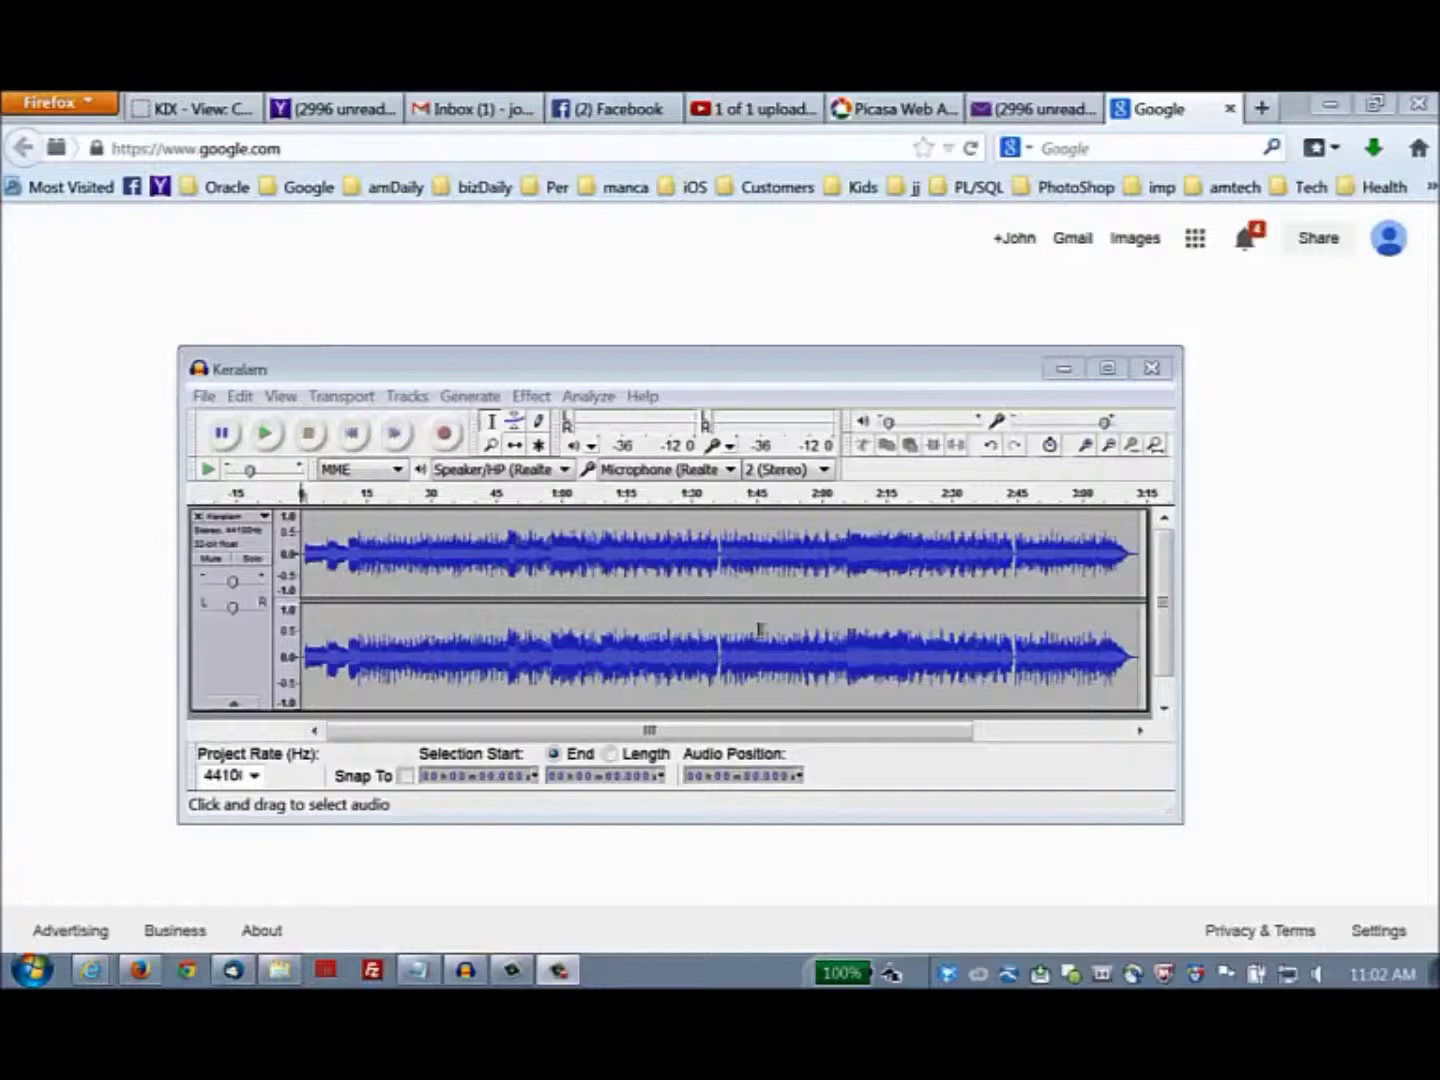
pyautogui.moveTo(409, 379)
pyautogui.mouseDown()
pyautogui.moveTo(408, 363)
pyautogui.moveTo(409, 380)
pyautogui.mouseUp()
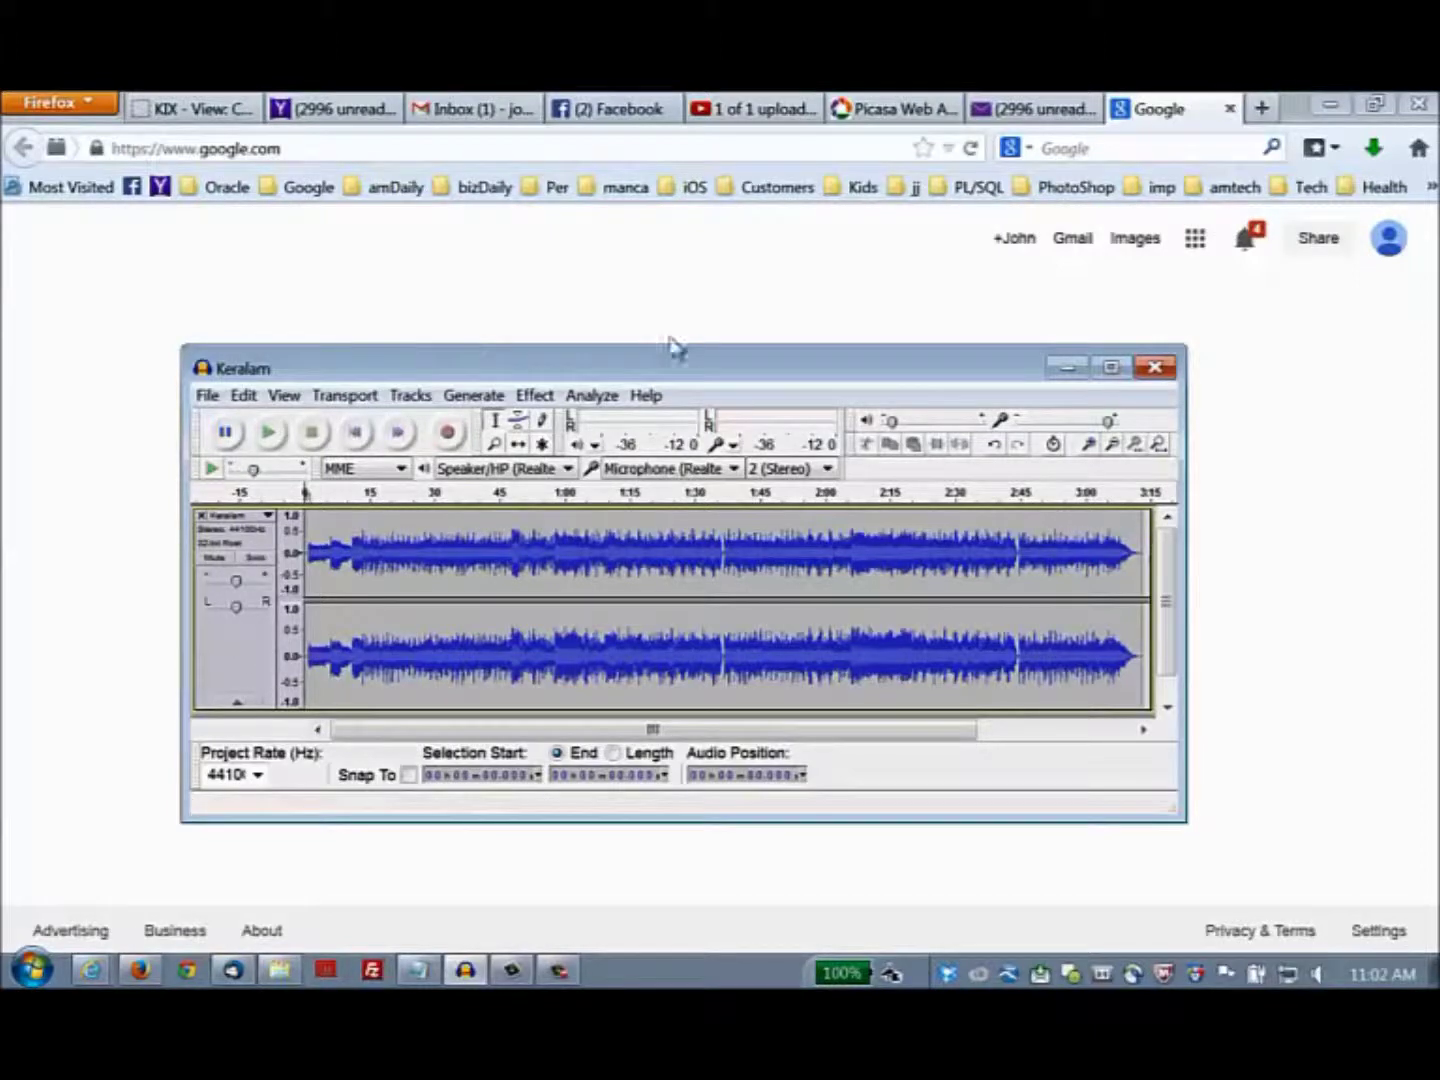
pyautogui.moveTo(486, 375); pyautogui.dragTo(476, 383)
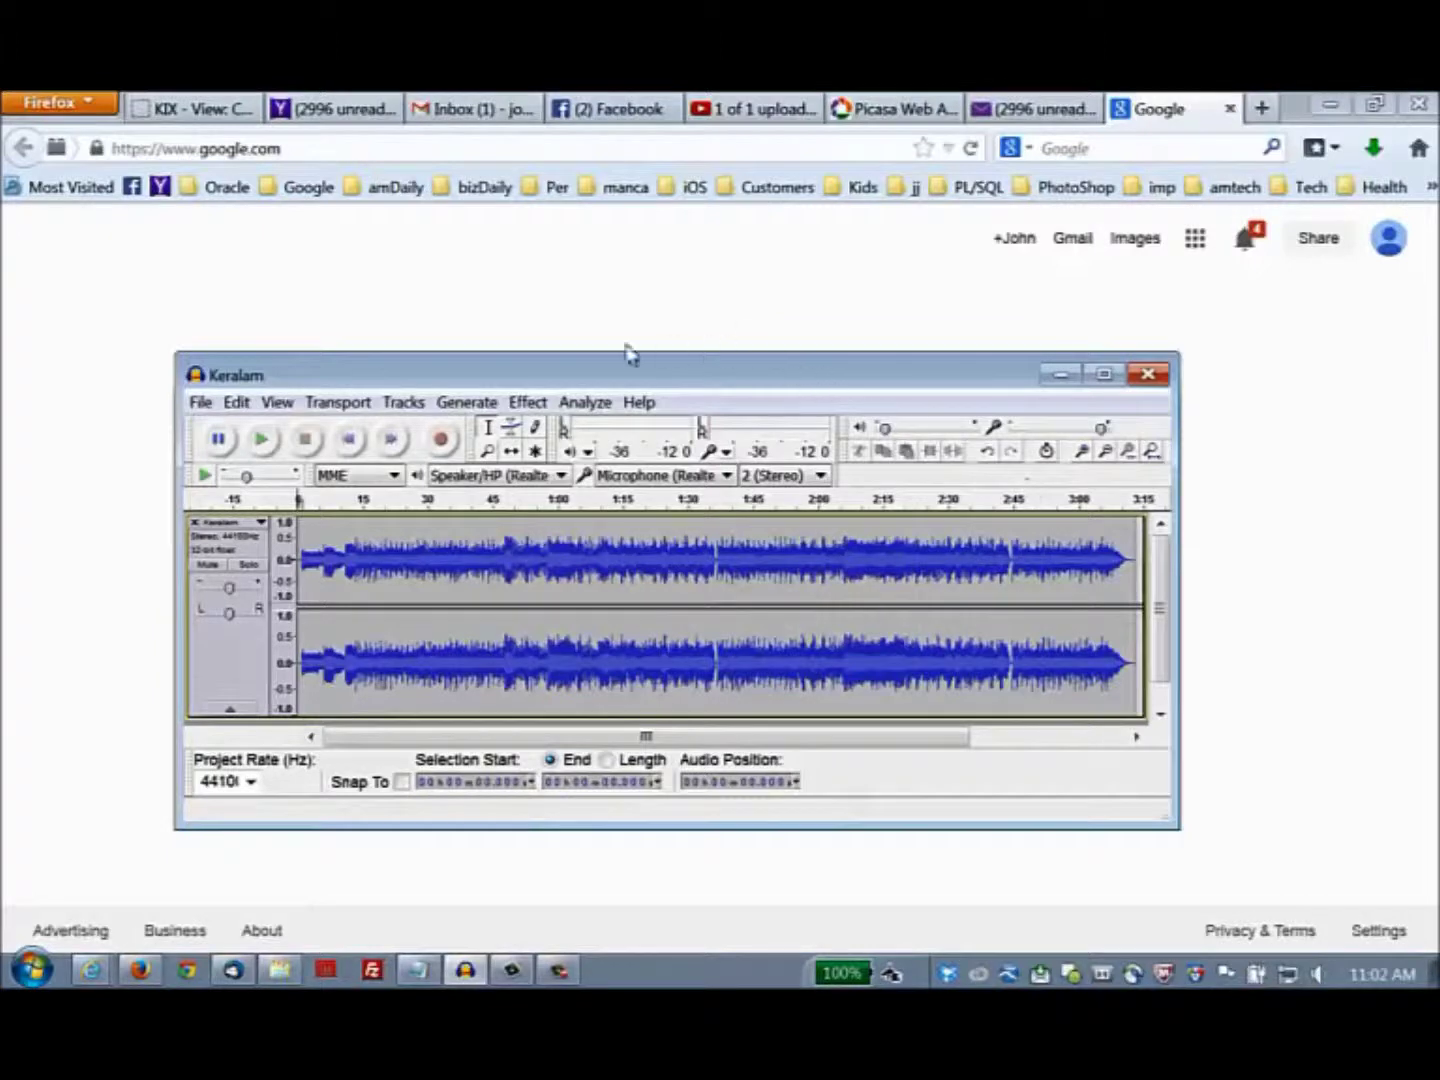
pyautogui.click(197, 149)
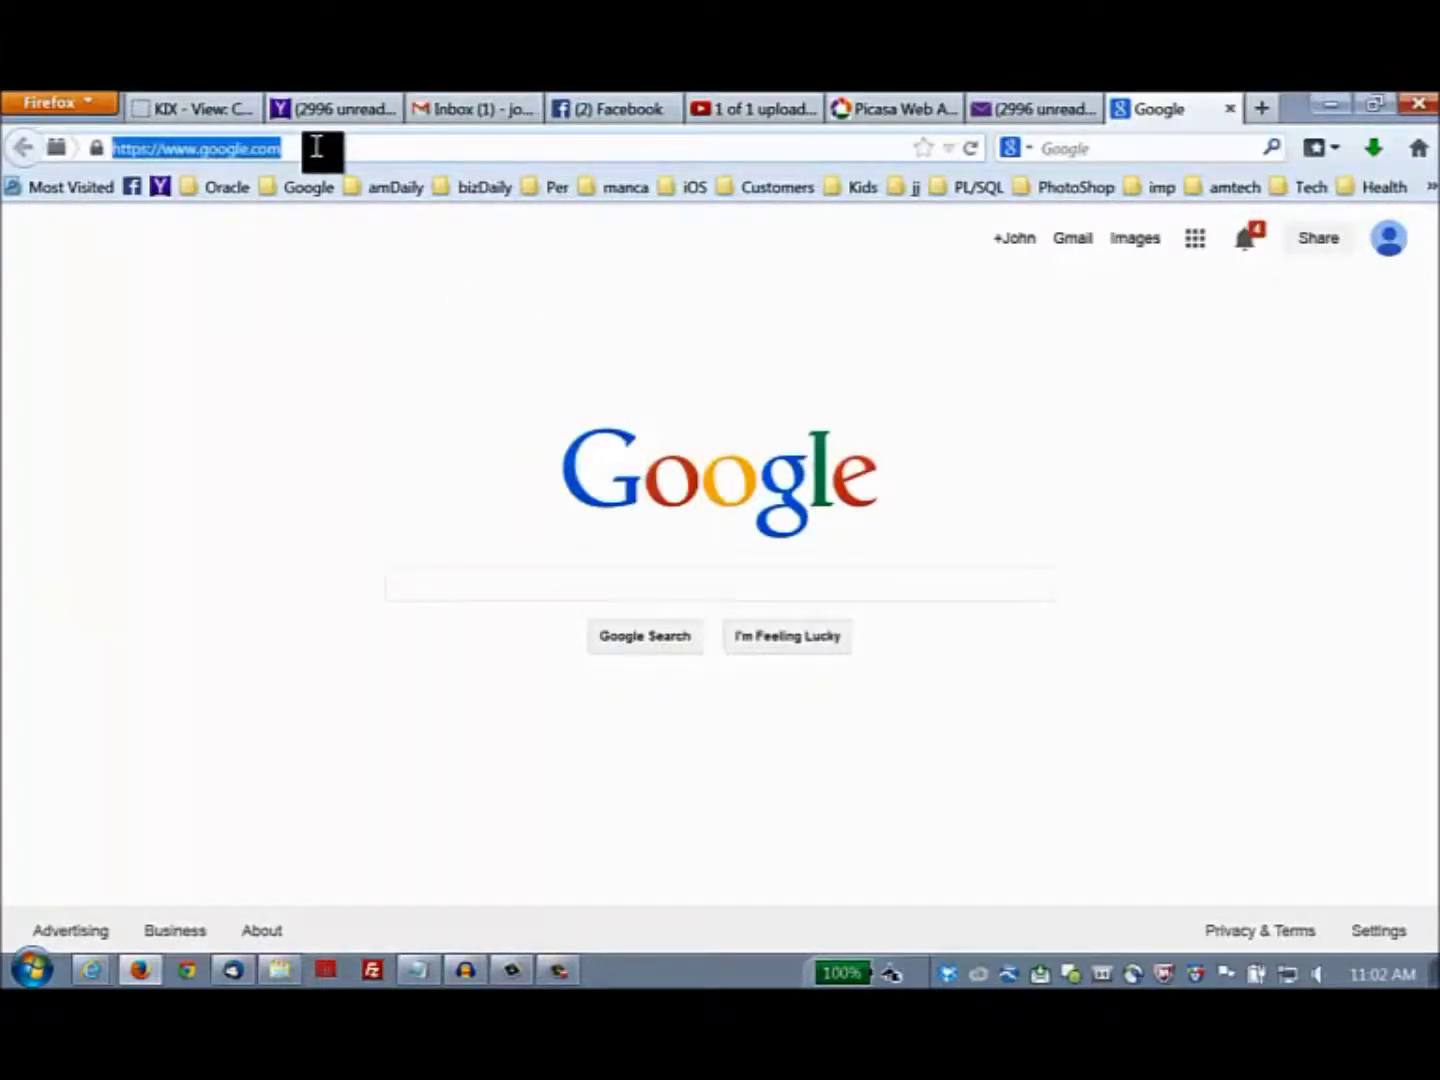
pyautogui.write('www')
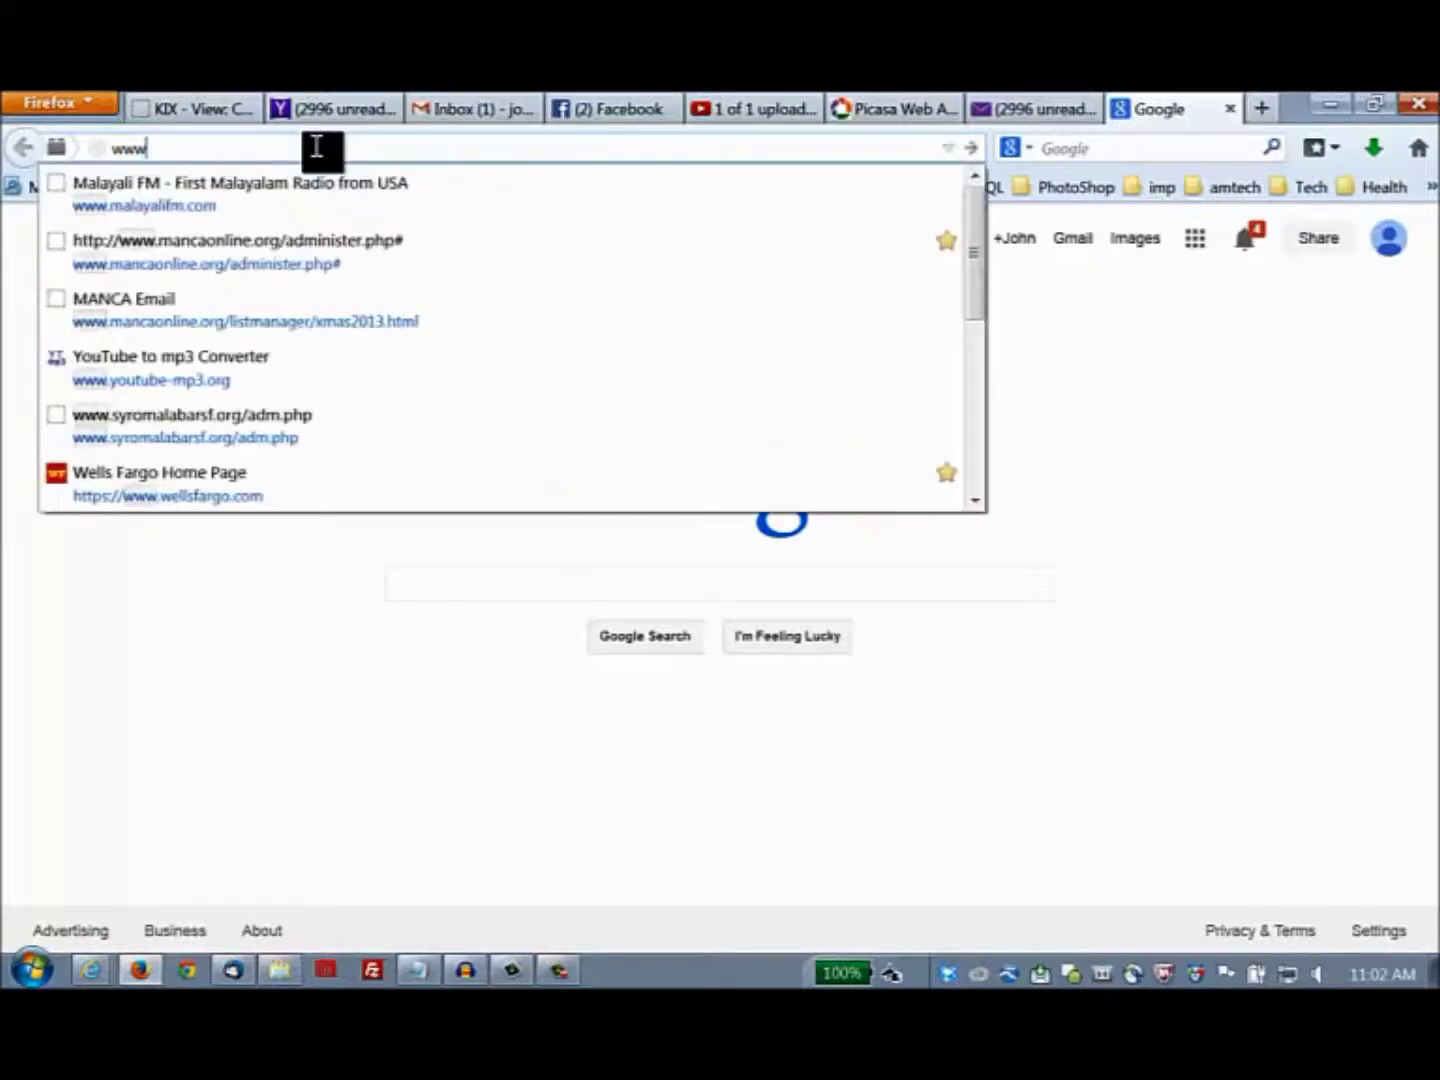
pyautogui.write('.down')
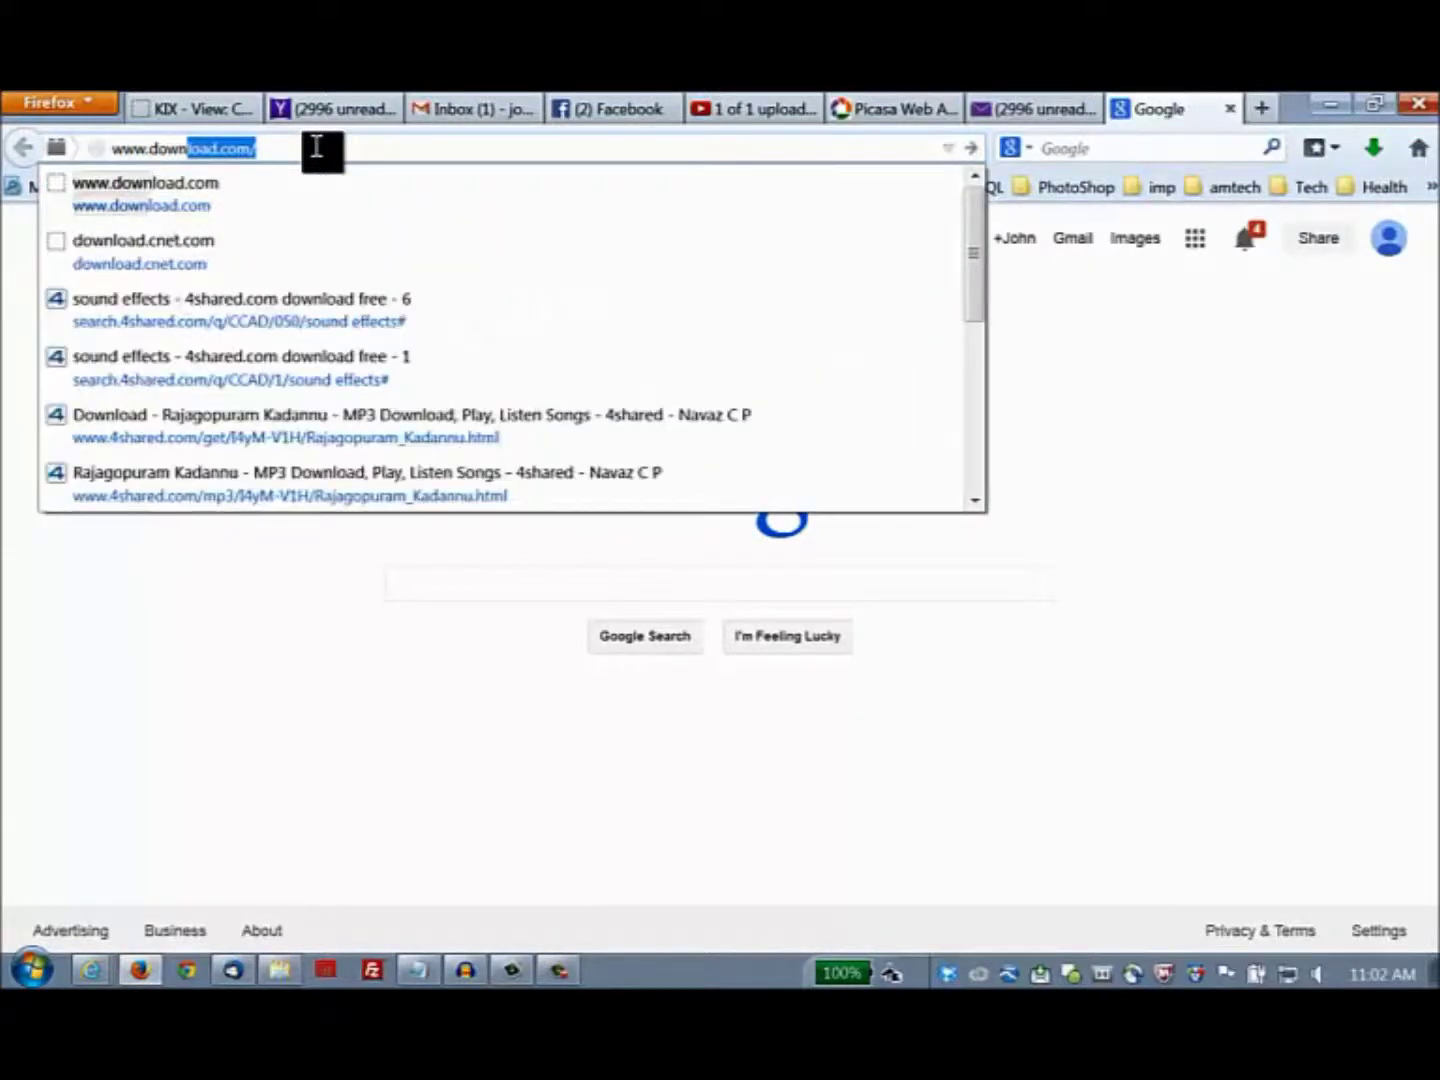
pyautogui.press('Return')
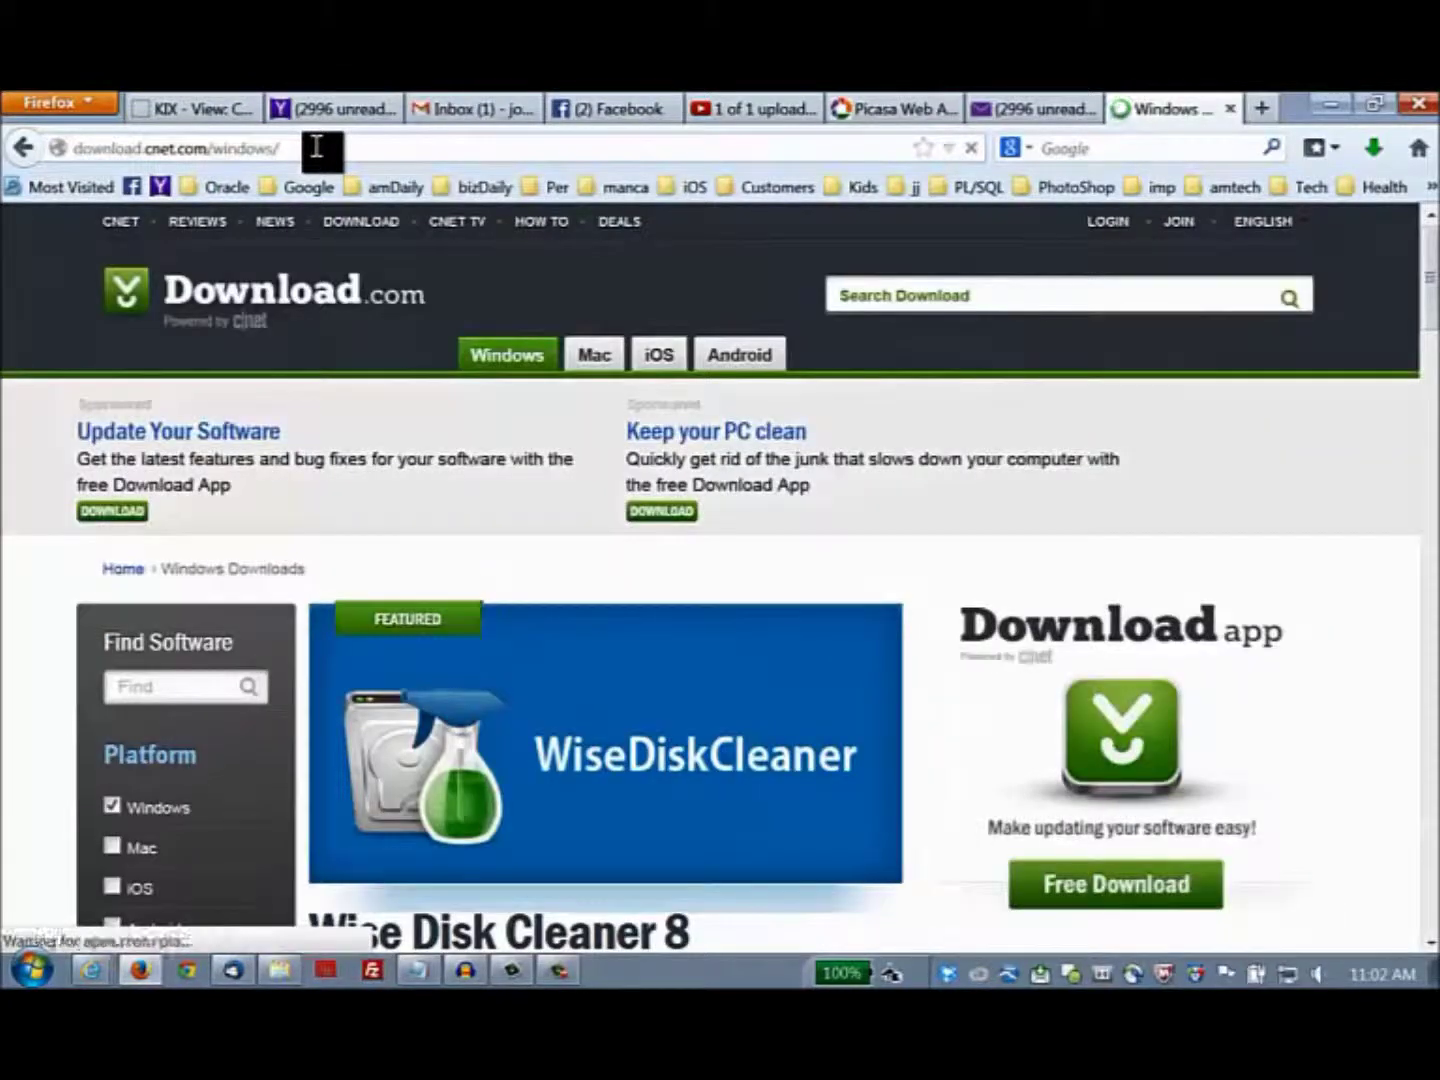
# - Search the download site for audacity across all software
pyautogui.scroll(-10, 702, 460)
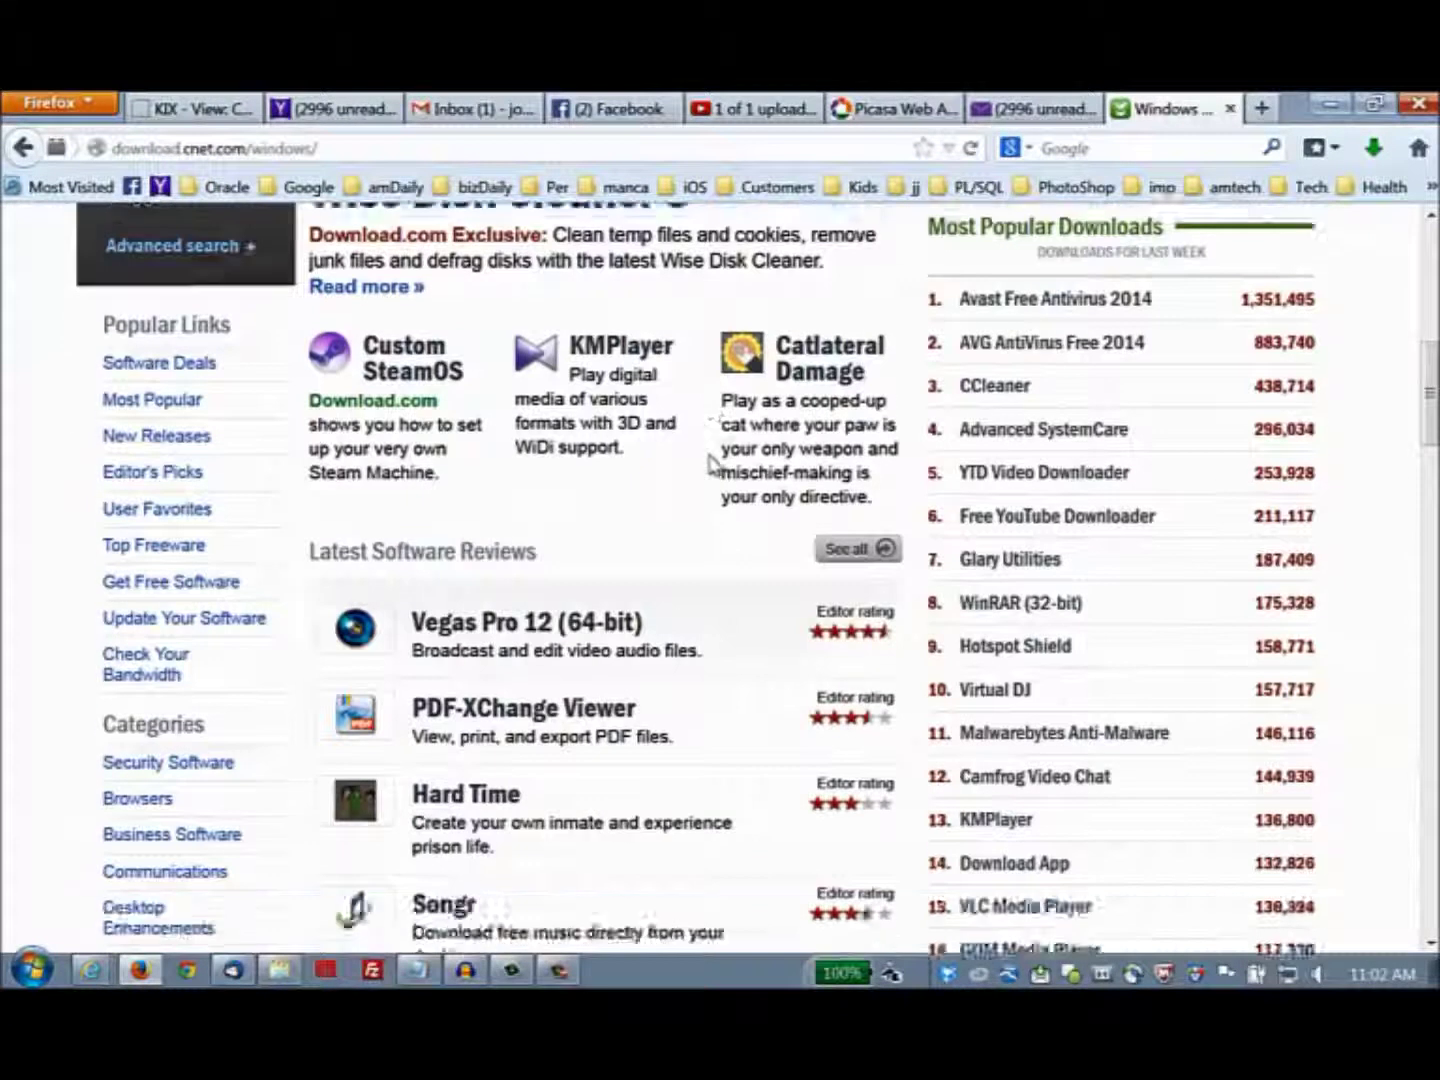
pyautogui.scroll(10, 712, 463)
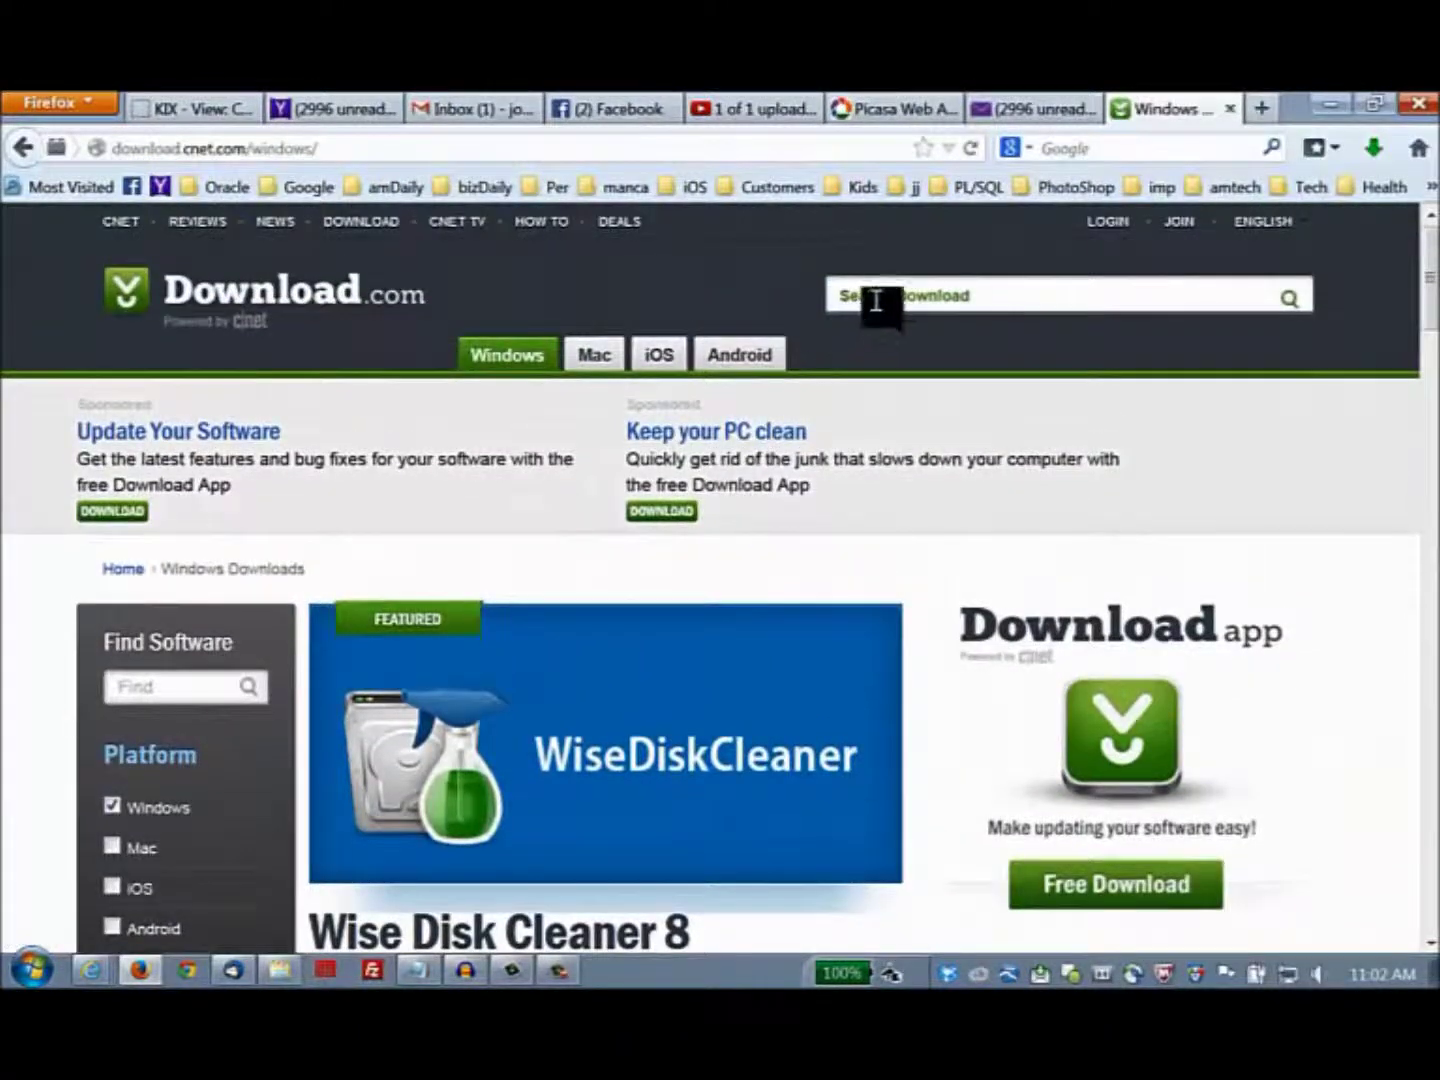
pyautogui.click(890, 292)
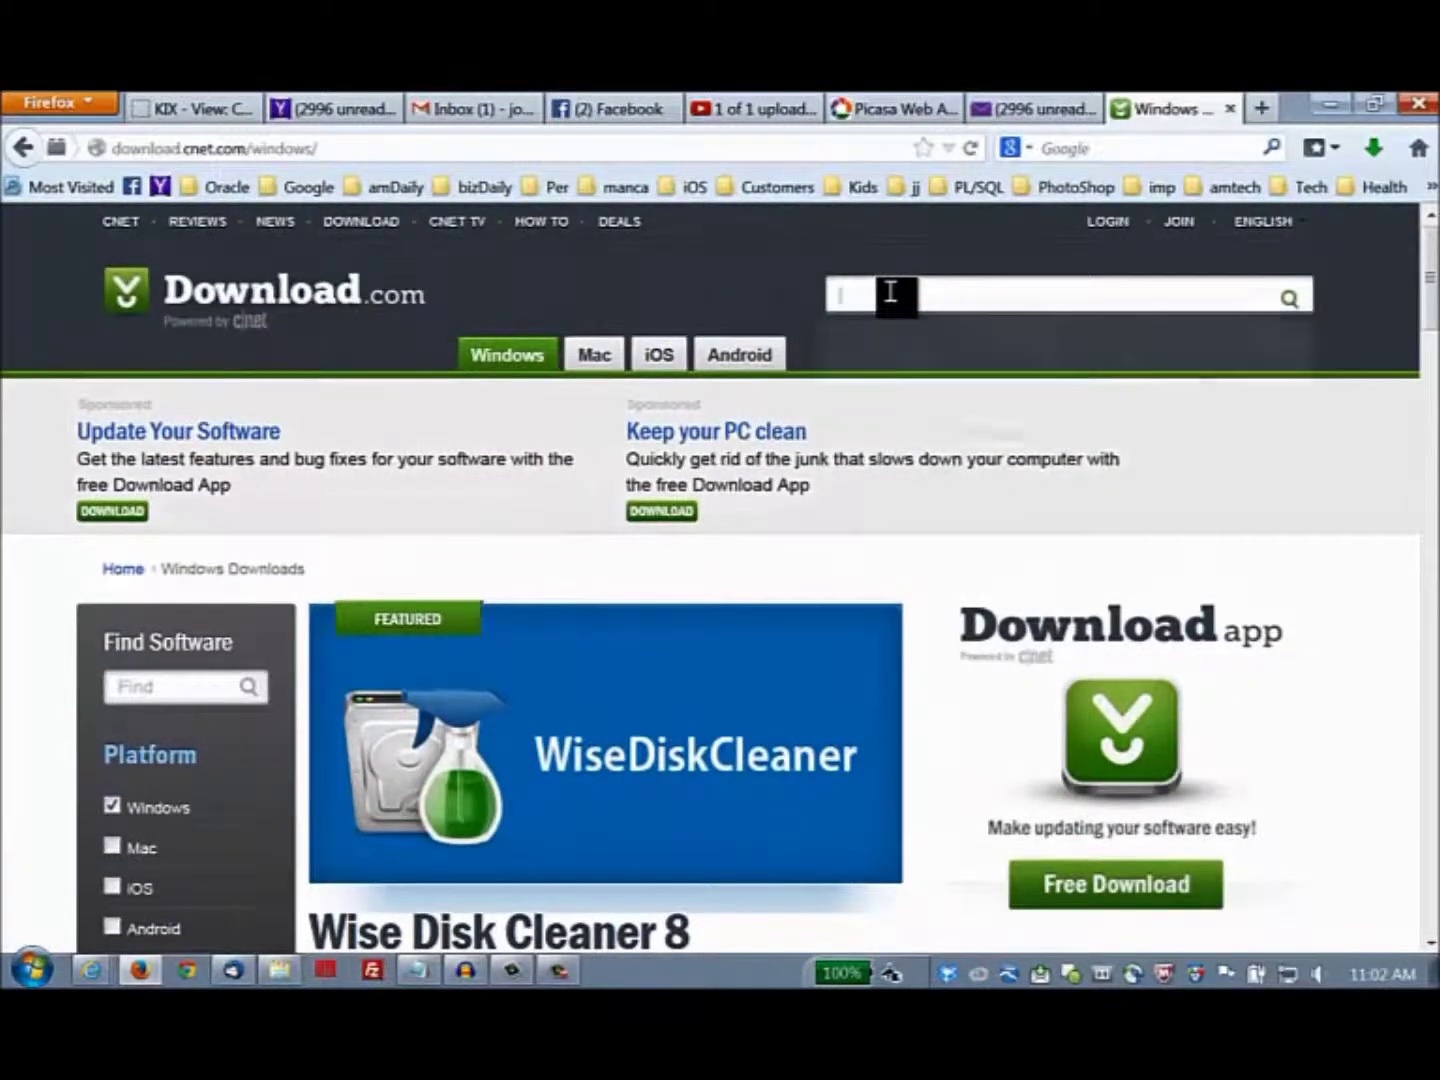
pyautogui.write('auda')
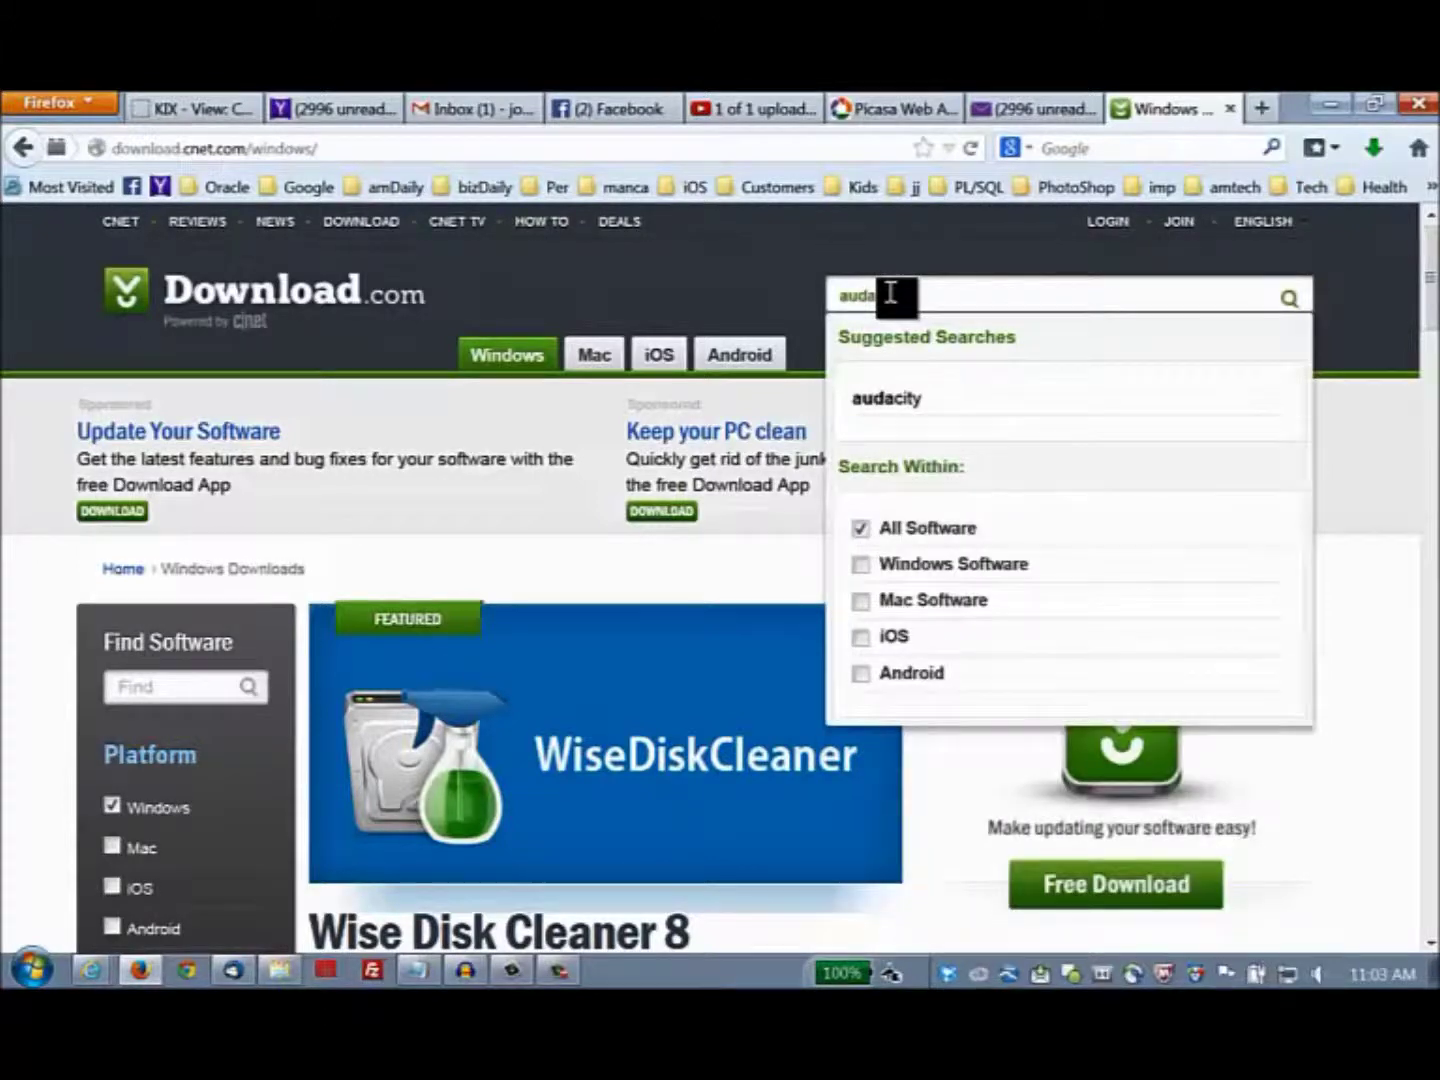
pyautogui.click(890, 400)
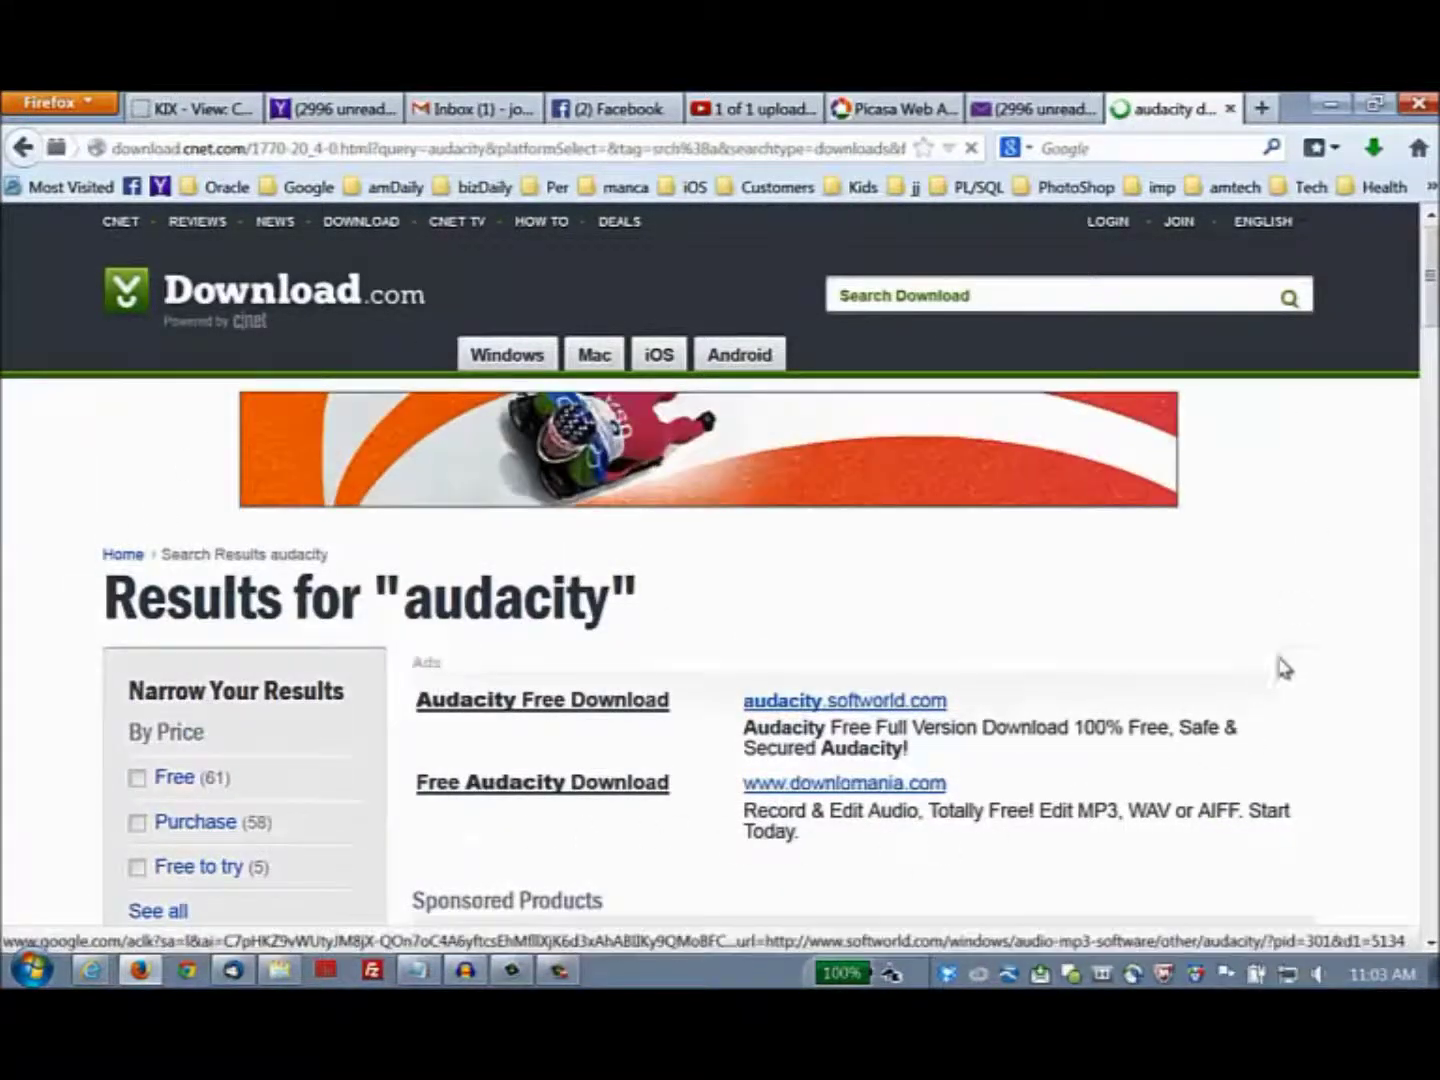
# - Request the Audacity download from the search results and decline saving audacity-win-2.0.5.exe
pyautogui.scroll(-1, 1270, 589)
pyautogui.scroll(-6, 1270, 592)
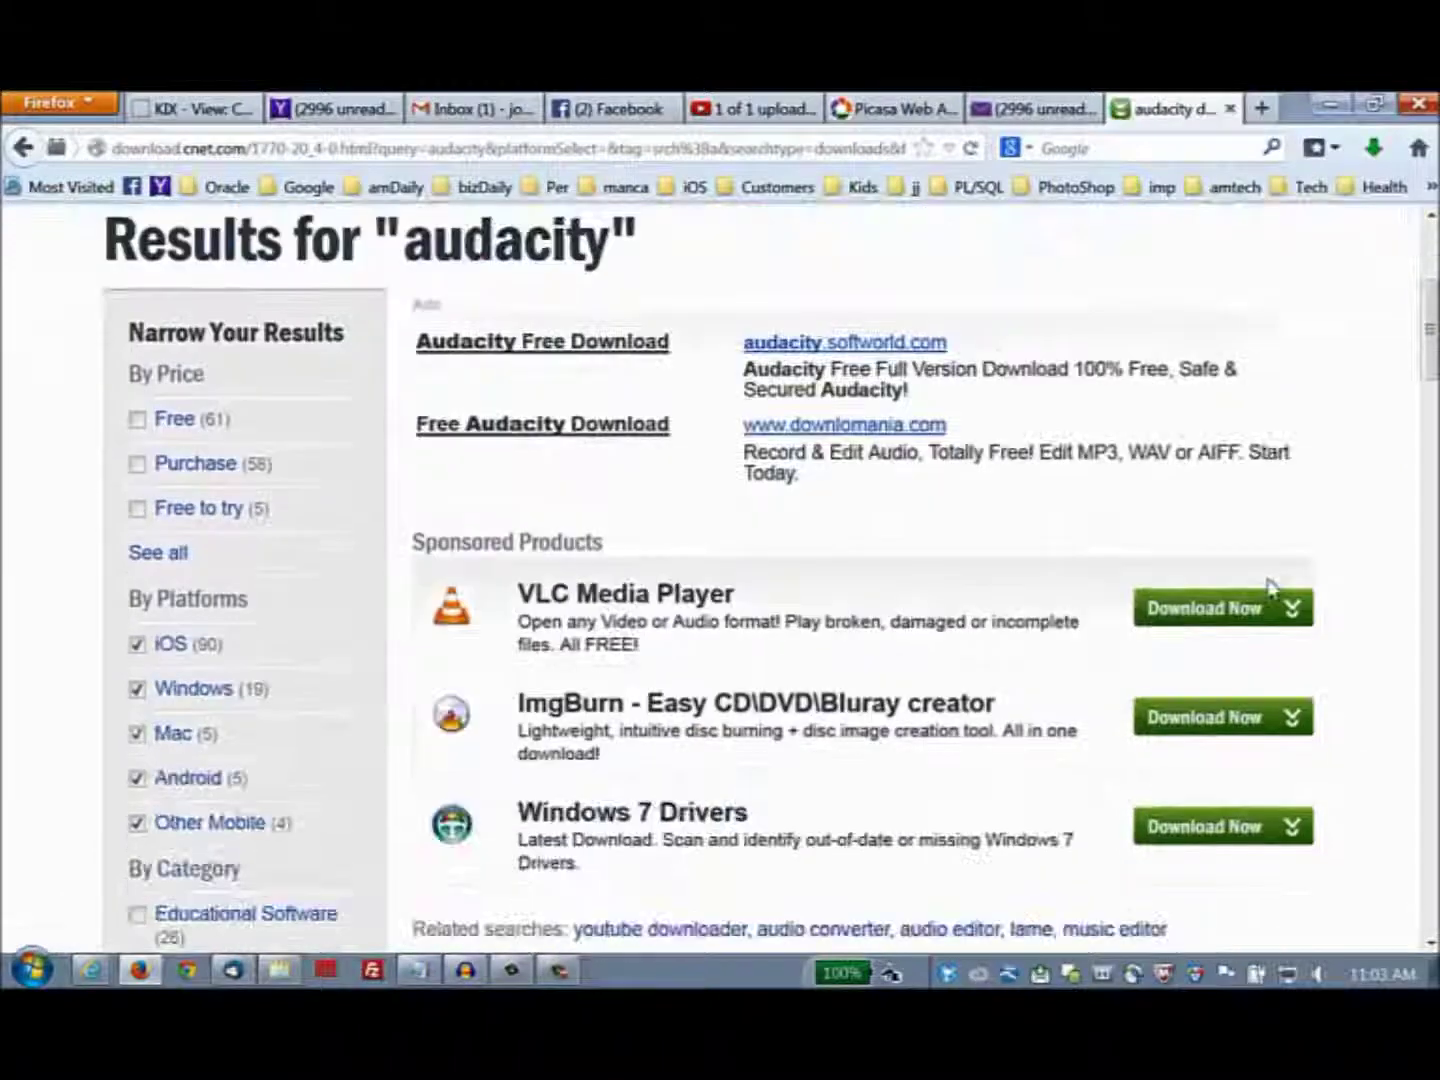
pyautogui.scroll(-1, 976, 686)
pyautogui.scroll(-3, 976, 689)
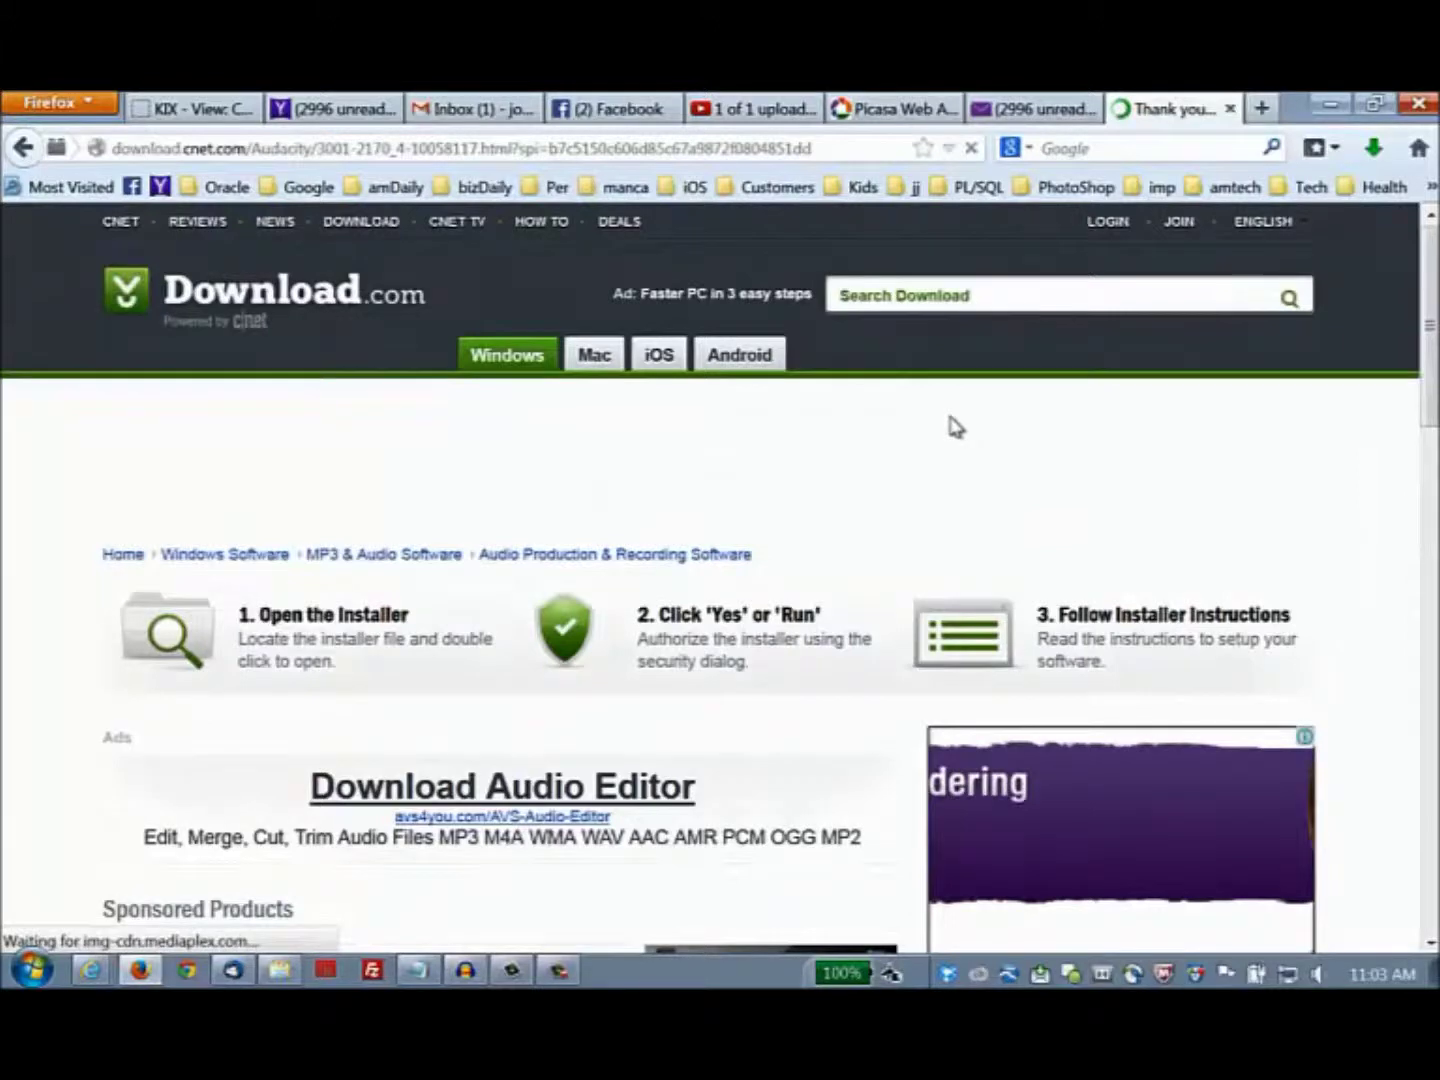
pyautogui.scroll(-2, 740, 505)
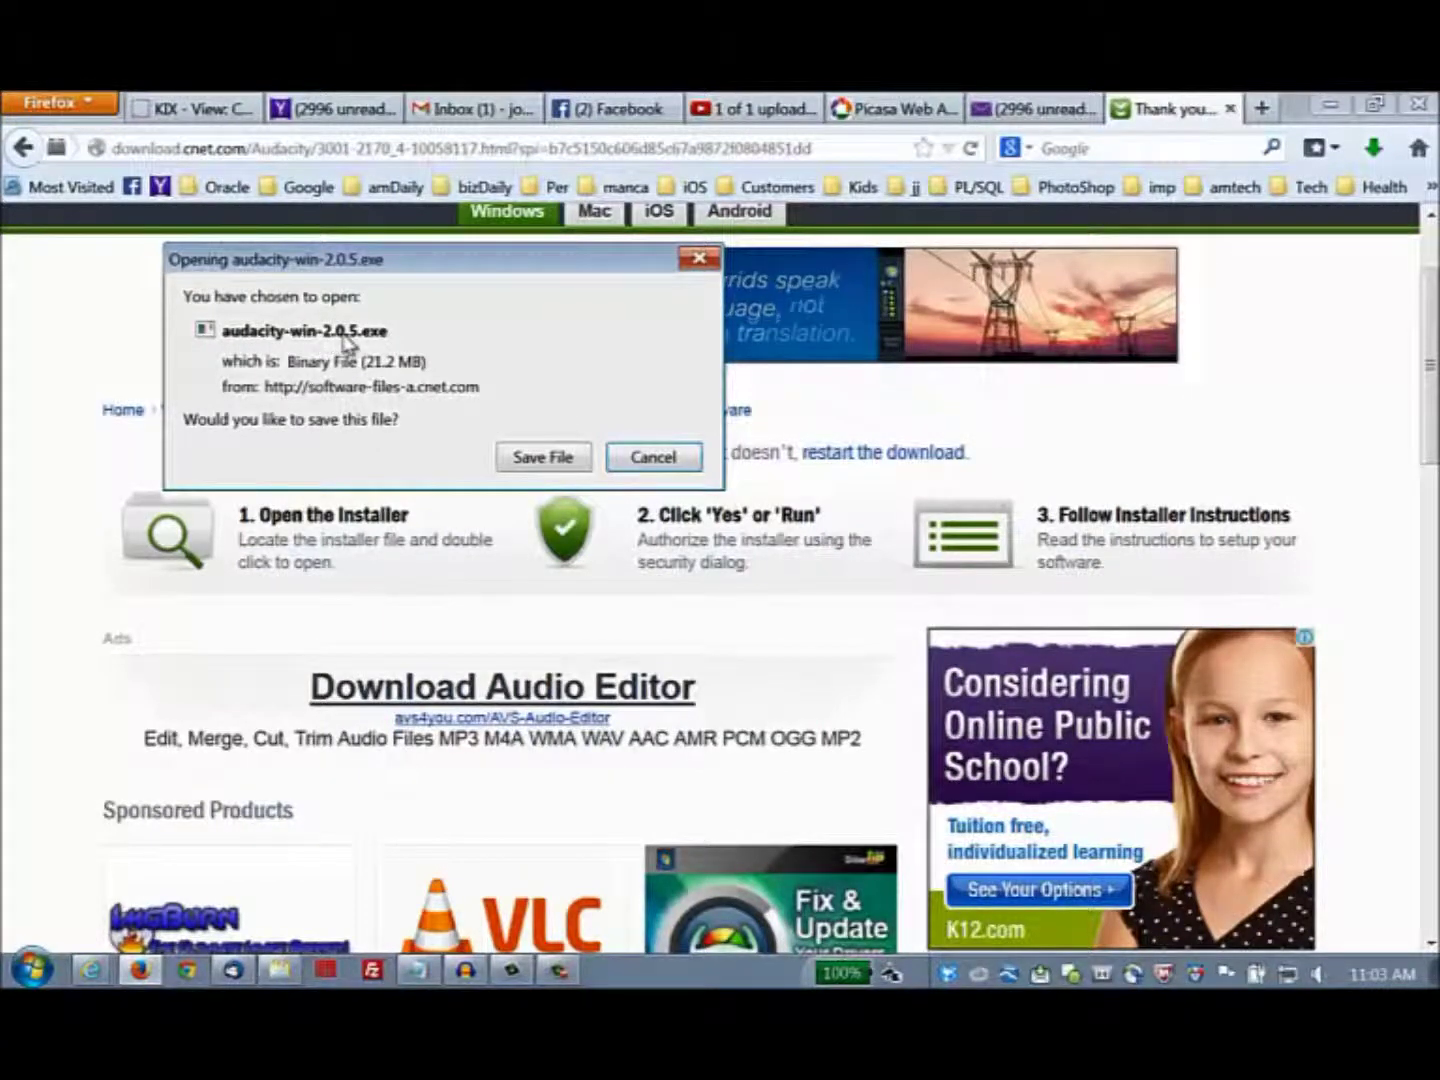
pyautogui.moveTo(370, 345); pyautogui.dragTo(519, 456)
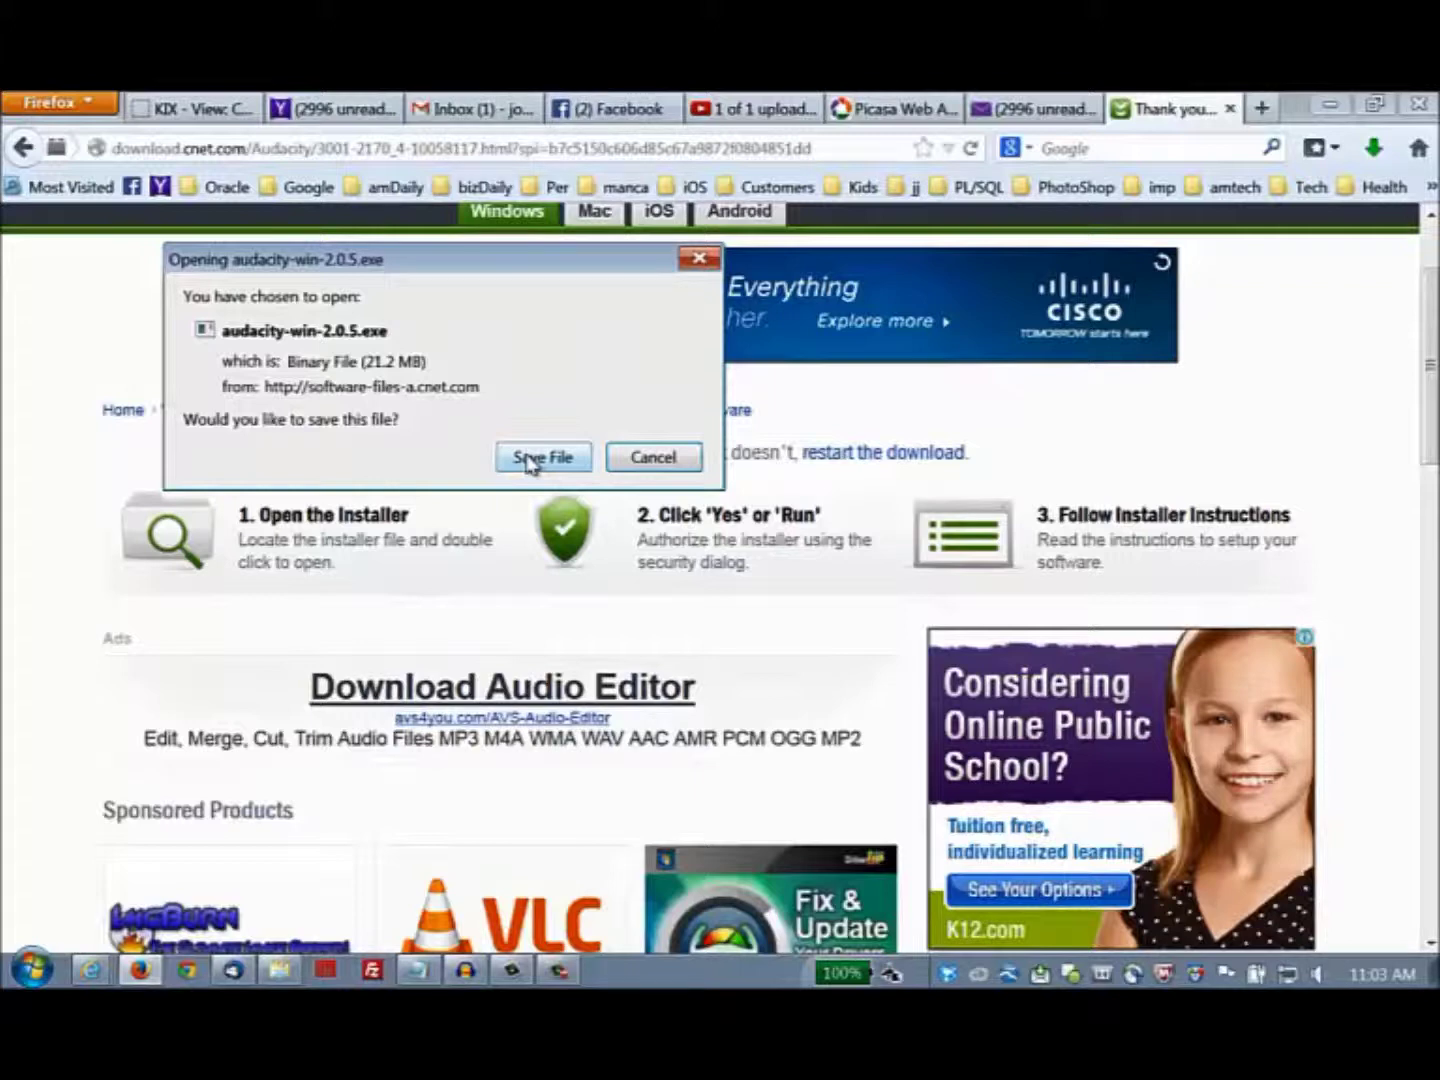
pyautogui.click(650, 463)
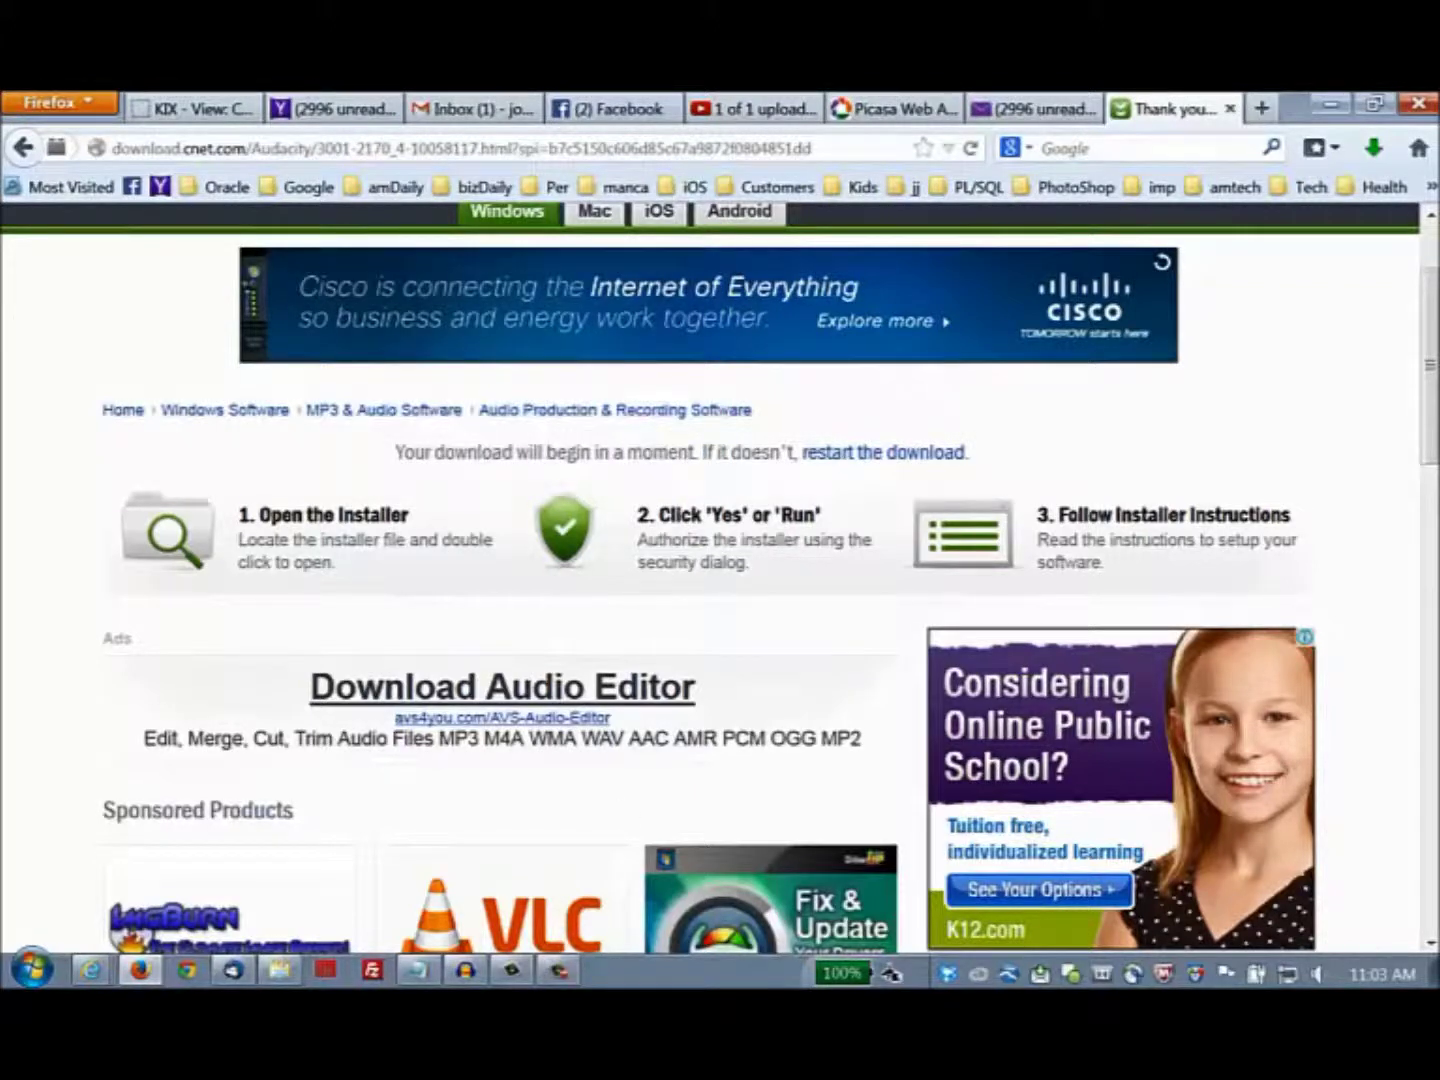
# - Switch to Audacity and close the open Keralam project window
pyautogui.click(466, 972)
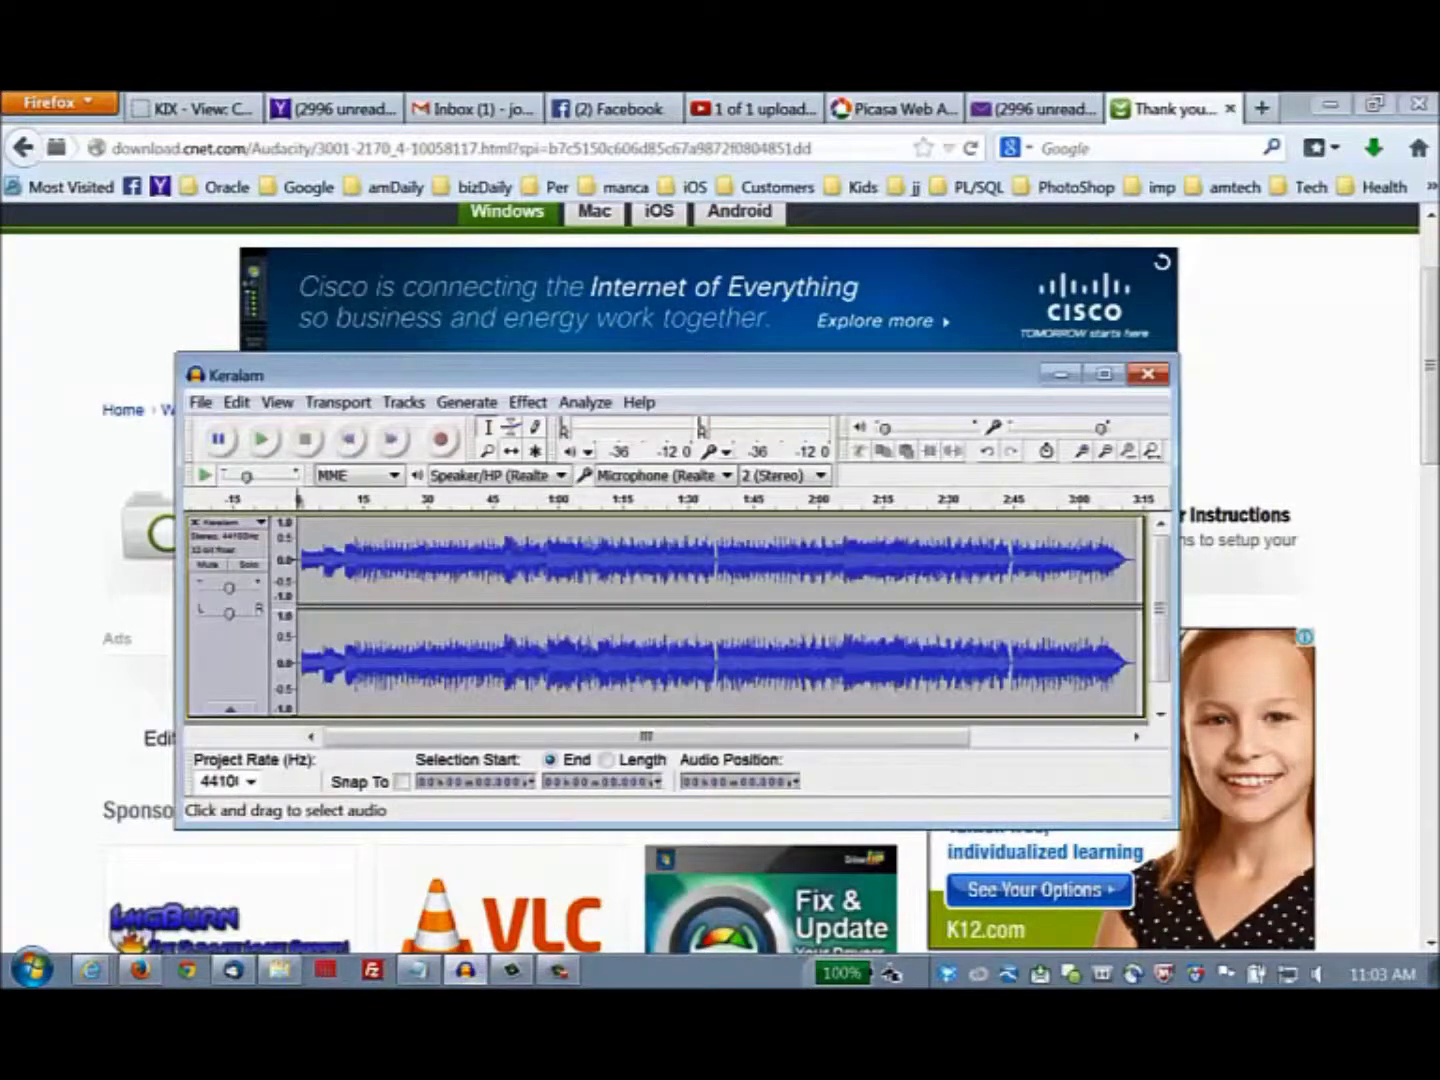
pyautogui.click(33, 972)
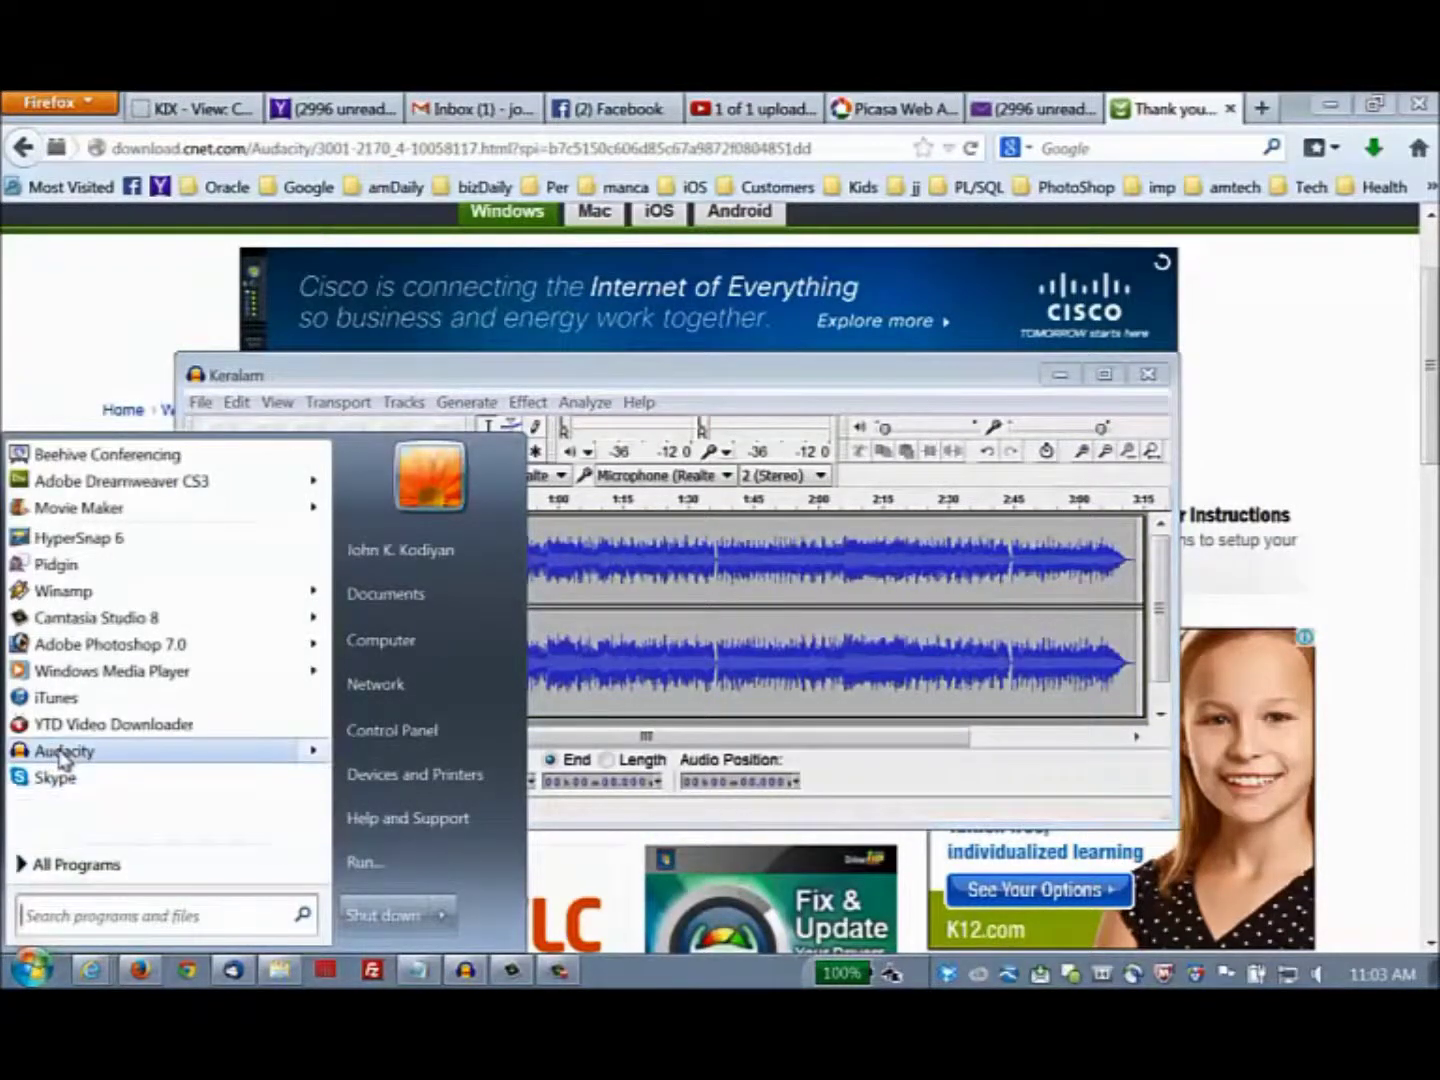
pyautogui.moveTo(62, 759)
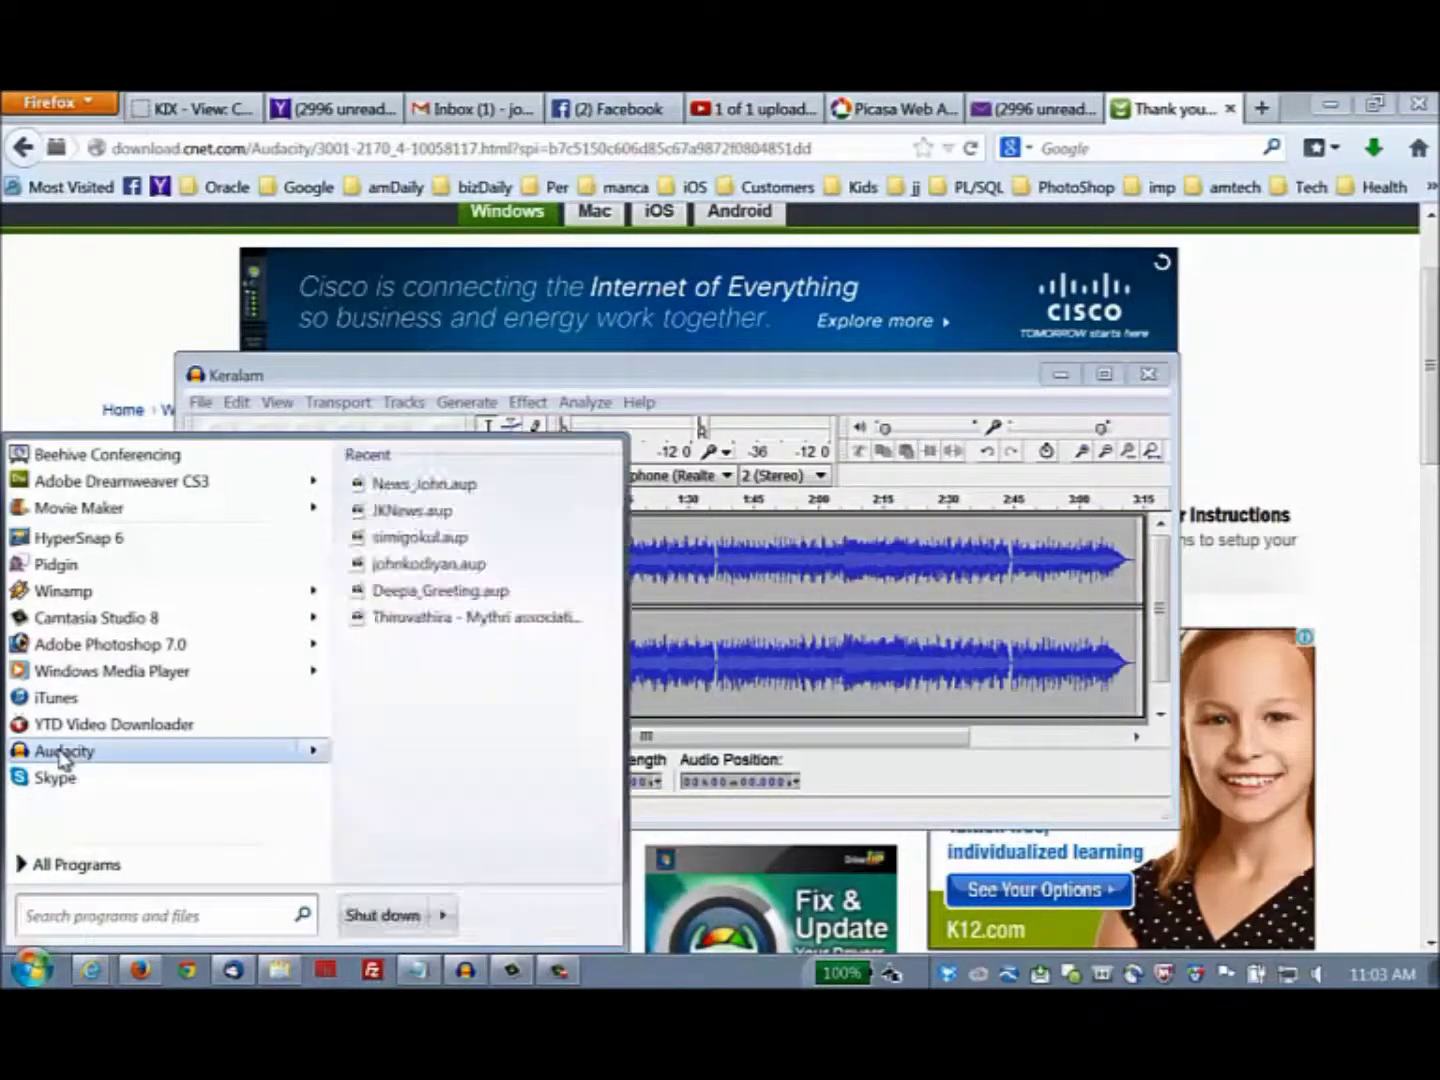
pyautogui.click(1147, 373)
pyautogui.click(746, 620)
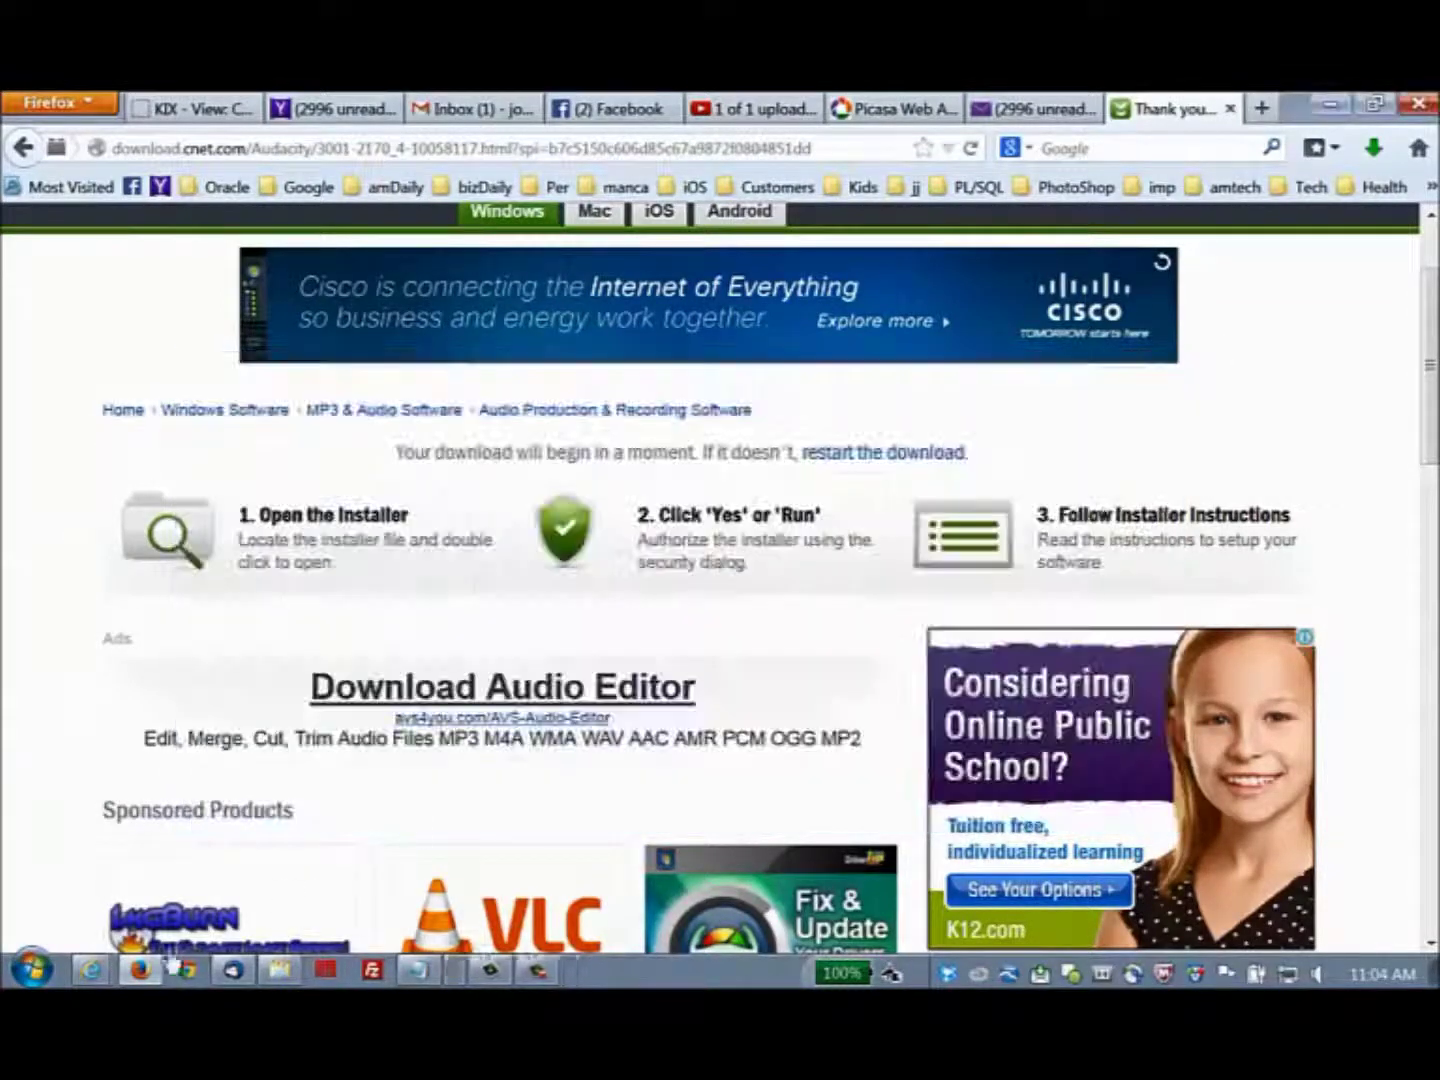
# - Start Audacity again with an empty project and dismiss its welcome message
pyautogui.click(32, 970)
pyautogui.click(803, 429)
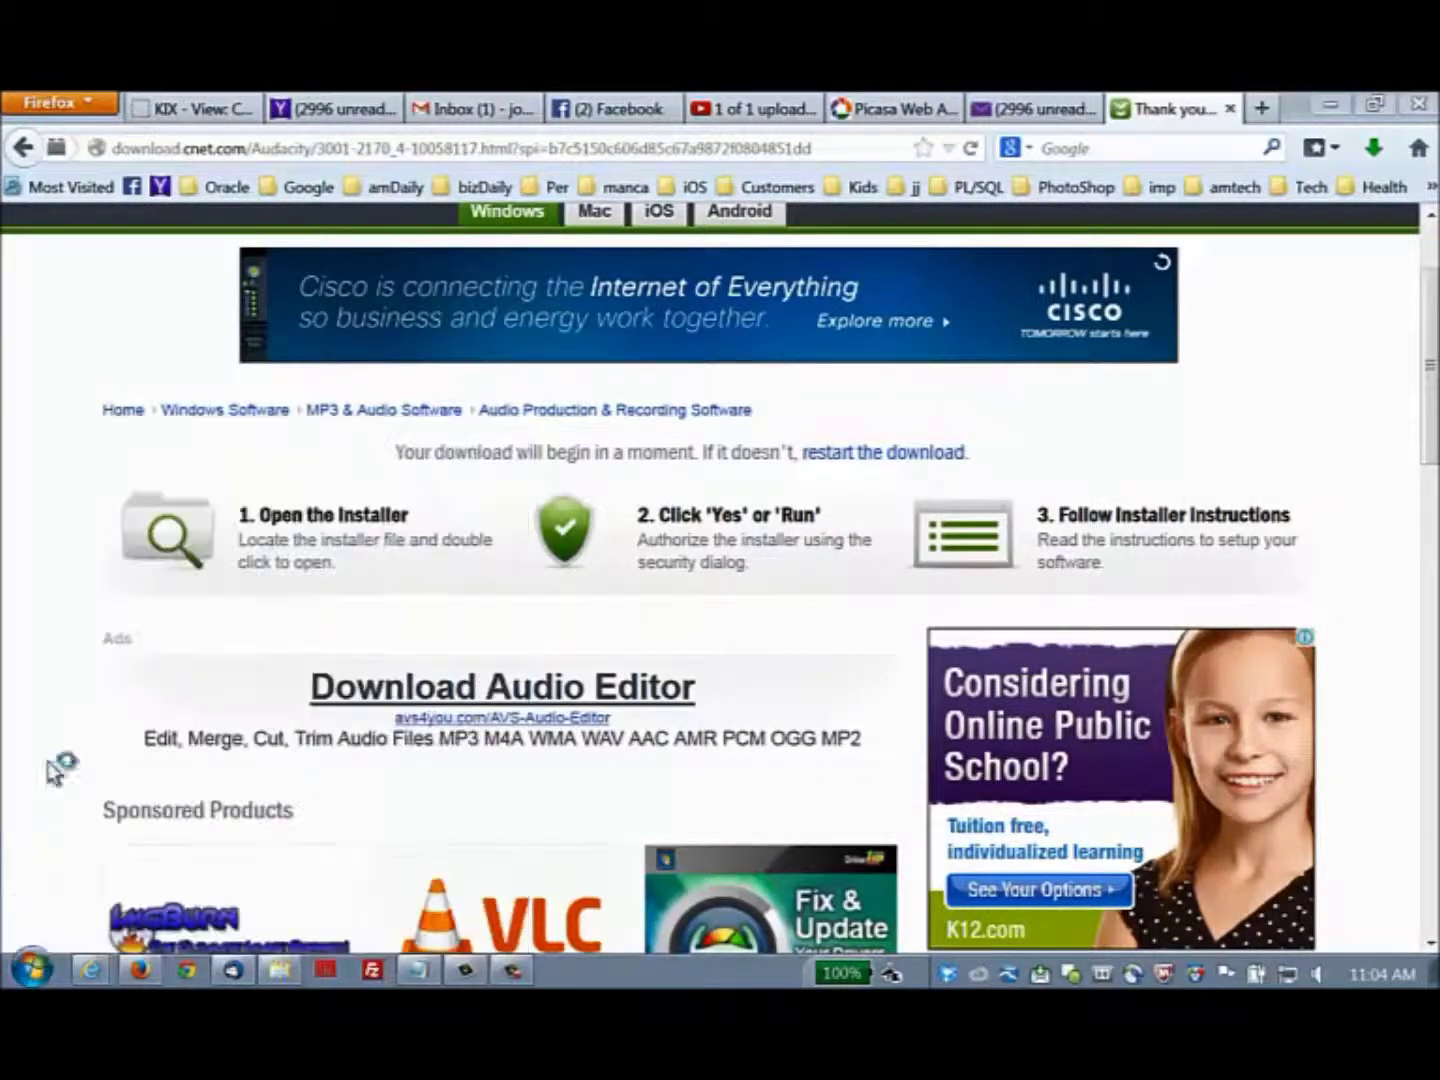
pyautogui.press('XF86AudioLowerVolume')
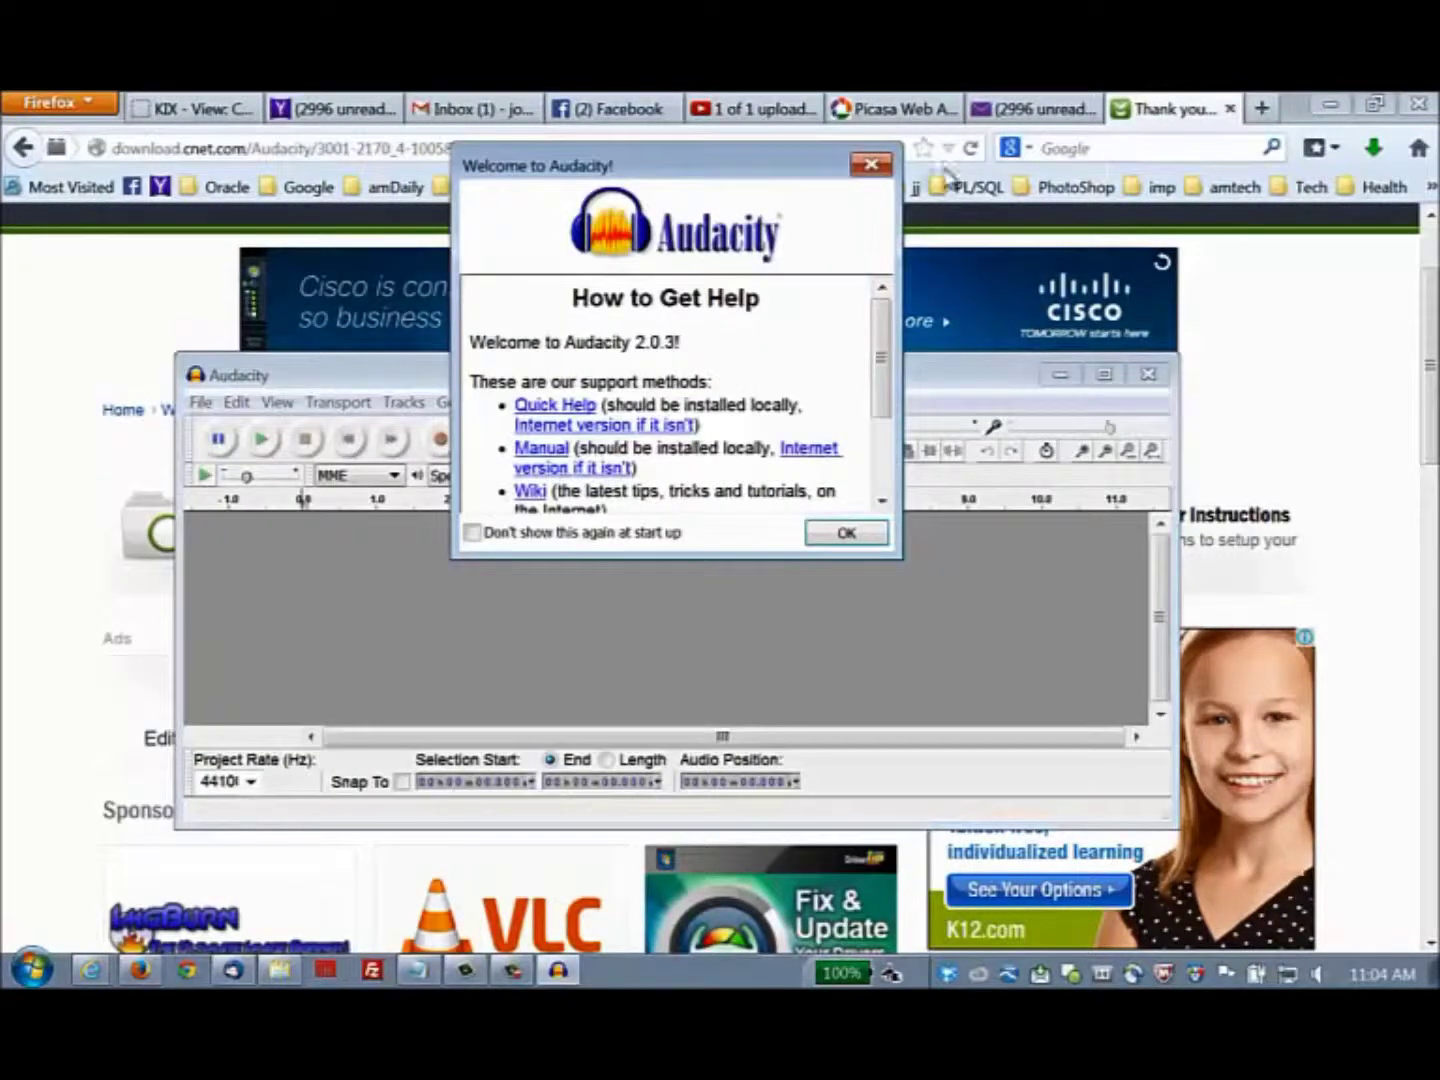
pyautogui.click(883, 170)
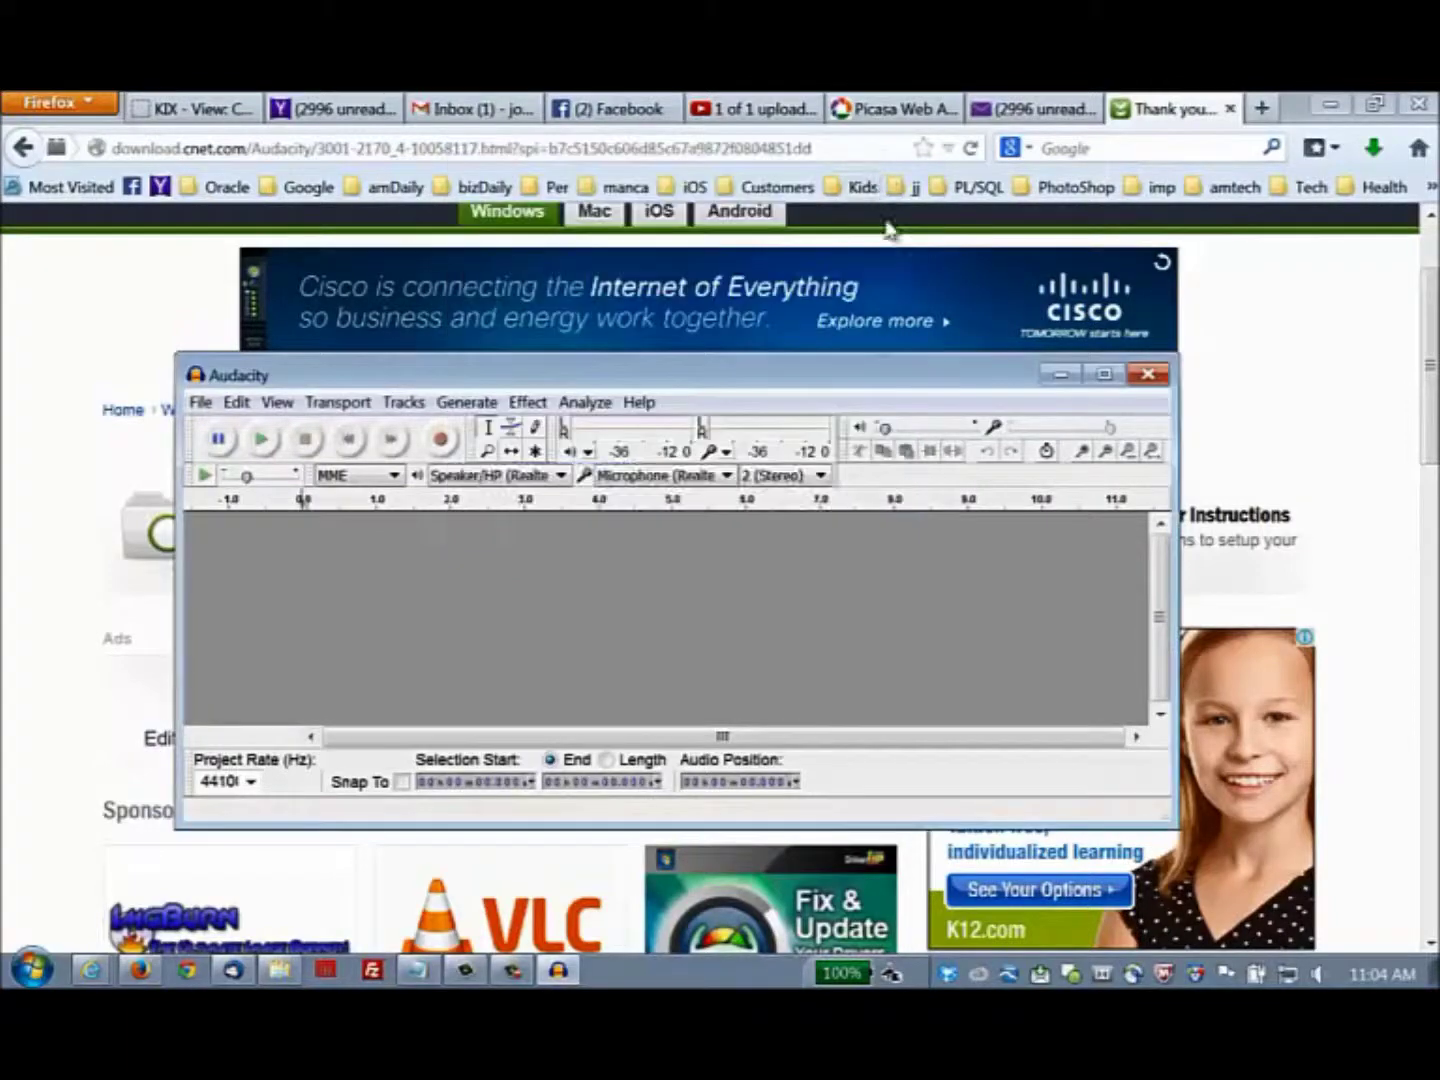
# - Open a blank Firefox tab as background, return to Audacity, and reposition and enlarge its window
pyautogui.click(1103, 375)
pyautogui.click(1374, 104)
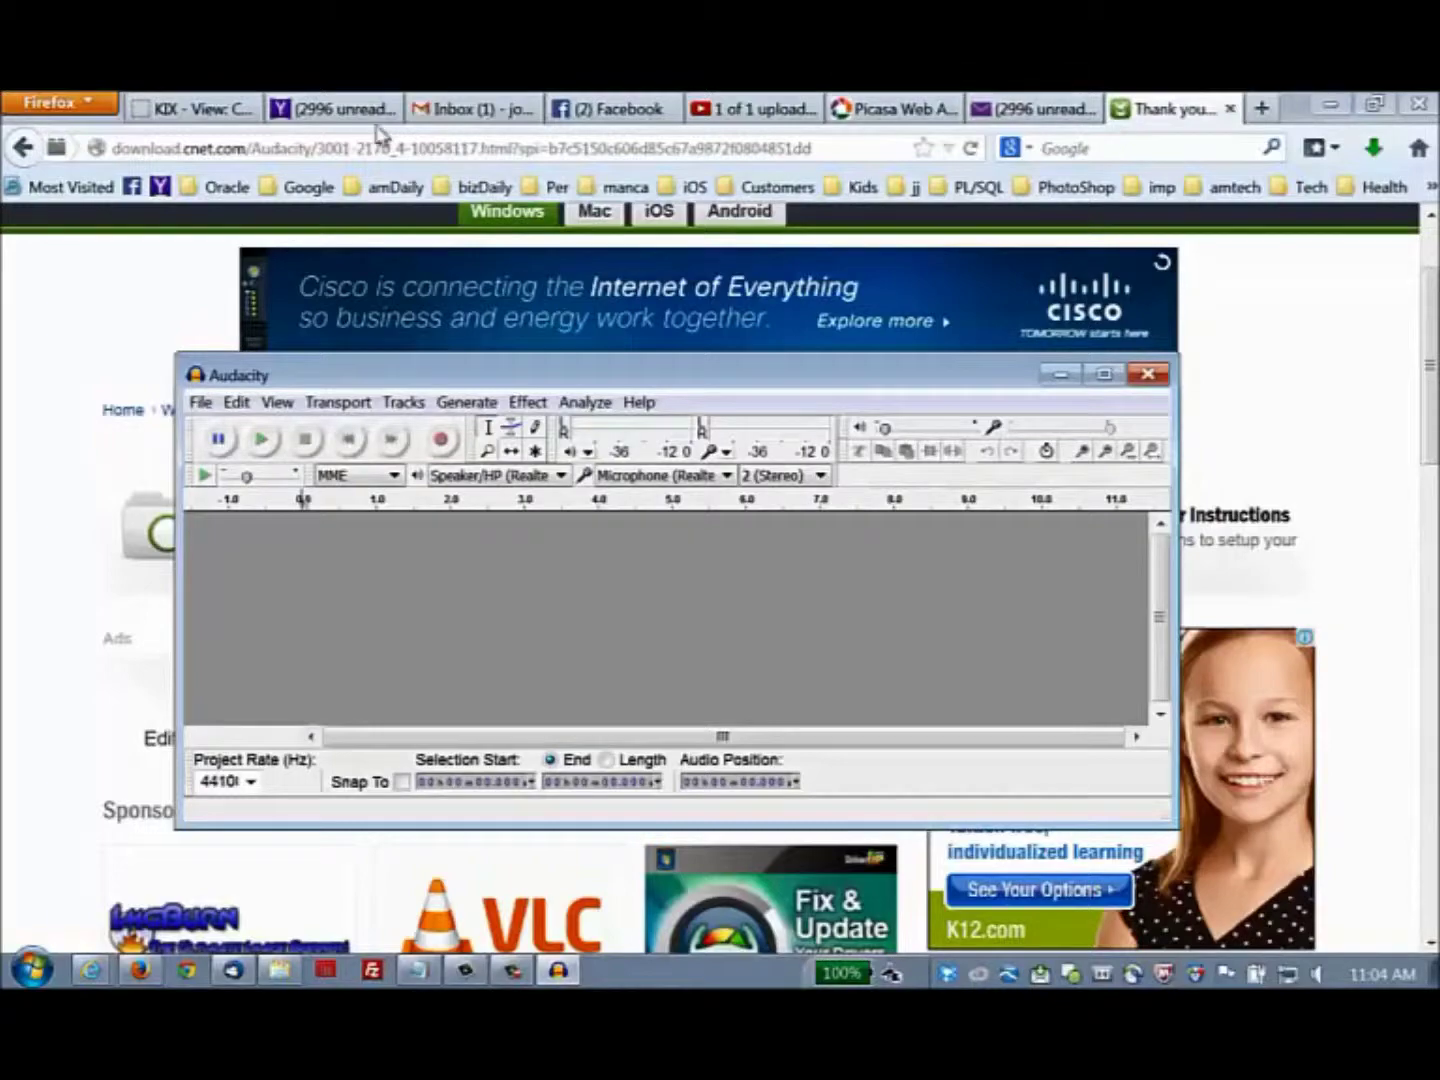
pyautogui.click(1263, 108)
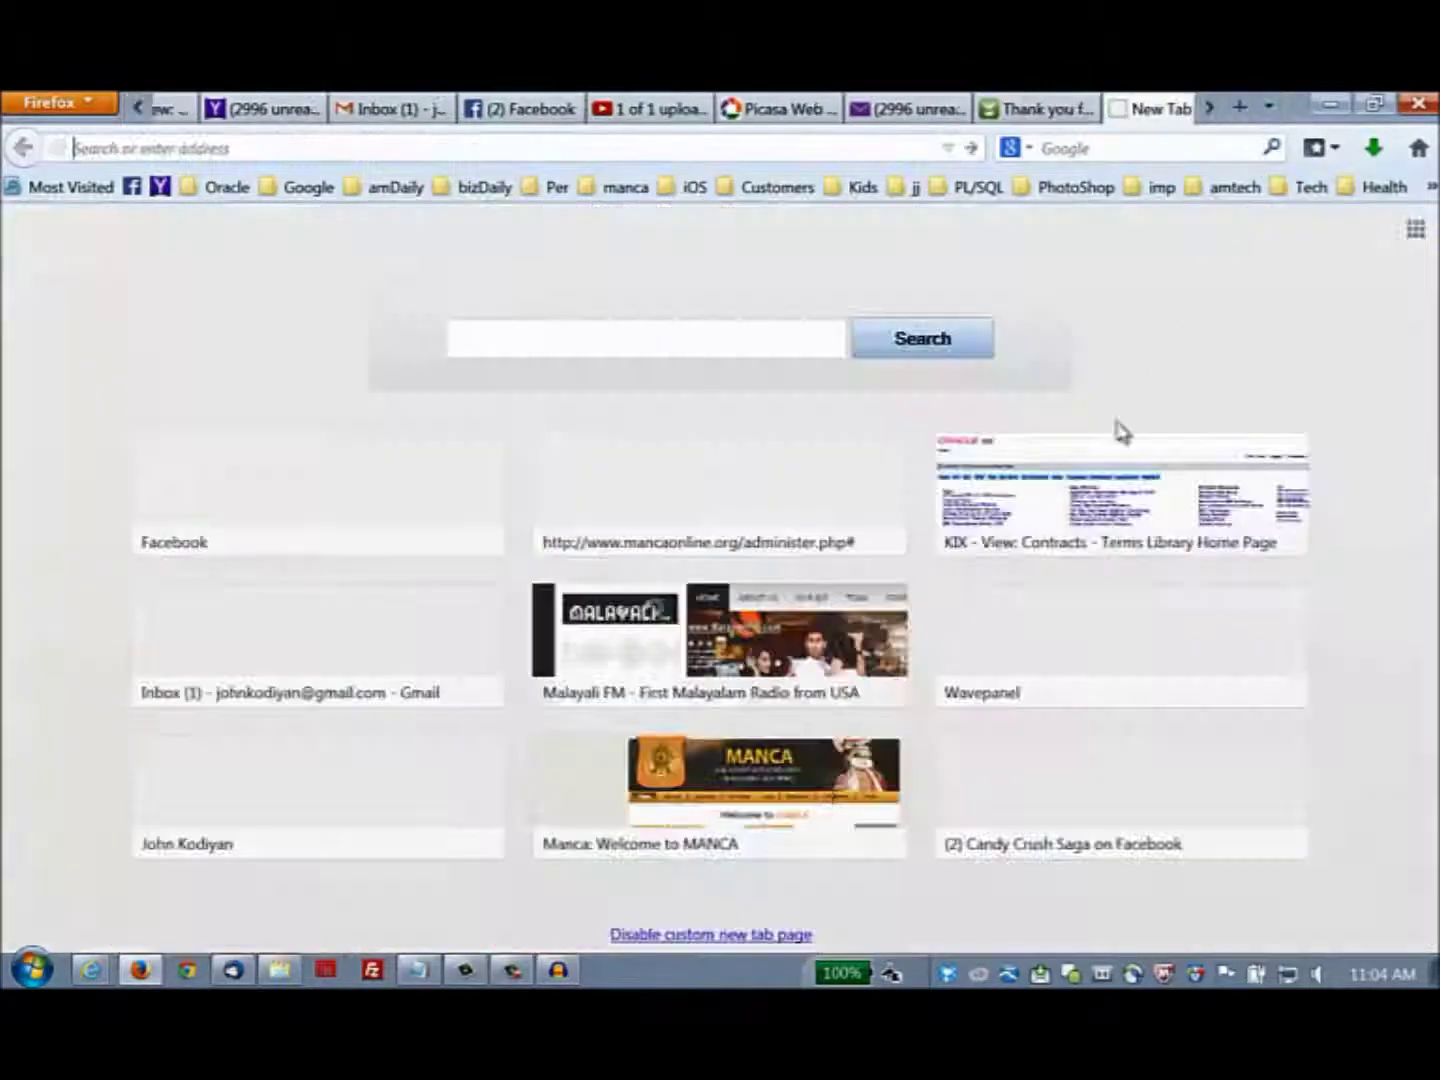
pyautogui.click(557, 970)
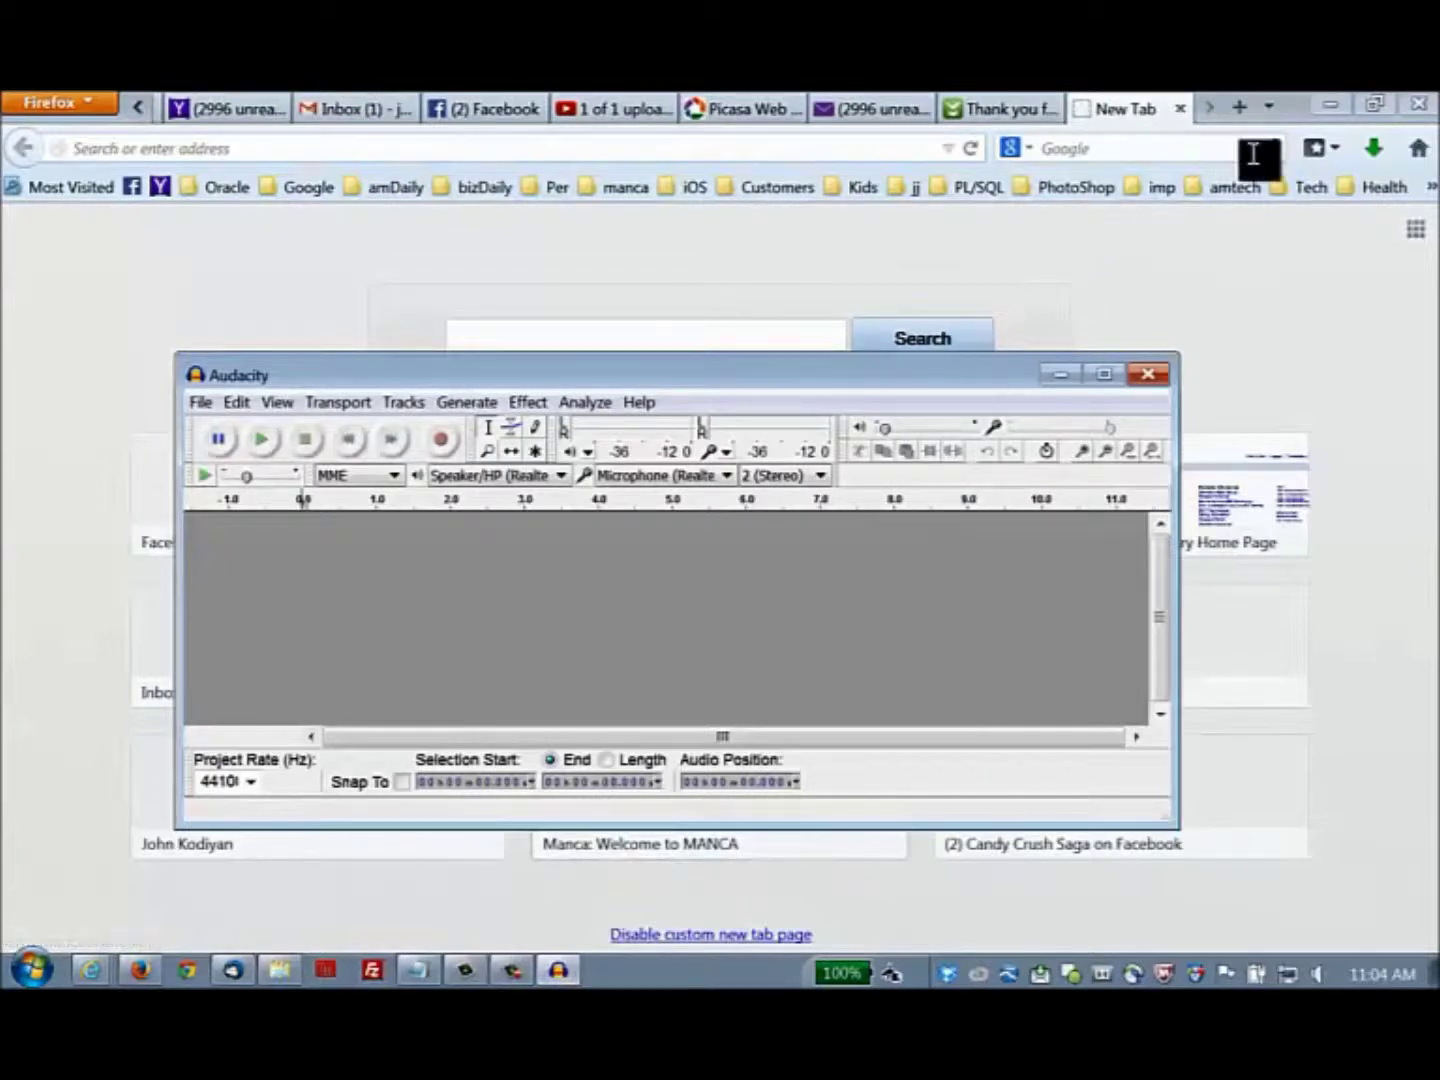
pyautogui.moveTo(352, 373); pyautogui.dragTo(284, 318)
pyautogui.moveTo(1075, 757); pyautogui.dragTo(1320, 831)
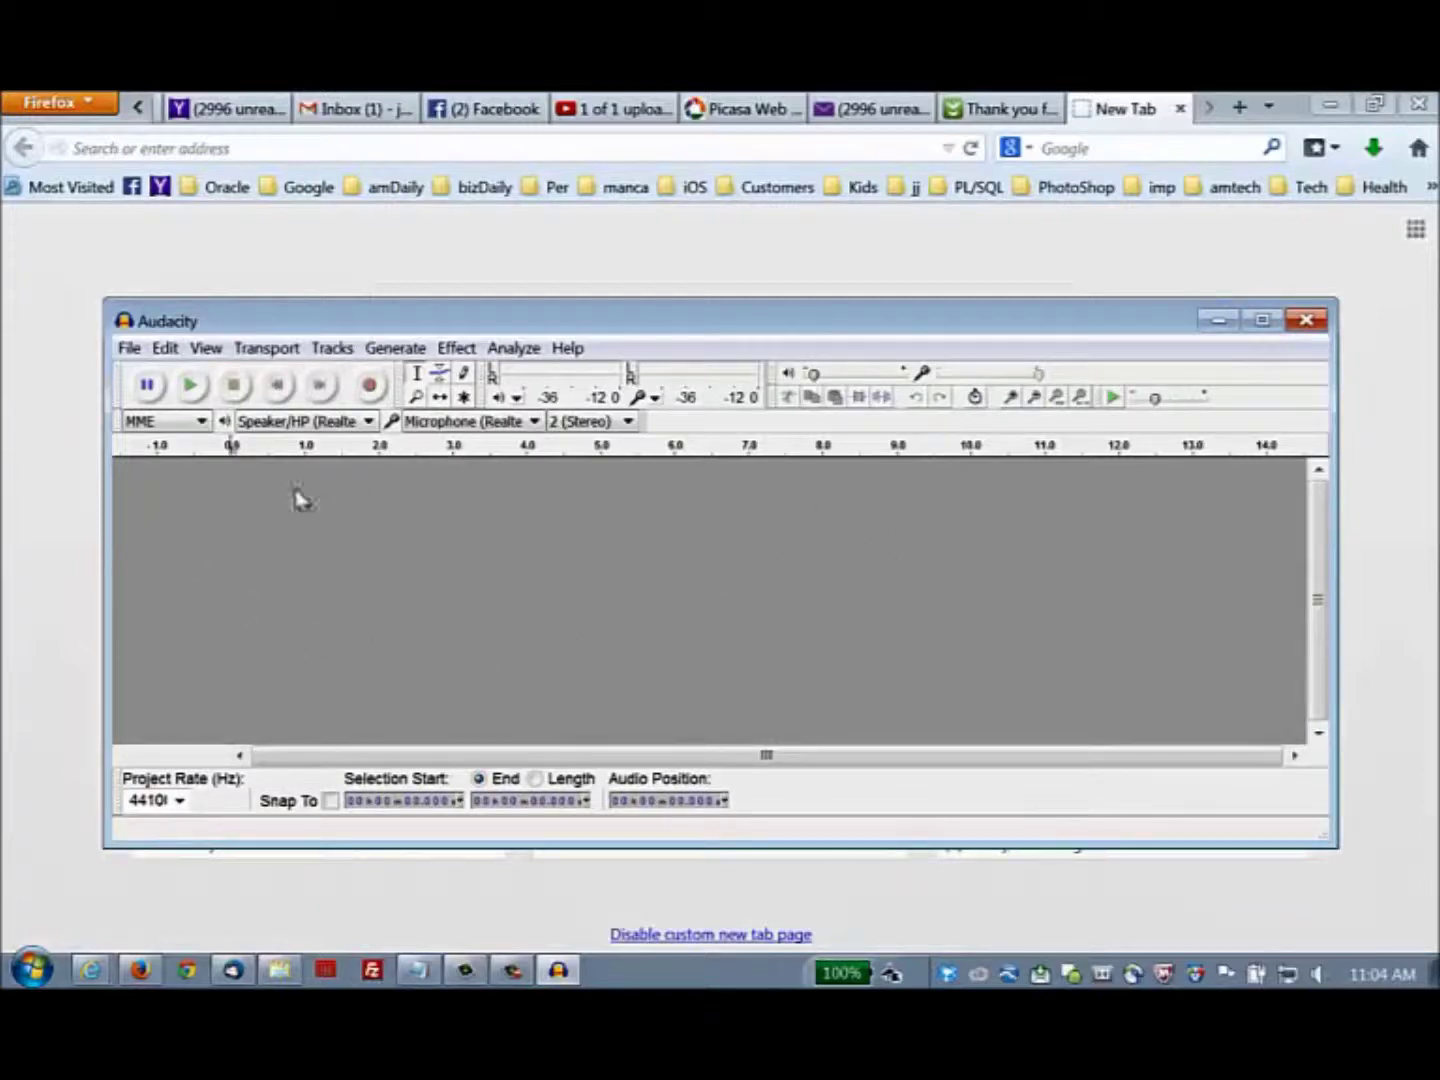
# - Start opening an audio file and browse to the Music folder inside My Data on the Data (D:) drive
pyautogui.click(129, 348)
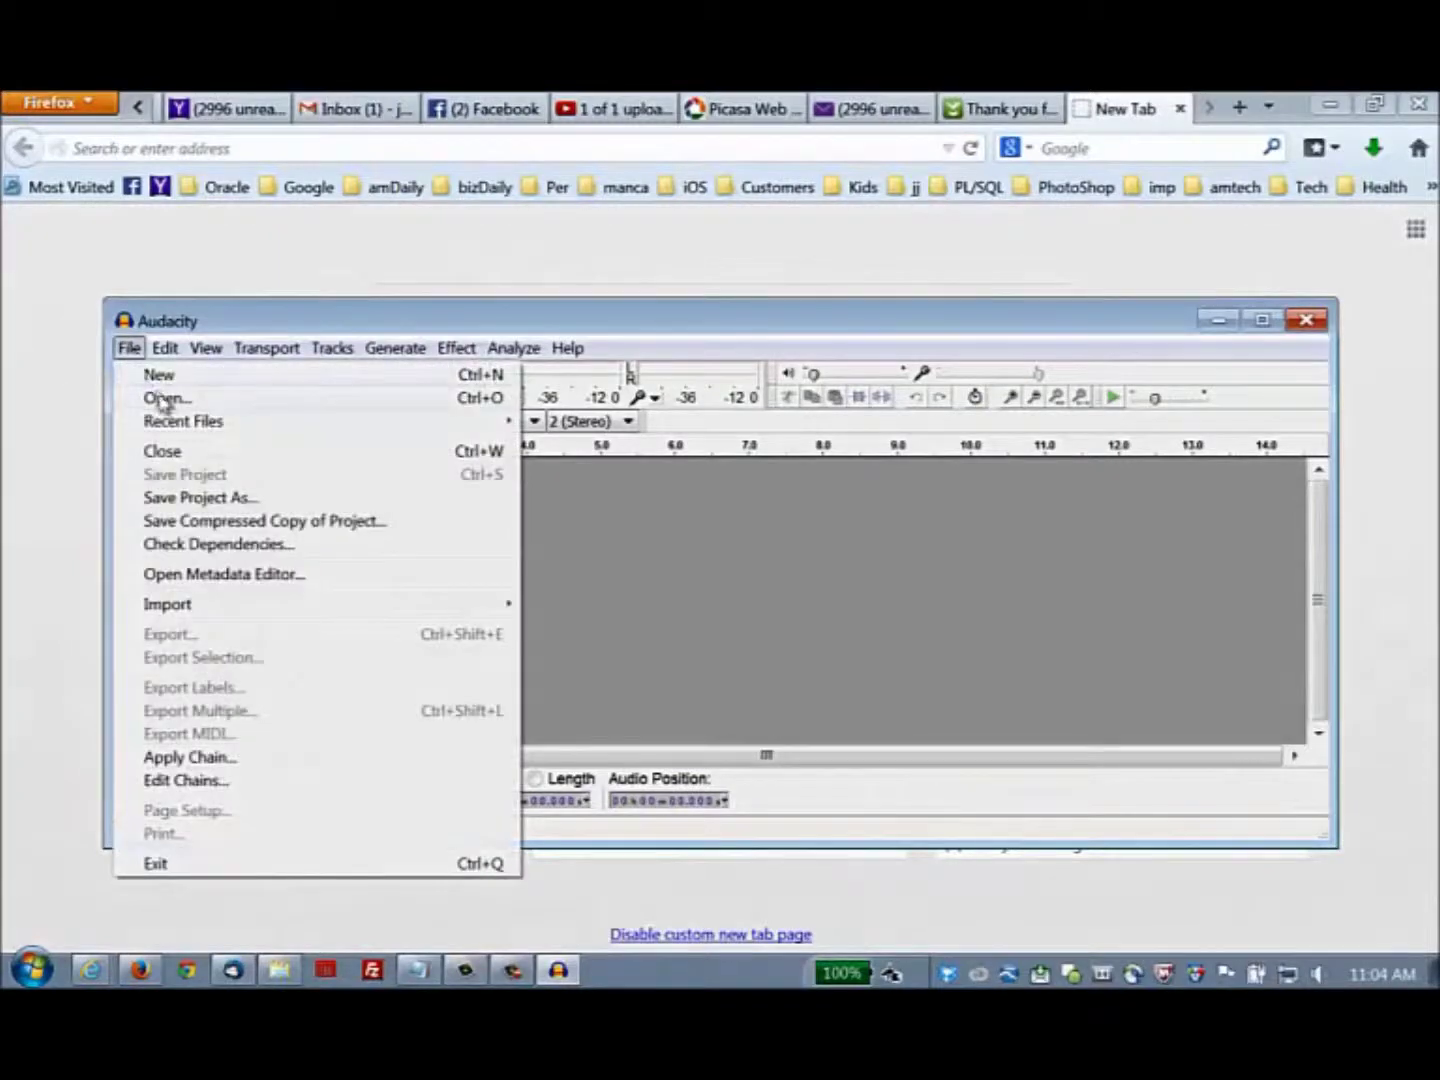
pyautogui.click(167, 400)
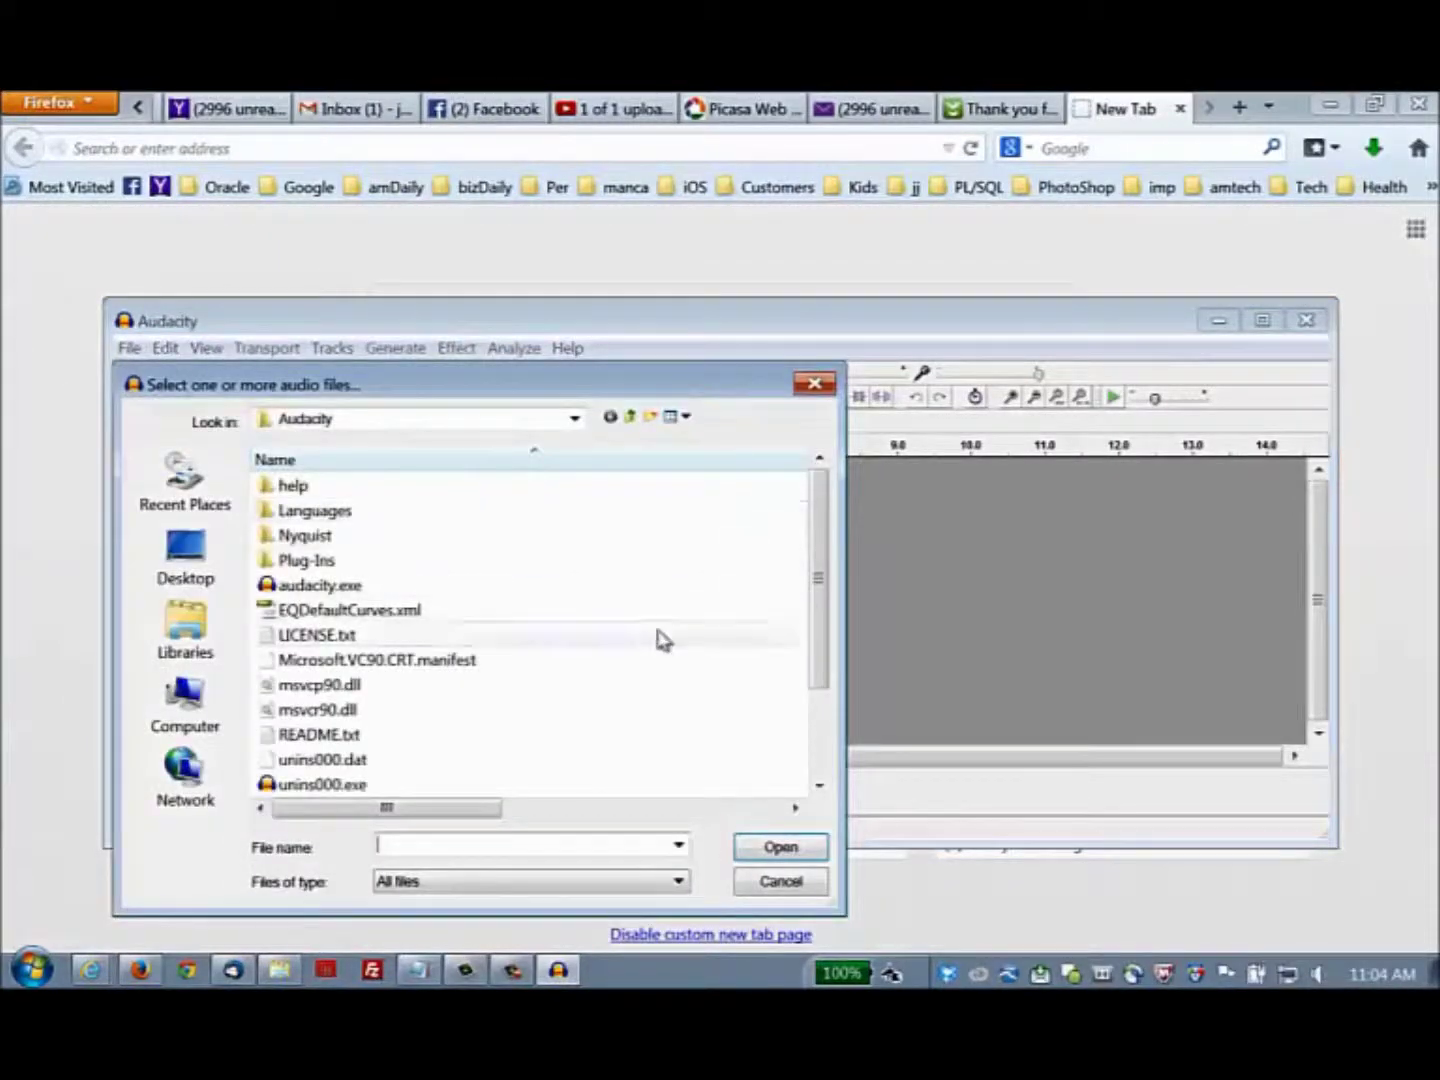
pyautogui.click(229, 704)
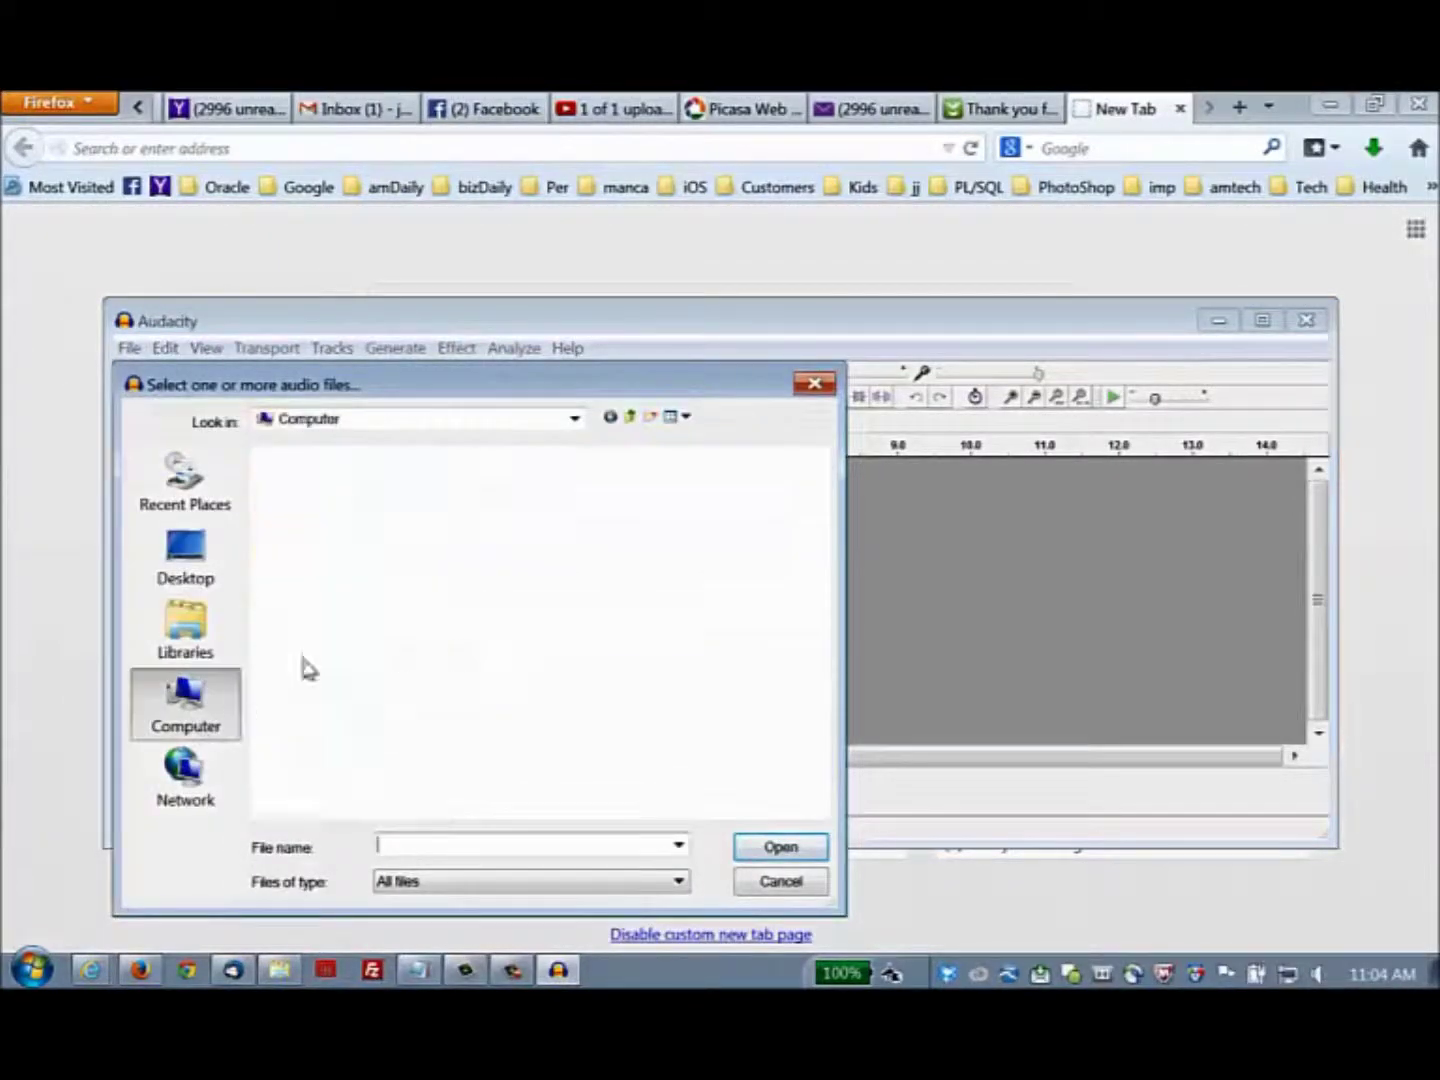
pyautogui.doubleClick(370, 589)
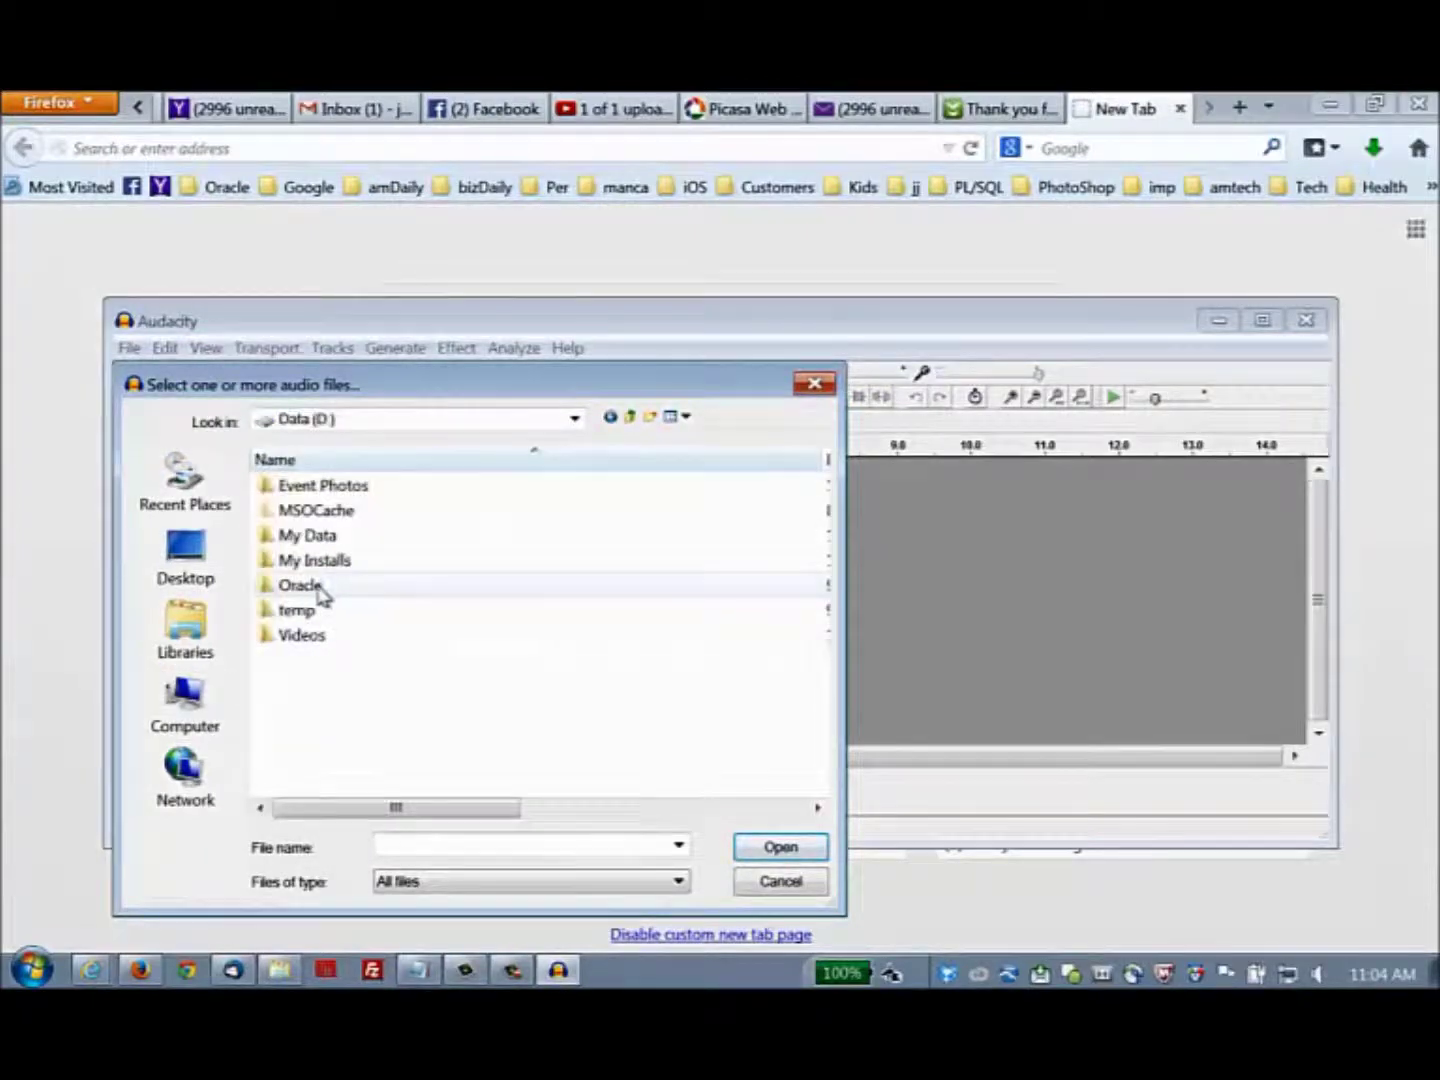
pyautogui.doubleClick(322, 596)
pyautogui.scroll(-1, 363, 598)
pyautogui.scroll(1, 345, 568)
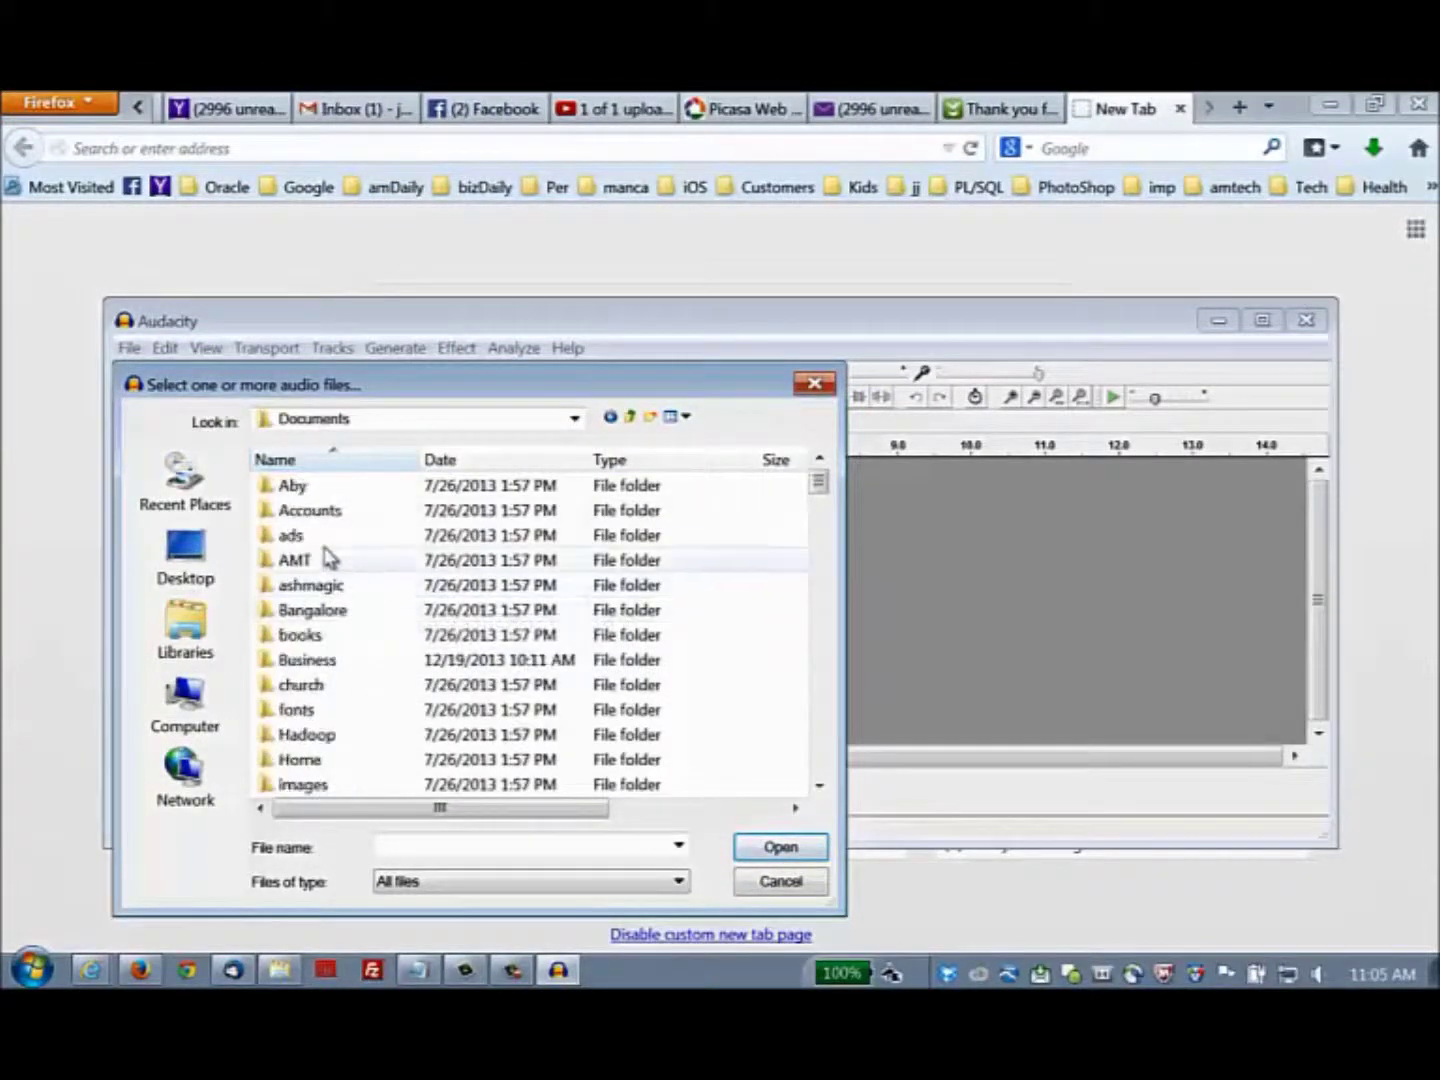
pyautogui.click(630, 419)
pyautogui.doubleClick(305, 659)
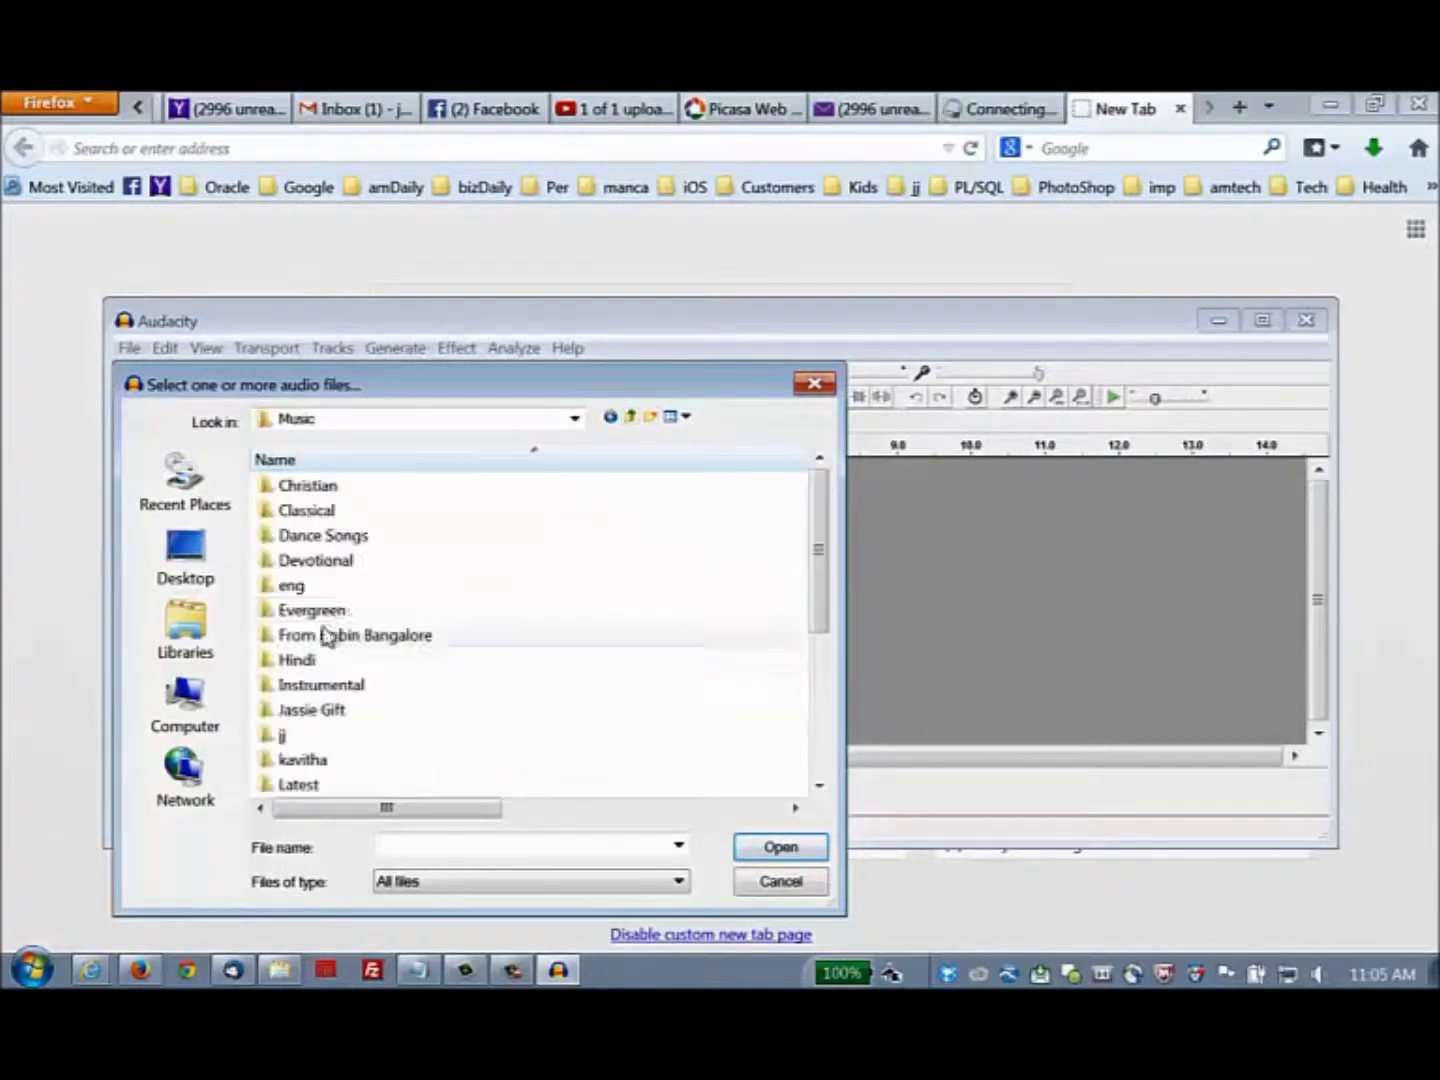
# - Open the mappila song "Appangal Embadum..Seenathul Sulthana" MP3 from the Latest folder
pyautogui.scroll(-1, 419, 569)
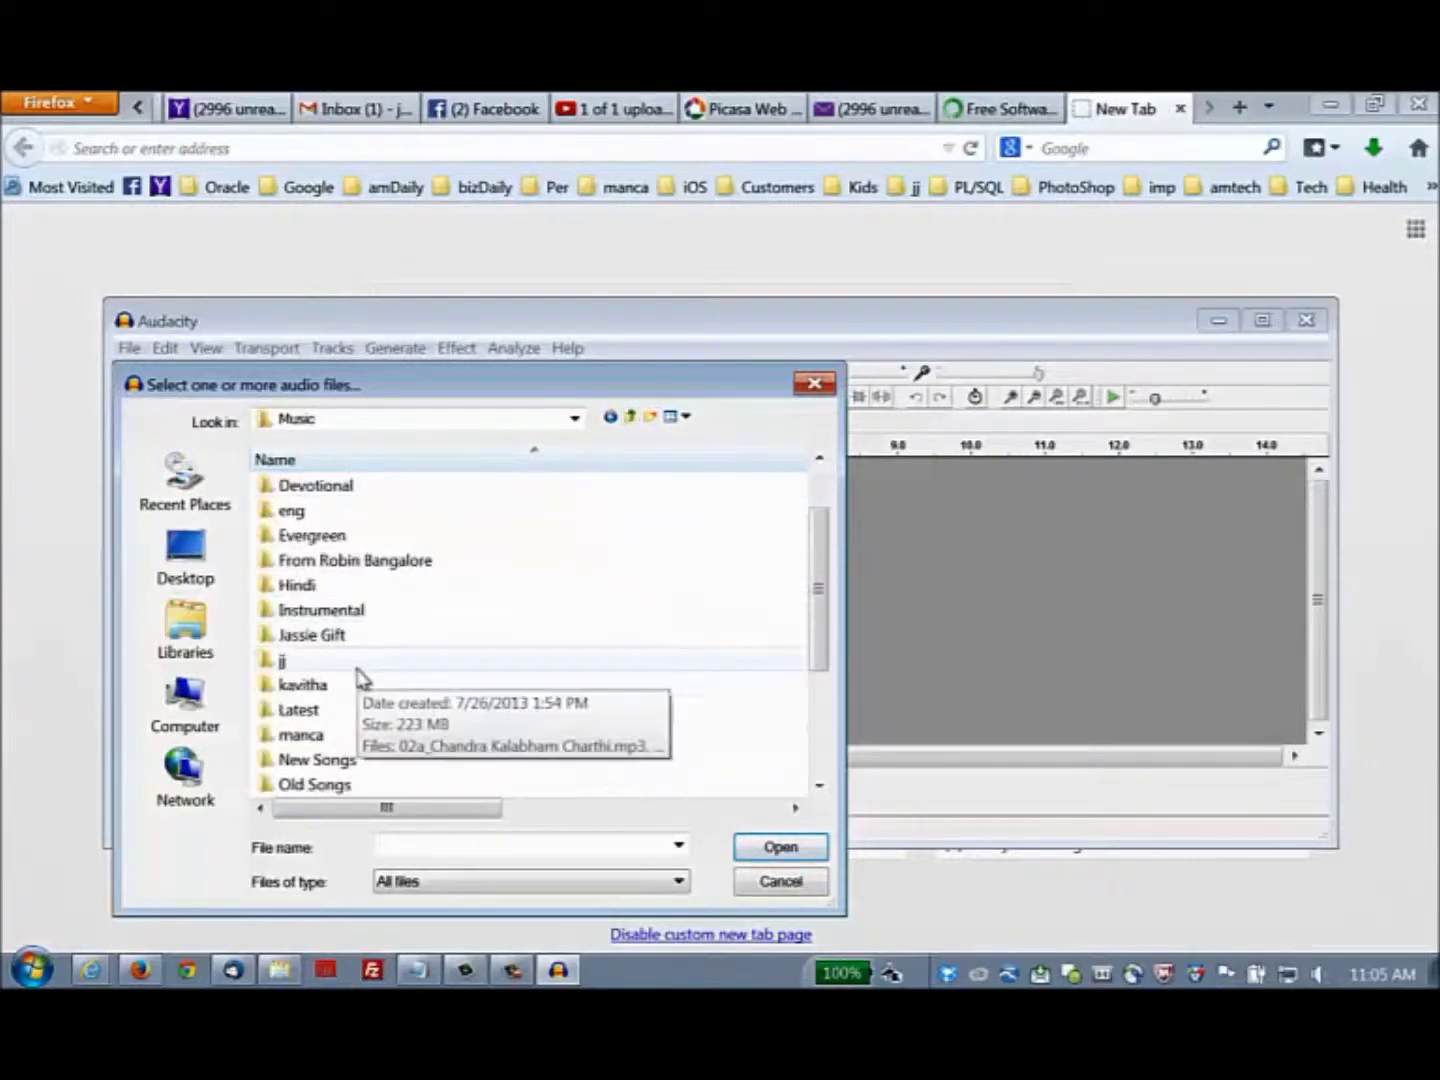
pyautogui.doubleClick(301, 711)
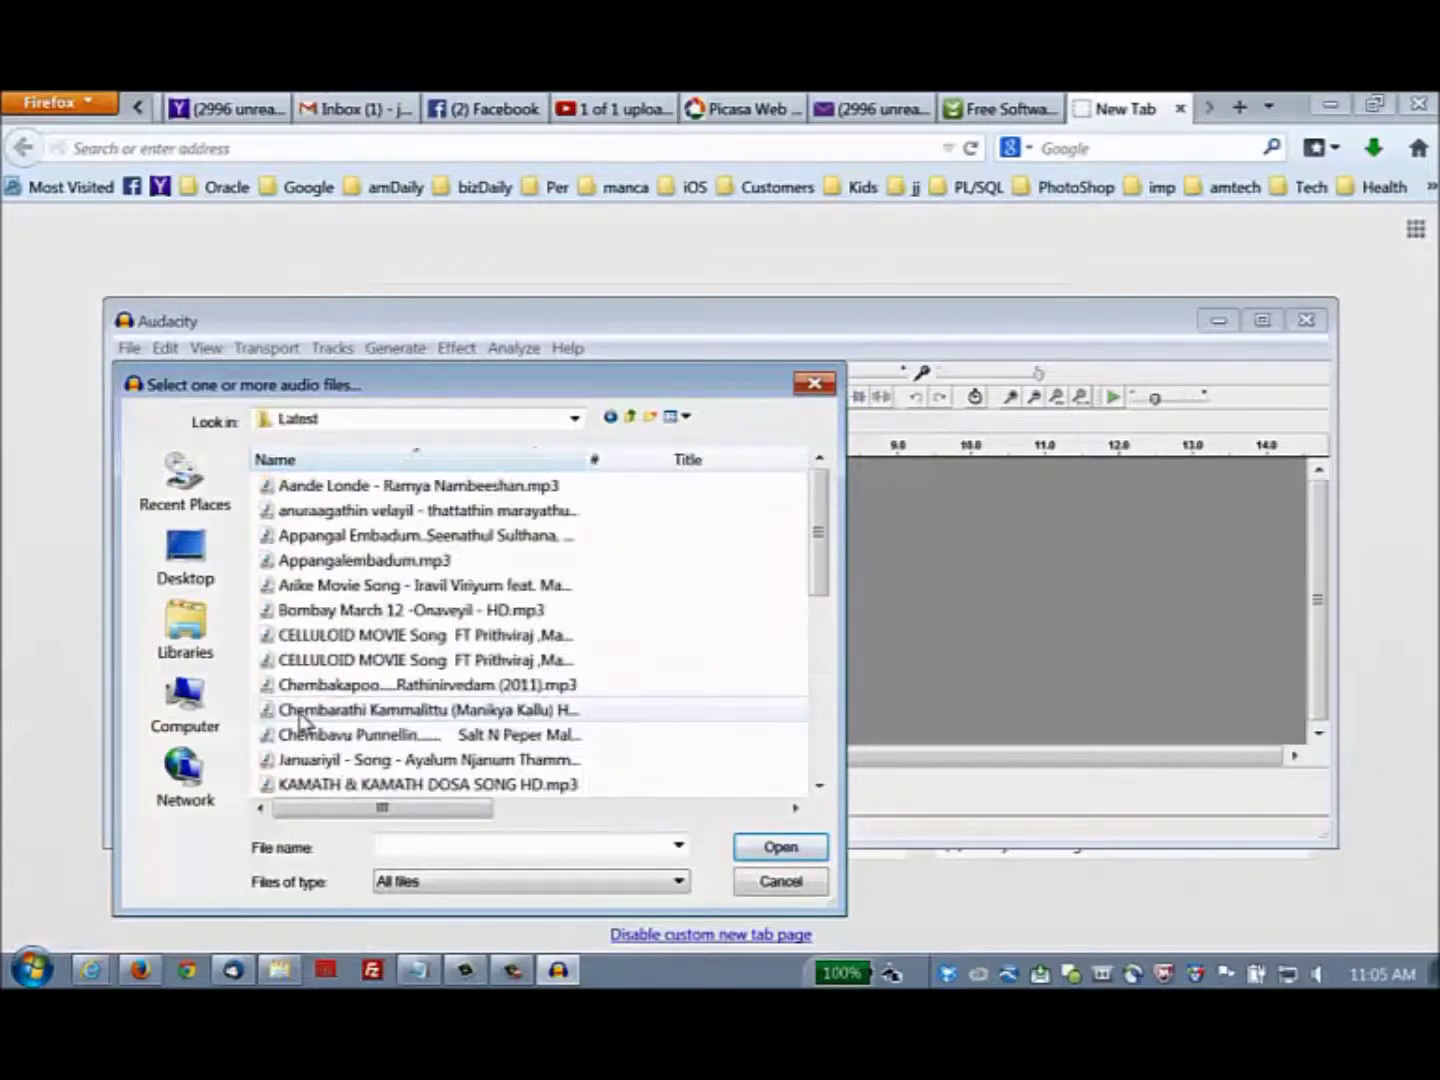
pyautogui.click(382, 537)
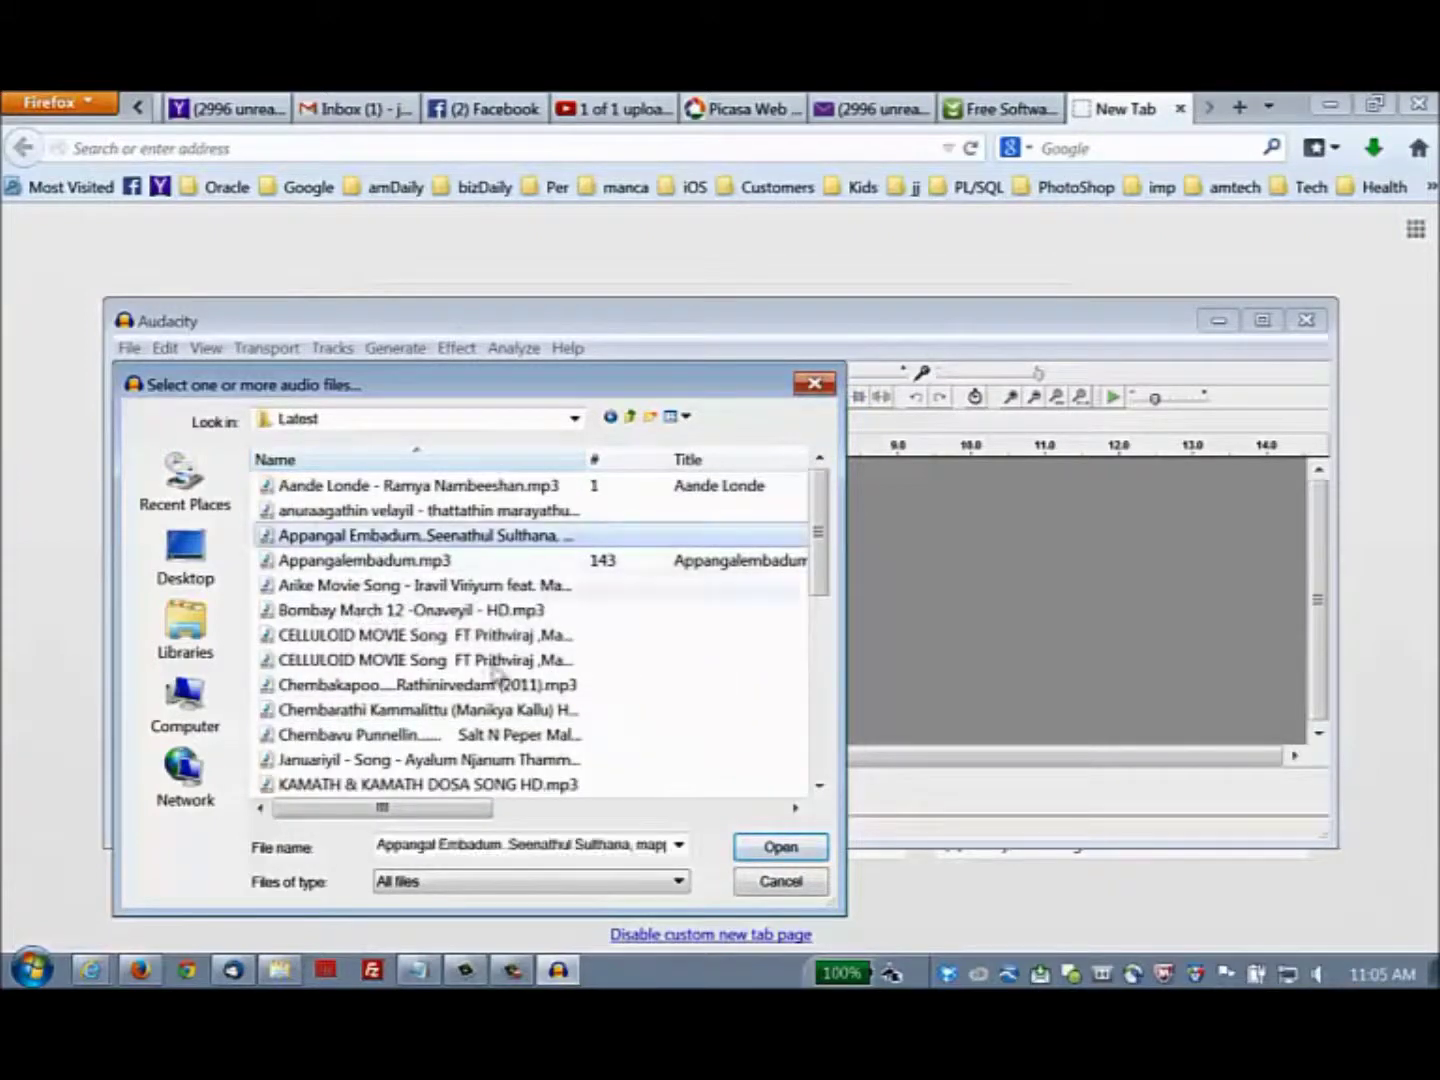
pyautogui.click(812, 848)
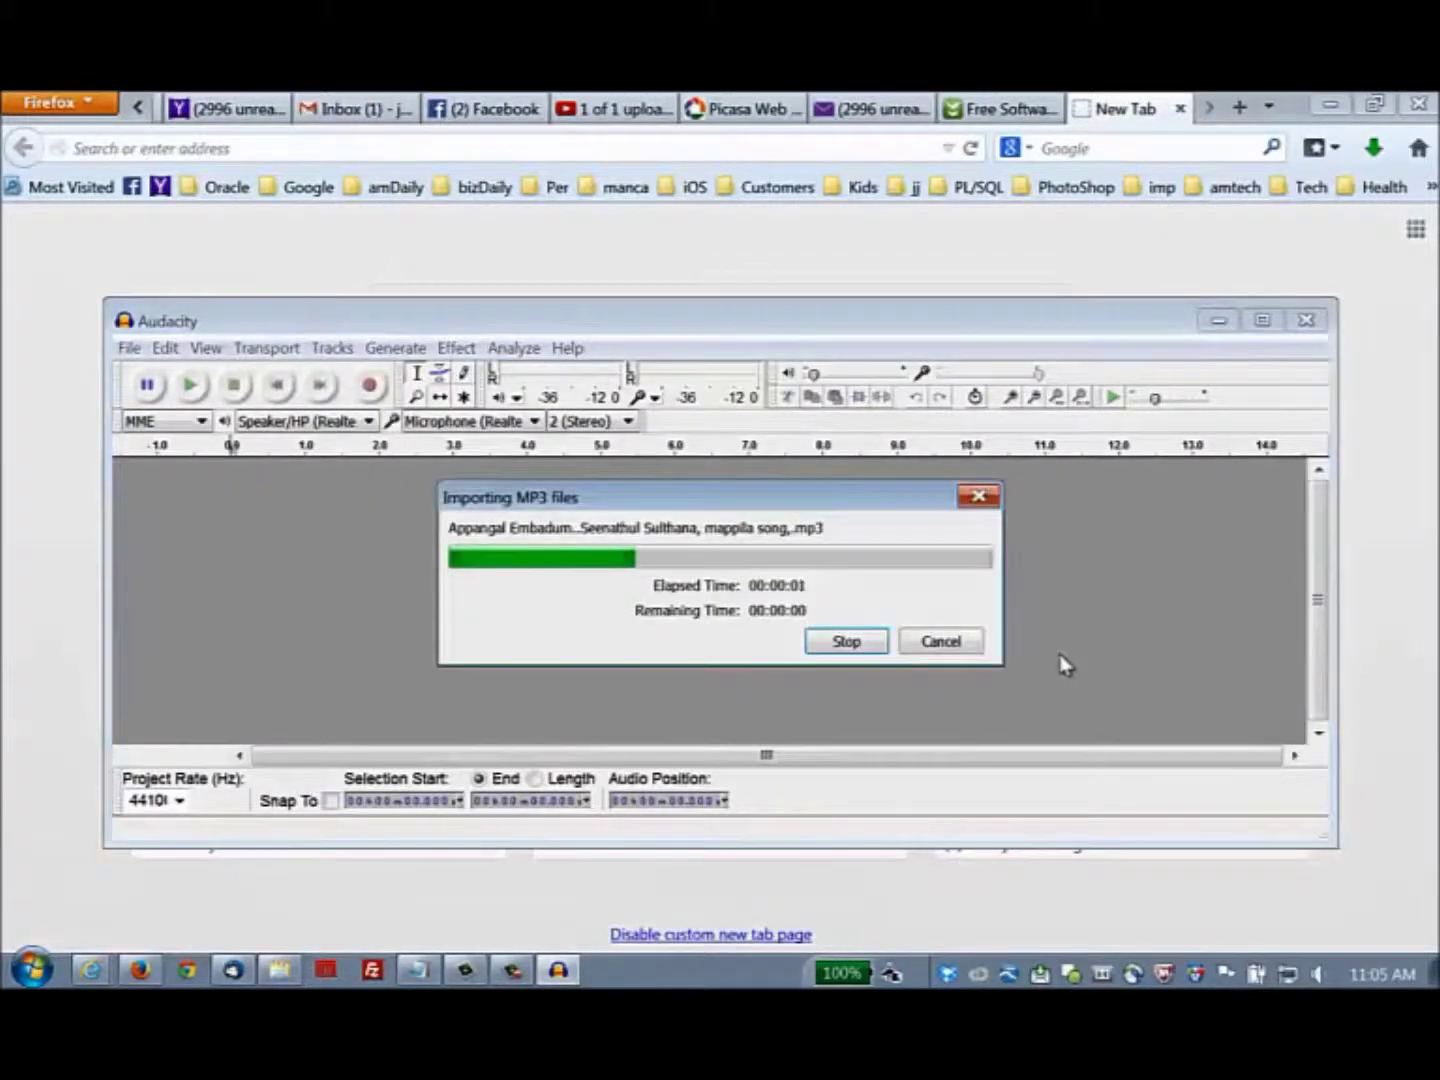
# - View the Onam music folder in File Explorer beside the Audacity project, and return to Audacity
pyautogui.click(279, 970)
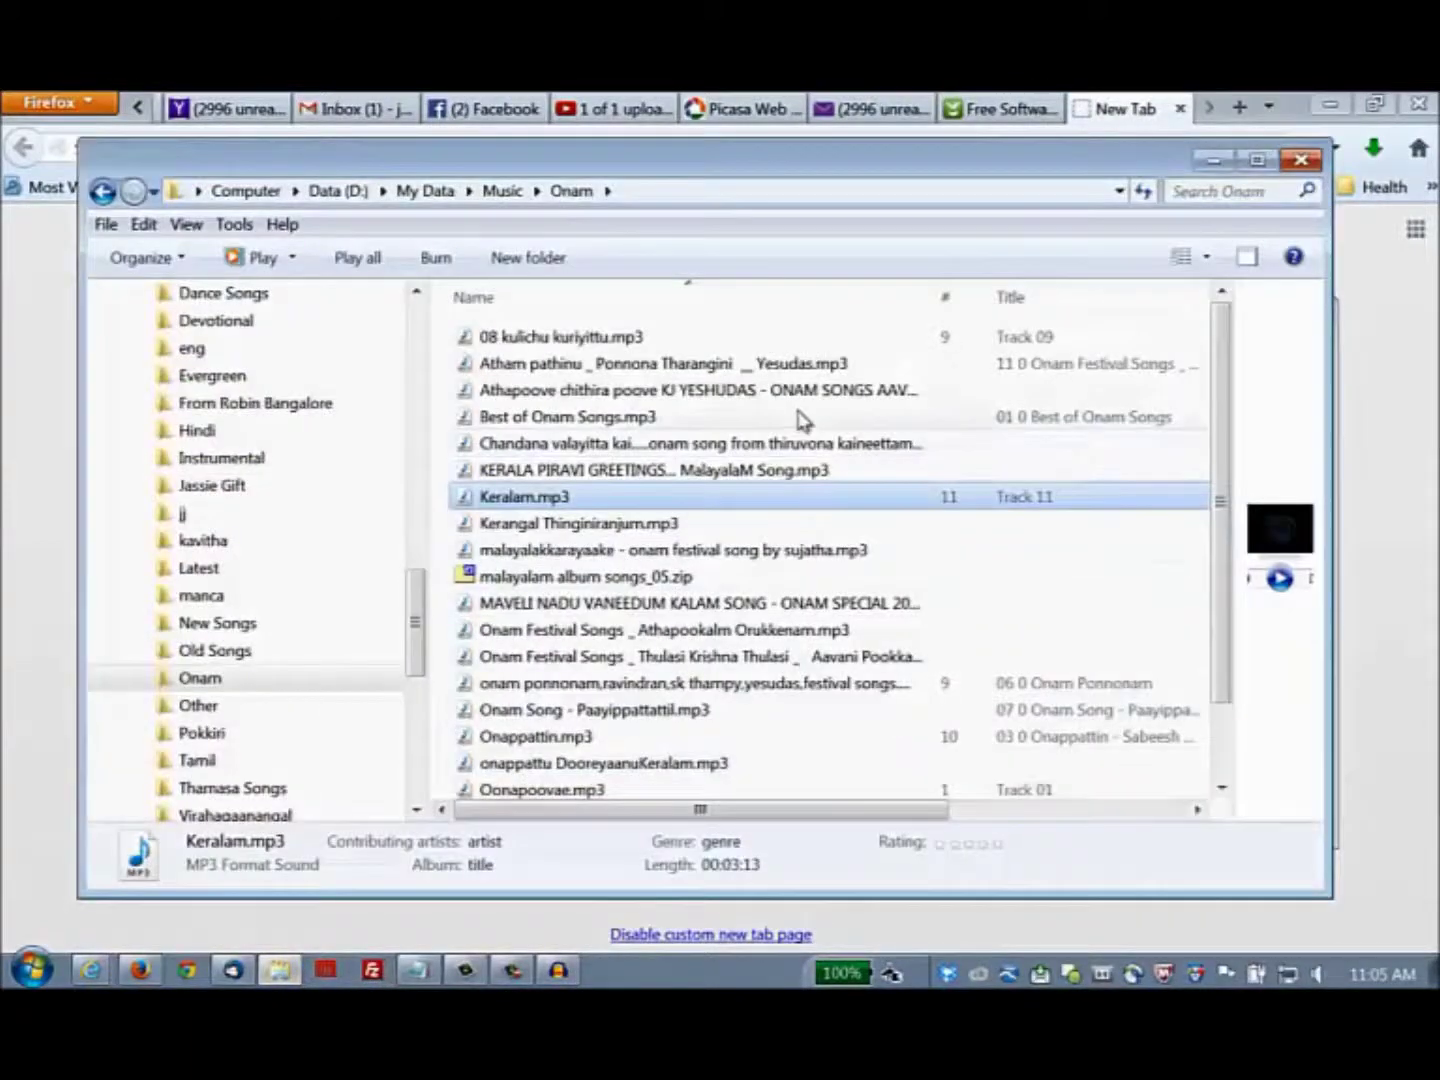
pyautogui.moveTo(741, 175); pyautogui.dragTo(1351, 185)
pyautogui.click(1190, 350)
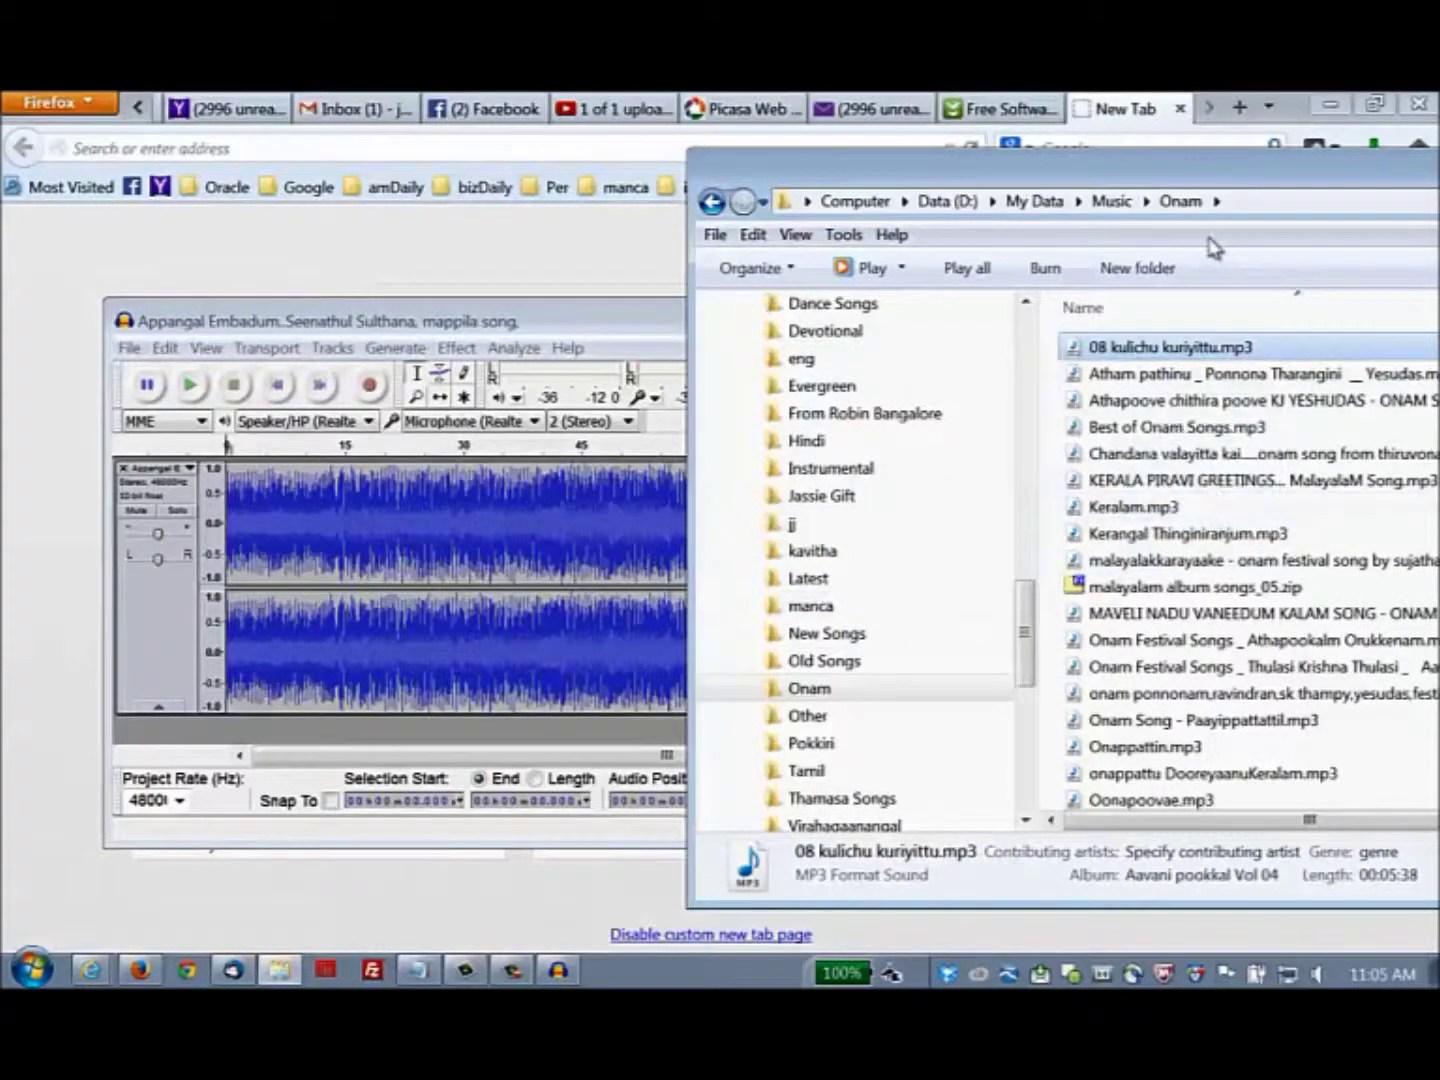
pyautogui.moveTo(1216, 184); pyautogui.dragTo(708, 195)
pyautogui.click(35, 485)
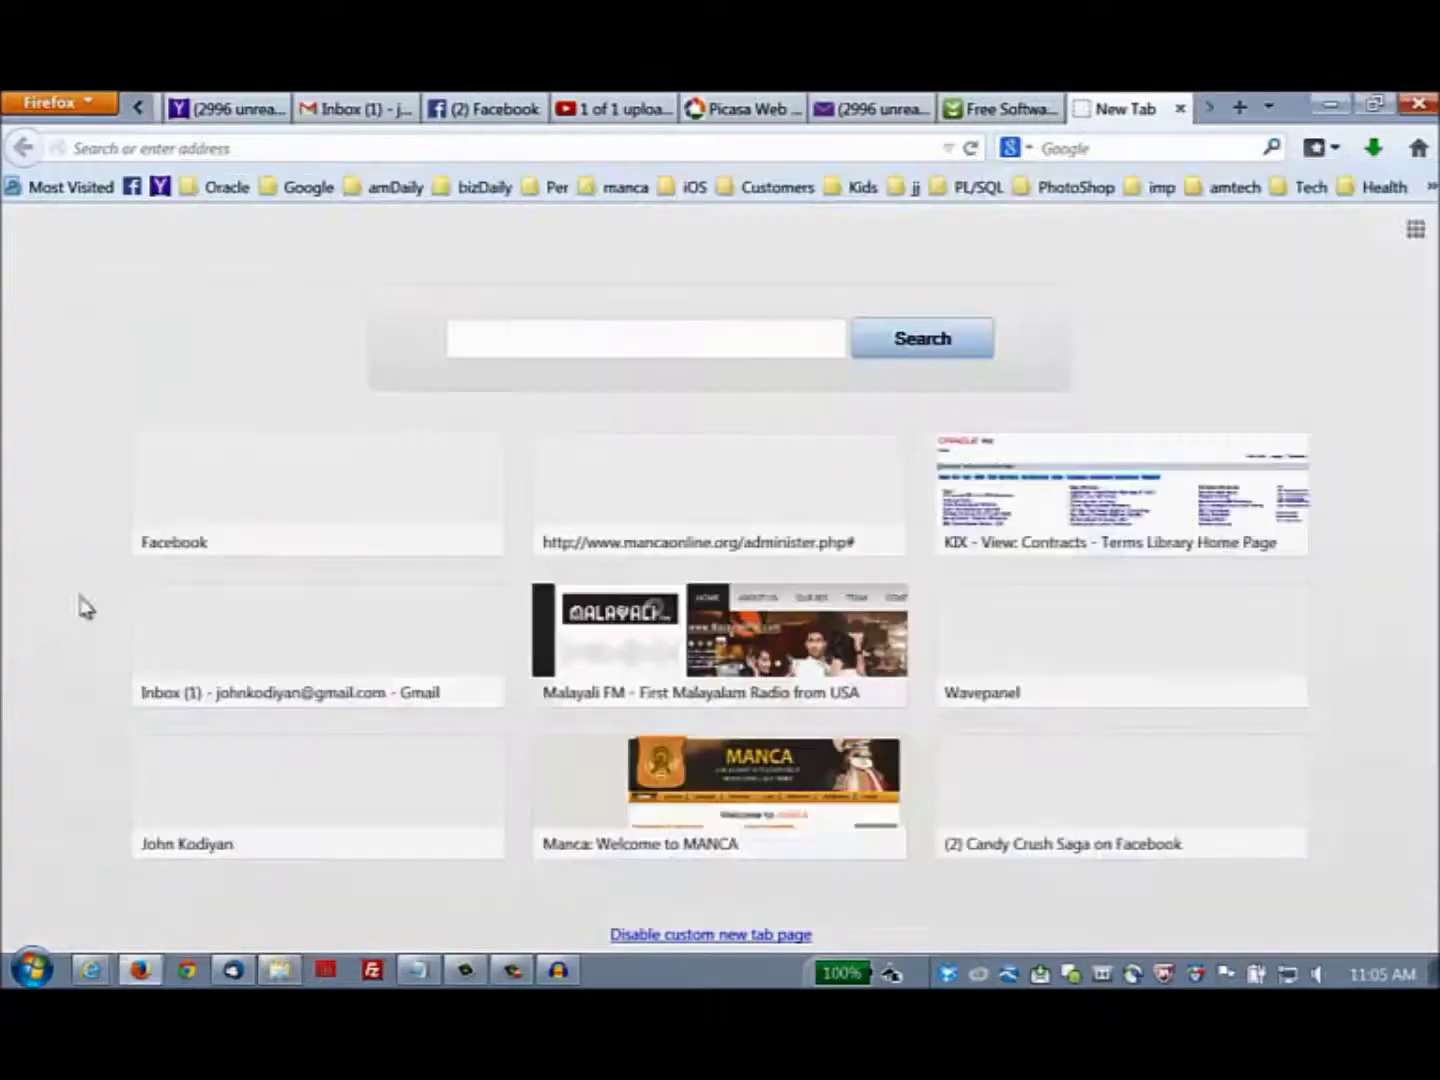
pyautogui.click(558, 970)
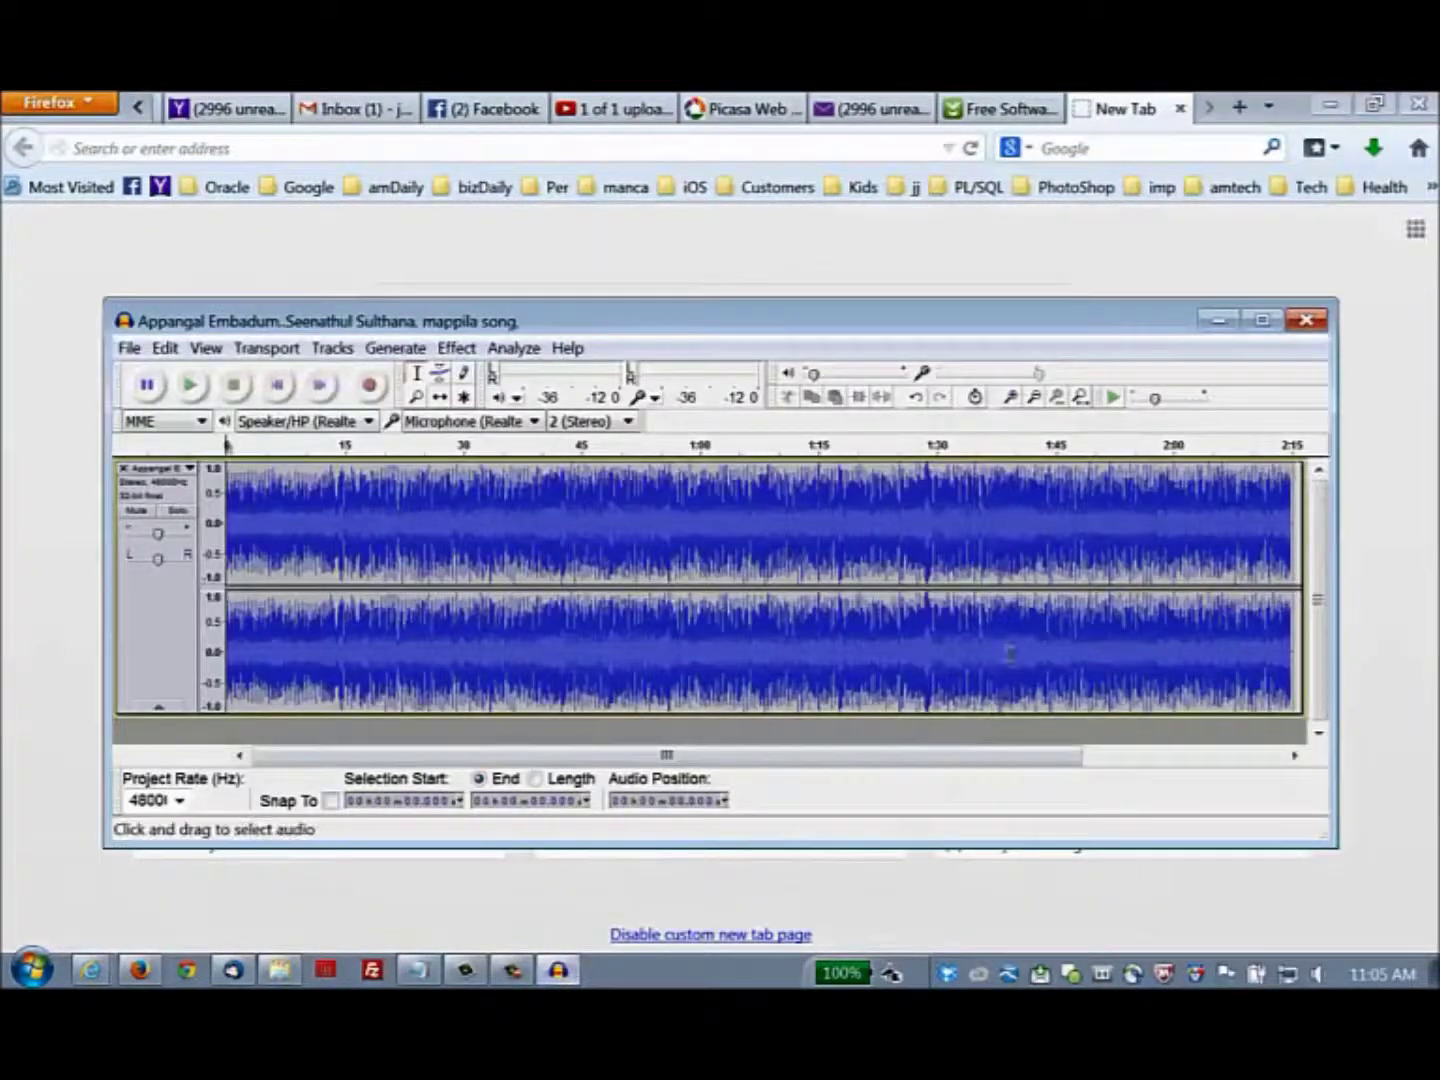
# - Move the Audacity window toward the upper-left of the desktop and widen it to show more of the timeline
pyautogui.moveTo(783, 328); pyautogui.dragTo(719, 289)
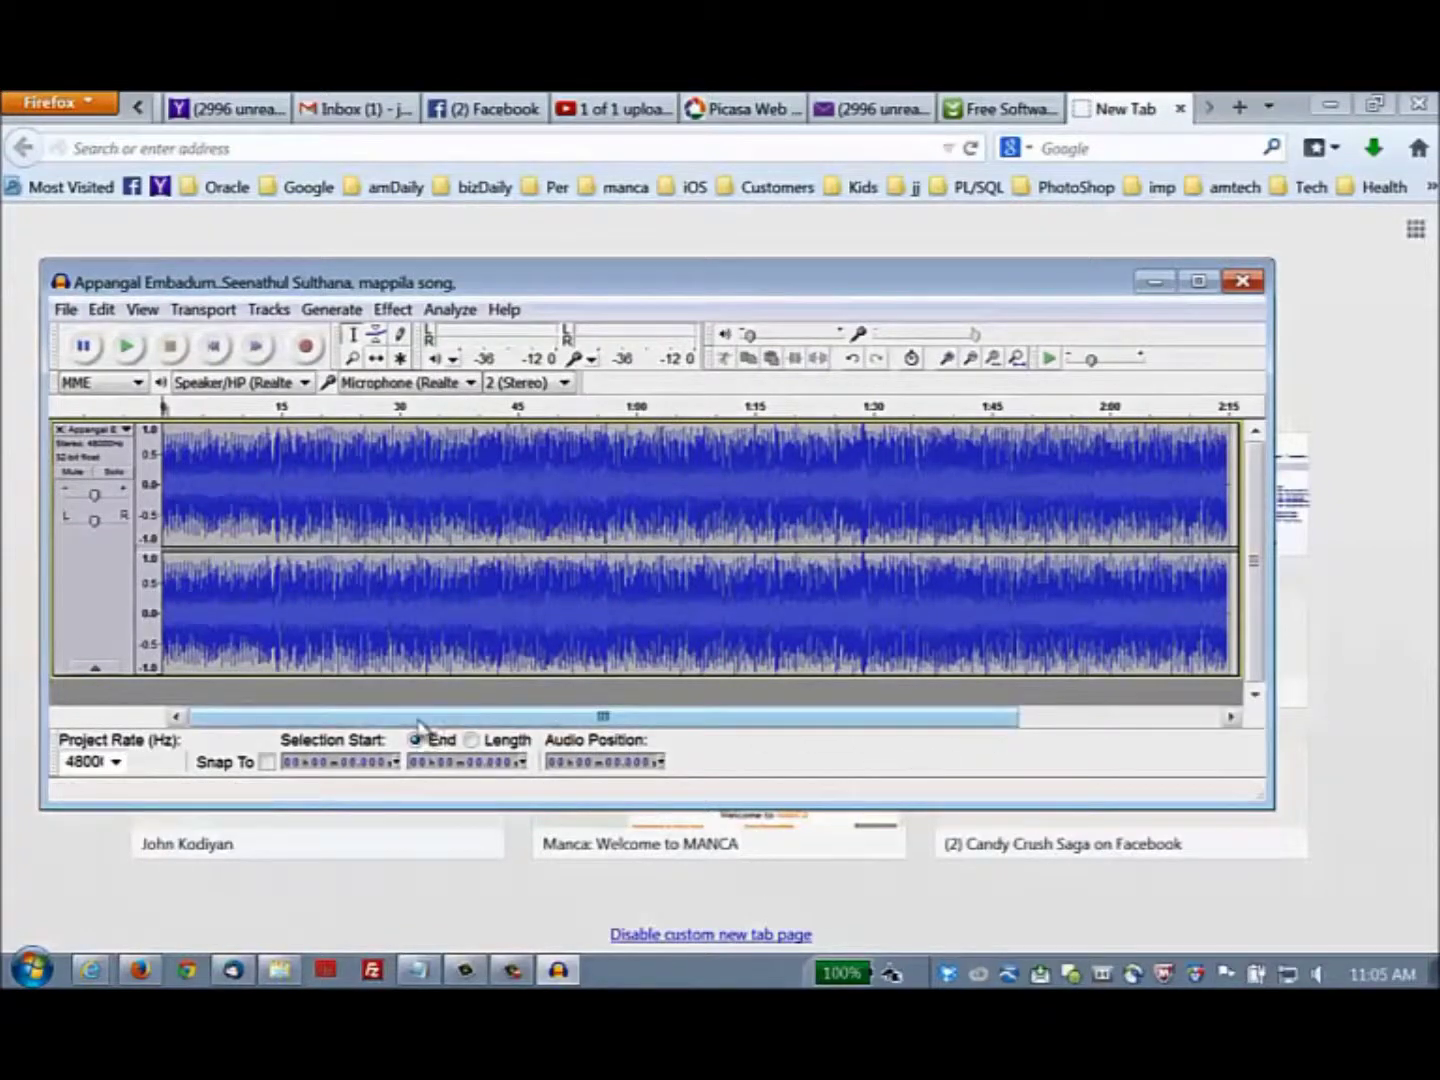
pyautogui.moveTo(415, 724); pyautogui.dragTo(284, 760)
pyautogui.moveTo(1267, 799); pyautogui.dragTo(1400, 801)
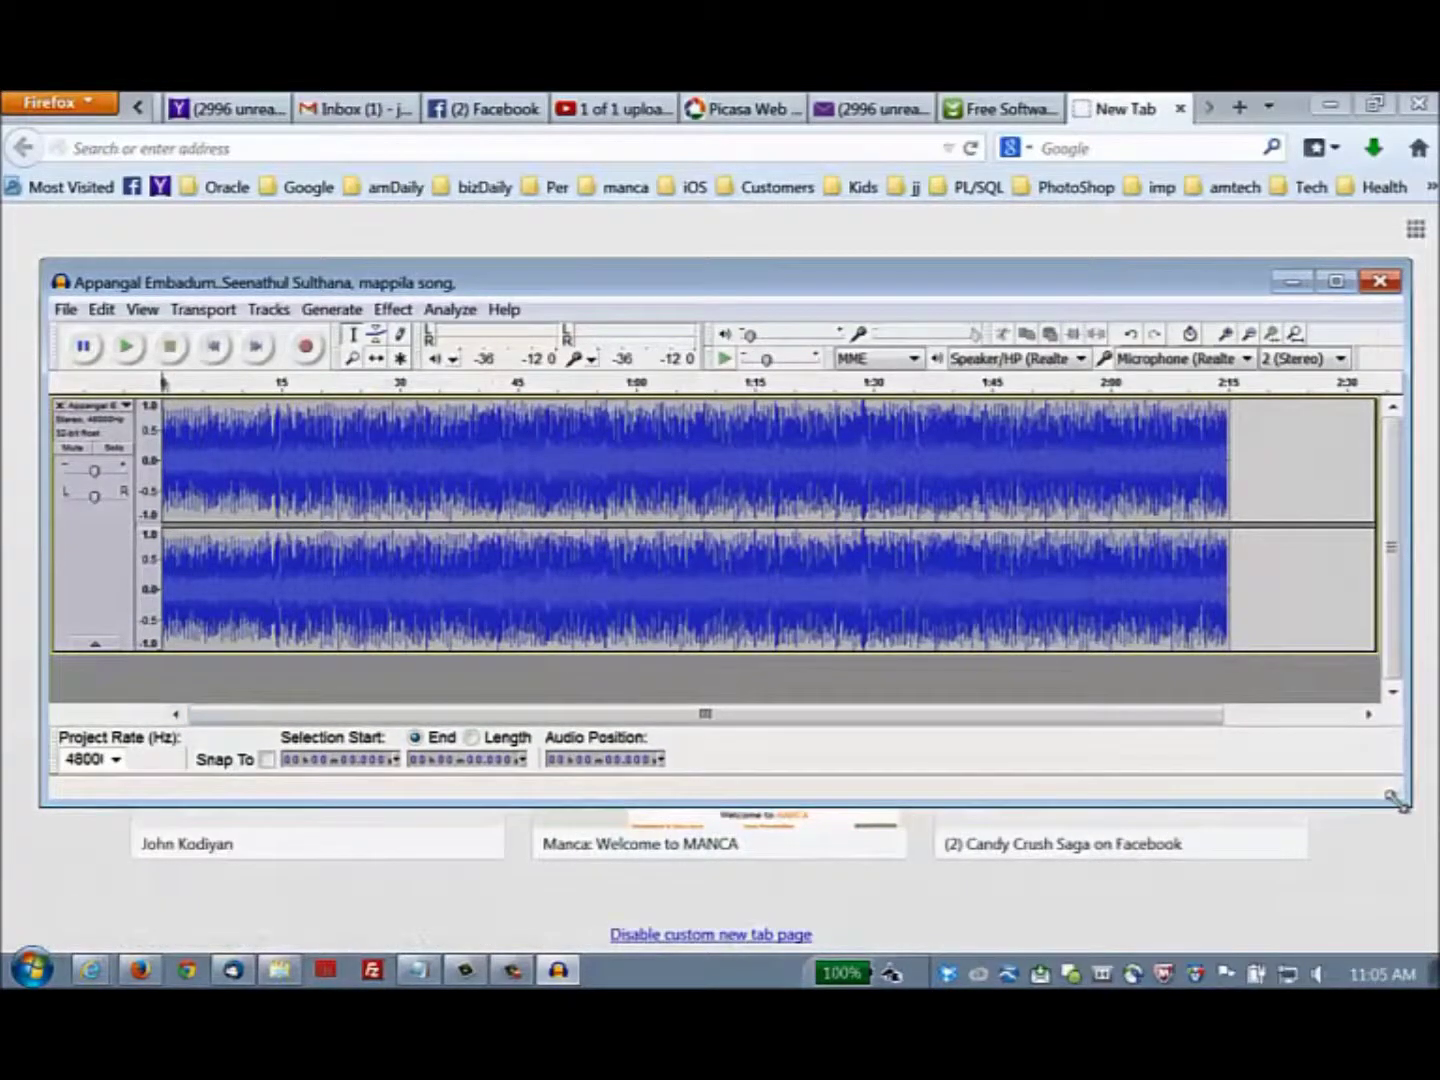
# - Zoom the song's waveform out two levels and back in two levels
pyautogui.click(1250, 337)
pyautogui.click(1249, 337)
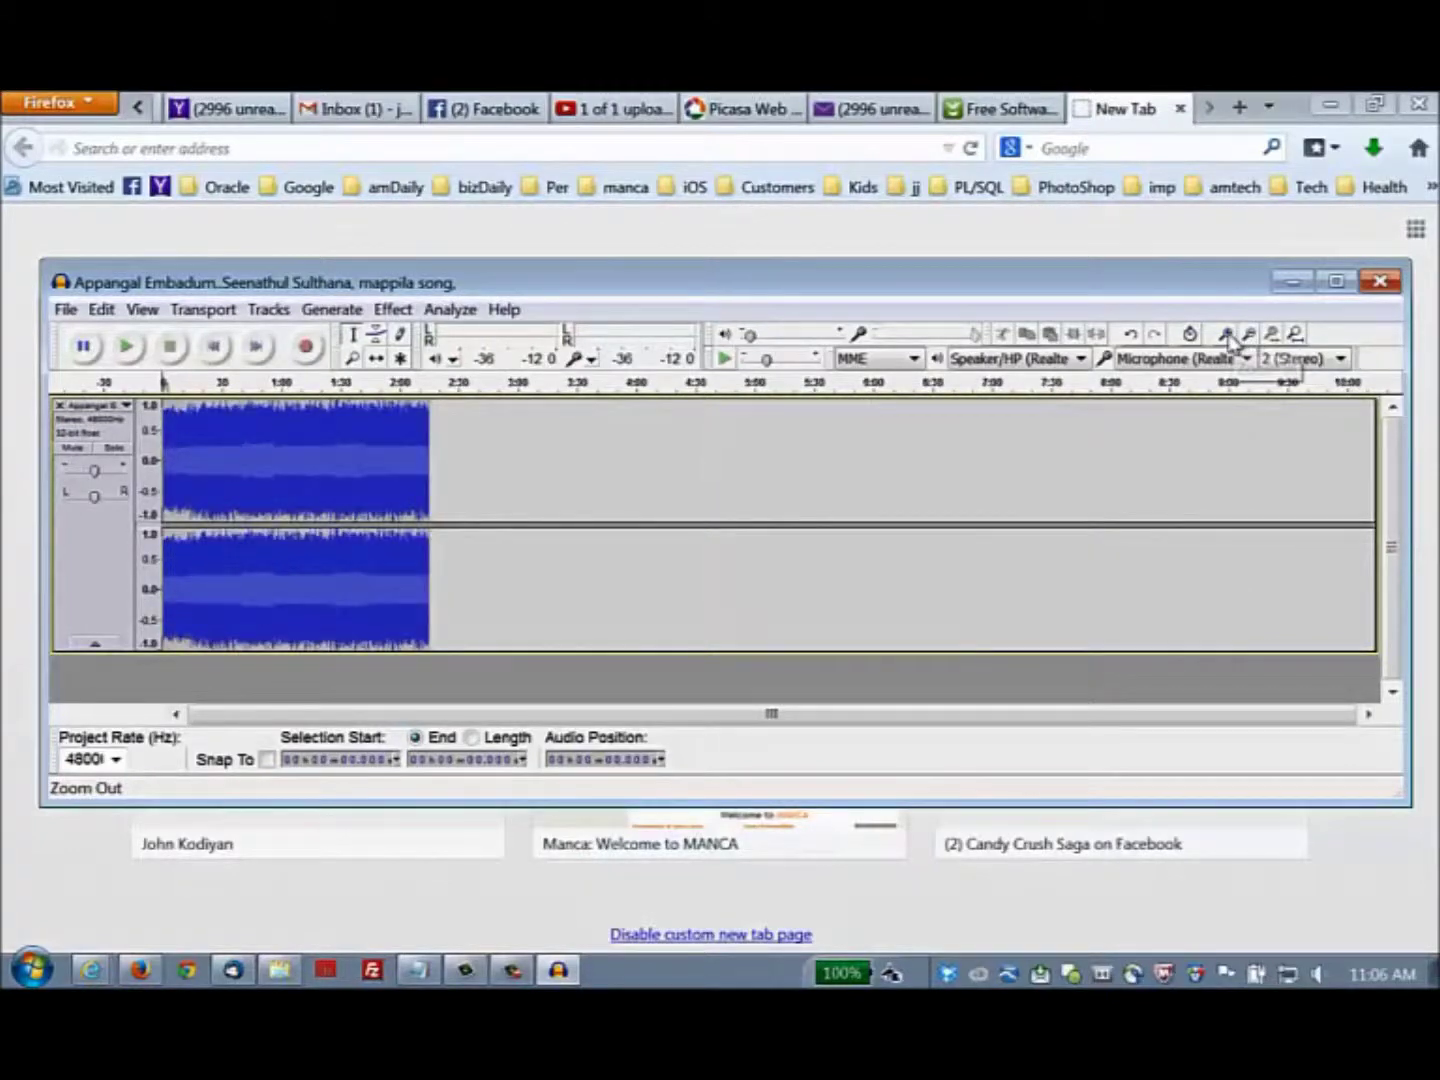
pyautogui.click(1228, 338)
pyautogui.click(1229, 339)
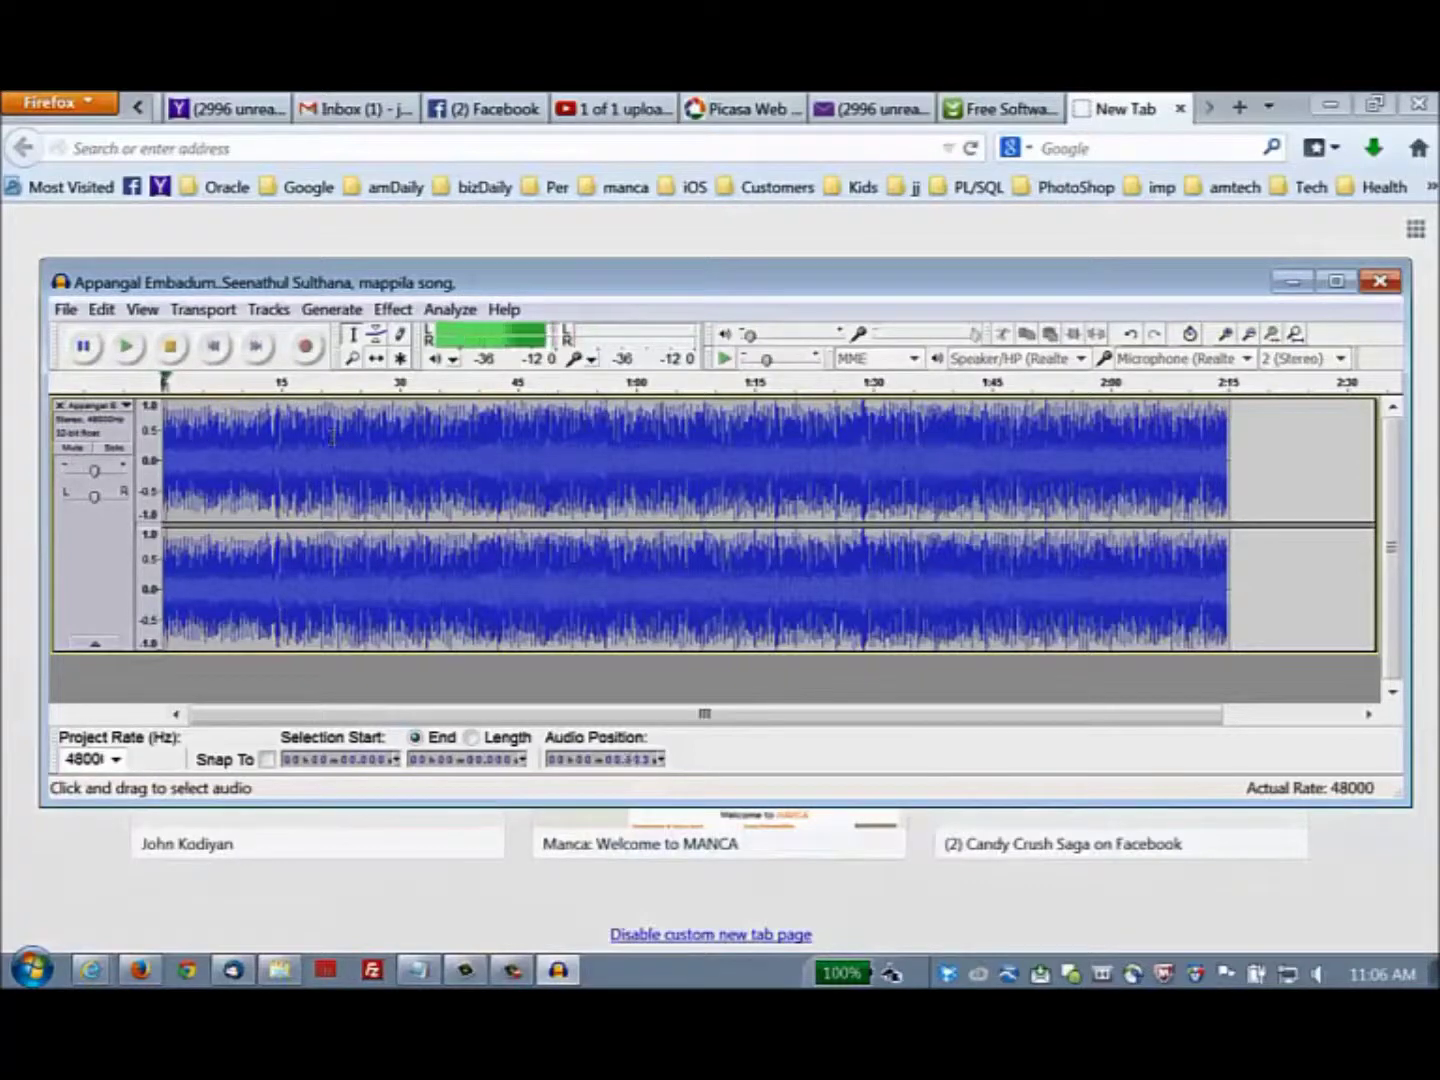
# - Play the song from the beginning, raise the system volume to 26 during playback, and stop it
pyautogui.click(1319, 977)
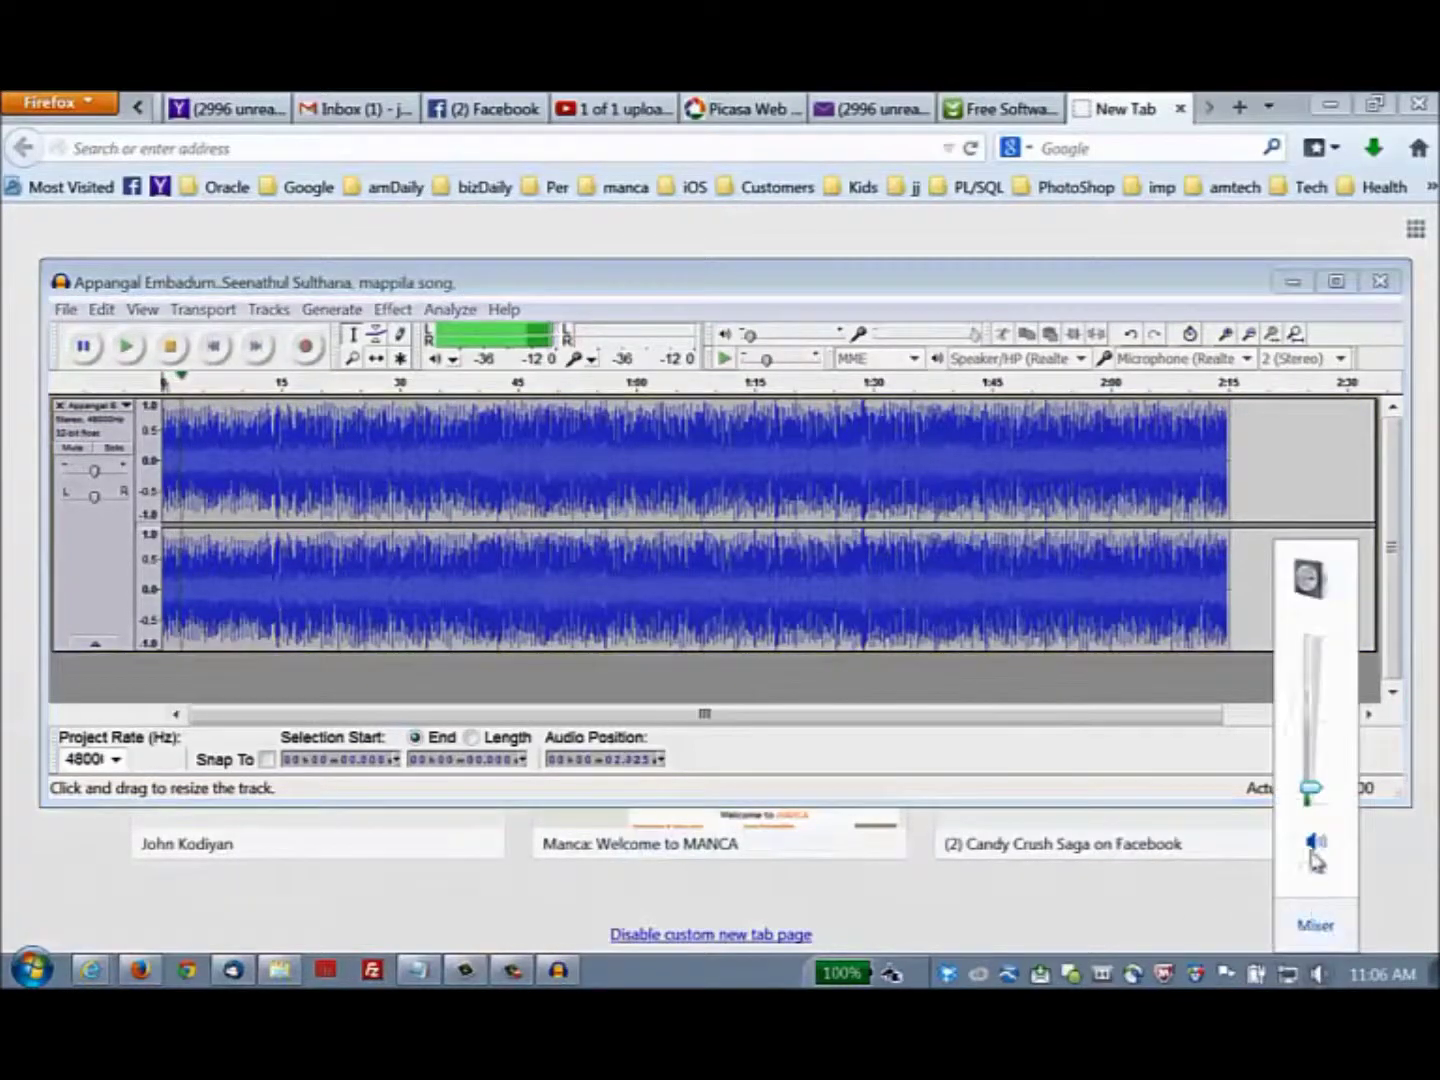
pyautogui.moveTo(1311, 804); pyautogui.dragTo(1310, 717)
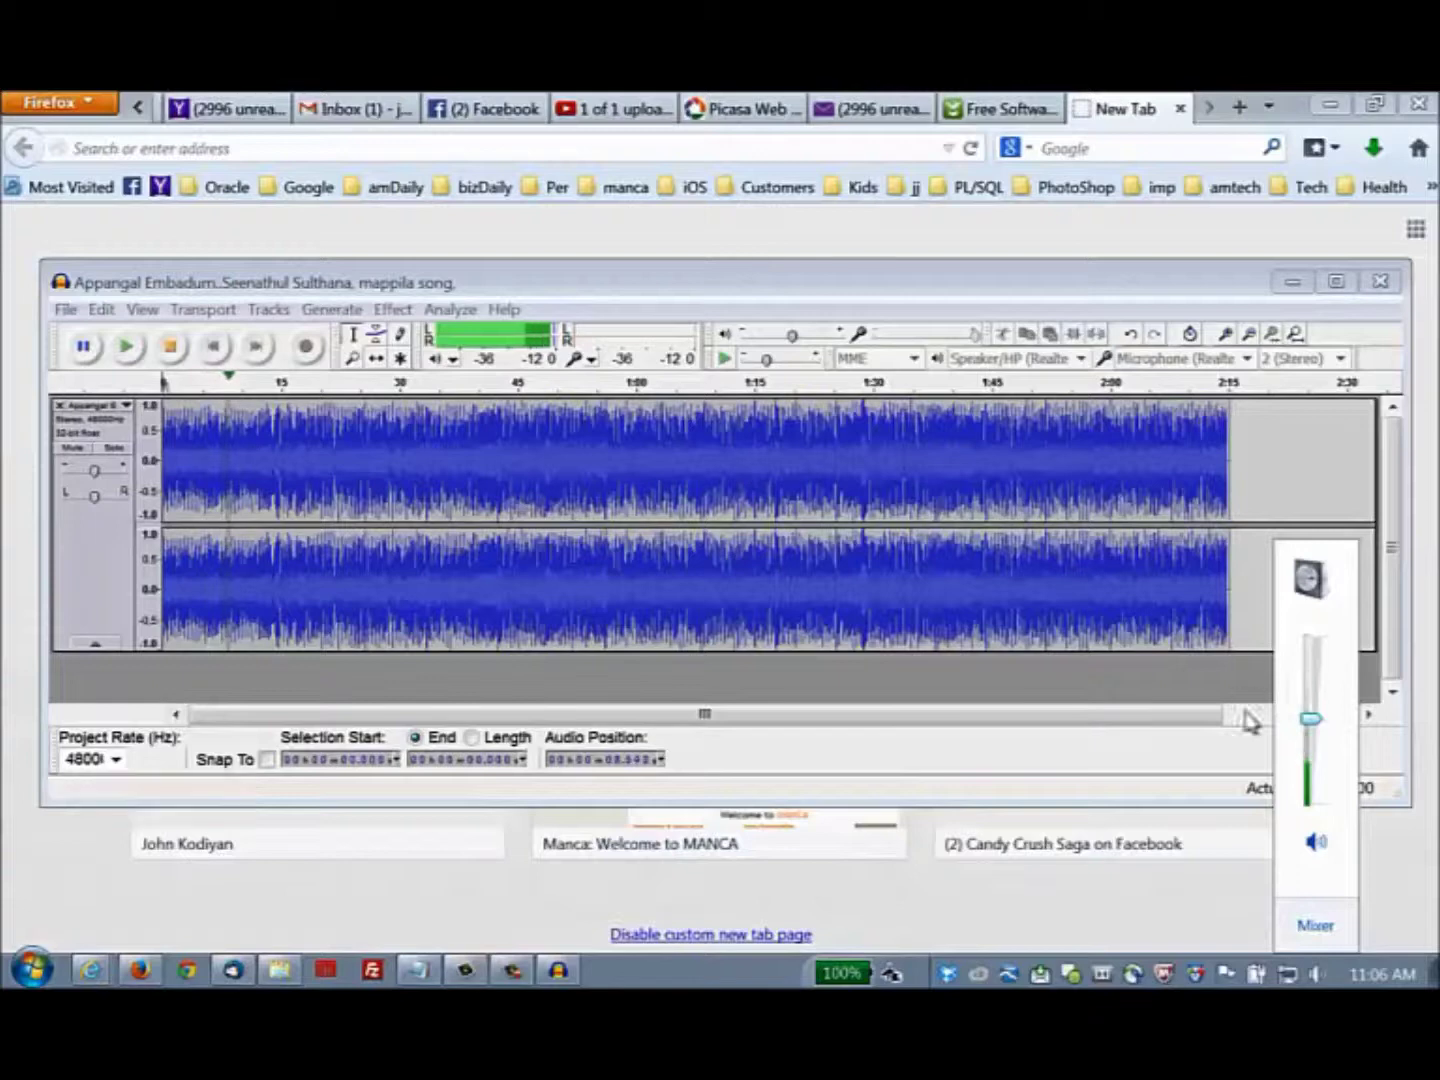
pyautogui.click(1311, 722)
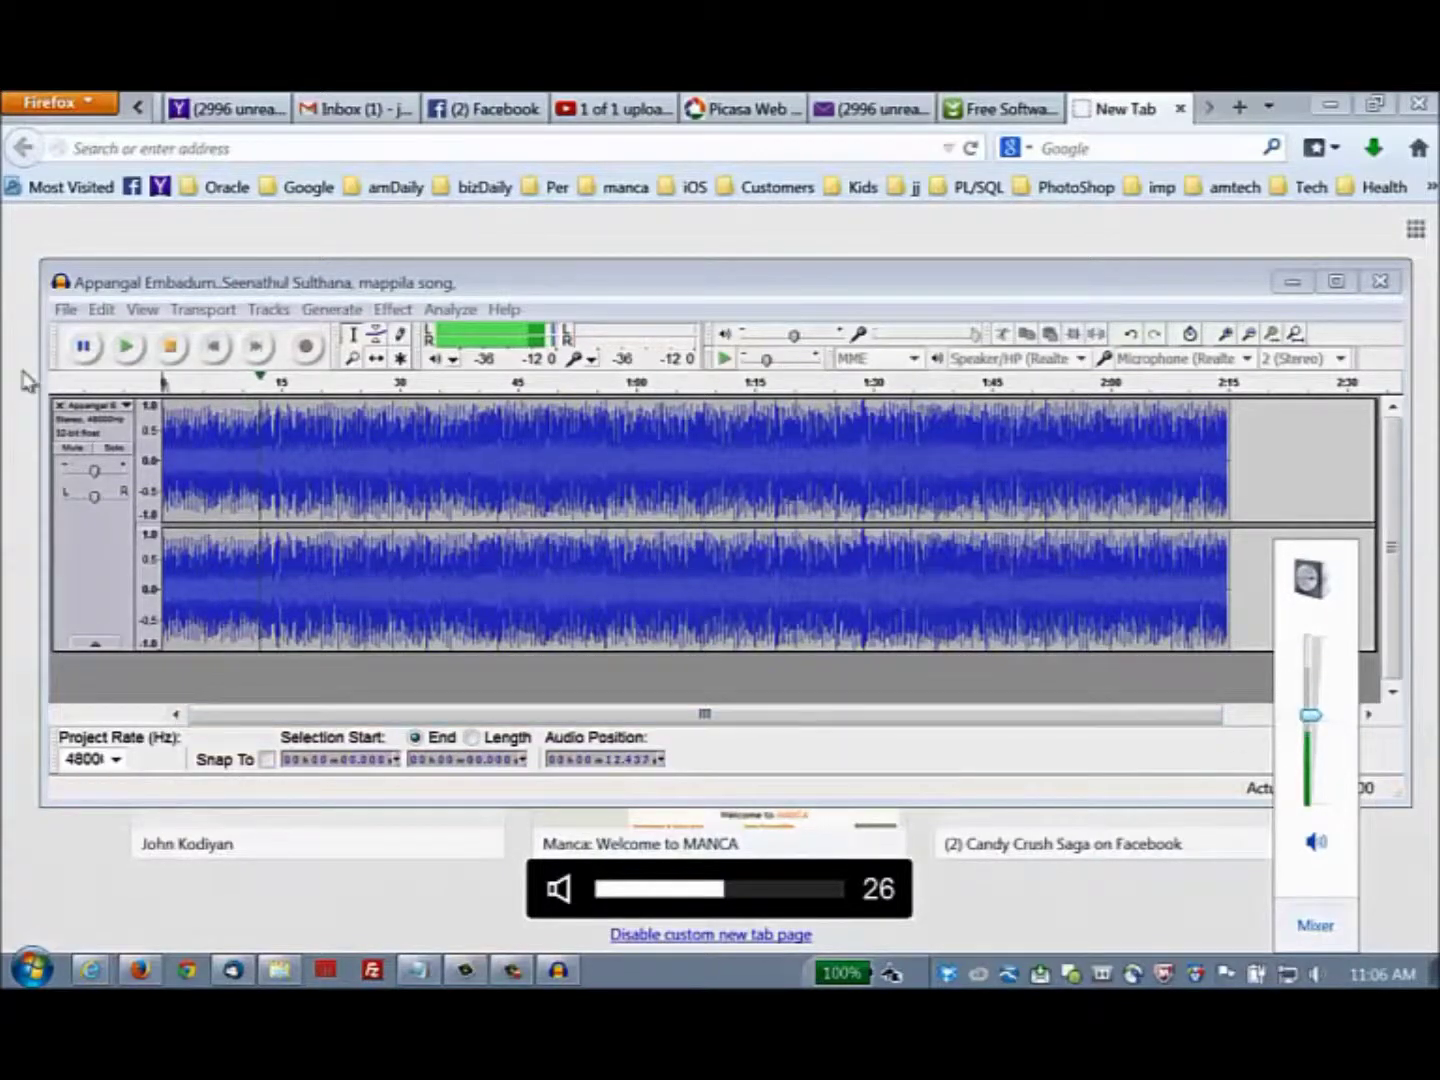
pyautogui.click(173, 349)
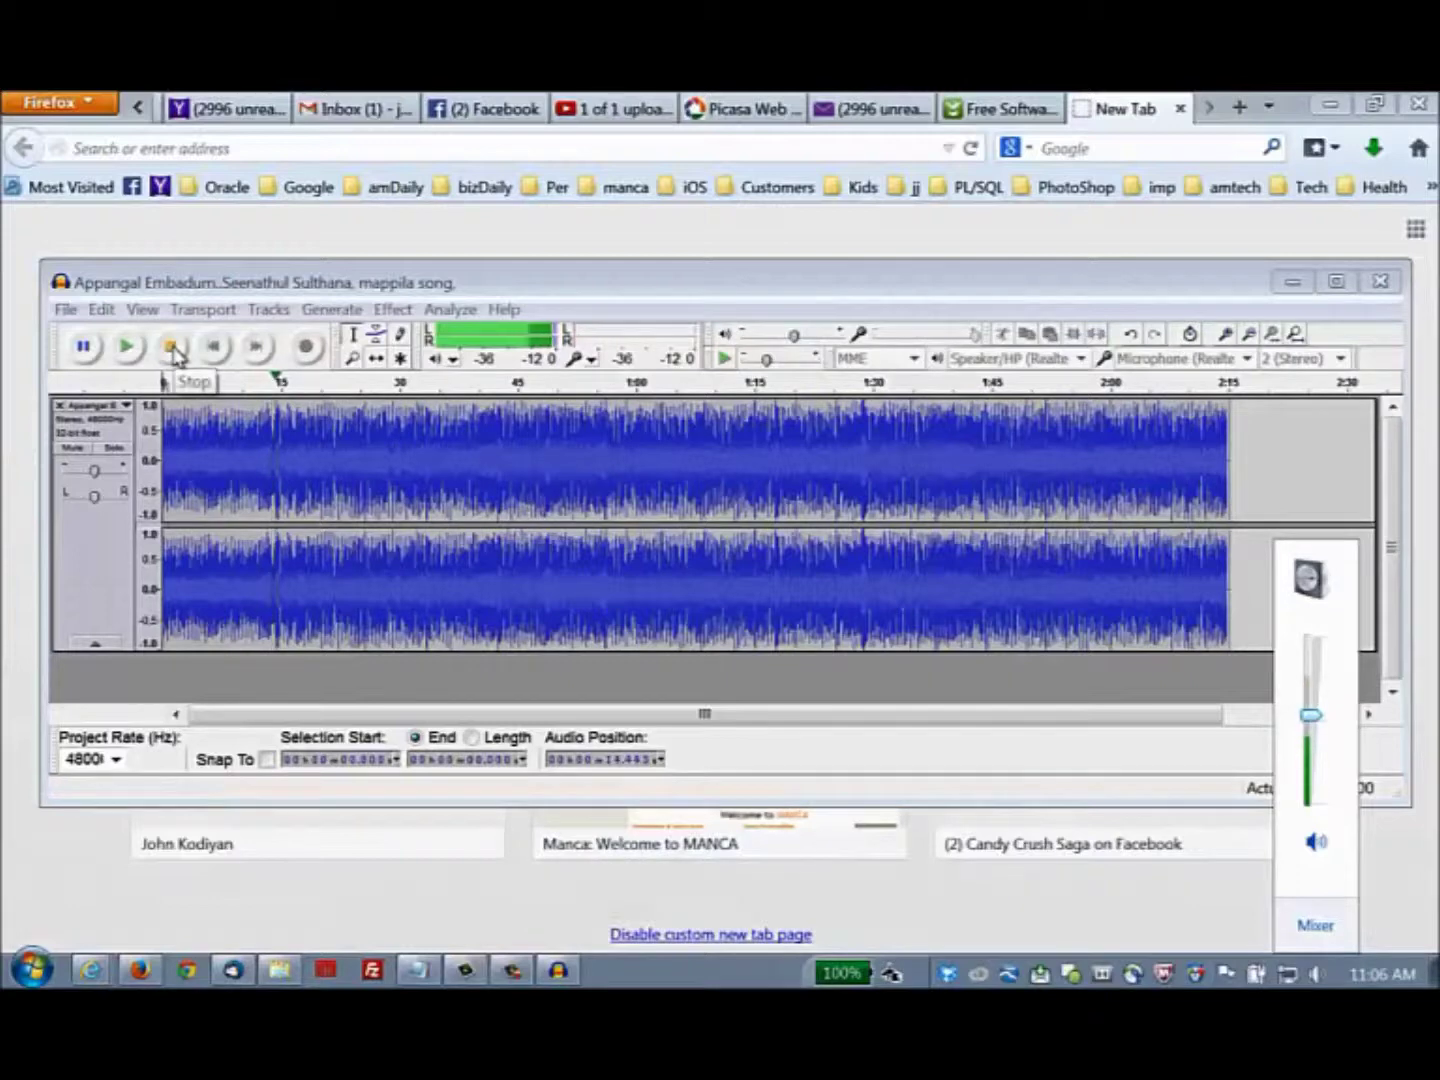
pyautogui.click(173, 349)
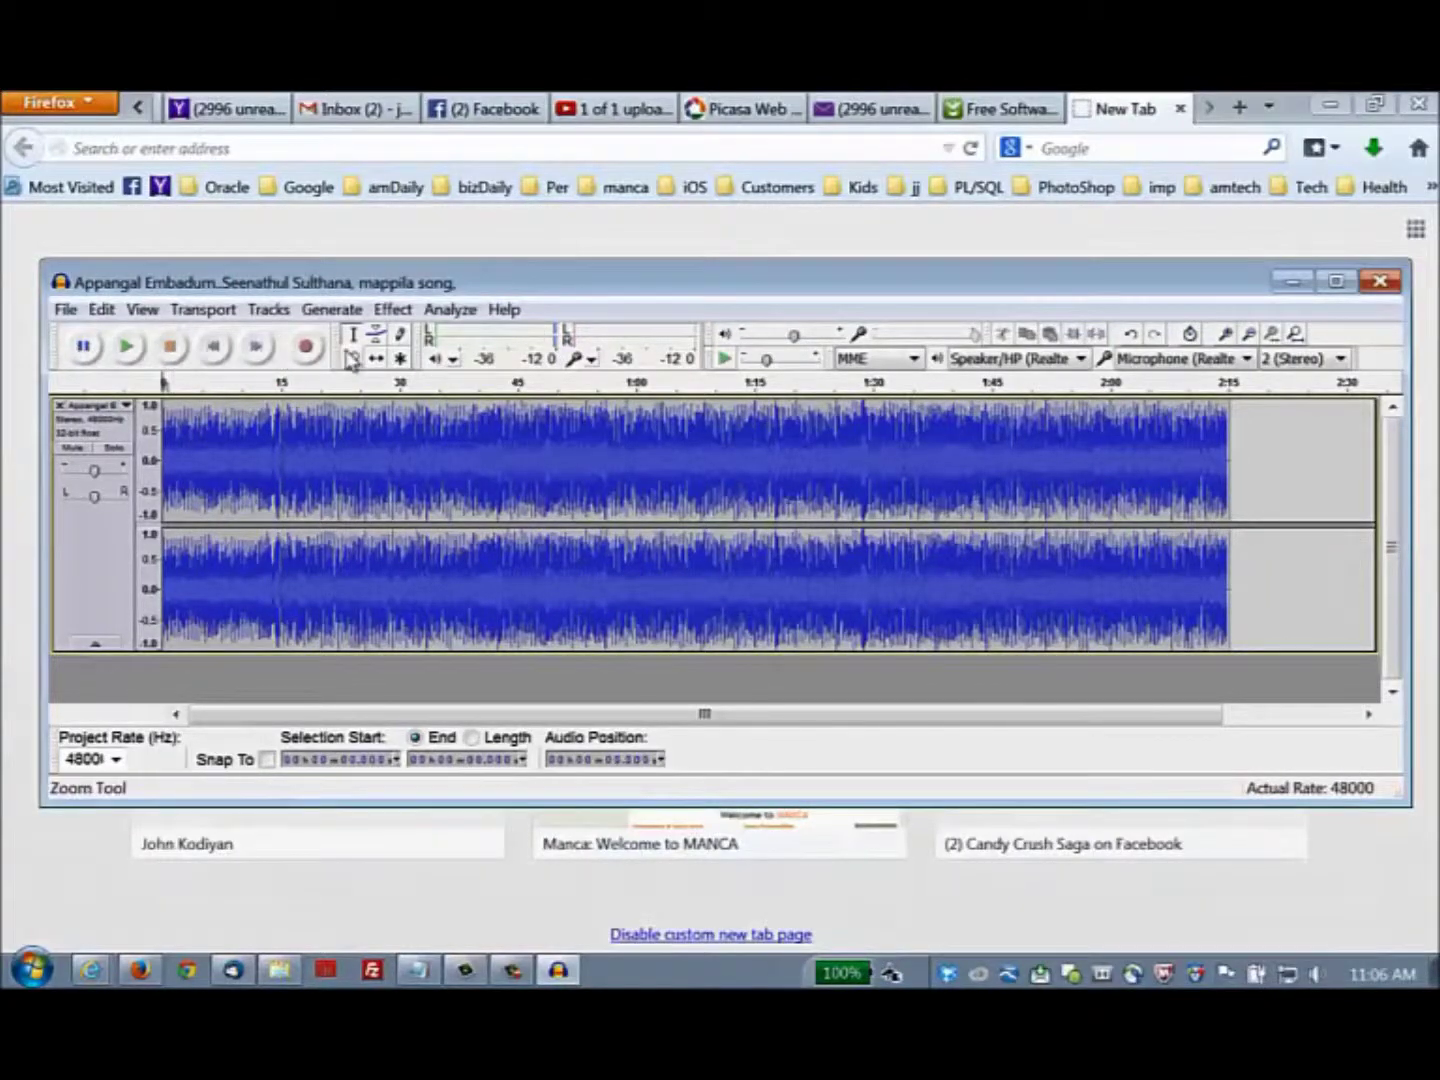
# - Shift and slightly shrink the Audacity window, and place the cursor in the track at about 11 s and about 19 s
pyautogui.moveTo(968, 292); pyautogui.dragTo(952, 300)
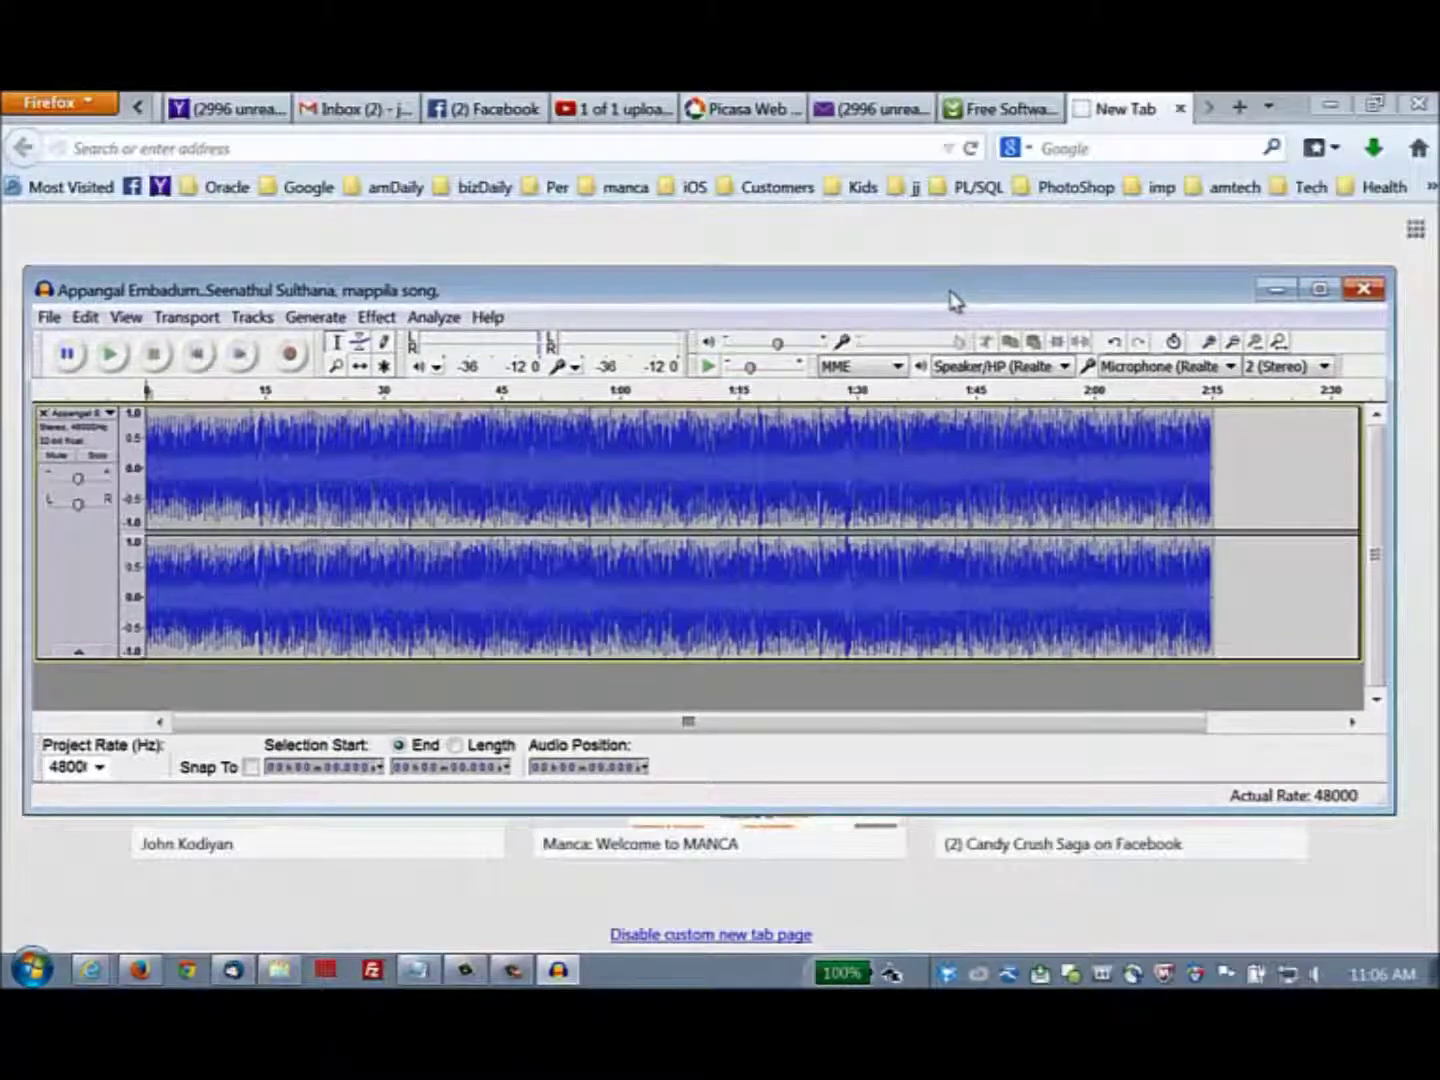
pyautogui.moveTo(1375, 806)
pyautogui.mouseDown()
pyautogui.moveTo(1366, 760)
pyautogui.moveTo(1346, 763)
pyautogui.moveTo(1358, 783)
pyautogui.mouseUp()
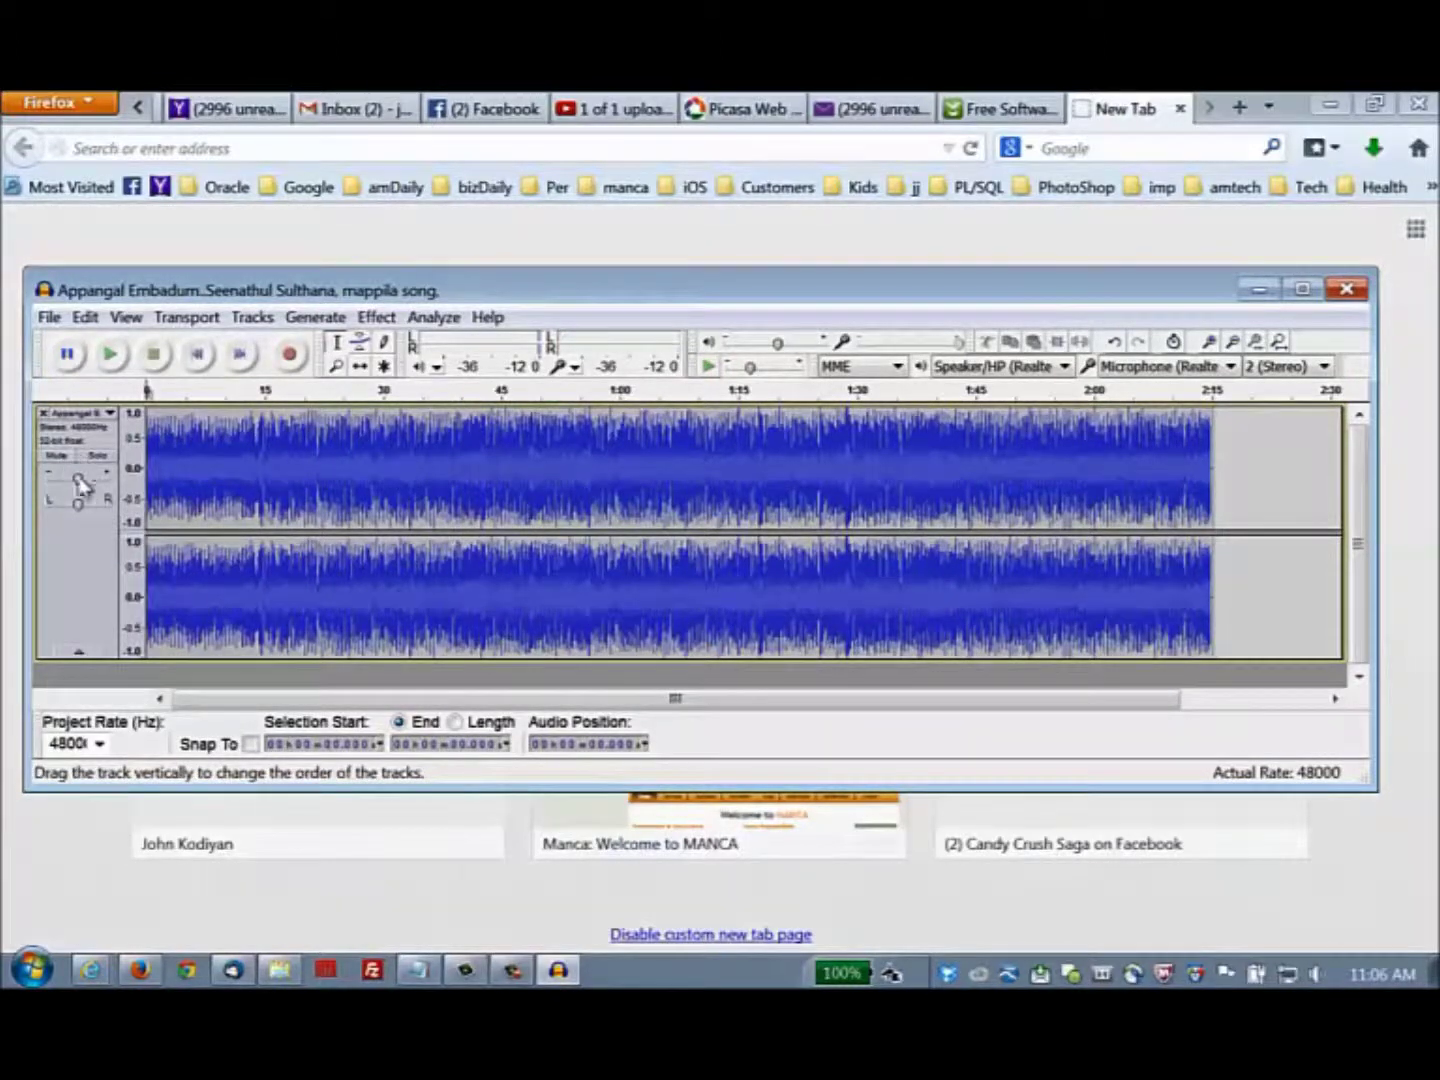
pyautogui.click(229, 483)
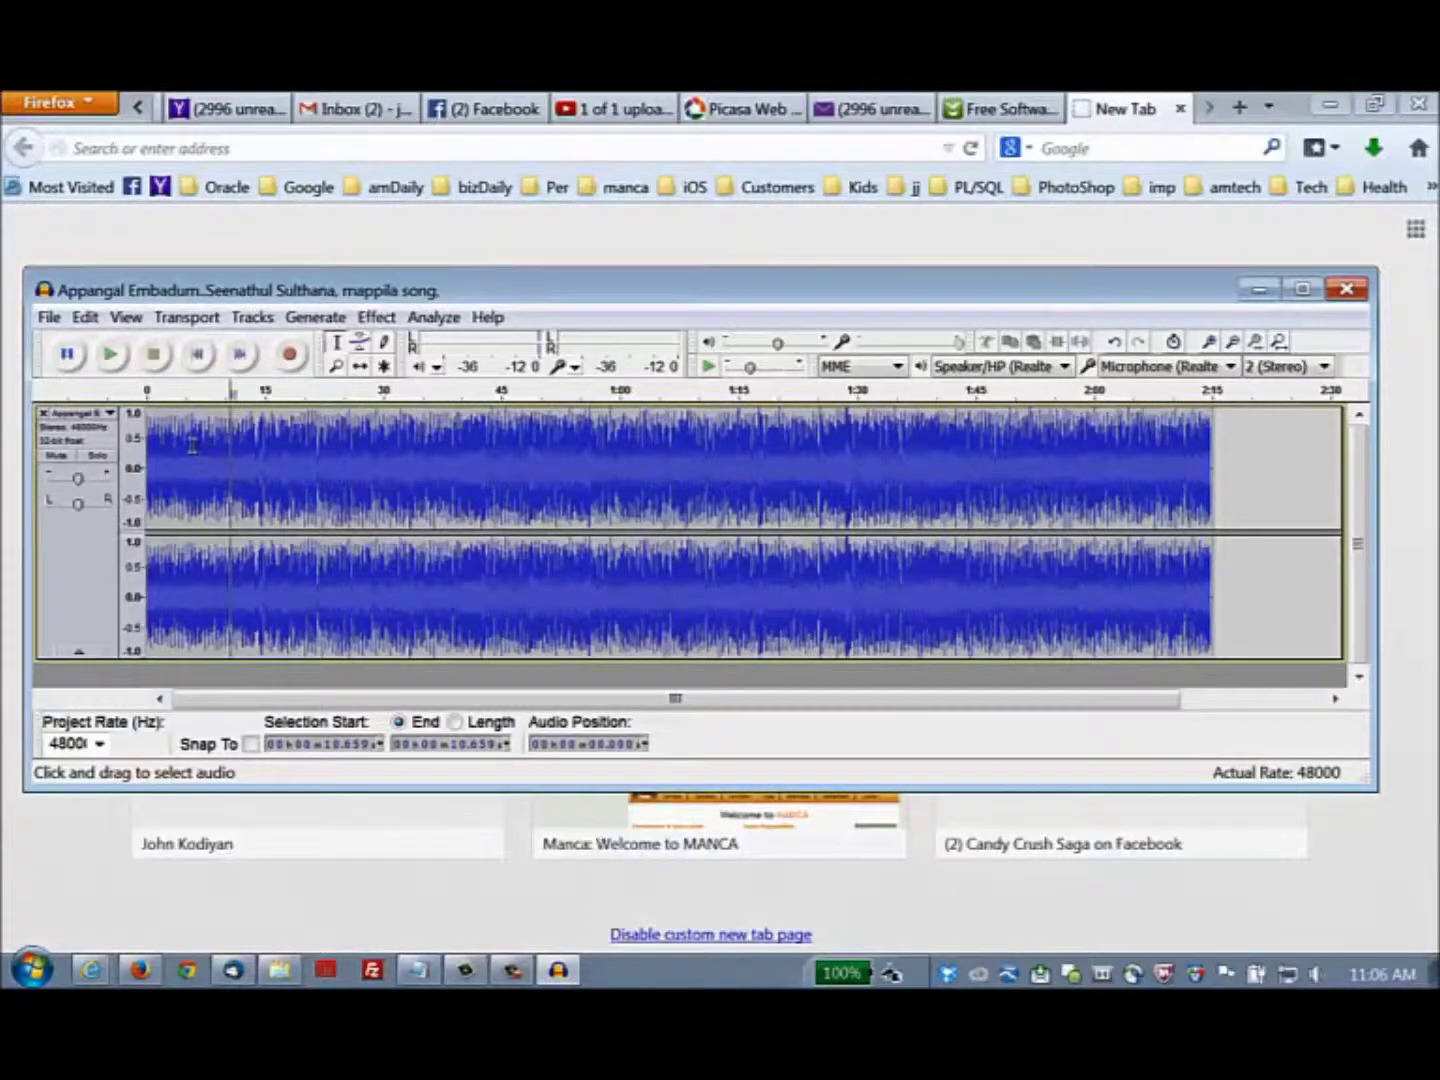
pyautogui.click(297, 460)
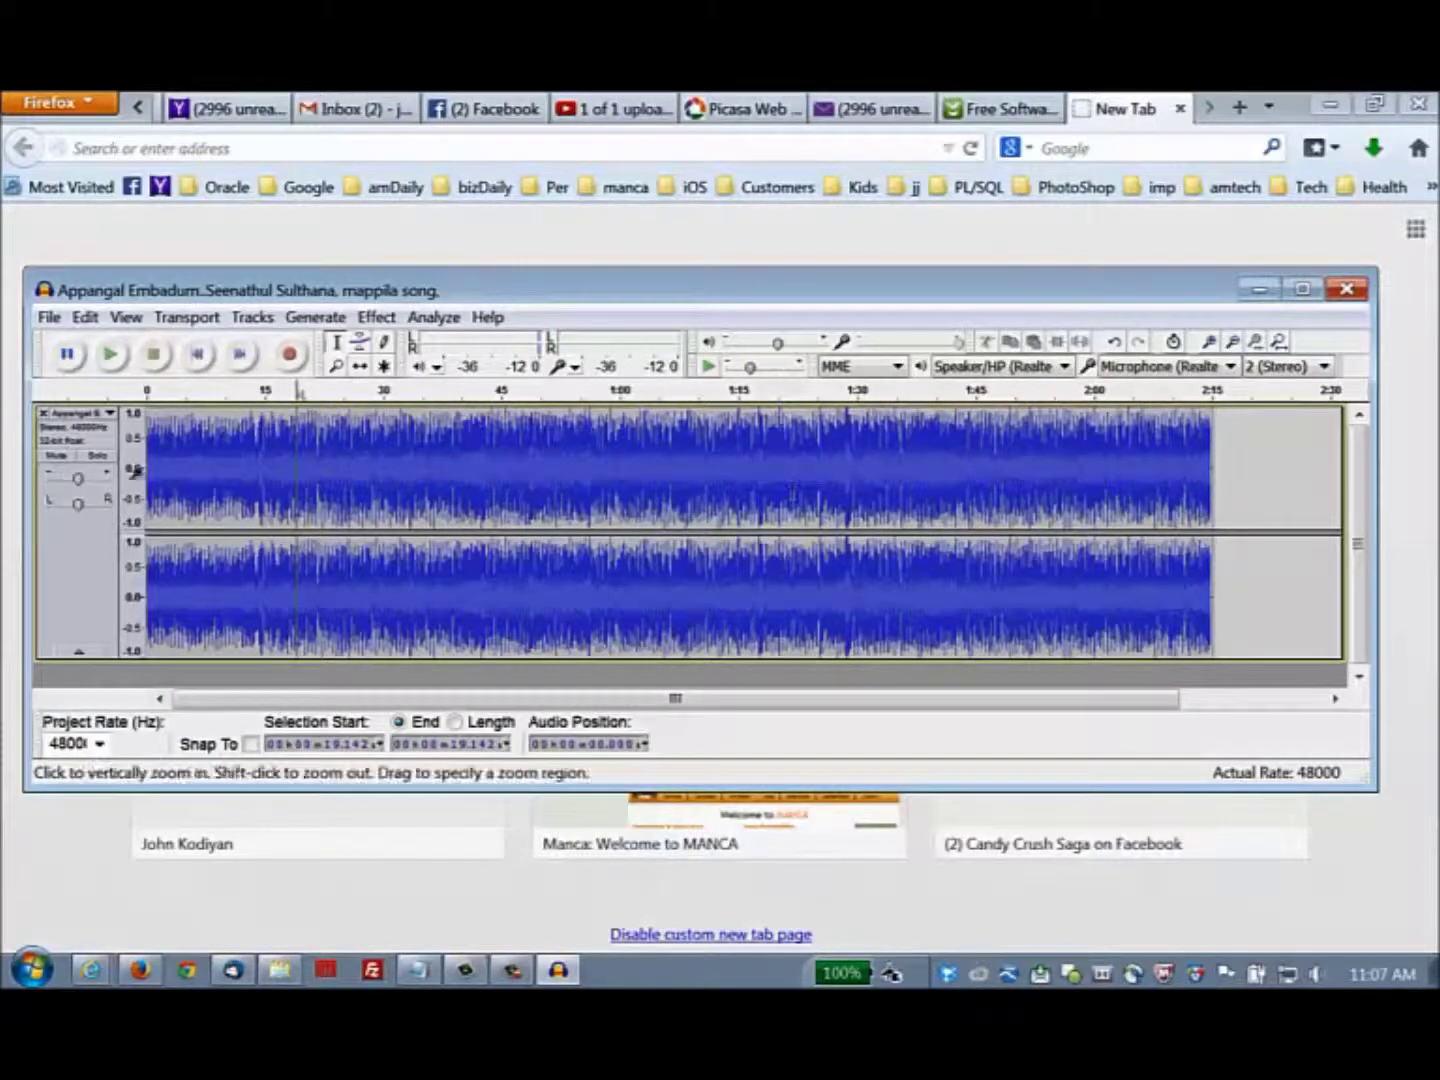
# - Select the song's opening from about 0.9 s to 14 s, play the selection briefly, and stop playback
pyautogui.moveTo(154, 466); pyautogui.dragTo(184, 471)
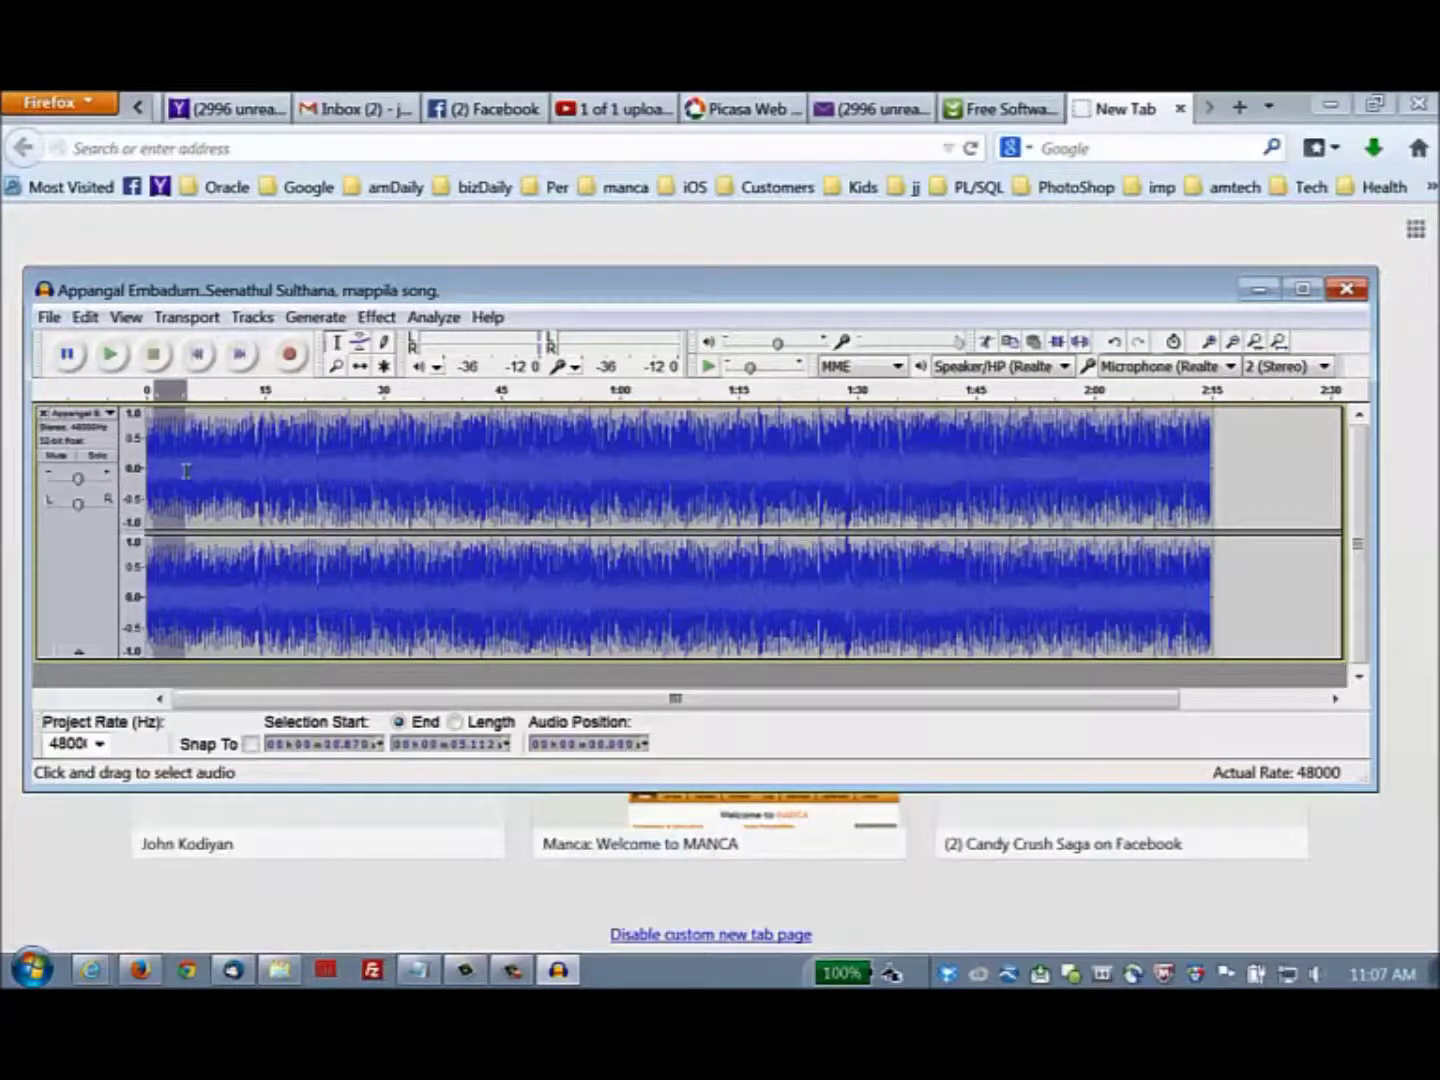
pyautogui.moveTo(186, 471); pyautogui.dragTo(258, 472)
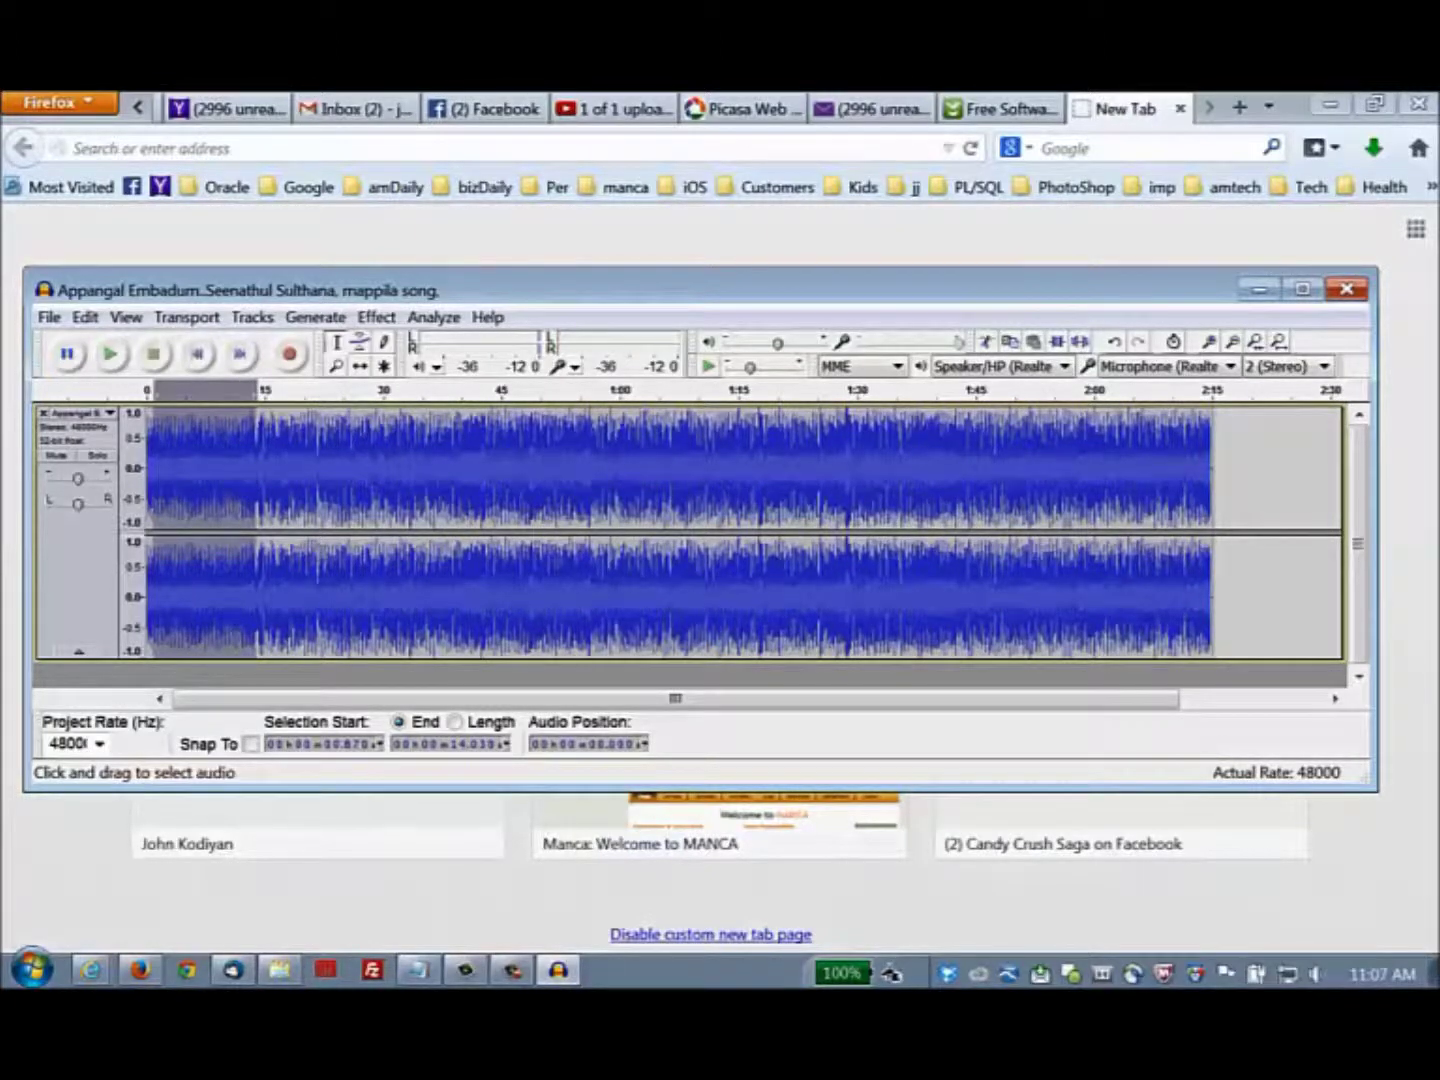
pyautogui.click(113, 362)
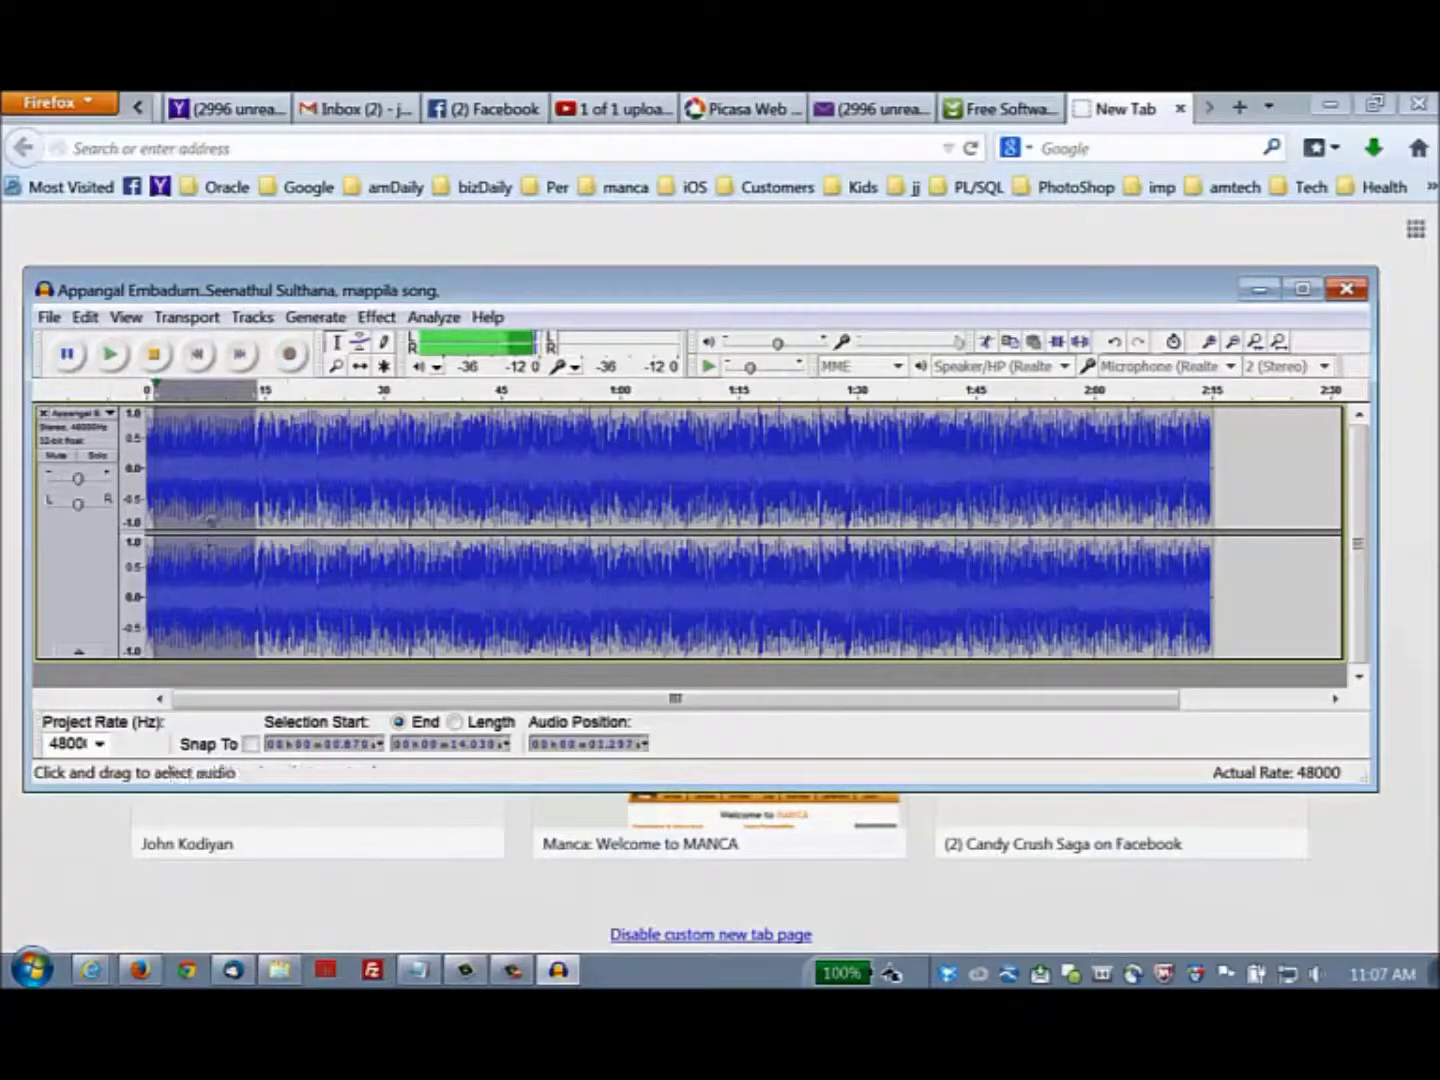
pyautogui.click(155, 354)
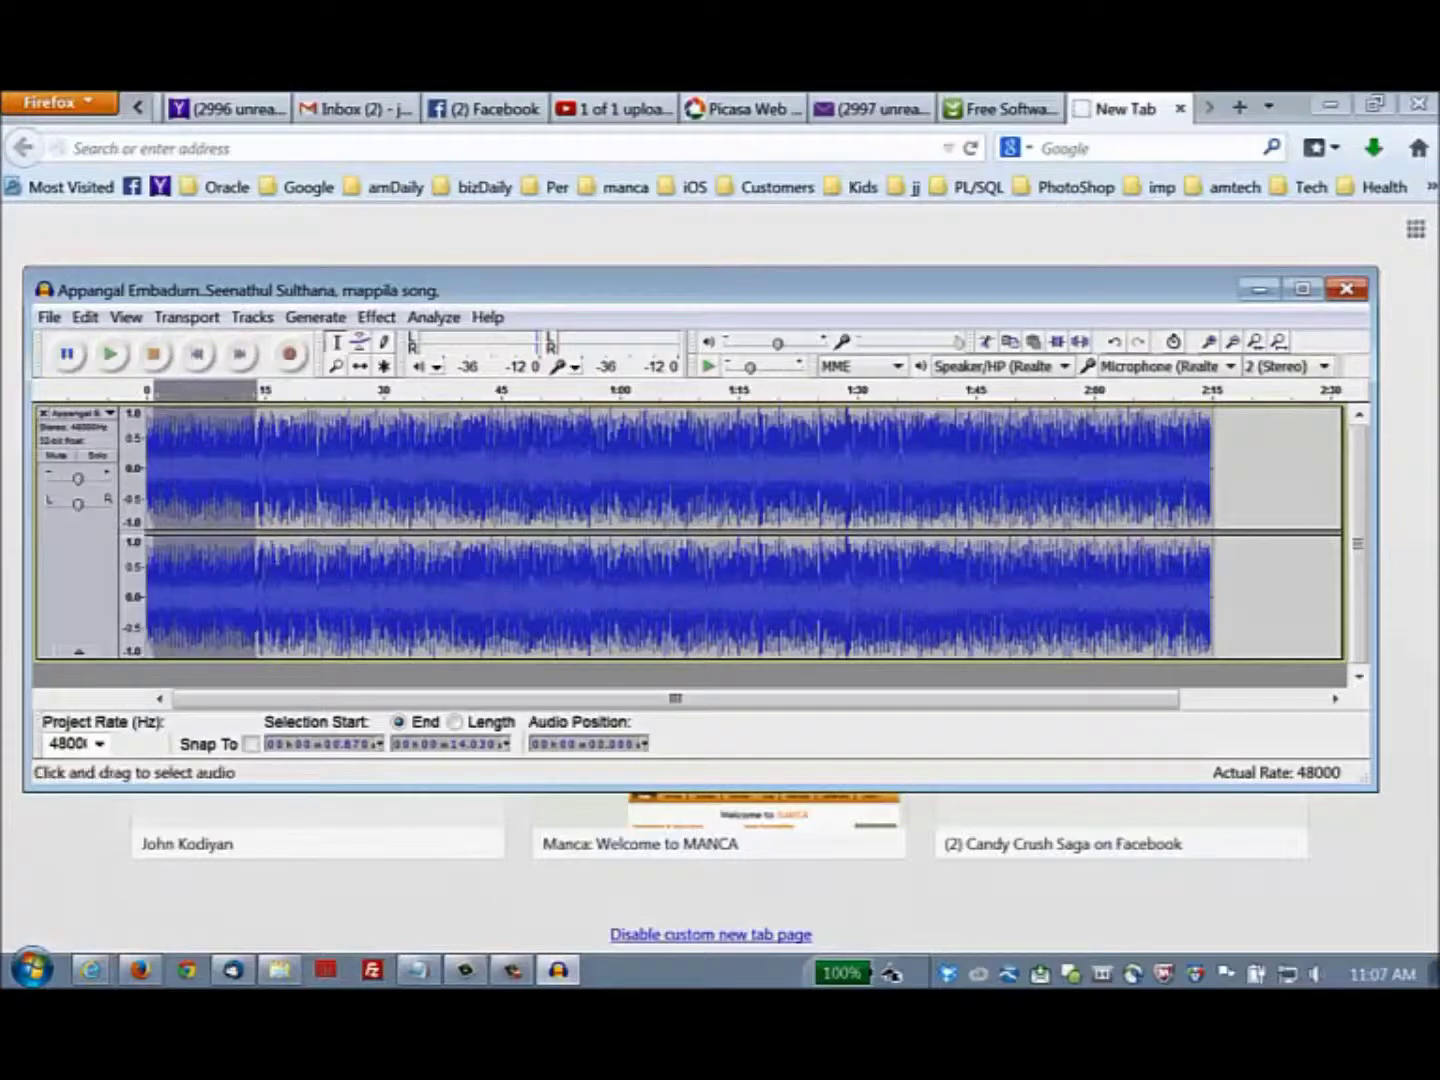
# - Clear the current selection, select the short passage from about 14.8 s to 17.5 s, and play it
pyautogui.click(324, 490)
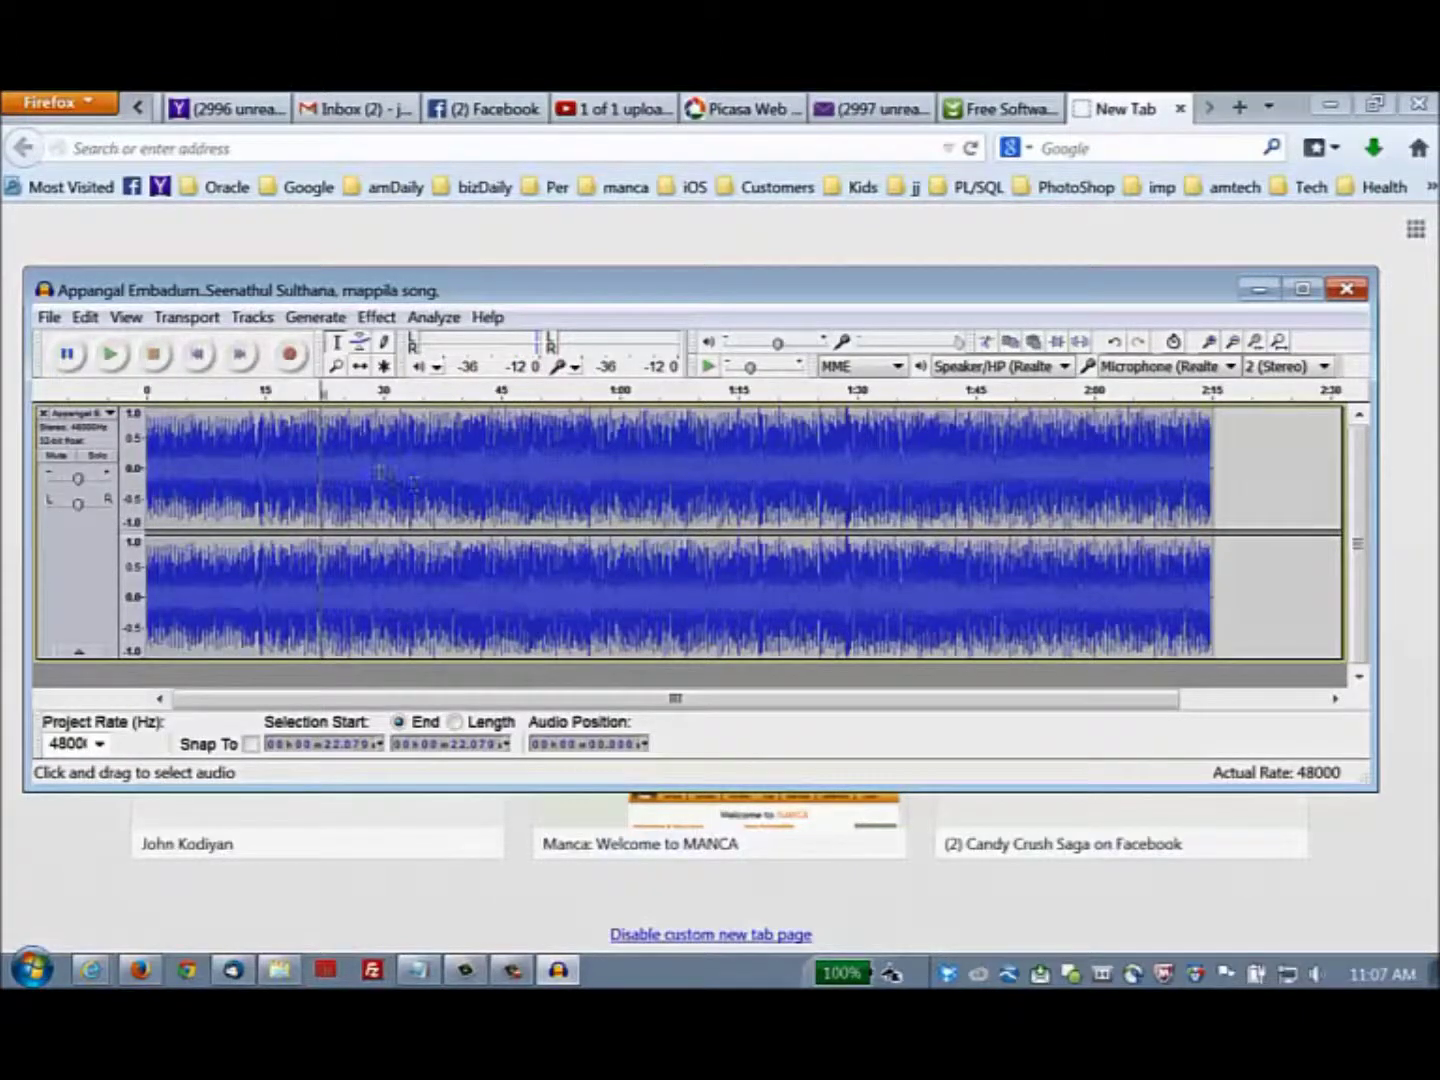
pyautogui.moveTo(260, 454); pyautogui.dragTo(282, 457)
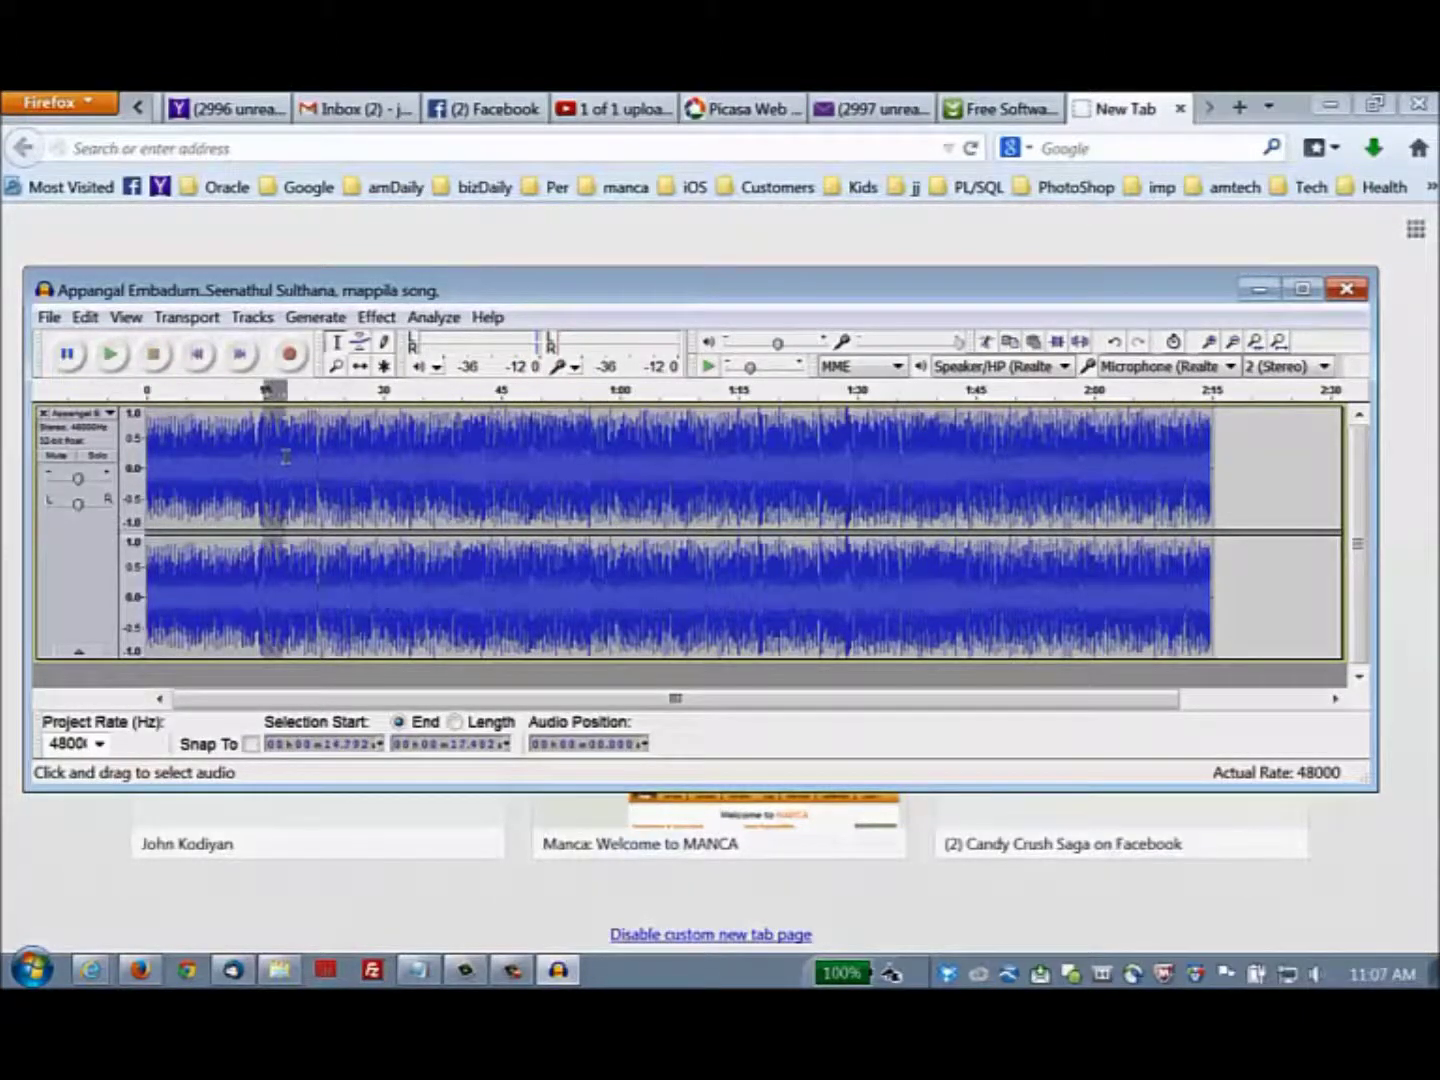
pyautogui.click(110, 355)
# - Place the cursor at about 54 s in the track and zoom in three levels around it
pyautogui.click(573, 488)
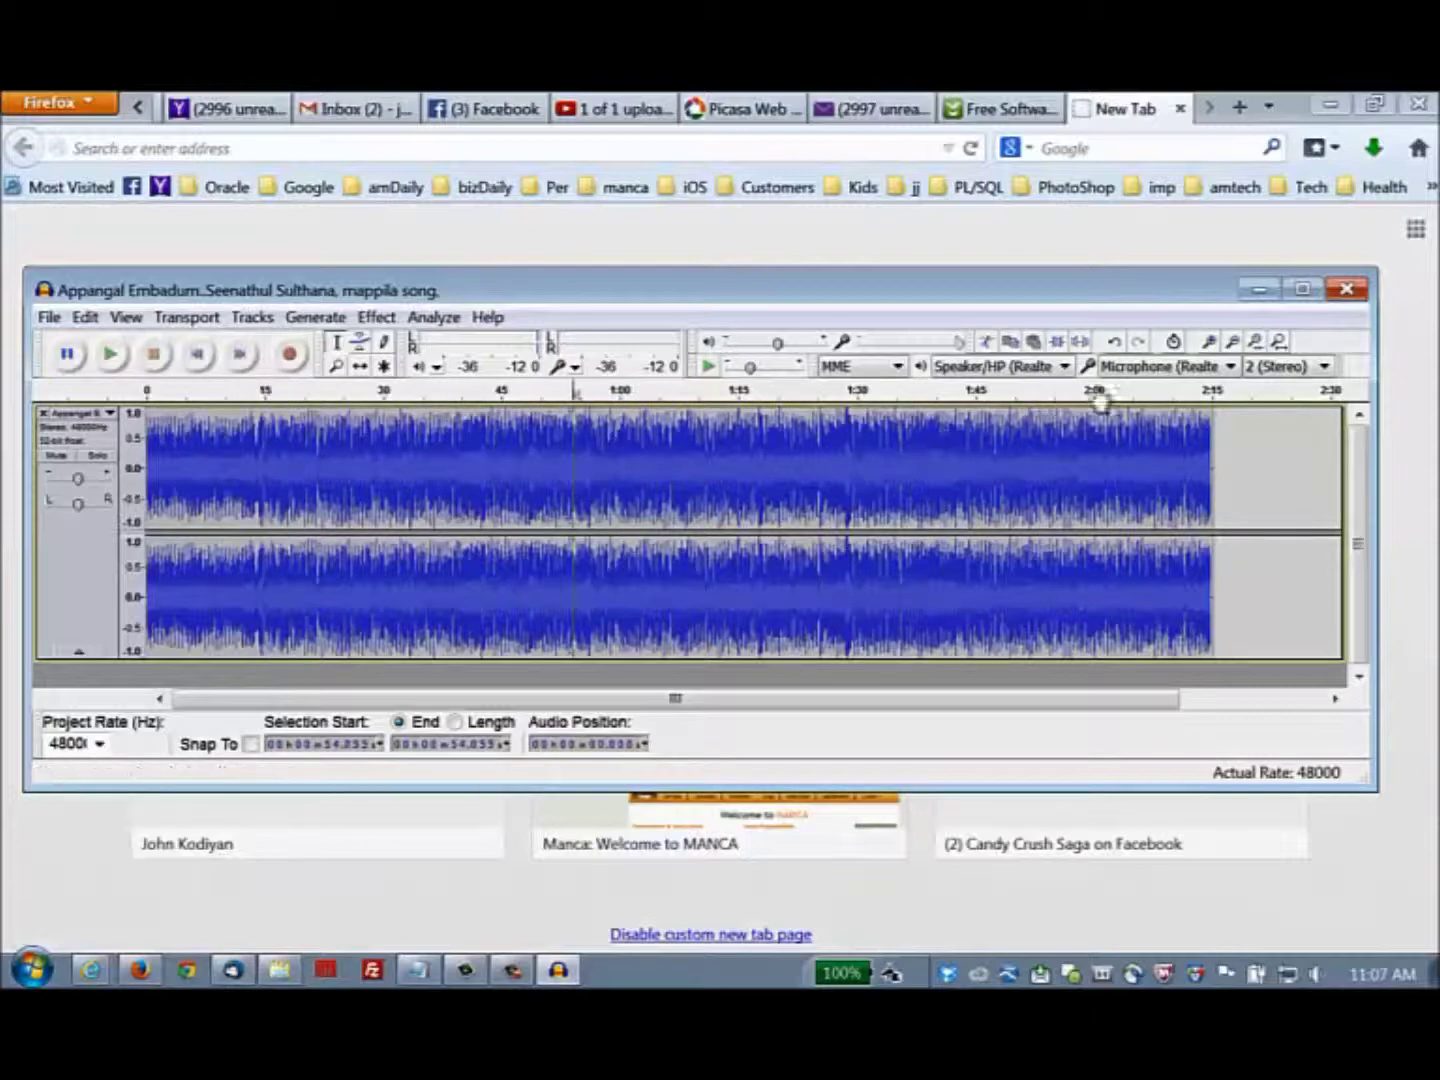
pyautogui.click(1211, 344)
pyautogui.click(1210, 343)
pyautogui.click(1211, 344)
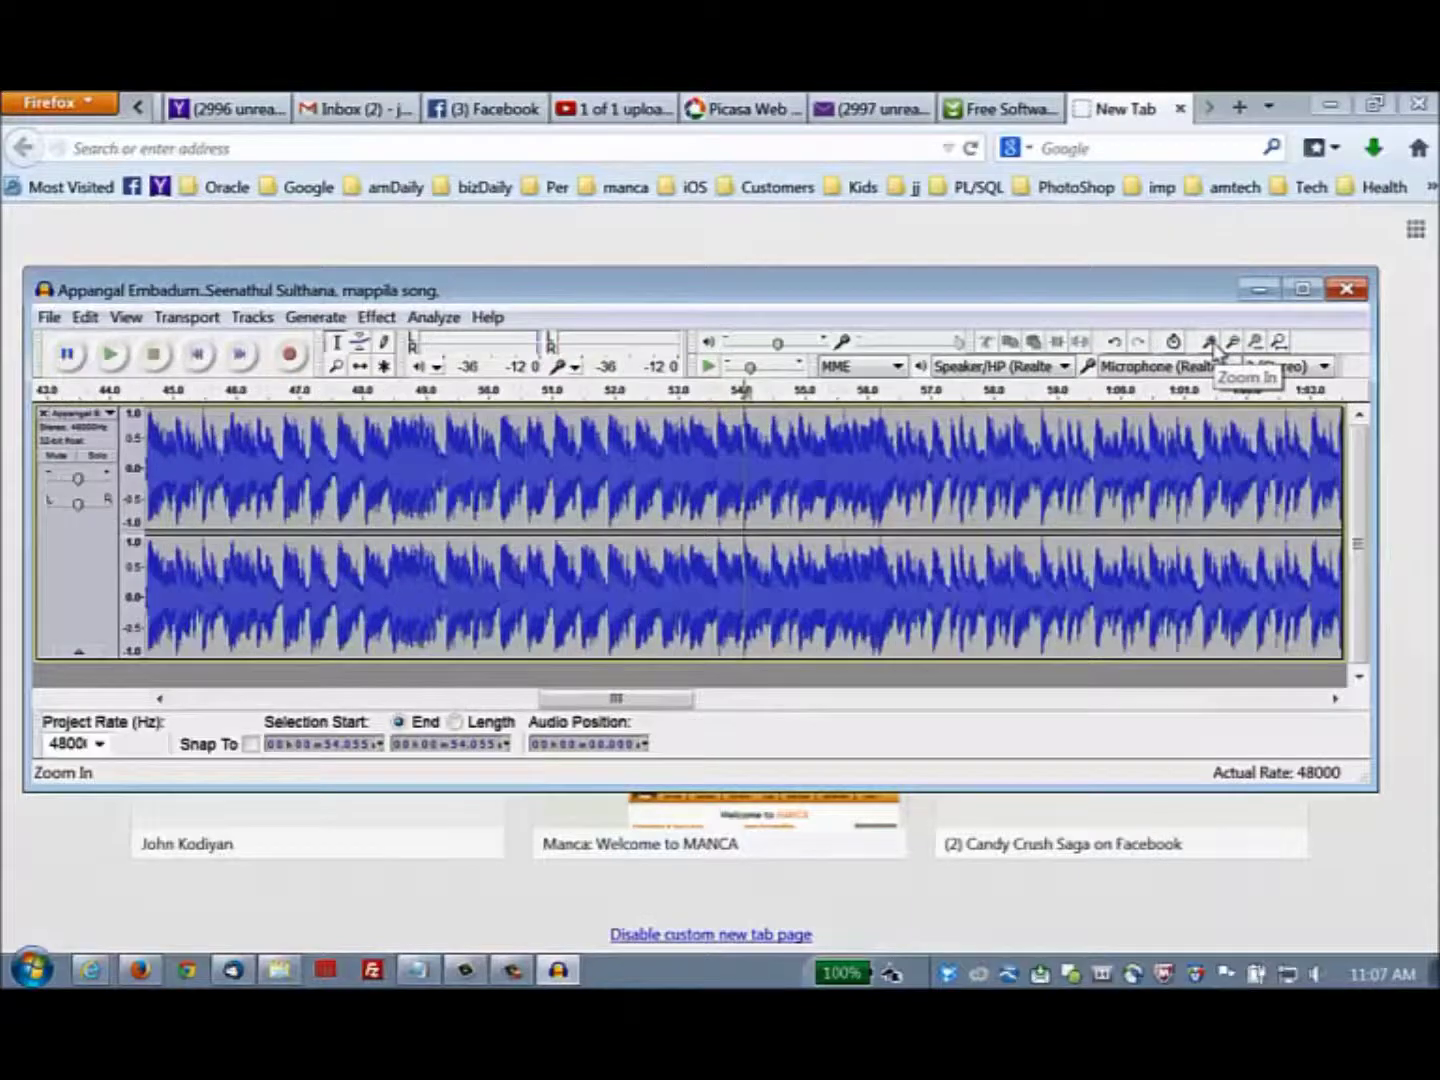
# - Play the song from about 0.2 s with the view zoomed out two levels, mark about 15.1 s with the cursor, and stop playback
pyautogui.click(1210, 343)
pyautogui.moveTo(597, 698); pyautogui.dragTo(183, 699)
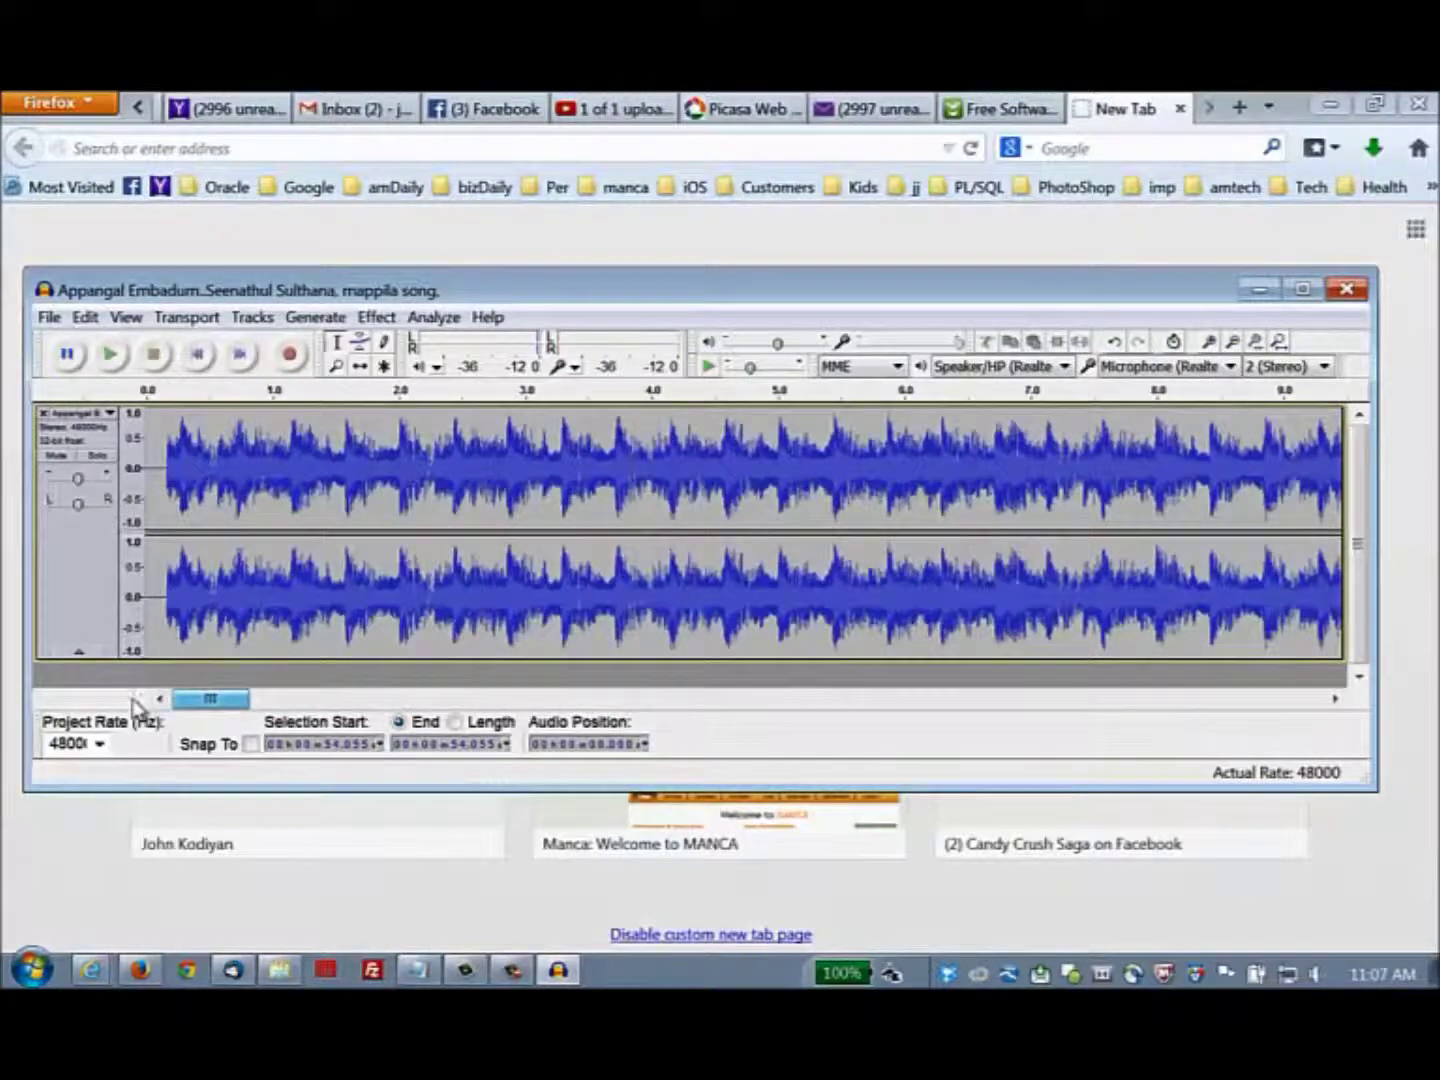
pyautogui.click(170, 455)
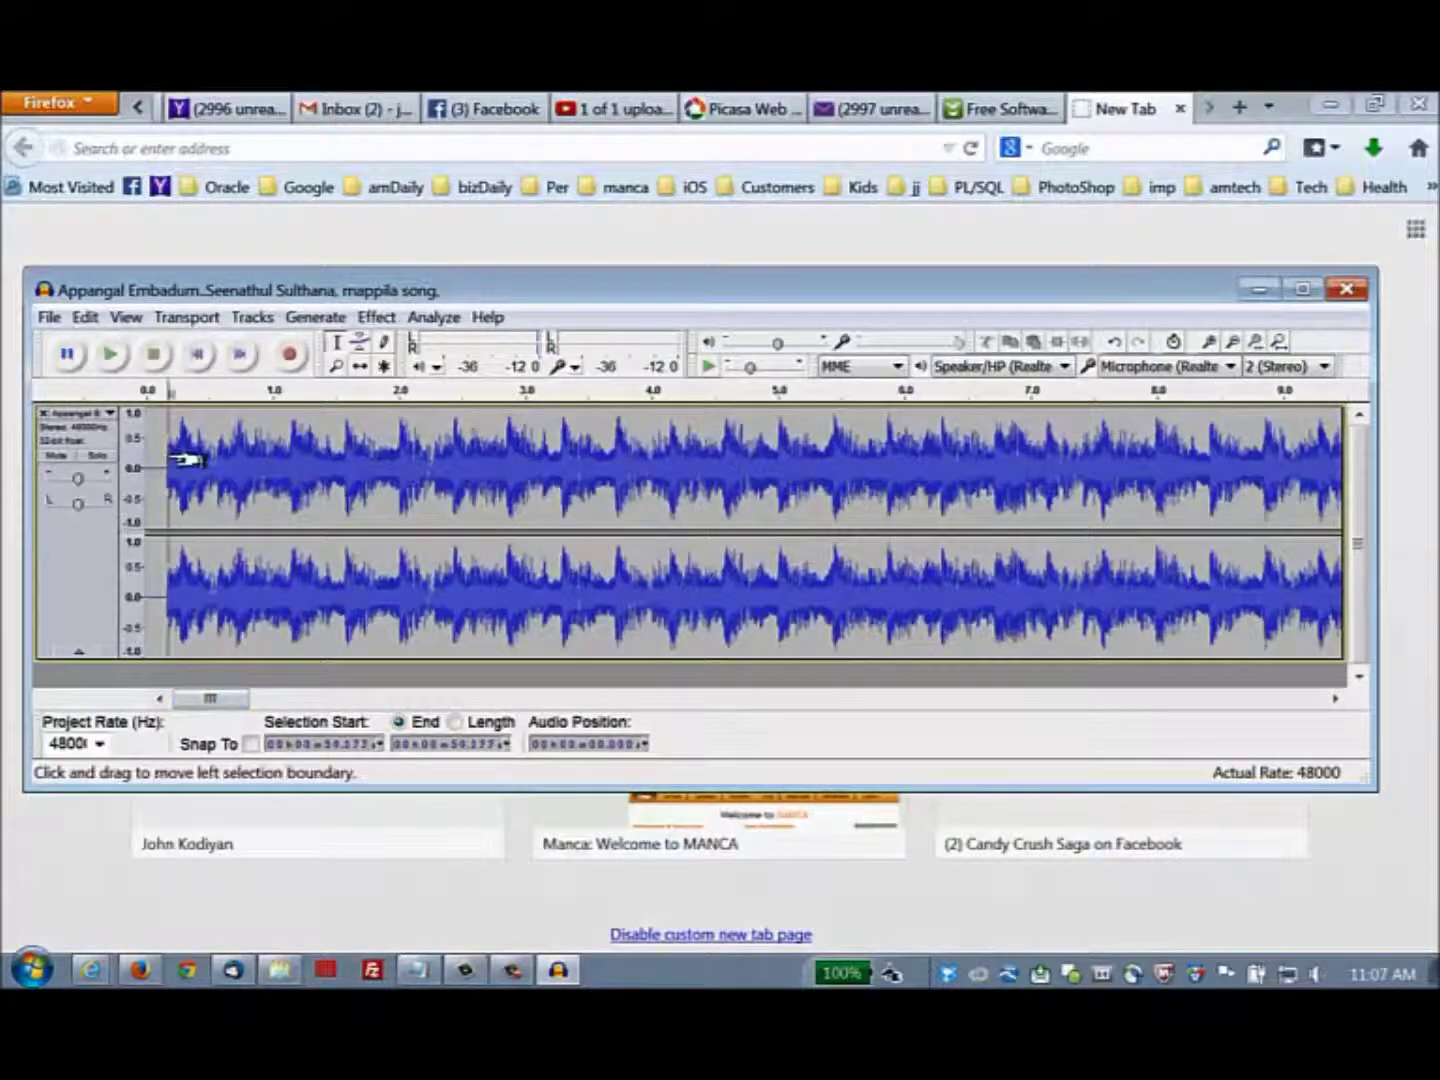
pyautogui.click(113, 365)
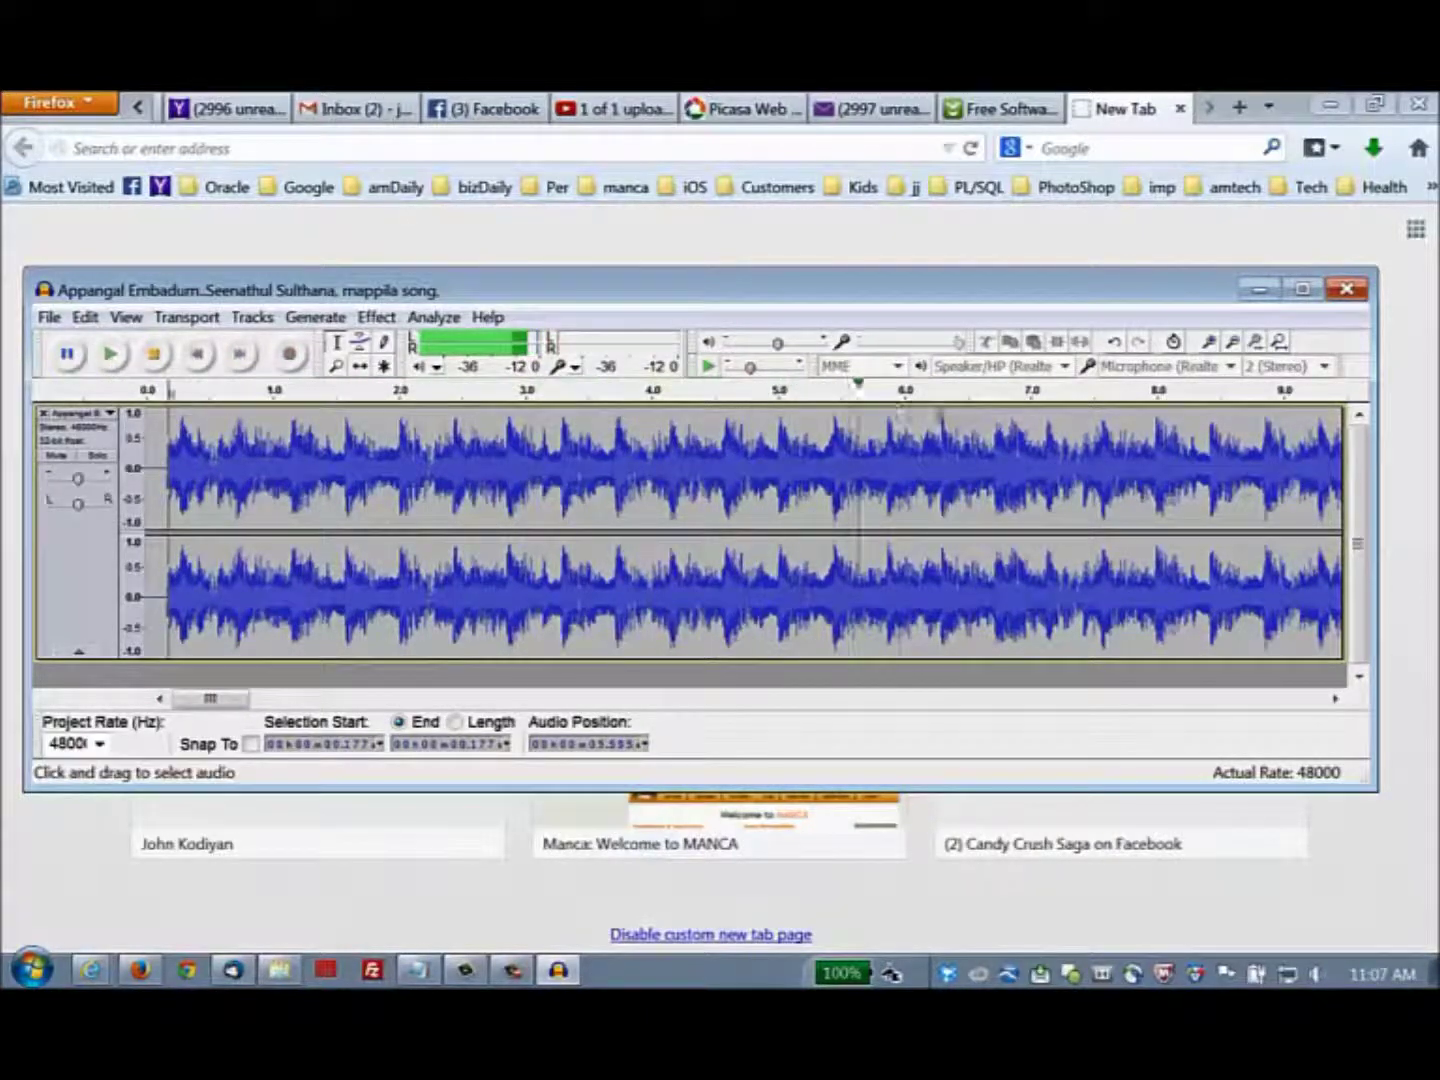
pyautogui.click(1233, 343)
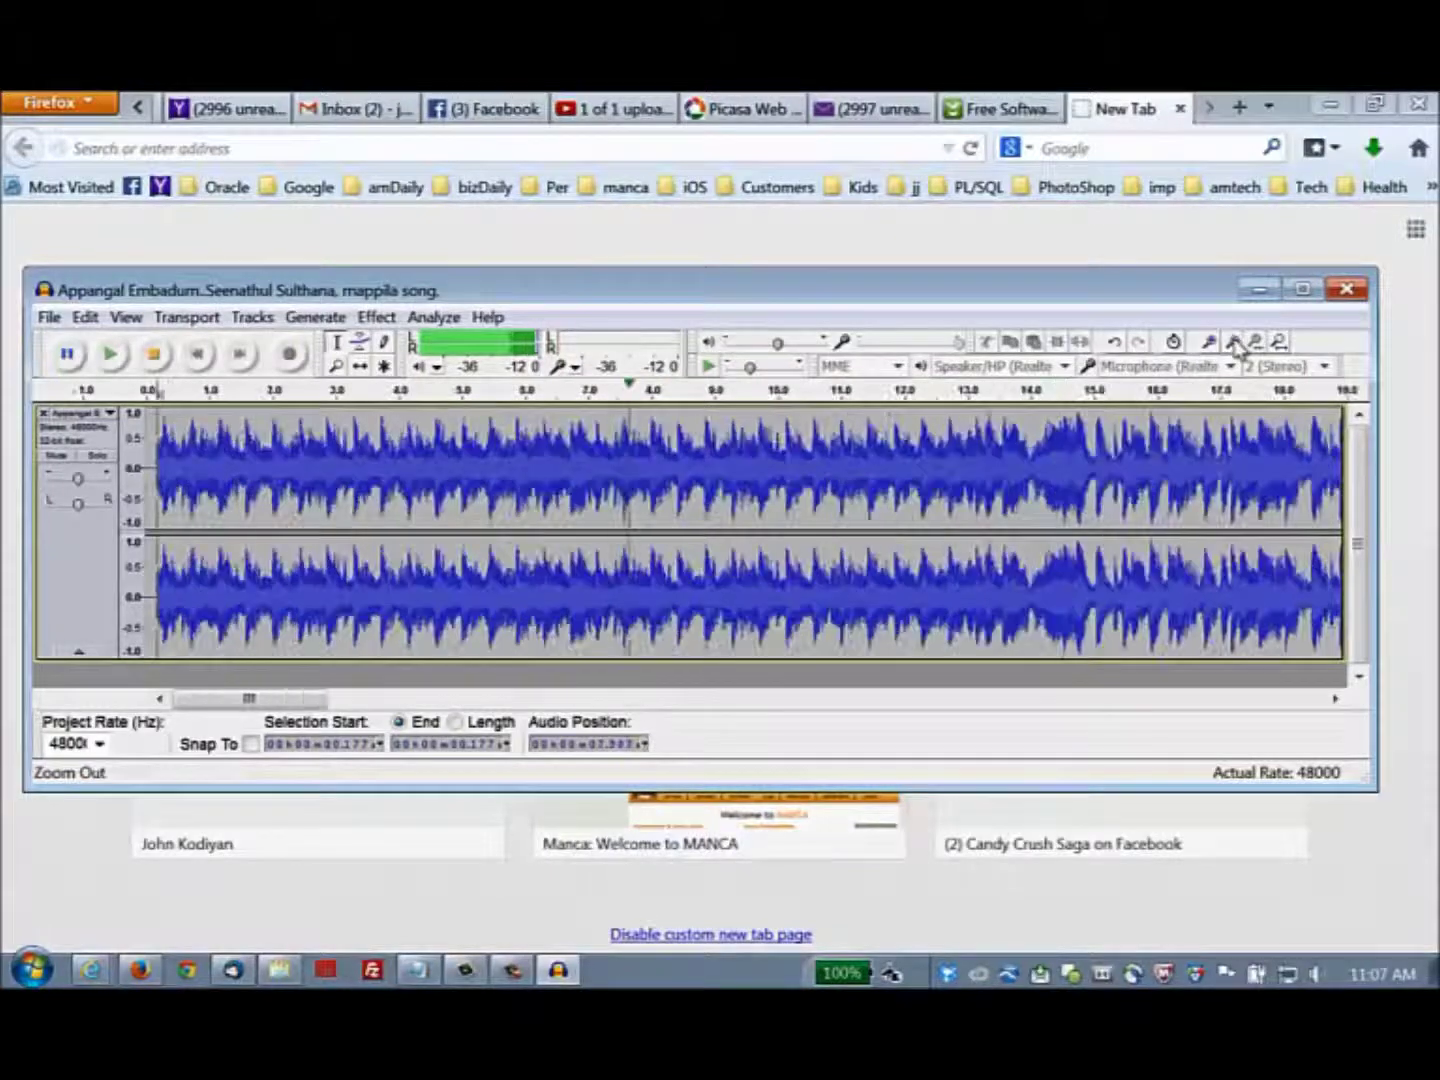
pyautogui.click(1234, 344)
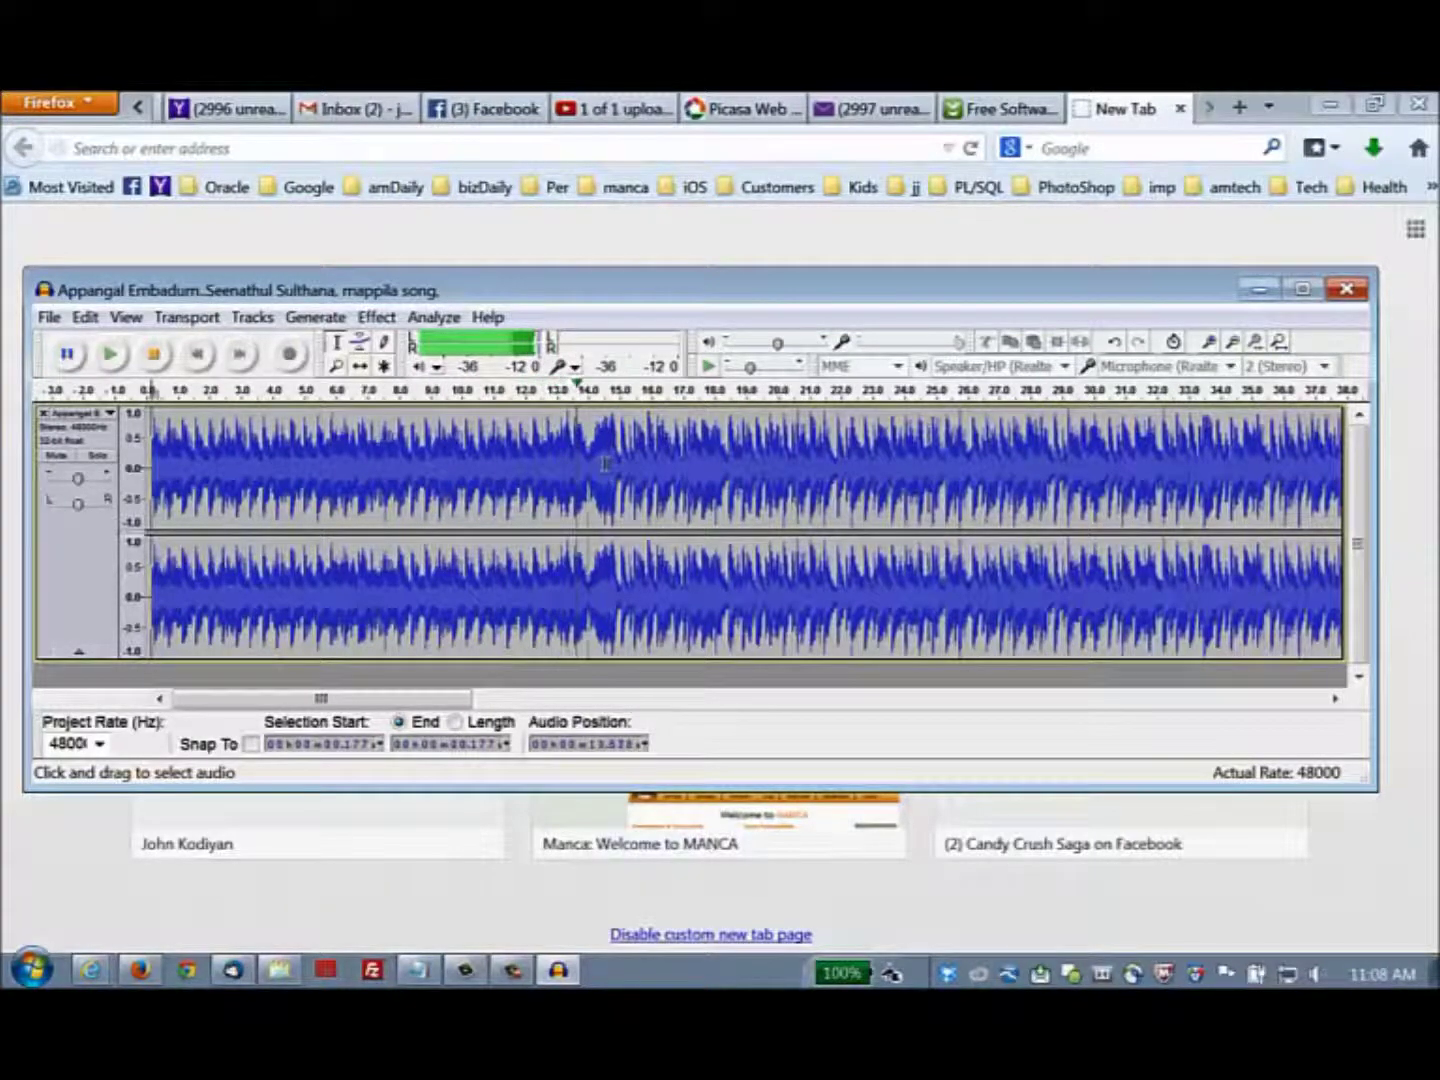
pyautogui.click(623, 463)
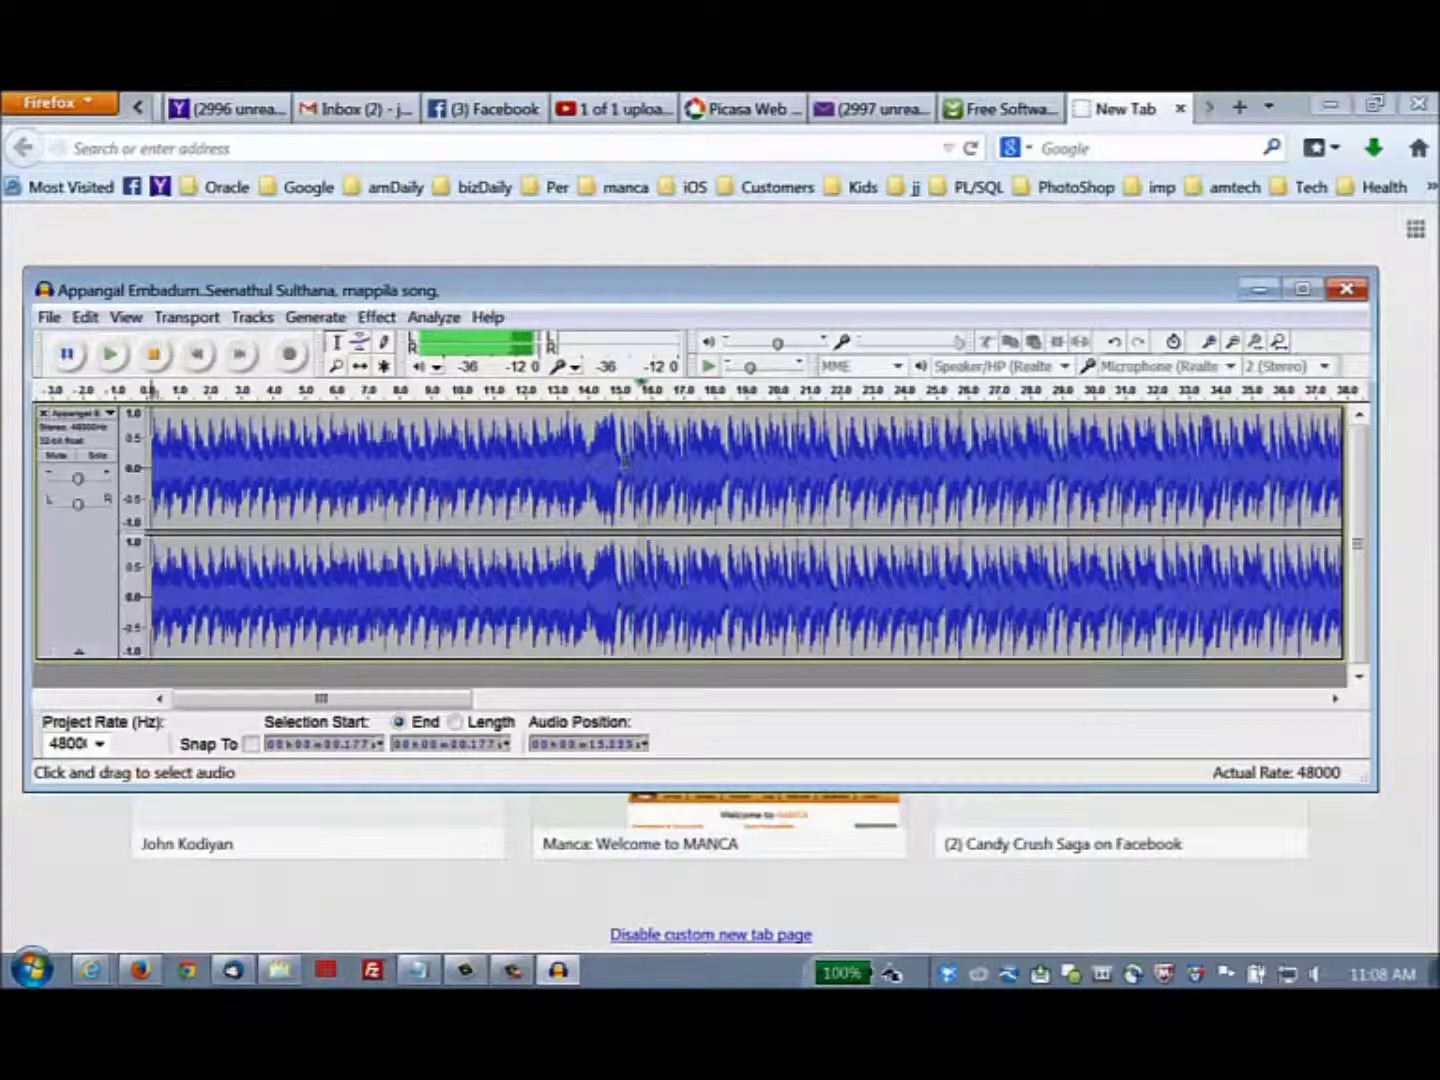
pyautogui.click(163, 357)
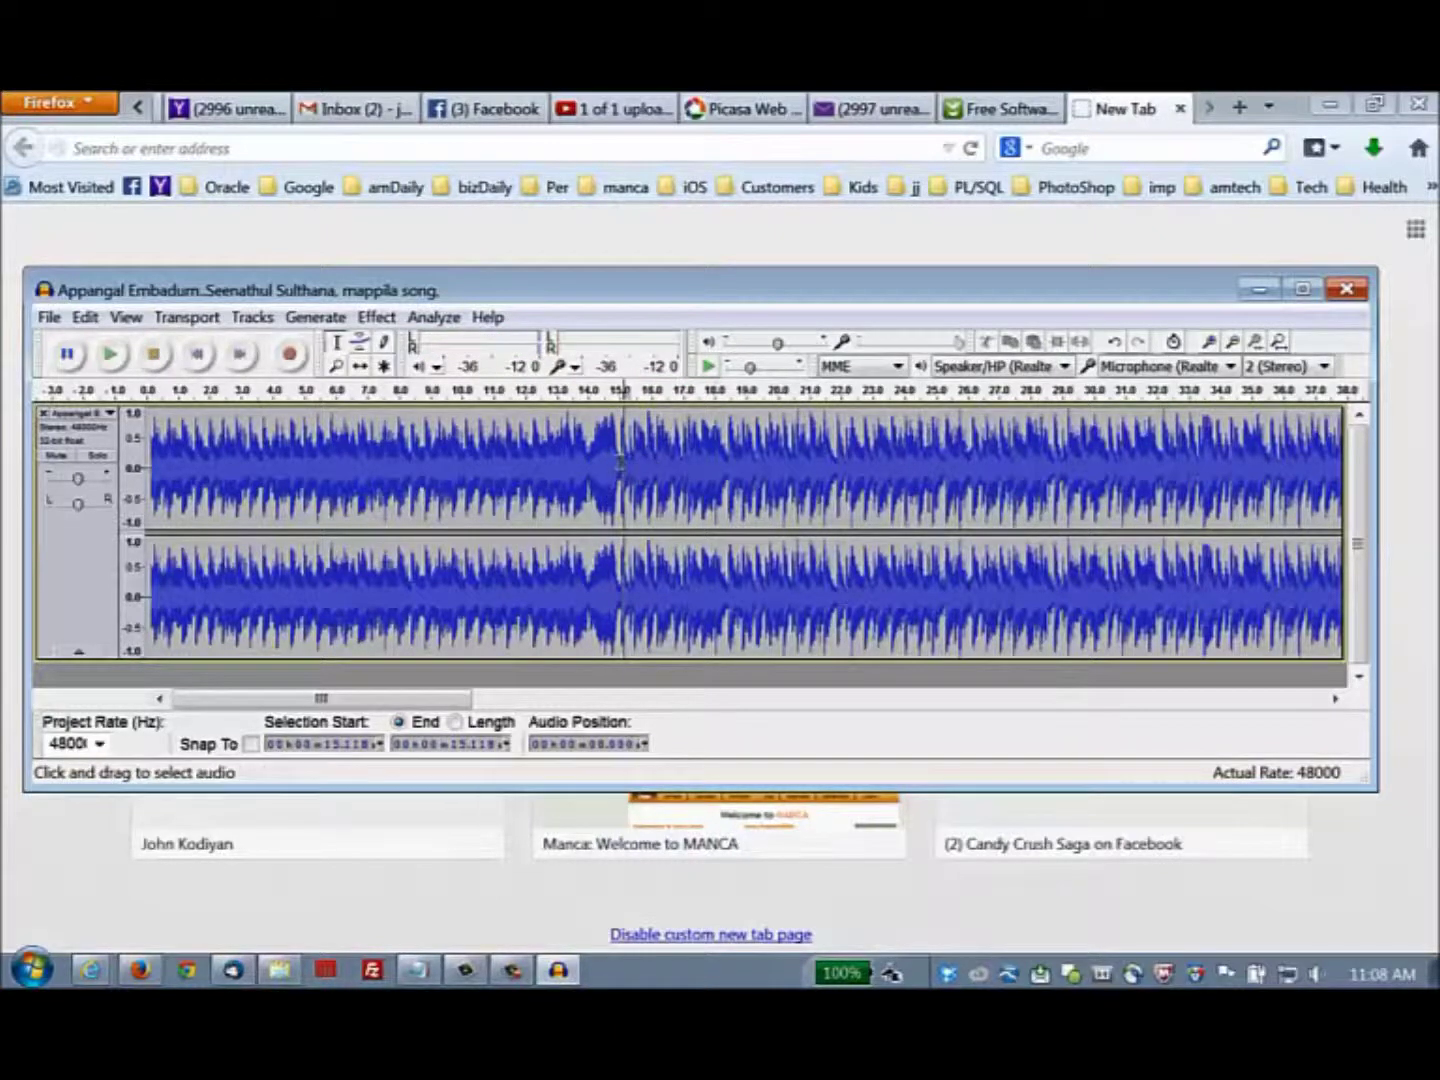
# - Select the short passage from about 15.0 s to 16.7 s, play it, and stop playback
pyautogui.moveTo(619, 463); pyautogui.dragTo(676, 465)
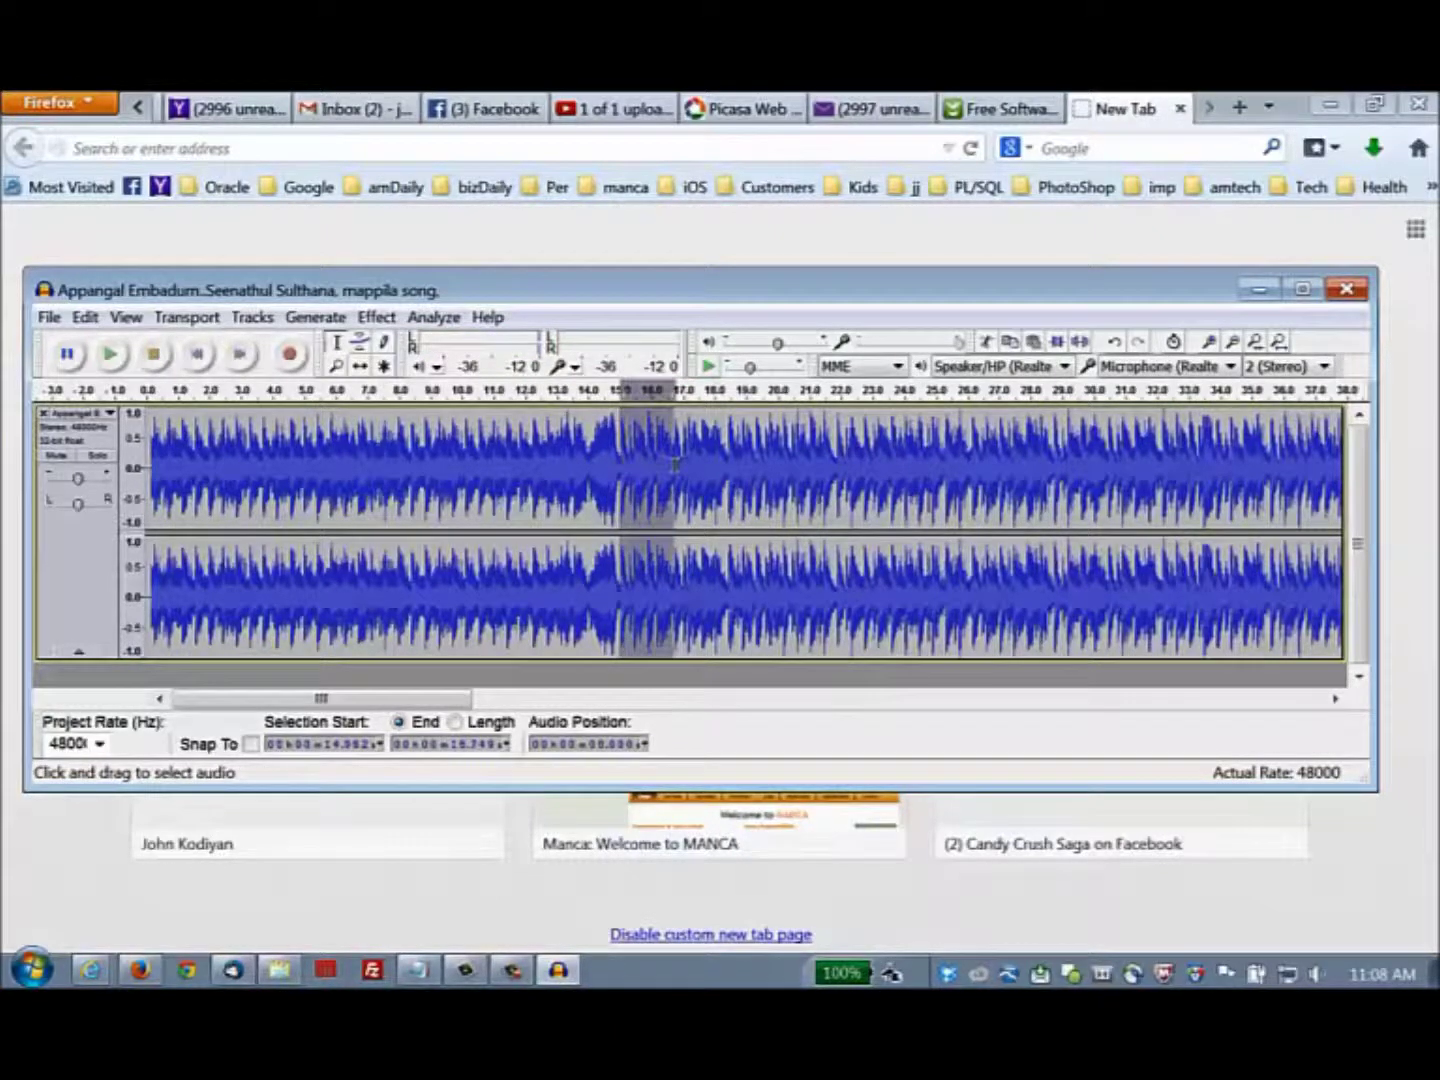
pyautogui.click(110, 358)
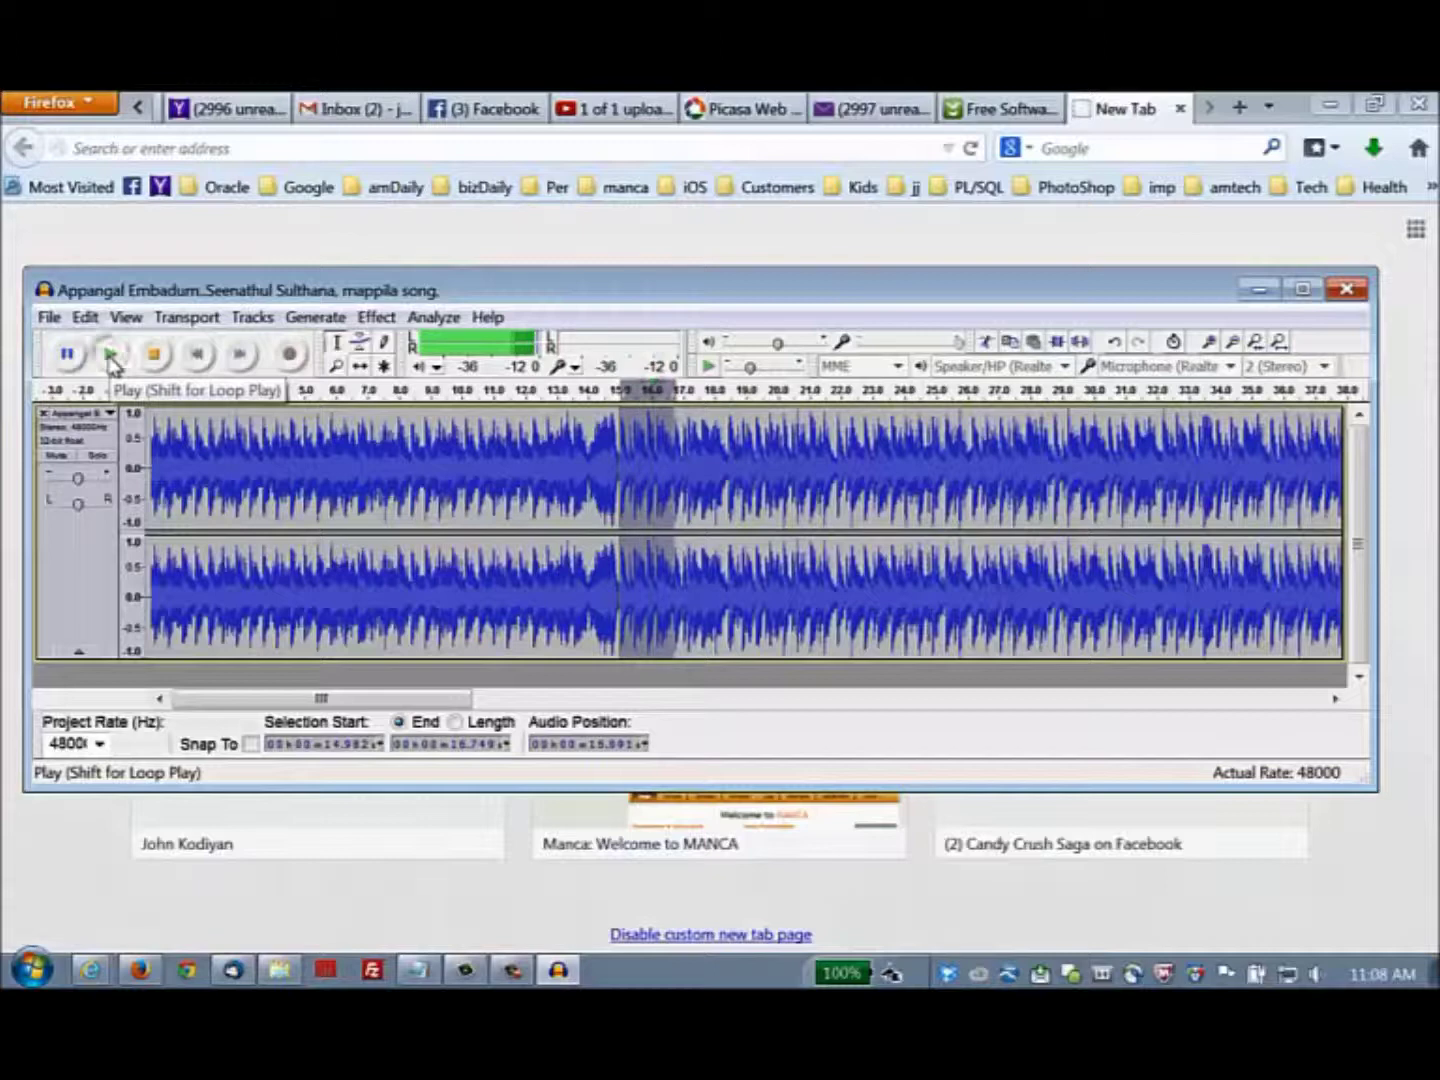
pyautogui.click(154, 355)
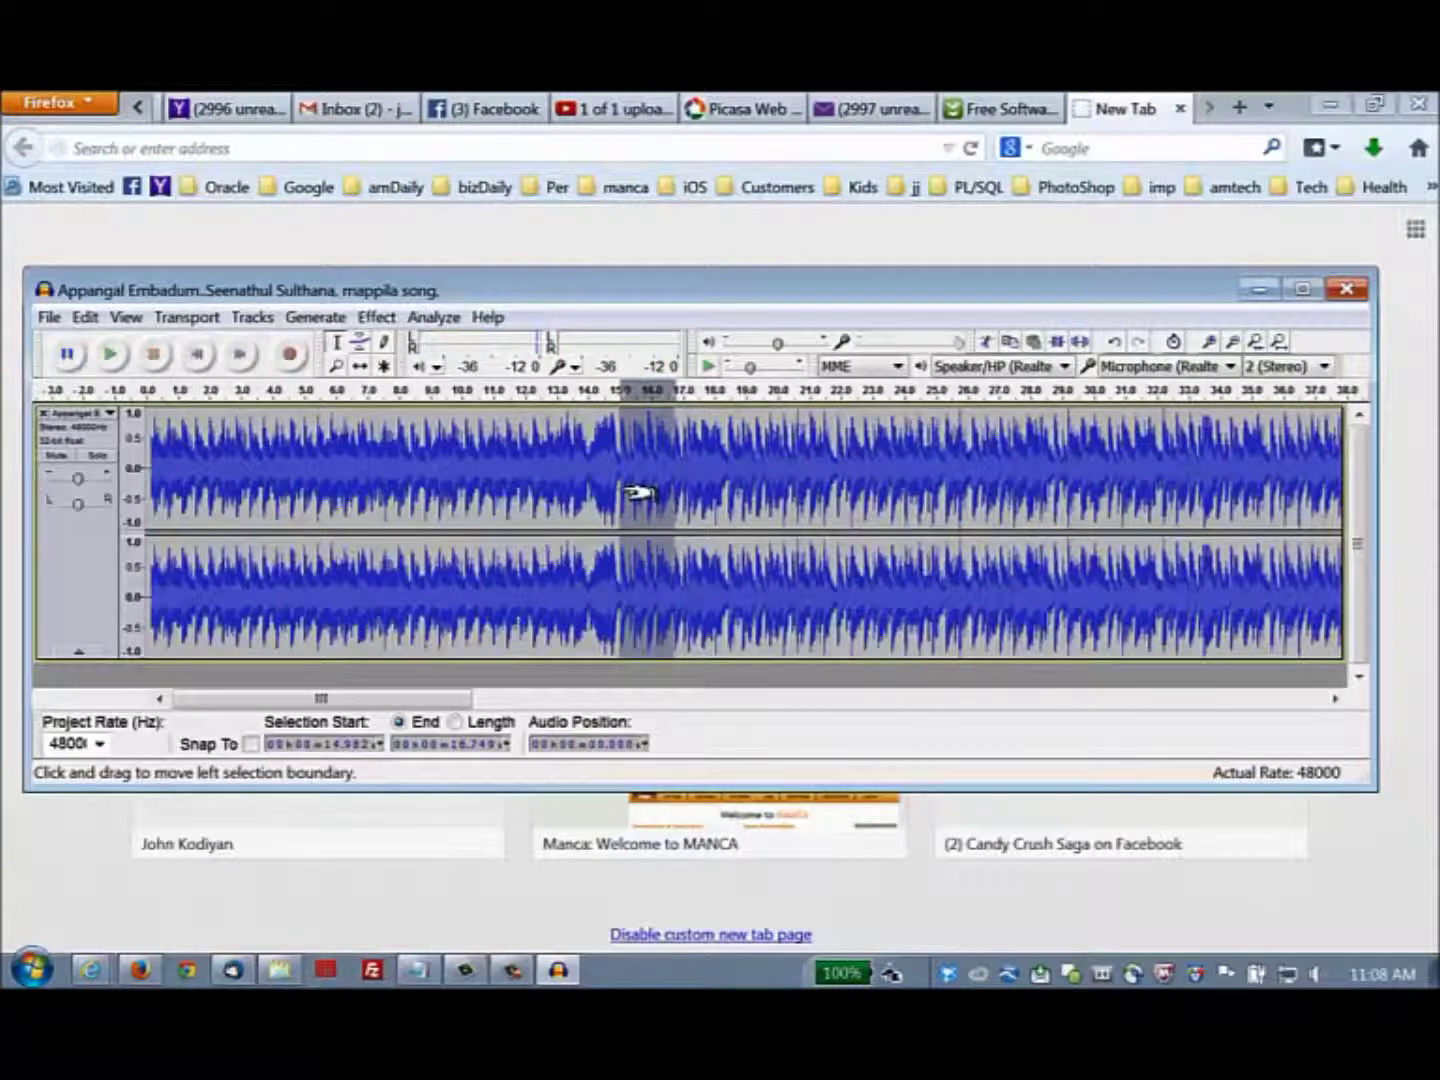
# - Delete the song's opening from 0 s to about 15.0 s, play the new beginning briefly, and stop playback
pyautogui.moveTo(654, 502); pyautogui.dragTo(118, 512)
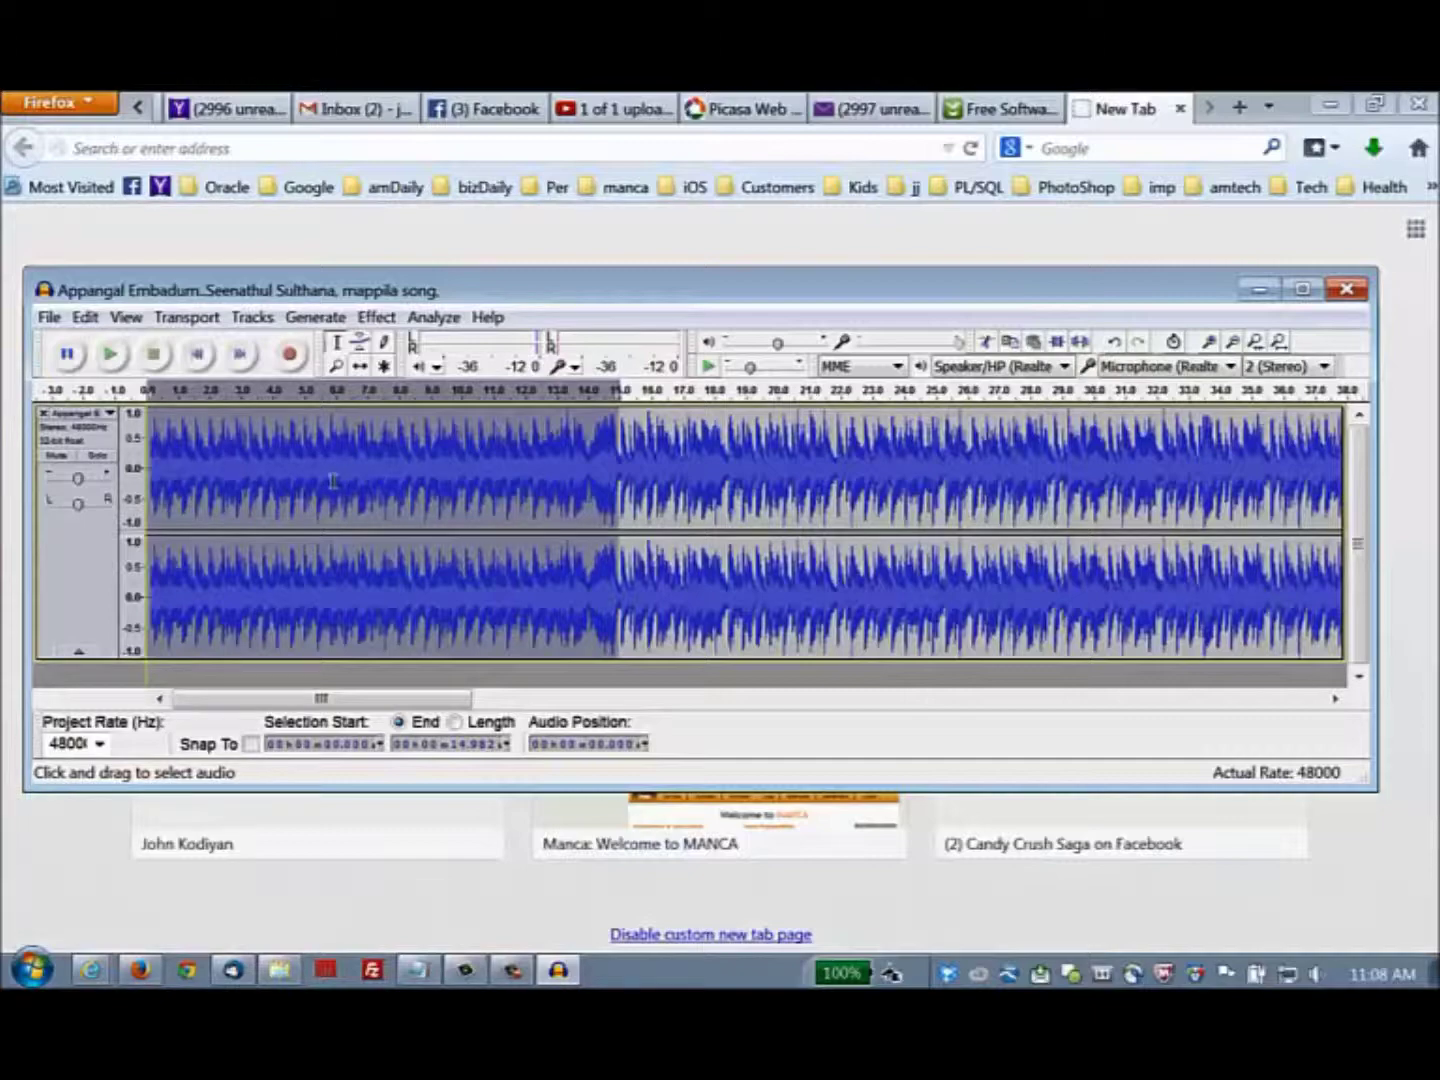
pyautogui.press('Delete')
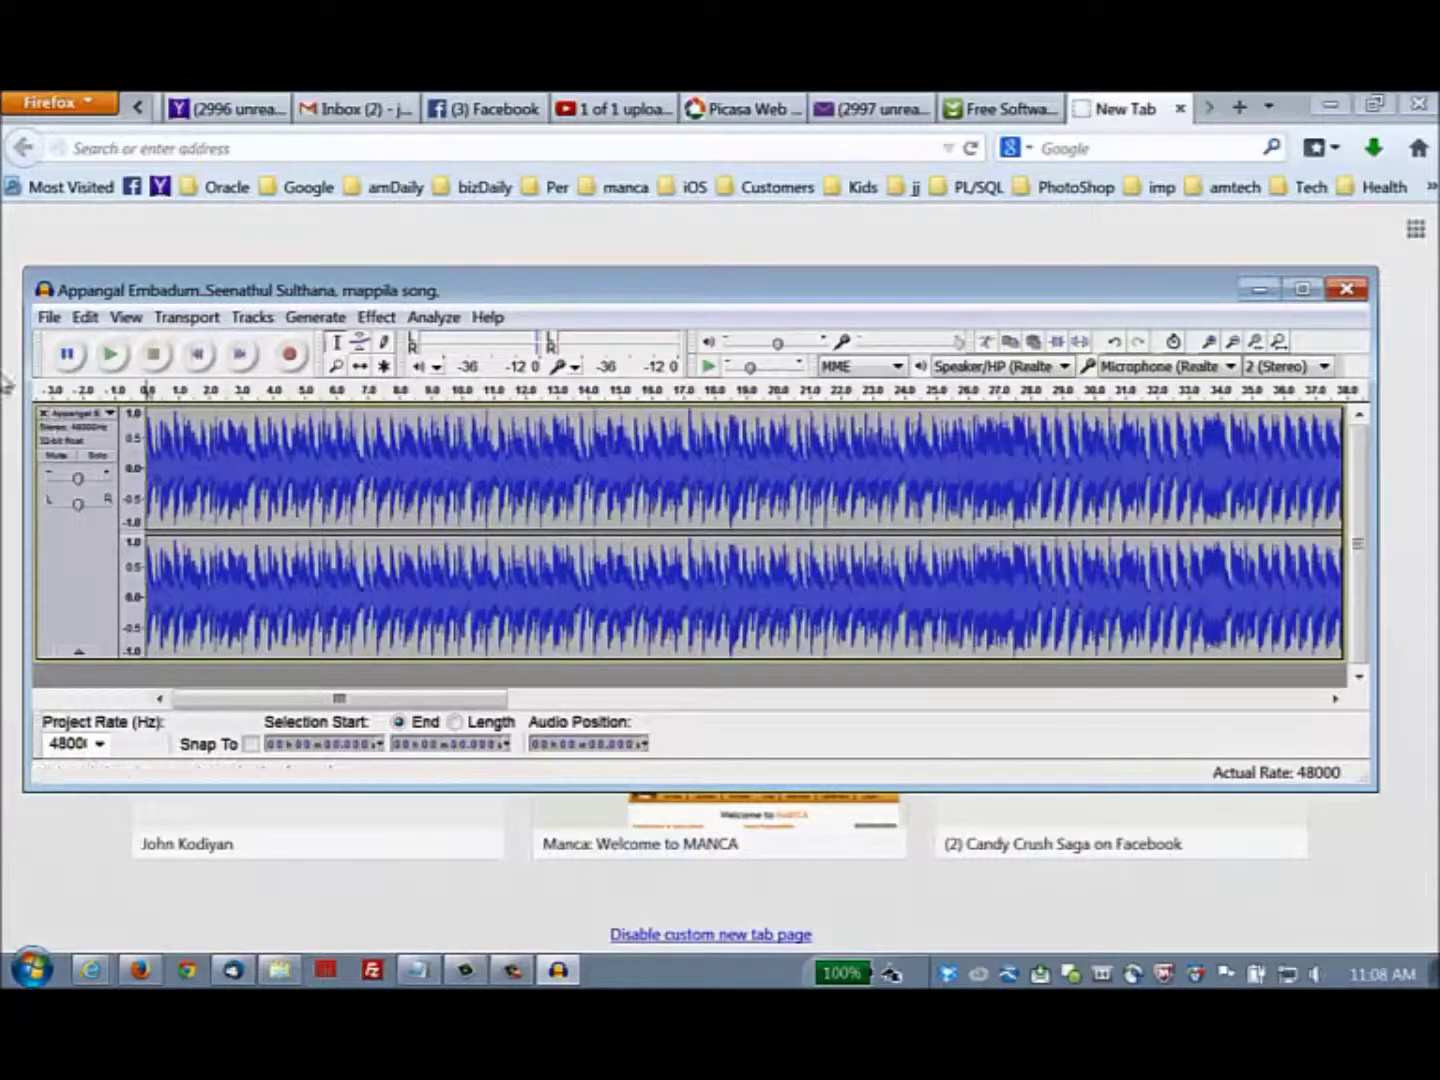
pyautogui.click(112, 356)
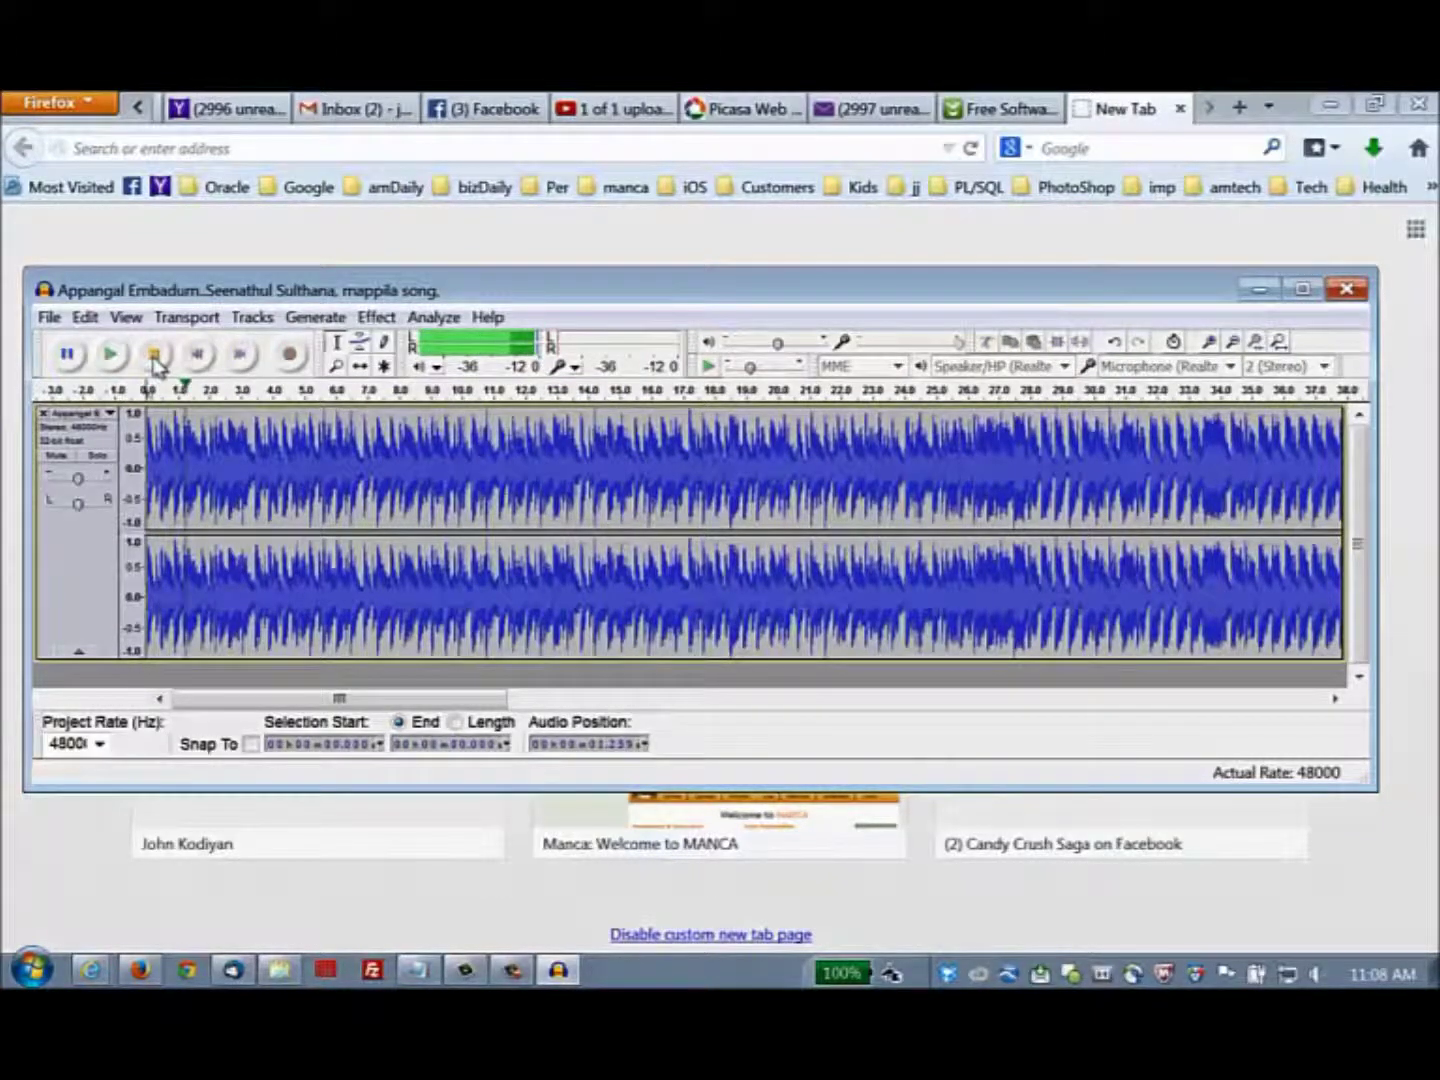
pyautogui.click(156, 356)
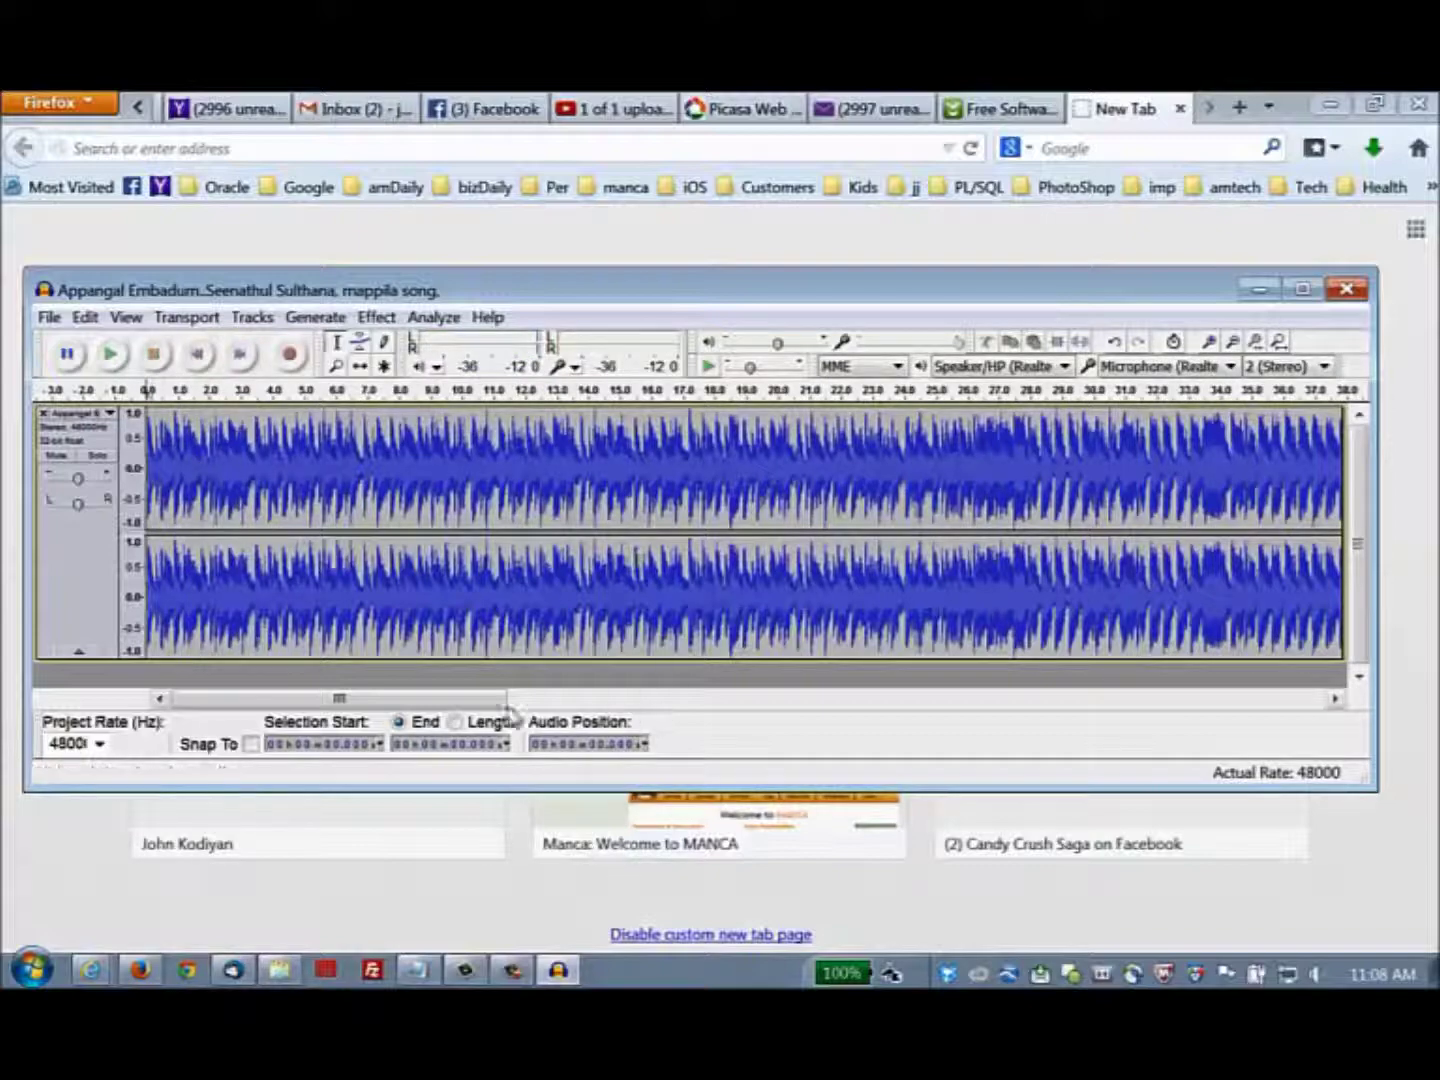
# - Delete the end of the song from about 1:56.5 to 2:00.2
pyautogui.moveTo(389, 704); pyautogui.dragTo(1196, 694)
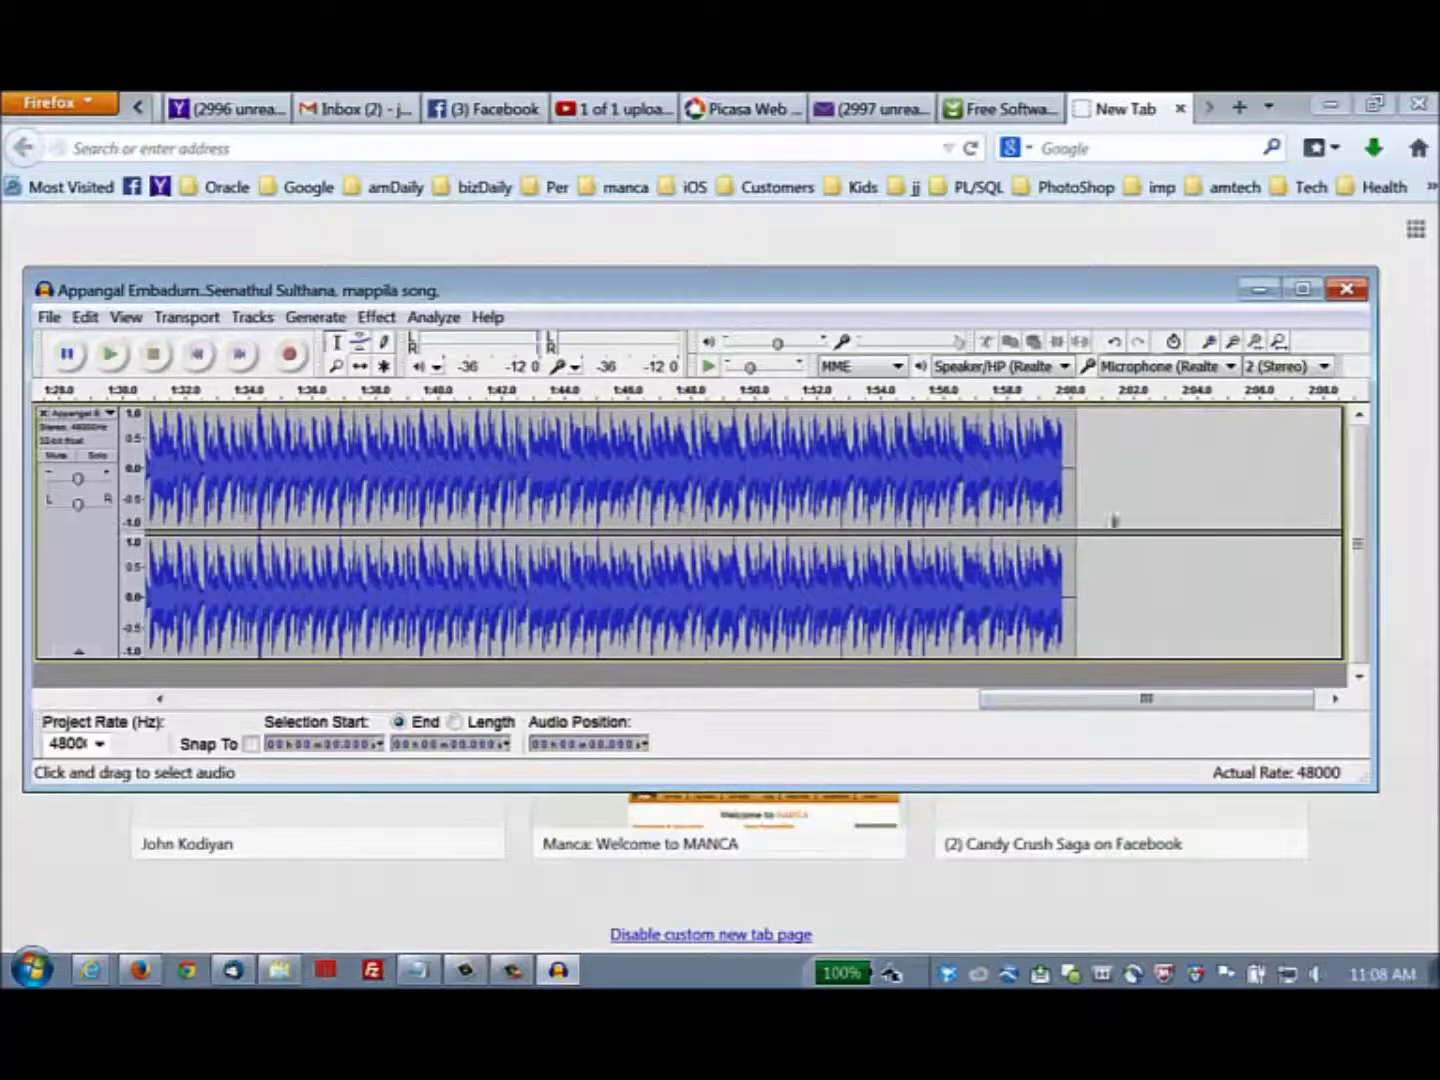
pyautogui.moveTo(1063, 467); pyautogui.dragTo(1080, 467)
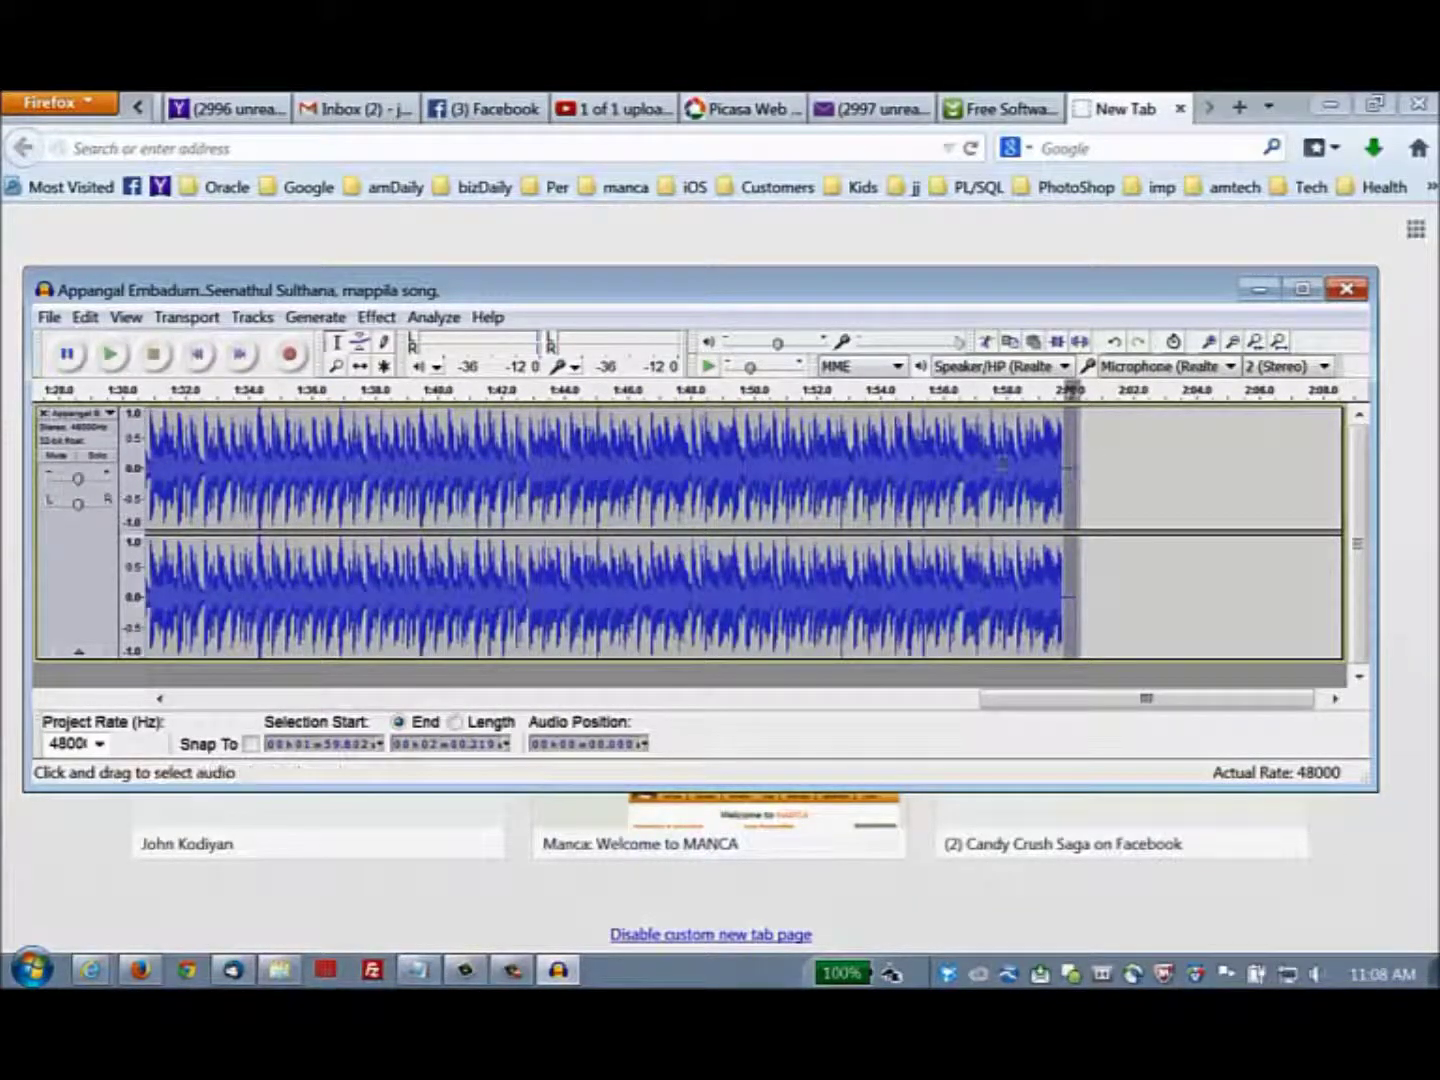
pyautogui.moveTo(963, 462); pyautogui.dragTo(1075, 455)
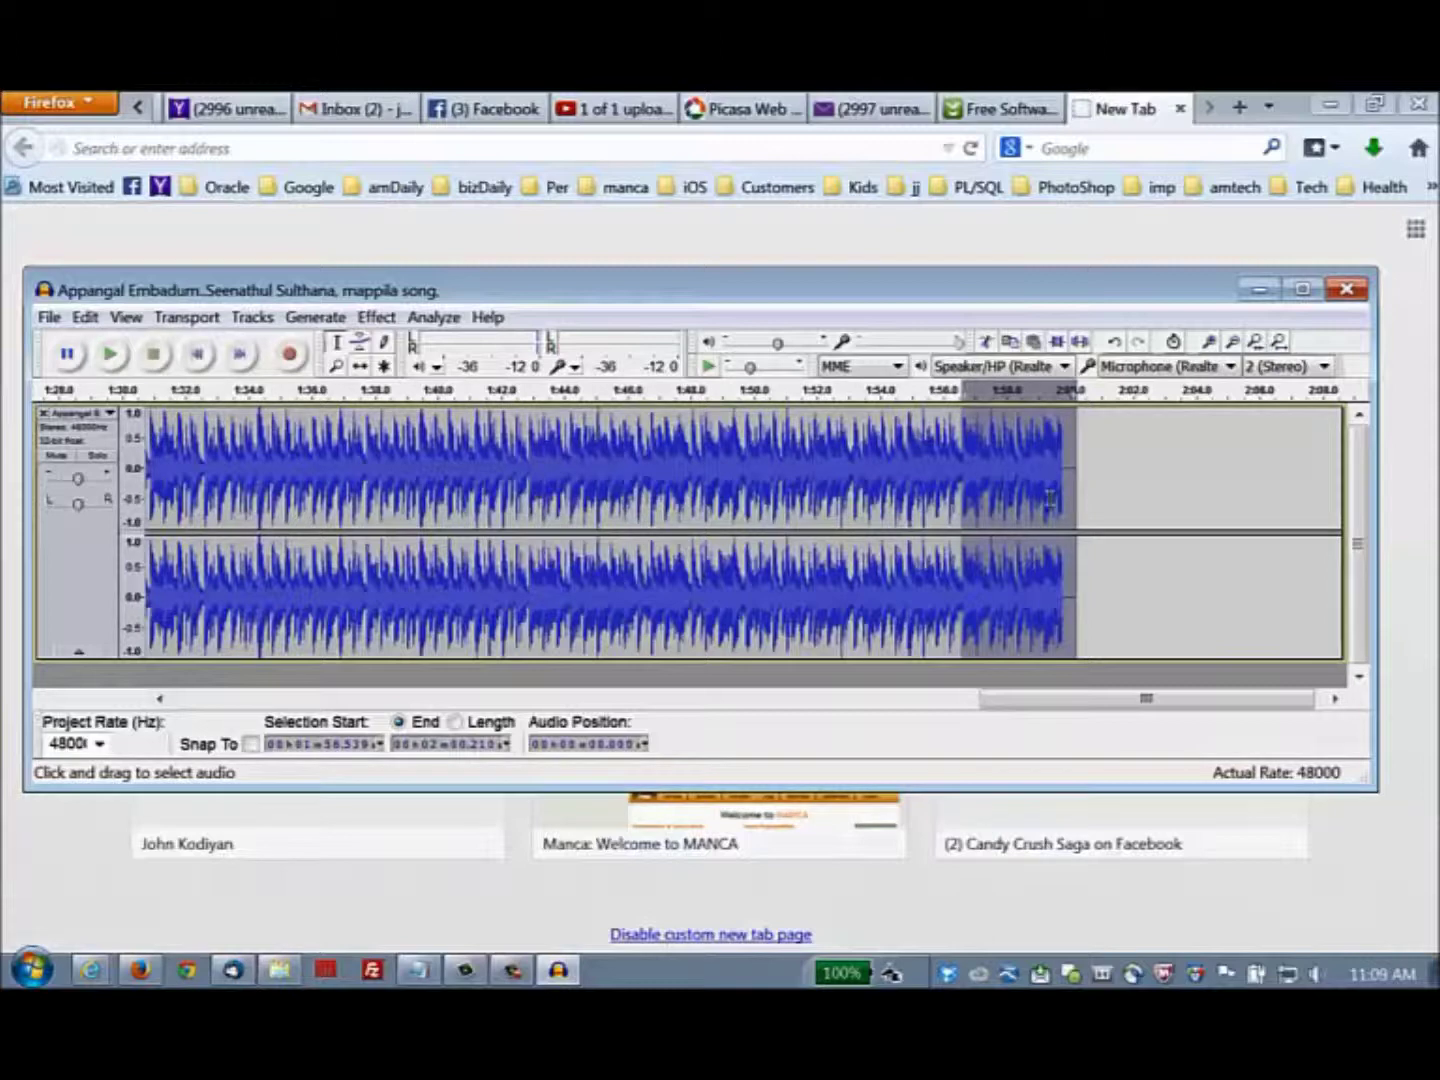
pyautogui.press('Delete')
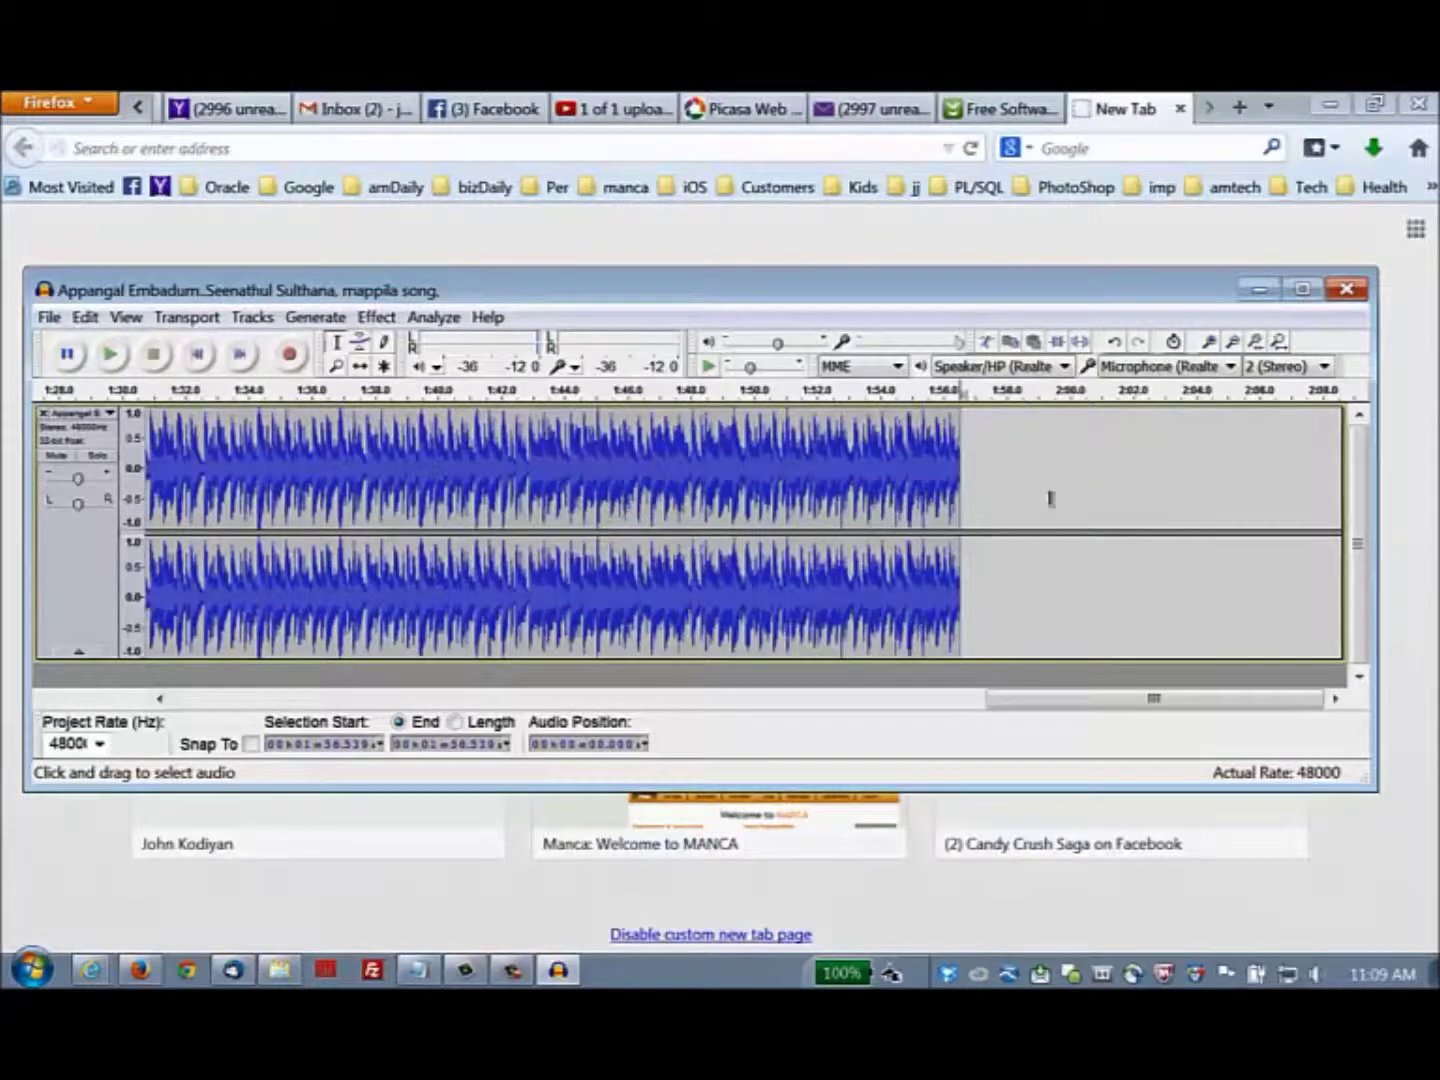
# - Place the cursor at about 1:39.6 and zoom out two levels to show the whole trimmed song
pyautogui.click(424, 508)
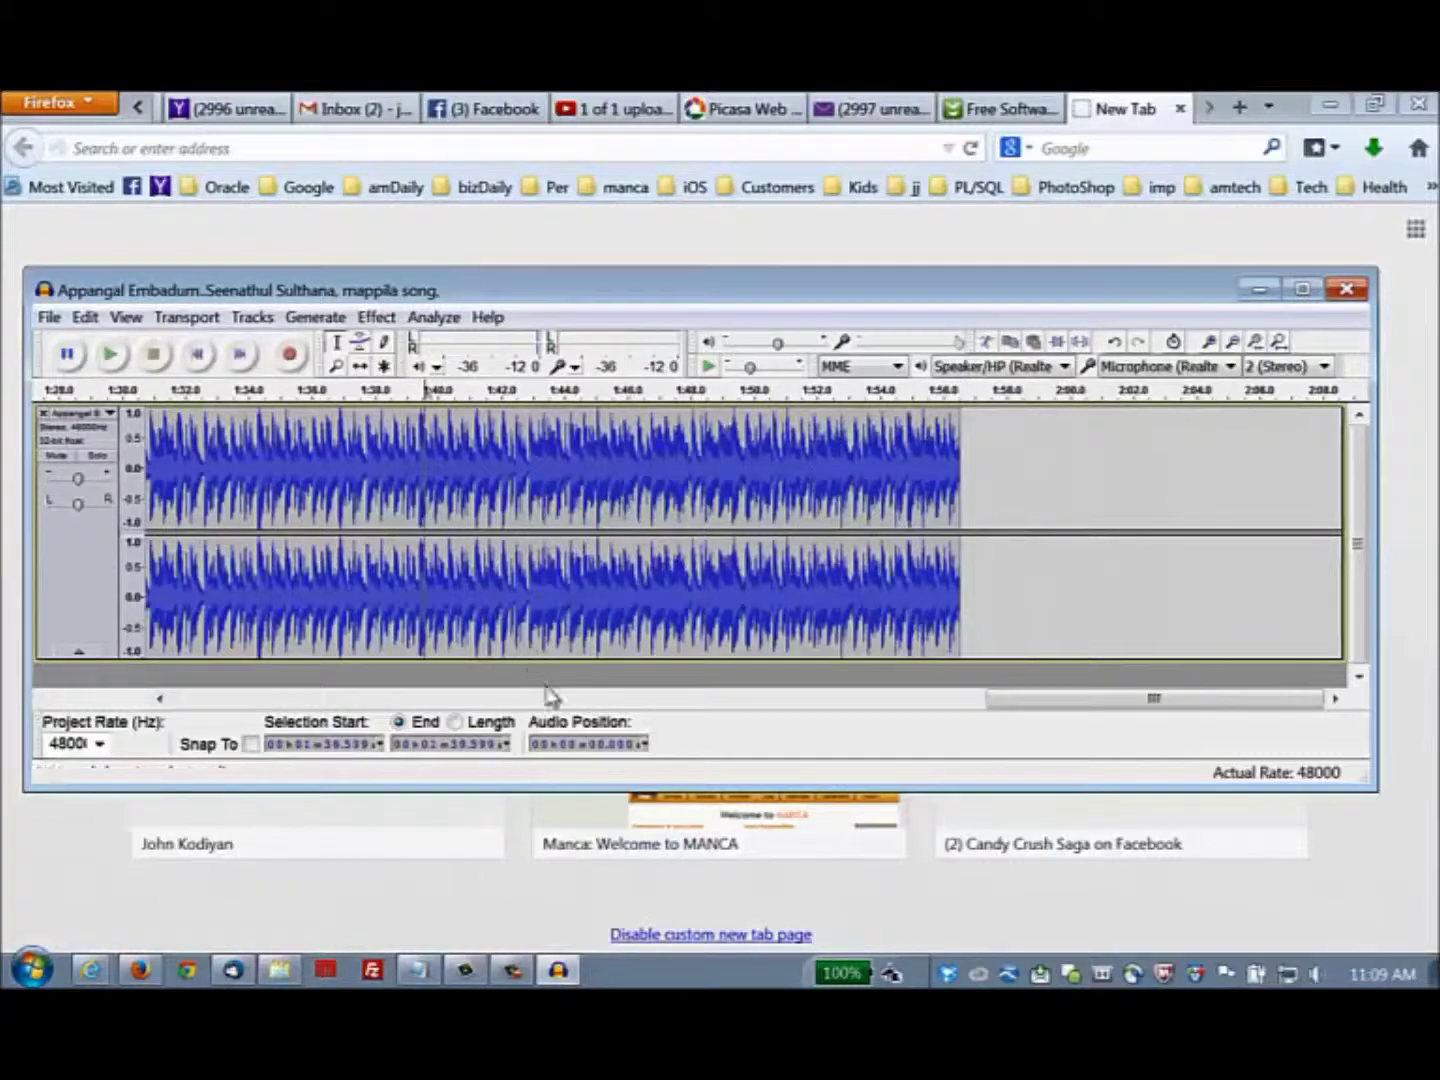
pyautogui.moveTo(1213, 706); pyautogui.dragTo(904, 733)
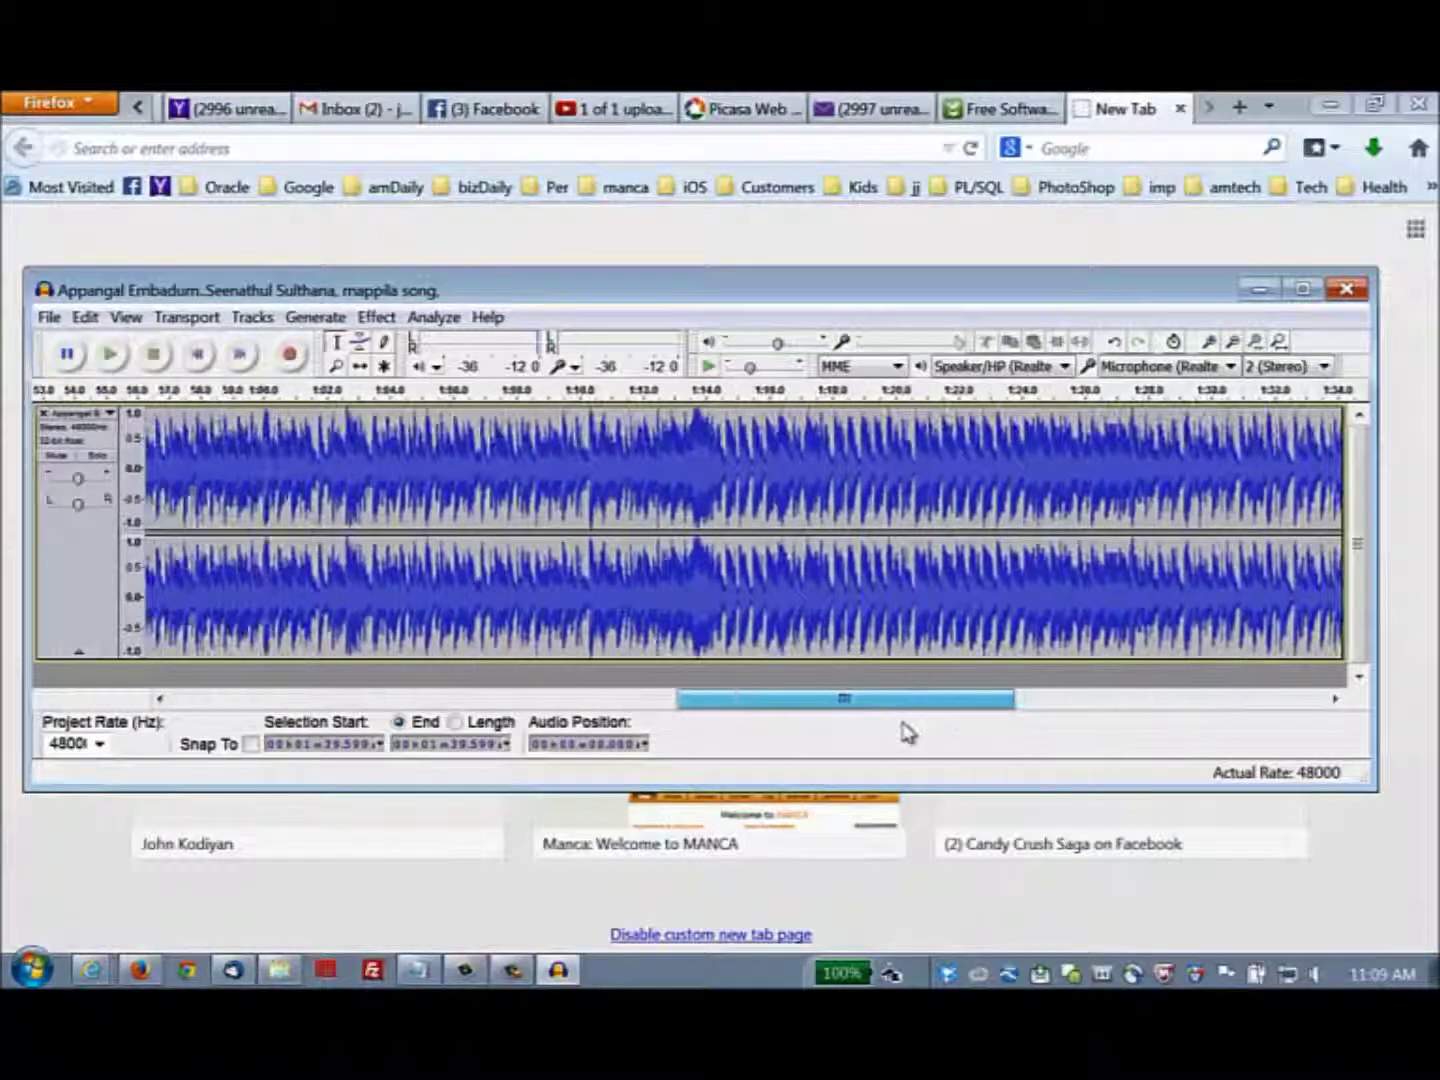
pyautogui.click(1233, 343)
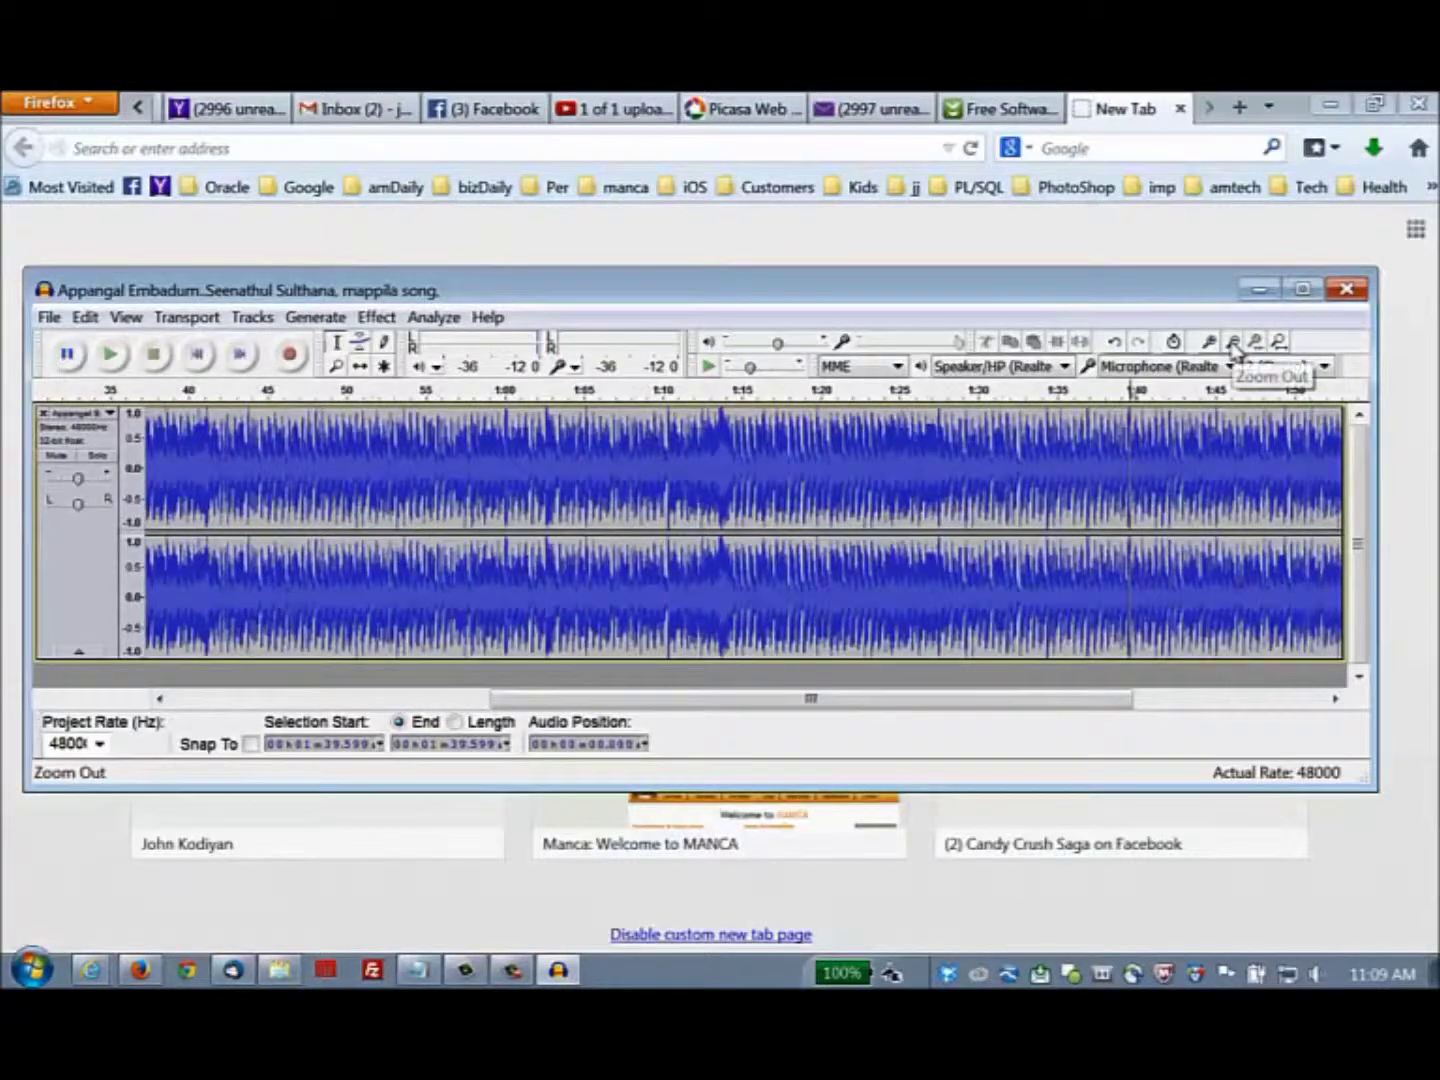
pyautogui.click(1234, 343)
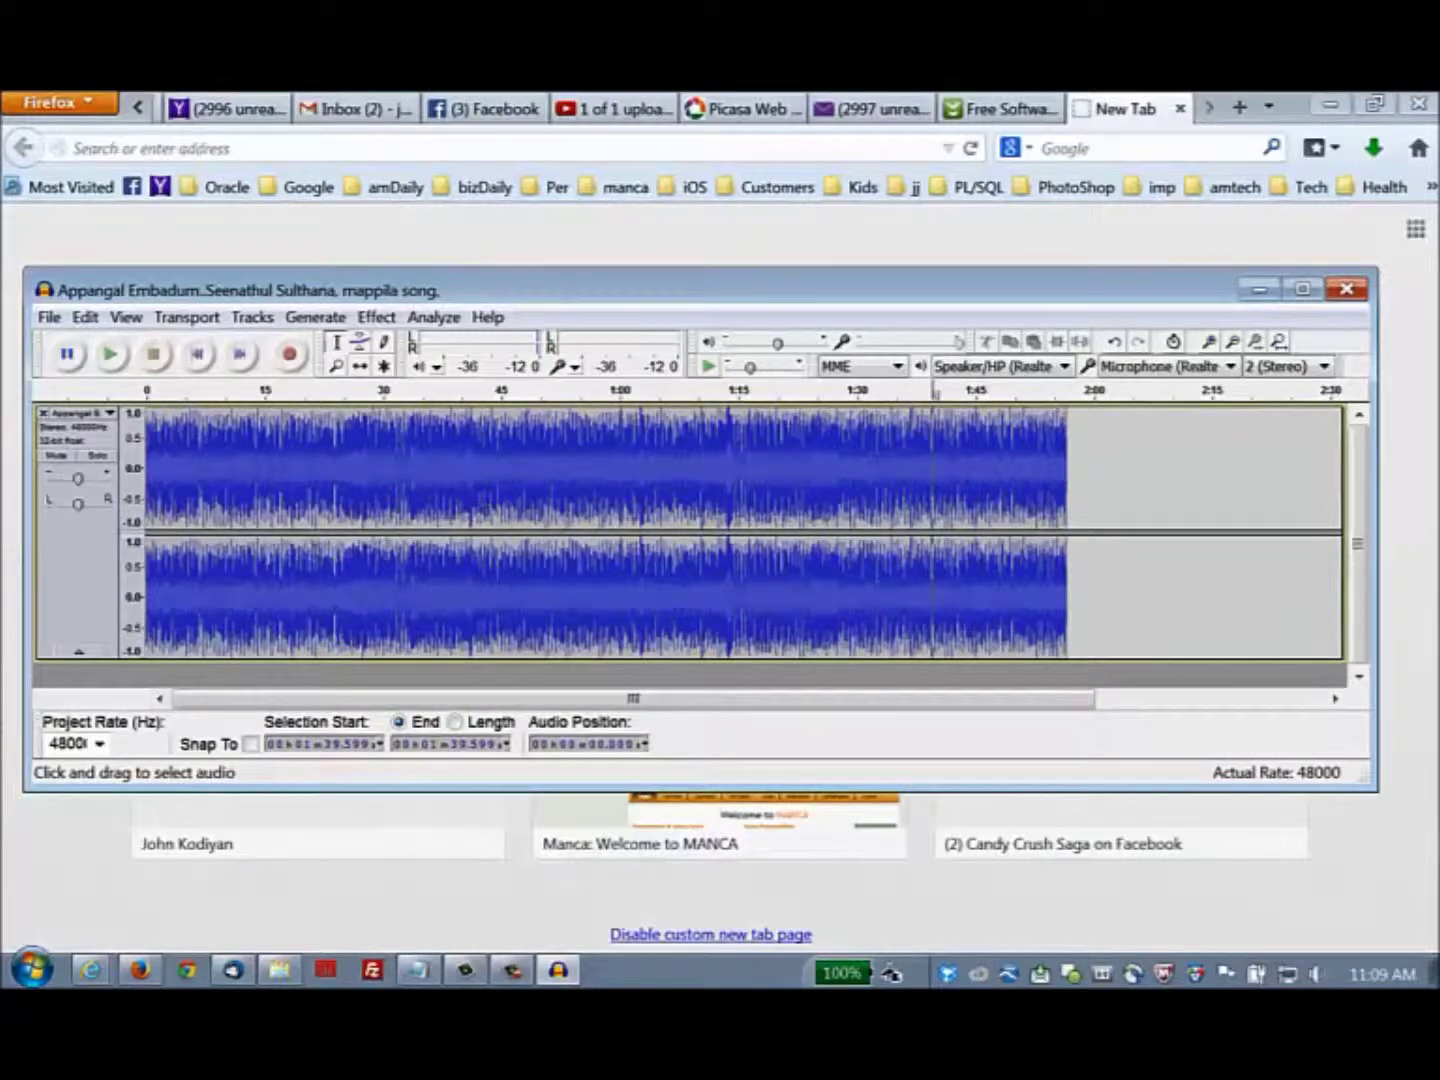
# - Select the passage from about 1:15 to 1:40.5, and clear the selection by placing the cursor at about 1:48.5
pyautogui.click(50, 319)
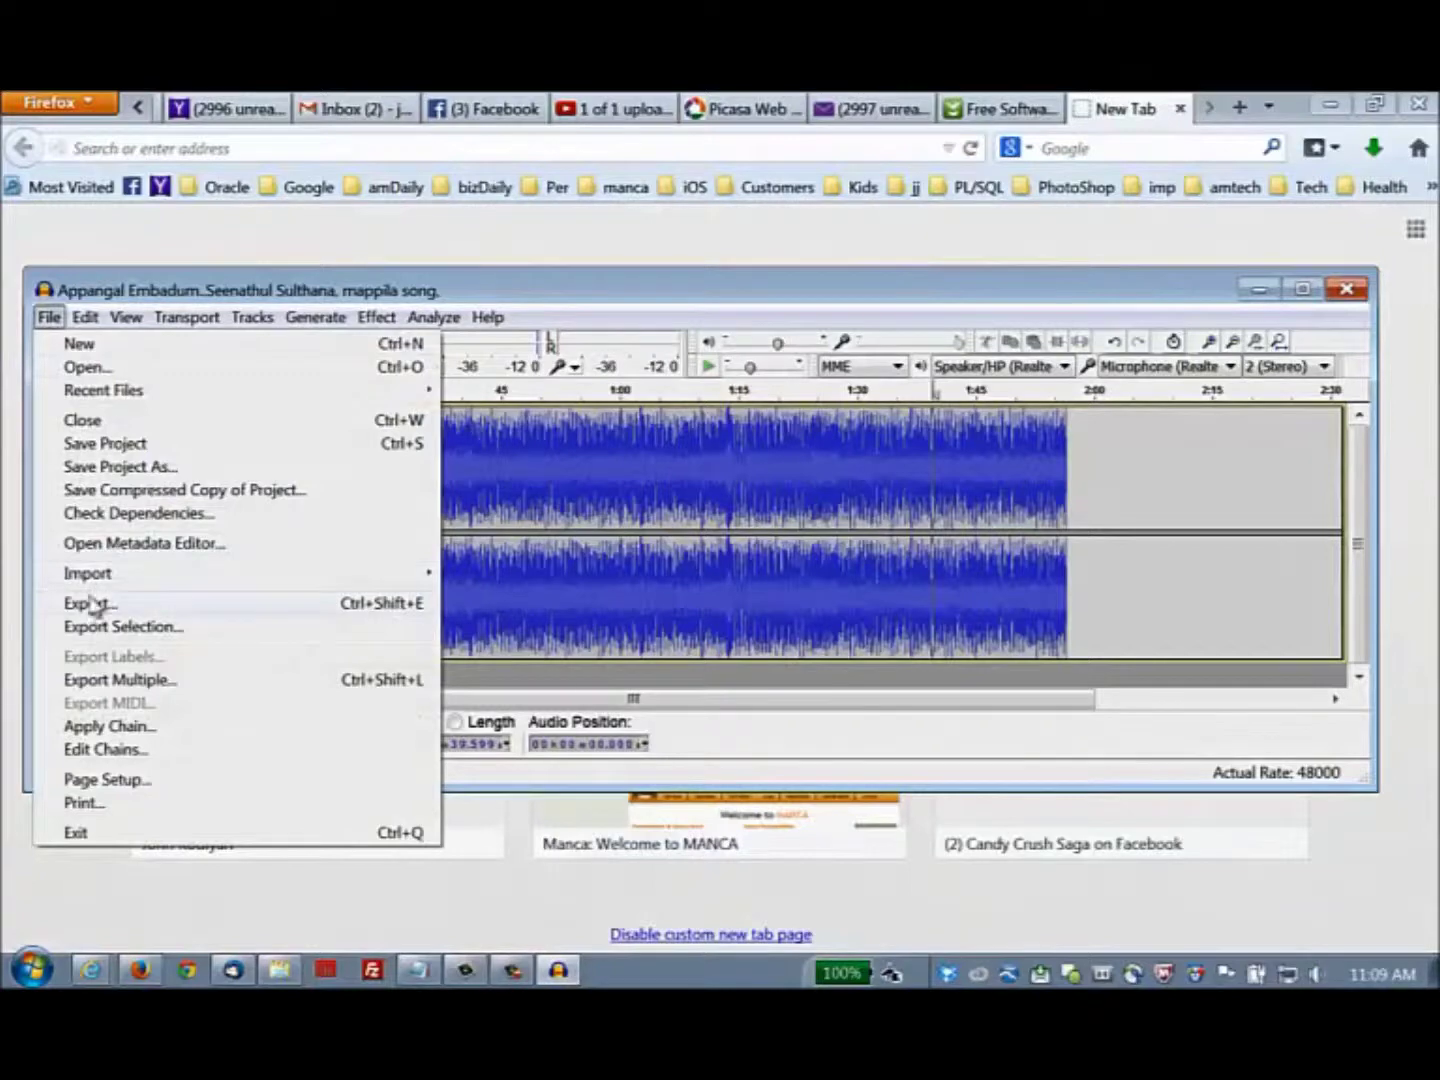
pyautogui.moveTo(93, 585)
pyautogui.click(822, 516)
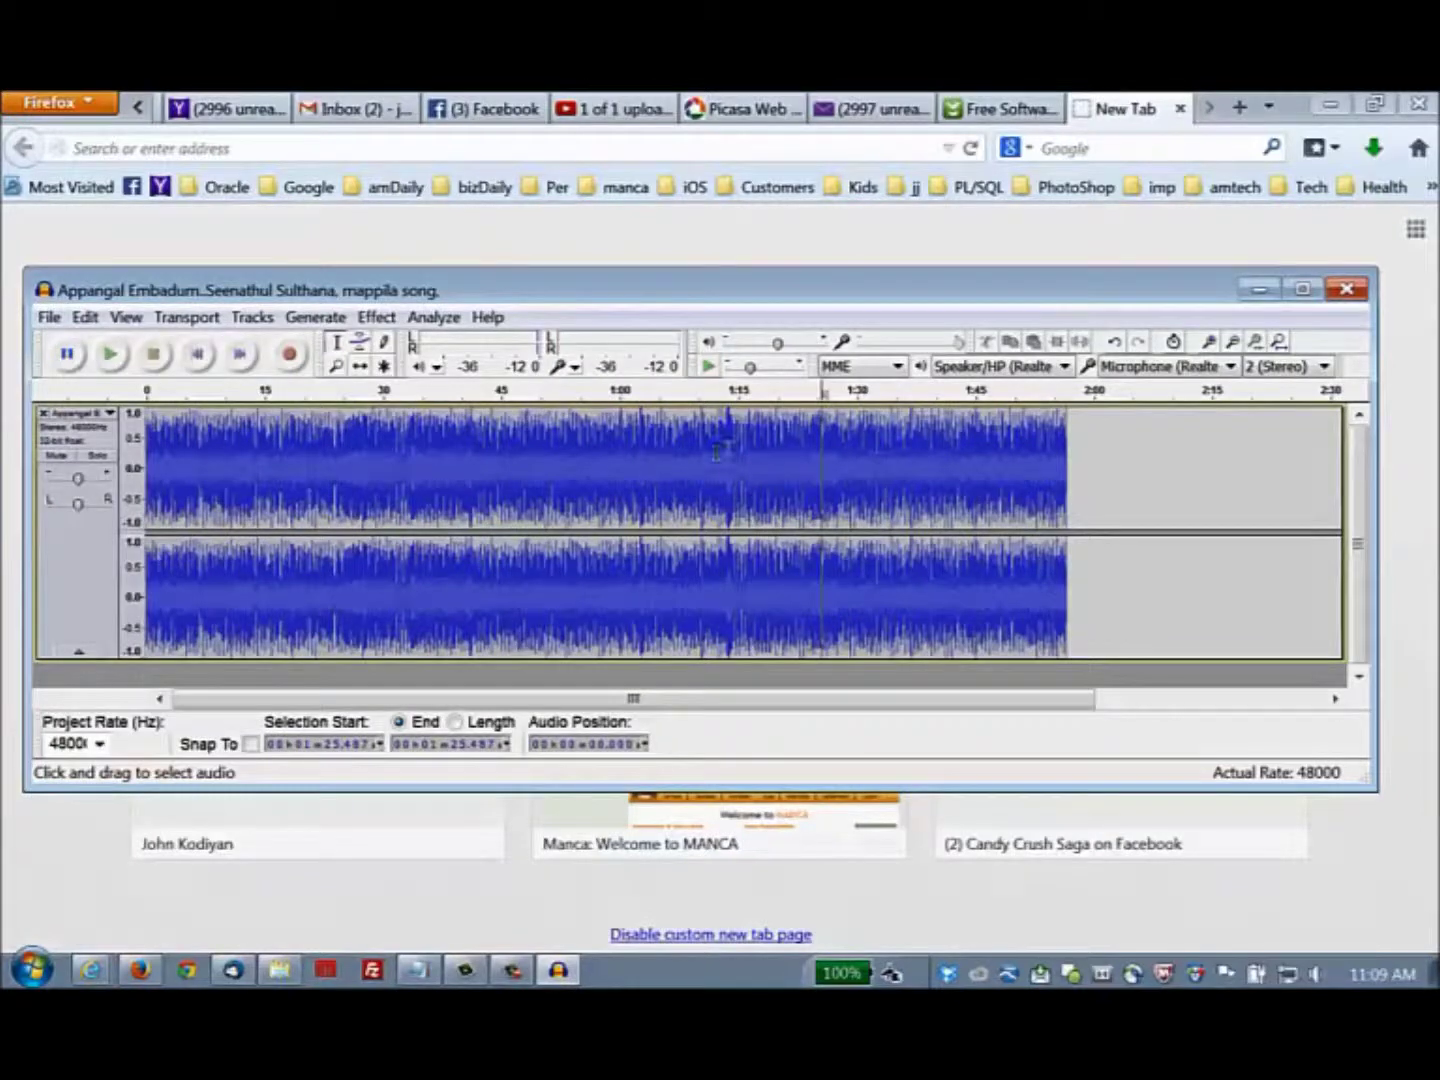
pyautogui.moveTo(738, 447); pyautogui.dragTo(941, 448)
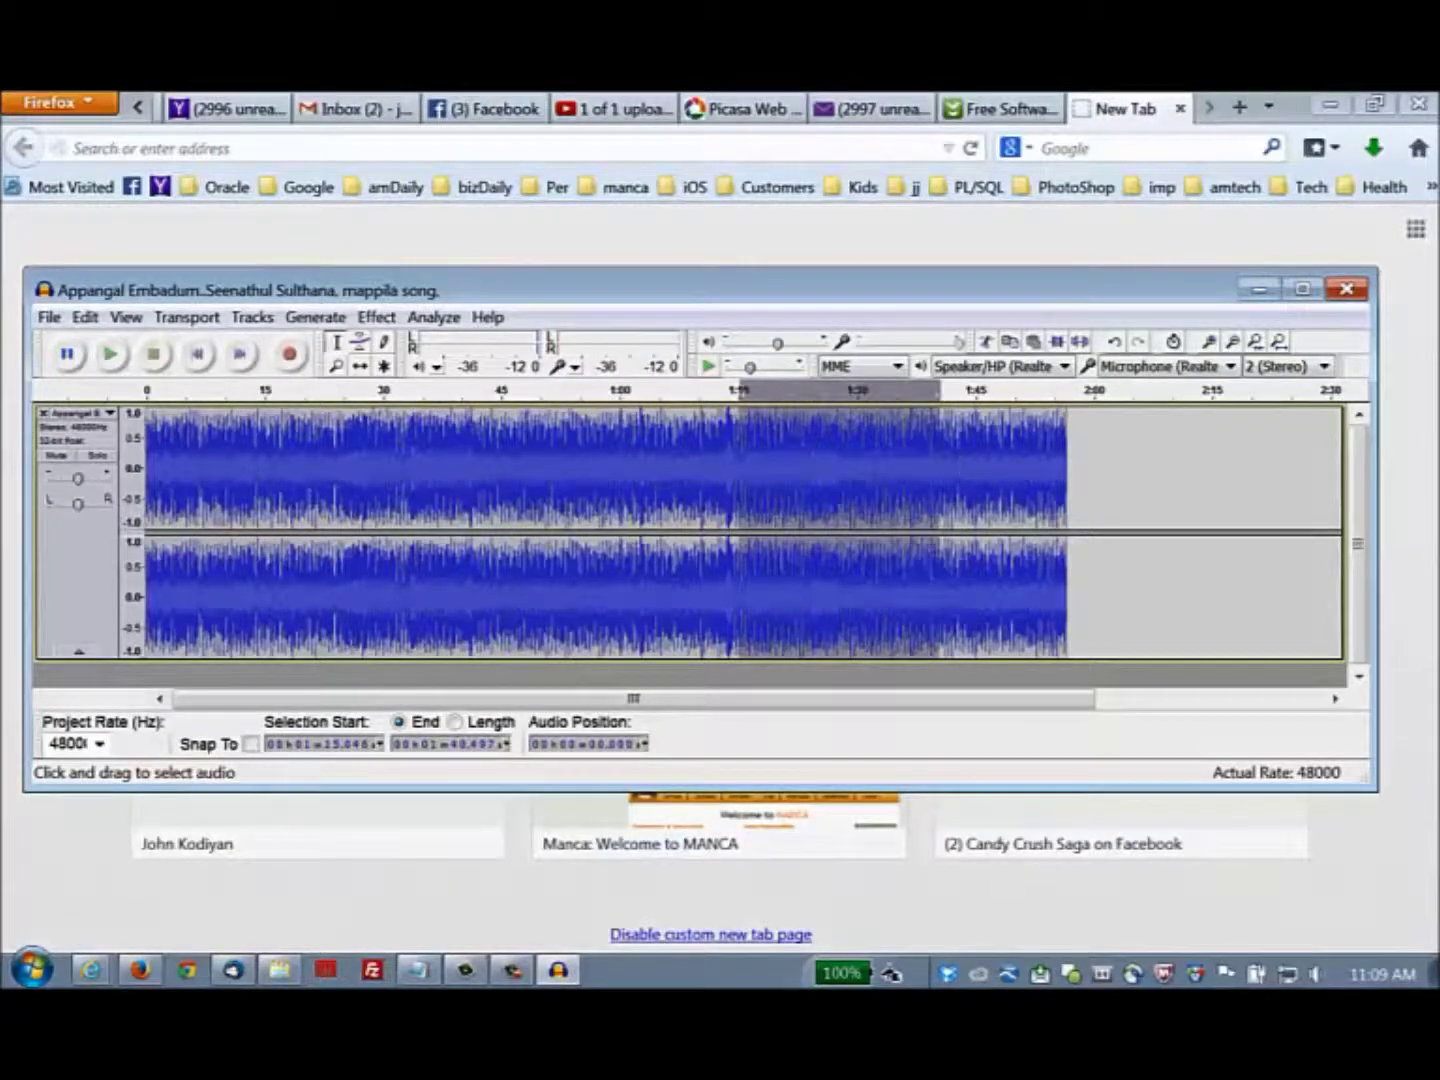
pyautogui.click(1005, 485)
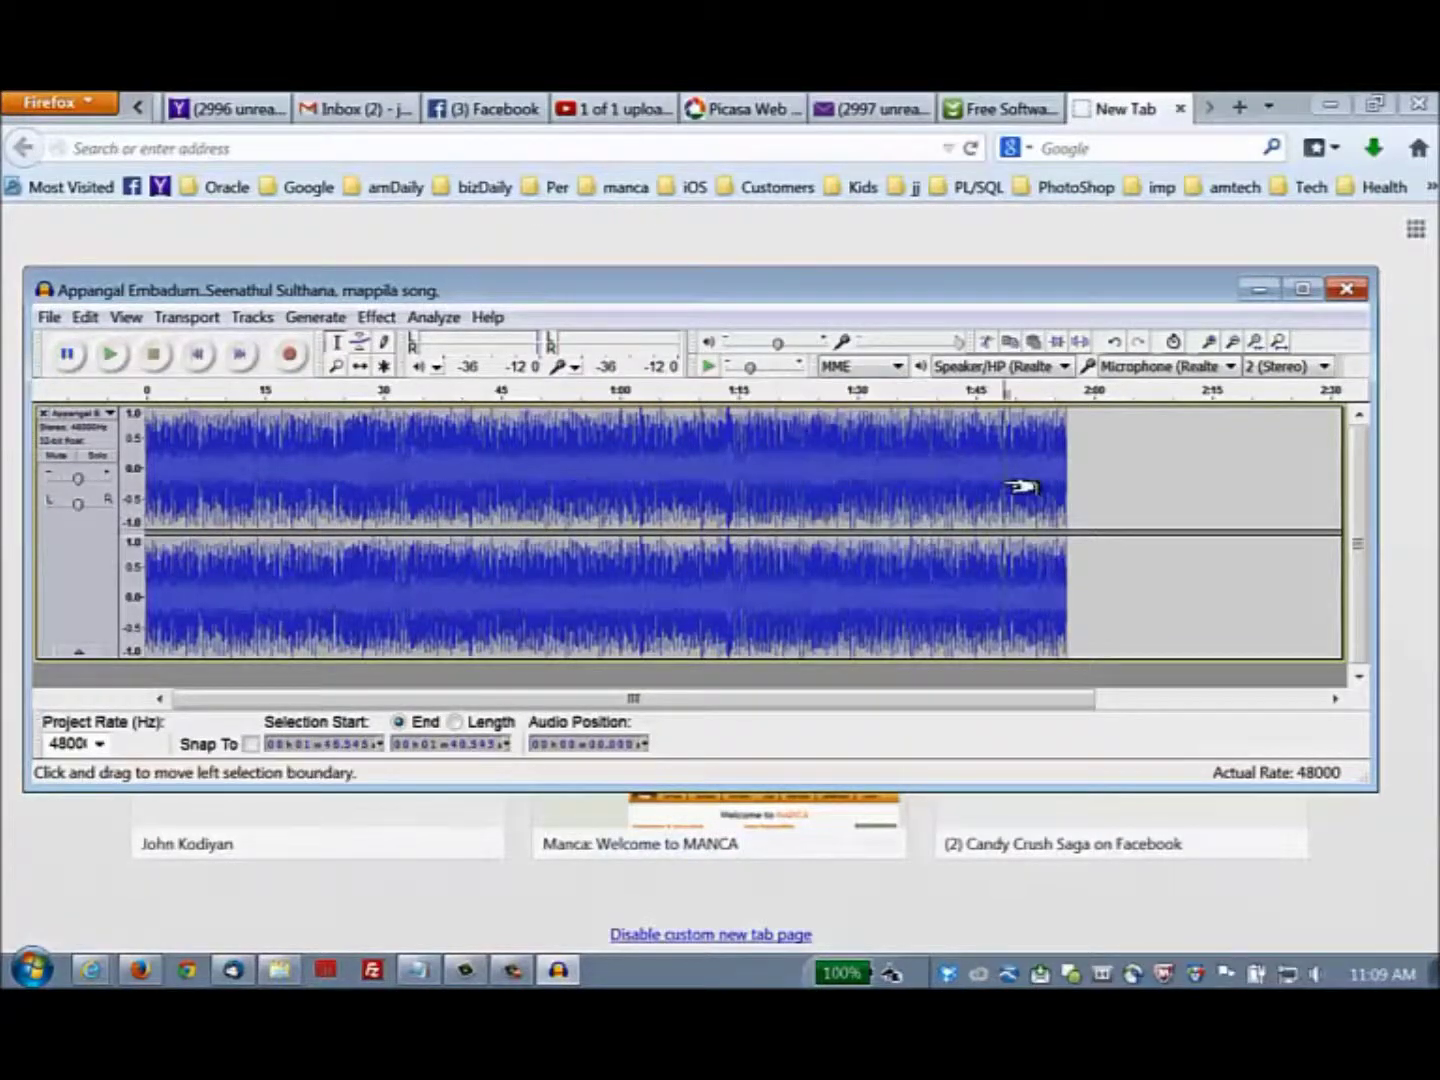
# - Examine the file name and format for exporting the song as an MP3 in the News folder, and cancel the export
pyautogui.click(48, 318)
pyautogui.click(92, 605)
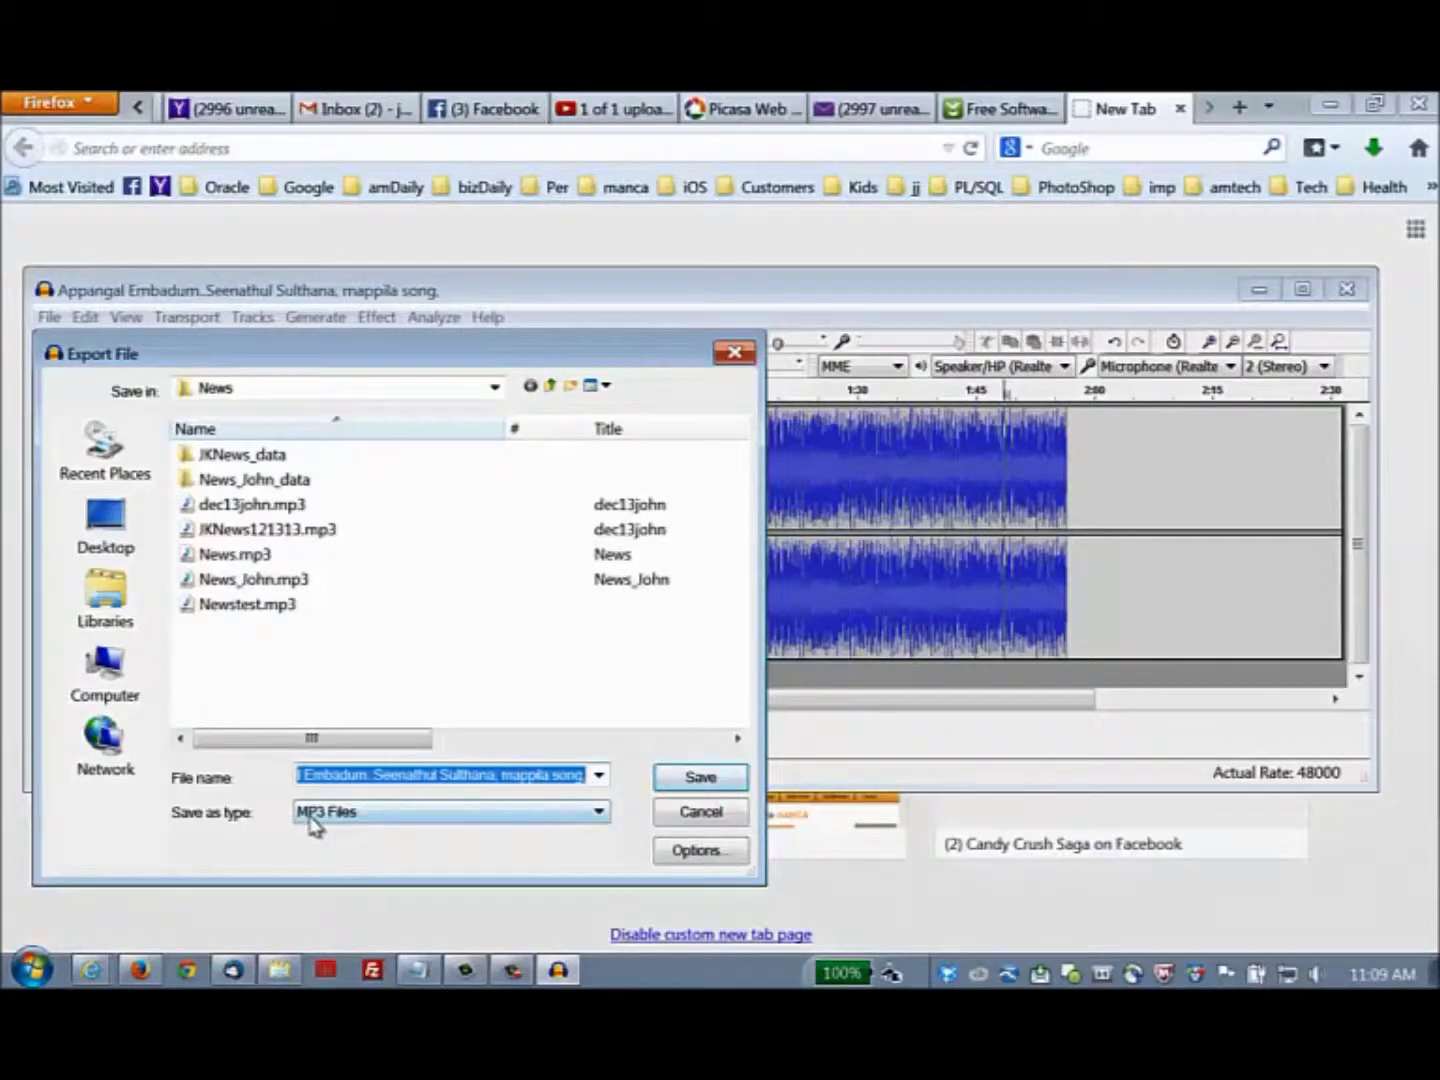
pyautogui.click(488, 779)
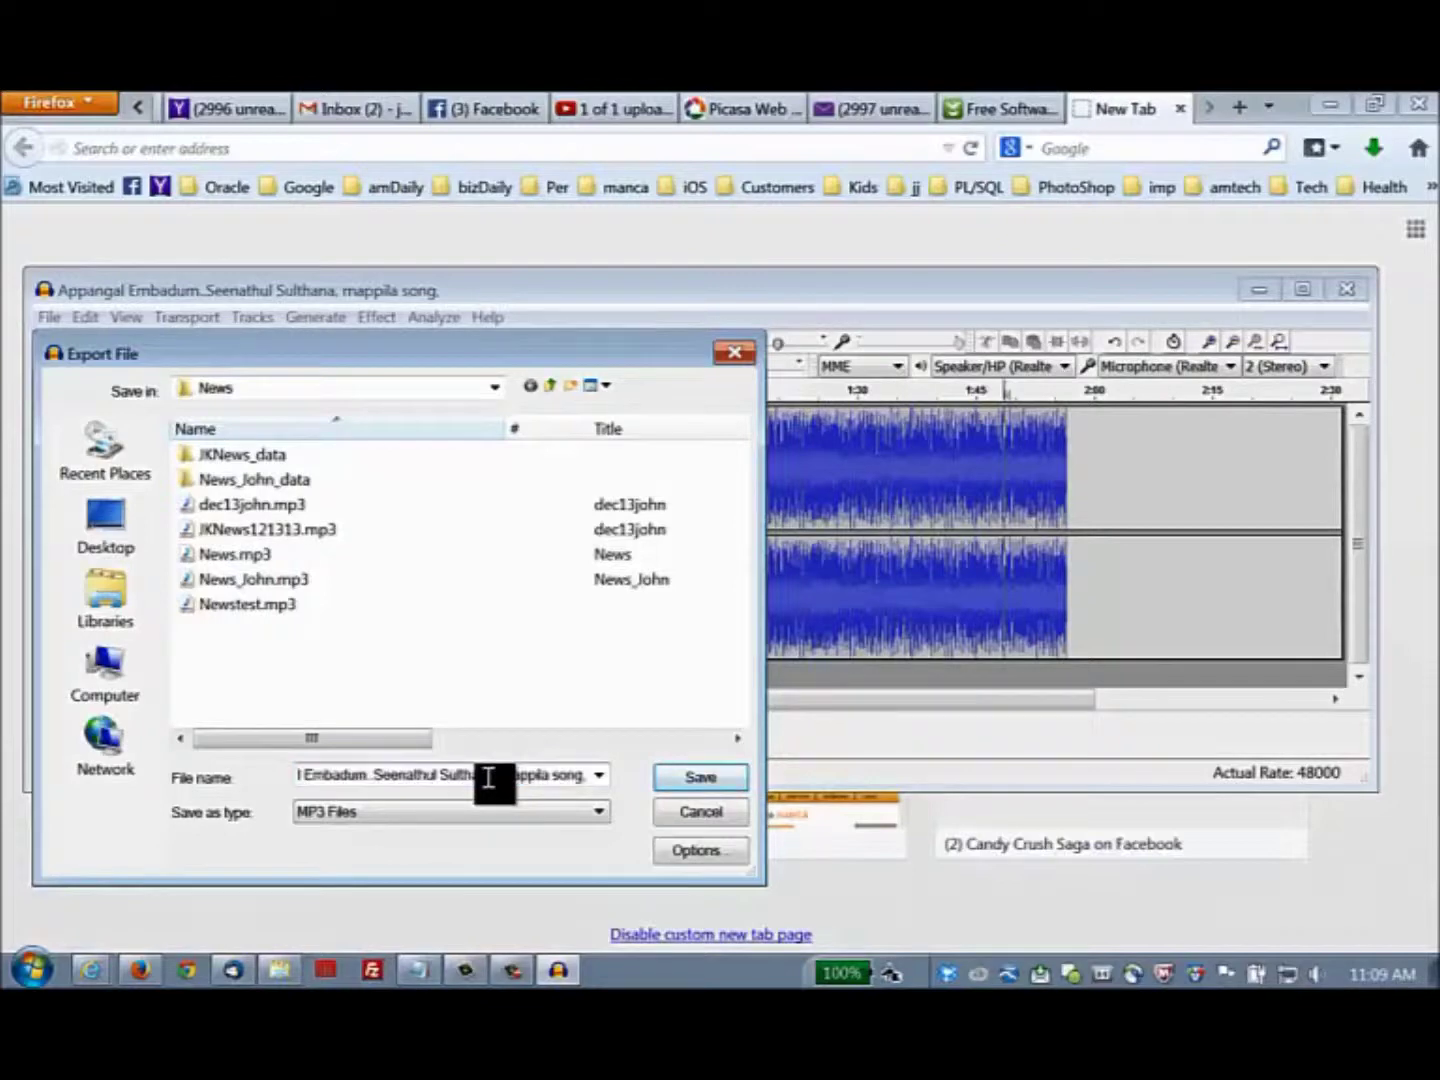
pyautogui.press('Home')
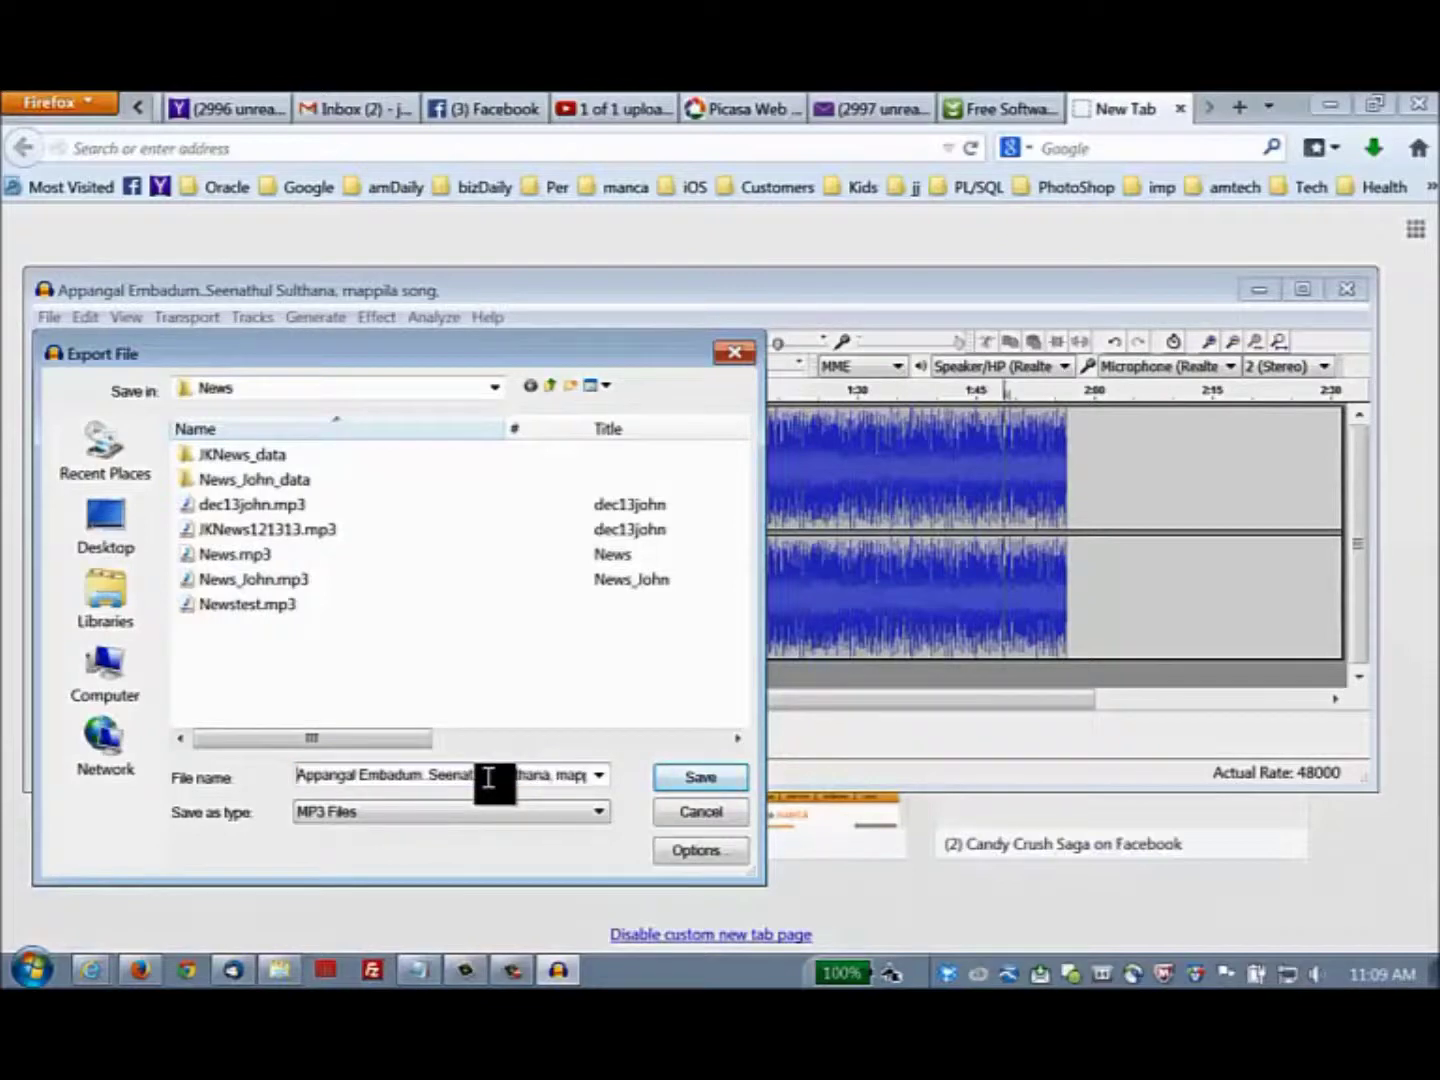
pyautogui.click(428, 779)
pyautogui.press('End')
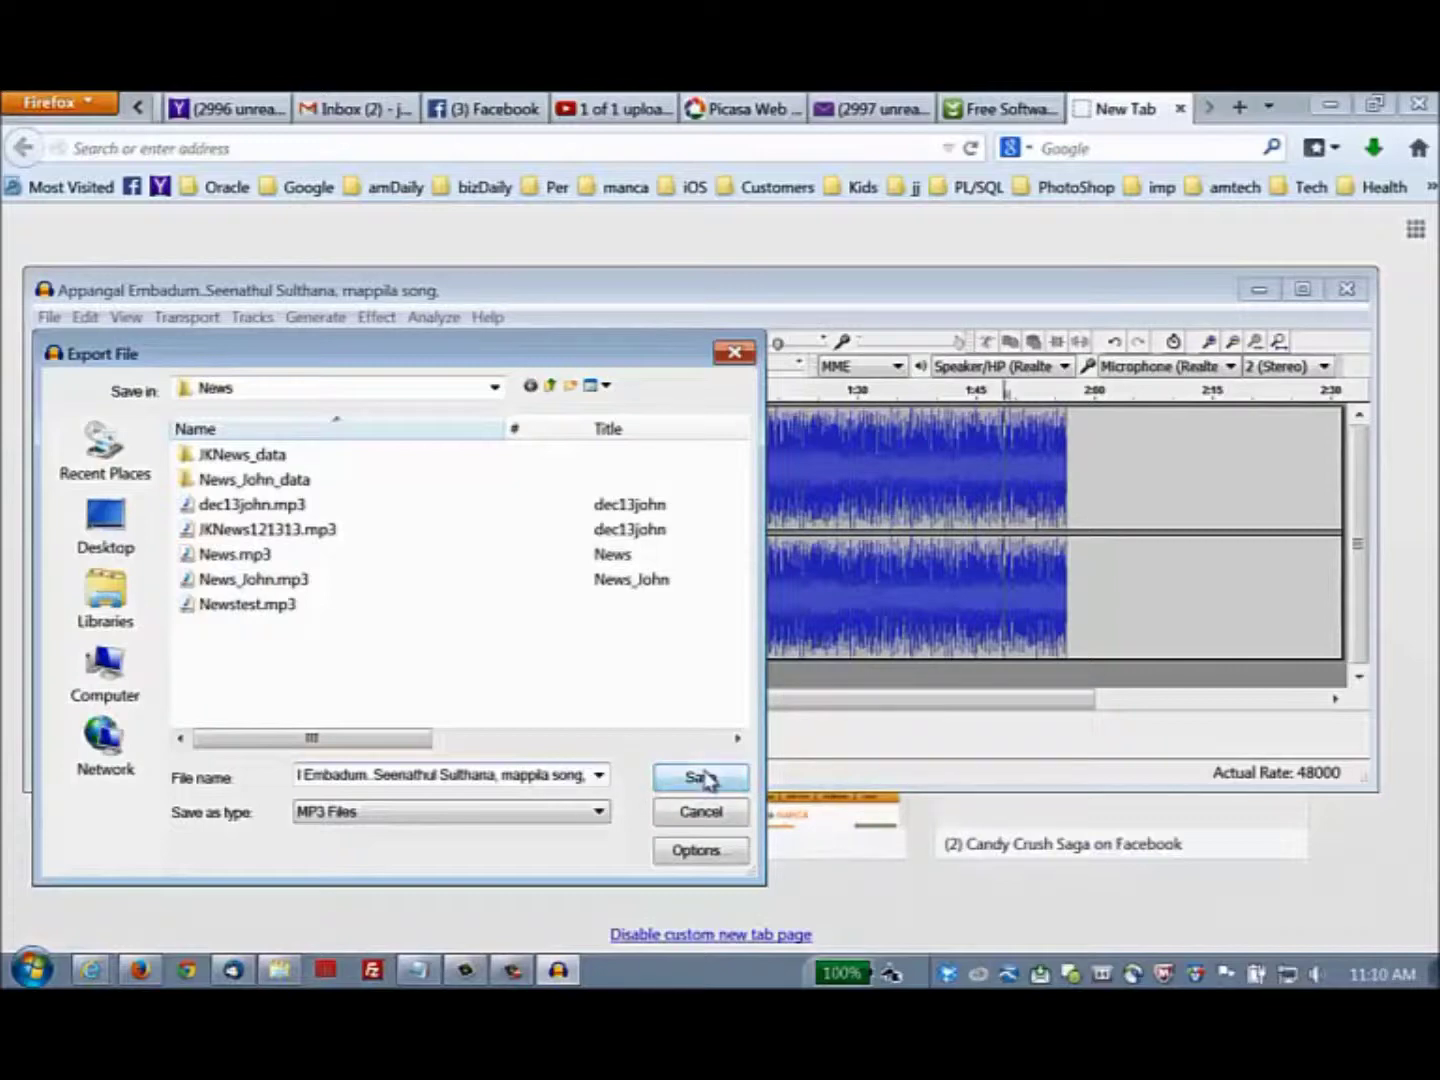
pyautogui.click(688, 852)
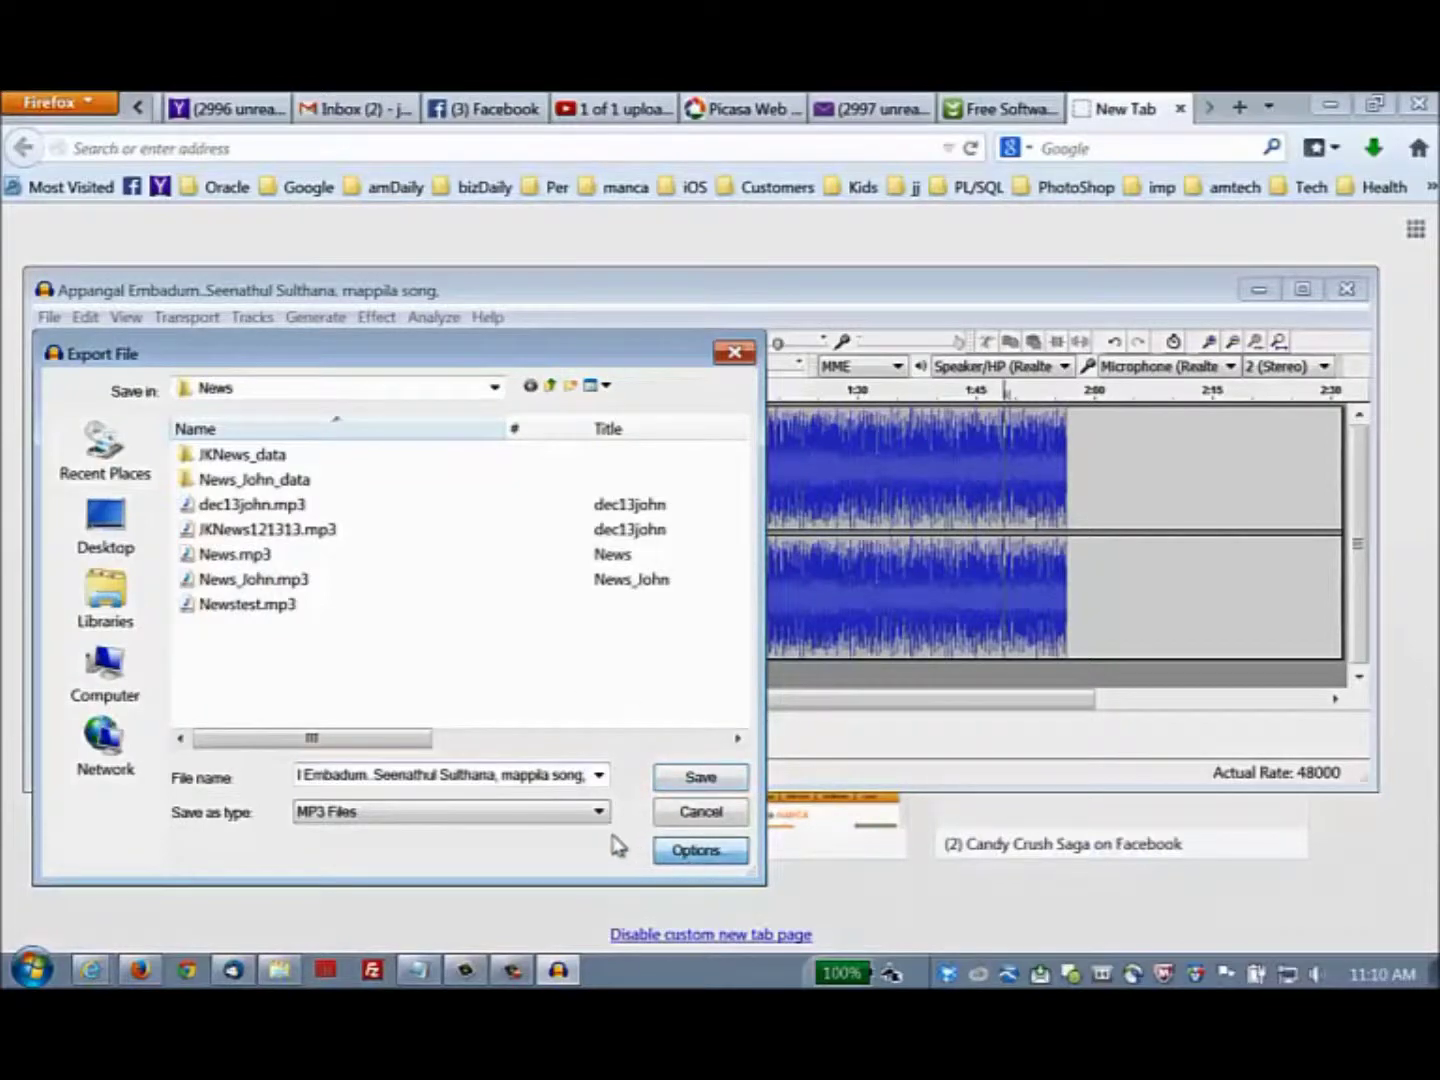
pyautogui.click(700, 815)
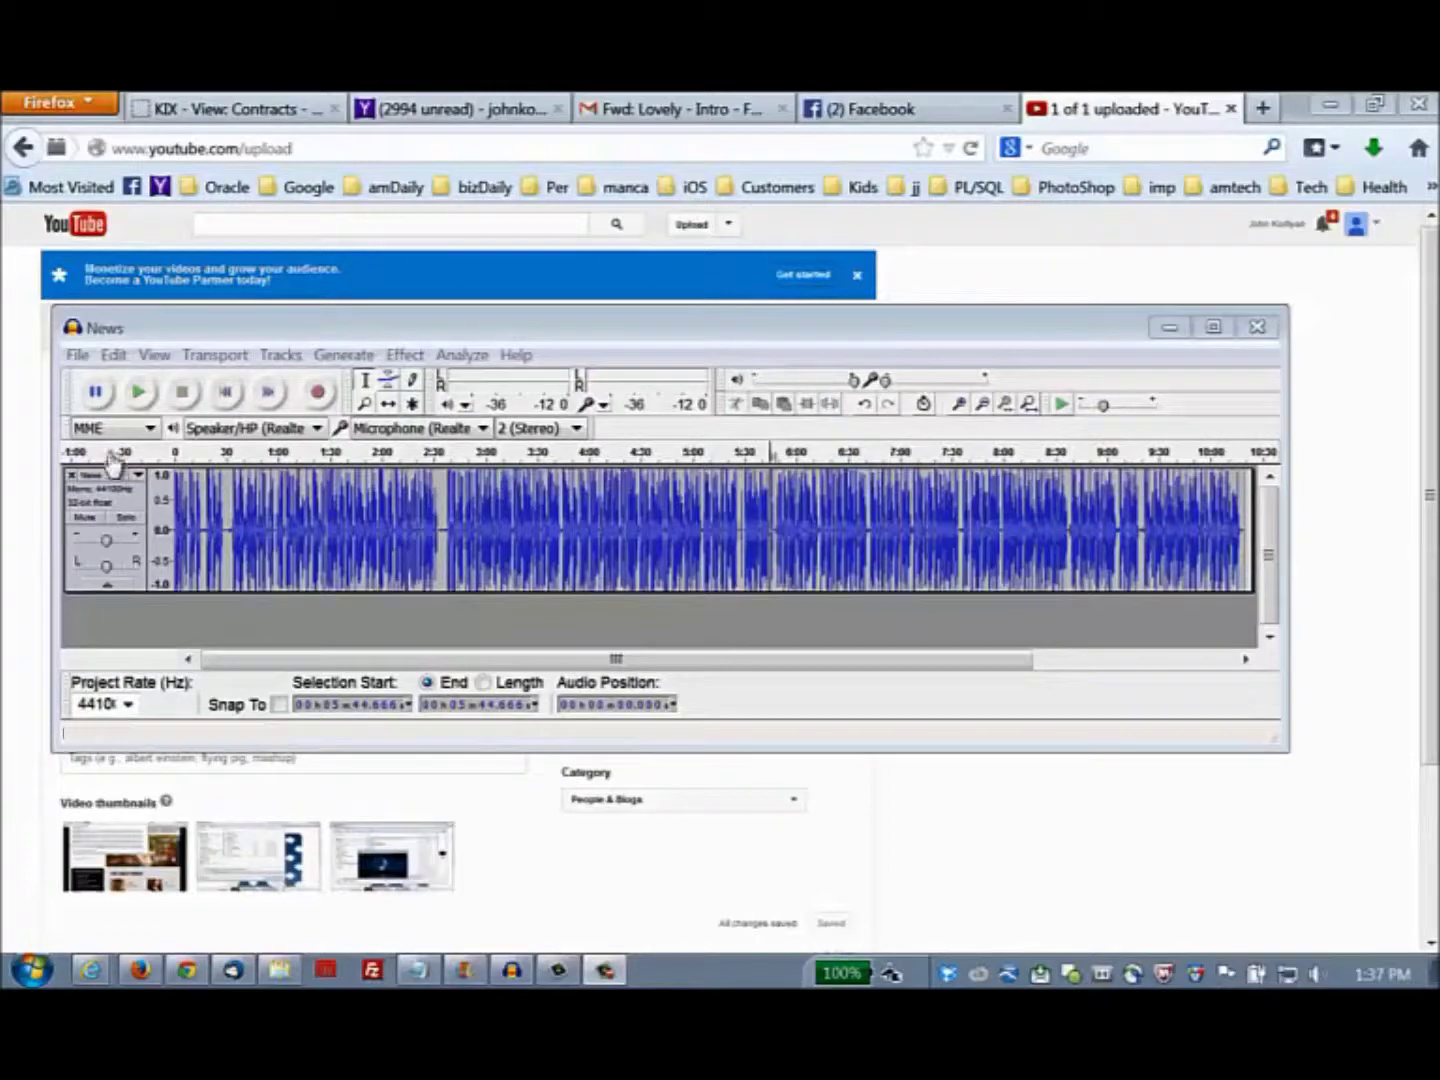
# - Look through the menus of the News project and zoom in one level around the cursor
pyautogui.click(76, 355)
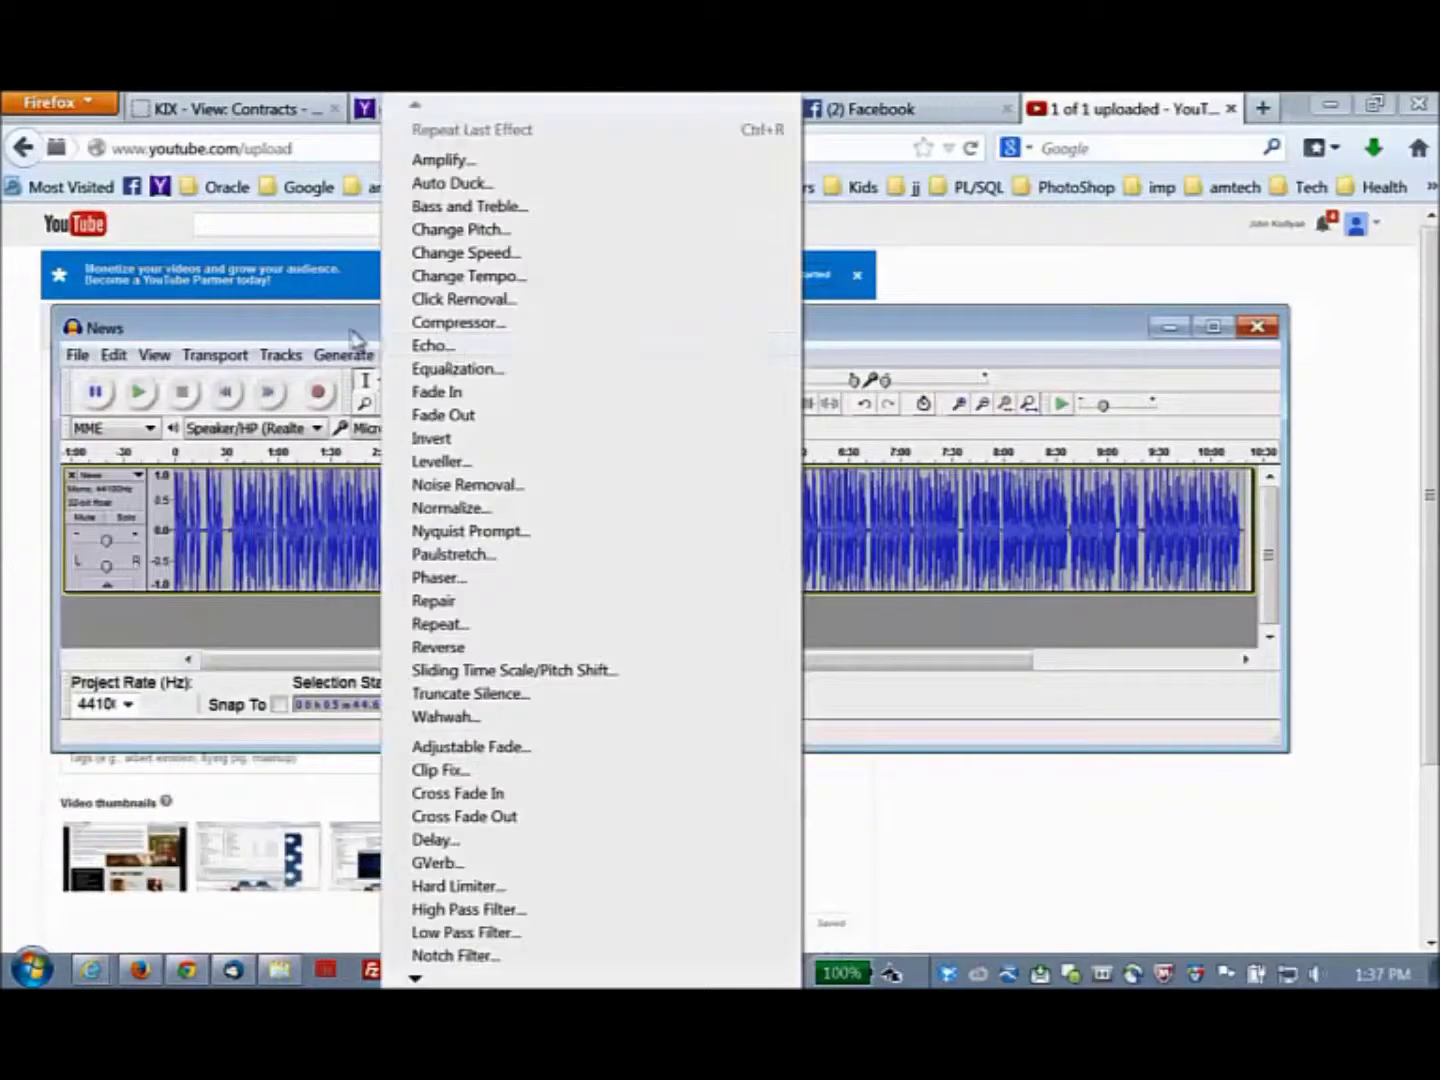
pyautogui.click(345, 337)
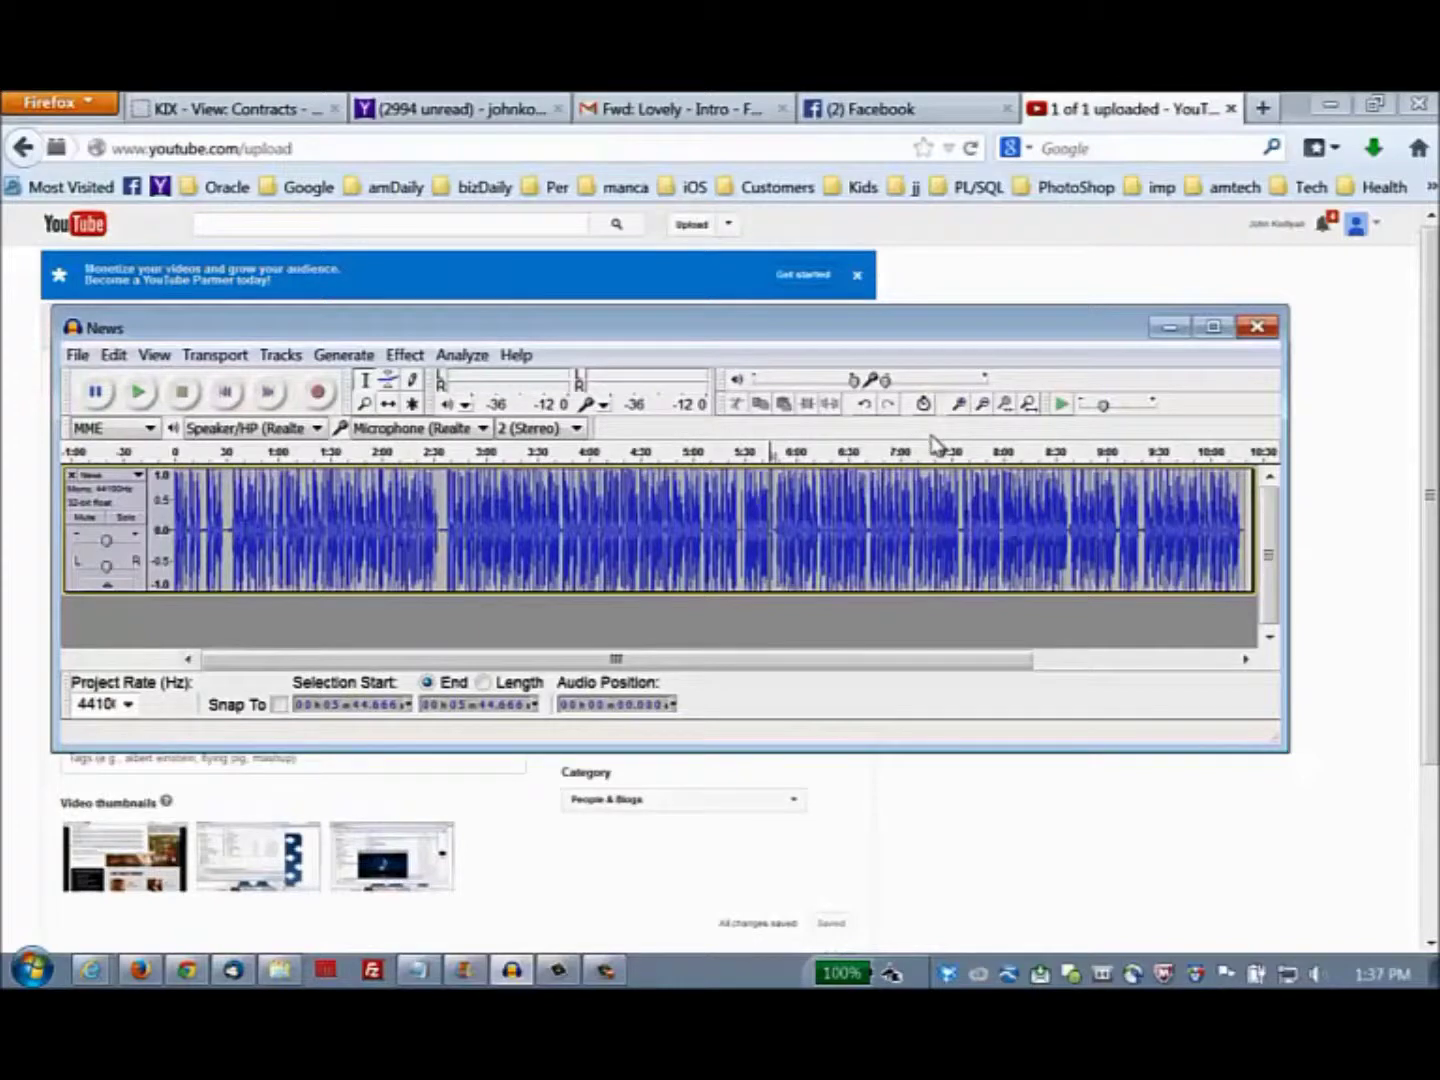
pyautogui.click(962, 409)
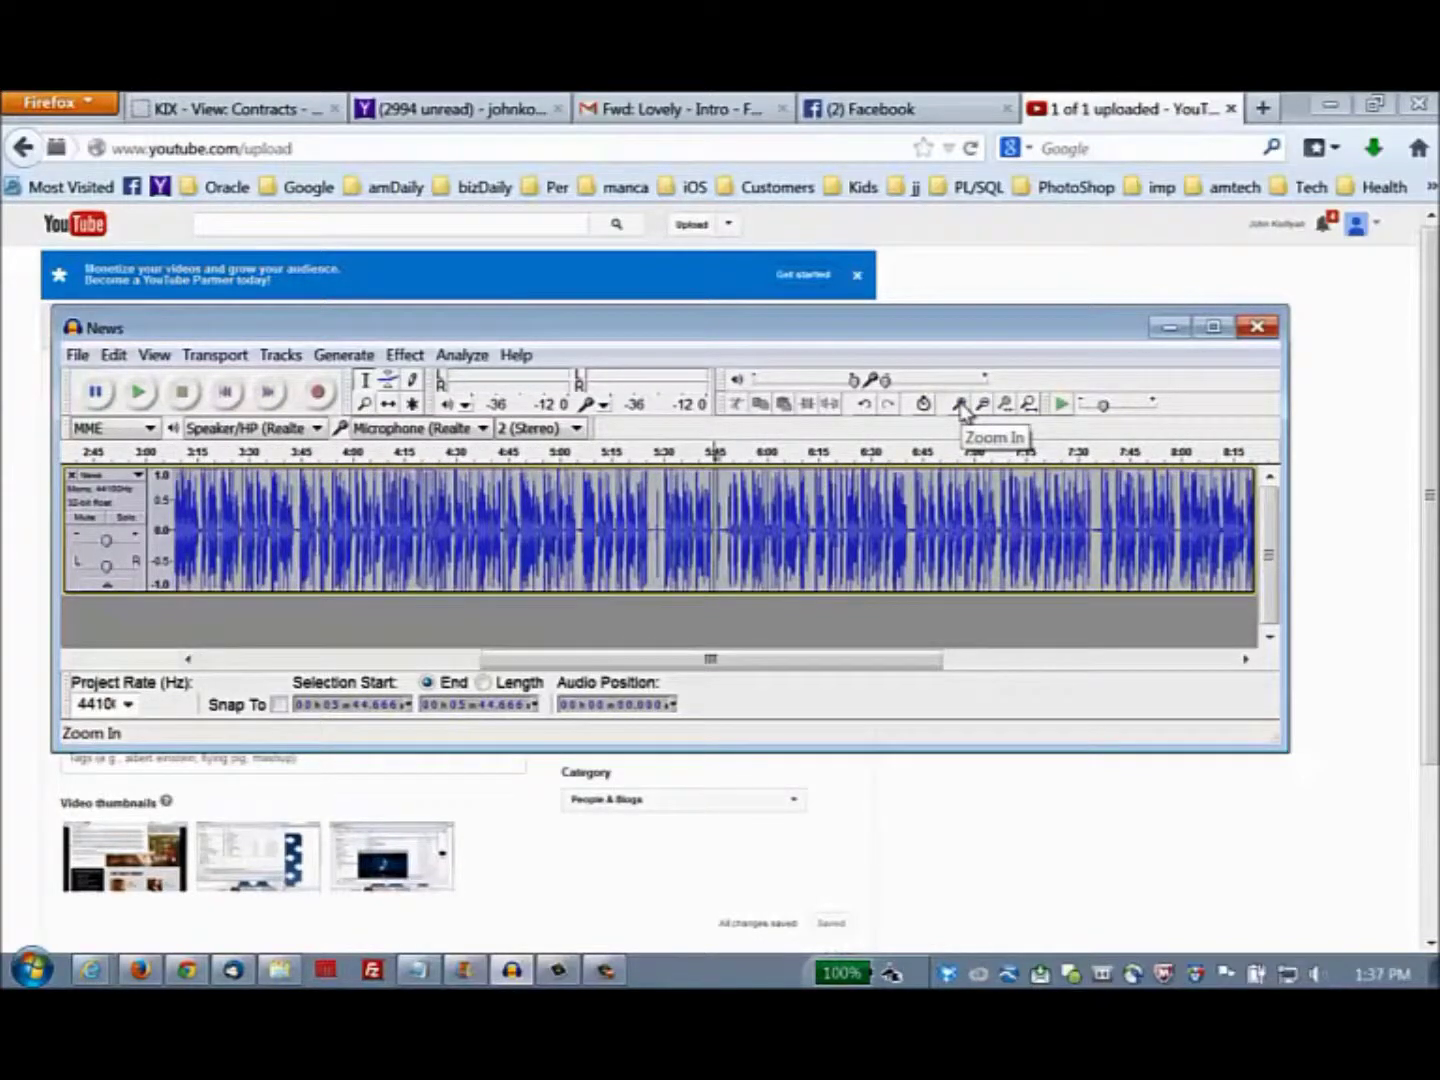
# - Zoom out two levels and fit the whole News project in the window
pyautogui.click(983, 406)
pyautogui.click(984, 406)
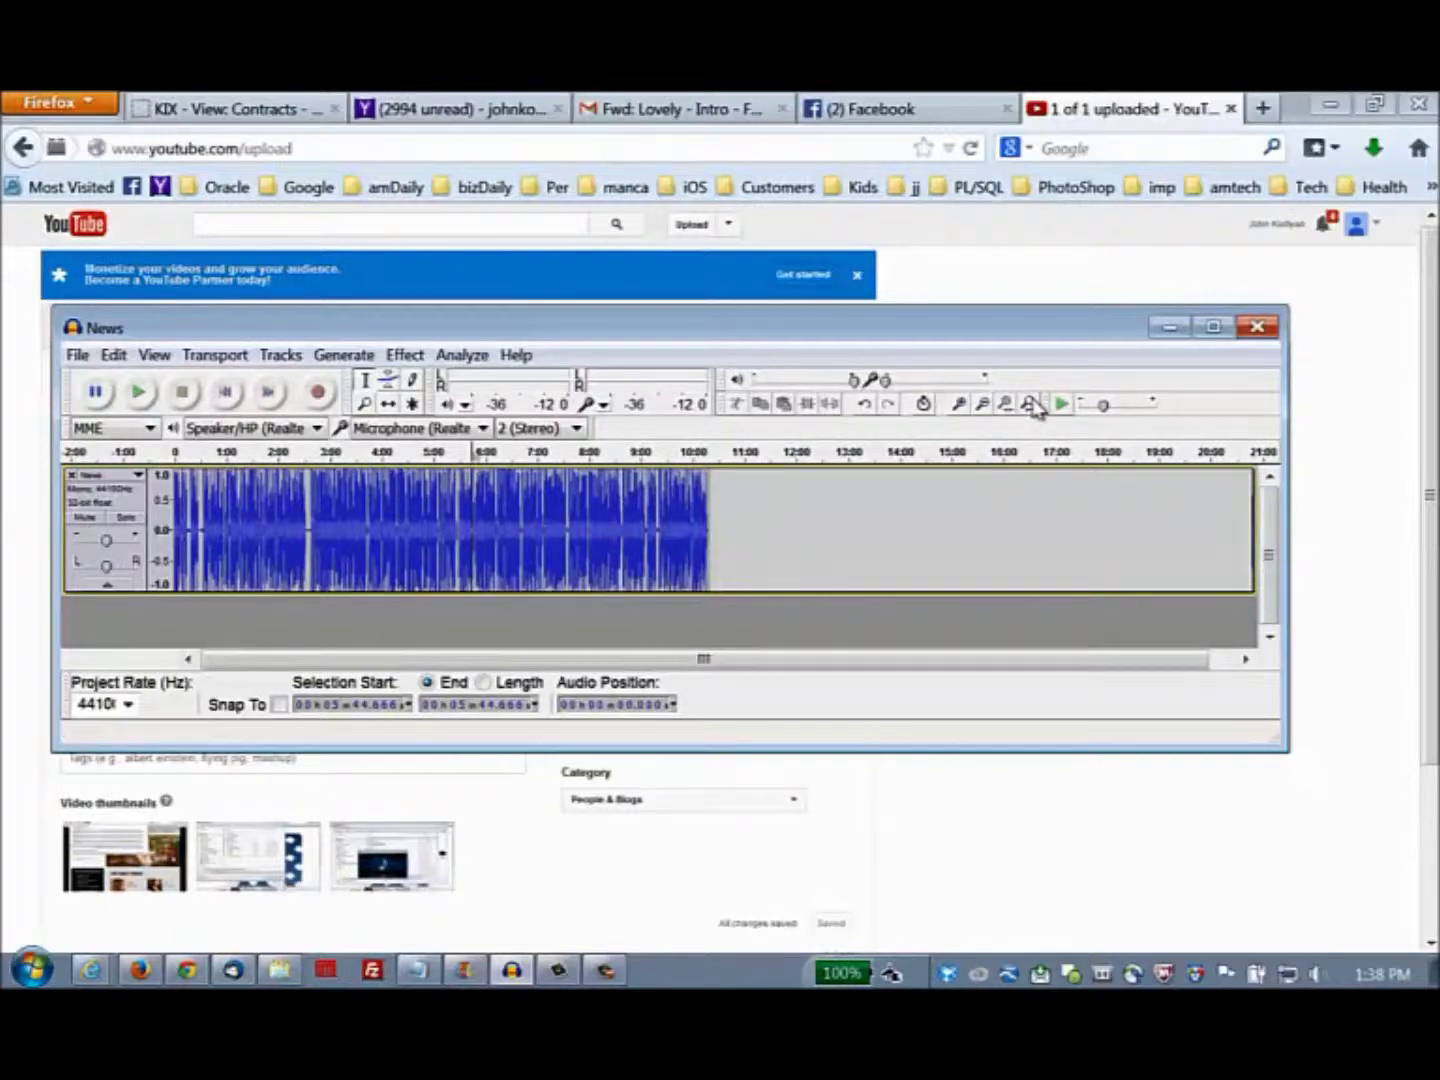
pyautogui.click(1030, 404)
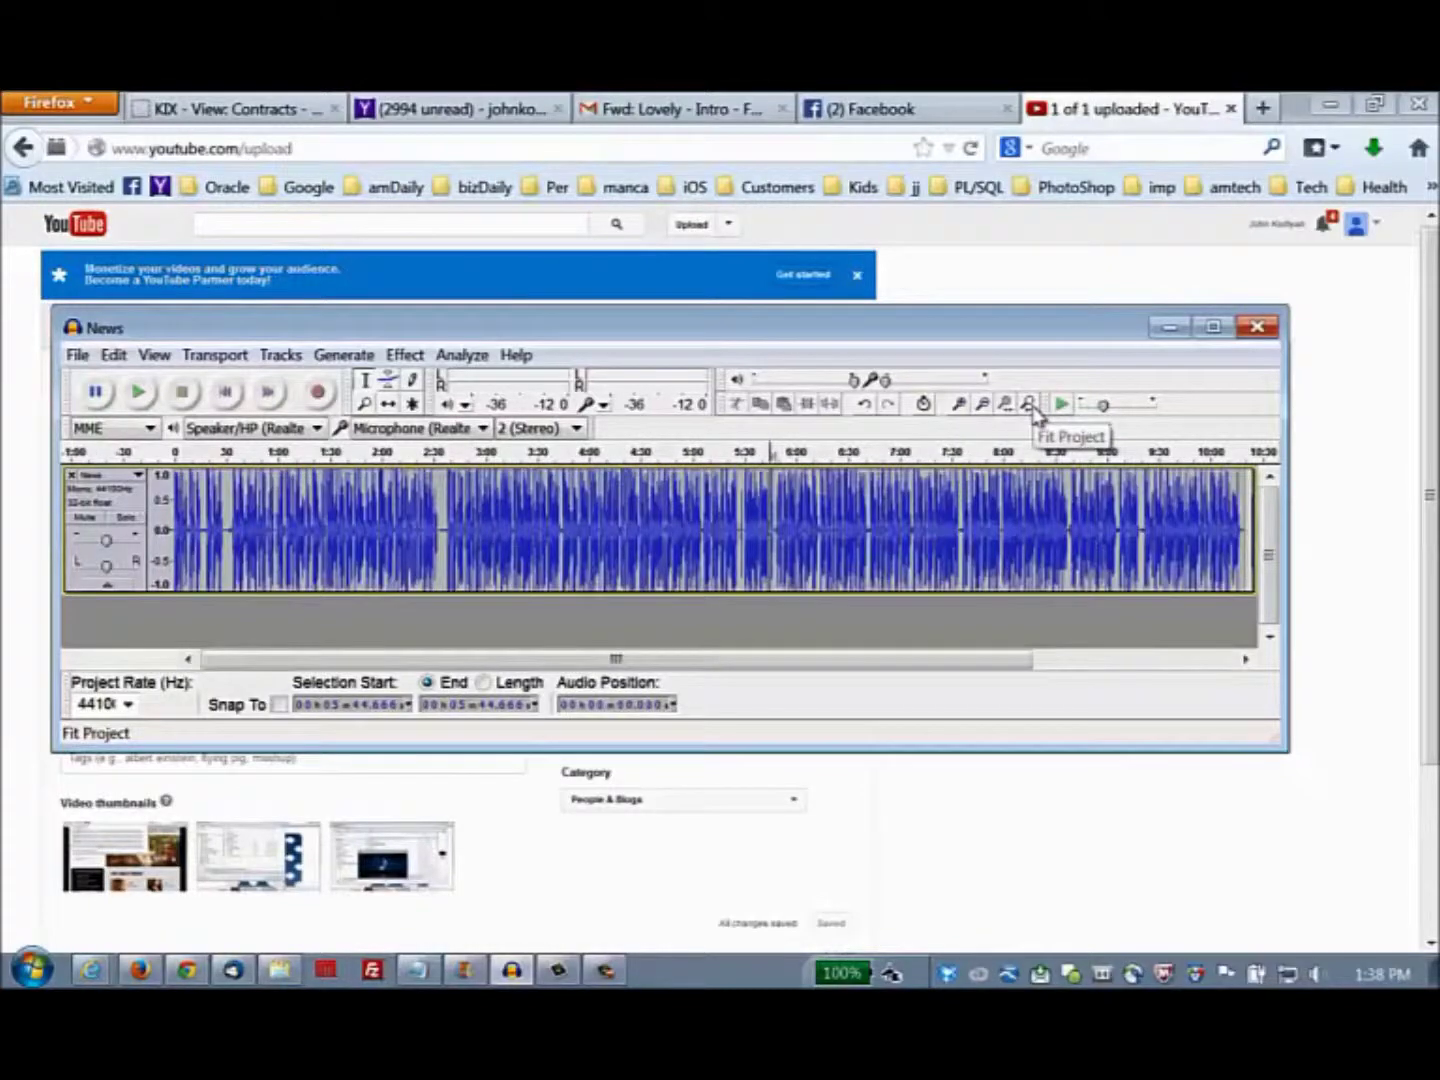
# - Export the project to the News folder as an MP3 file named News2
pyautogui.click(77, 356)
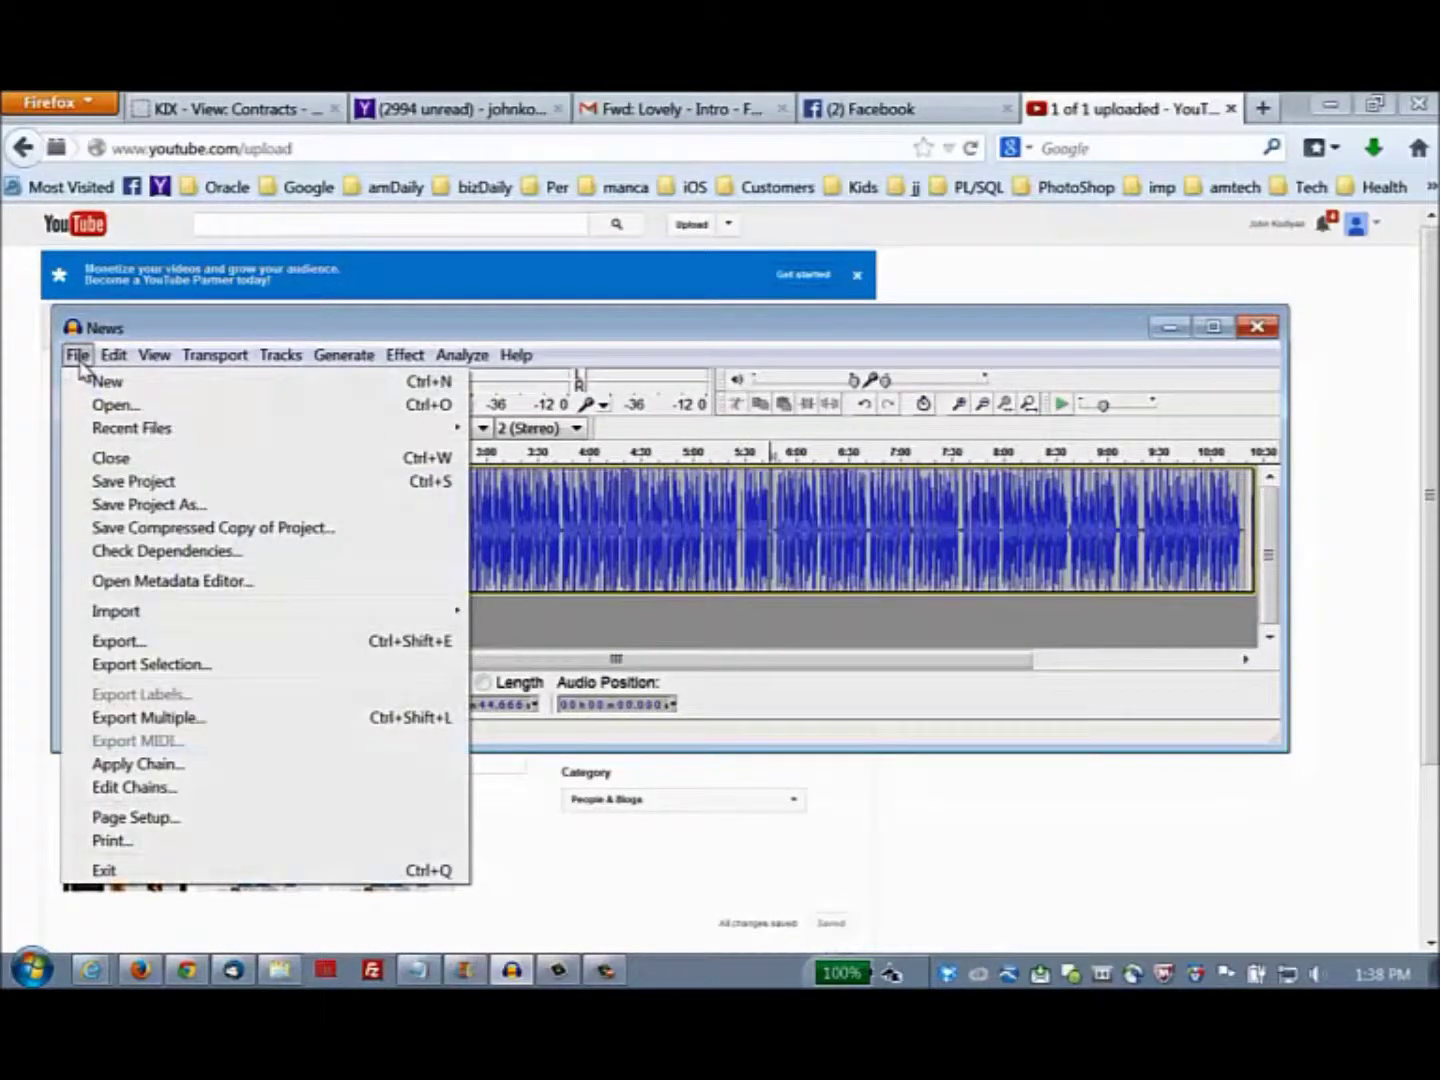
pyautogui.click(540, 614)
pyautogui.click(78, 356)
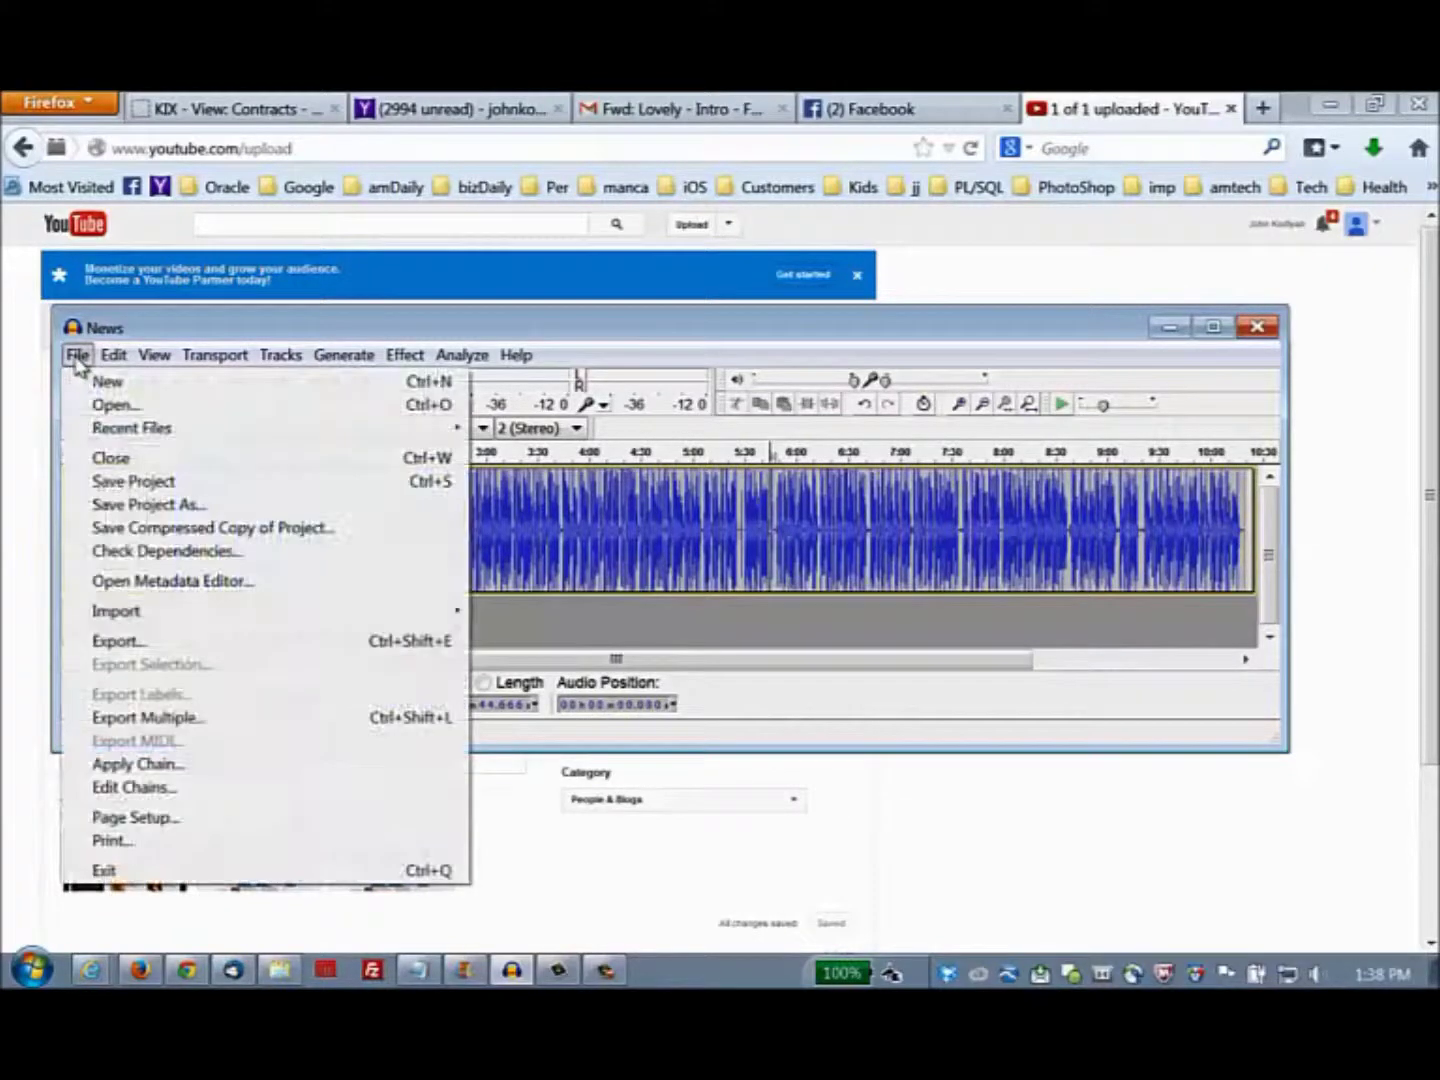
pyautogui.click(111, 644)
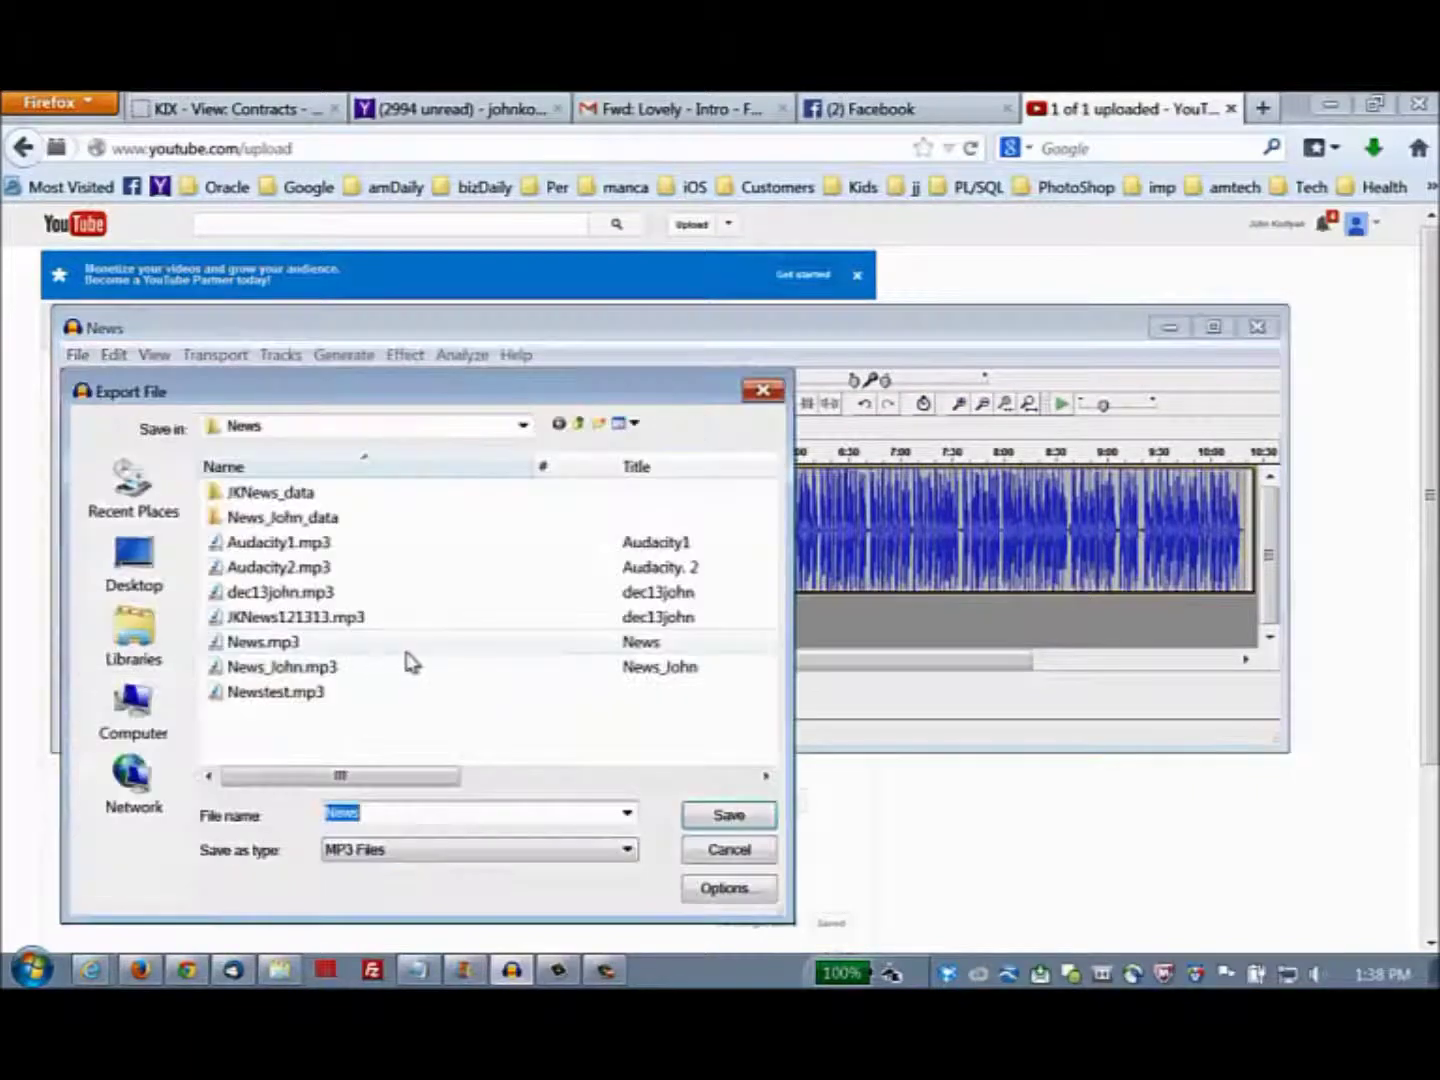
pyautogui.click(380, 812)
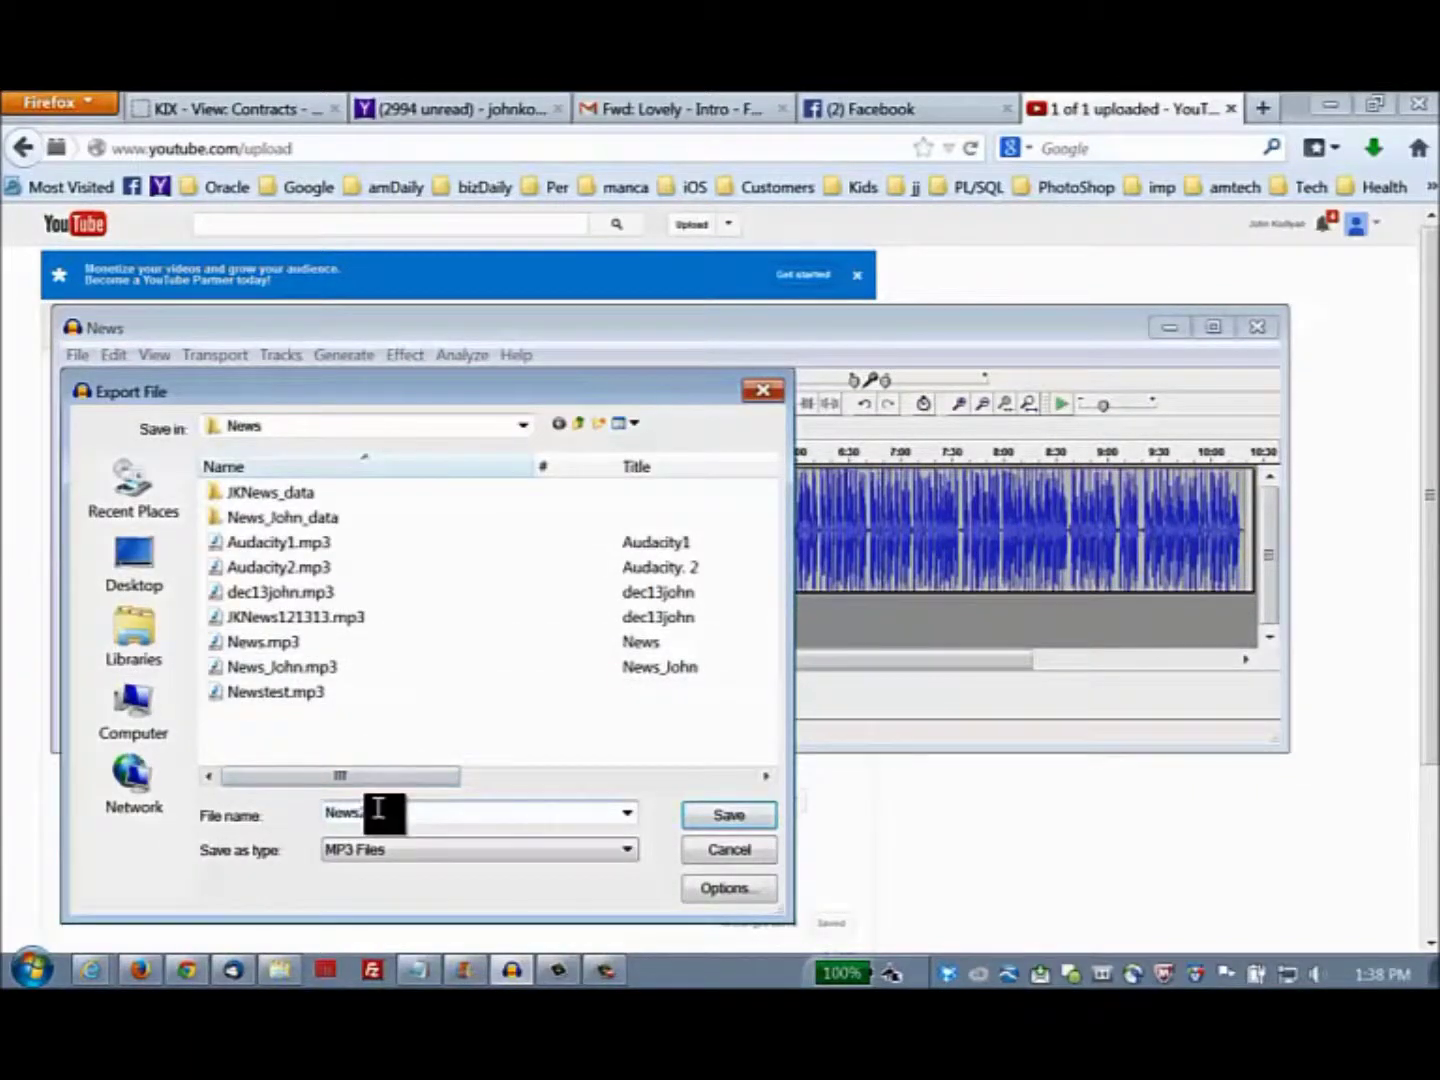
pyautogui.click(364, 851)
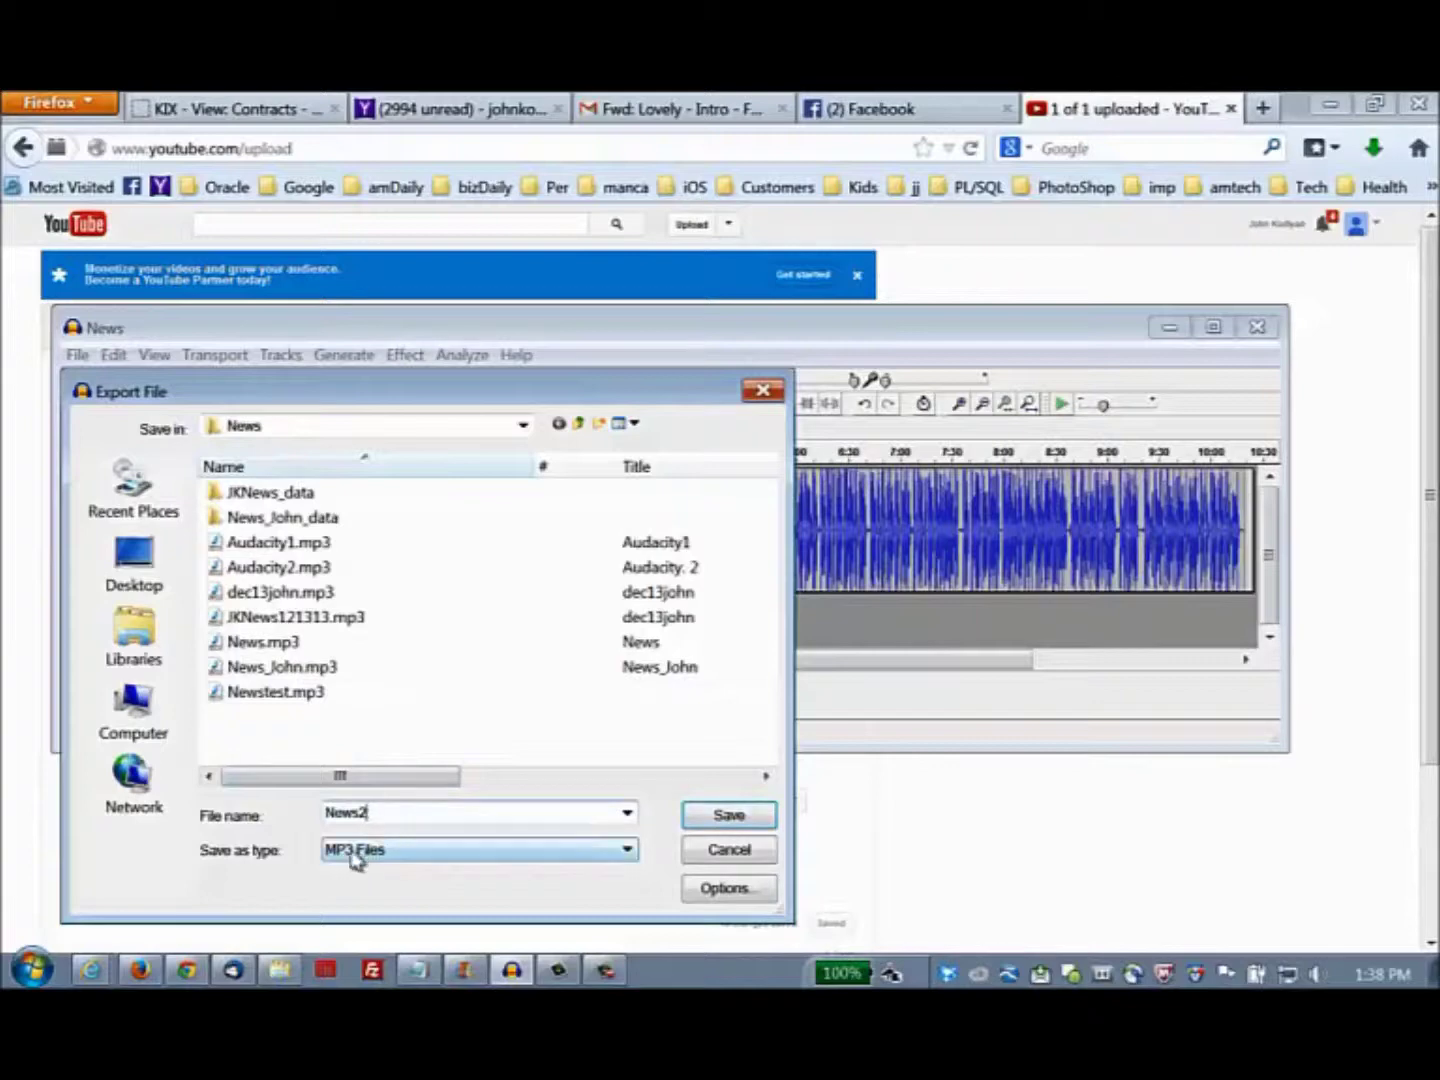
pyautogui.click(706, 823)
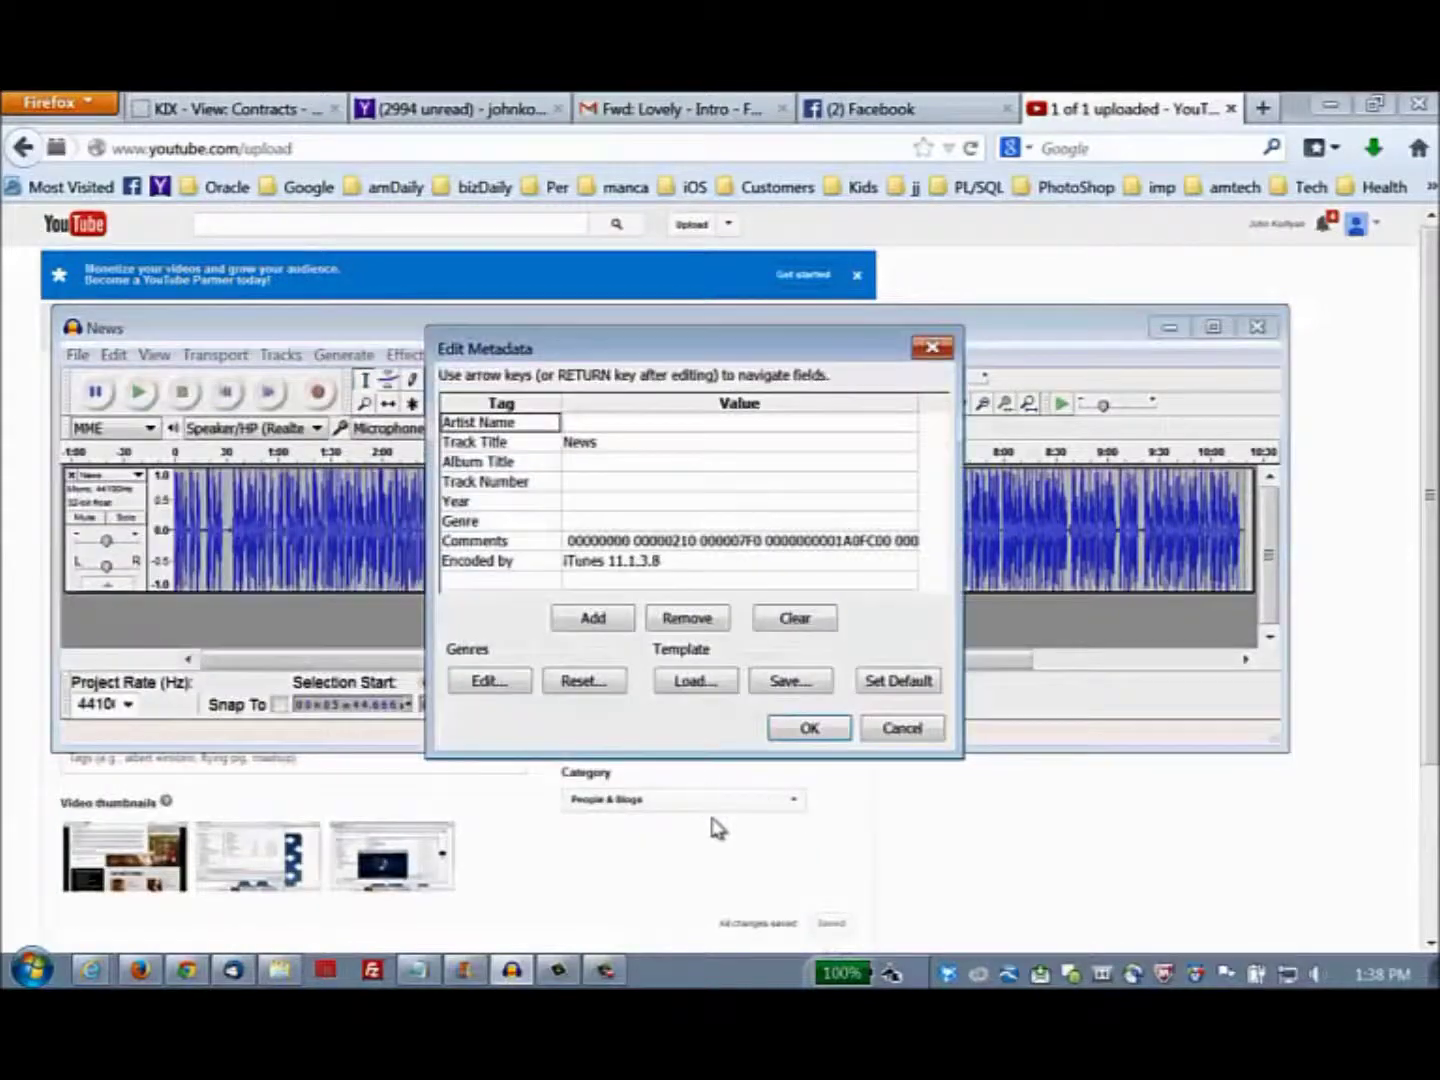
# - Review the artist name, track title and album title tags, and accept the metadata to run the export
pyautogui.moveTo(595, 348); pyautogui.dragTo(566, 368)
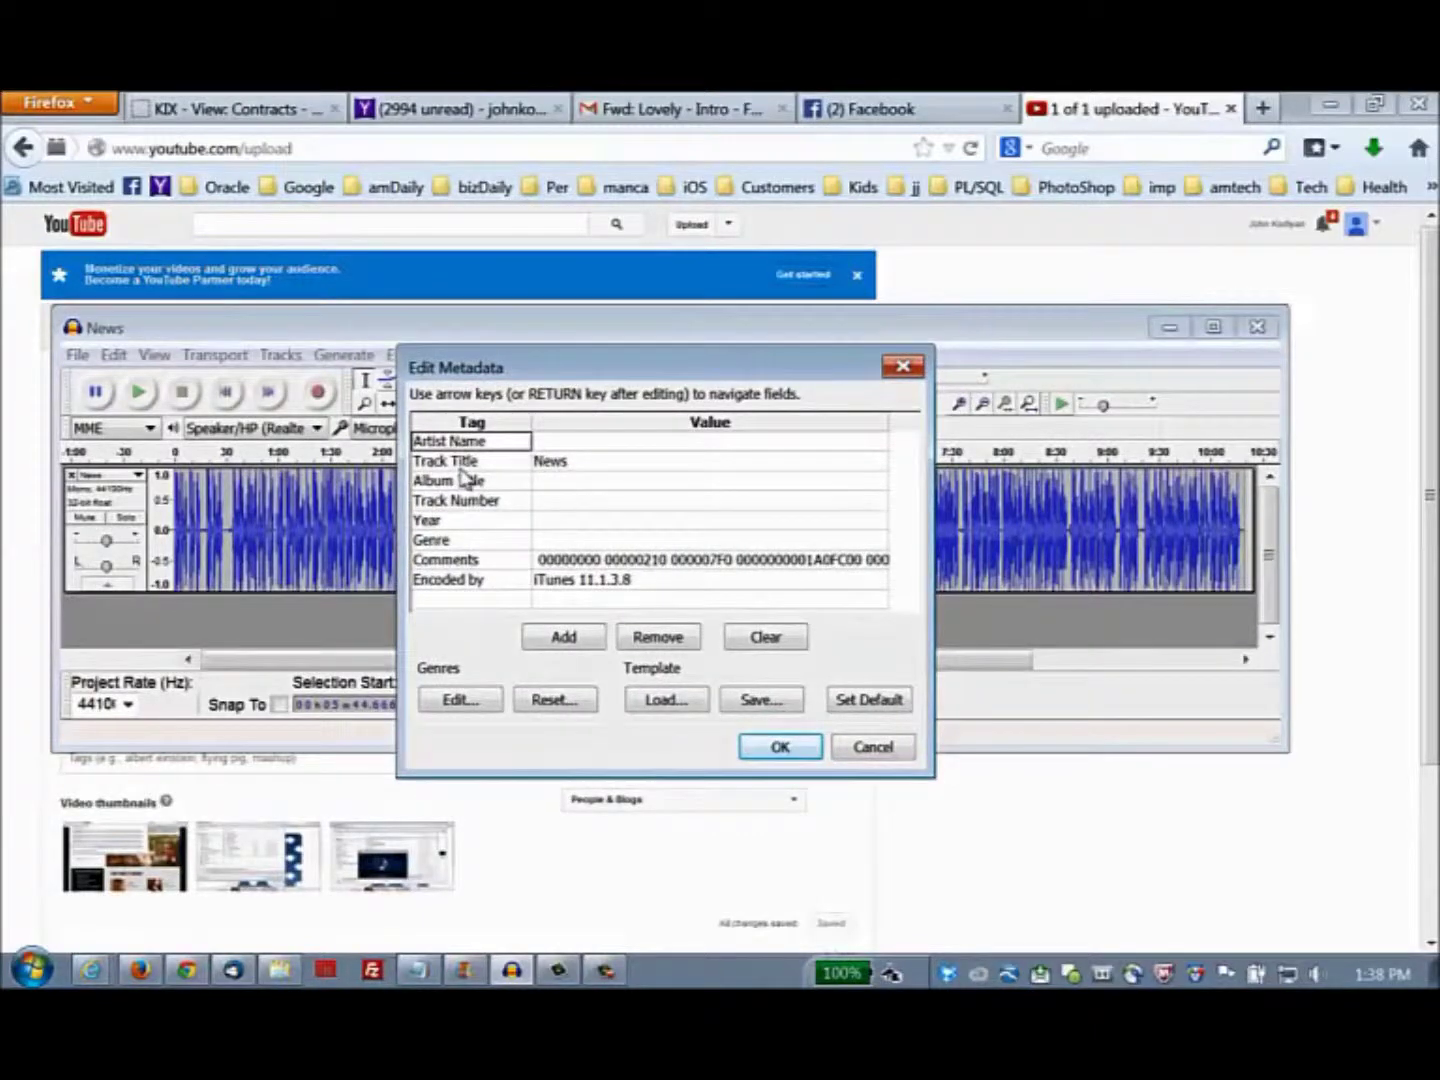
pyautogui.click(564, 443)
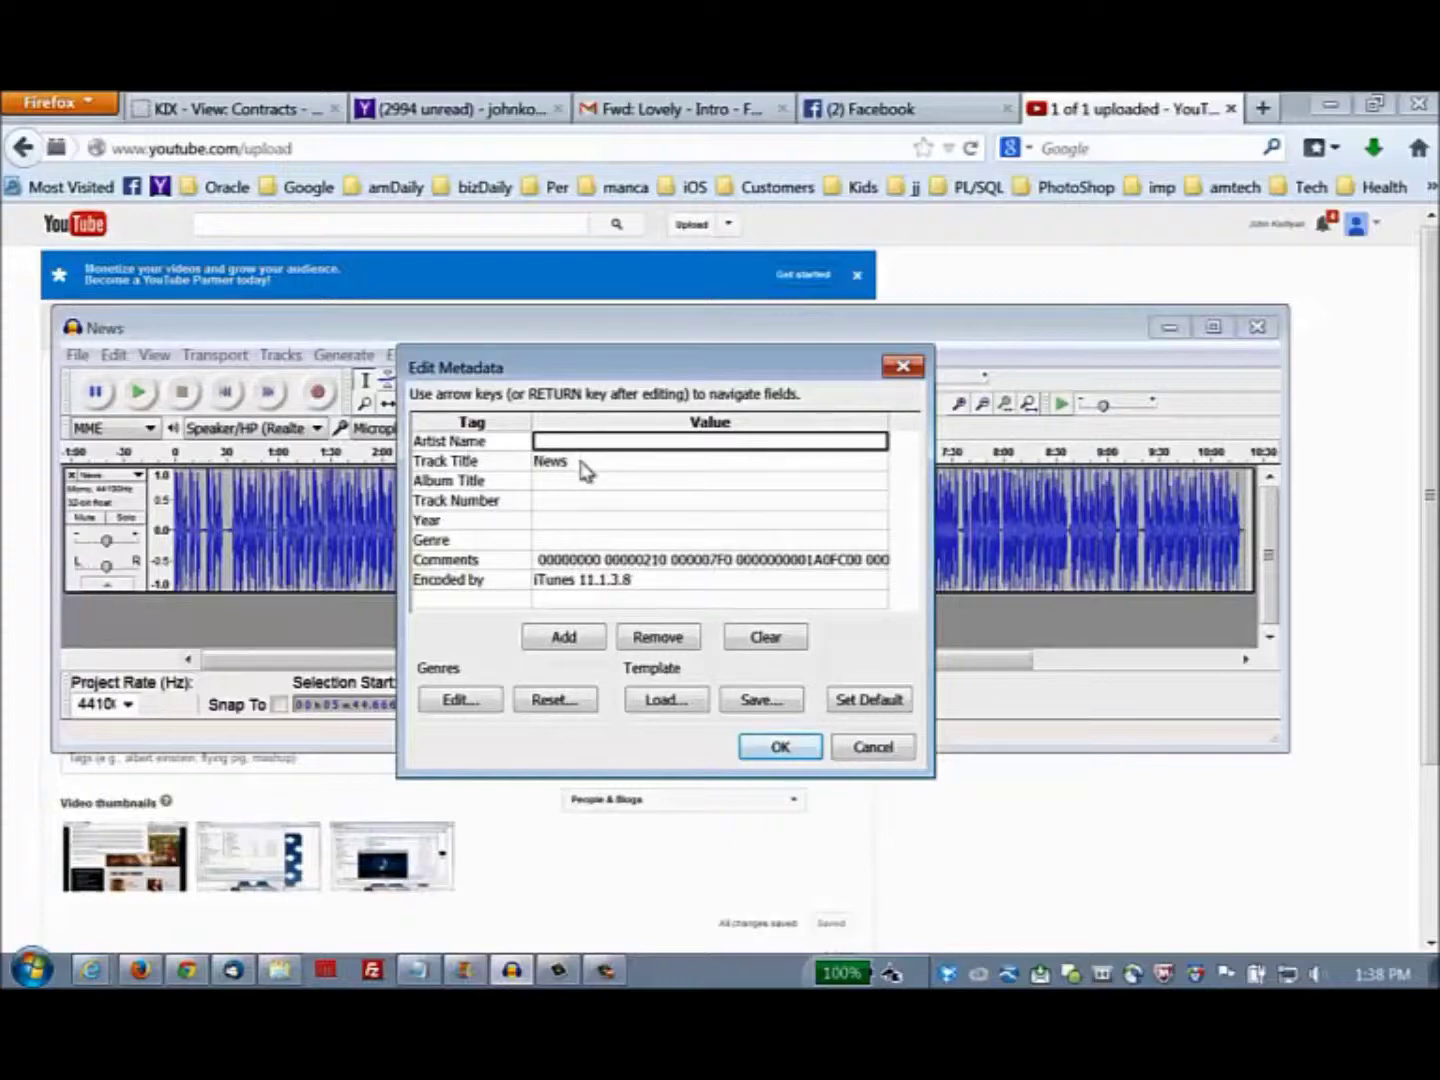
pyautogui.click(585, 464)
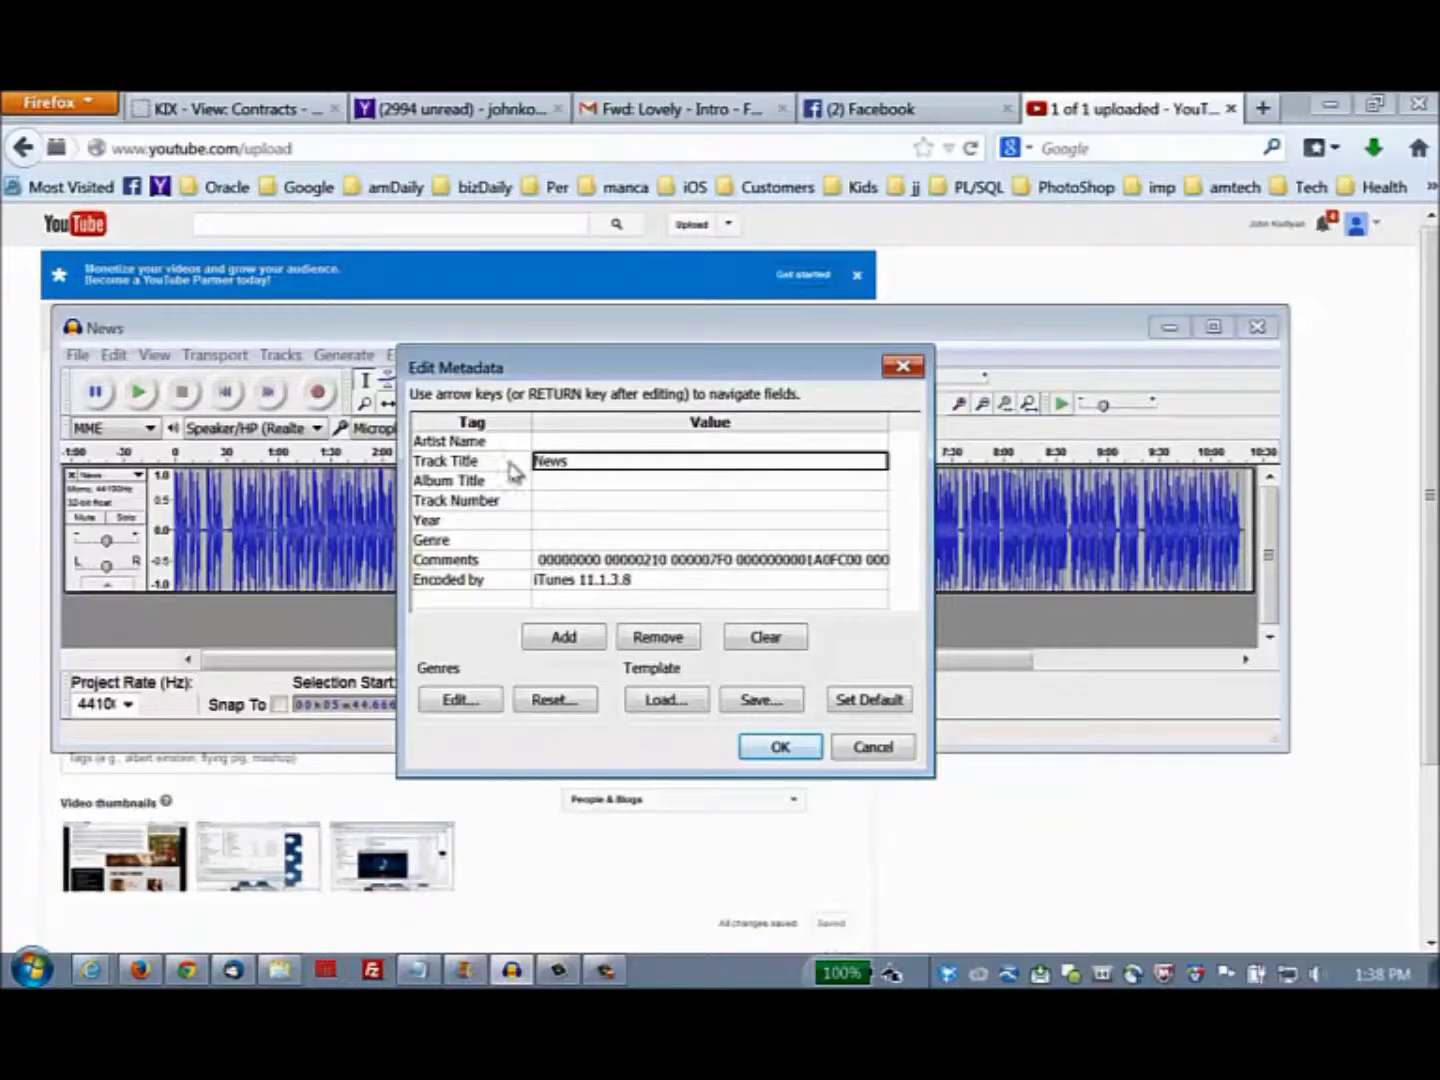
pyautogui.doubleClick(578, 466)
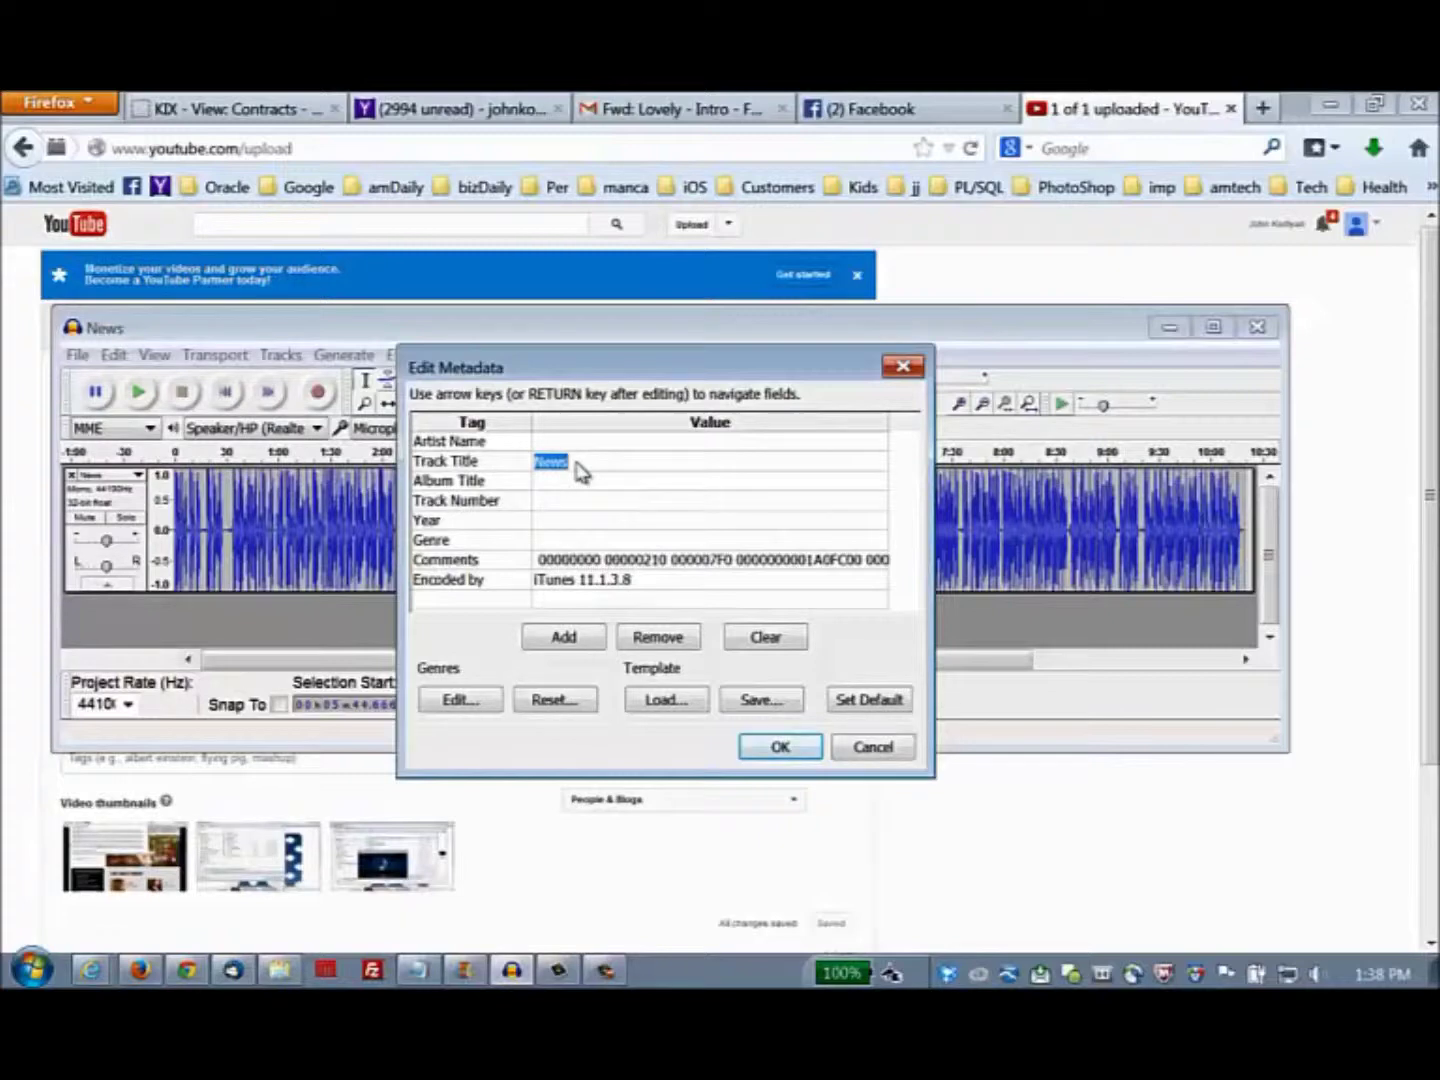
pyautogui.click(585, 490)
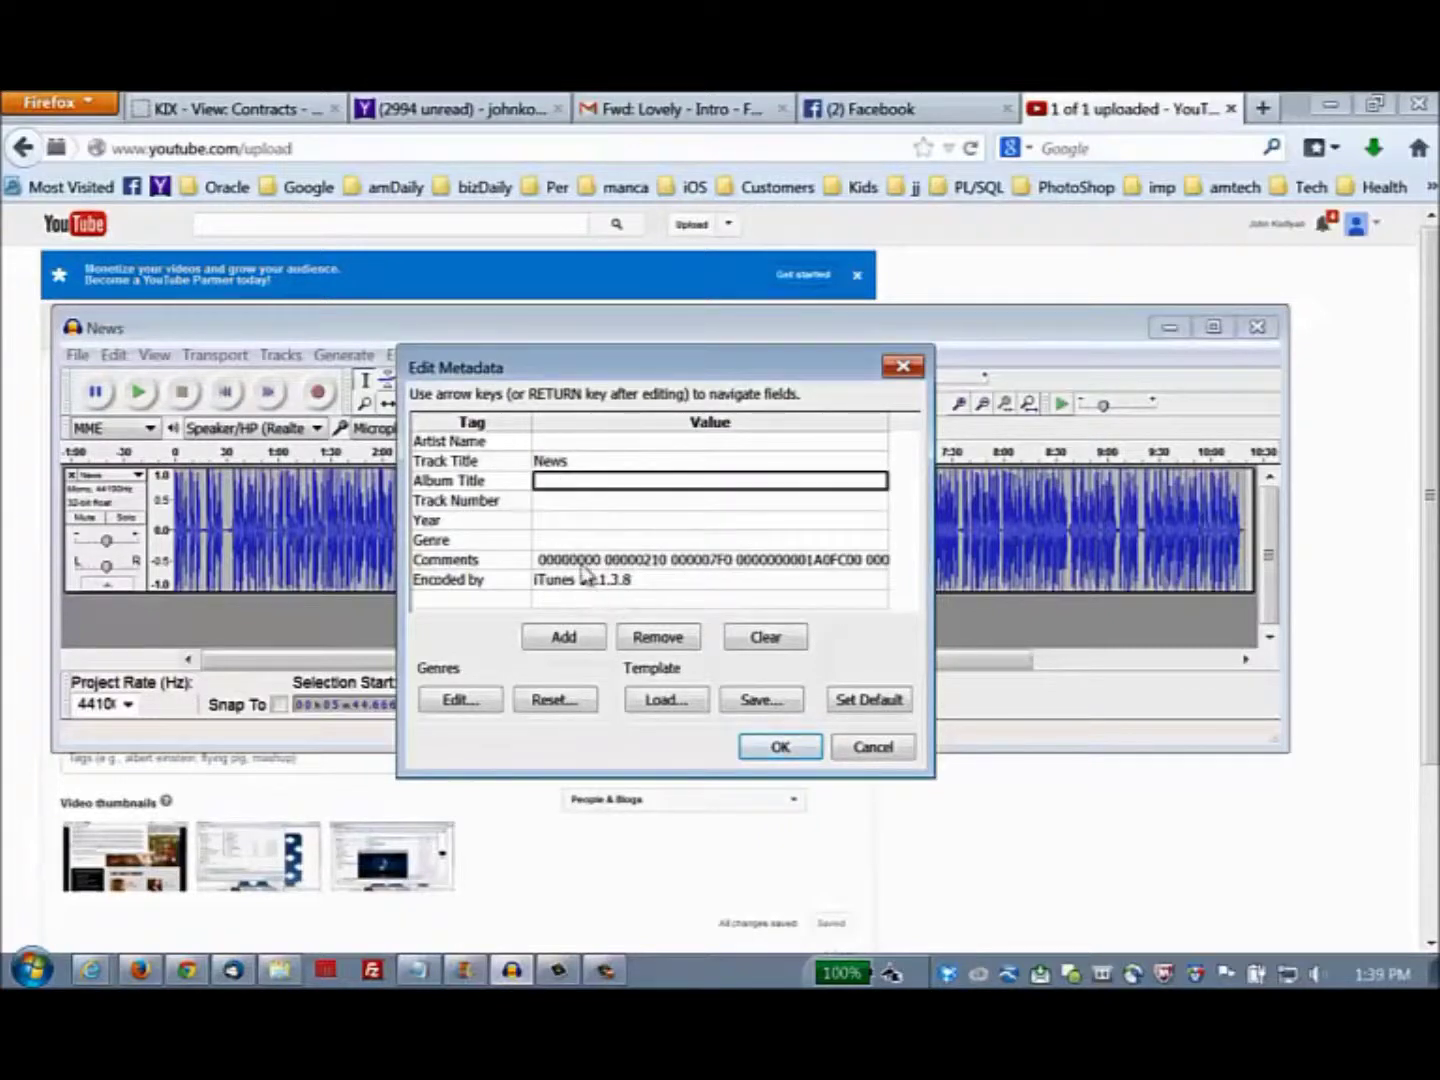
pyautogui.click(779, 750)
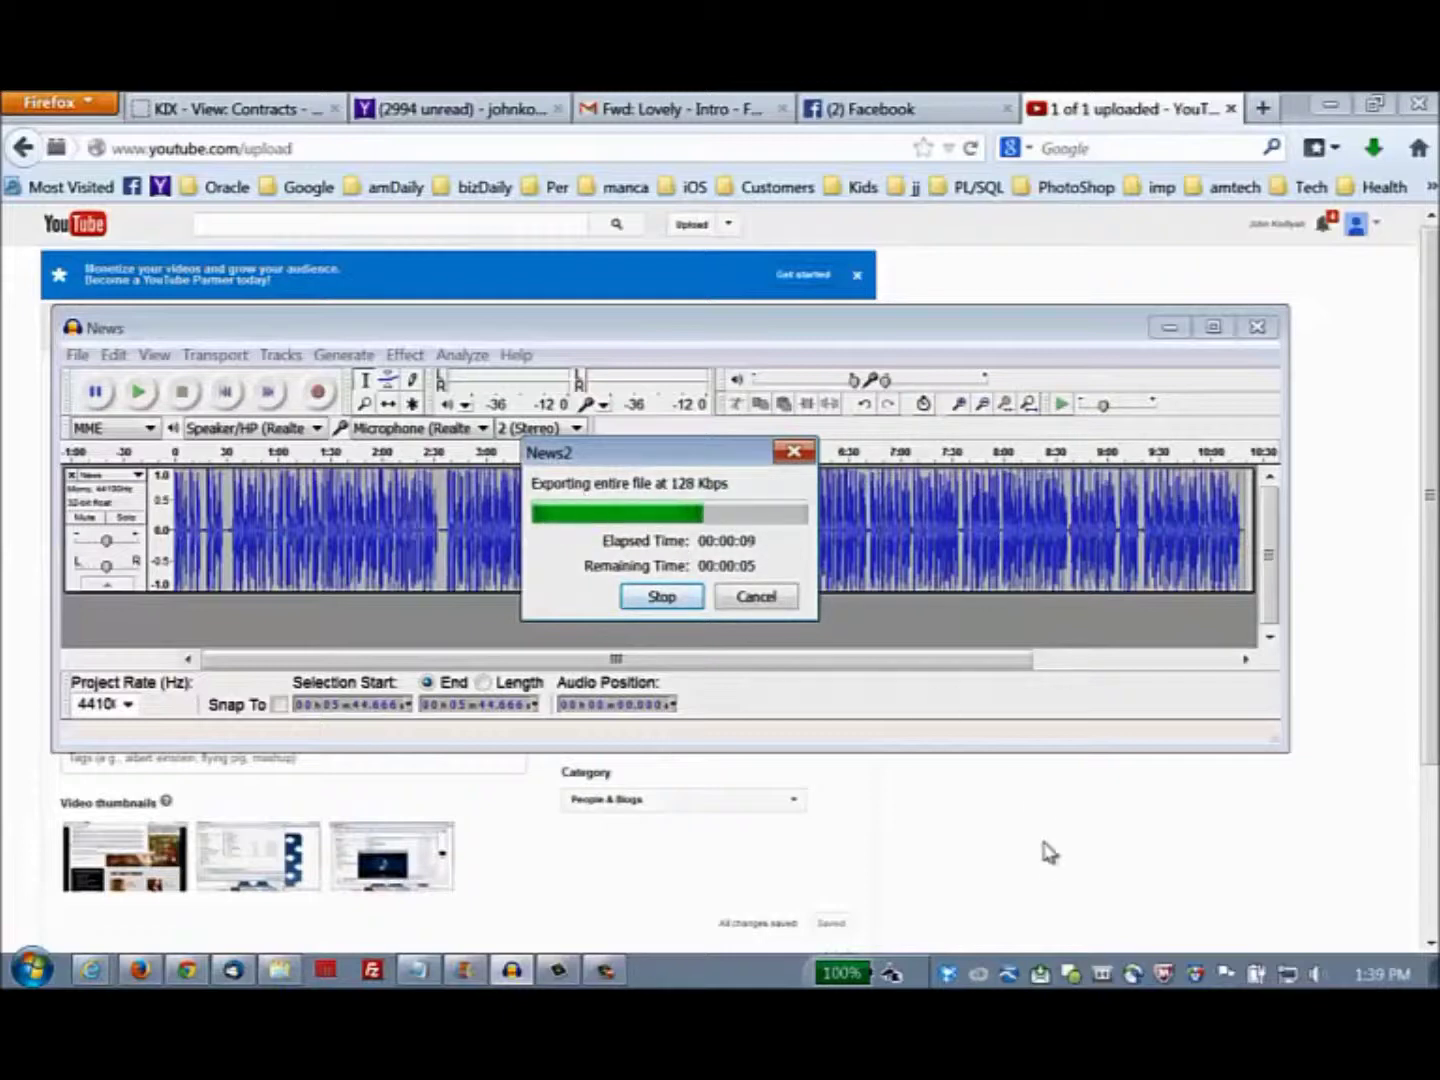
pyautogui.click(605, 970)
pyautogui.click(1404, 887)
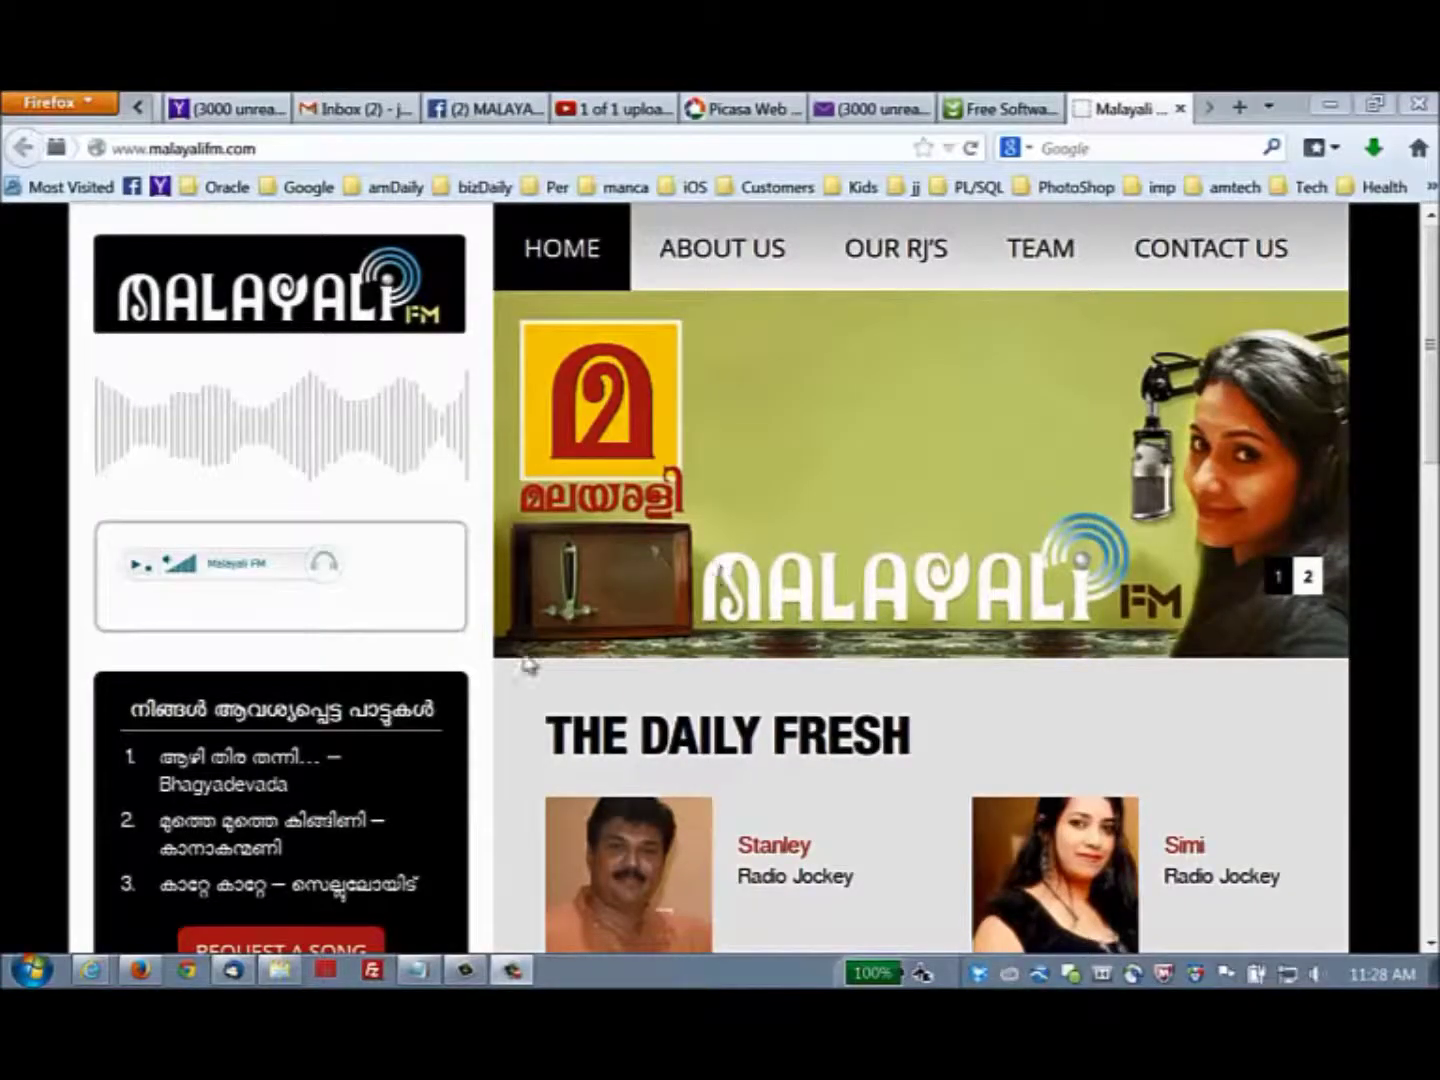
# - Start Audacity, dismiss its welcome message, and move its empty window slightly lower on the screen
pyautogui.click(36, 972)
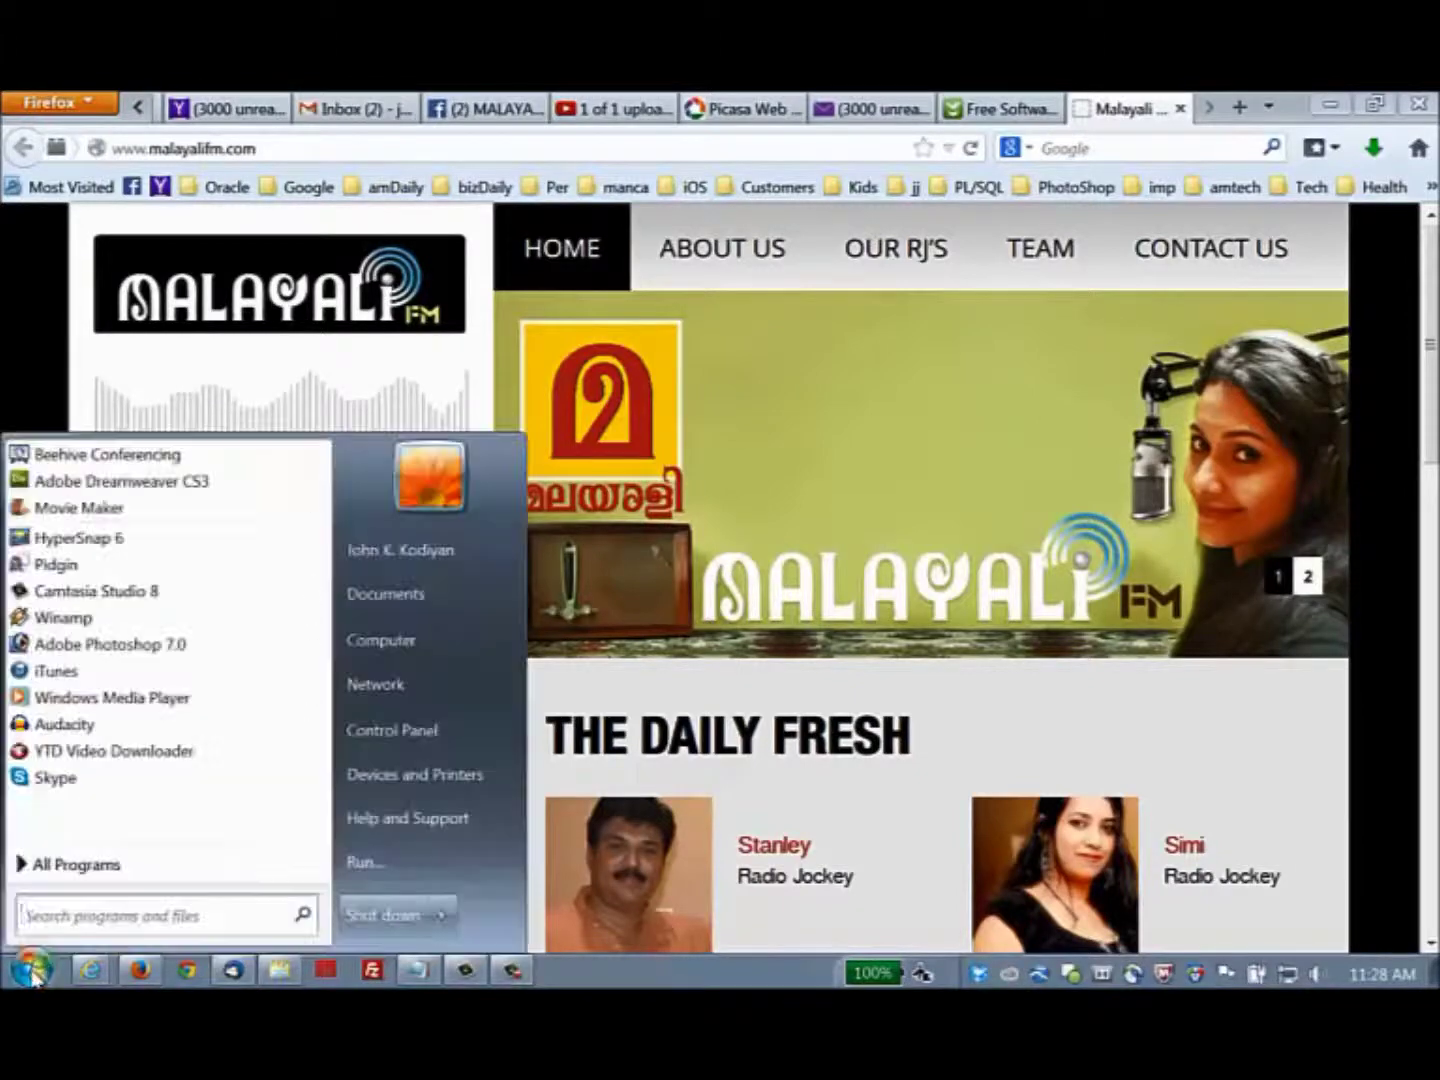
pyautogui.click(60, 725)
pyautogui.press('XF86AudioRaiseVolume')
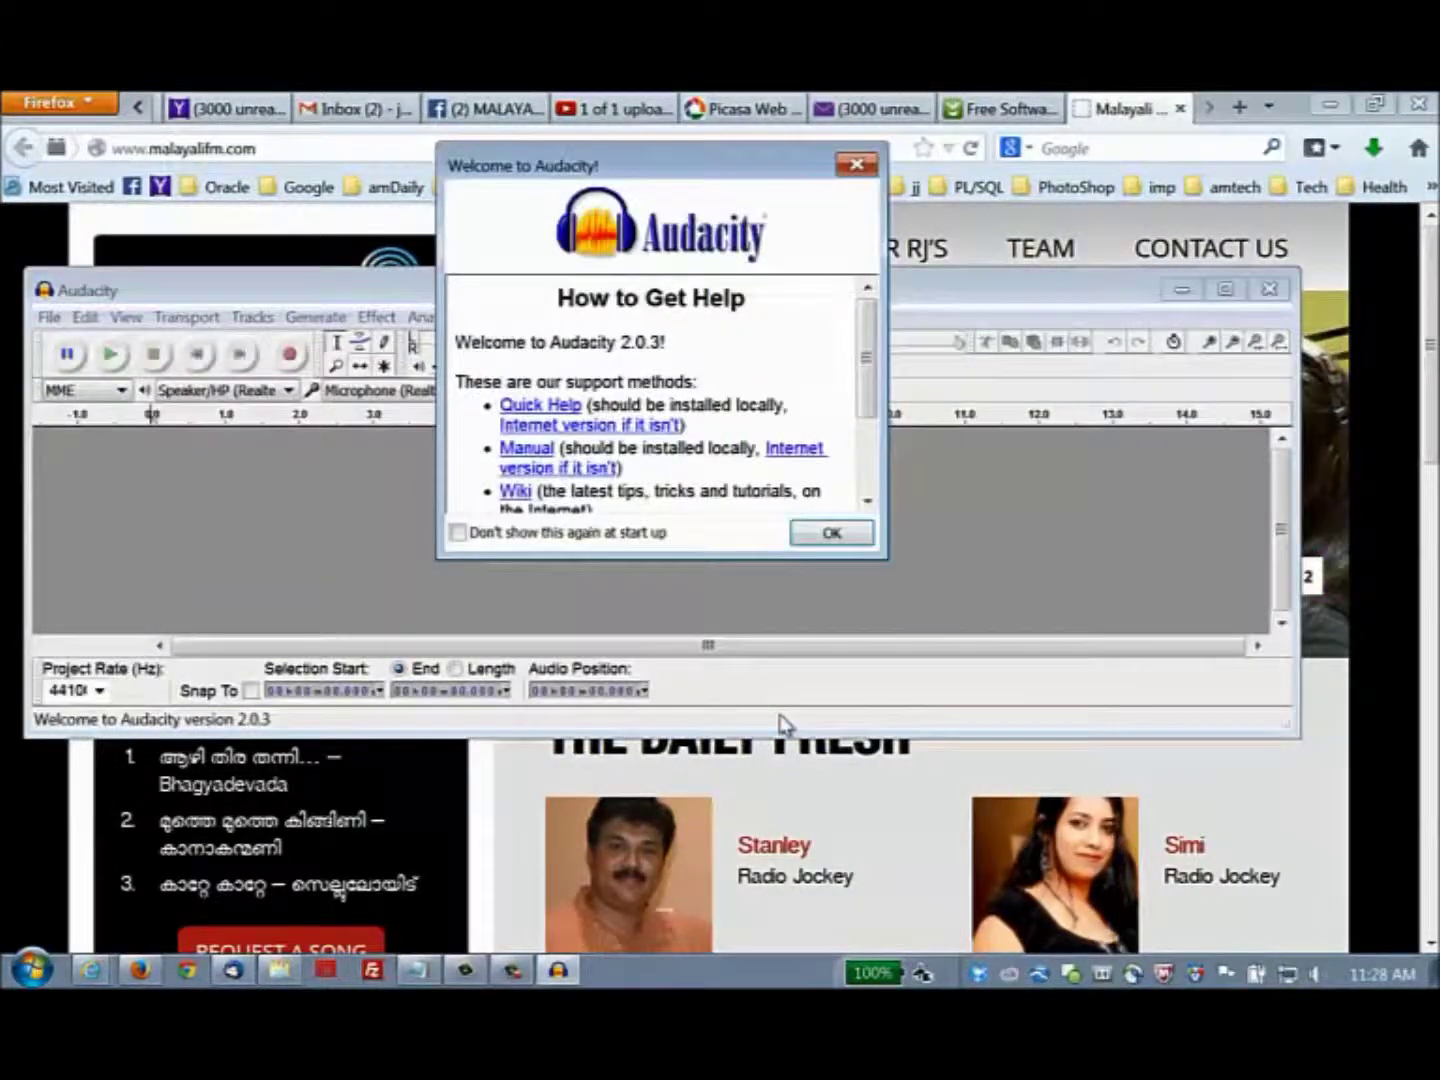
pyautogui.click(857, 167)
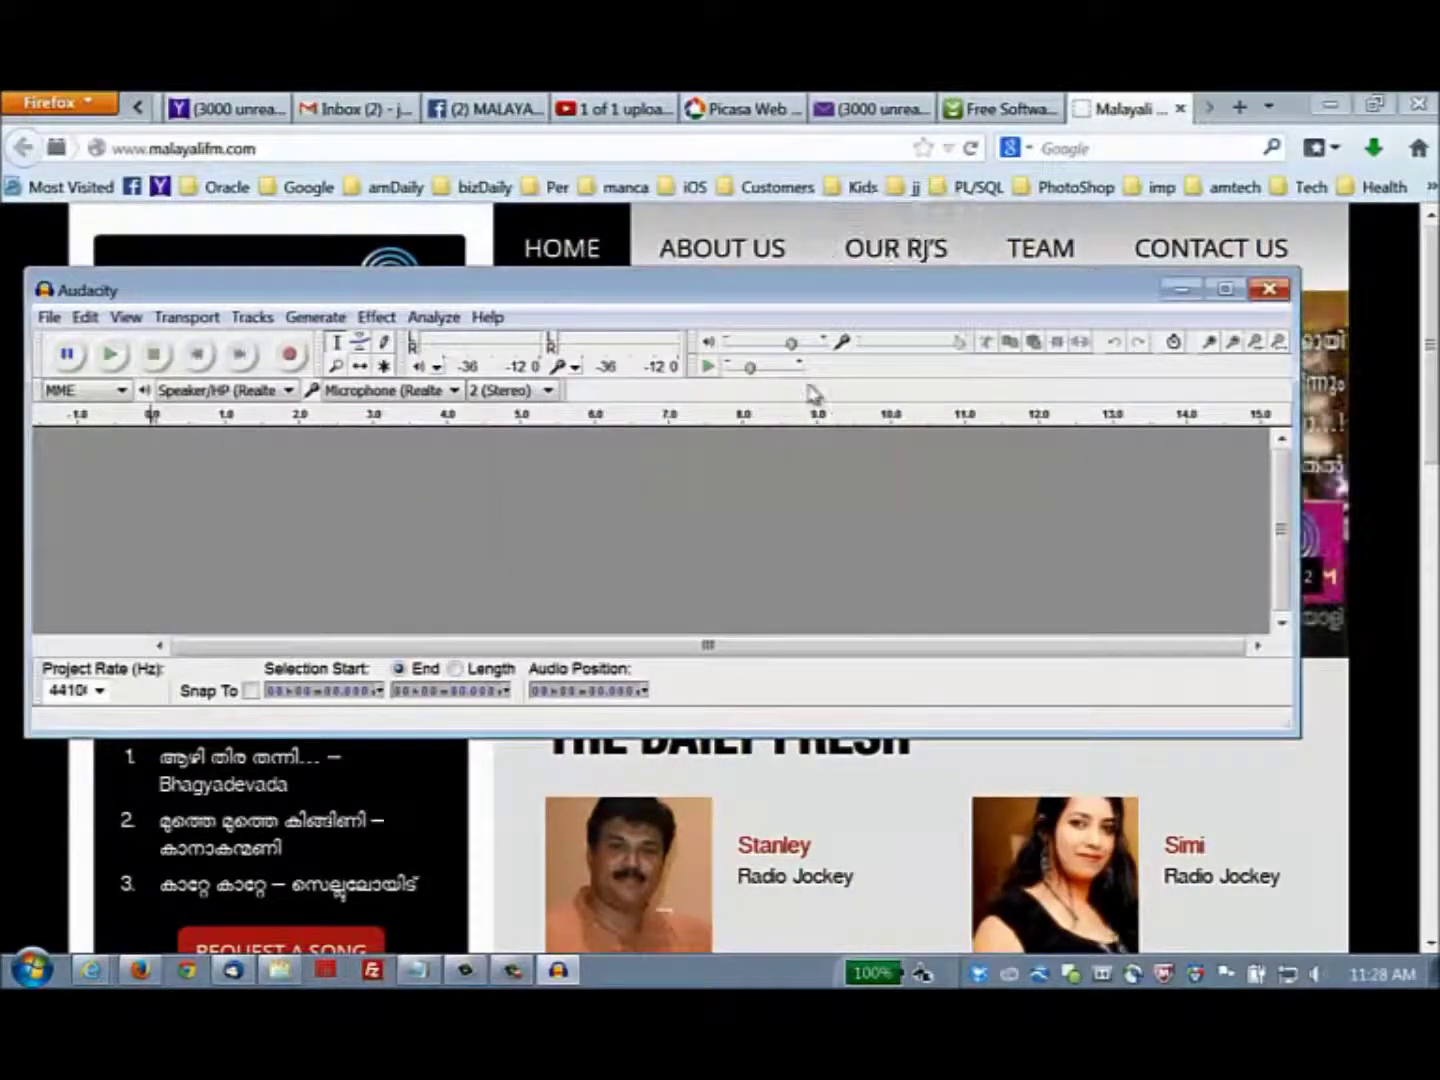
pyautogui.moveTo(762, 298); pyautogui.dragTo(789, 365)
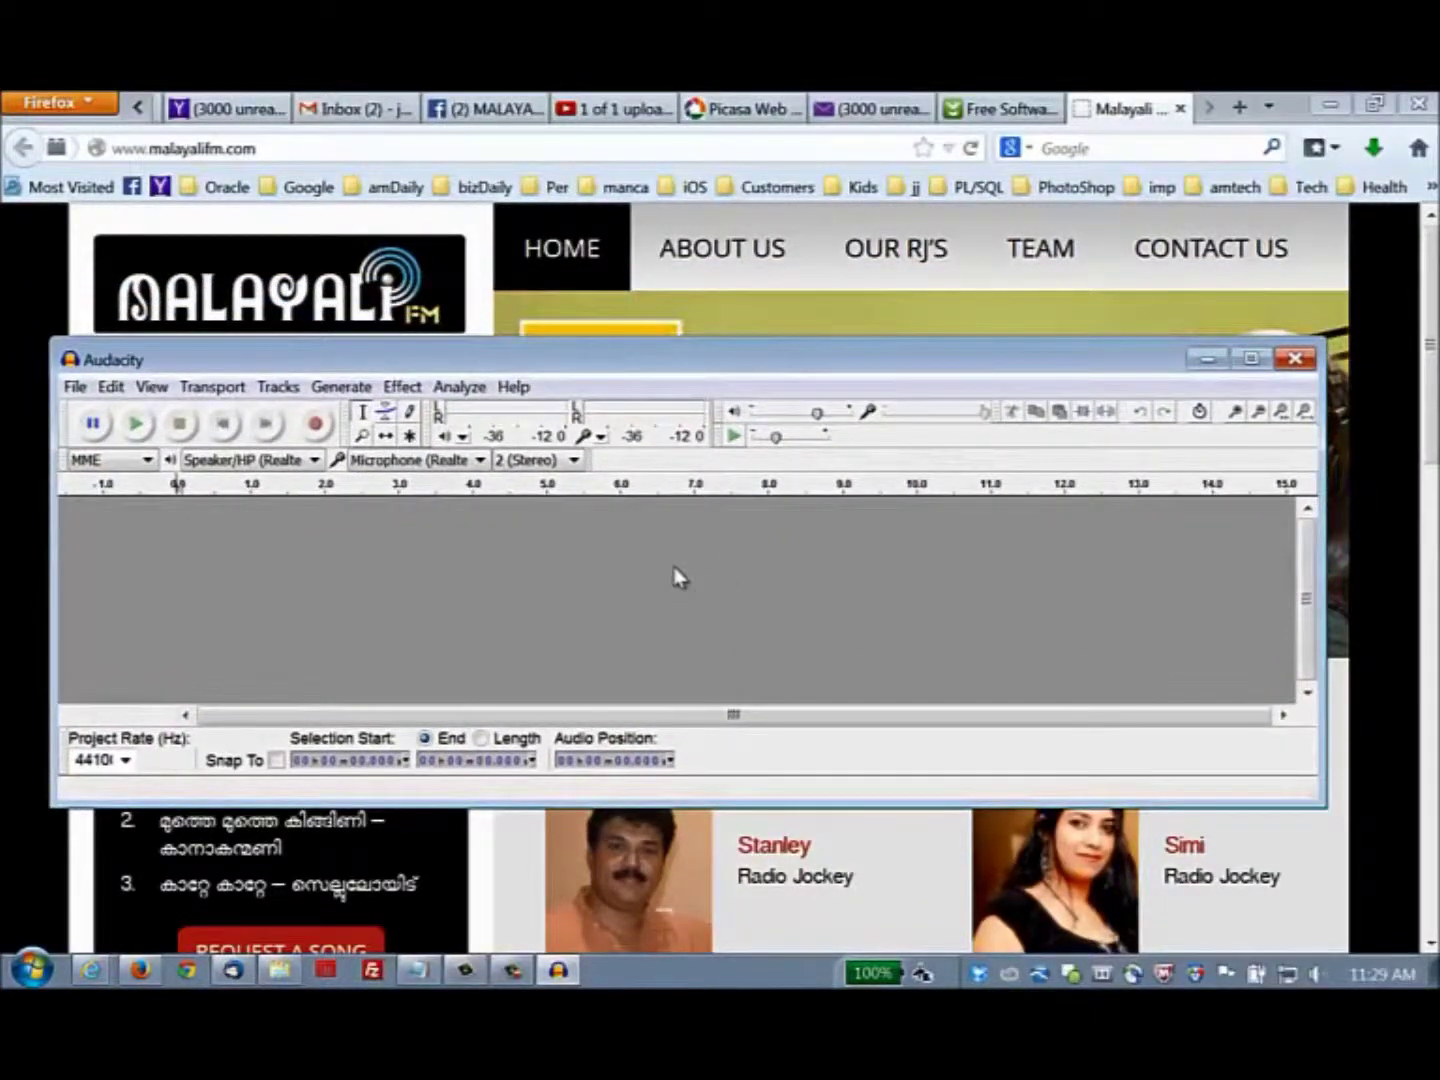
# - Switch to Windows Explorer and expand the MalayaliFM folder under Documents in My Data on the Data (D:) drive
pyautogui.click(280, 970)
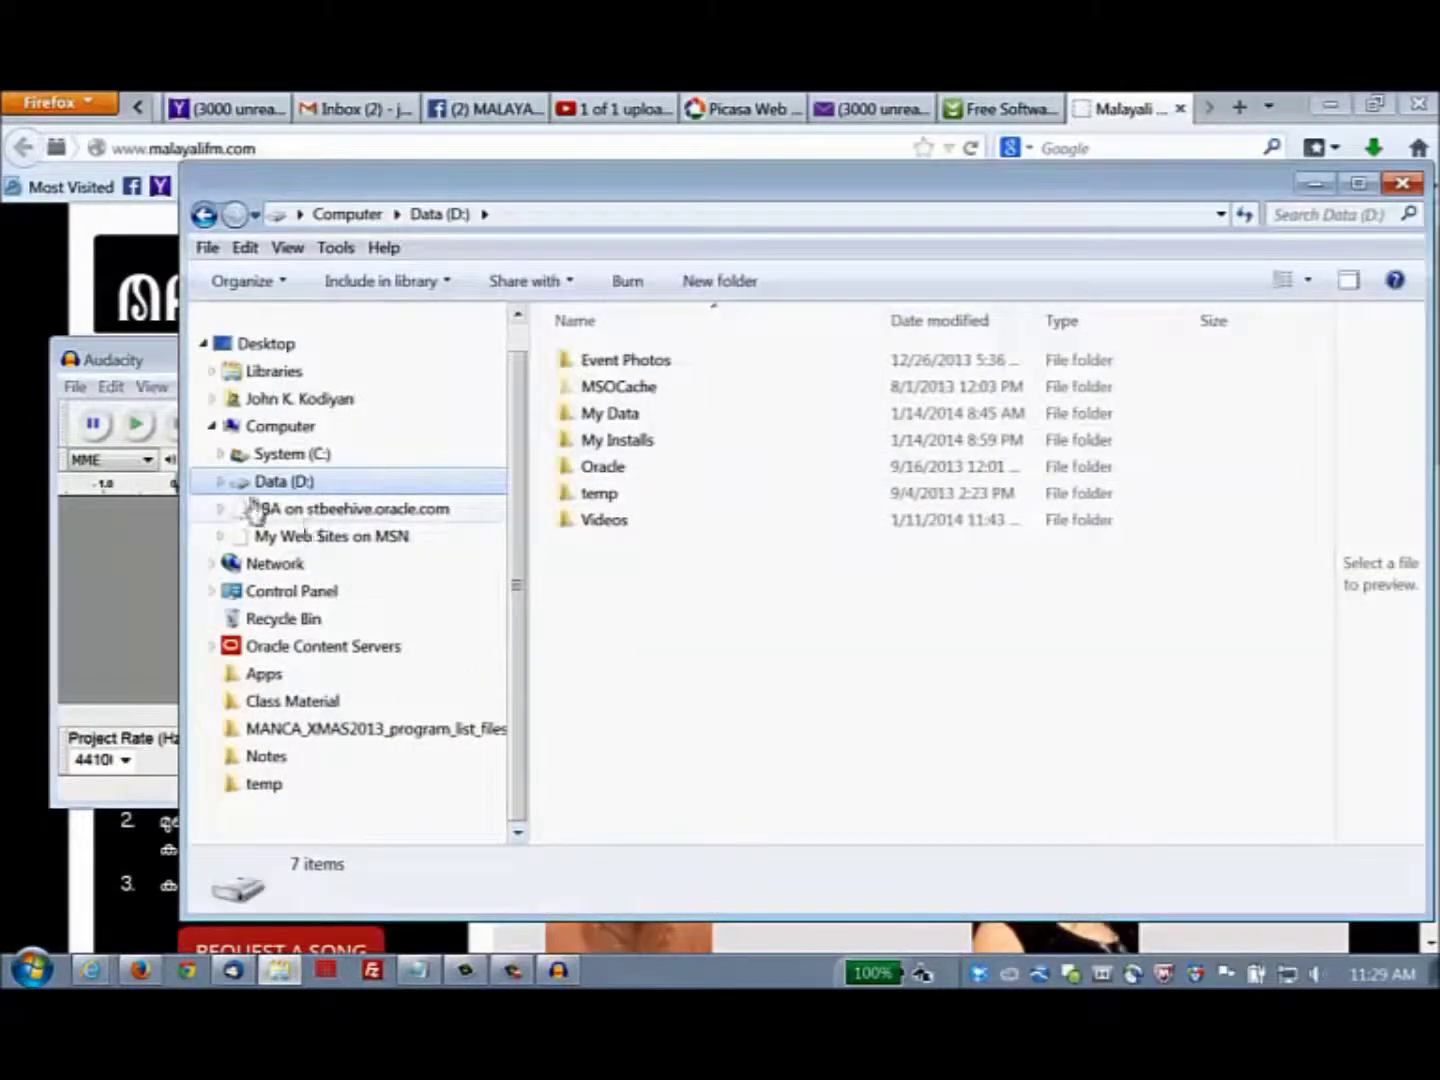
pyautogui.click(220, 482)
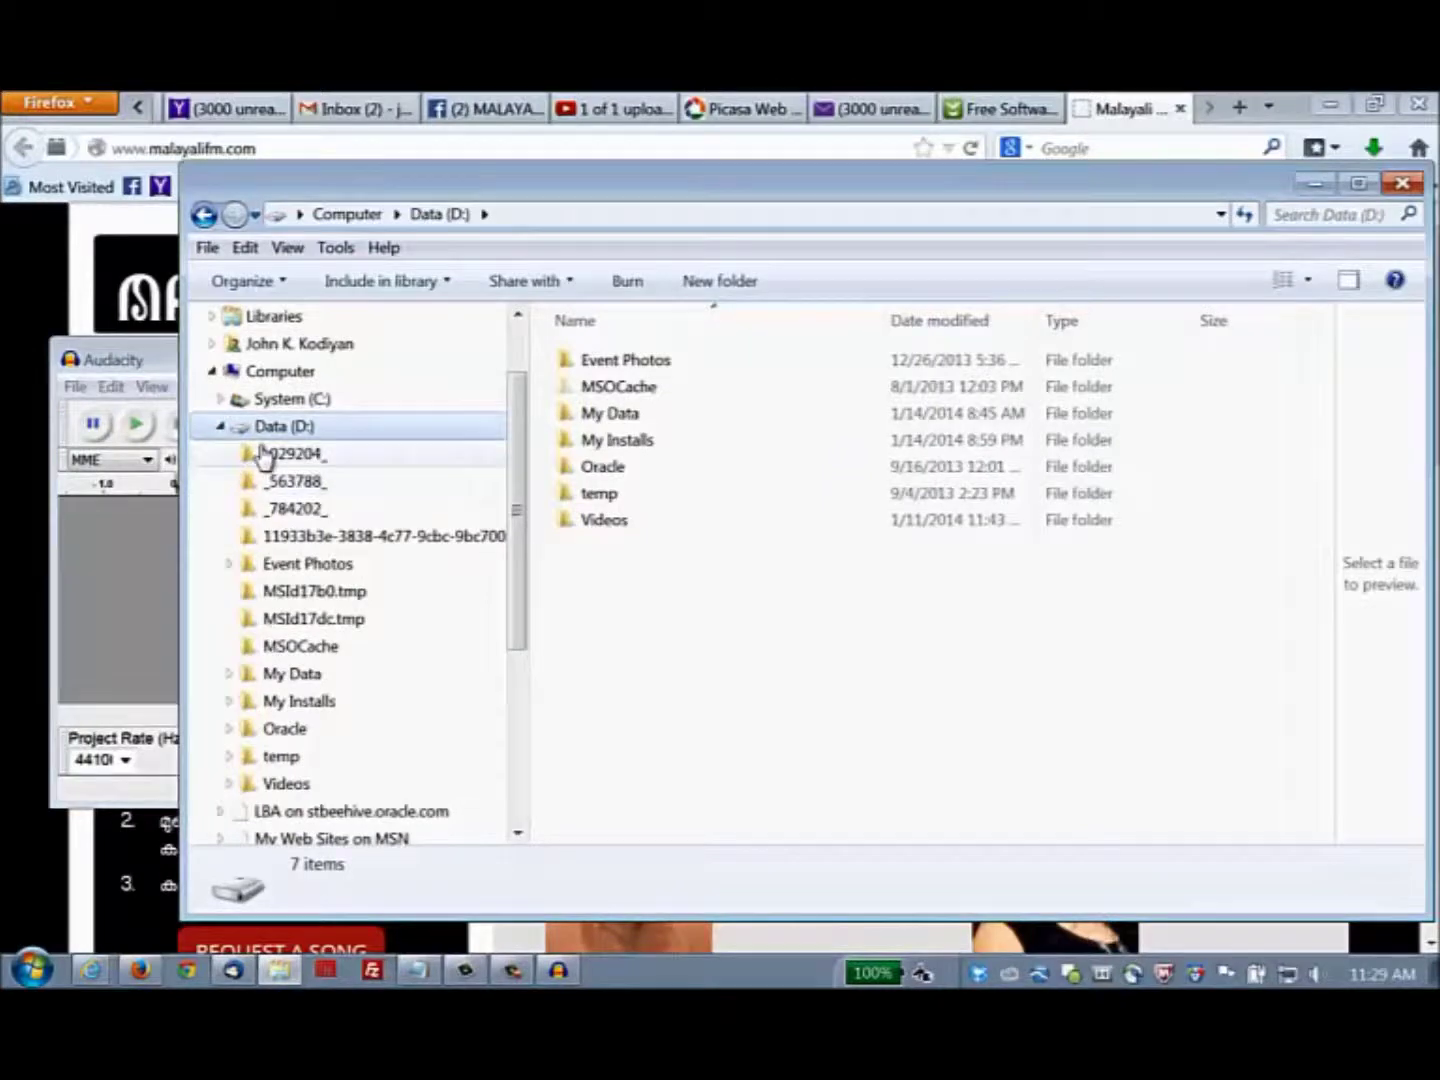
pyautogui.scroll(-2, 266, 540)
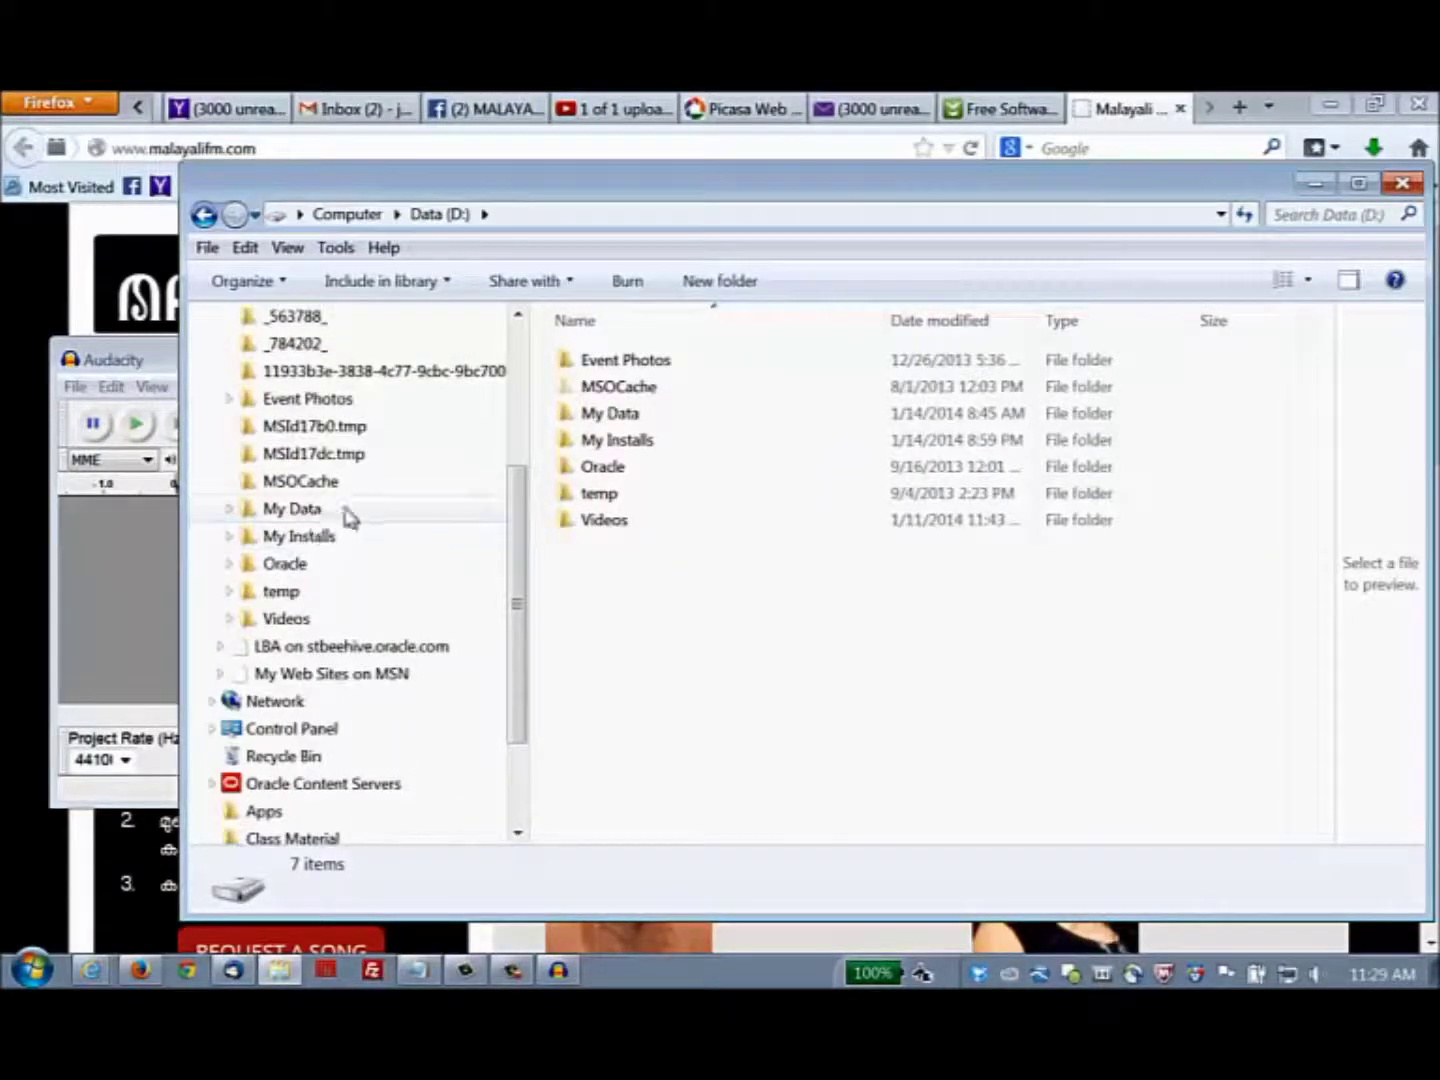
pyautogui.click(270, 516)
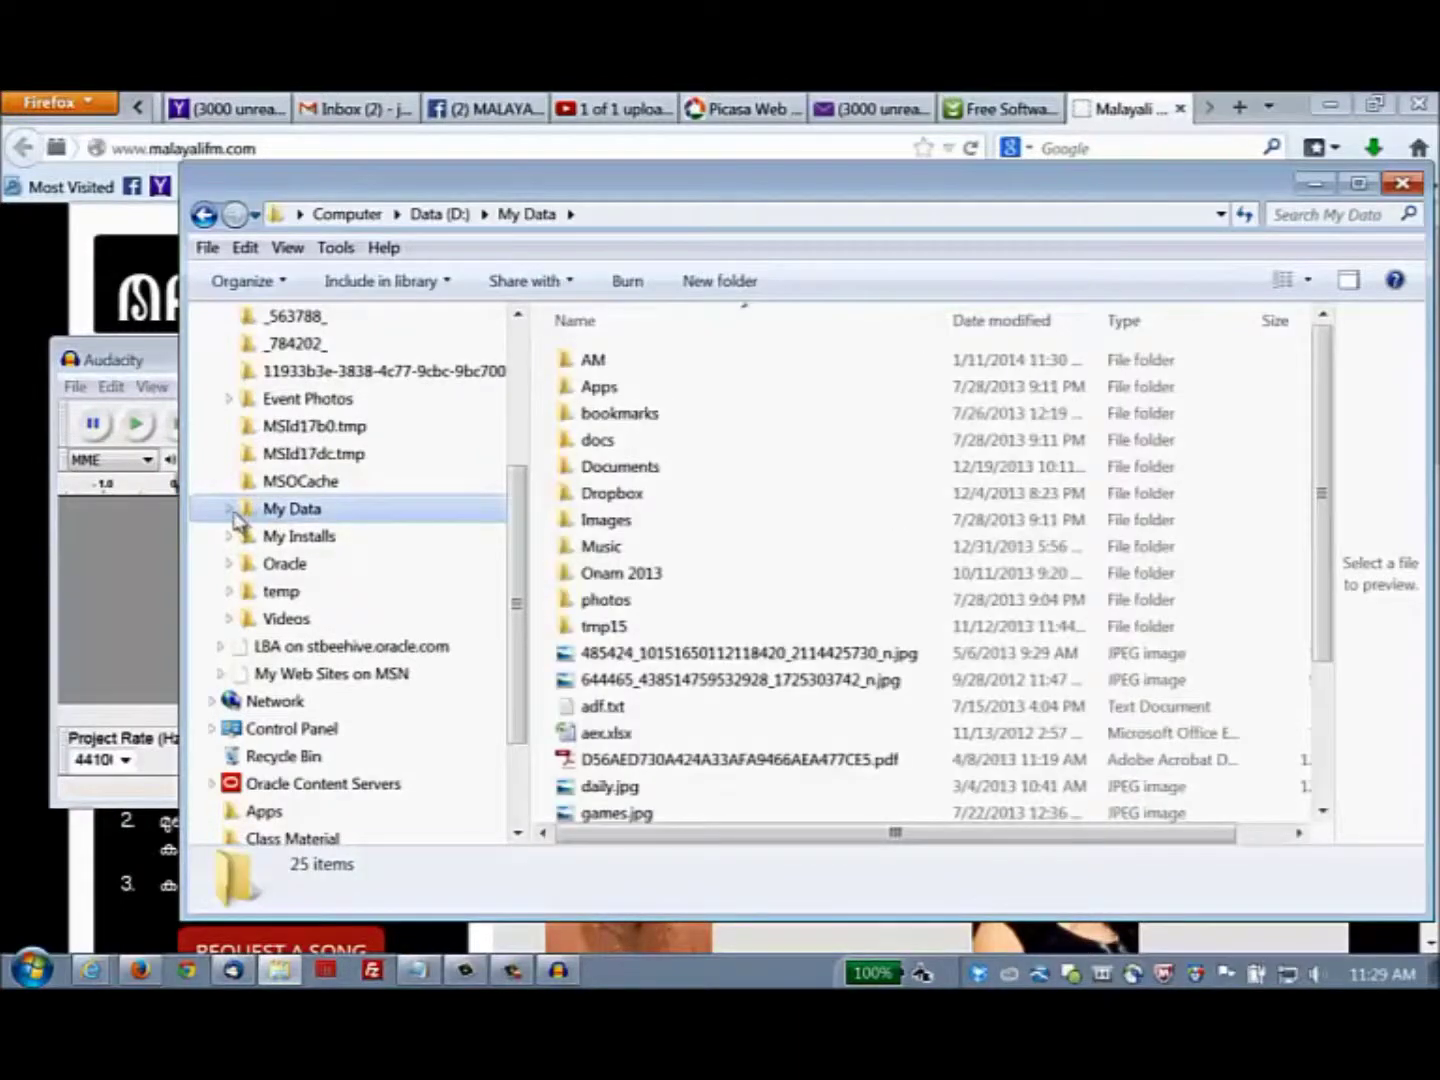
pyautogui.click(231, 508)
pyautogui.scroll(-3, 257, 563)
pyautogui.scroll(-1, 257, 563)
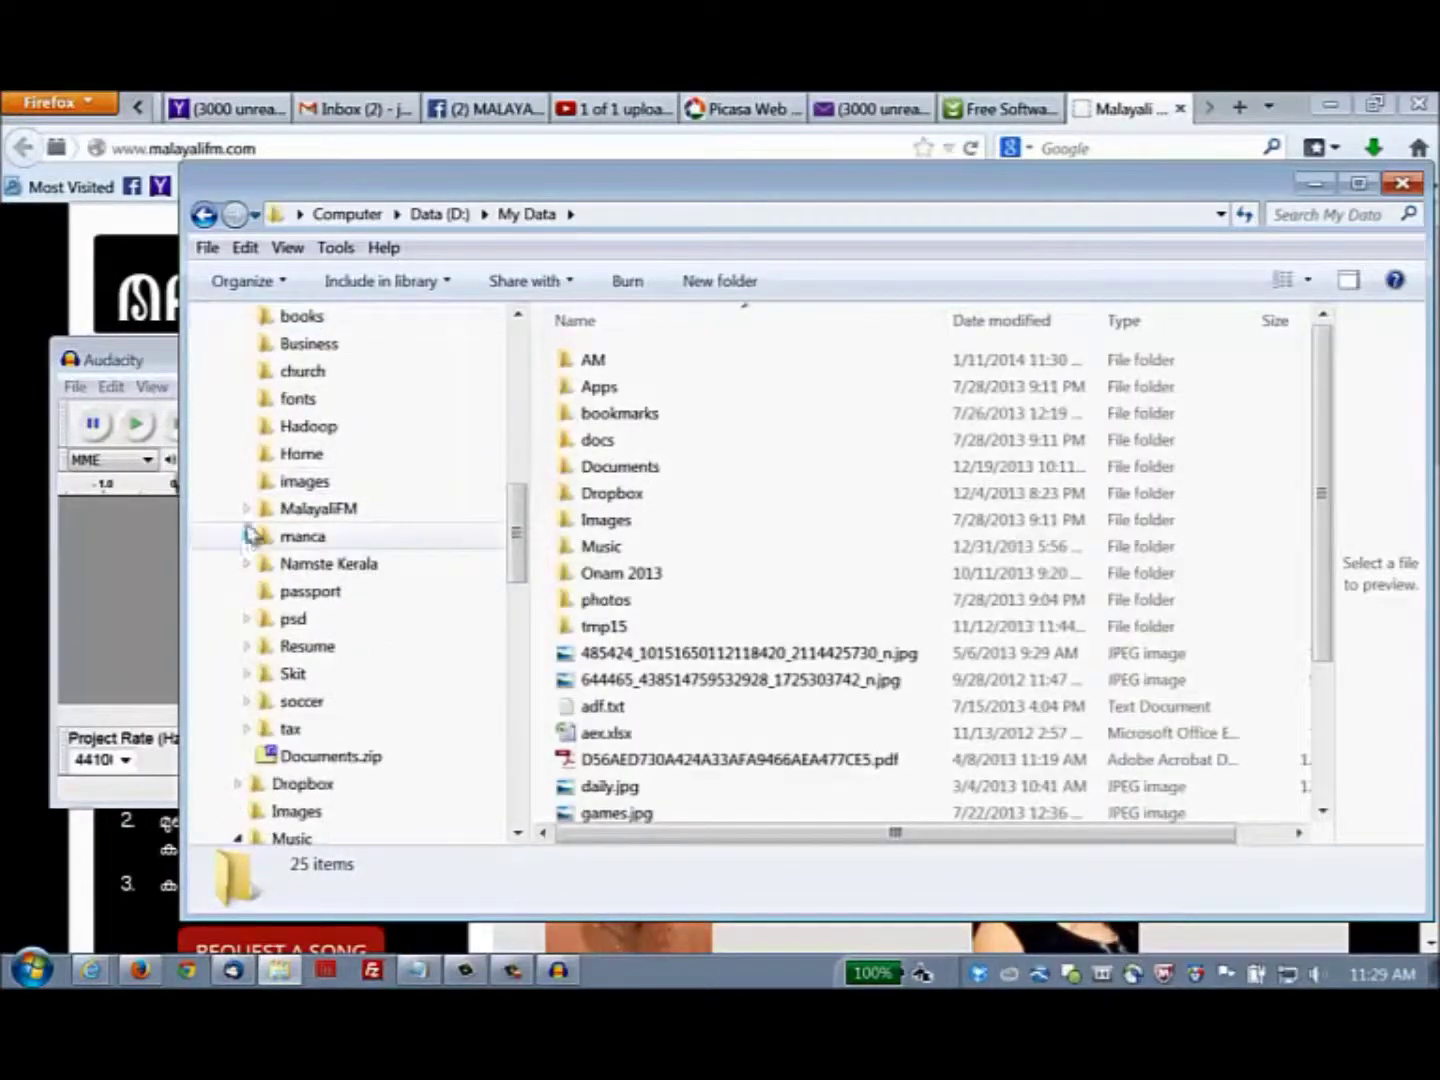
pyautogui.click(247, 508)
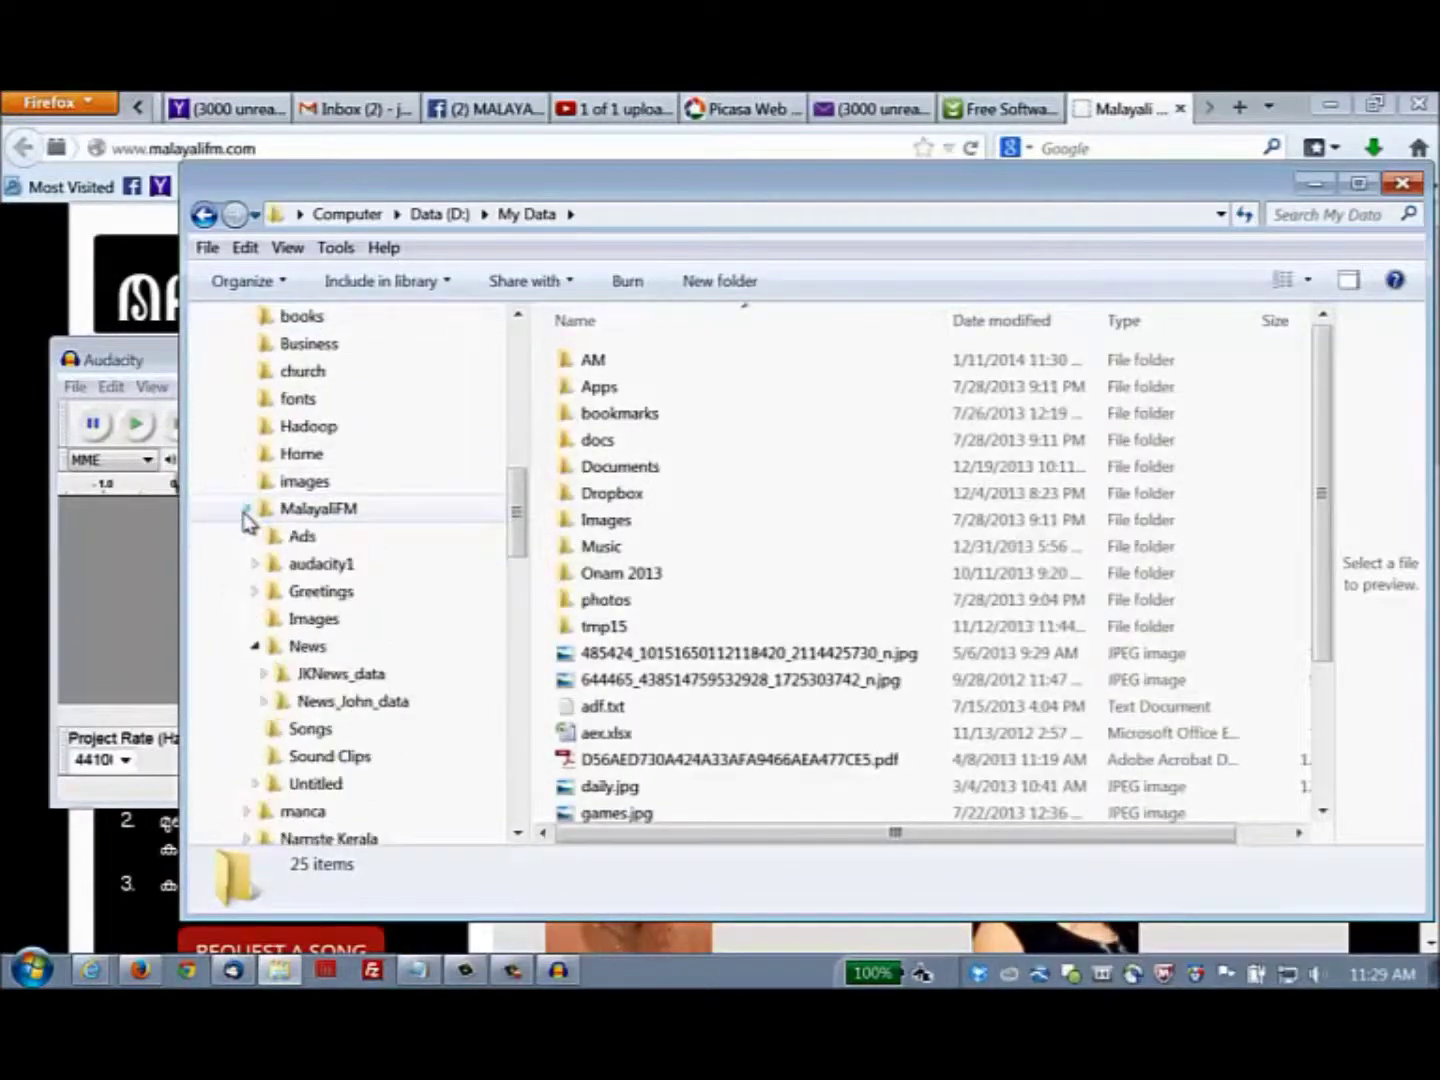
# - Look into the News_John_data and JKNews_data subfolders, and open the MalayaliFM News folder
pyautogui.click(256, 646)
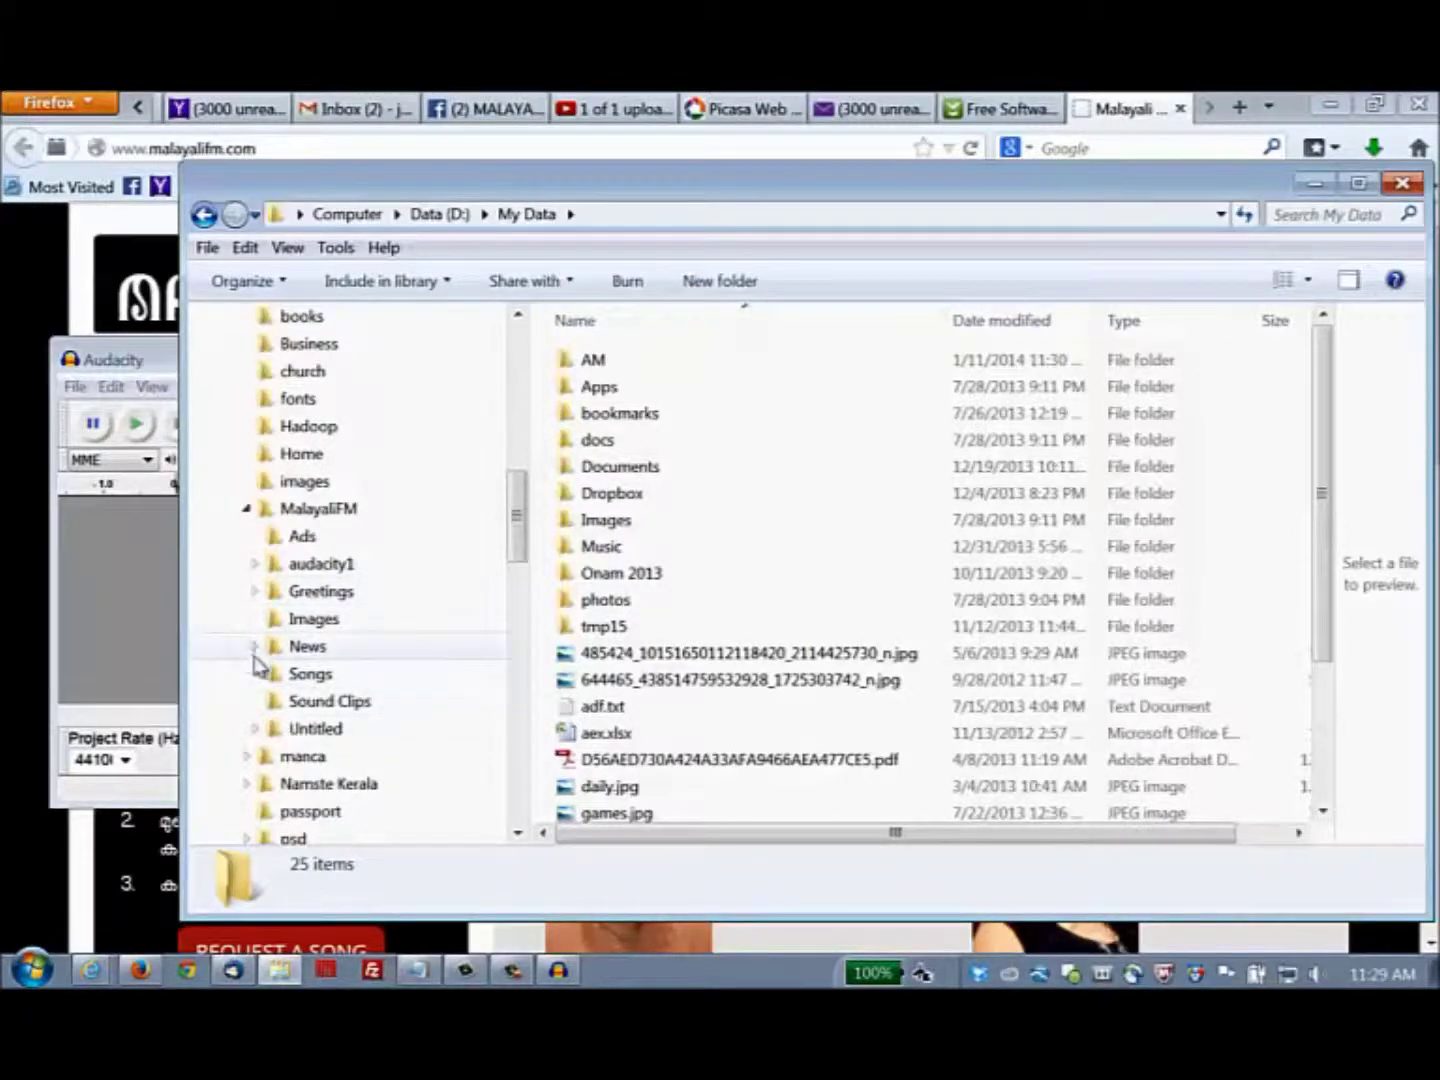
pyautogui.click(255, 645)
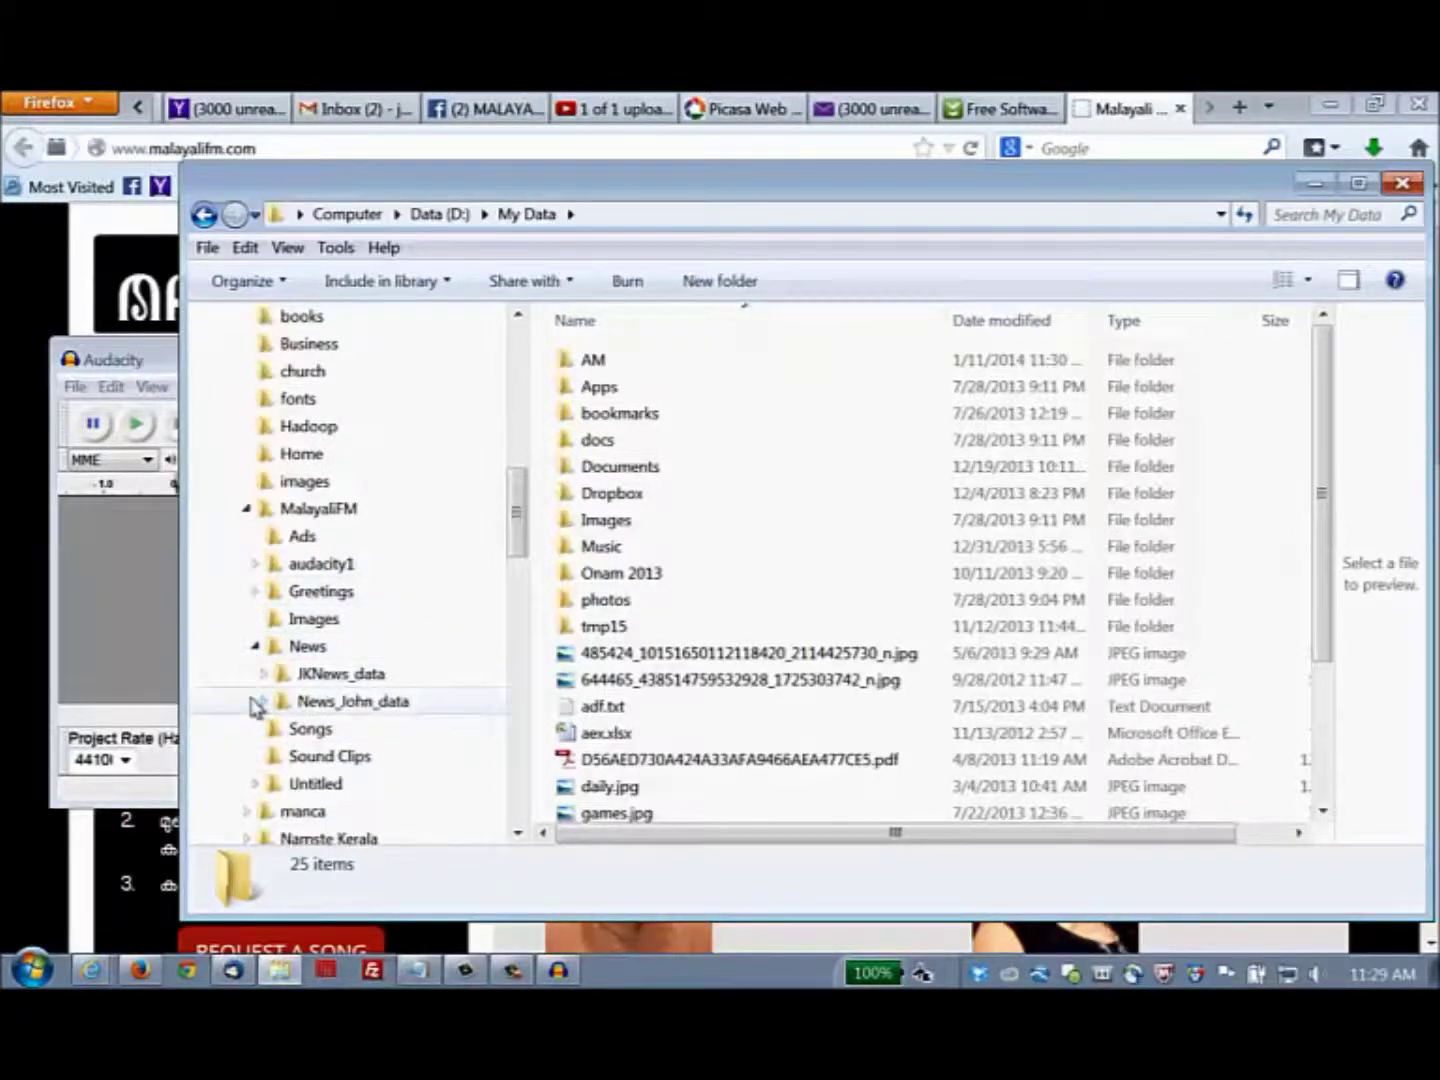
pyautogui.click(264, 701)
pyautogui.click(330, 702)
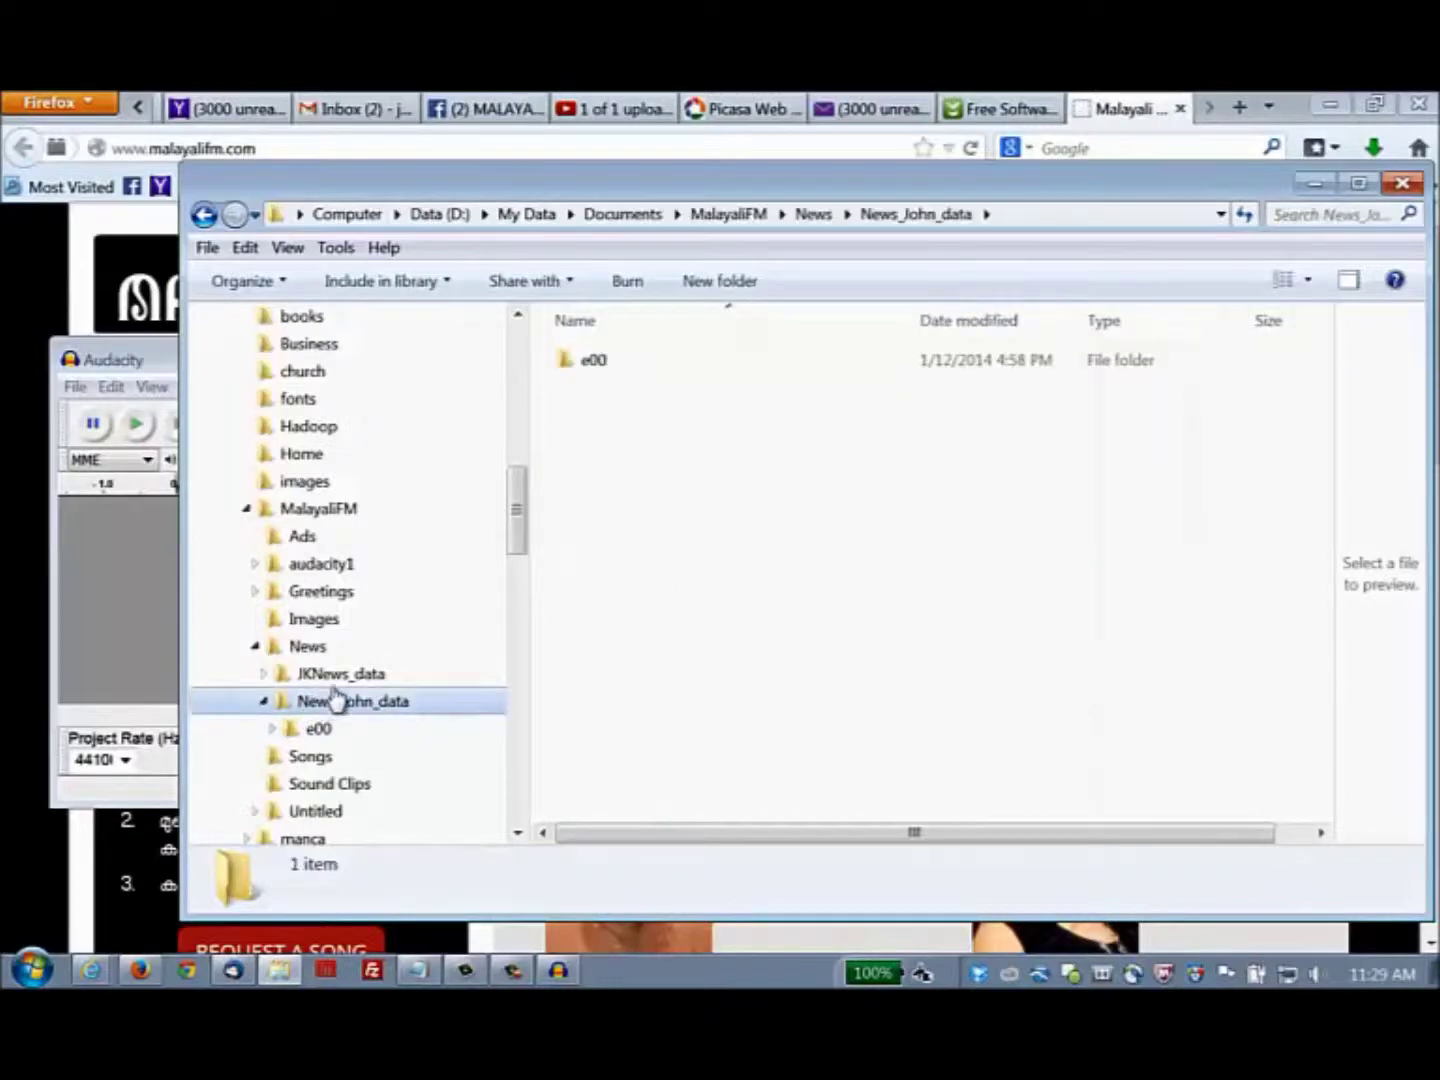
pyautogui.click(345, 678)
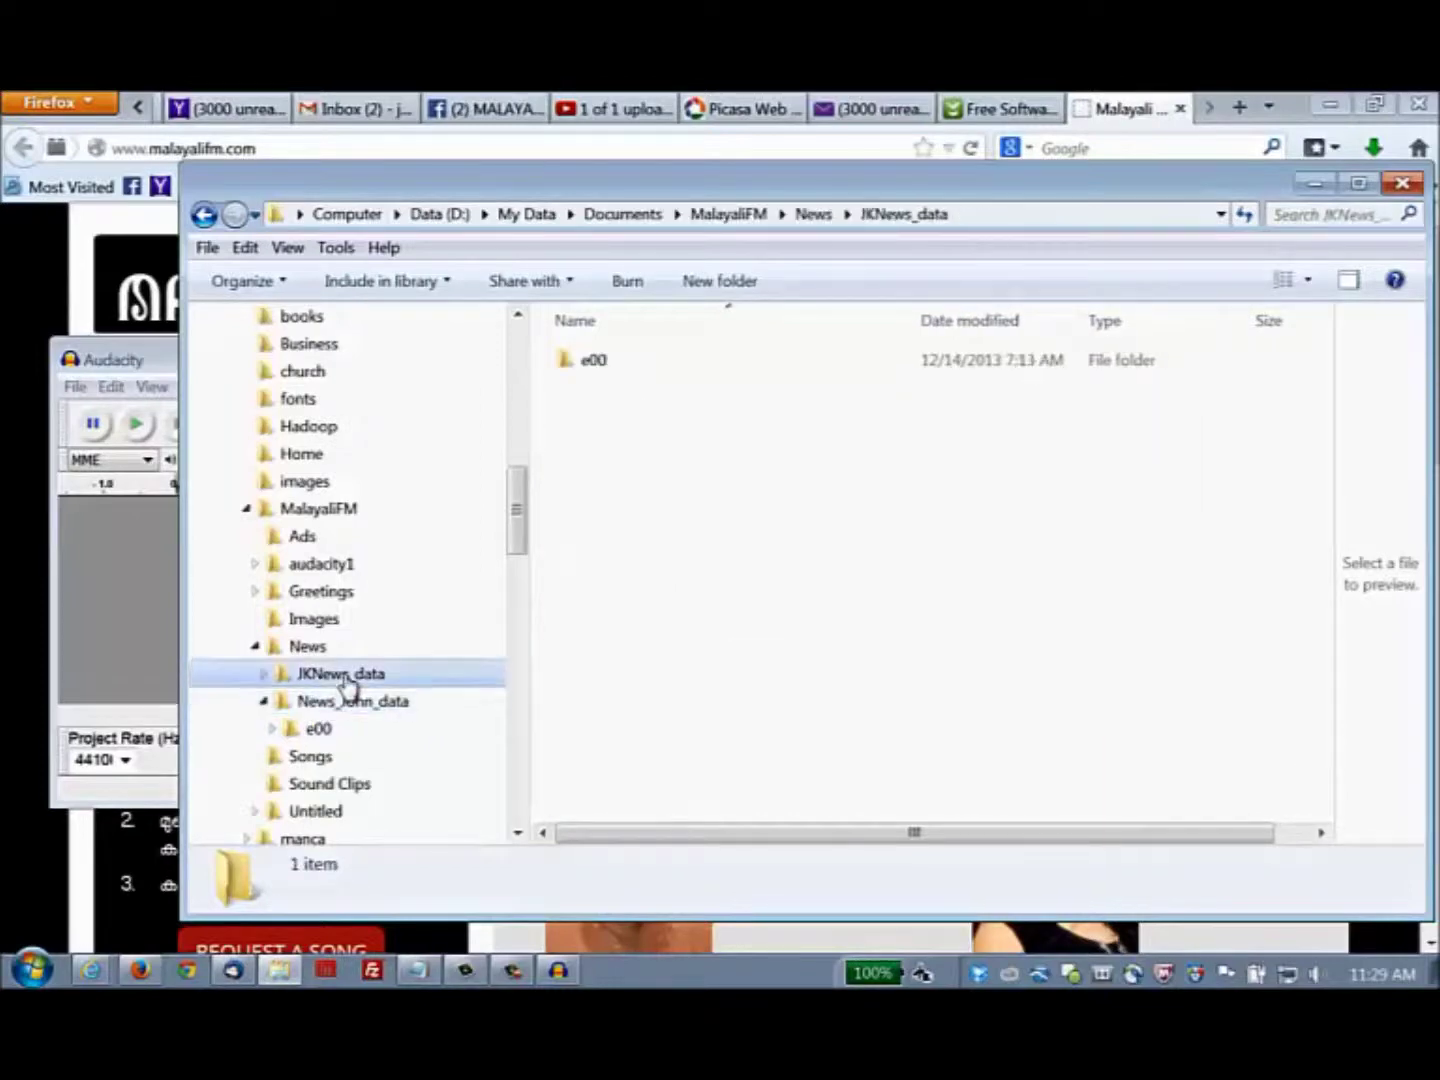
pyautogui.click(265, 676)
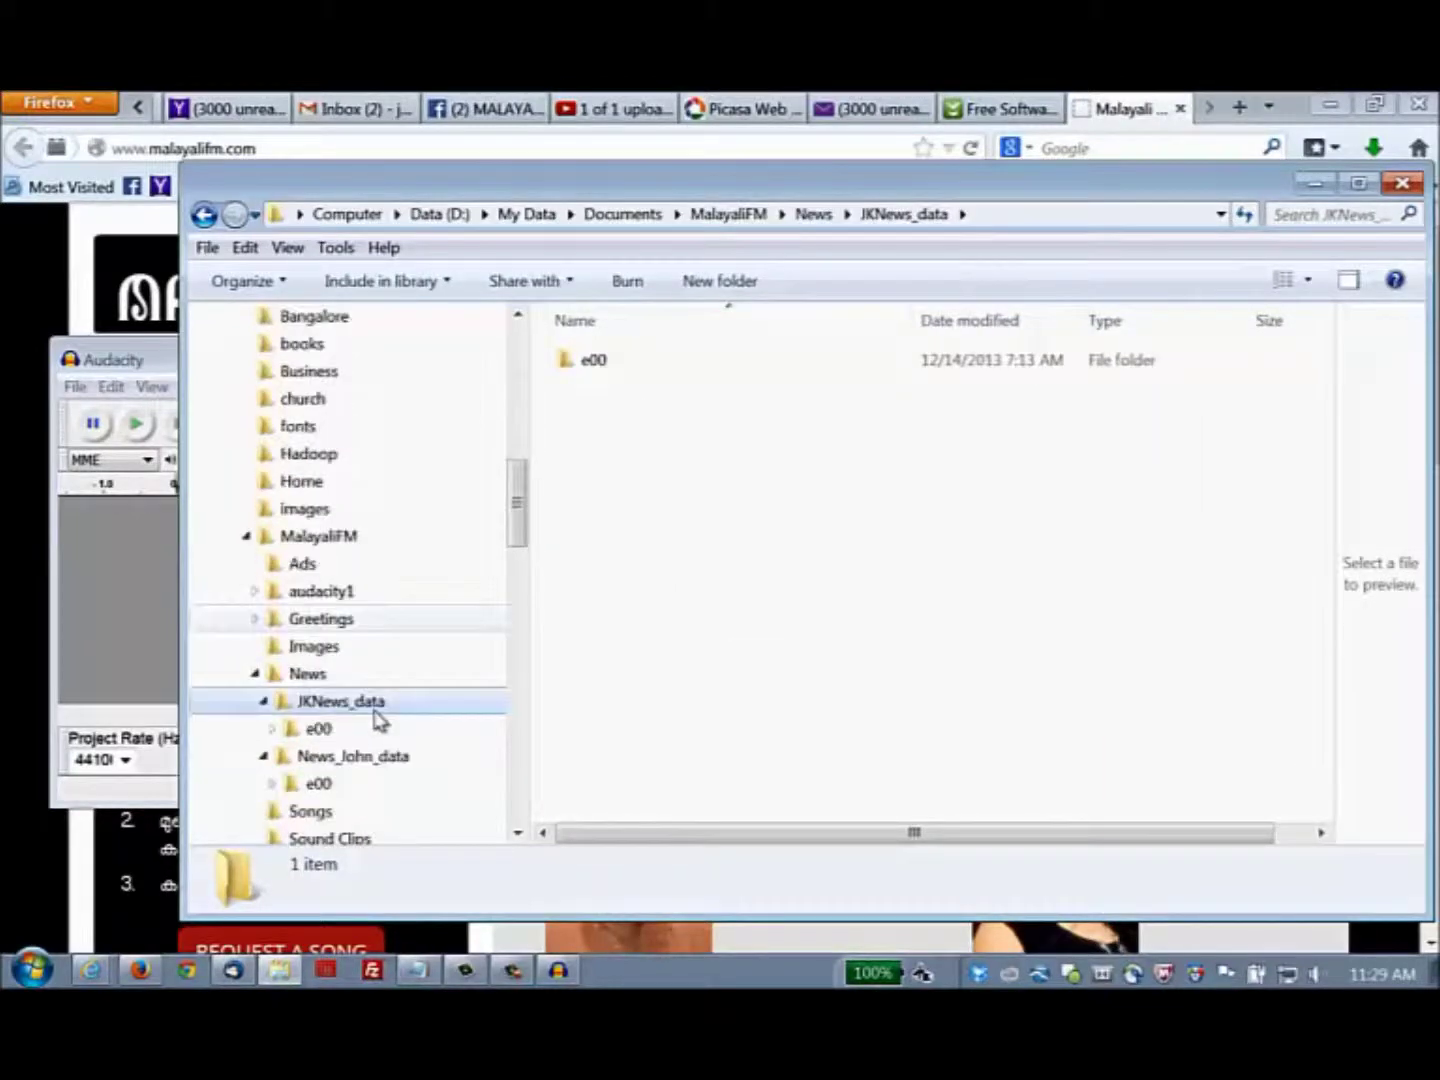
pyautogui.click(309, 678)
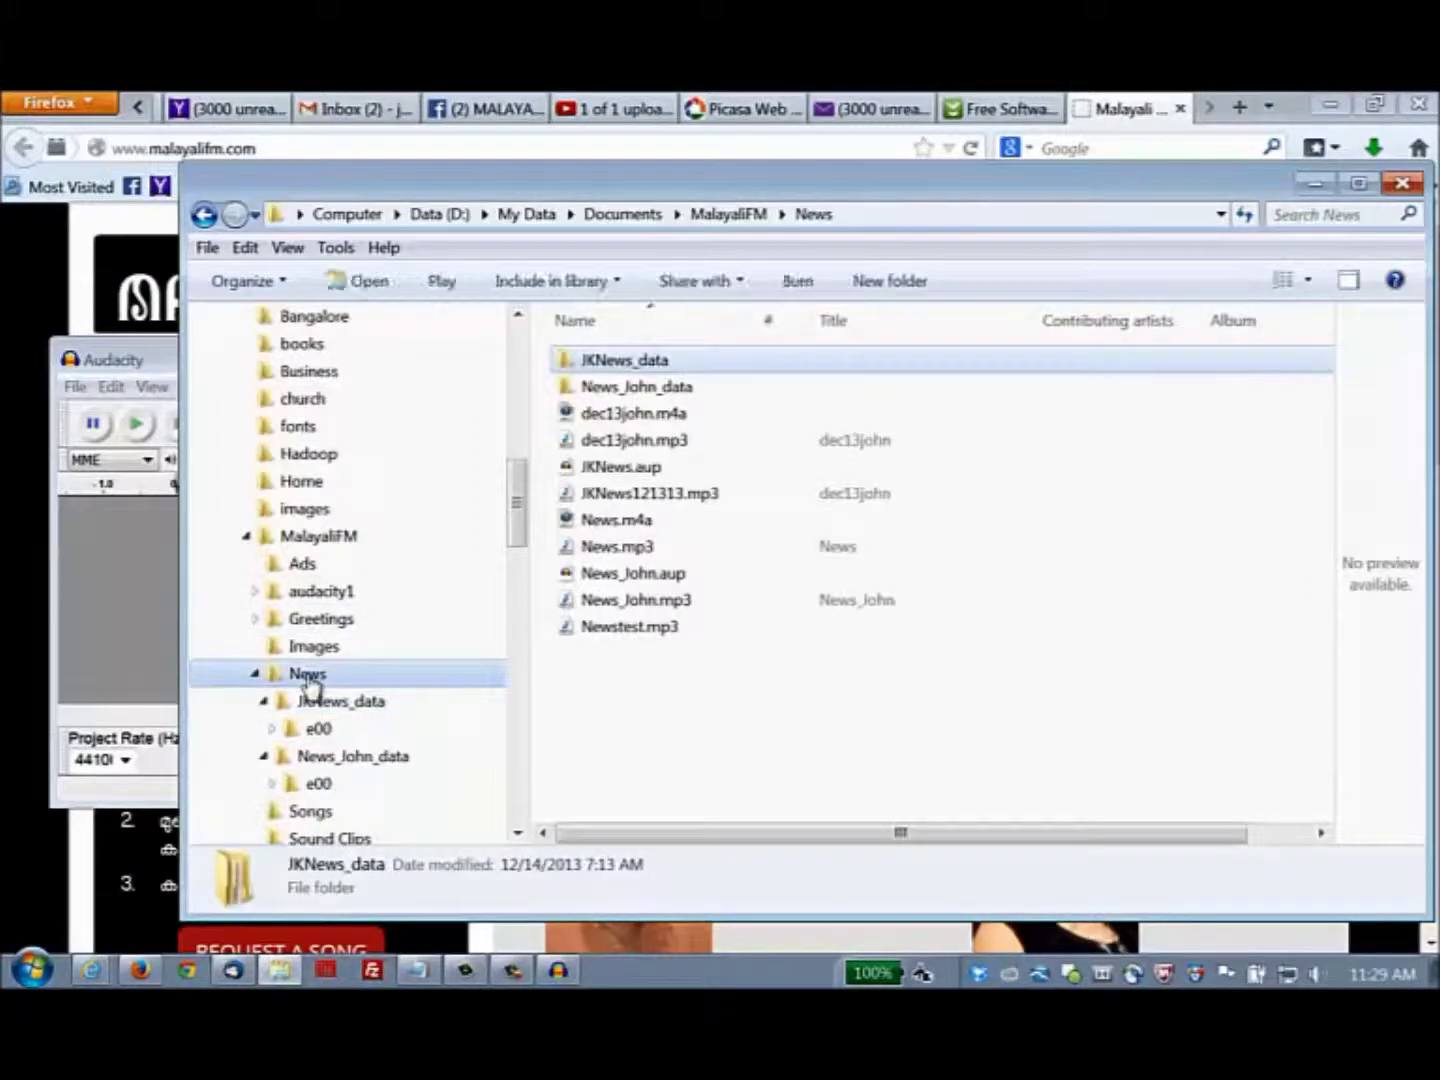
# - Select dec13john.m4a in the News folder and narrow the folder window to uncover part of the Audacity window
pyautogui.click(669, 443)
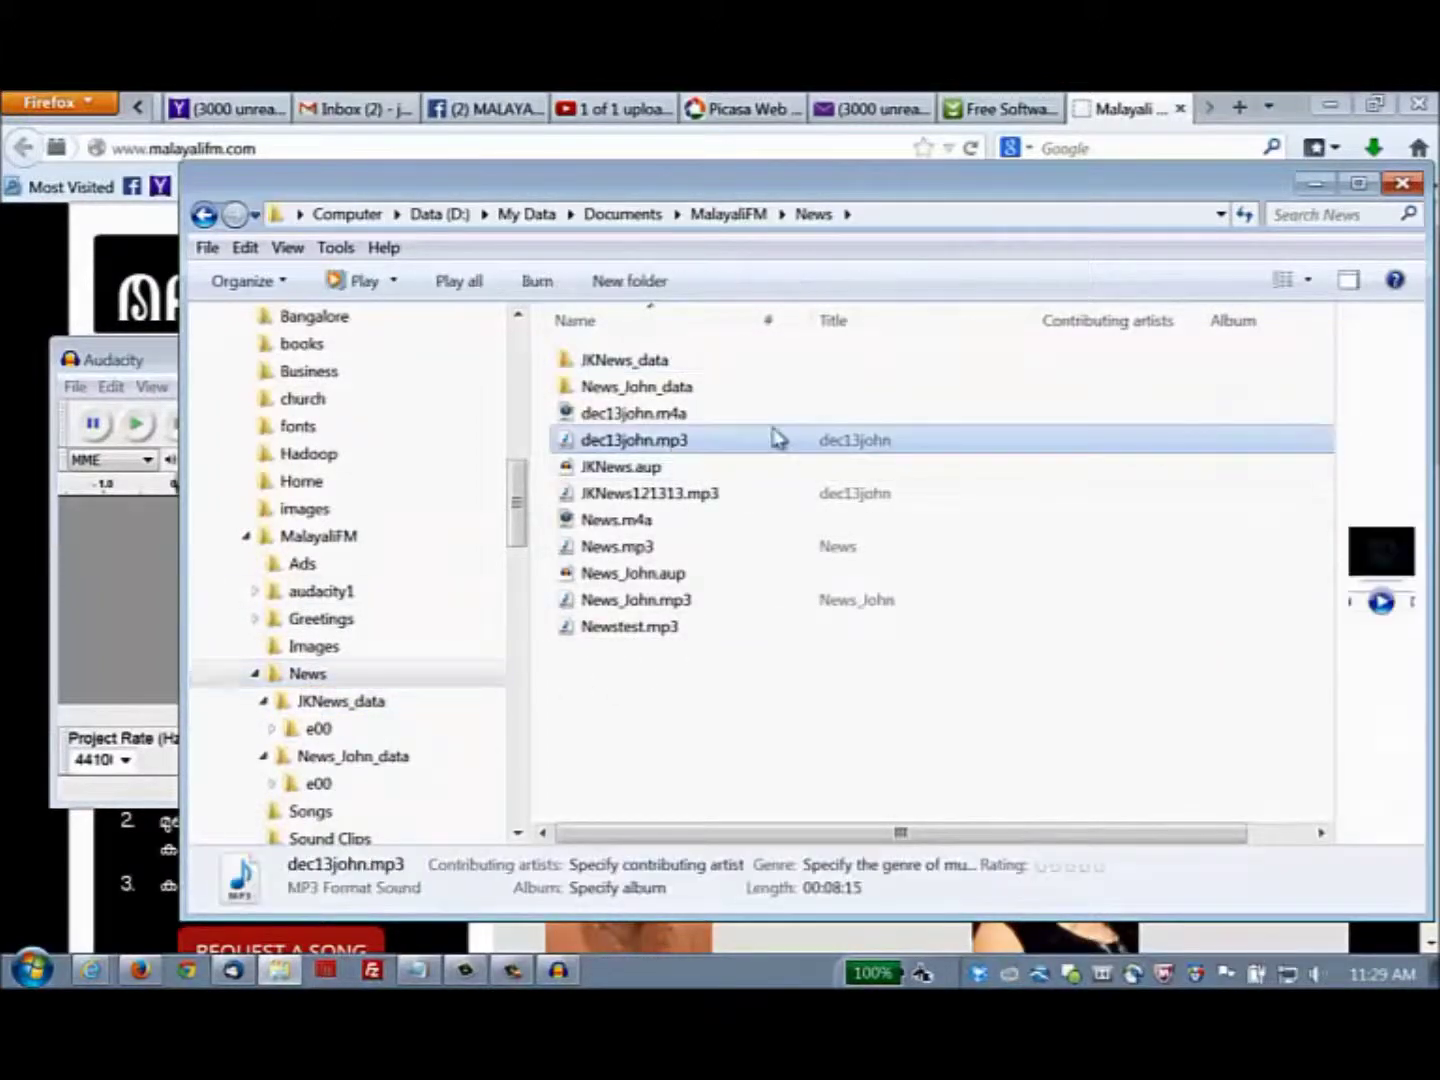
pyautogui.click(658, 415)
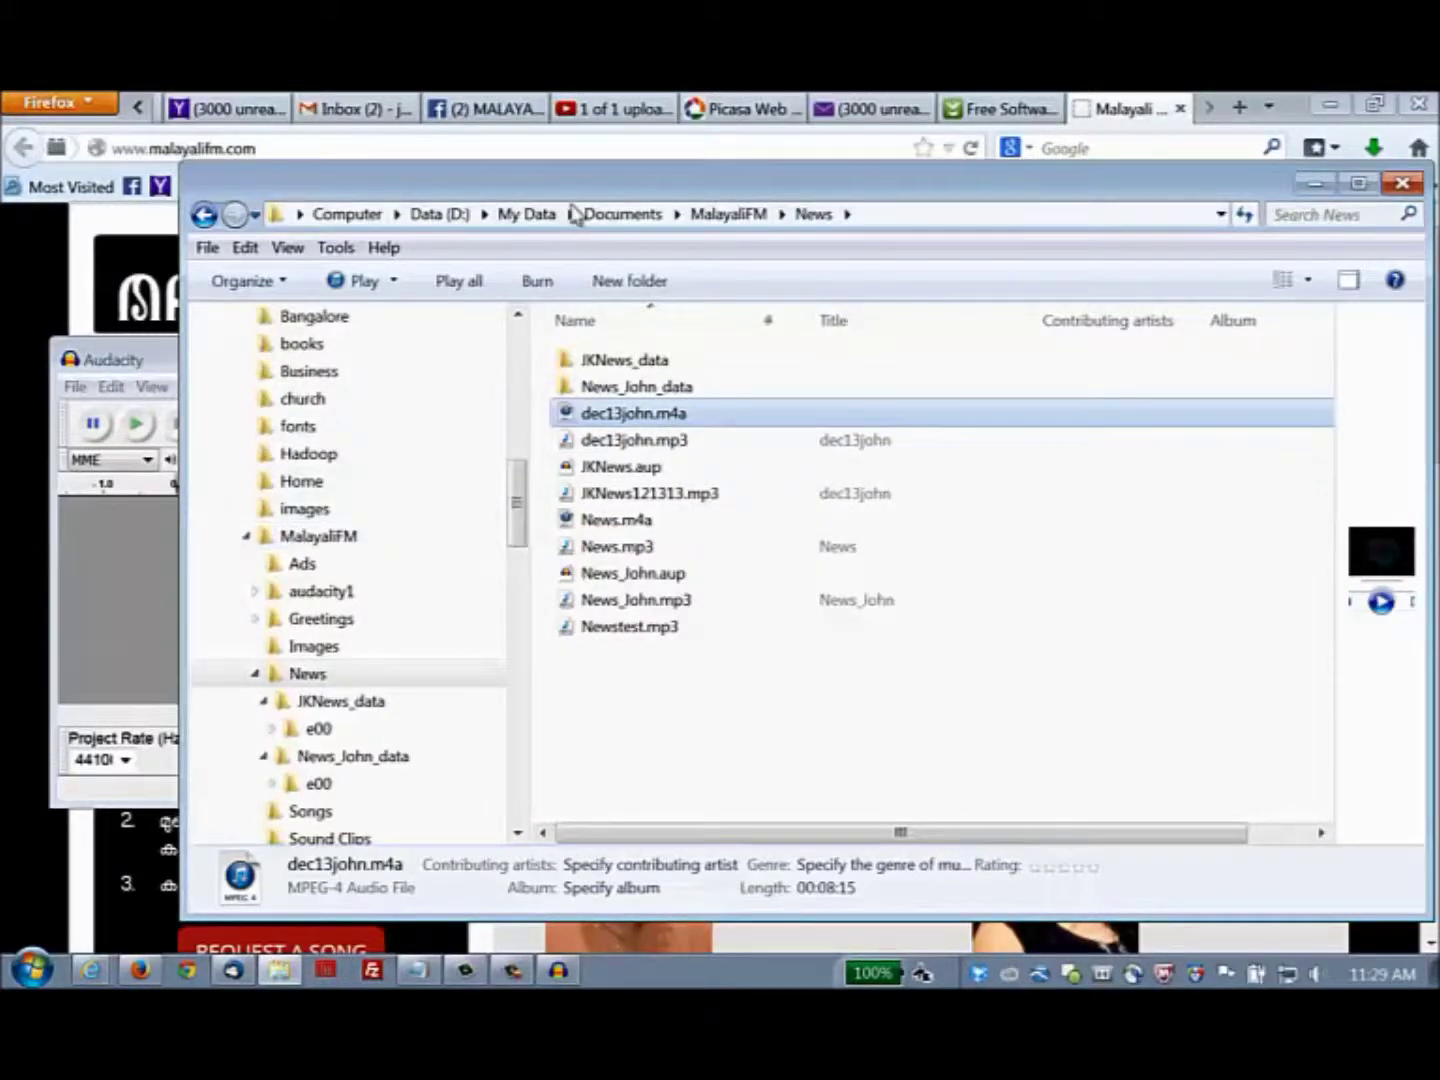
pyautogui.moveTo(627, 184); pyautogui.dragTo(582, 202)
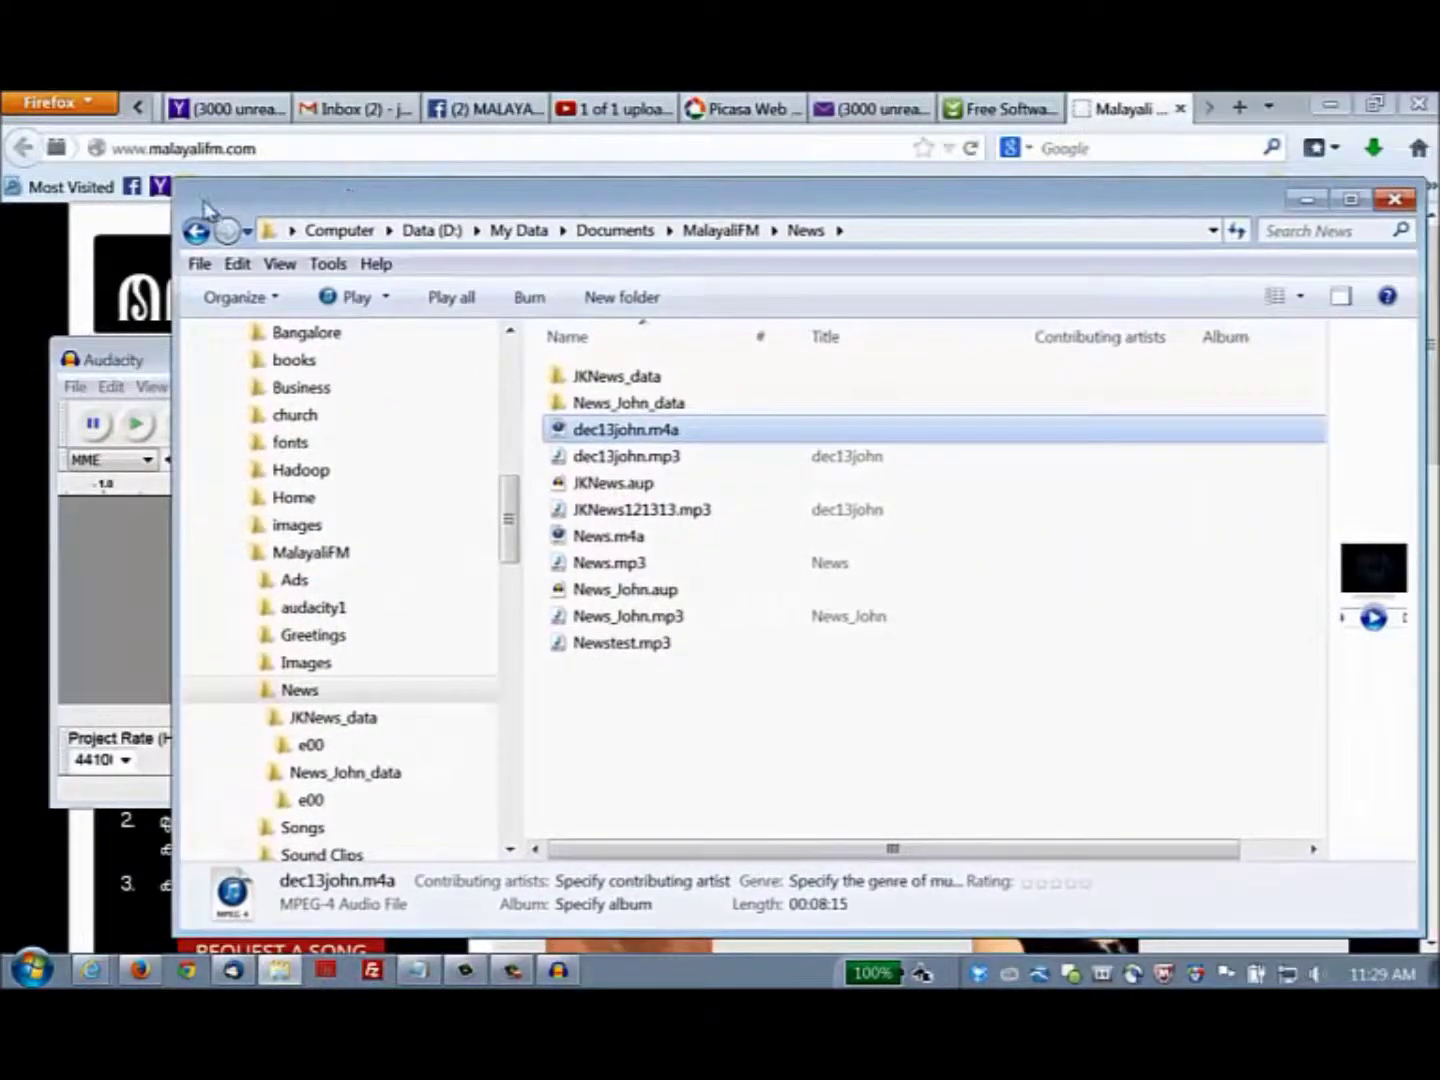
pyautogui.moveTo(170, 180); pyautogui.dragTo(548, 227)
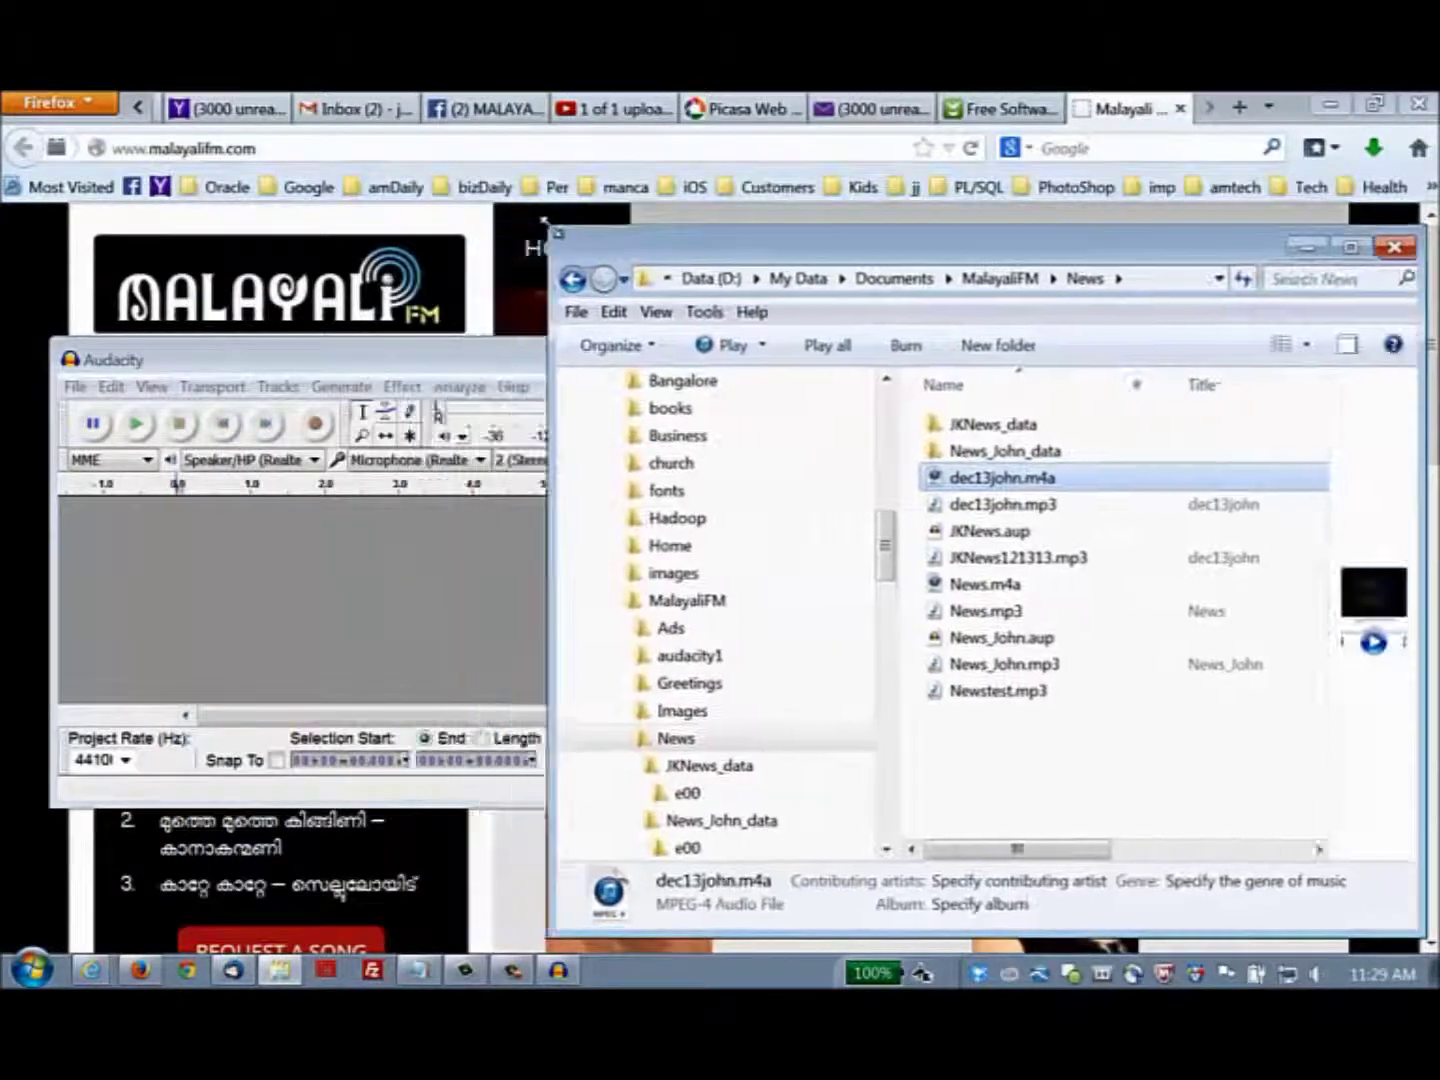
# - Try to import dec13john.m4a from the News folder into the empty Audacity project
pyautogui.moveTo(975, 491); pyautogui.dragTo(383, 599)
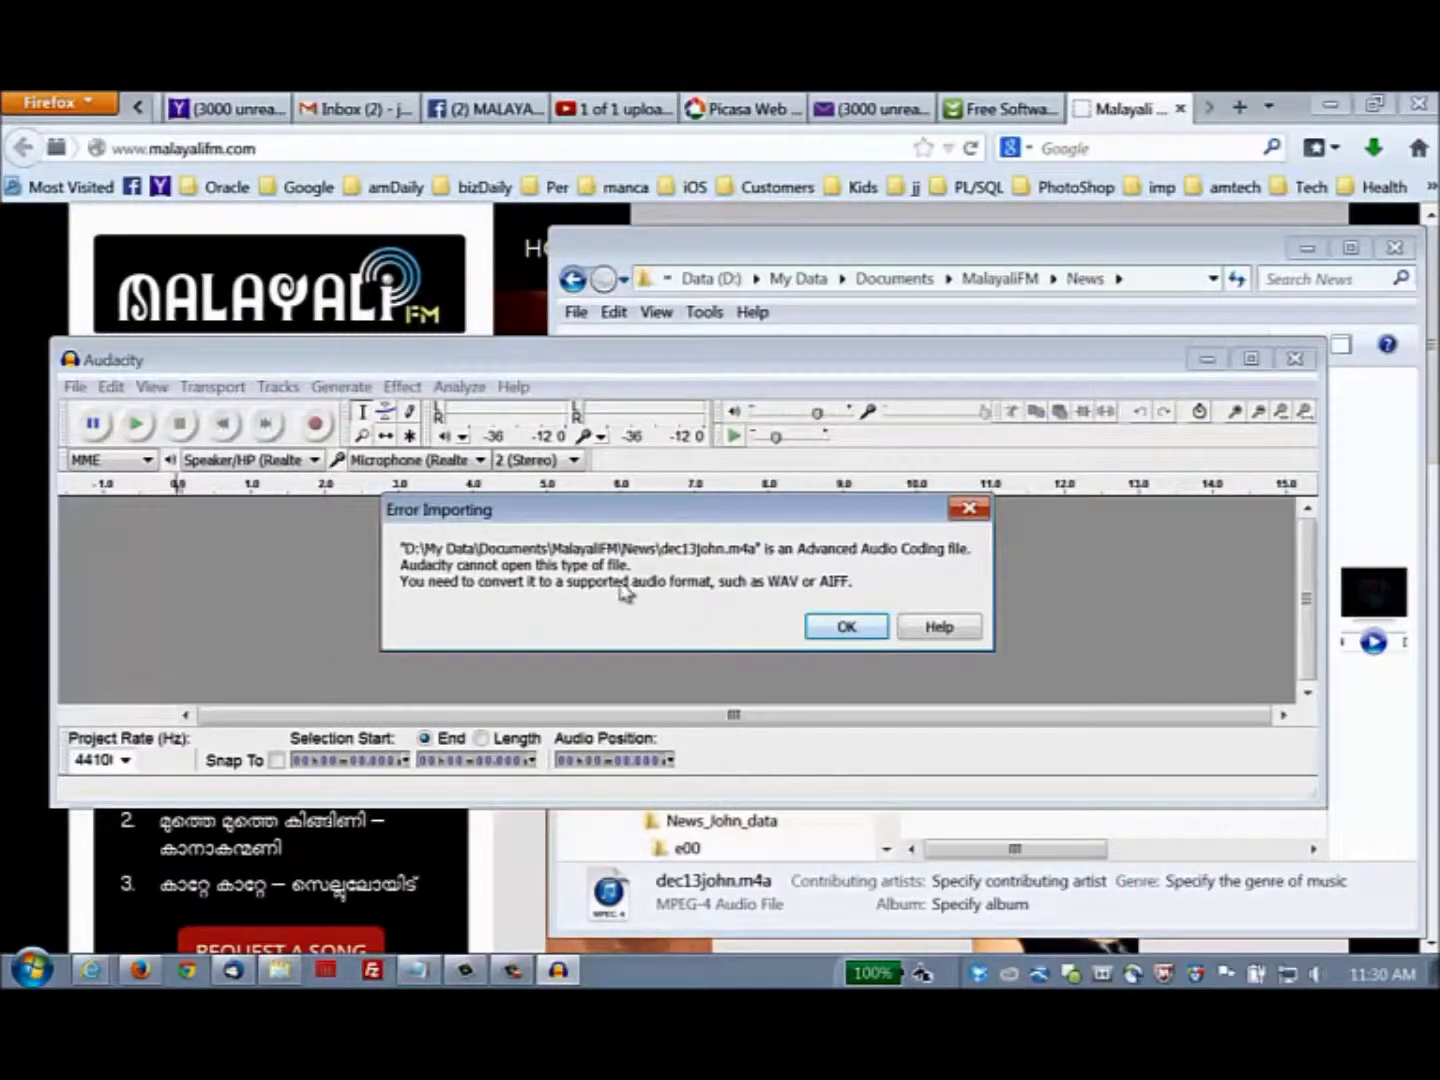
pyautogui.click(846, 626)
pyautogui.moveTo(1102, 244); pyautogui.dragTo(1084, 225)
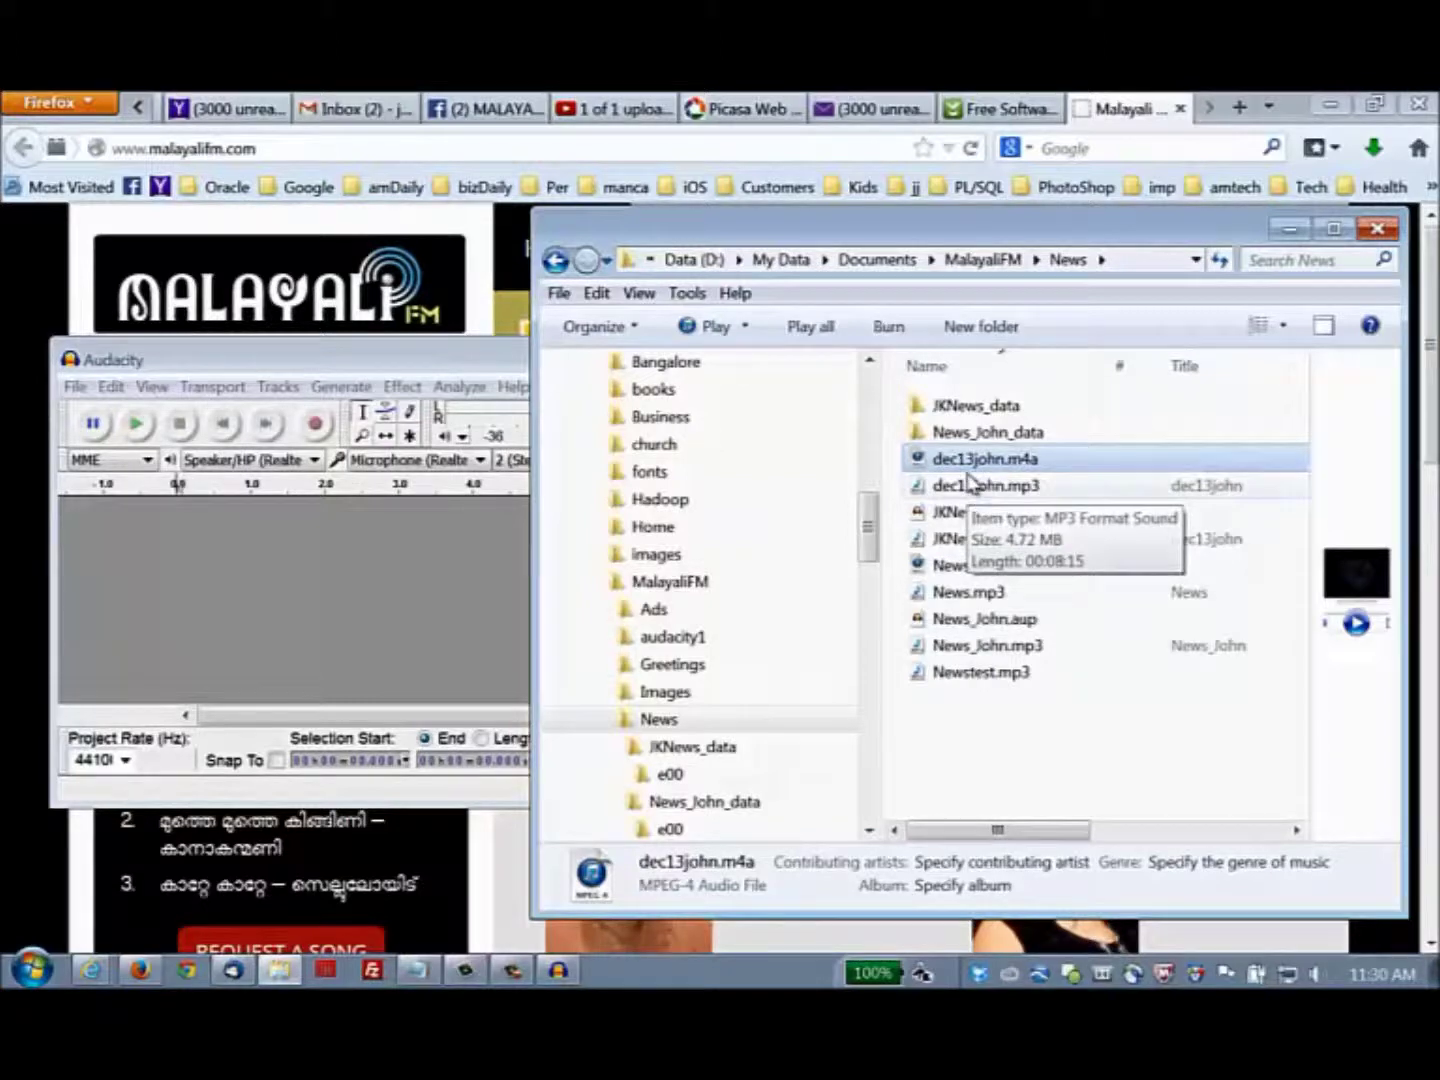
pyautogui.click(373, 604)
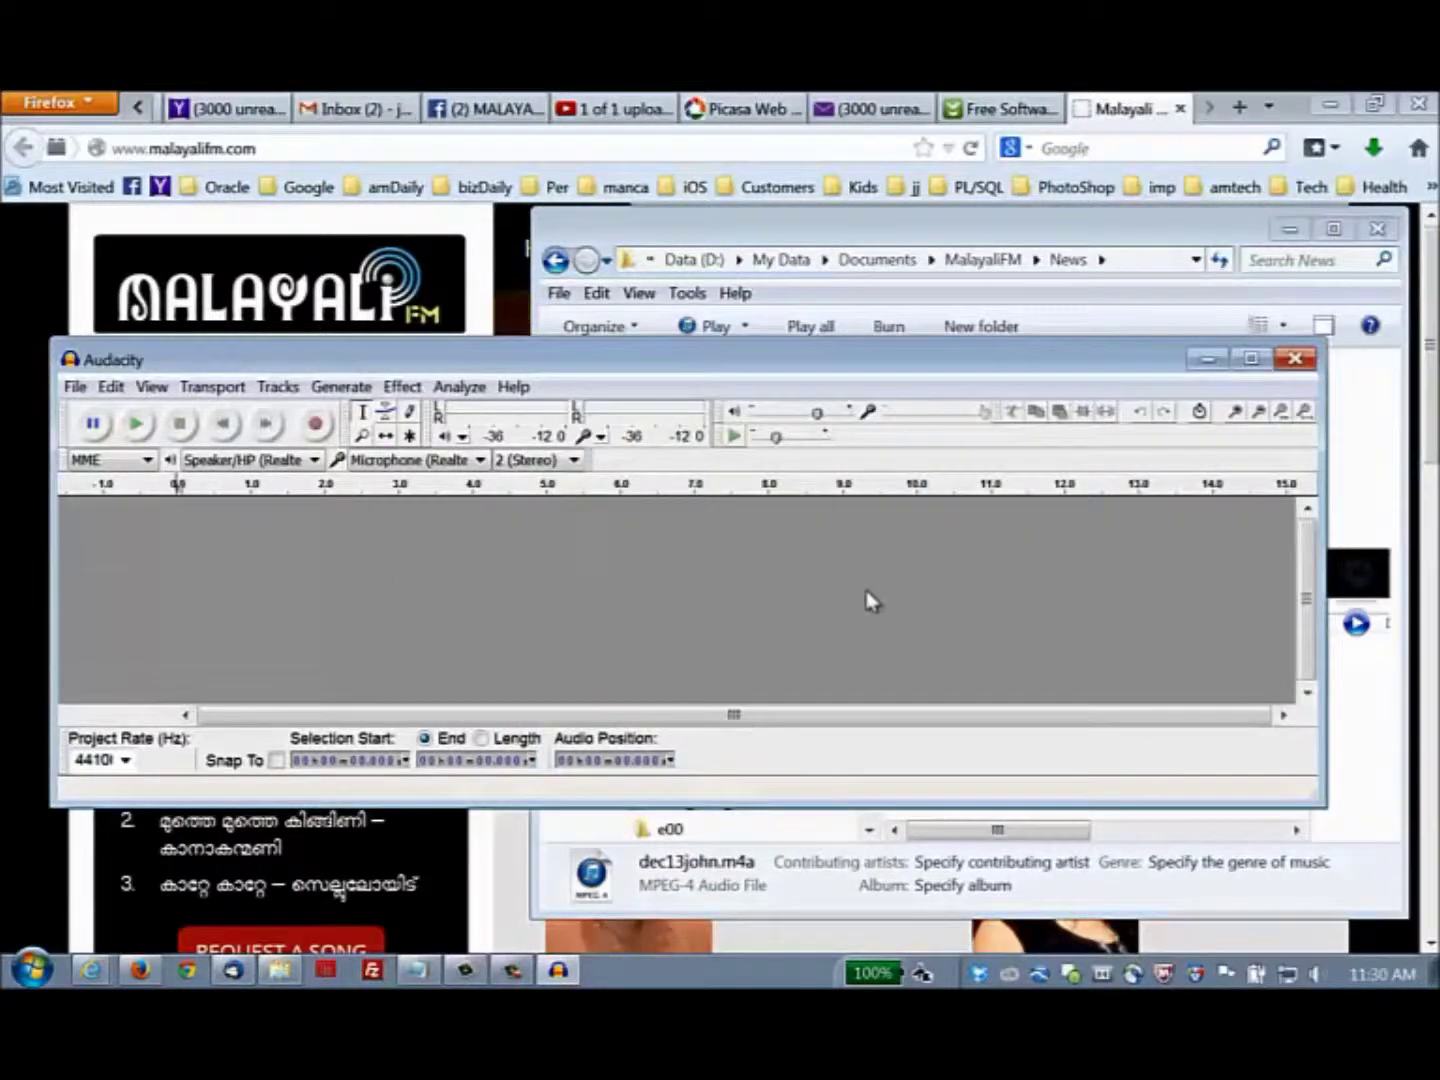
# - Start iTunes and add dec13john.m4a from the News folder to the Voice Memos playlist, allowing the duplicate
pyautogui.click(33, 970)
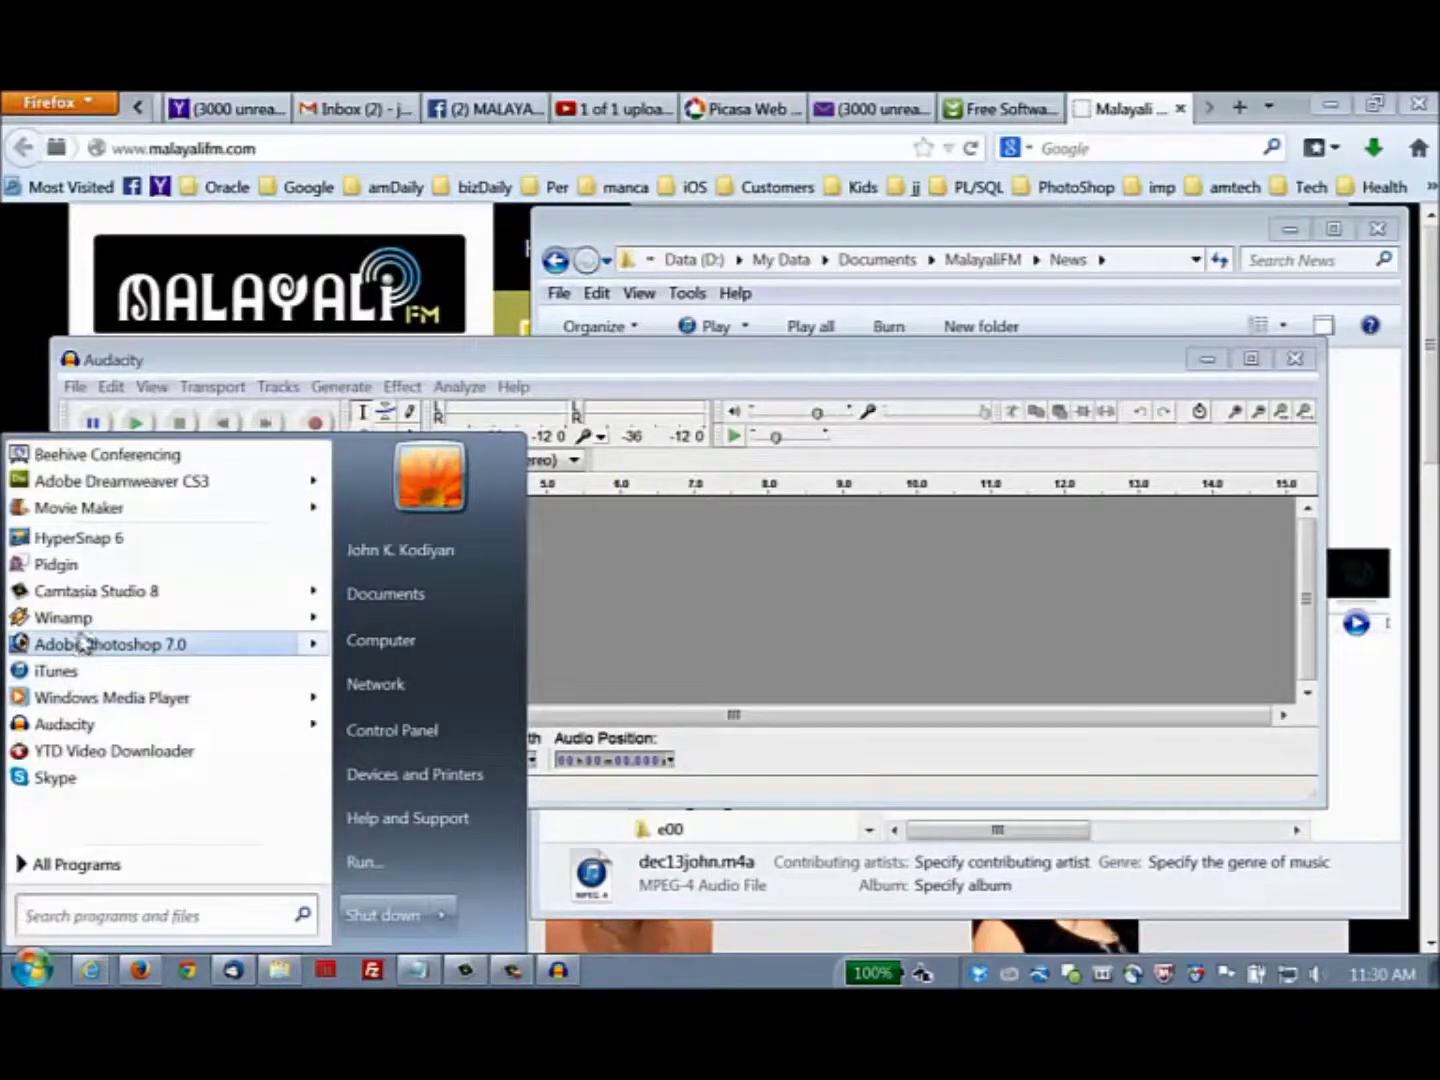
pyautogui.click(62, 670)
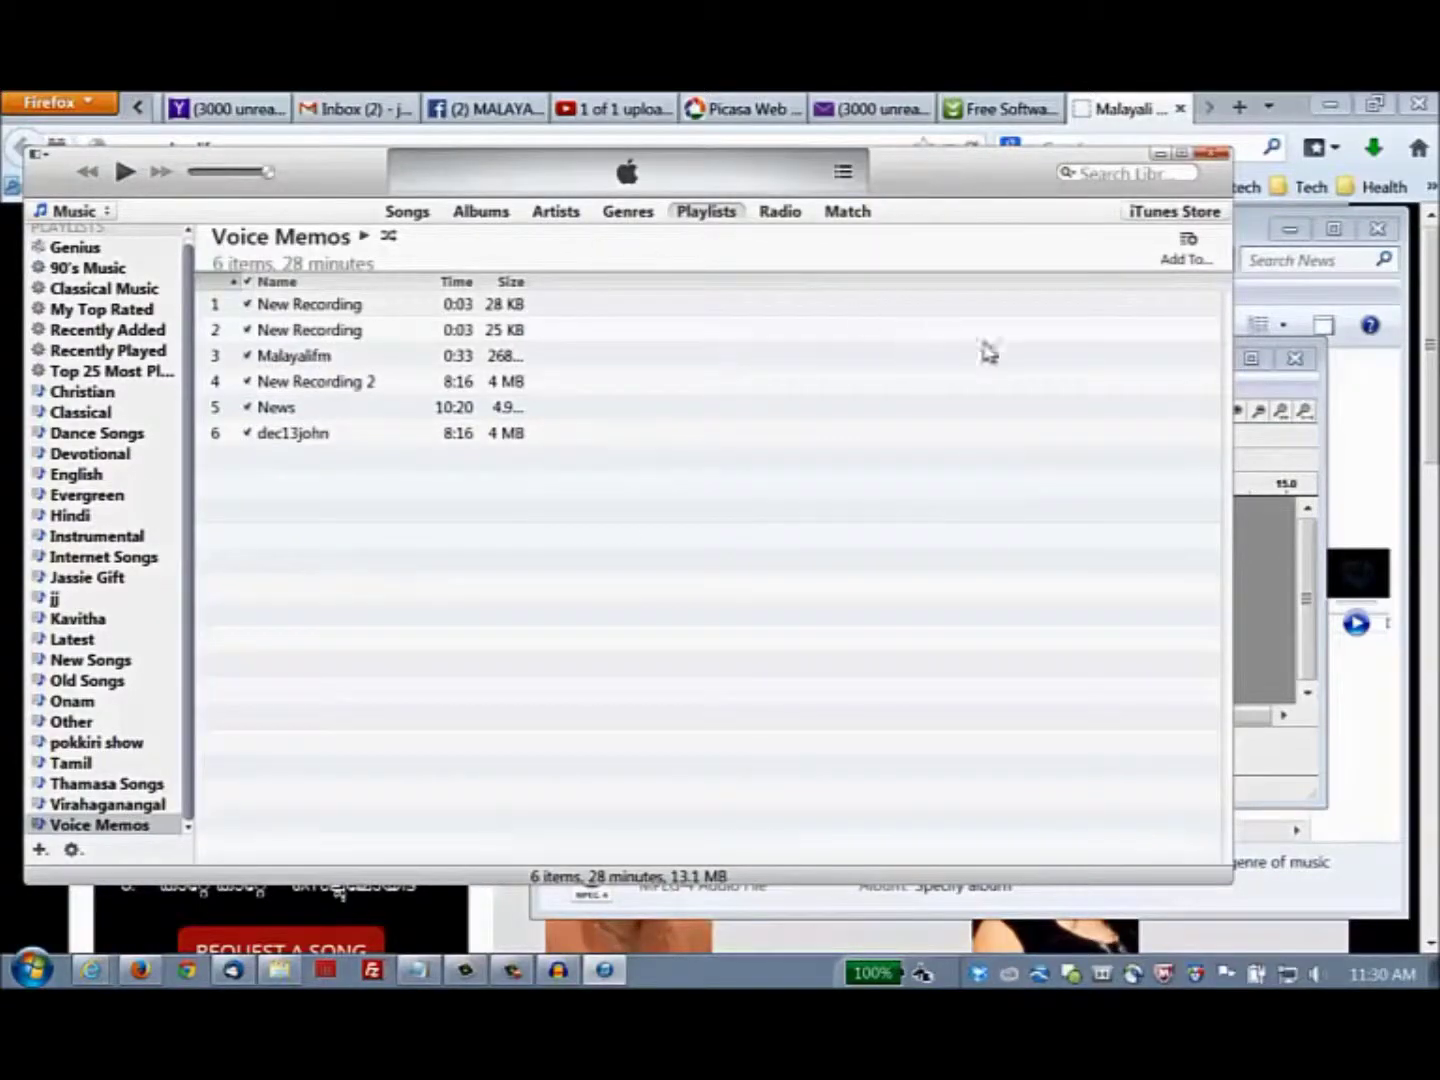
pyautogui.click(1340, 405)
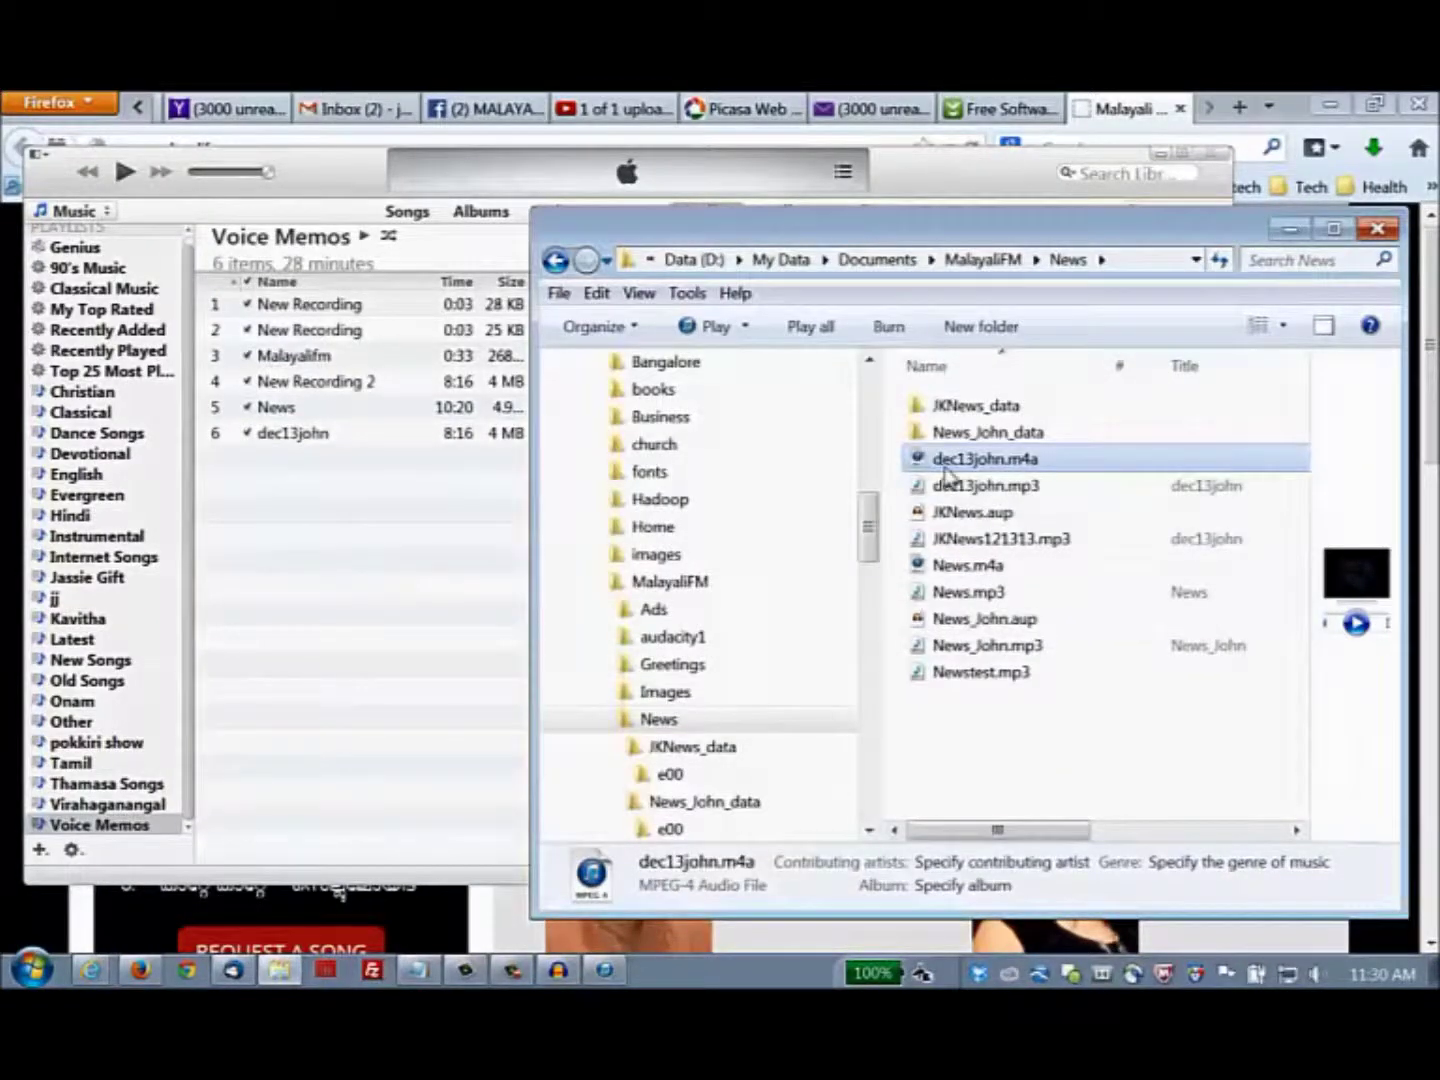
pyautogui.moveTo(950, 468); pyautogui.dragTo(395, 716)
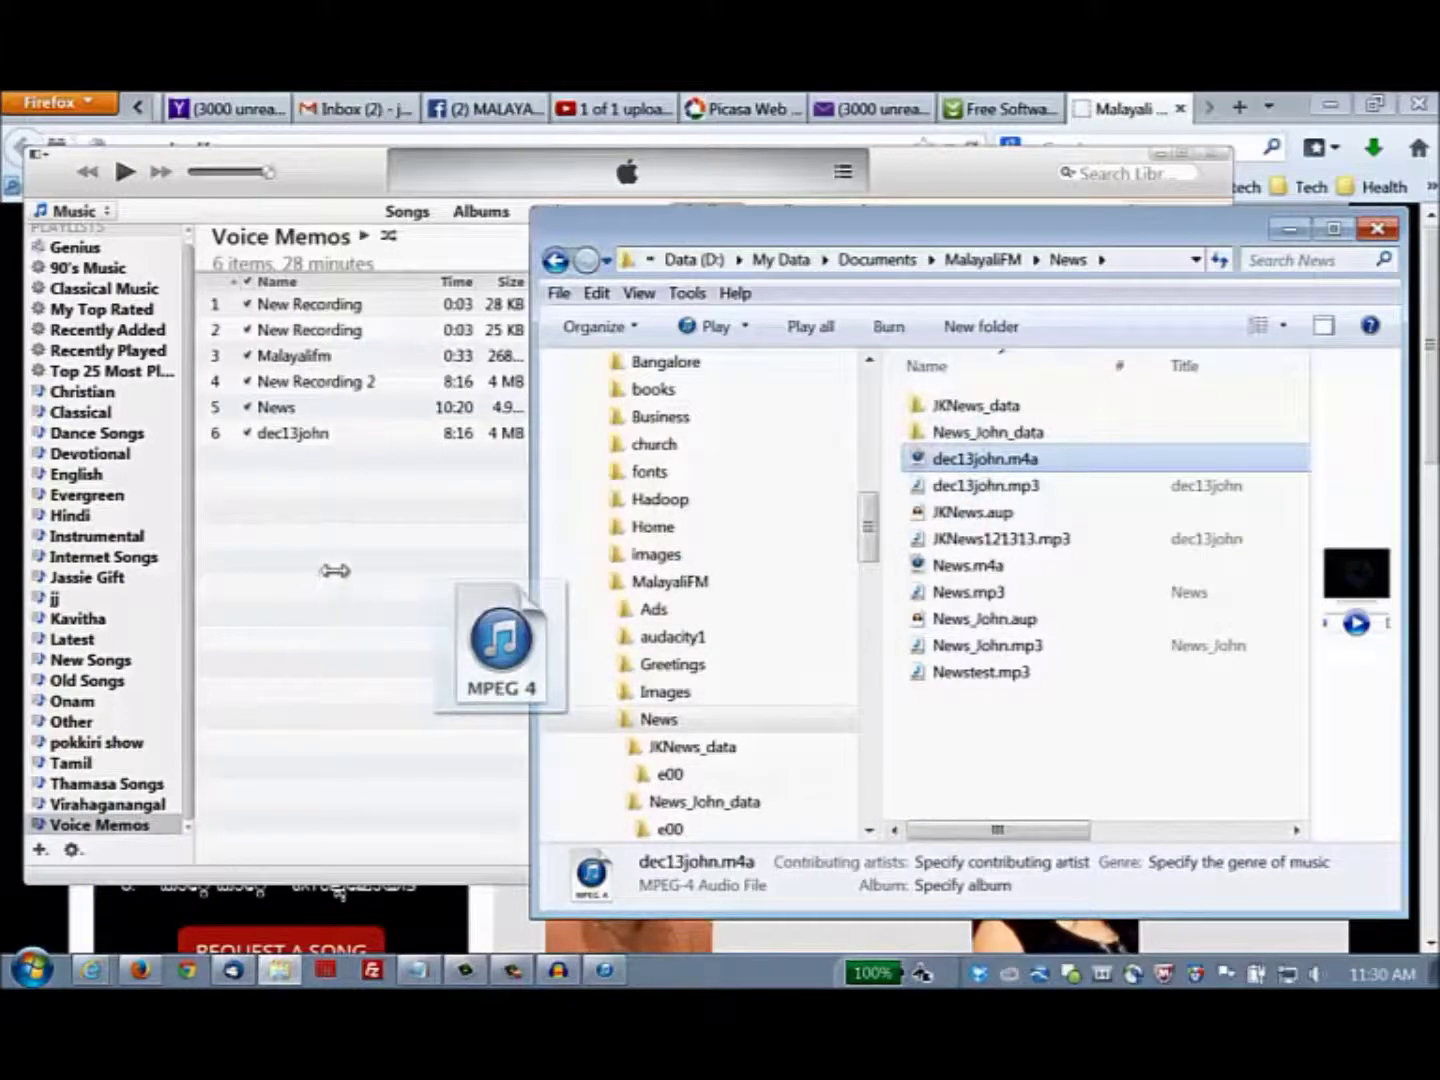
pyautogui.moveTo(335, 570); pyautogui.dragTo(341, 566)
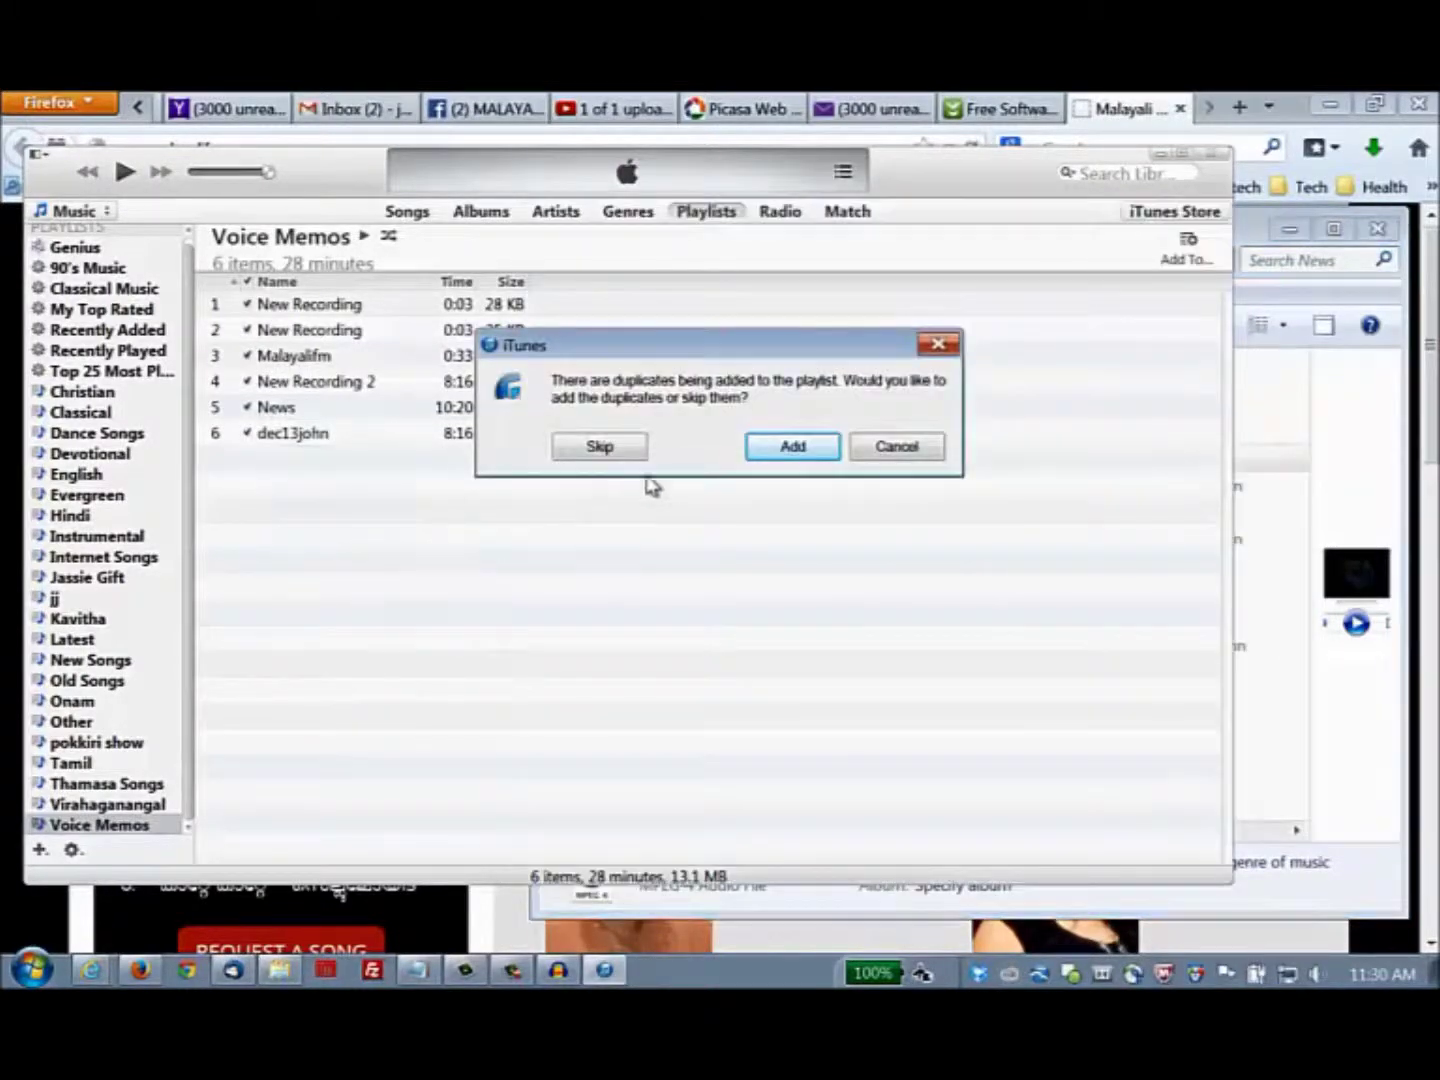
pyautogui.click(794, 448)
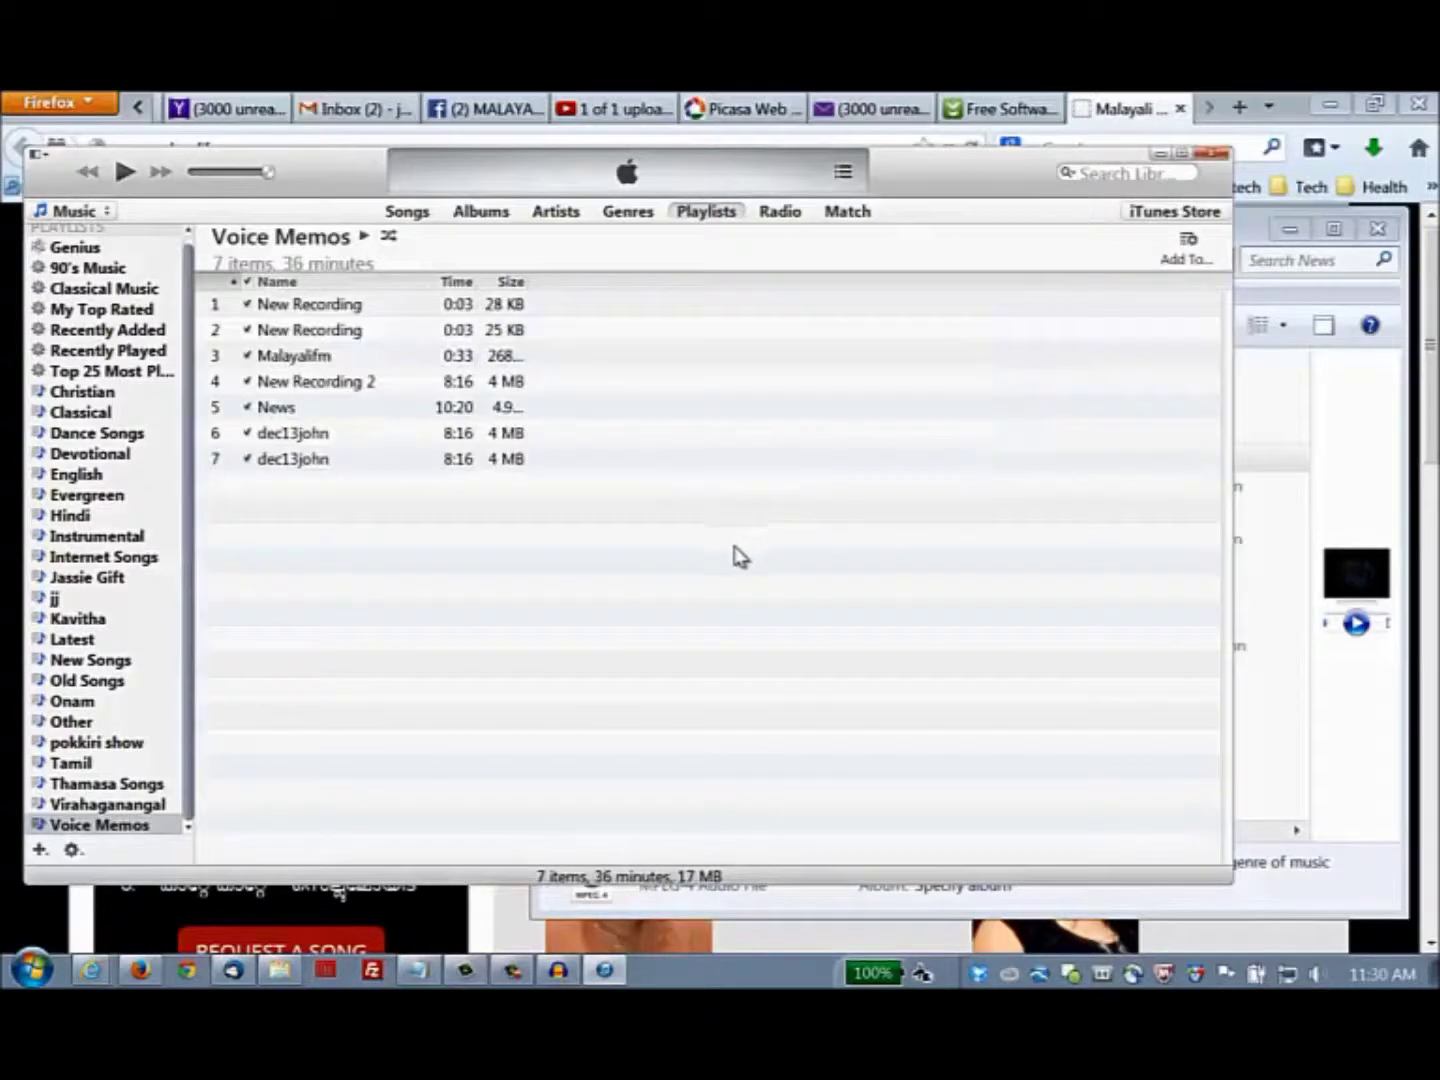
# - Delete the first of the two dec13john entries from the Voice Memos playlist
pyautogui.click(320, 438)
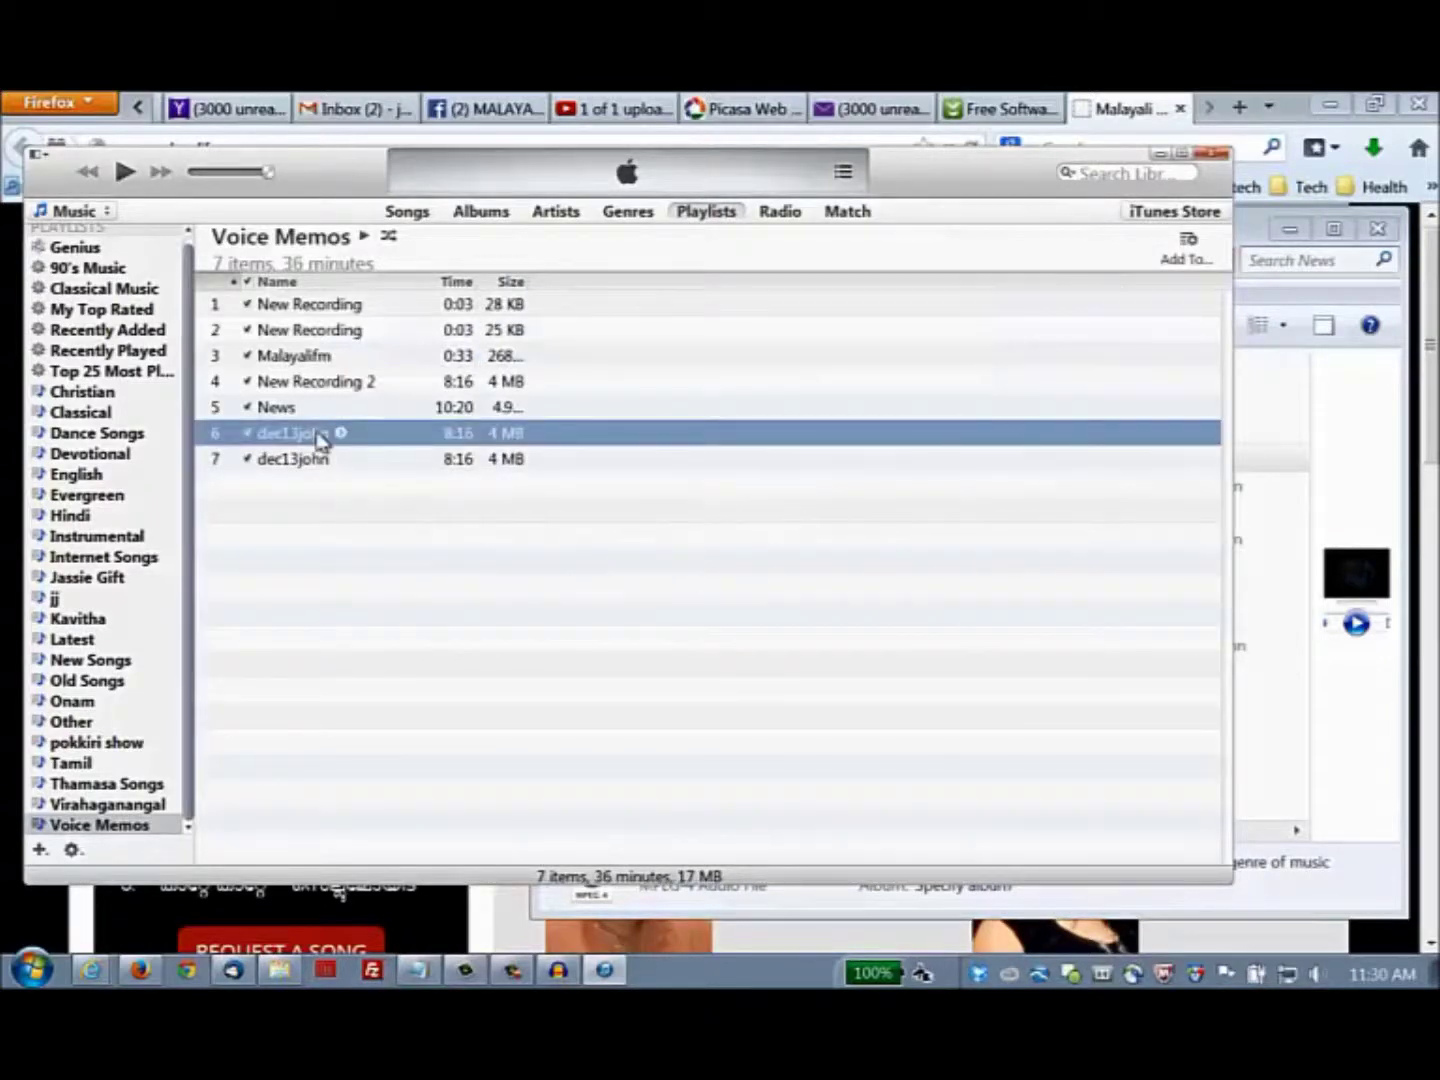
pyautogui.press('Delete')
pyautogui.click(334, 489)
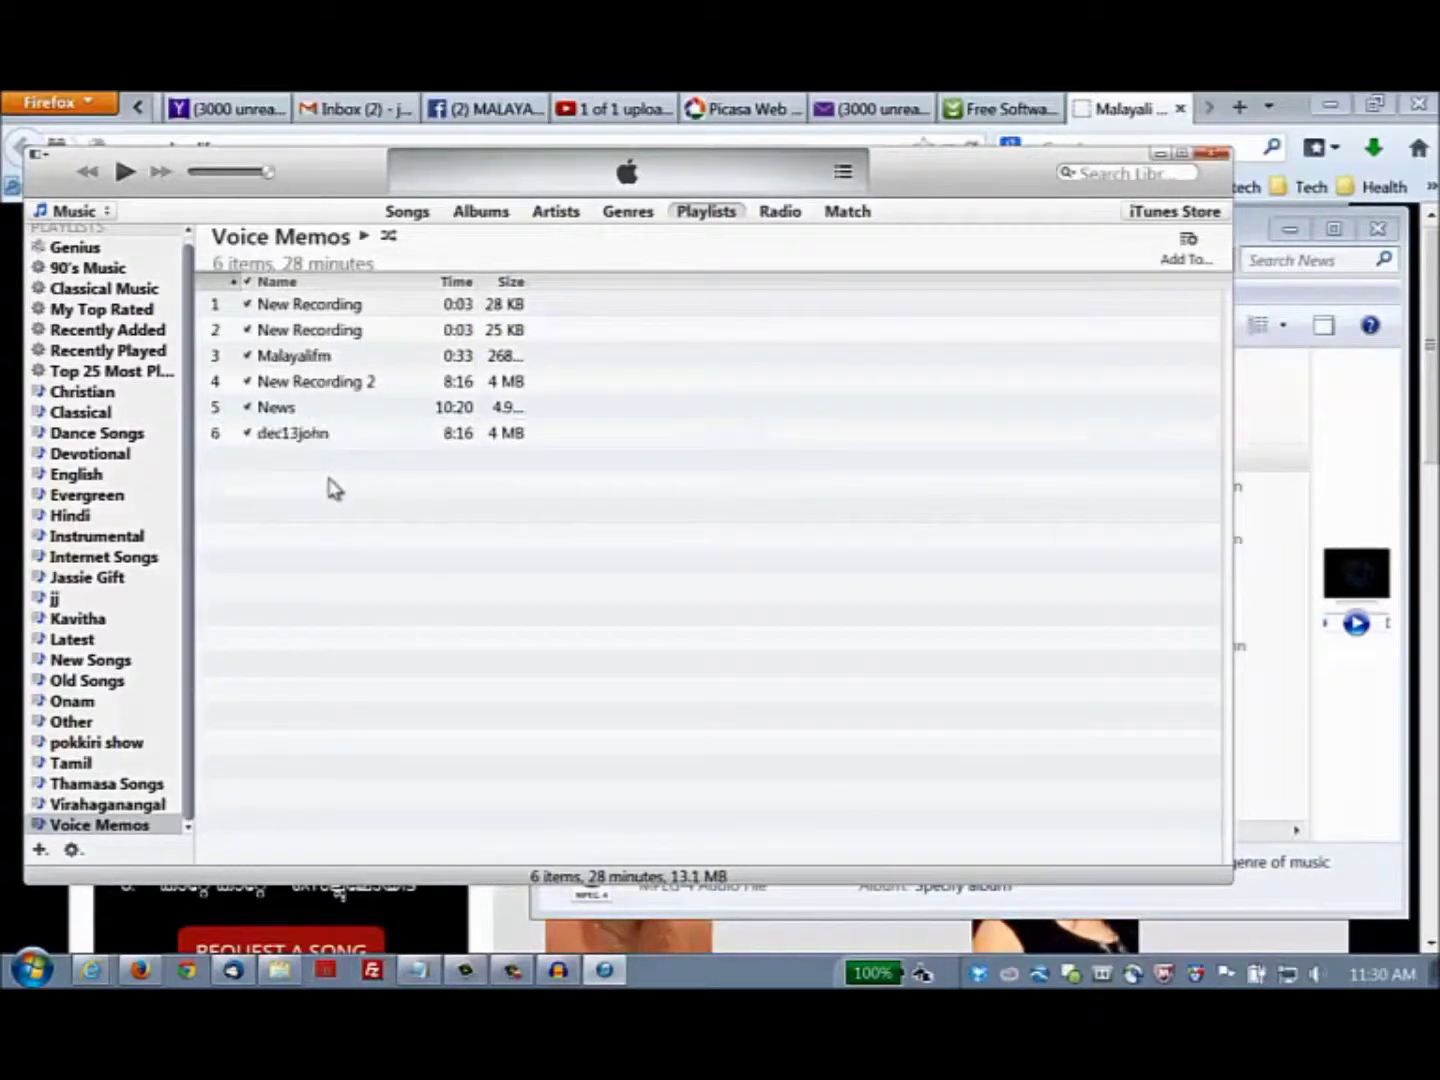
# - Play the beginning of dec13john in iTunes with the system volume set to 66, and pause it
pyautogui.click(316, 438)
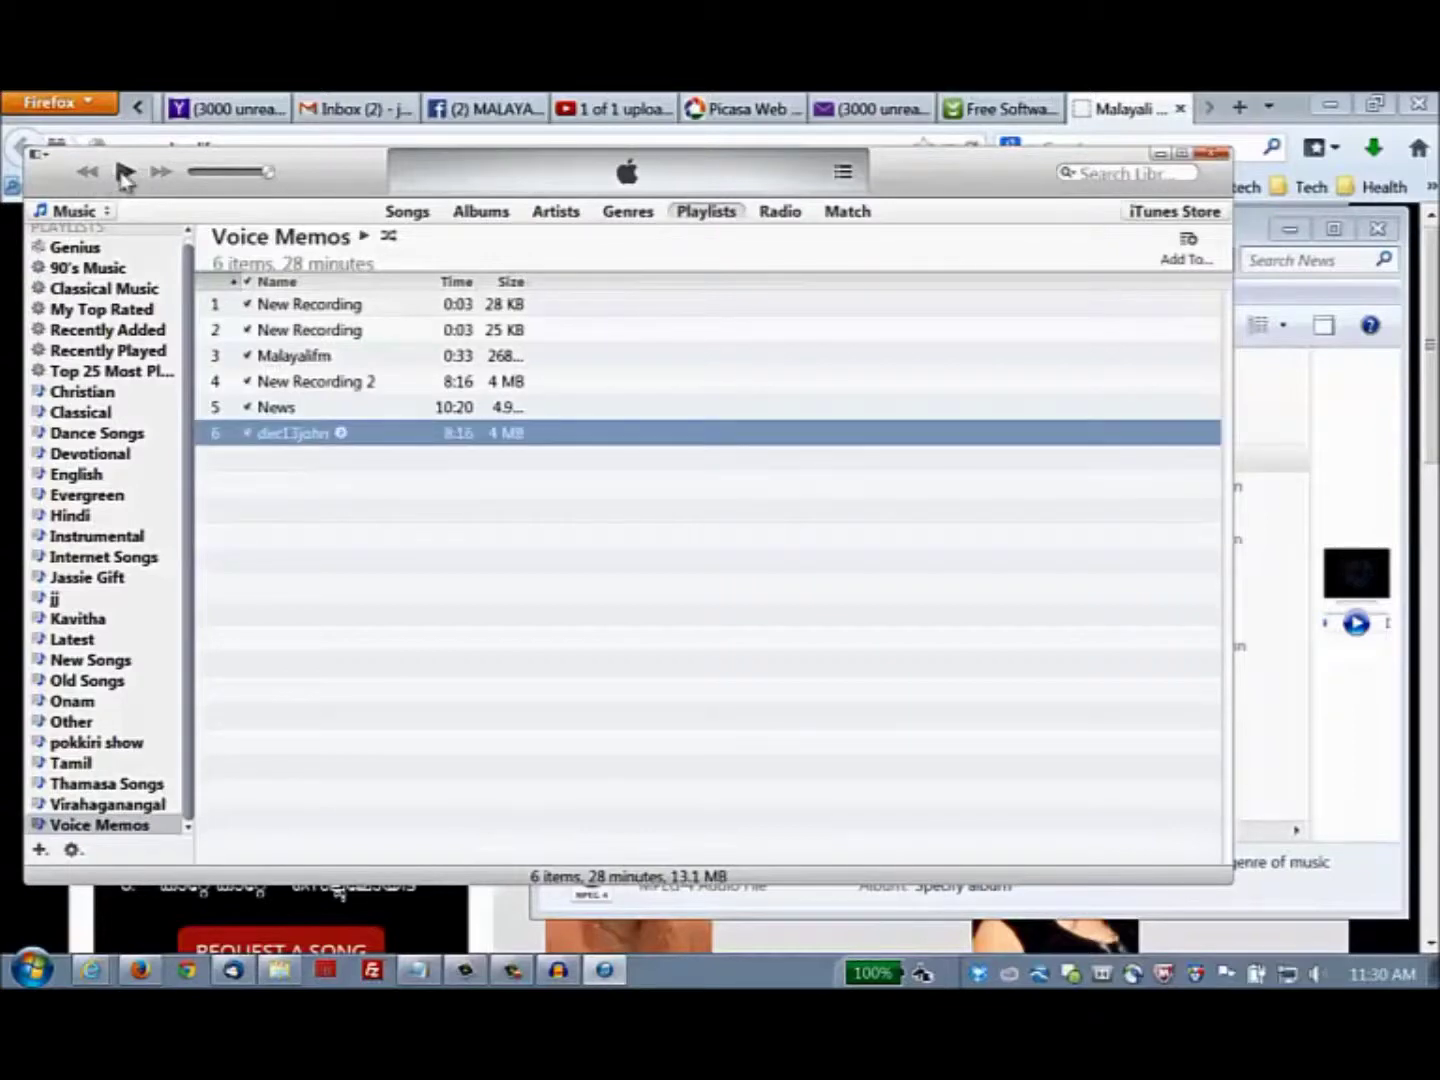
pyautogui.click(123, 175)
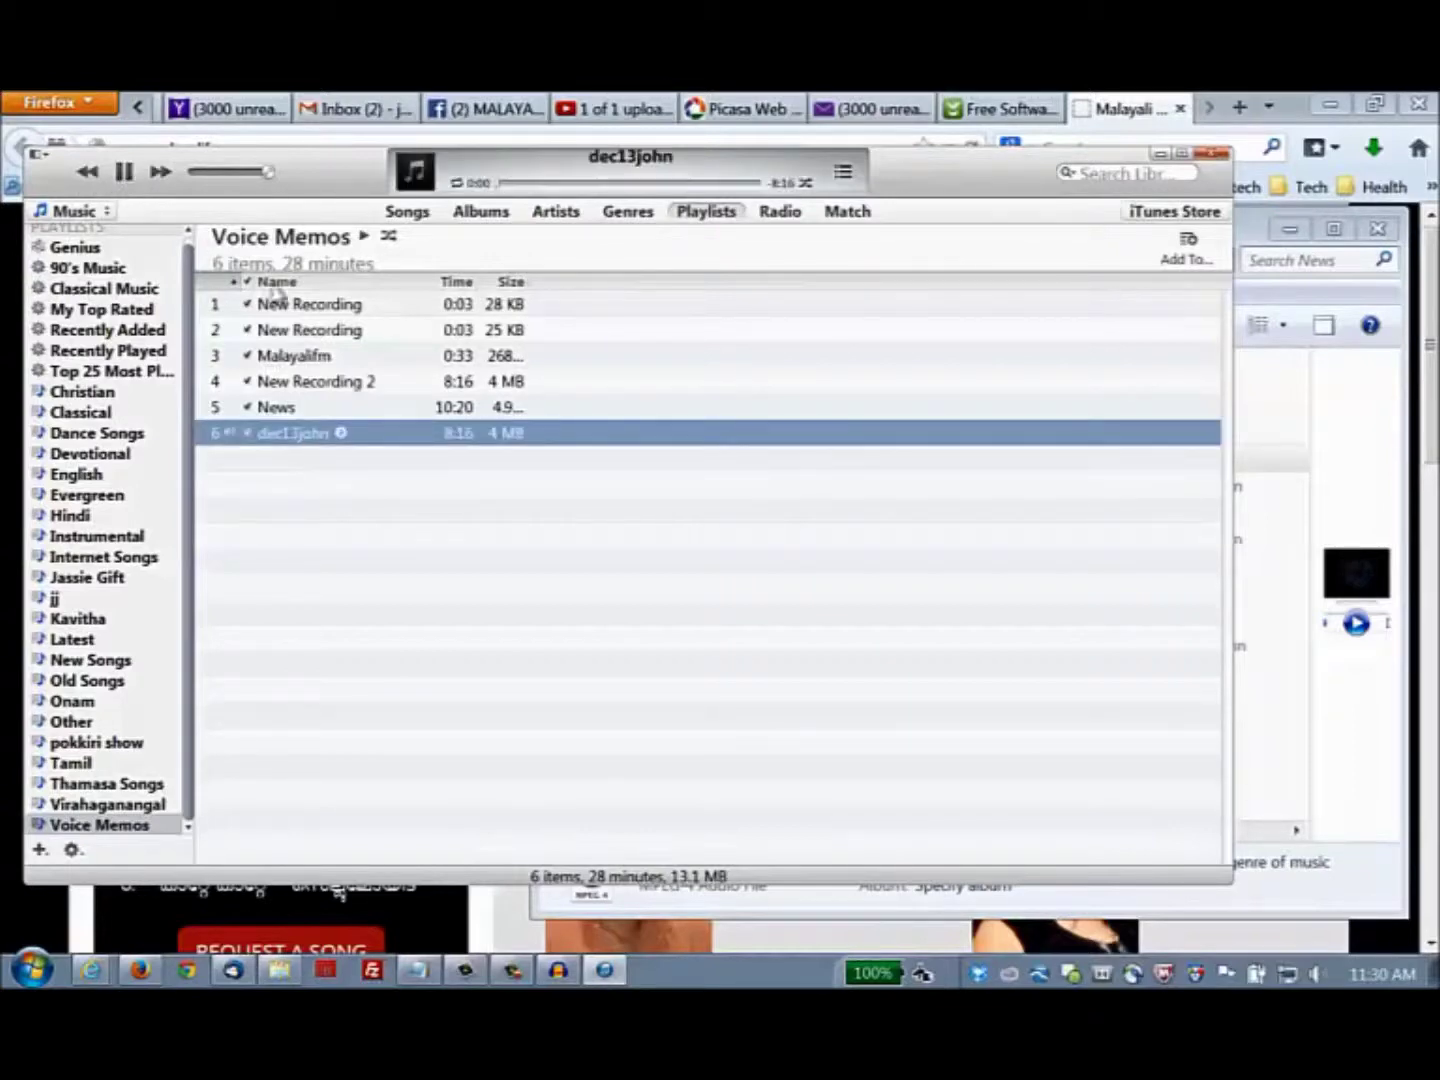
pyautogui.click(1312, 978)
pyautogui.moveTo(1310, 706)
pyautogui.mouseDown()
pyautogui.moveTo(1308, 676)
pyautogui.moveTo(1308, 693)
pyautogui.mouseUp()
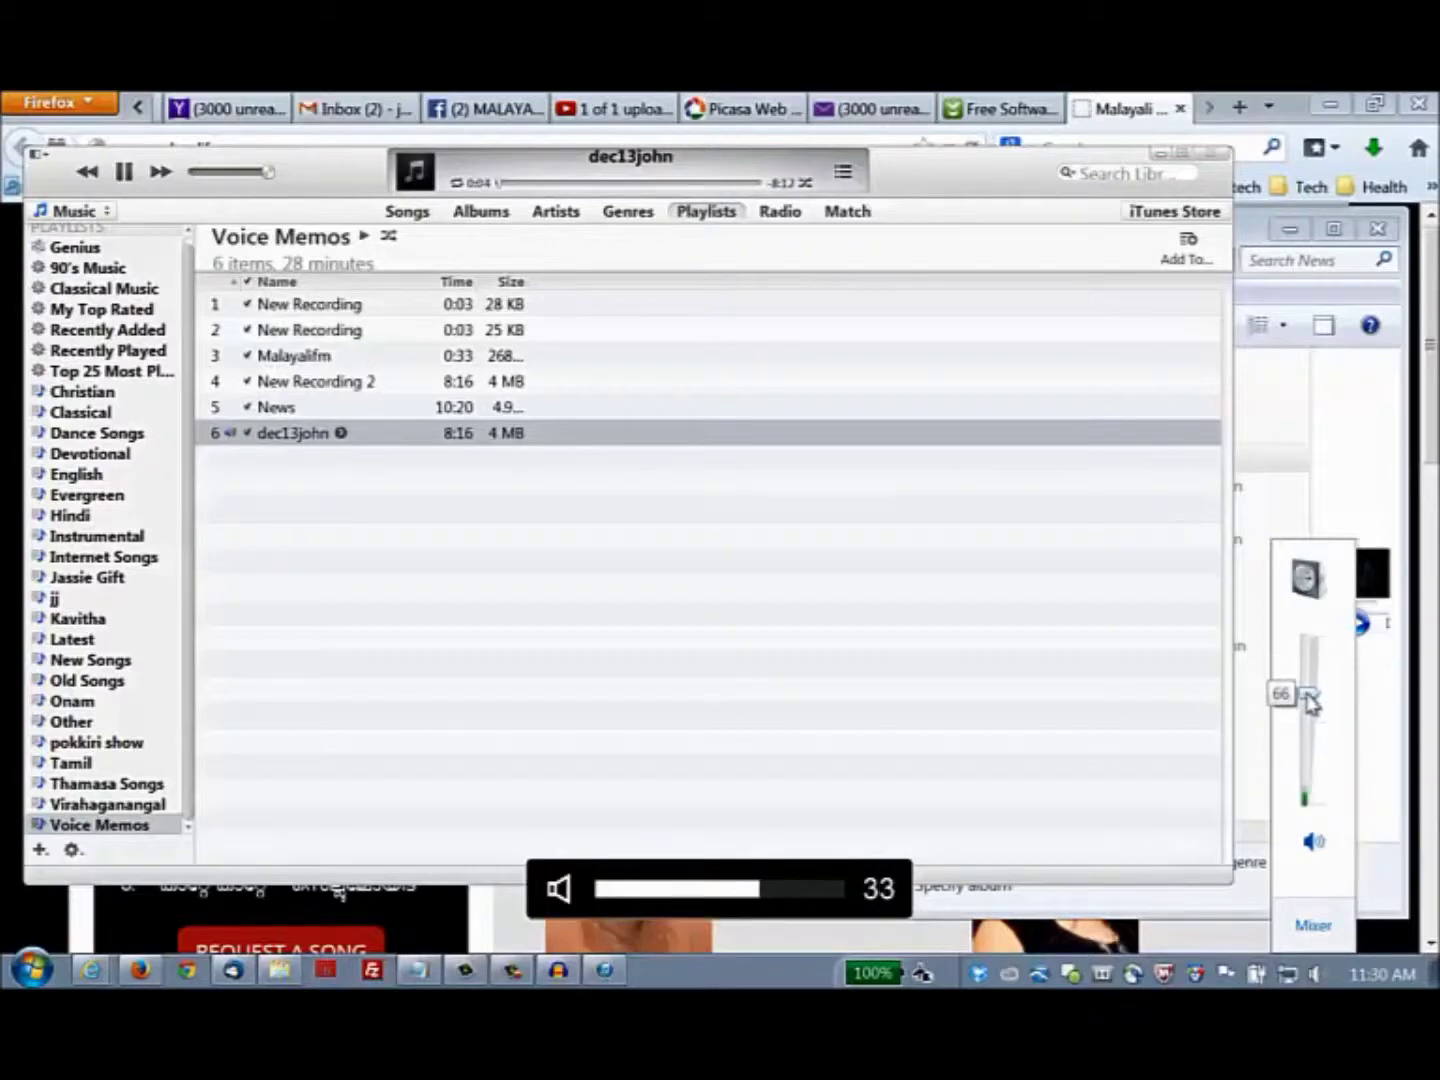
pyautogui.click(125, 173)
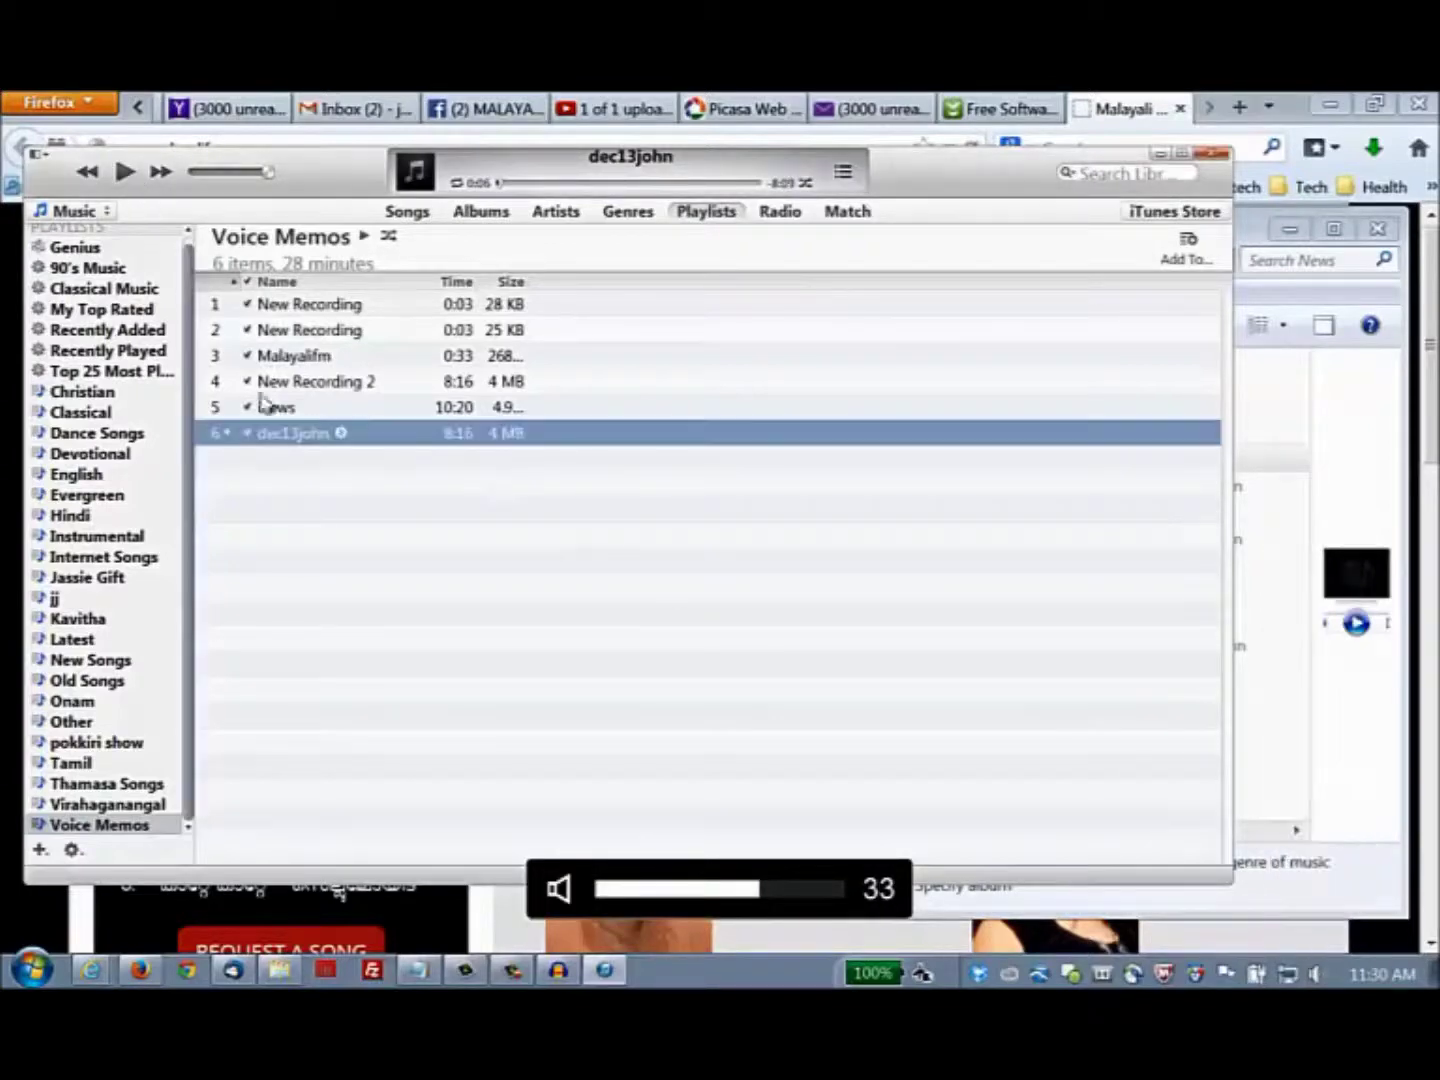
# - Create an MP3 version of the dec13john recording in iTunes and close iTunes
pyautogui.click(291, 439)
pyautogui.rightClick(290, 440)
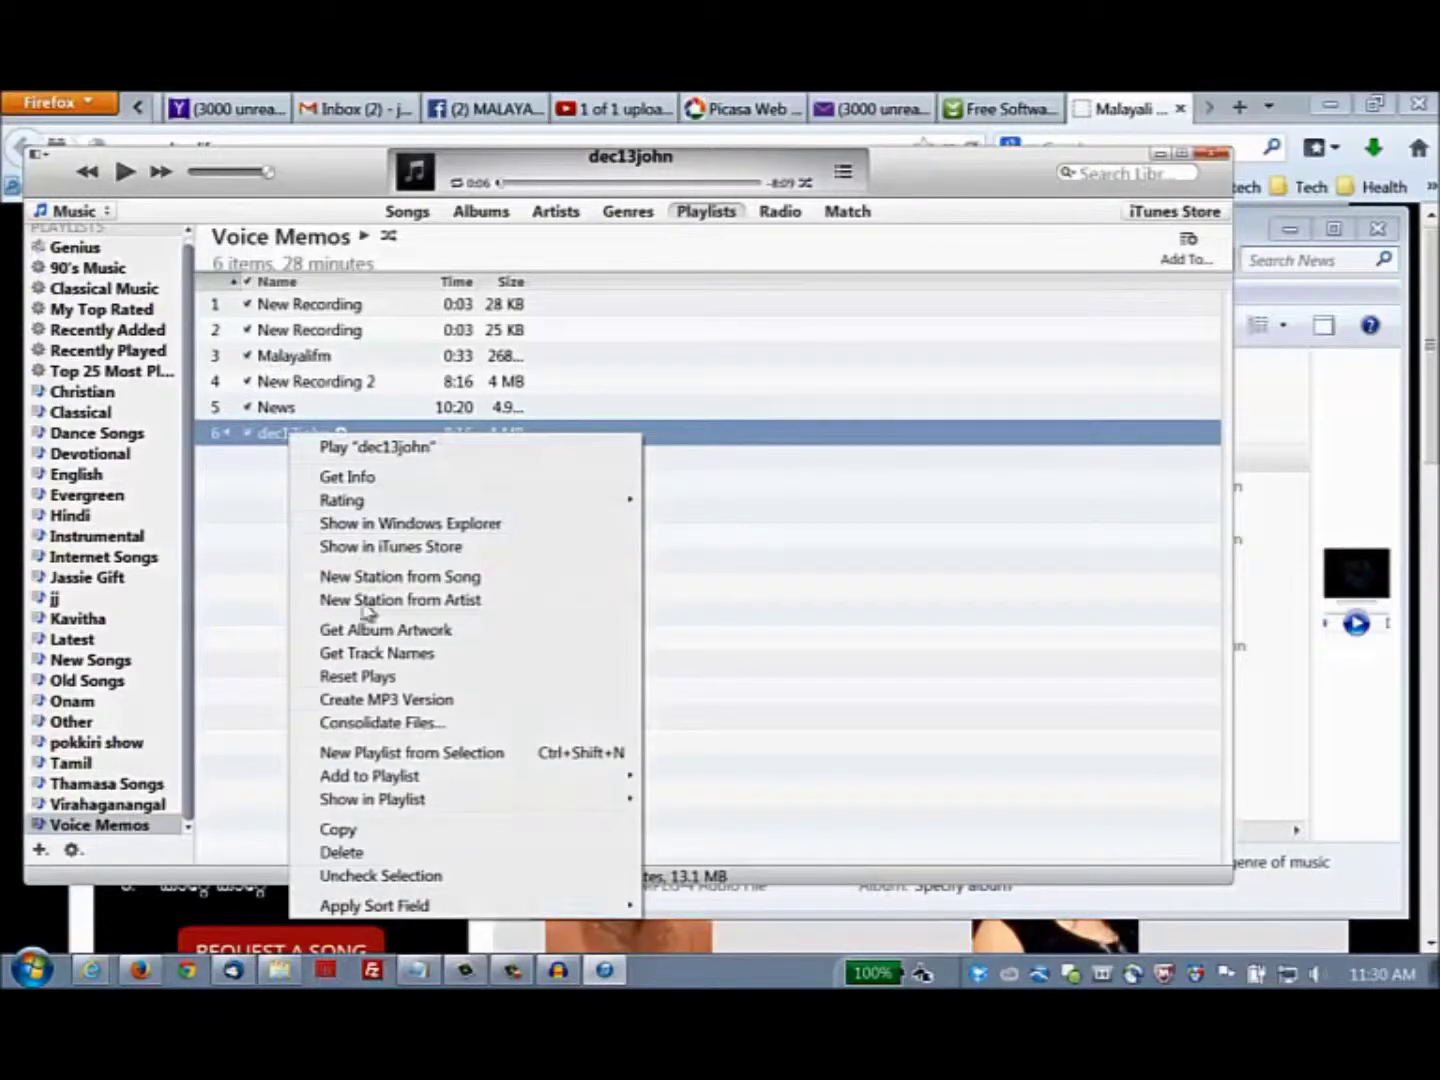
pyautogui.click(385, 699)
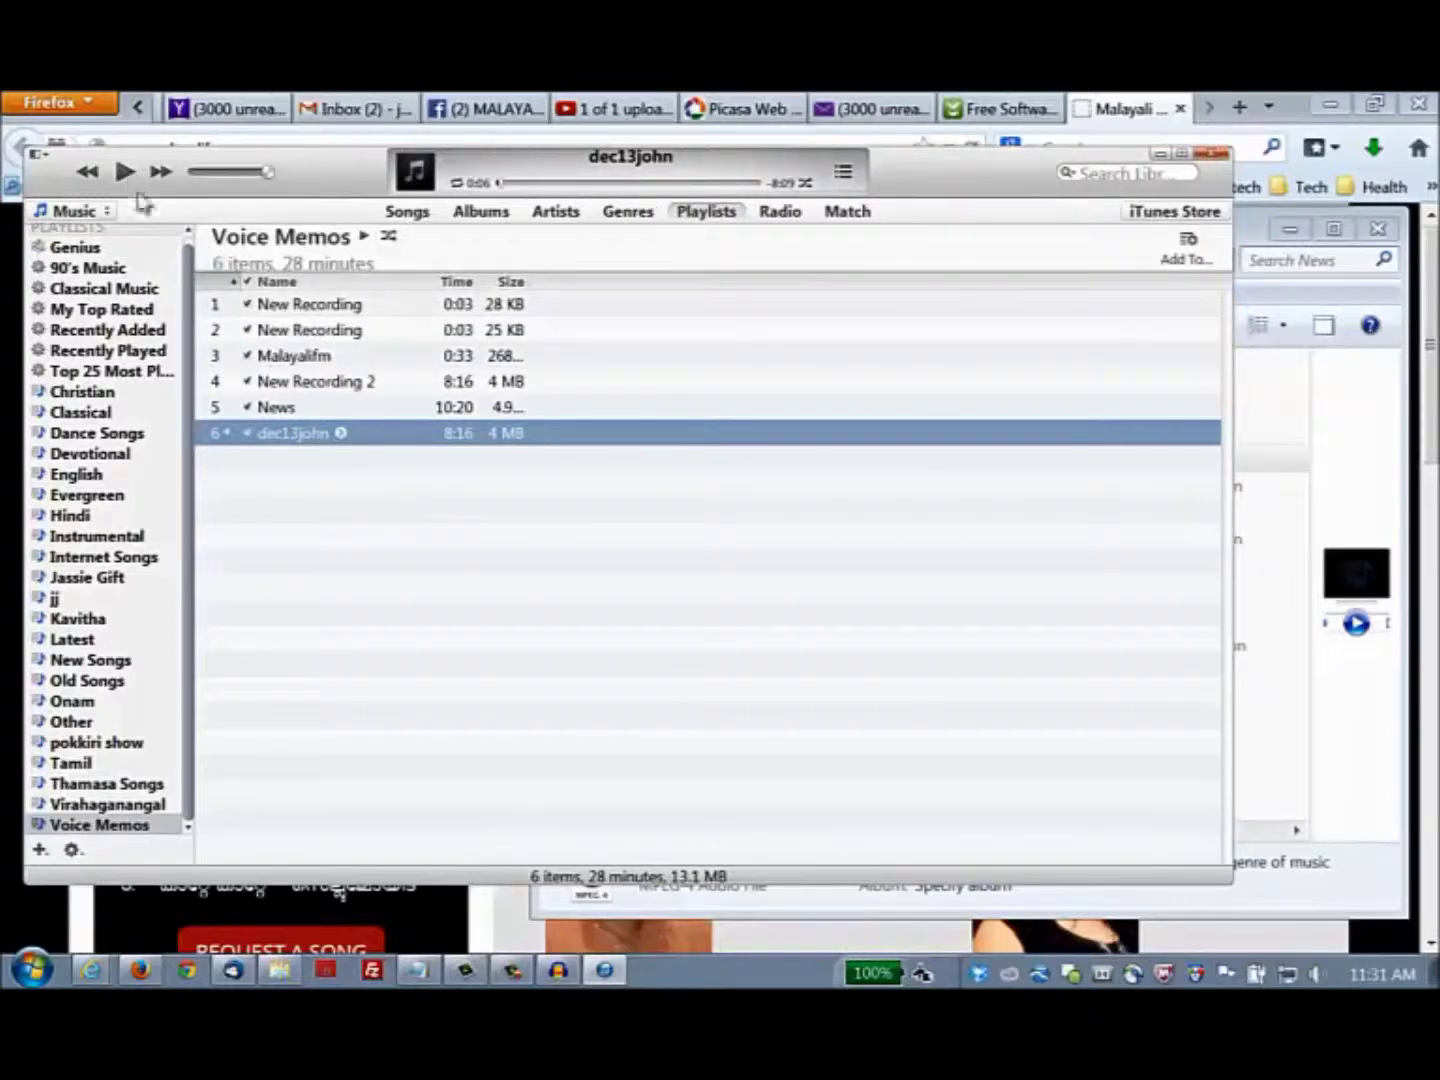
pyautogui.click(1220, 157)
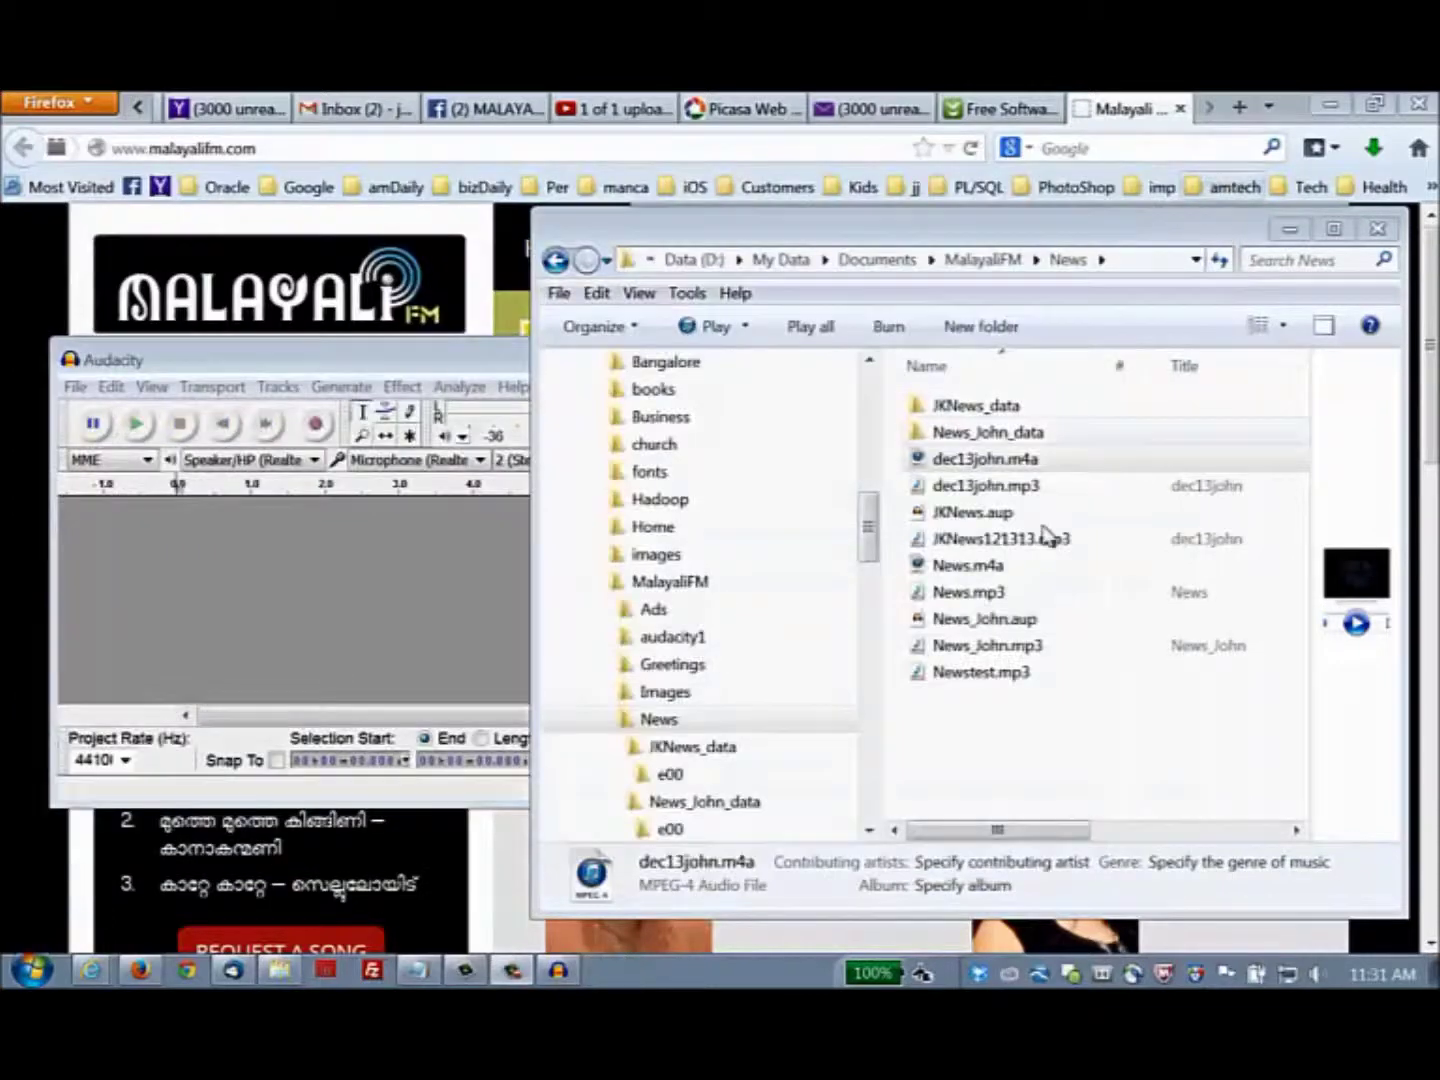
# - Switch to Windows Explorer, collapse the Data (D:) drive, and open the Users folder on the System (C:) drive
pyautogui.click(283, 969)
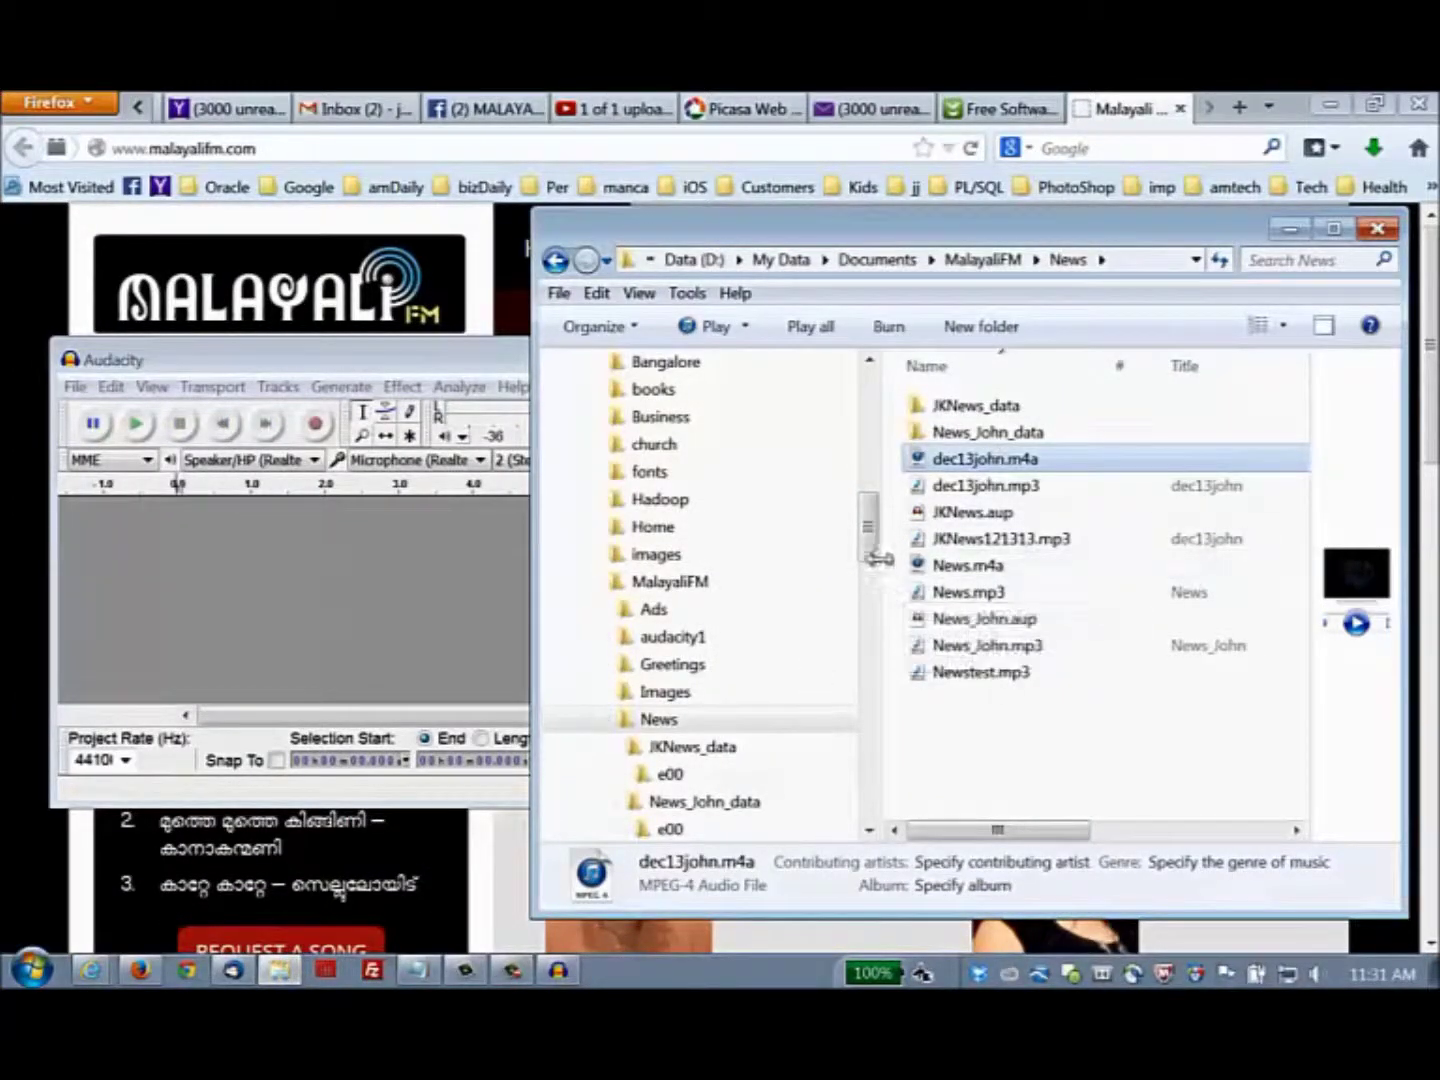
pyautogui.scroll(10, 868, 481)
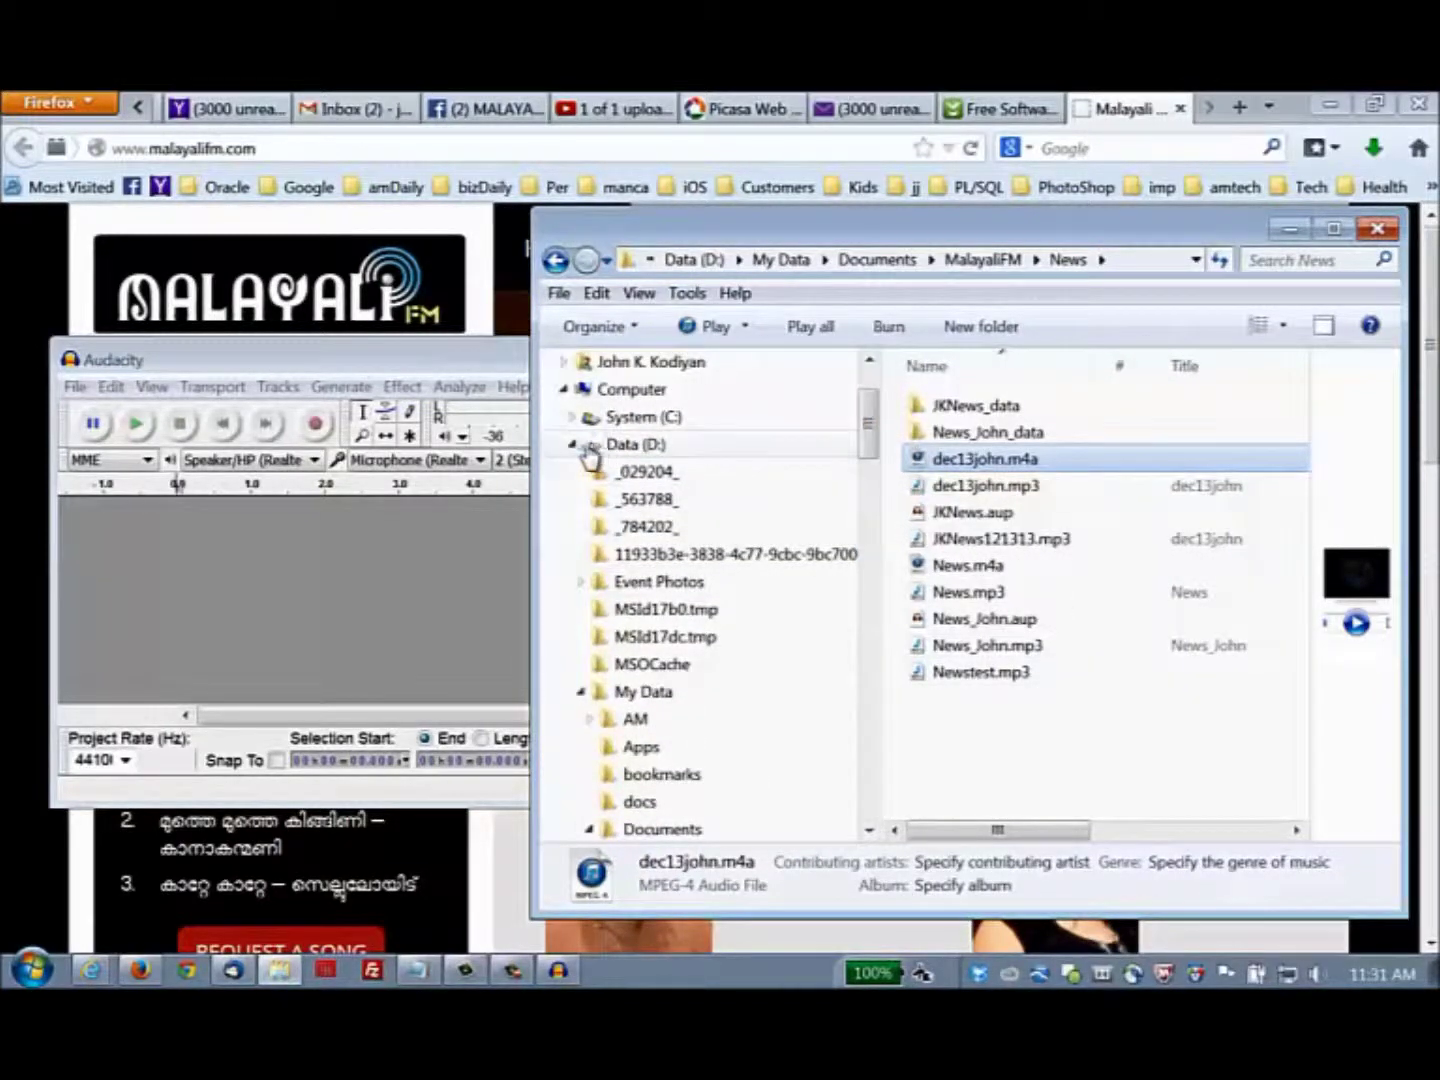
pyautogui.click(575, 446)
pyautogui.click(575, 446)
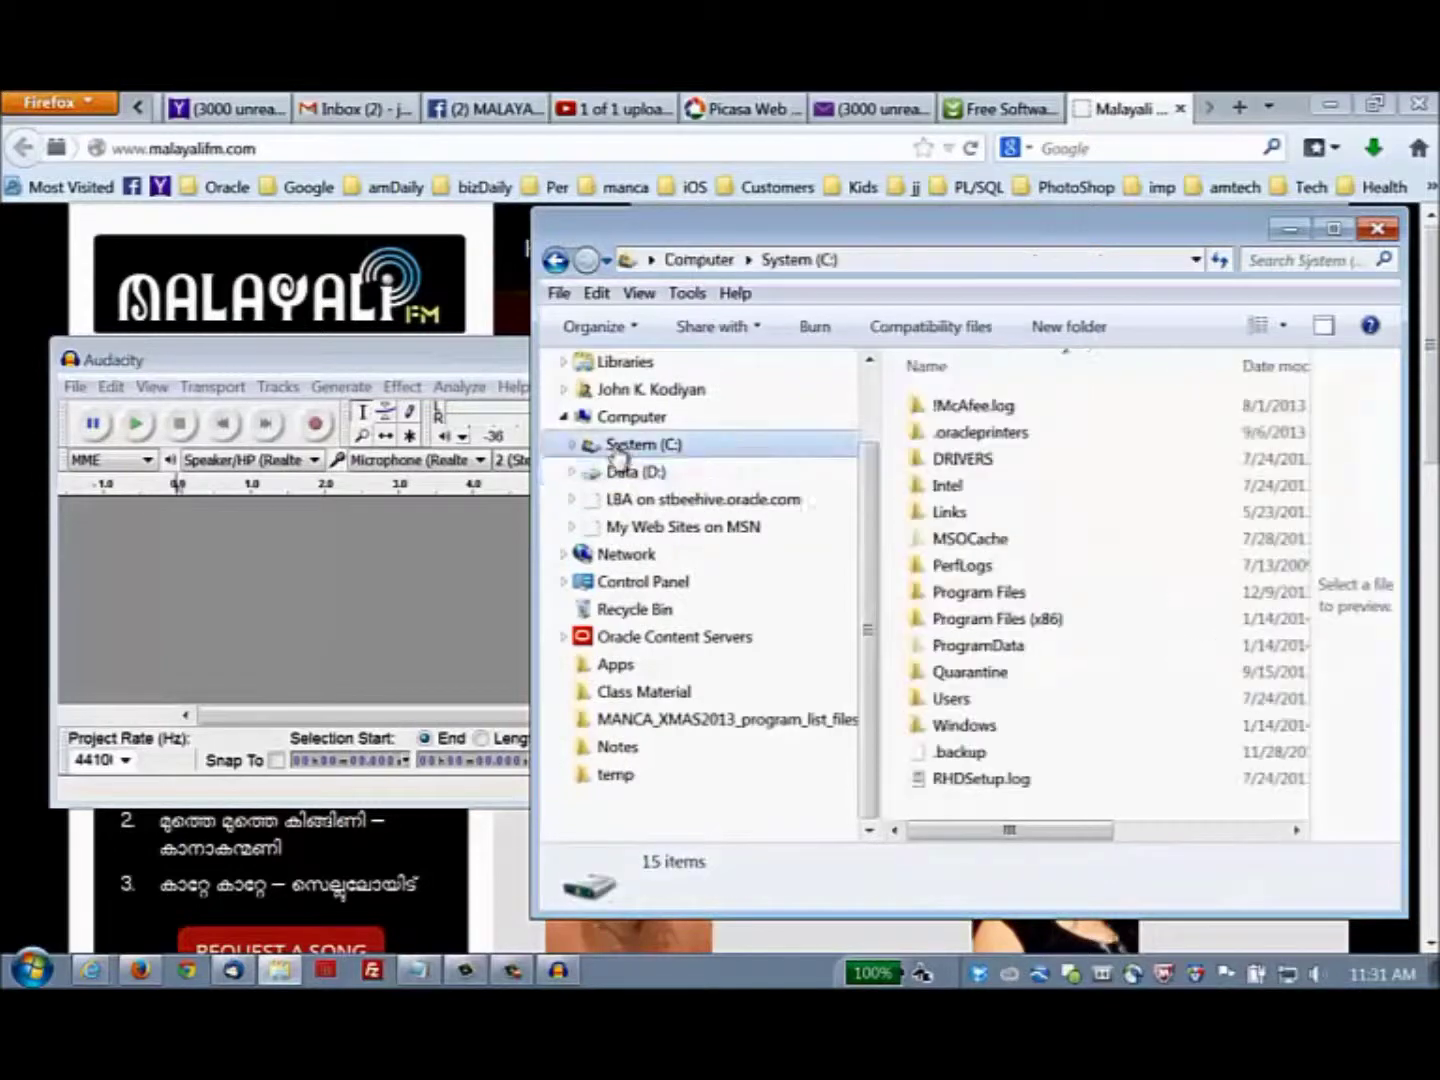
pyautogui.click(572, 446)
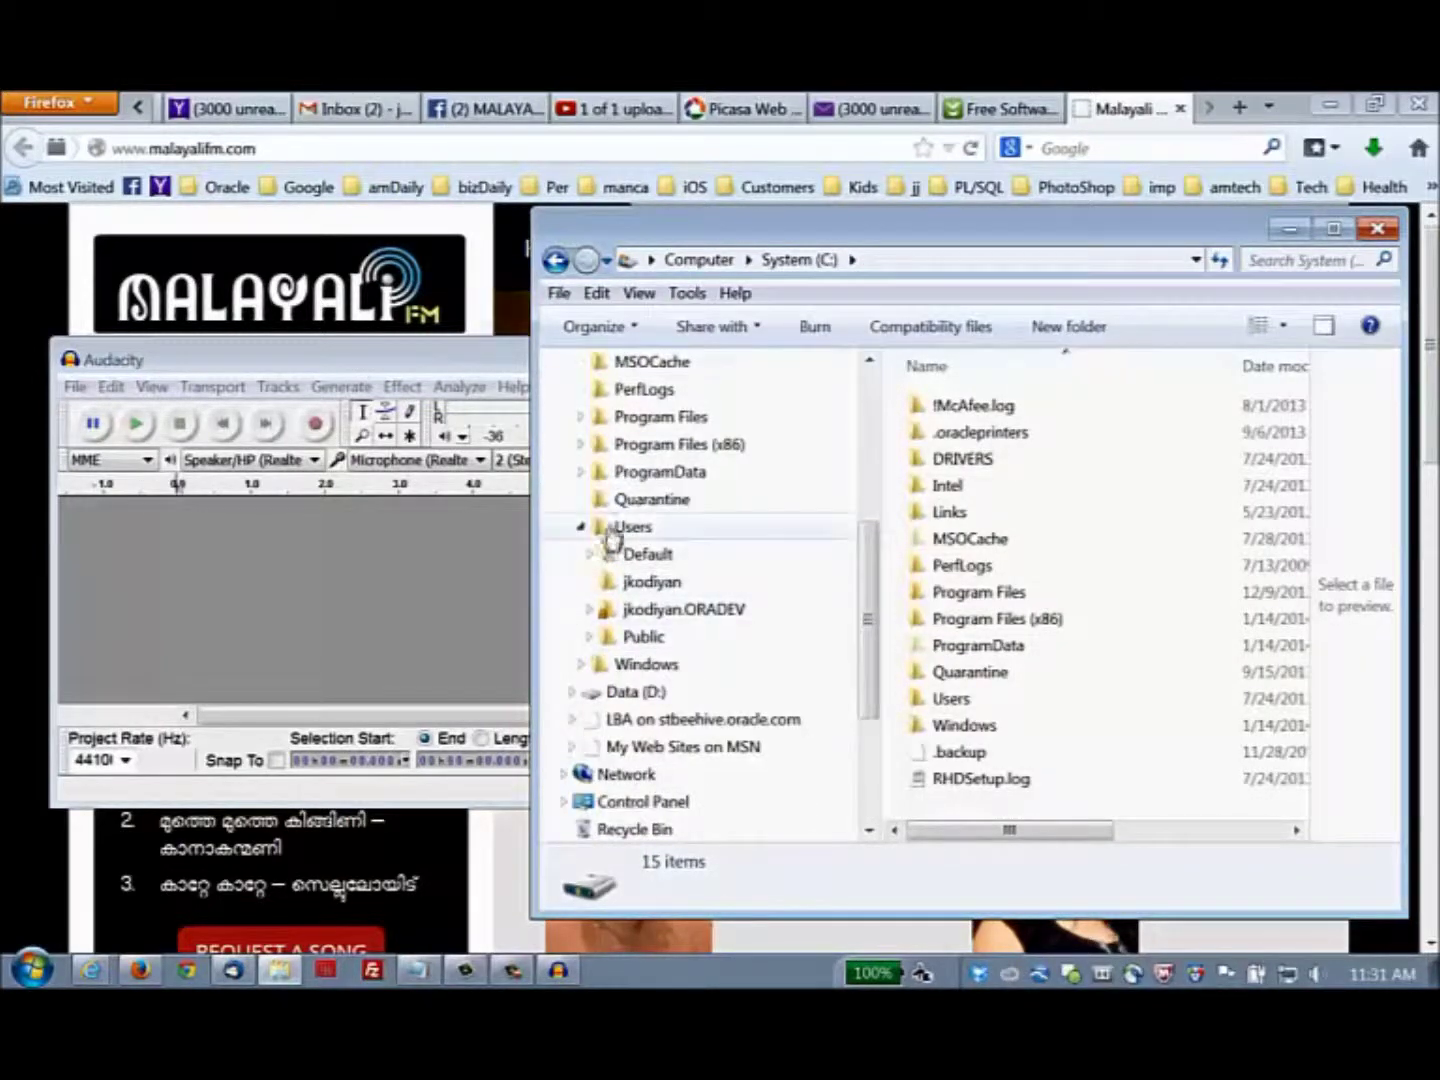
pyautogui.scroll(-1, 616, 524)
pyautogui.scroll(1, 616, 525)
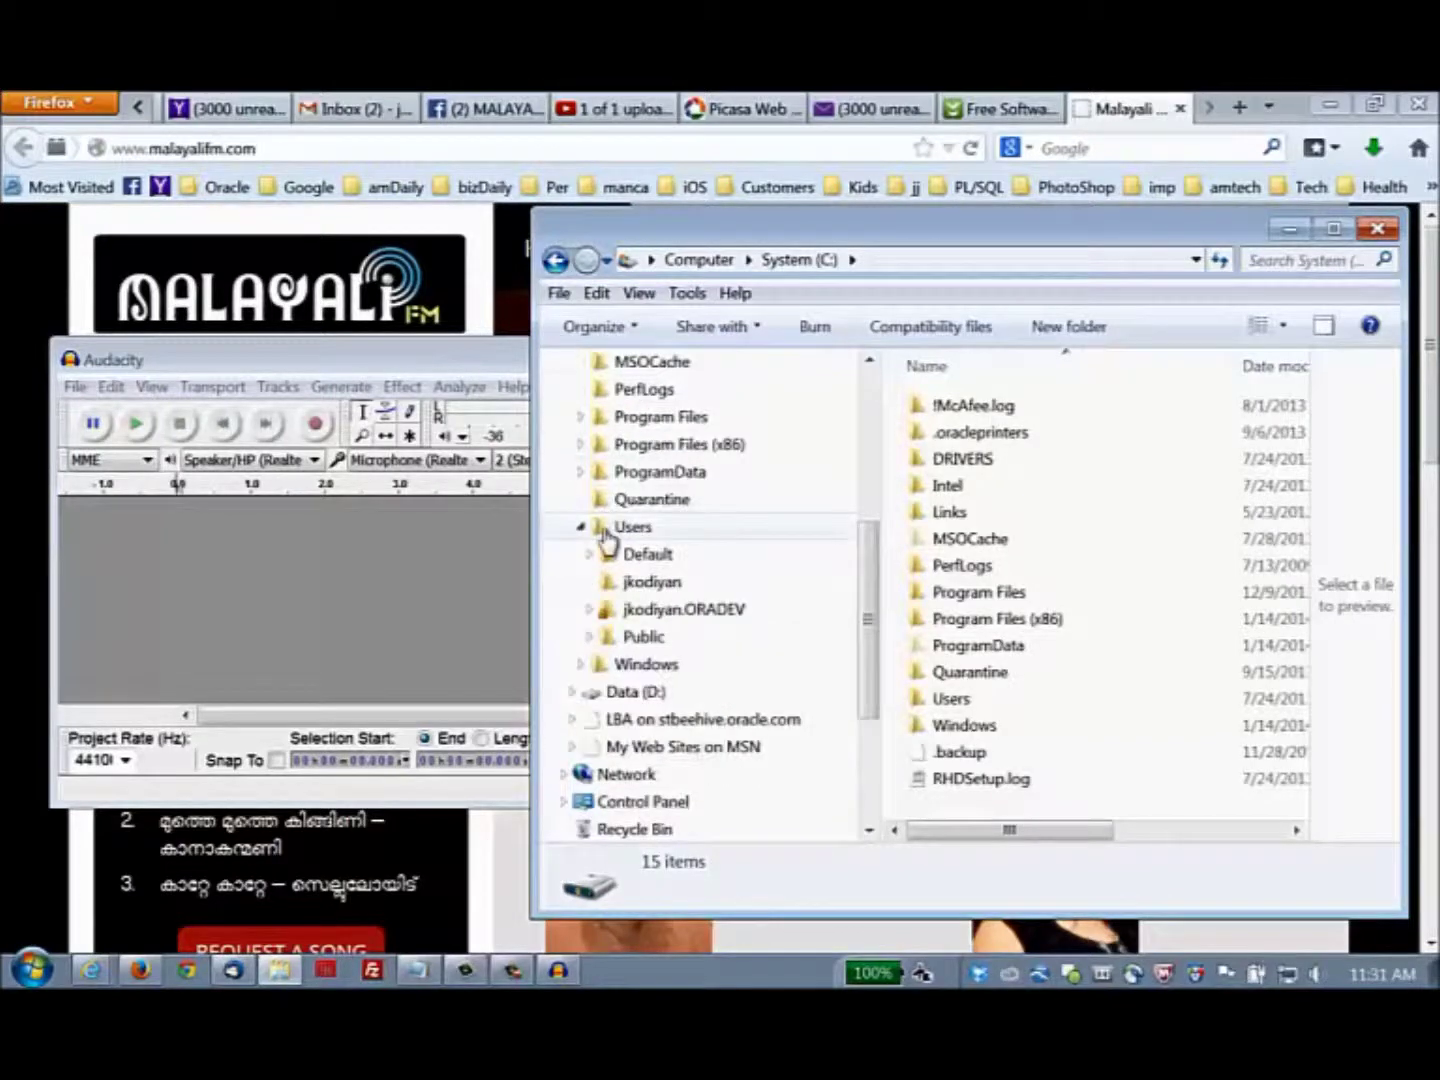
pyautogui.click(627, 527)
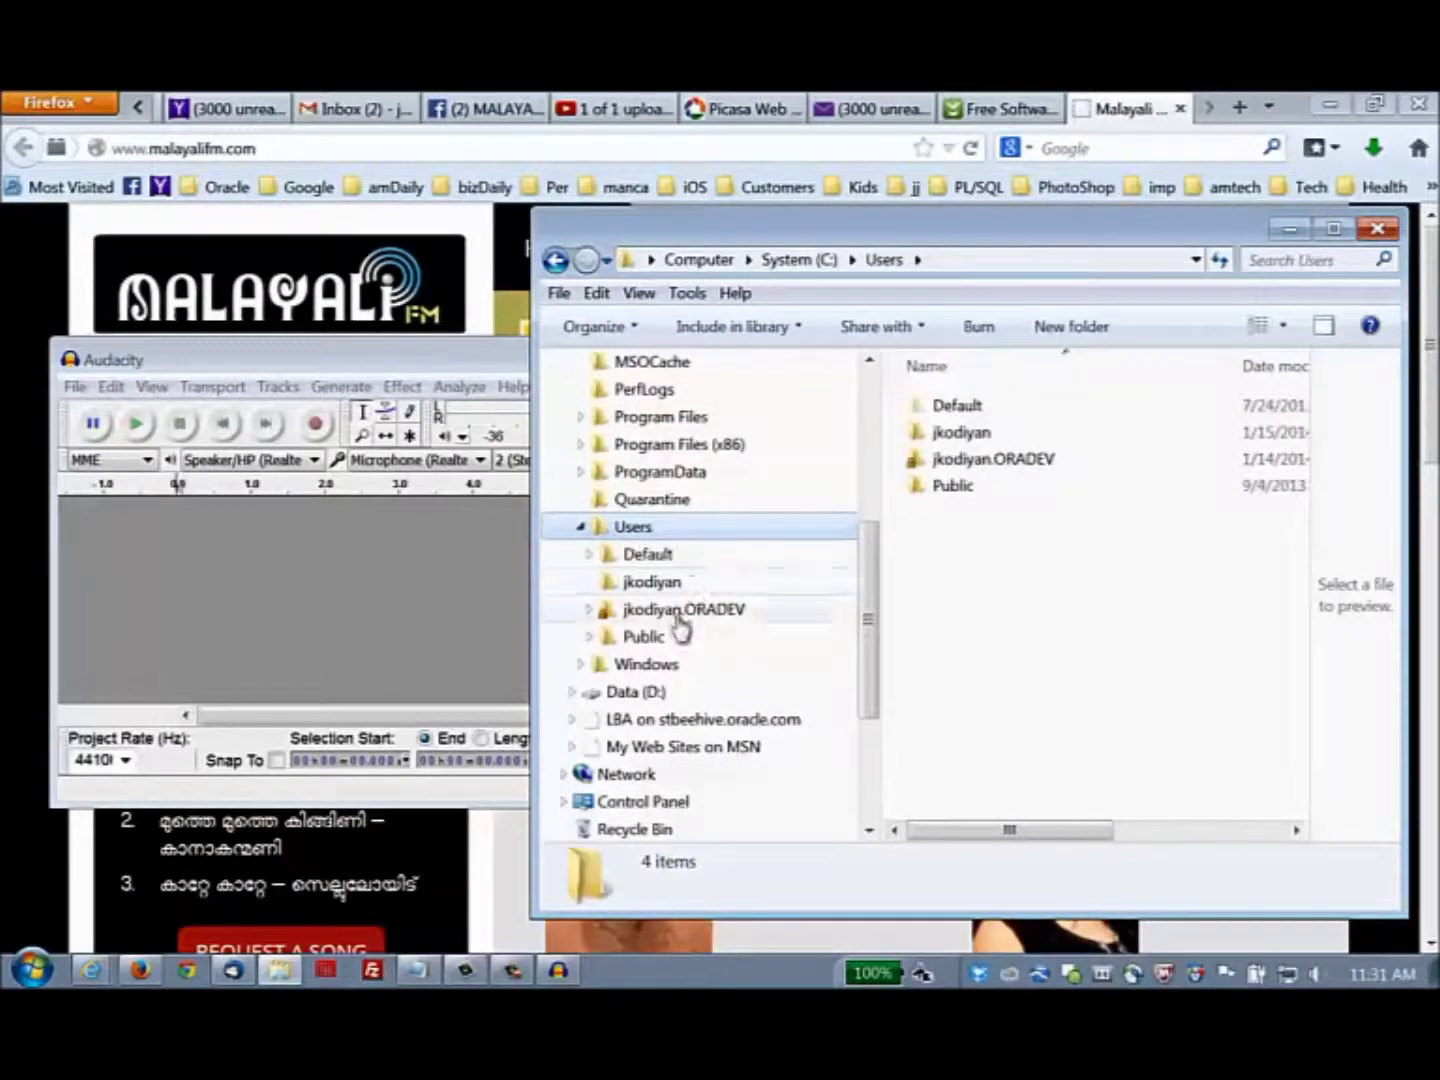
# - Expand My Music in the user's profile folder and open Unknown Album under iTunes Media, Music, Unknown Artist
pyautogui.click(589, 609)
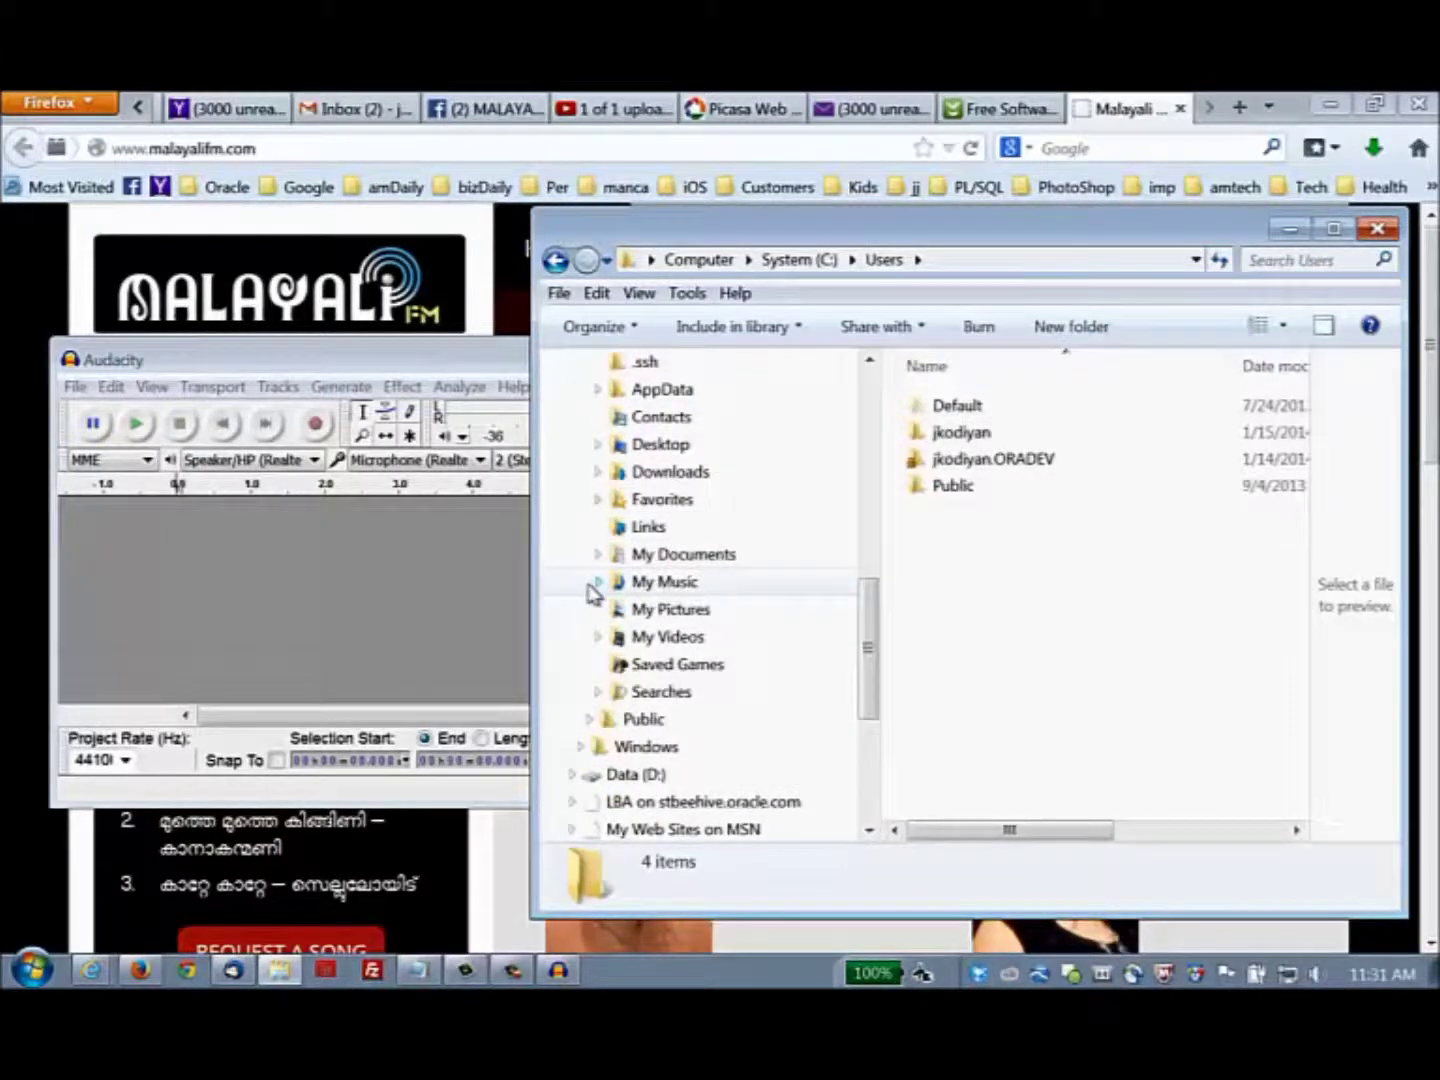
pyautogui.click(598, 582)
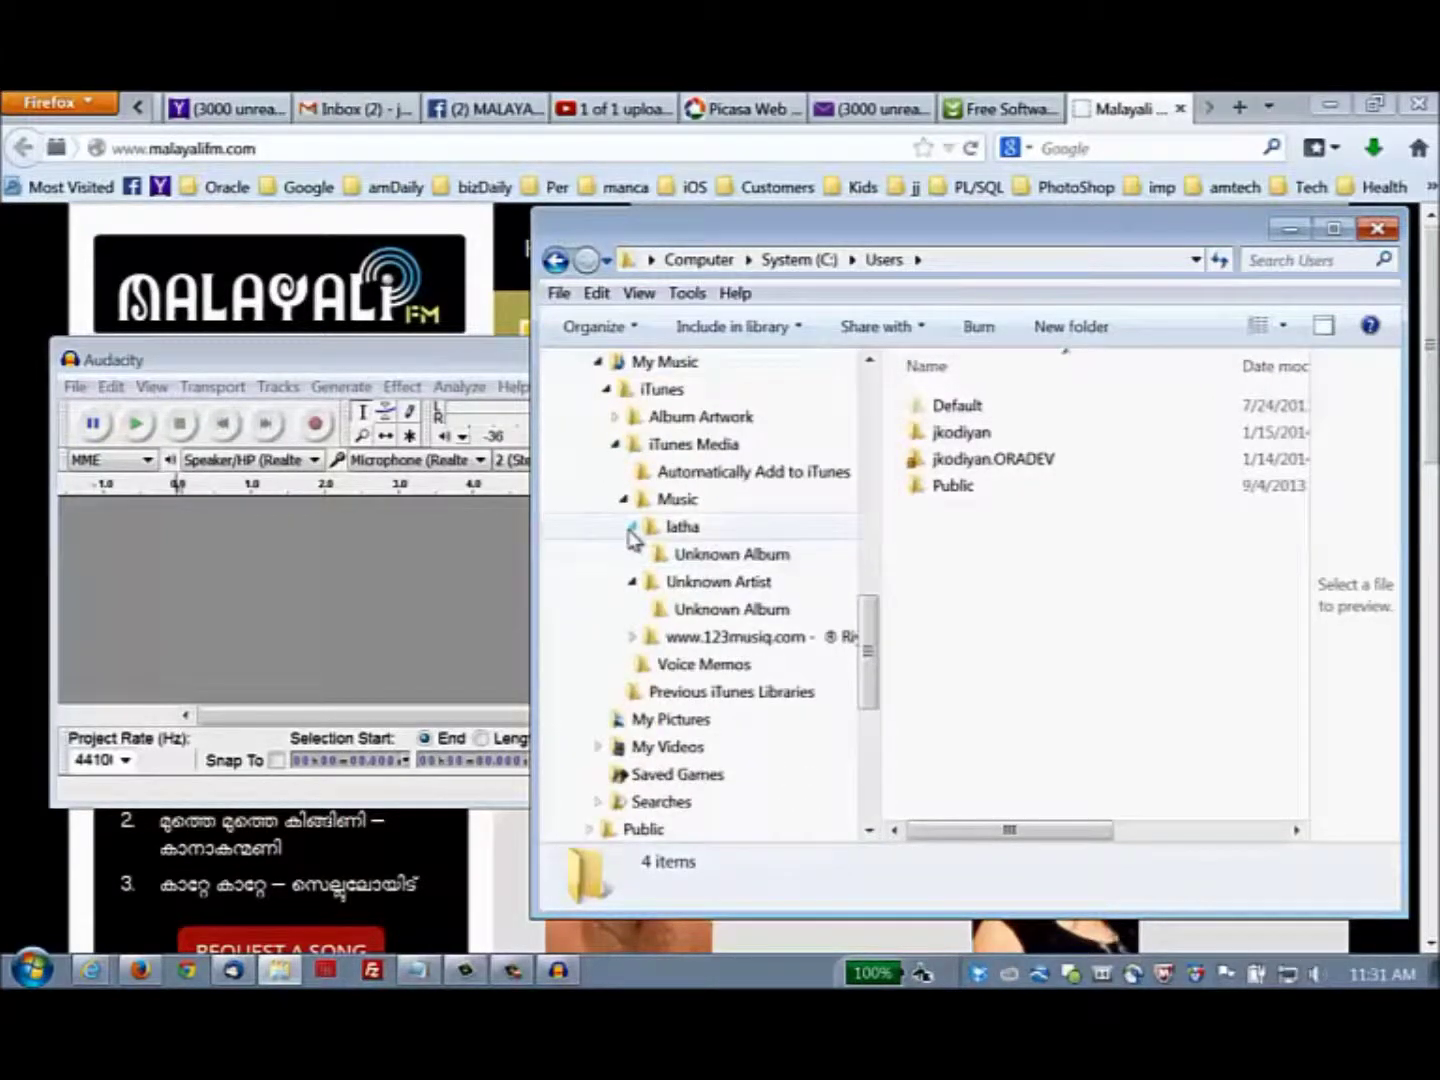
pyautogui.click(632, 530)
pyautogui.click(726, 583)
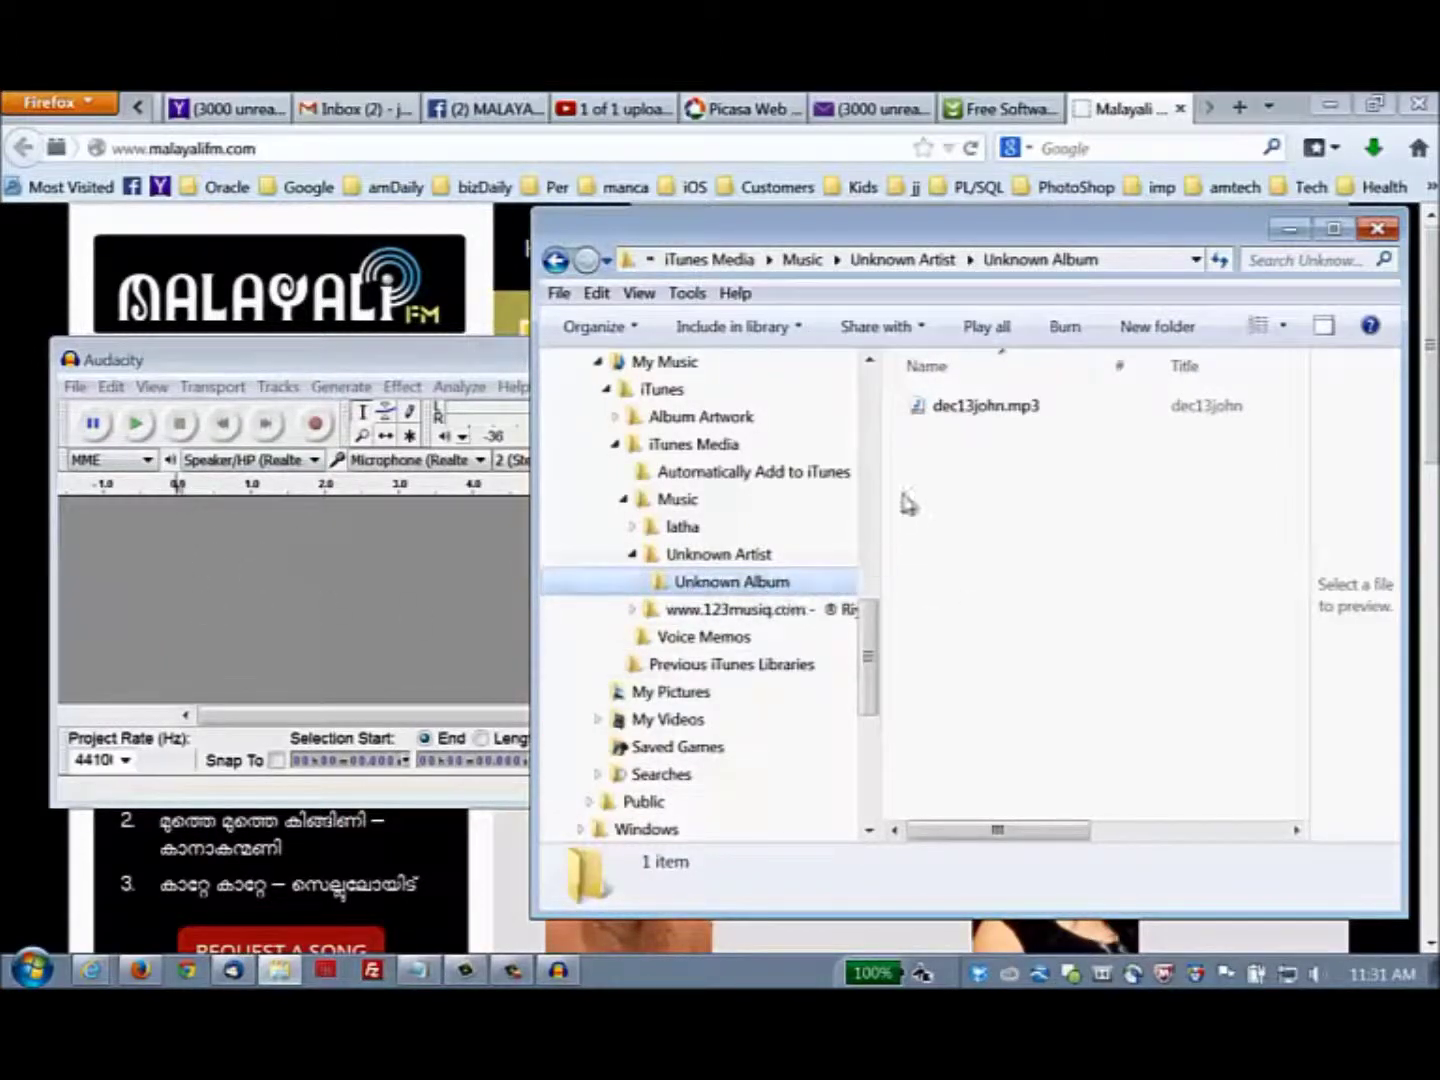
# - Preview dec13john.mp3 in the media player and import the file from Unknown Album into the empty Audacity project
pyautogui.click(974, 412)
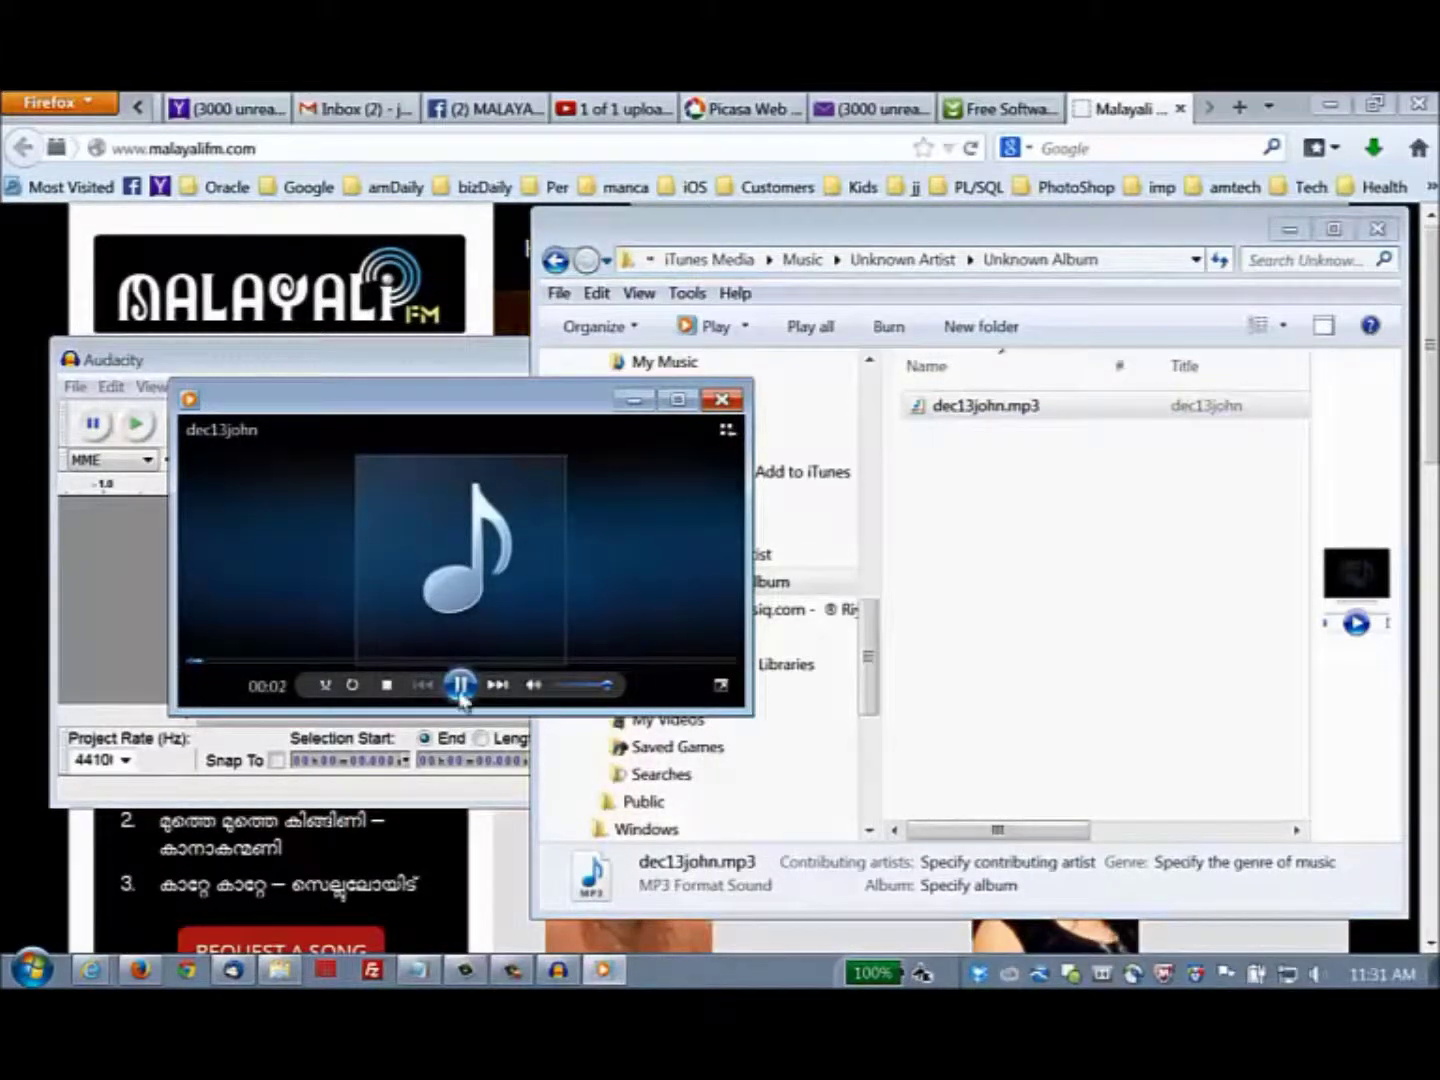
pyautogui.click(722, 400)
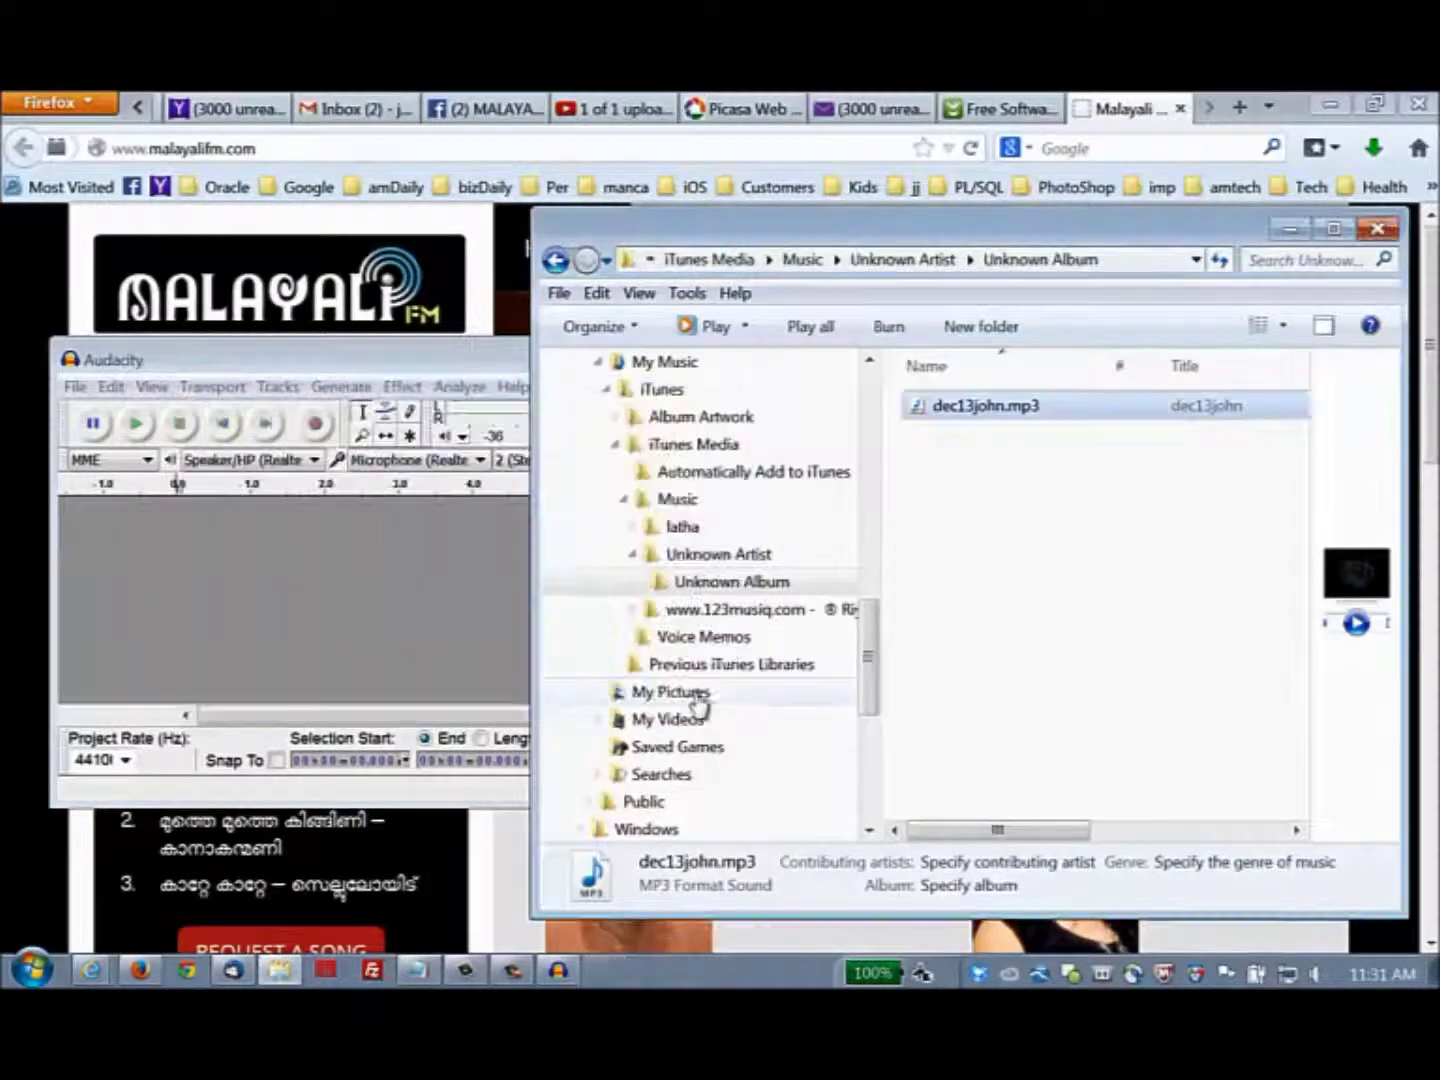
pyautogui.moveTo(978, 418); pyautogui.dragTo(310, 612)
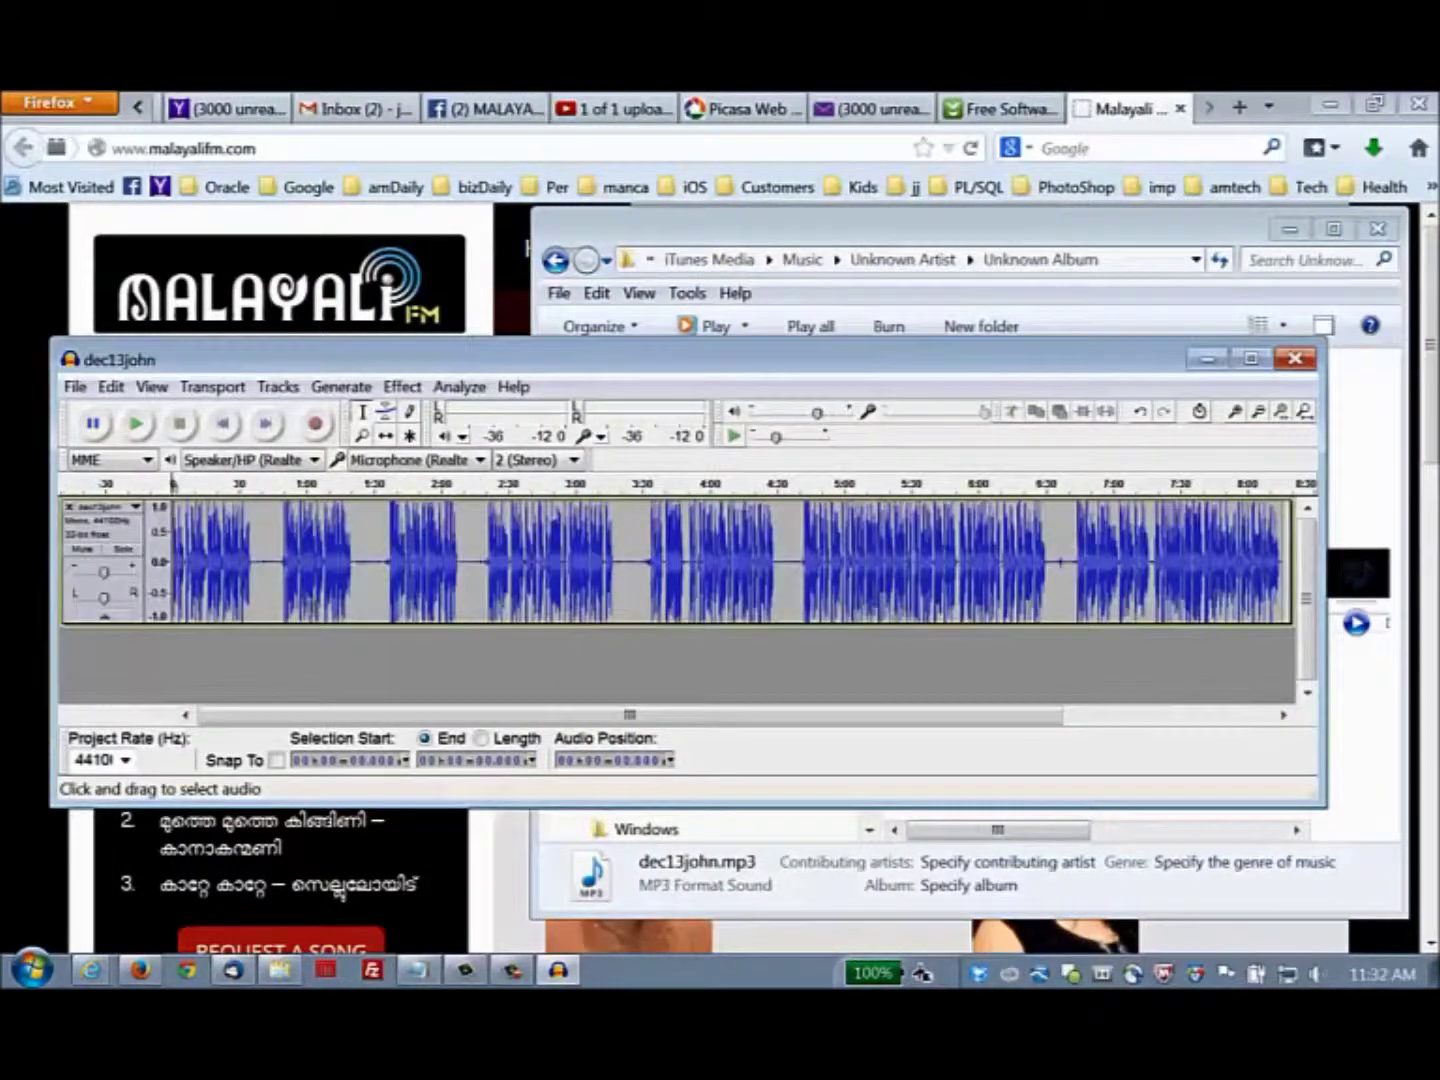
# - Zoom in on the dec13john waveform and mark the silent gaps between its first speech sections
pyautogui.moveTo(1060, 716); pyautogui.dragTo(1147, 435)
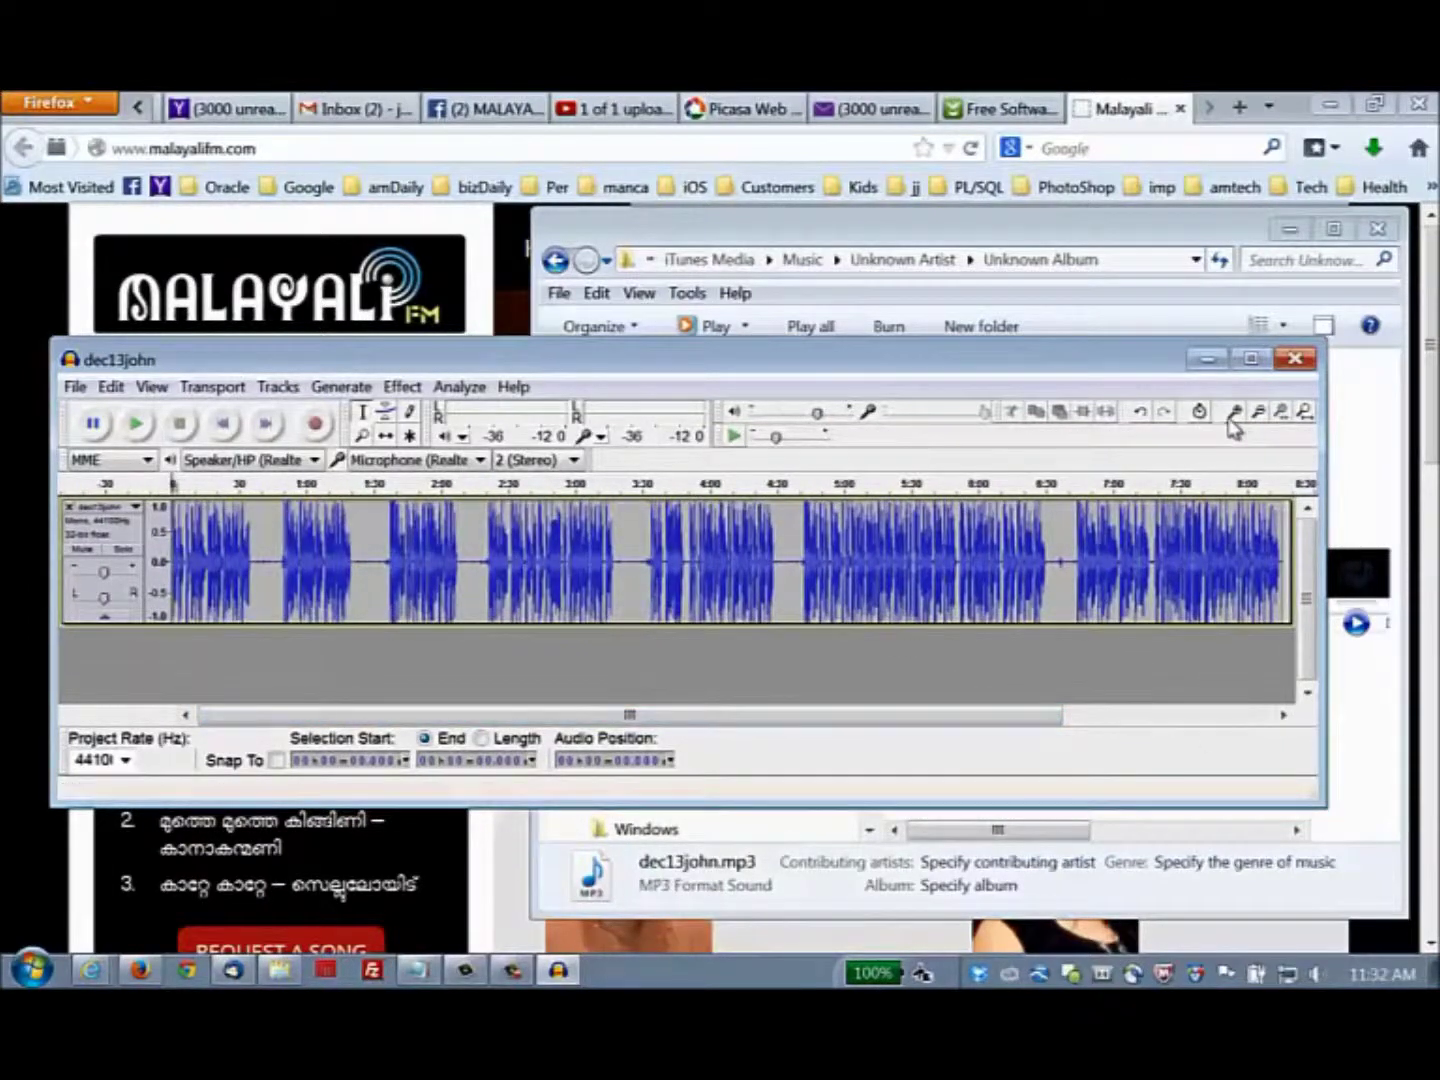
pyautogui.click(1257, 414)
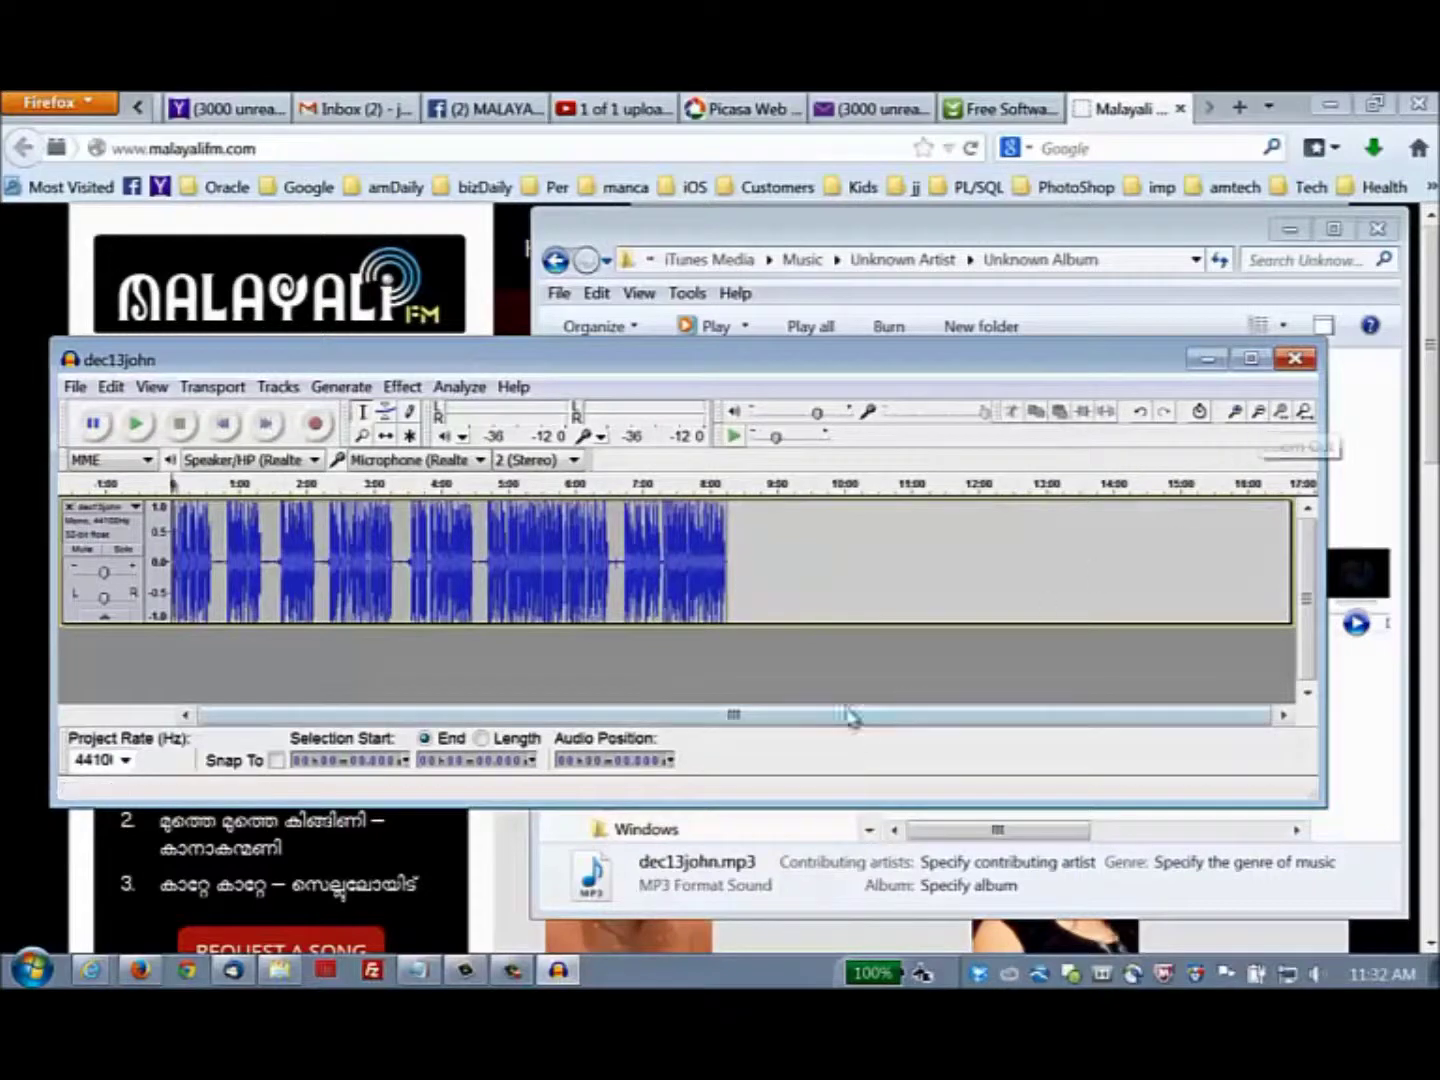
pyautogui.click(1236, 414)
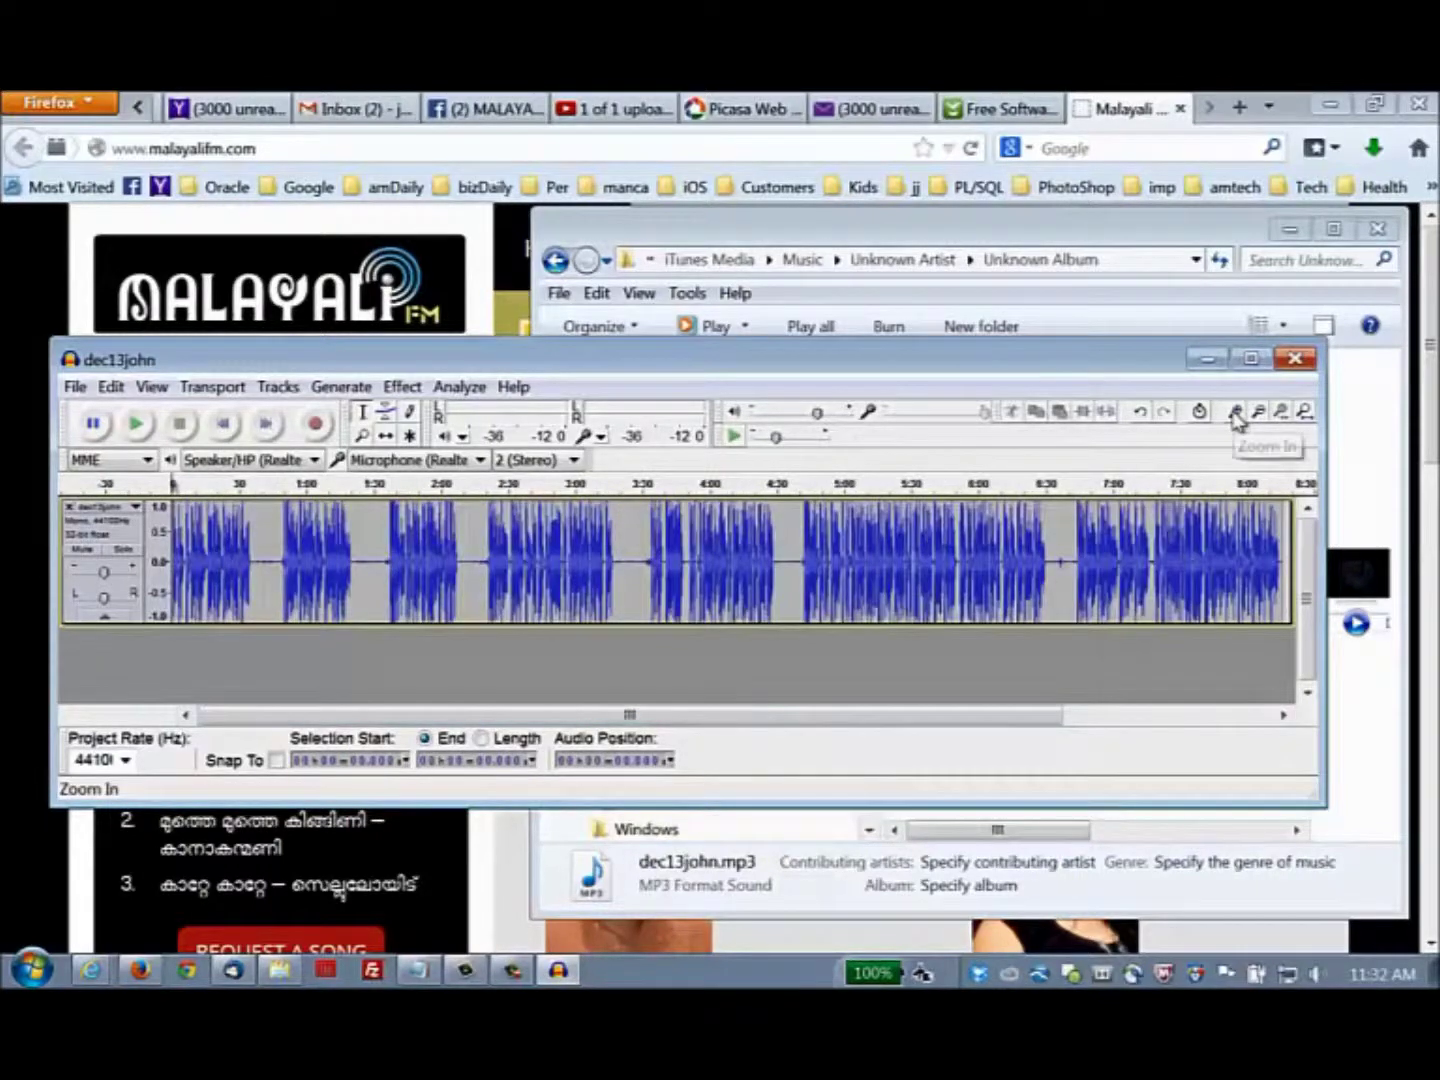
pyautogui.click(1237, 415)
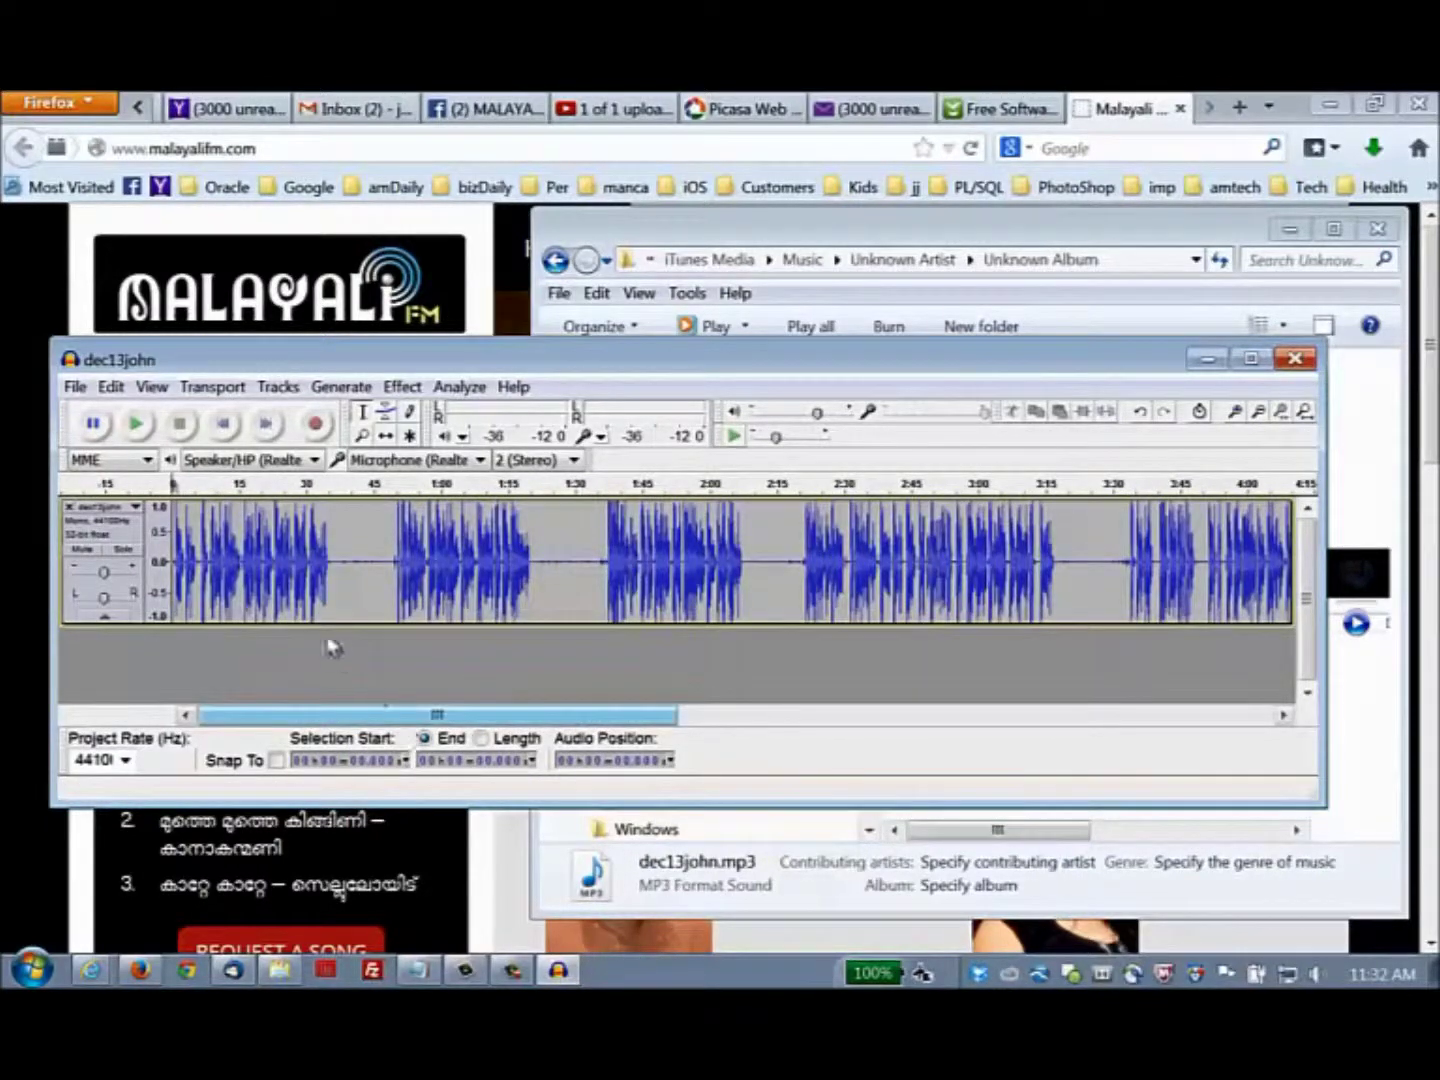
pyautogui.moveTo(340, 558); pyautogui.dragTo(405, 565)
pyautogui.click(401, 566)
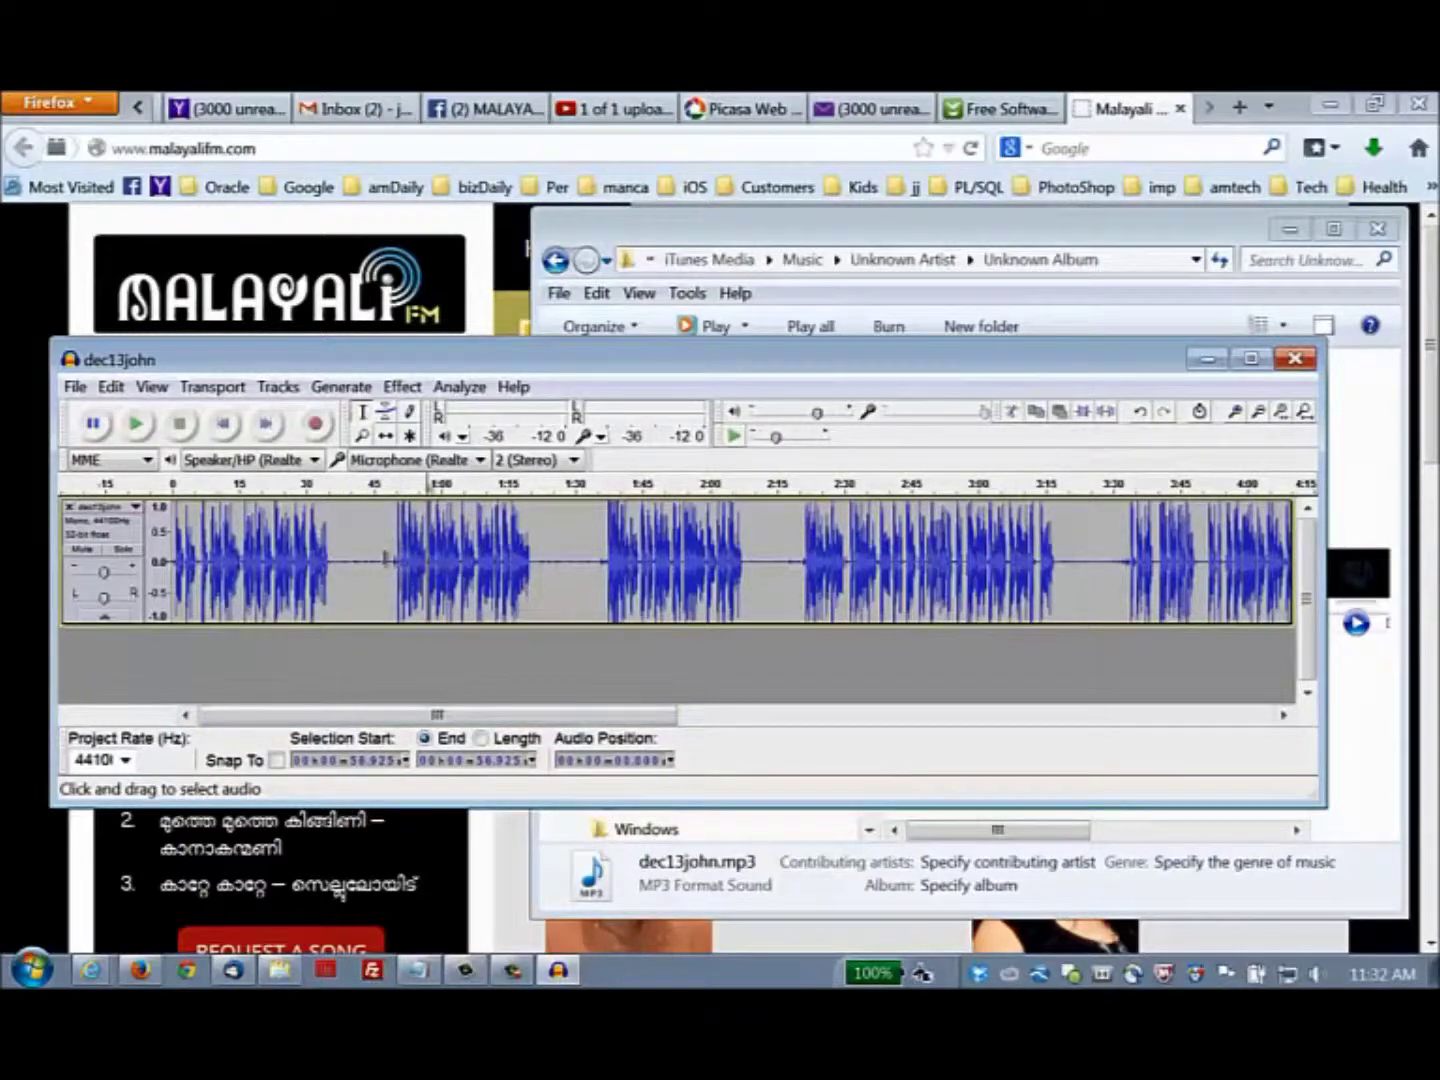
pyautogui.moveTo(544, 562); pyautogui.dragTo(592, 562)
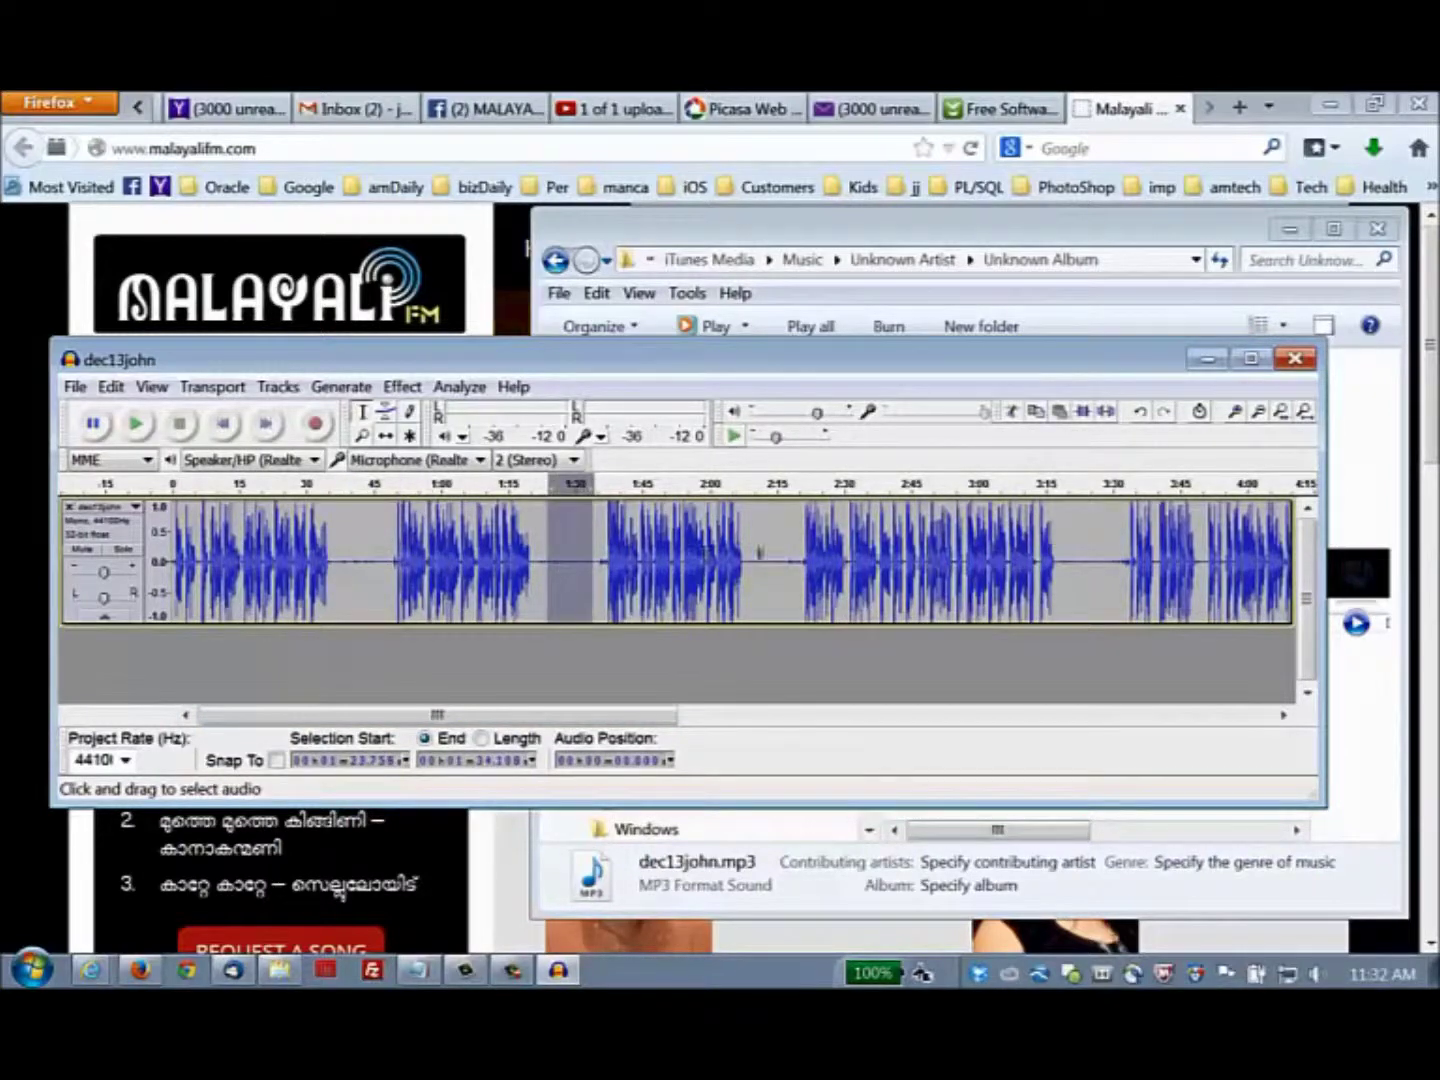
# - Play the recording from about 2:19, place the cursor at about 15 seconds, and stop playback
pyautogui.click(795, 563)
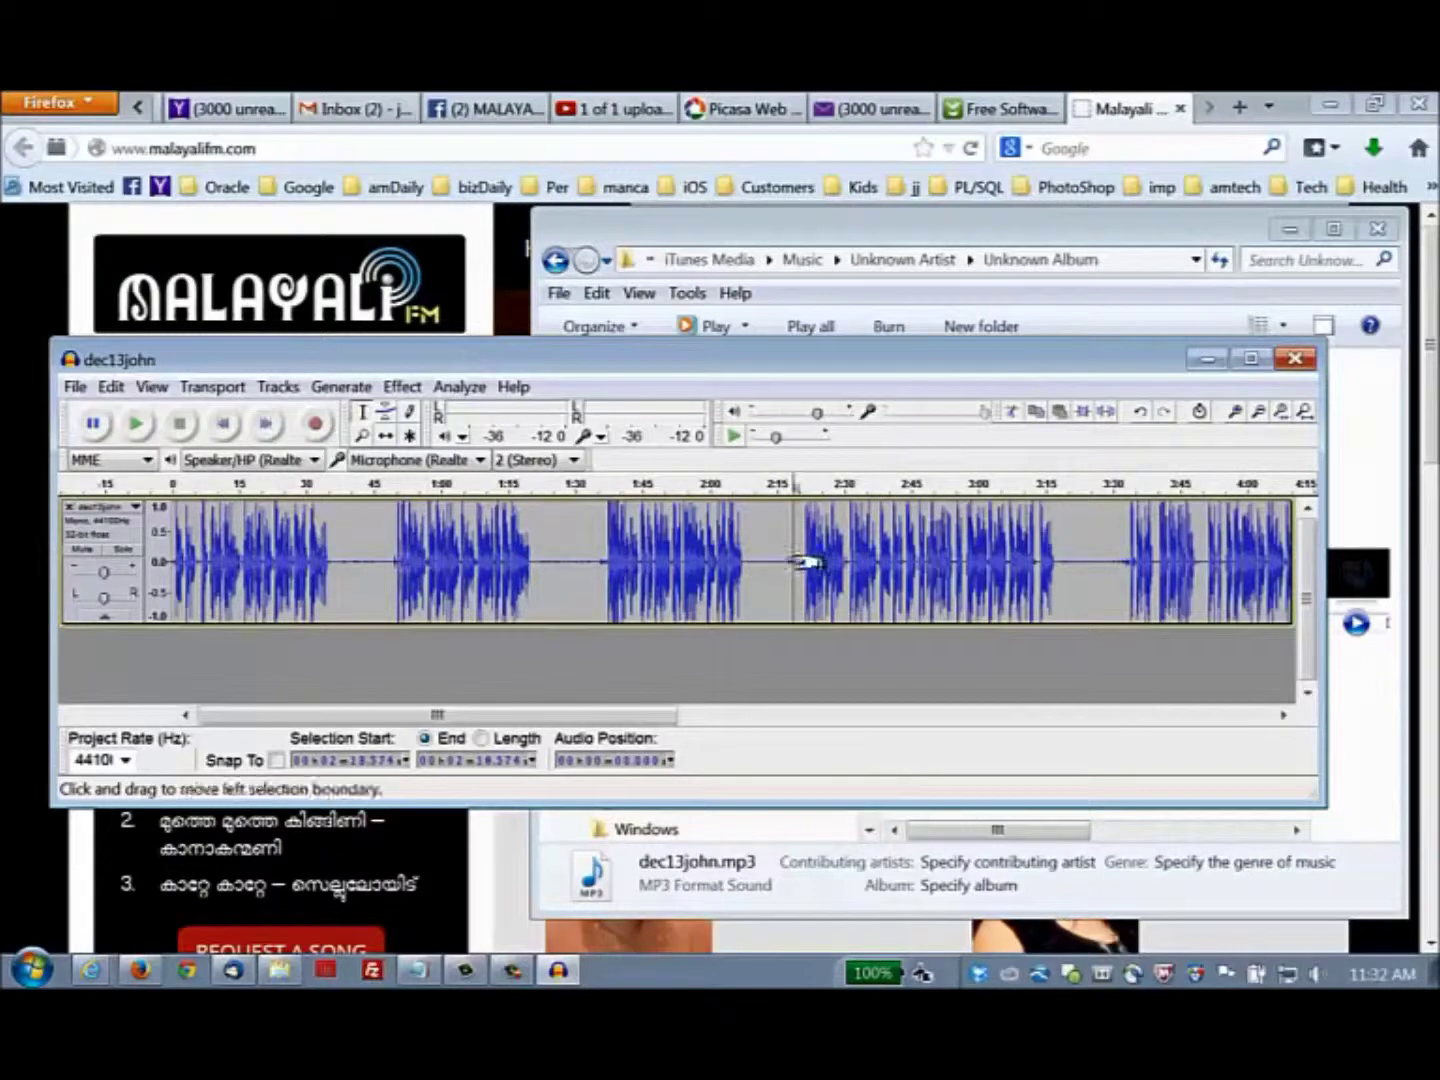
pyautogui.click(136, 423)
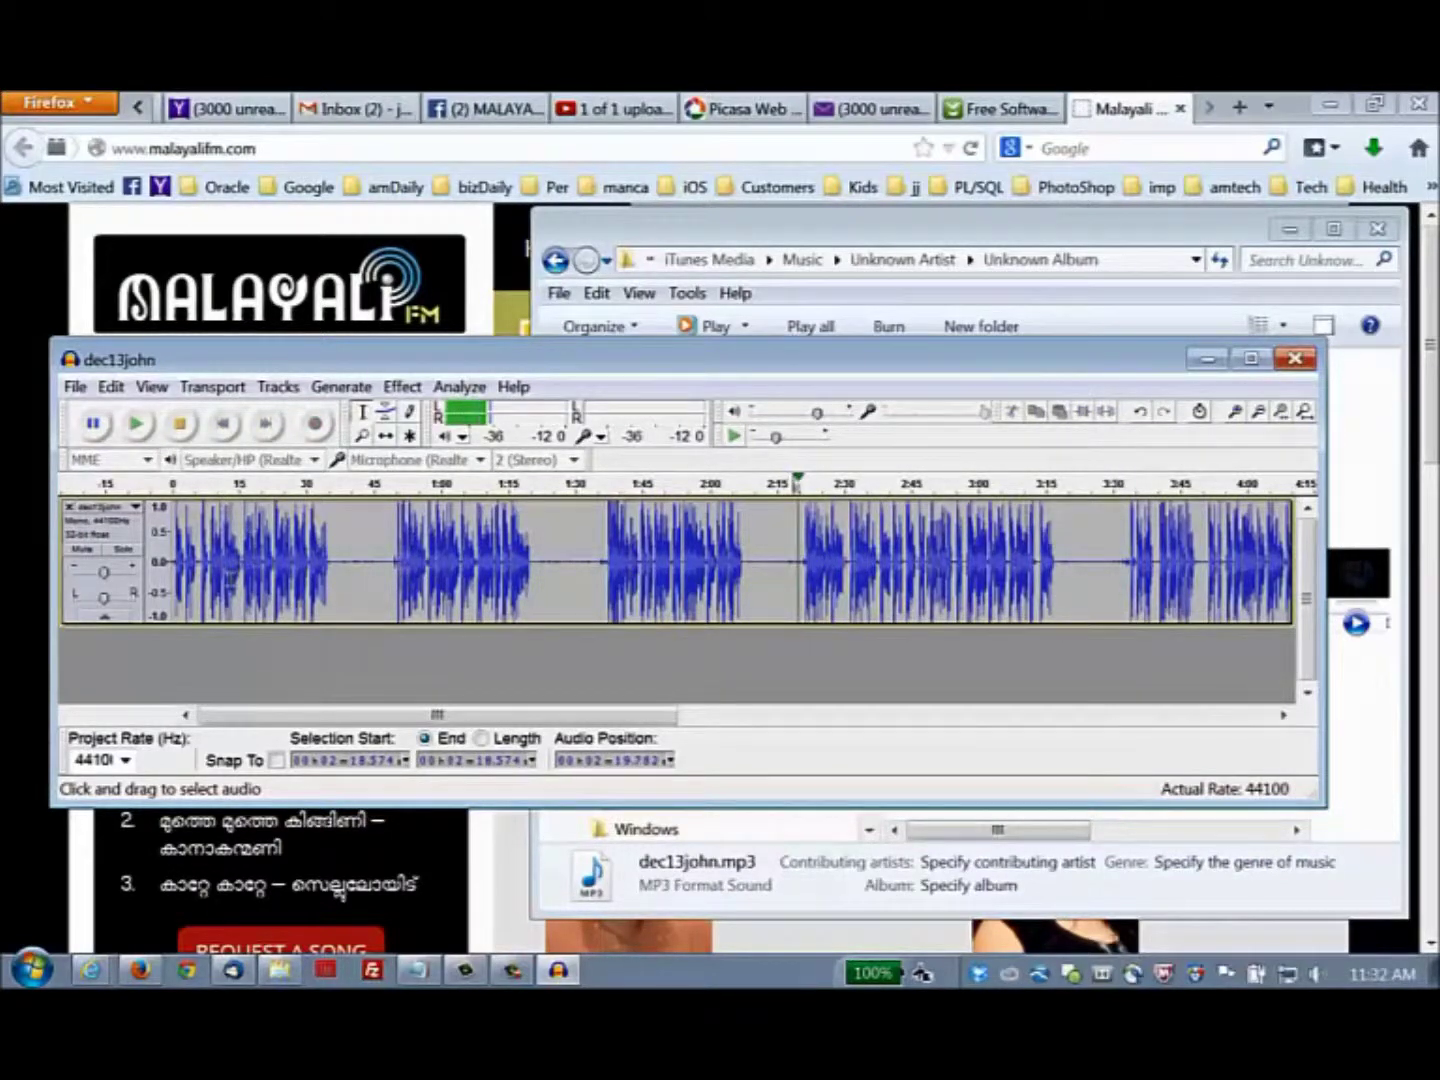
pyautogui.click(240, 578)
pyautogui.click(139, 425)
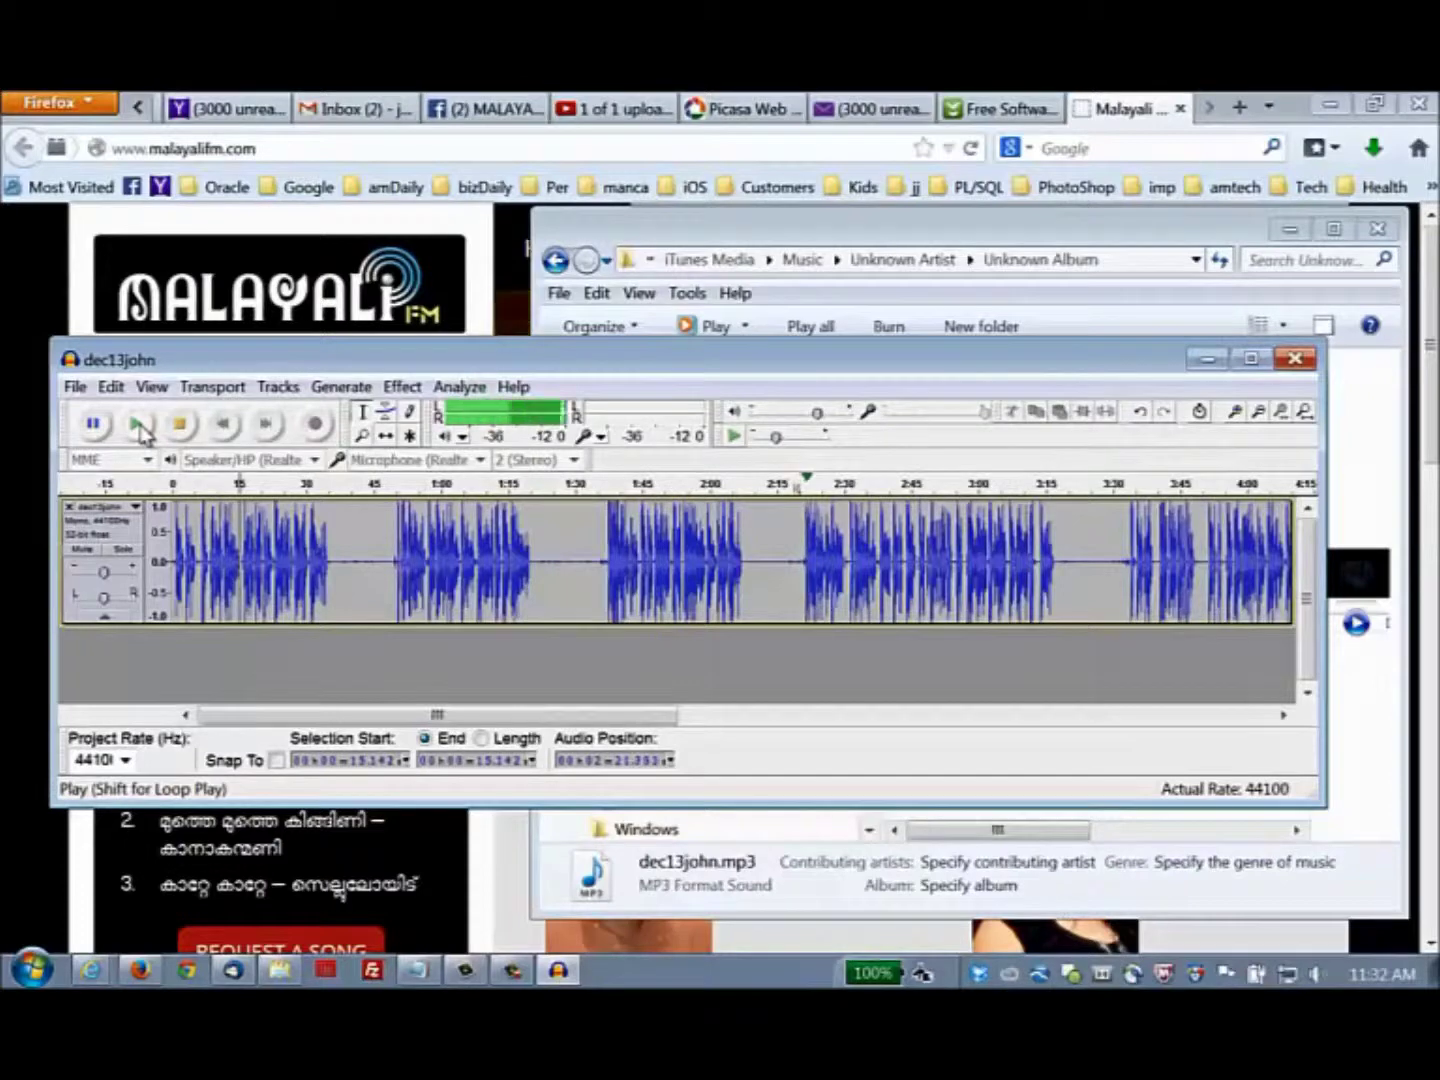
pyautogui.click(139, 426)
pyautogui.click(185, 428)
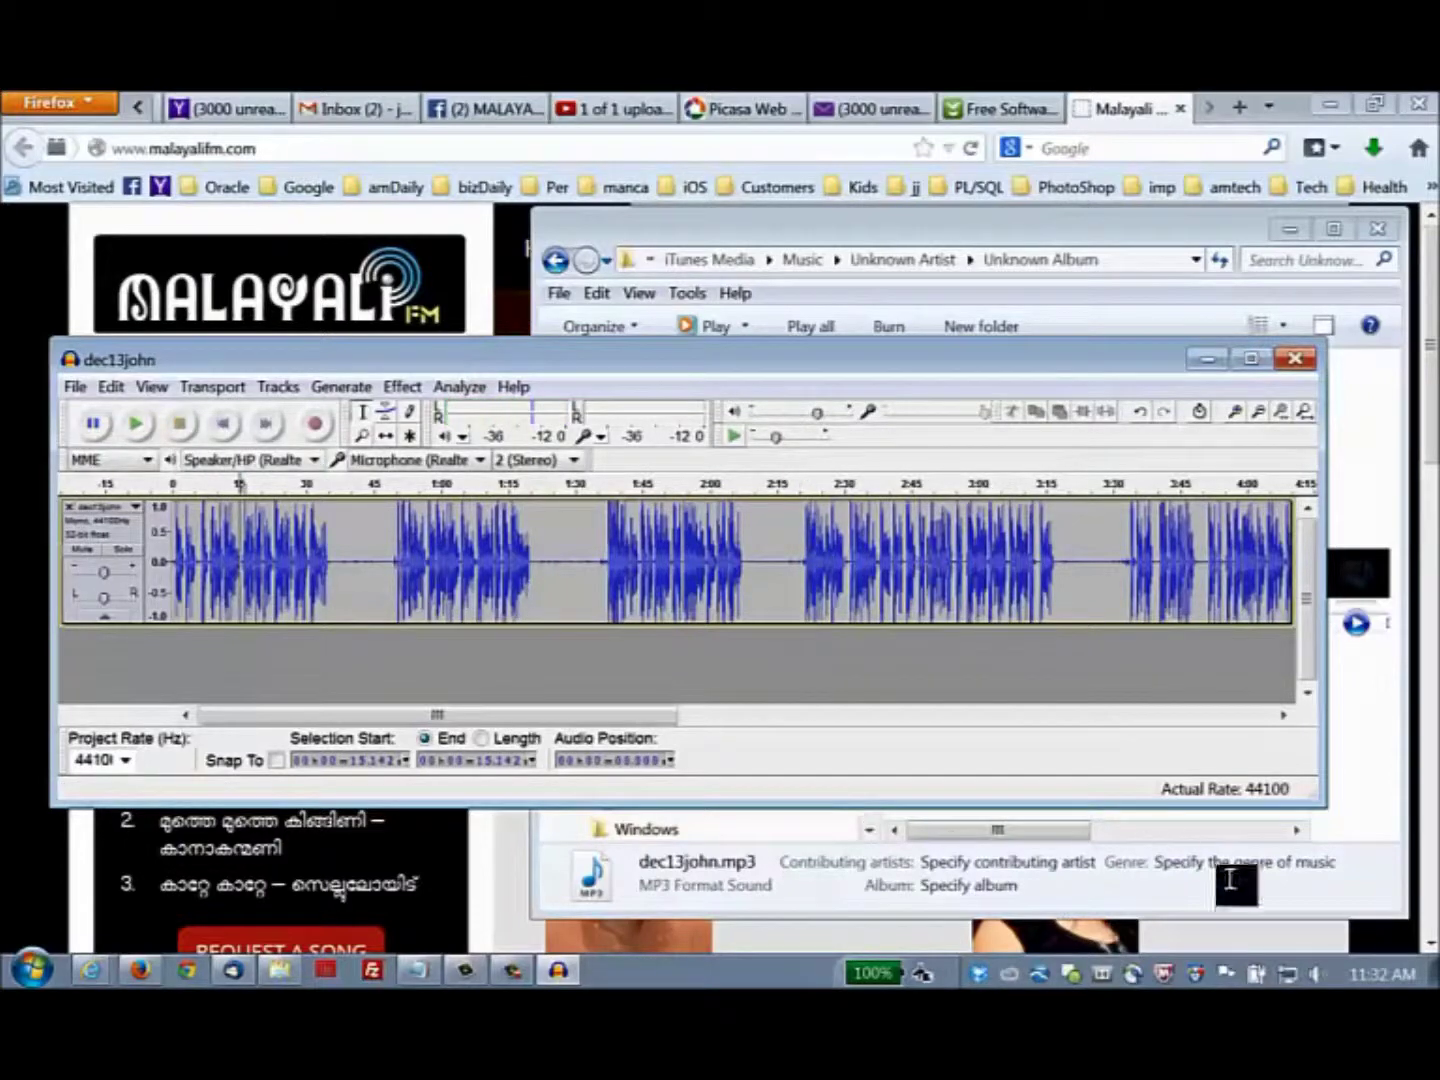
# - Check the system volume control and play the opening seconds of the recording from its start
pyautogui.click(1316, 972)
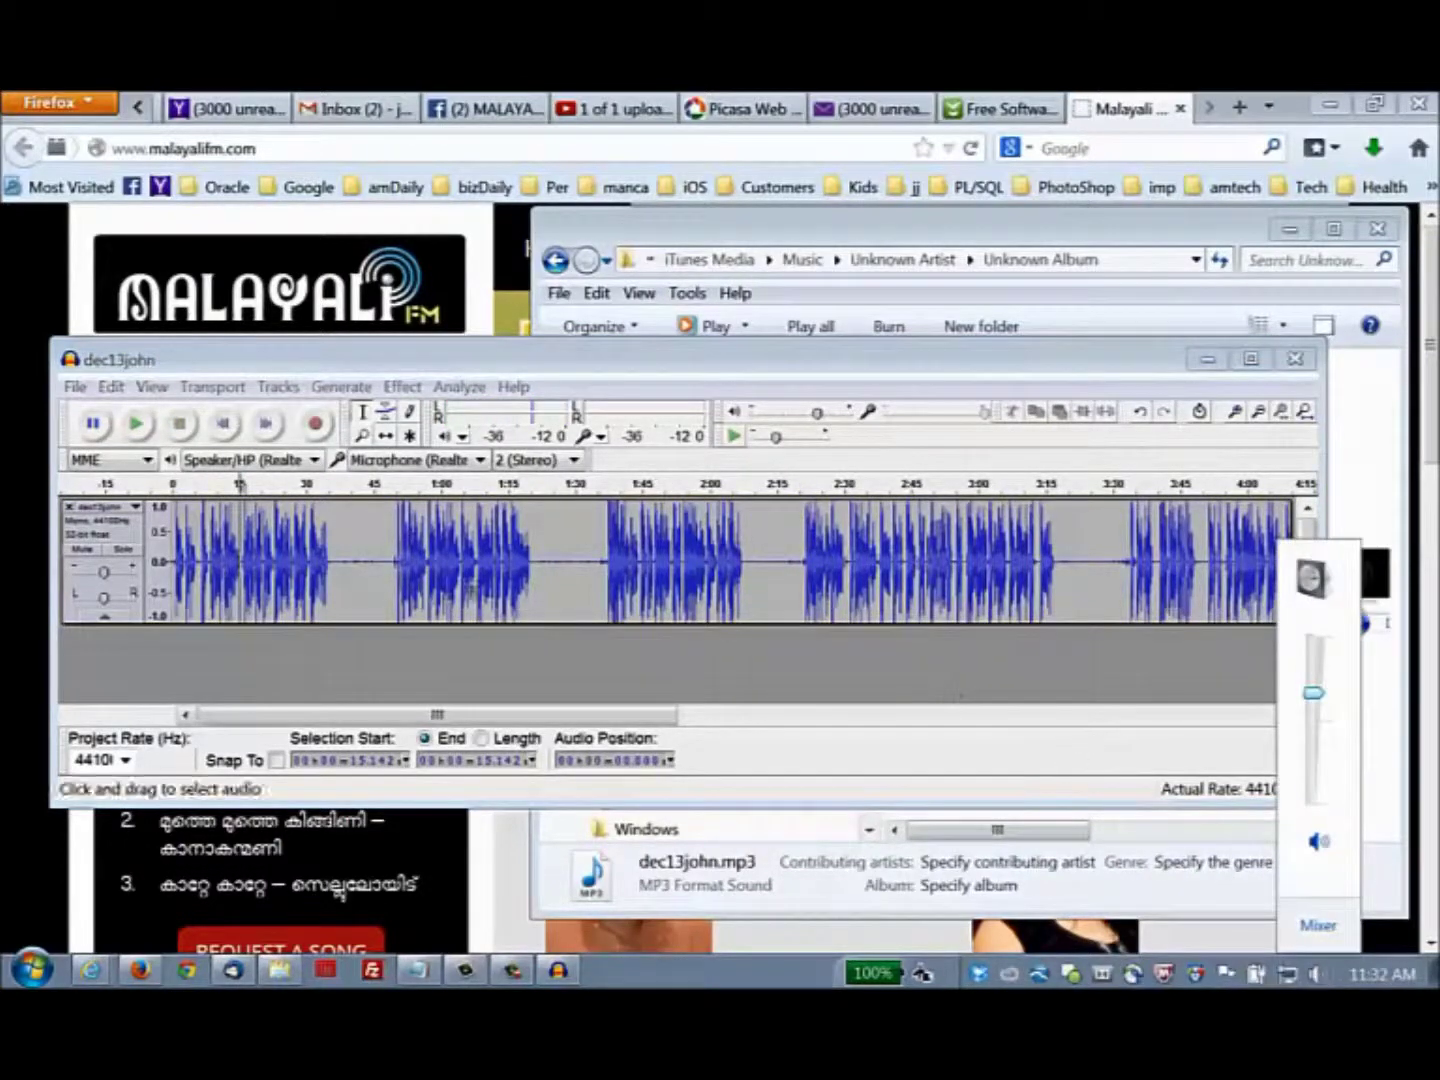
pyautogui.click(289, 559)
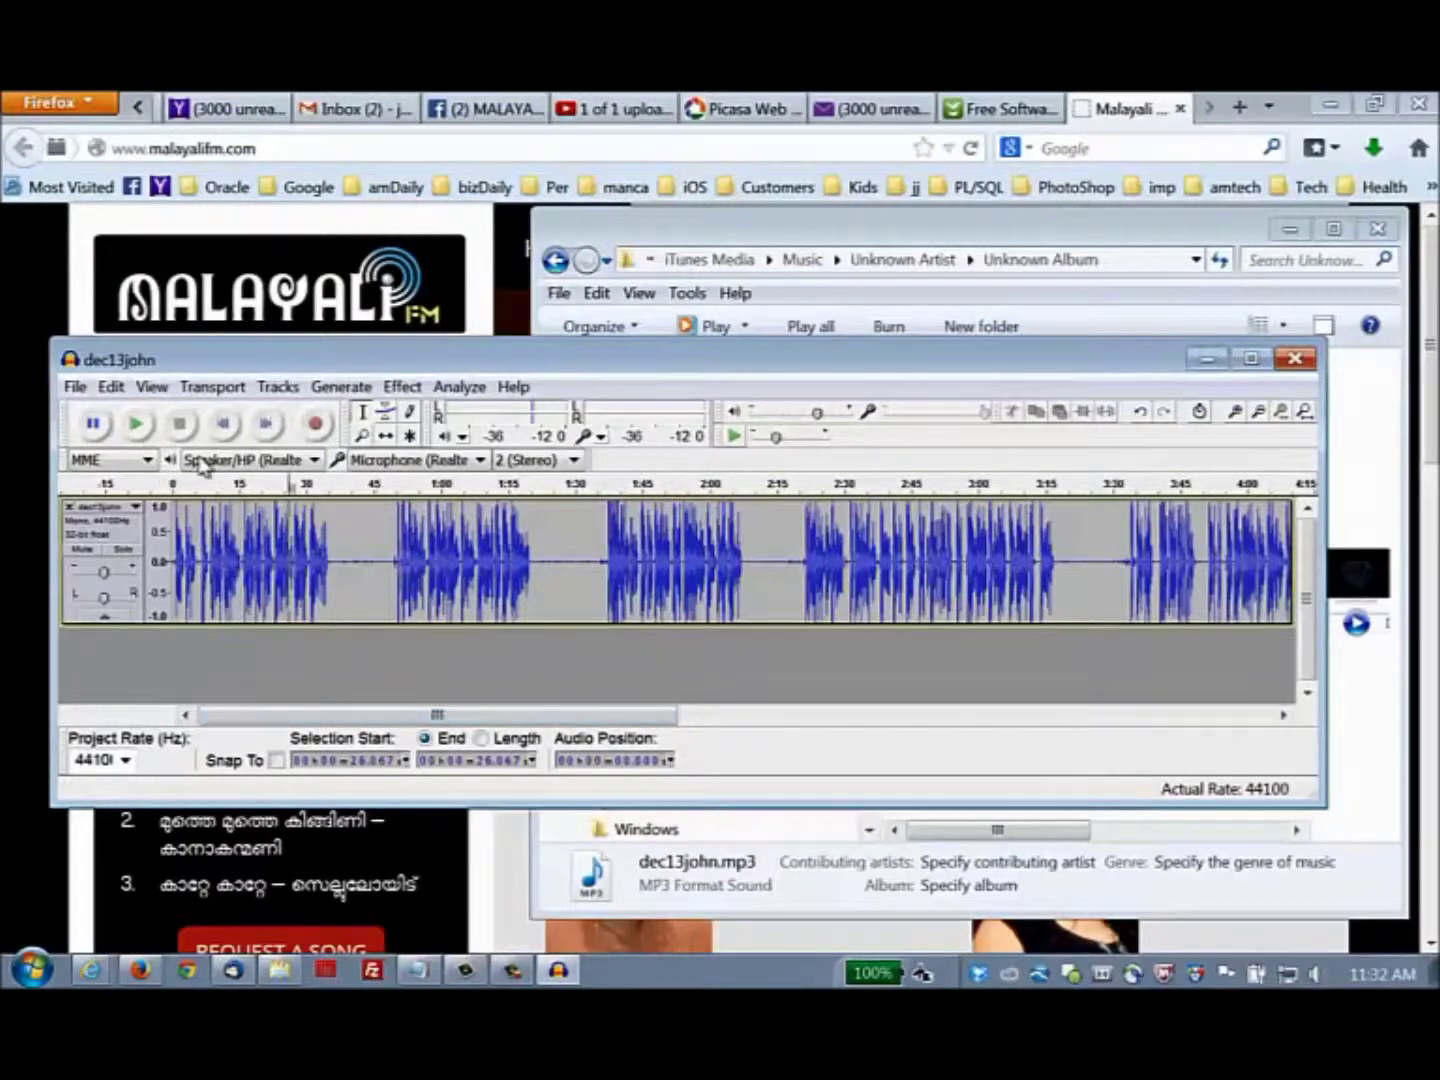
pyautogui.click(224, 428)
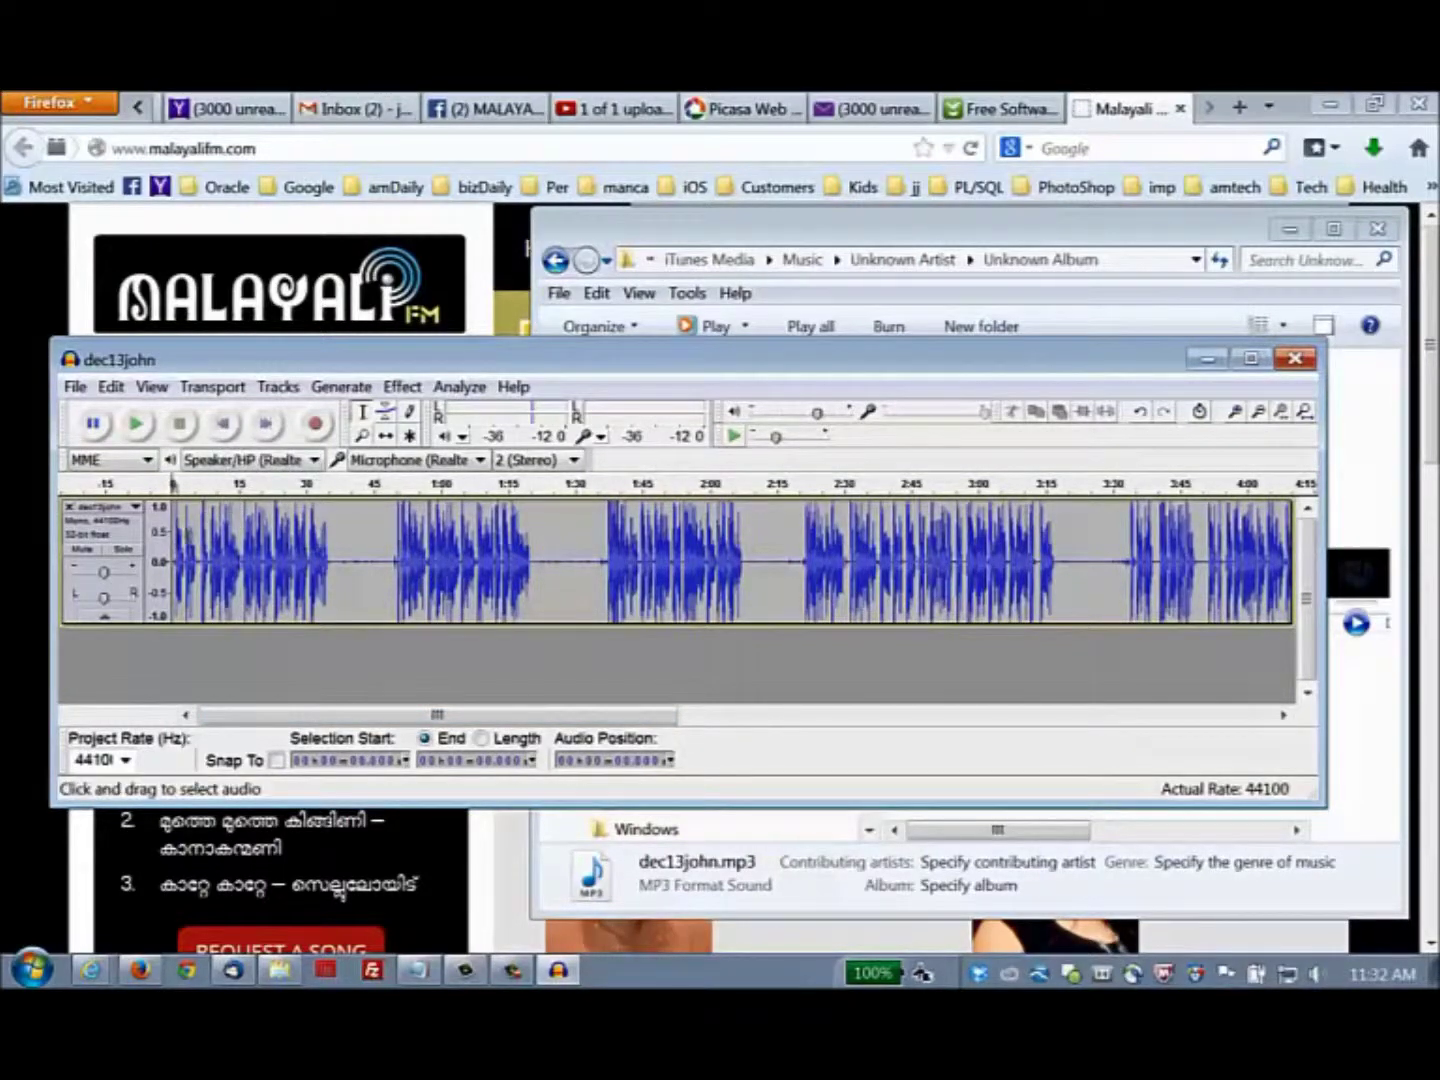
pyautogui.click(135, 423)
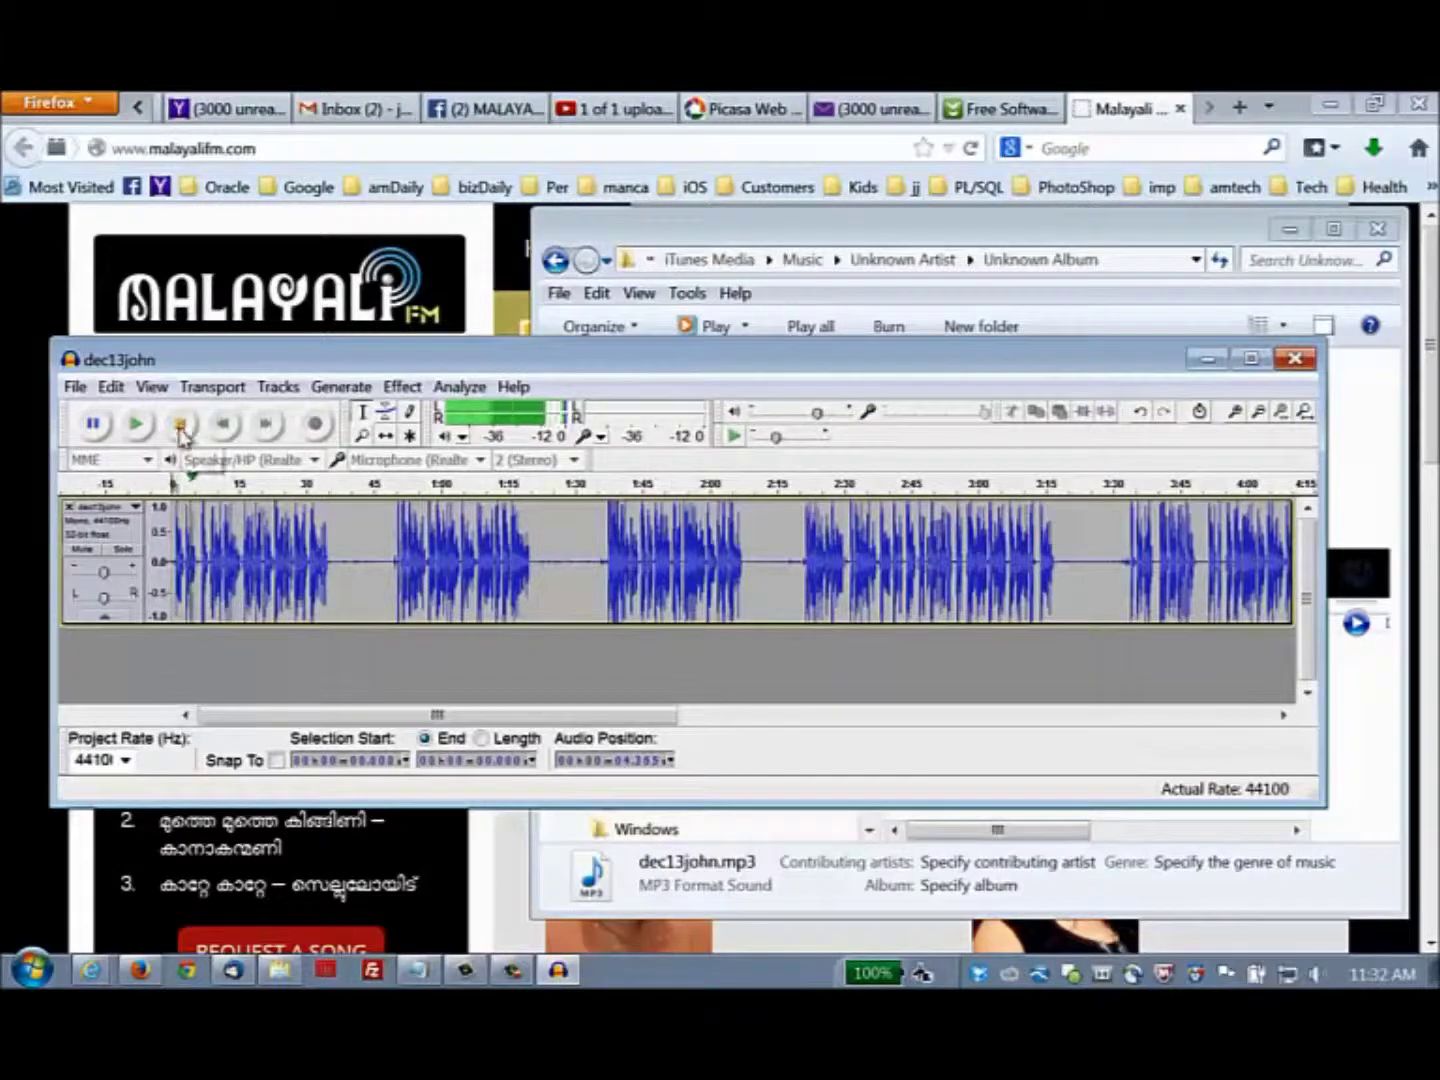
pyautogui.click(180, 425)
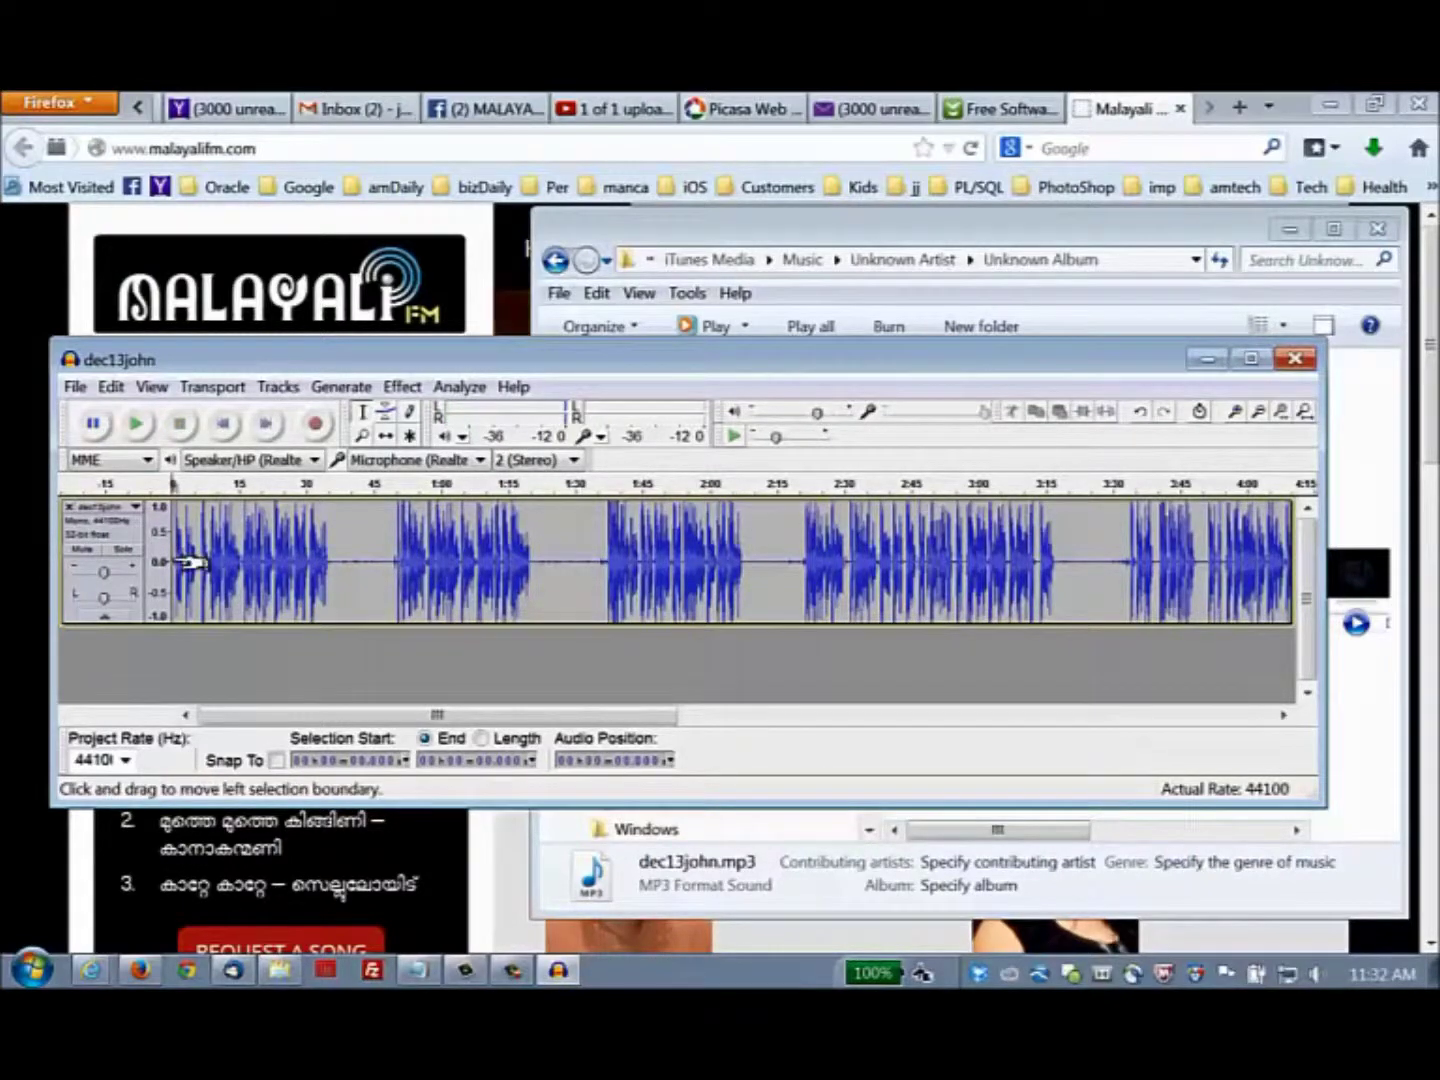
# - Select the first speech section and shift the clip about 0.8 seconds later with the Time Shift tool
pyautogui.moveTo(176, 560); pyautogui.dragTo(334, 572)
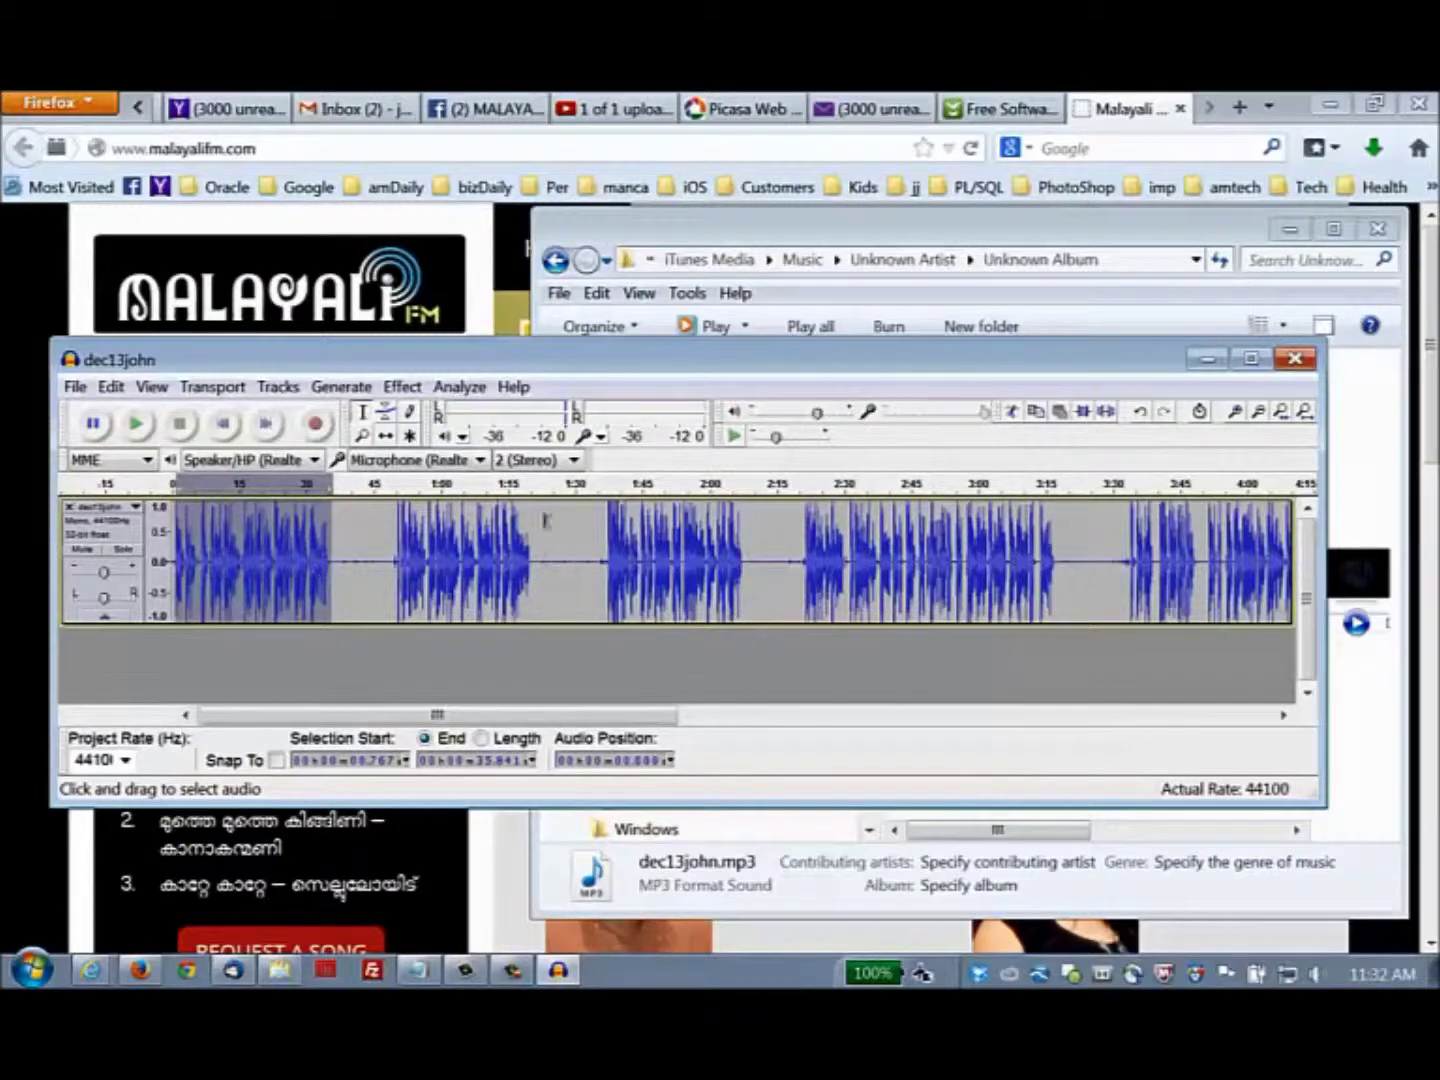
pyautogui.click(387, 437)
pyautogui.moveTo(258, 537)
pyautogui.mouseDown()
pyautogui.moveTo(391, 537)
pyautogui.moveTo(260, 548)
pyautogui.mouseUp()
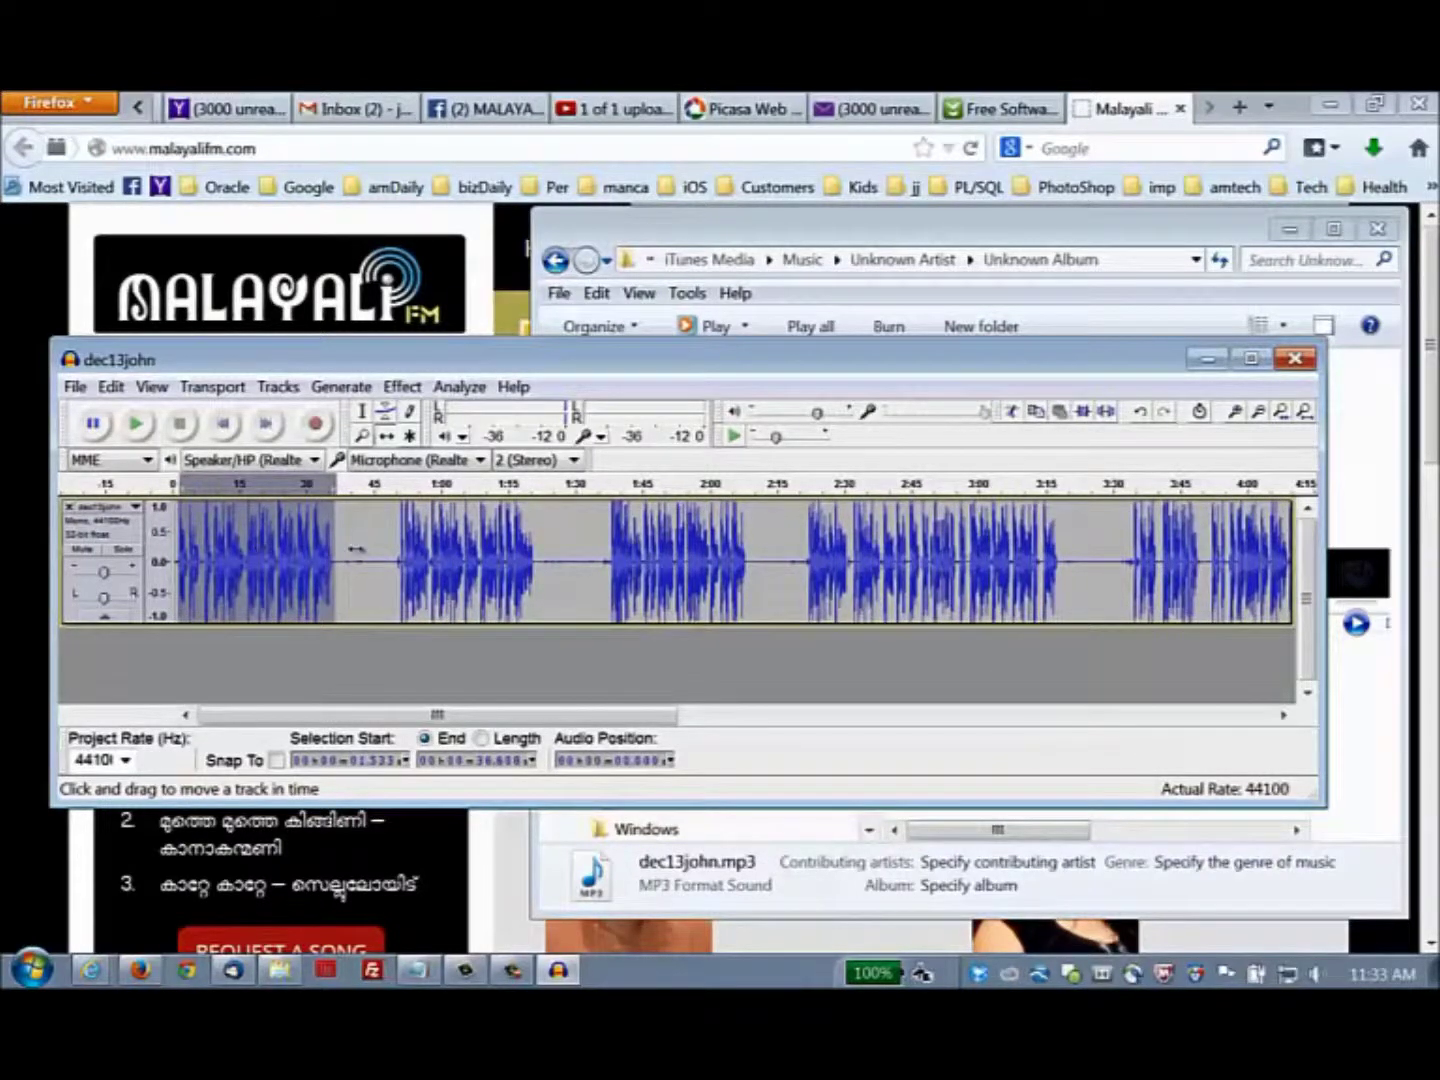
# - Reselect the first speech section, from about 0.8 to 37 seconds, and preview the Amplify effect at its default amplification
pyautogui.click(364, 412)
pyautogui.click(337, 572)
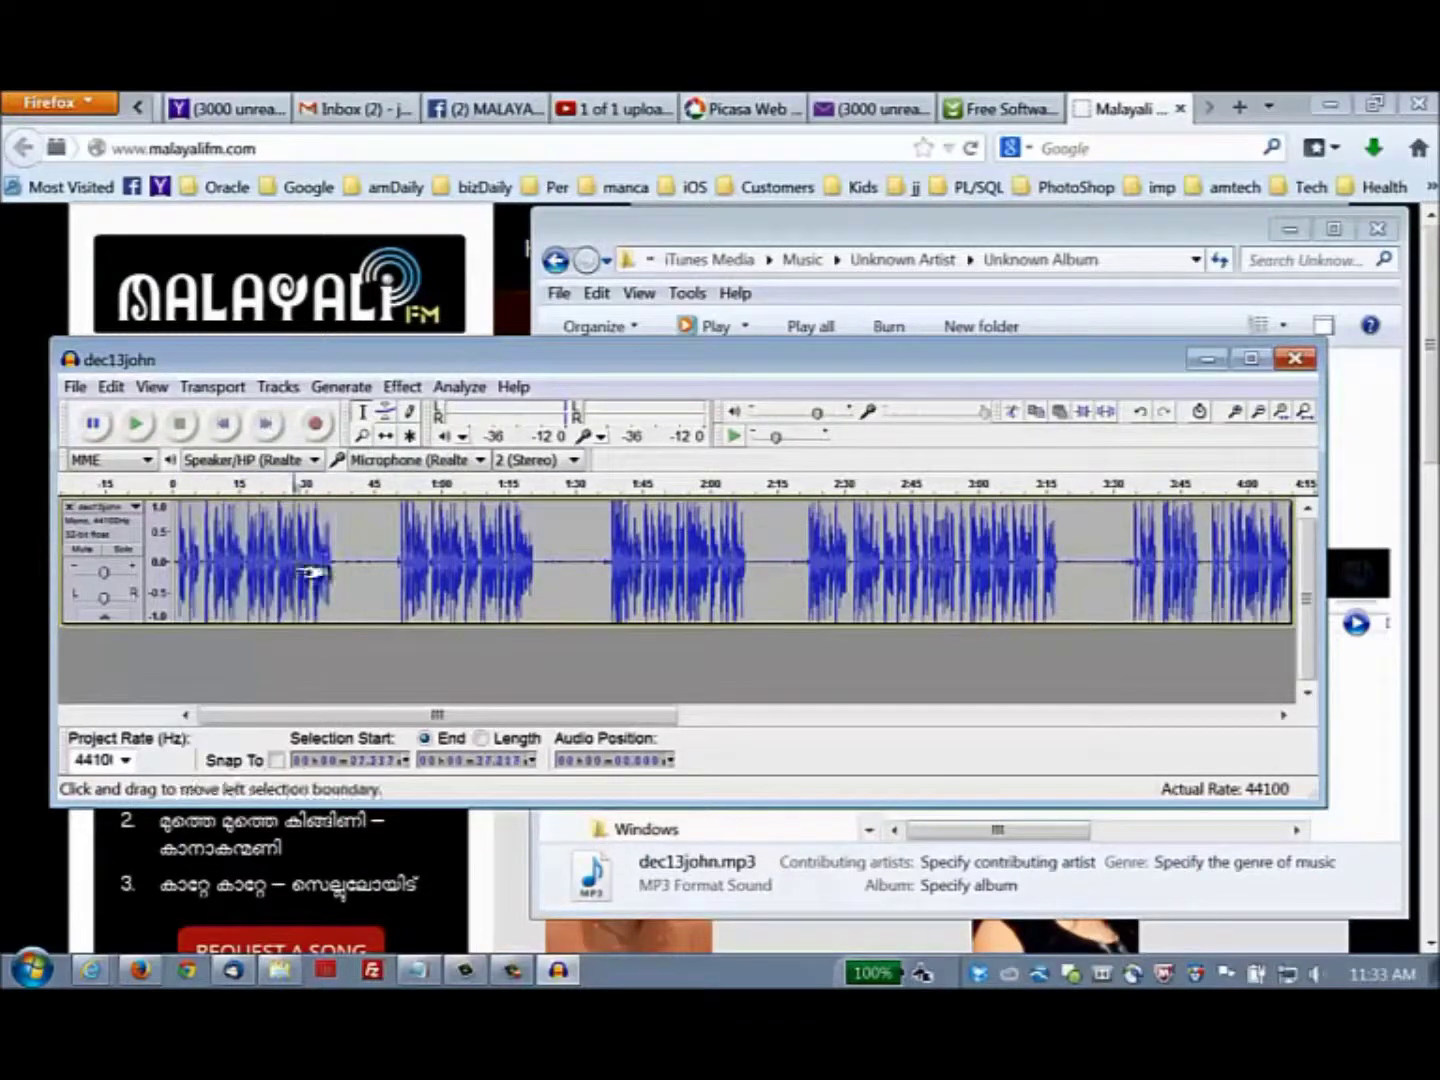
pyautogui.moveTo(338, 559); pyautogui.dragTo(181, 550)
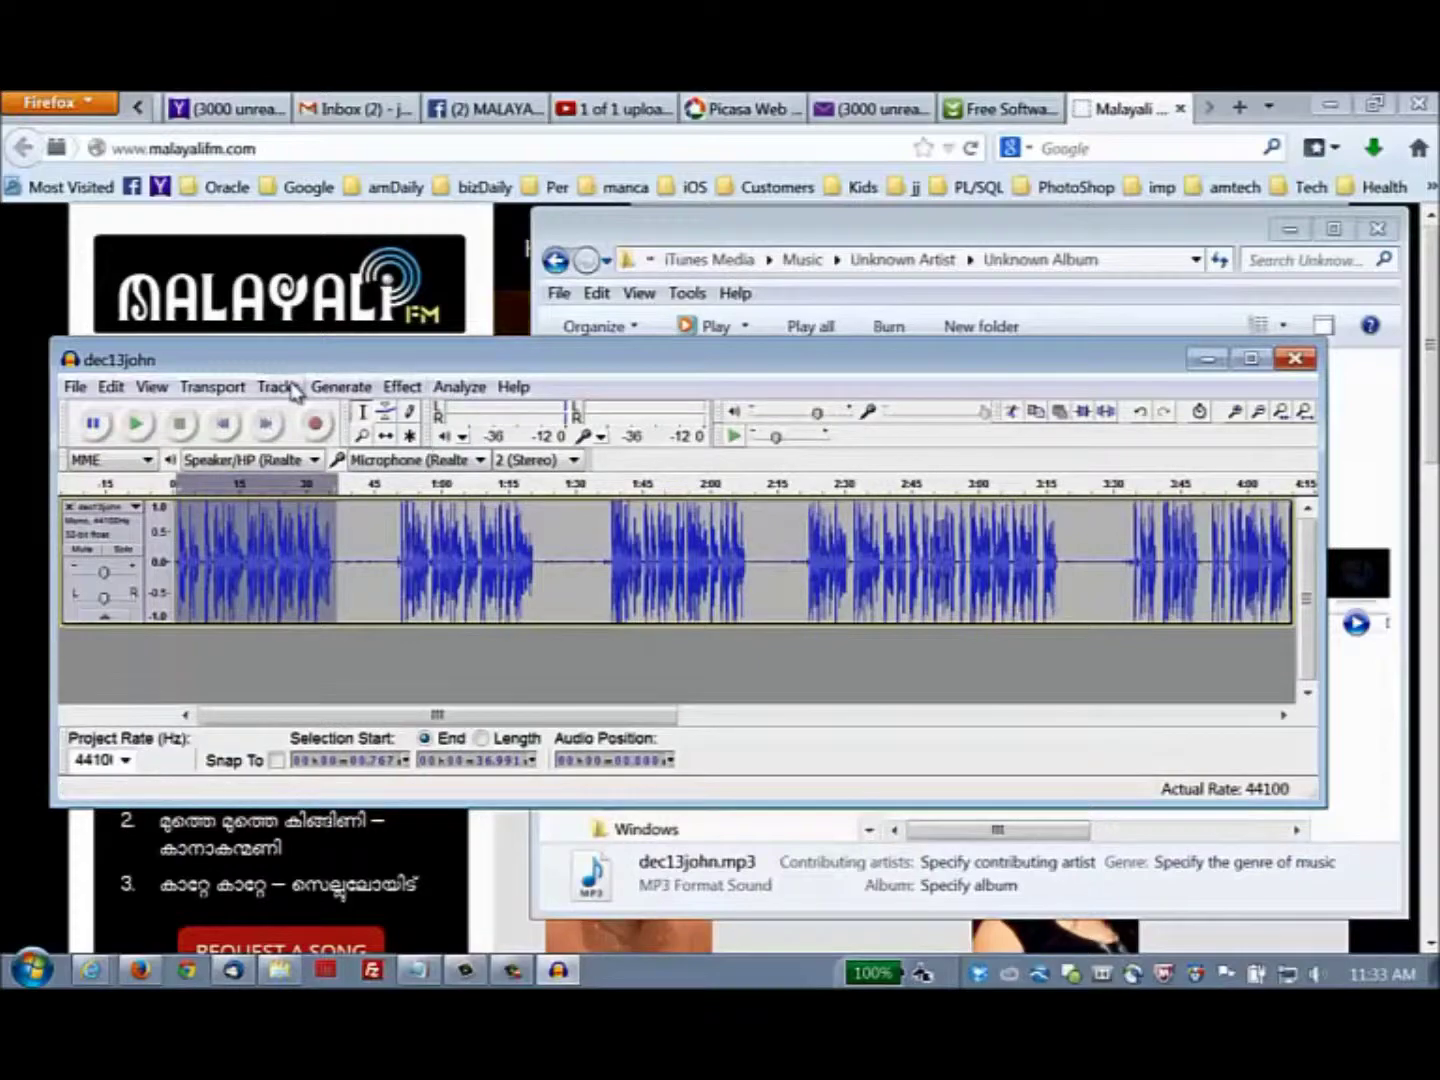
pyautogui.click(402, 388)
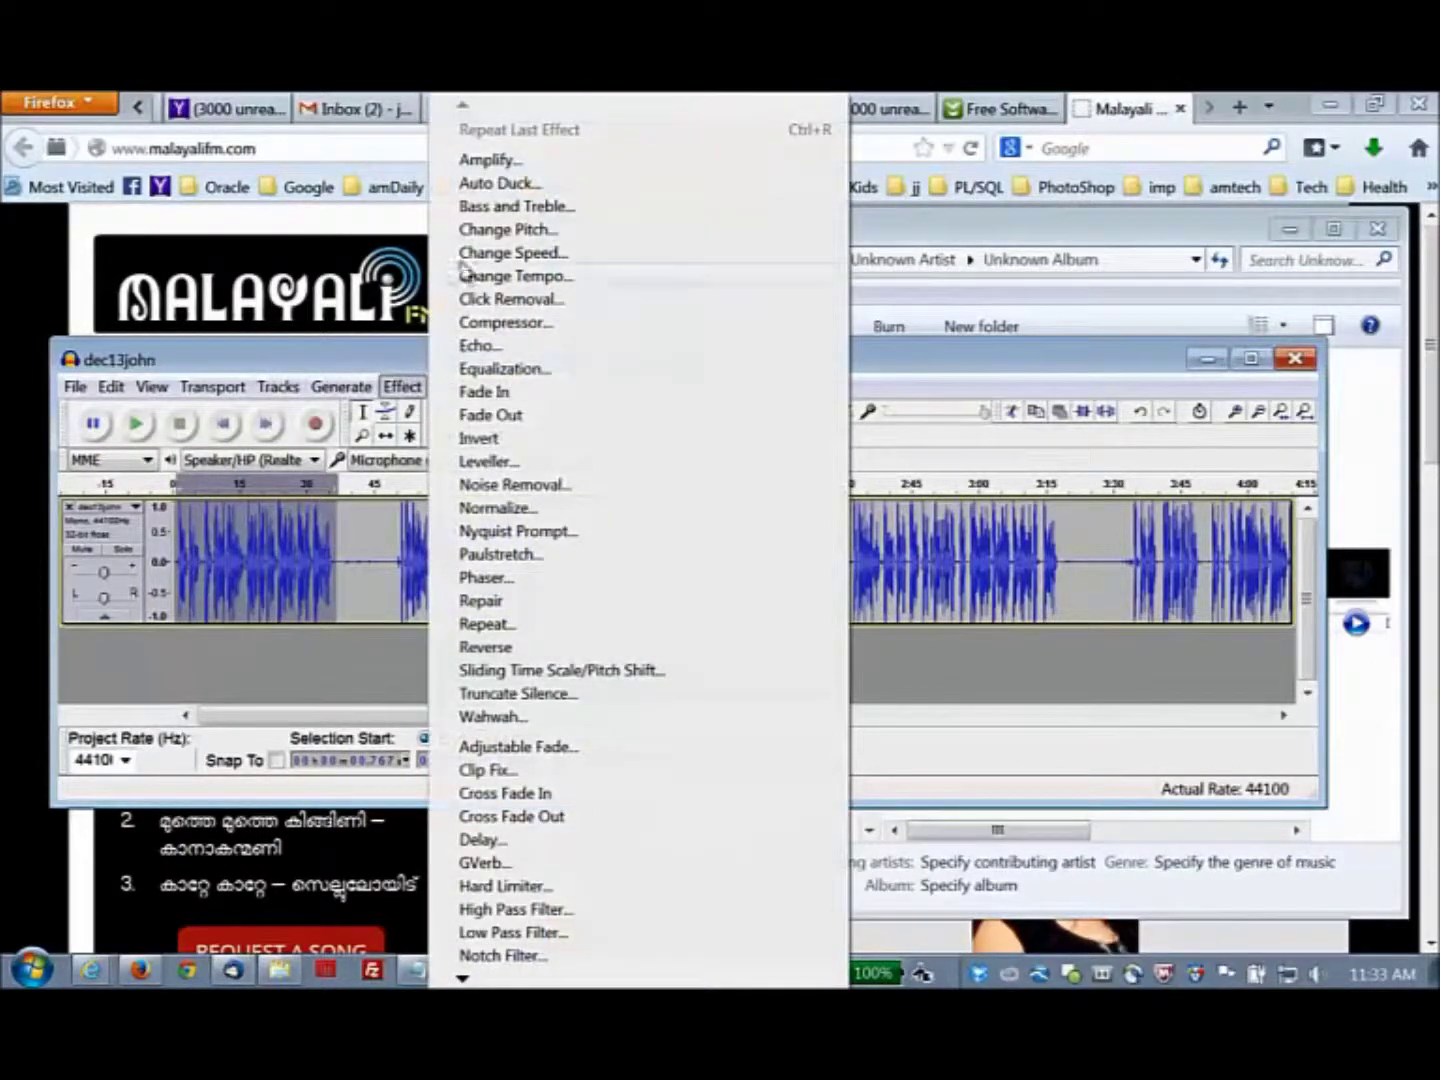
pyautogui.click(479, 160)
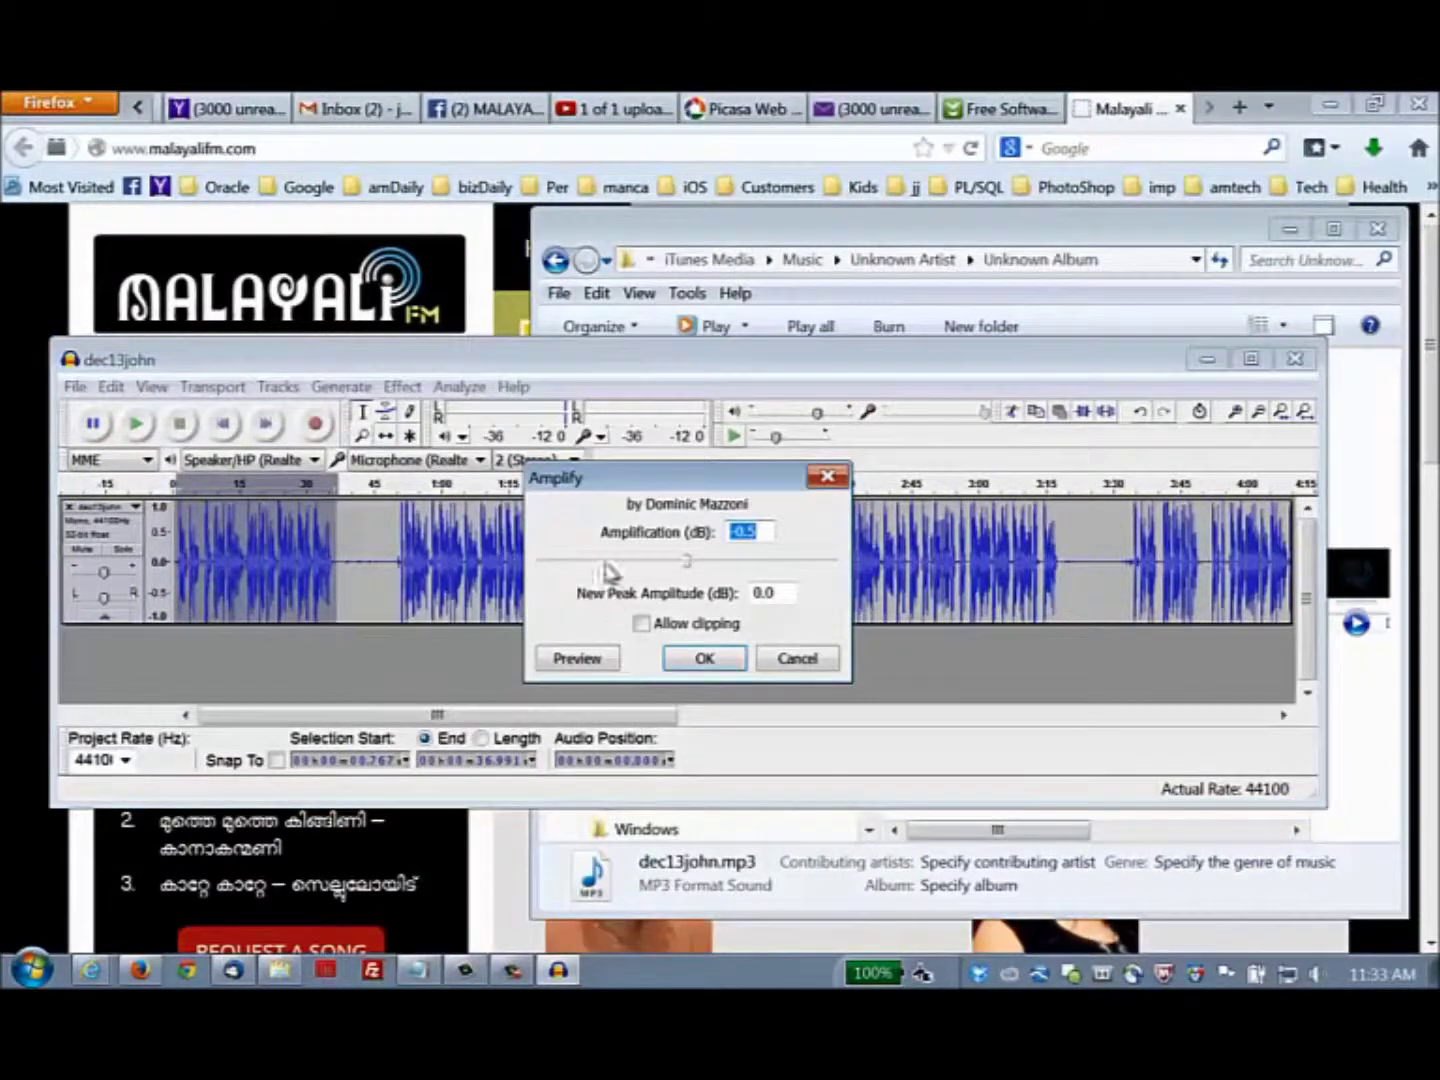
pyautogui.moveTo(622, 487); pyautogui.dragTo(588, 447)
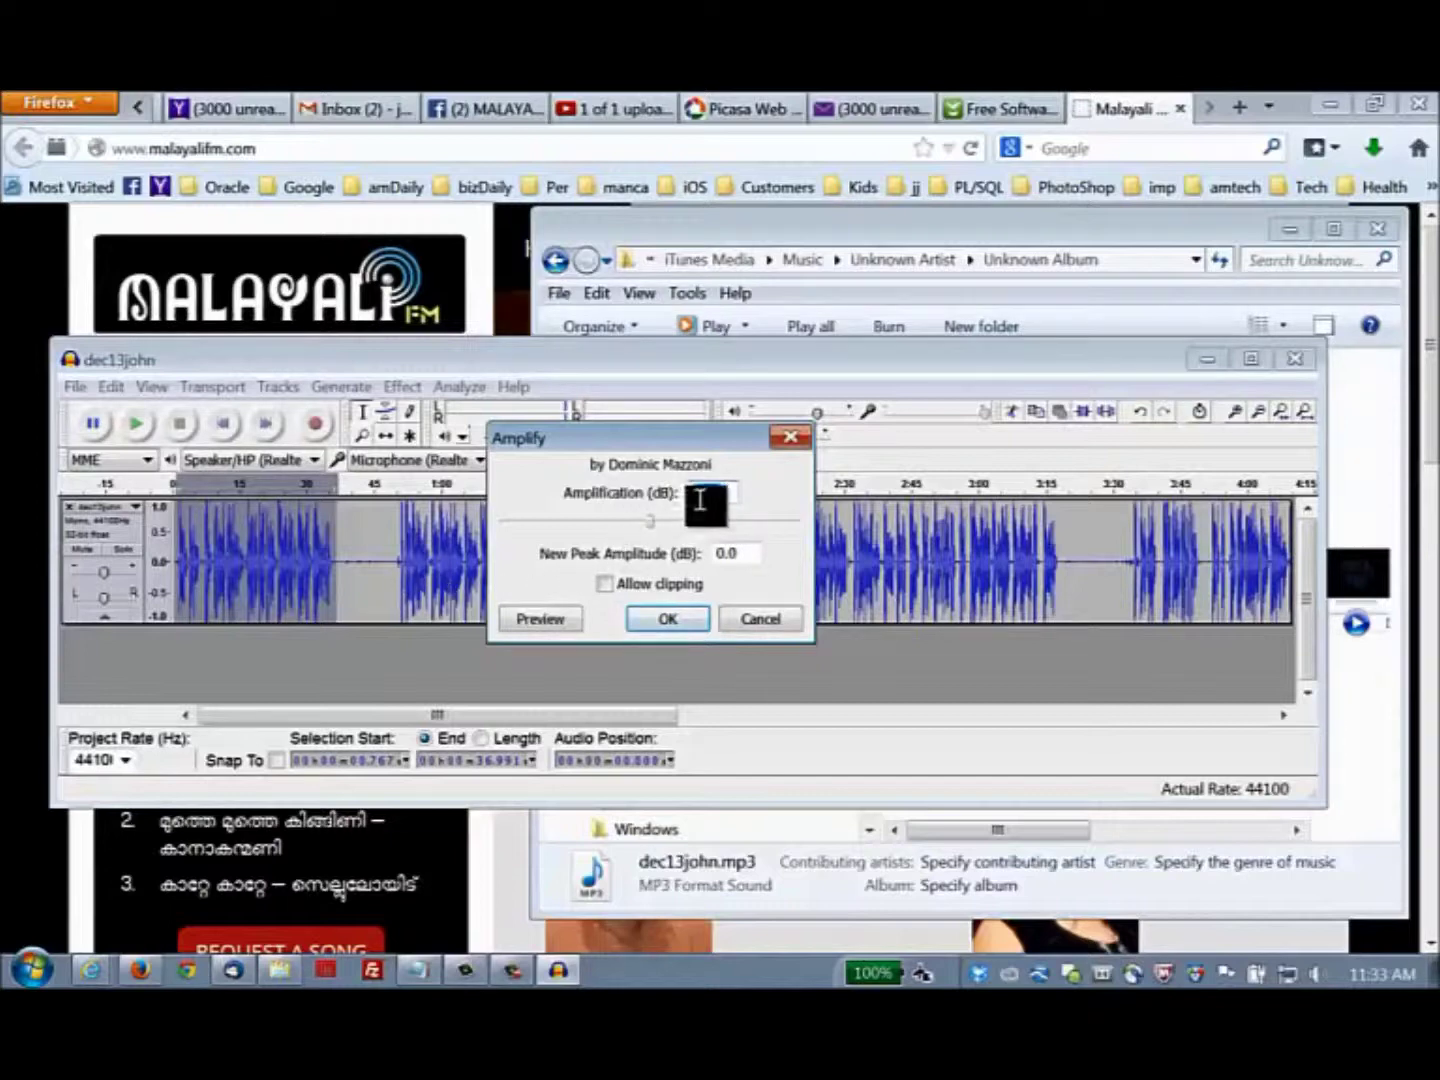
pyautogui.moveTo(718, 495); pyautogui.dragTo(660, 505)
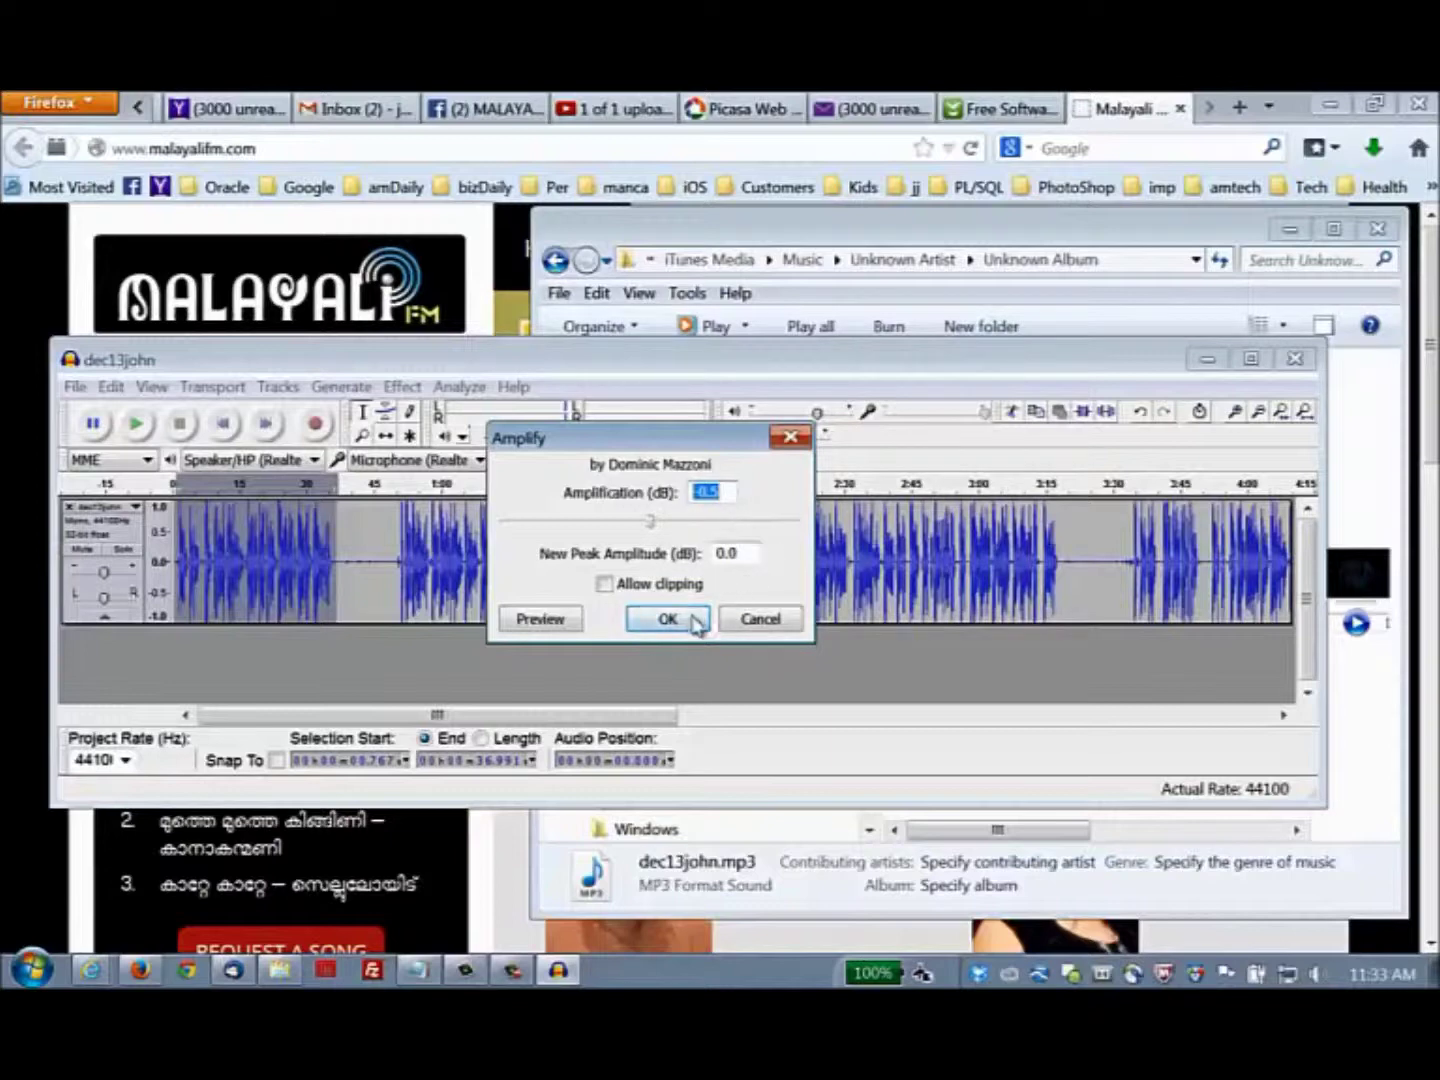
pyautogui.click(540, 619)
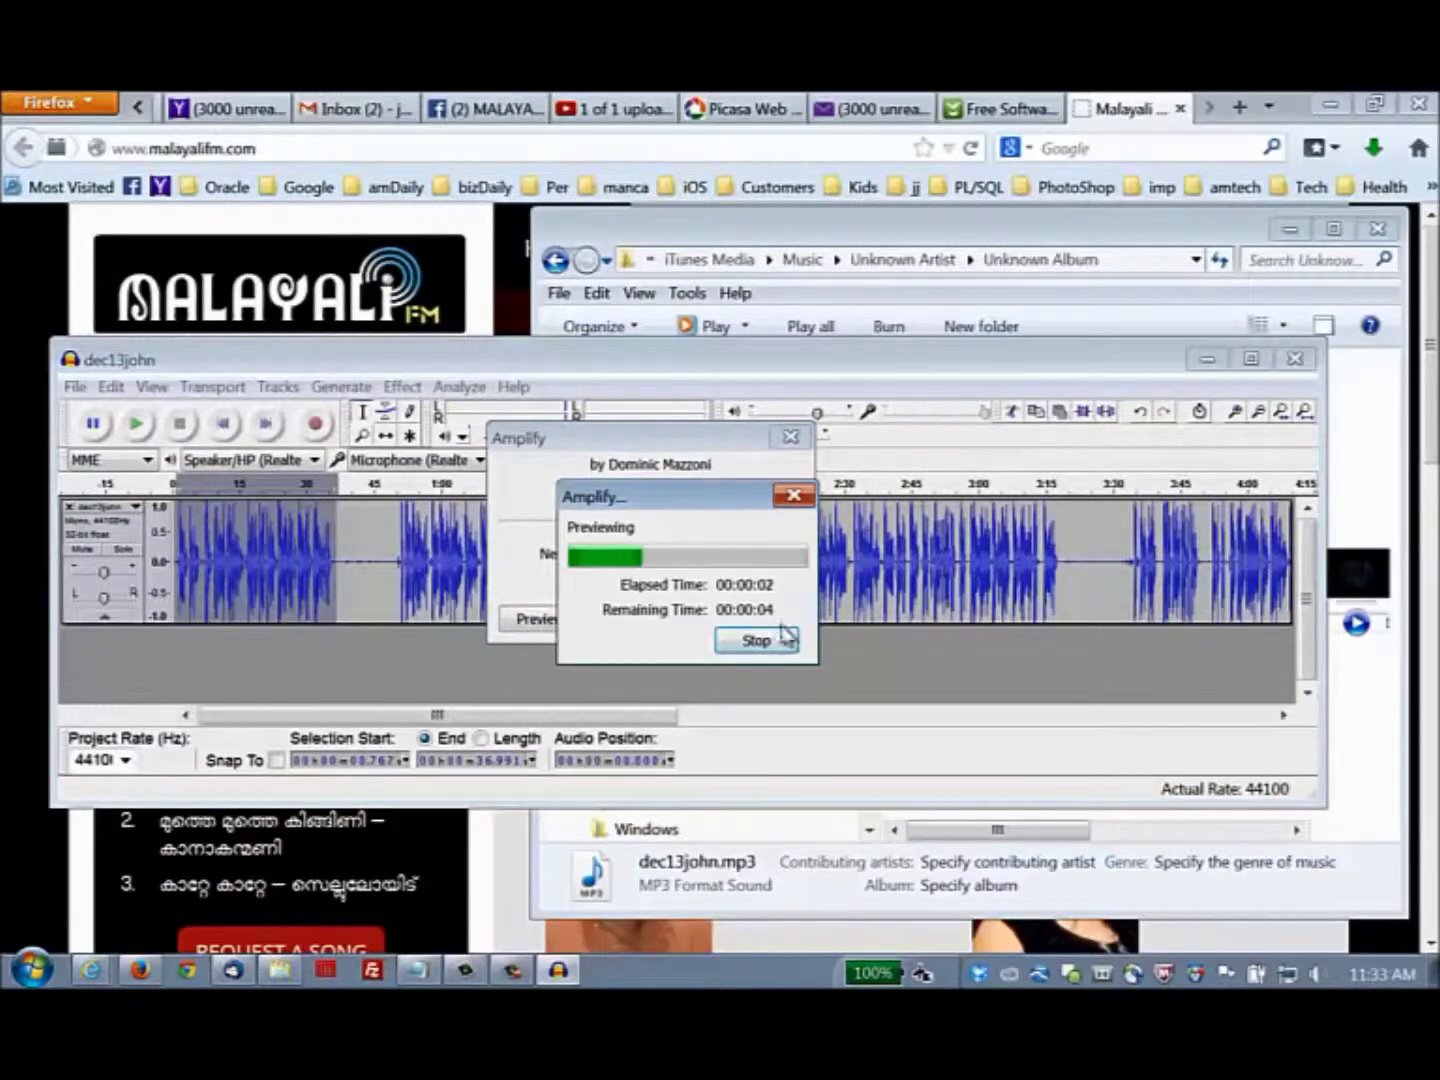
pyautogui.click(780, 641)
# - Set the amplification to 9 dB and preview the louder first section
pyautogui.moveTo(726, 493); pyautogui.dragTo(668, 494)
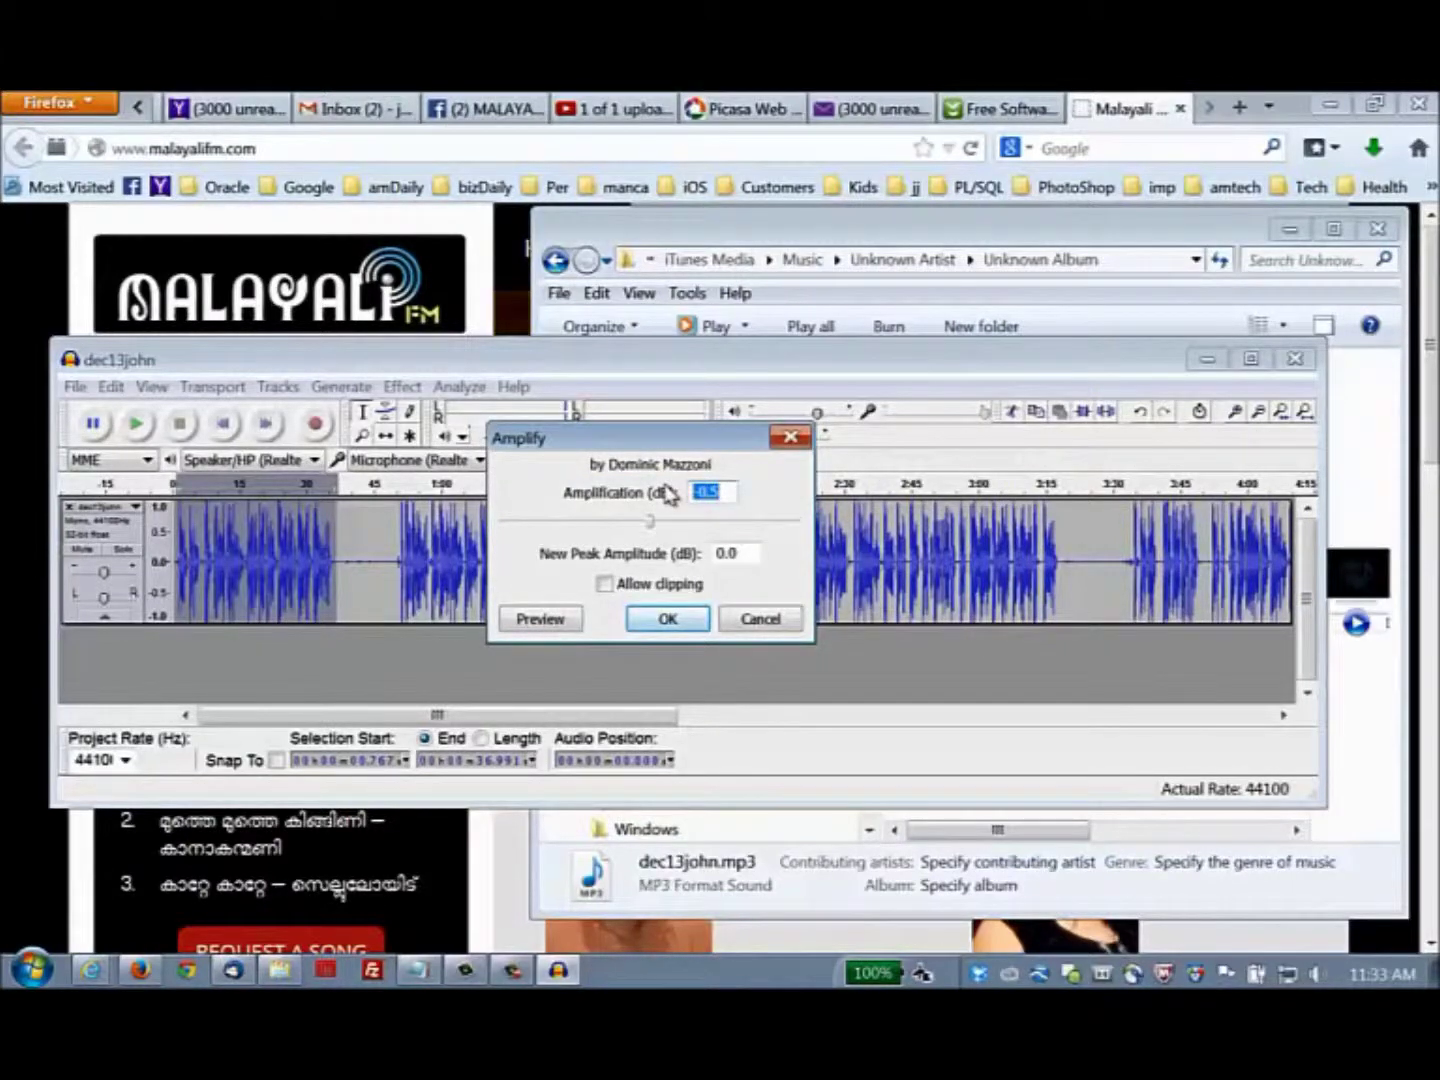
pyautogui.write('0')
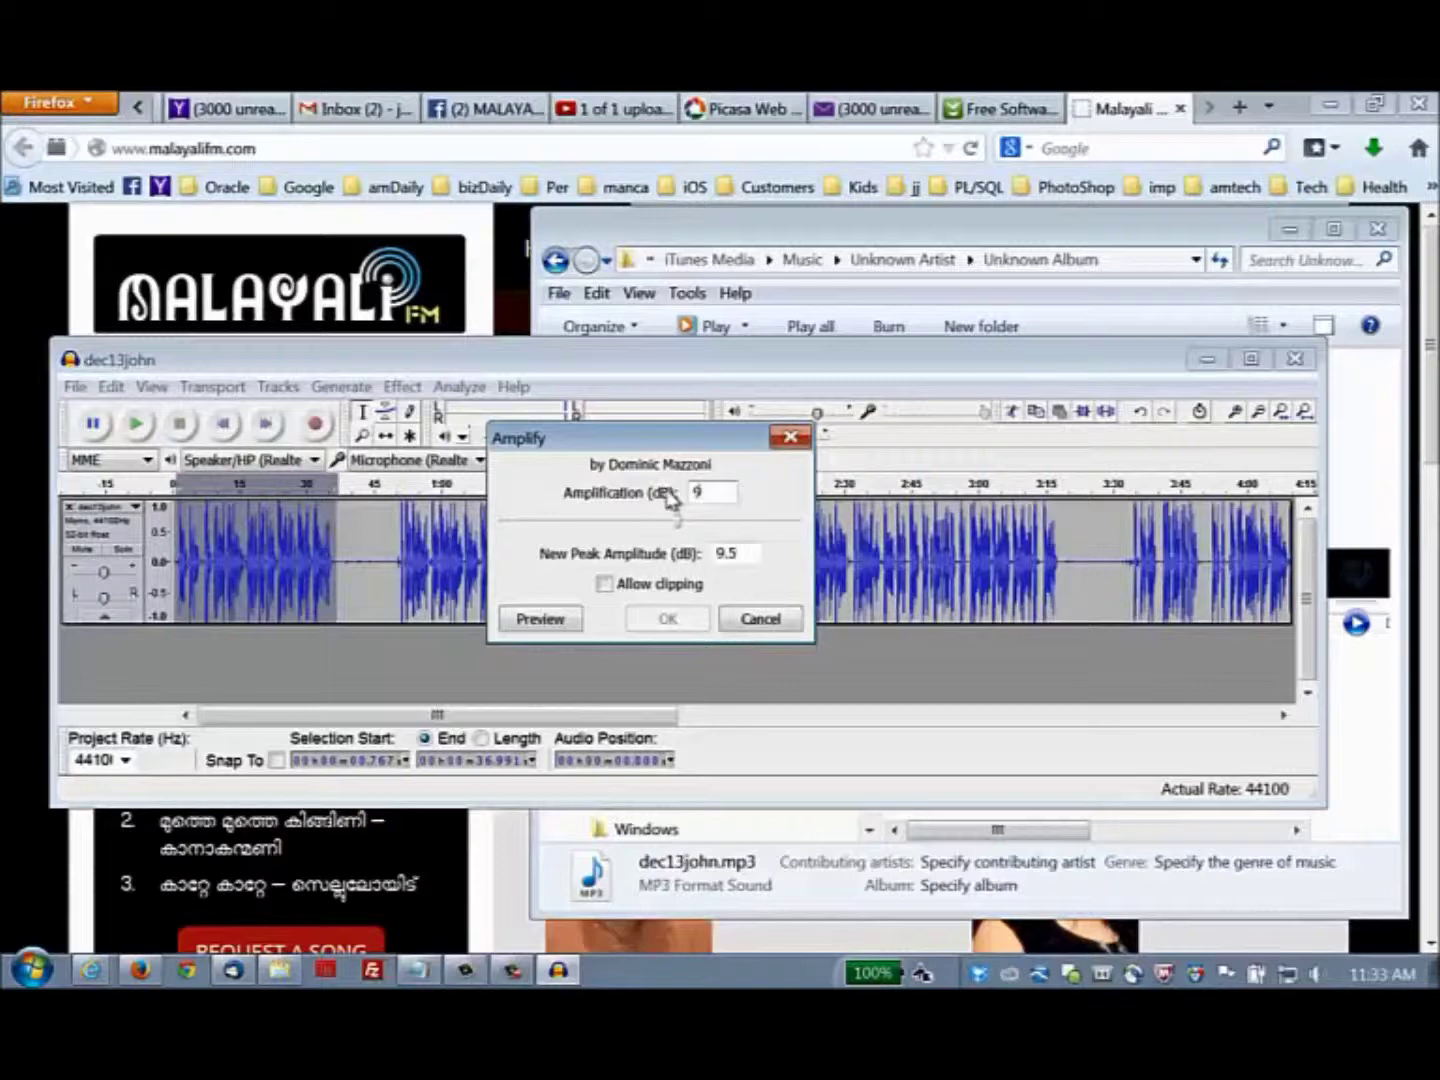
pyautogui.doubleClick(701, 497)
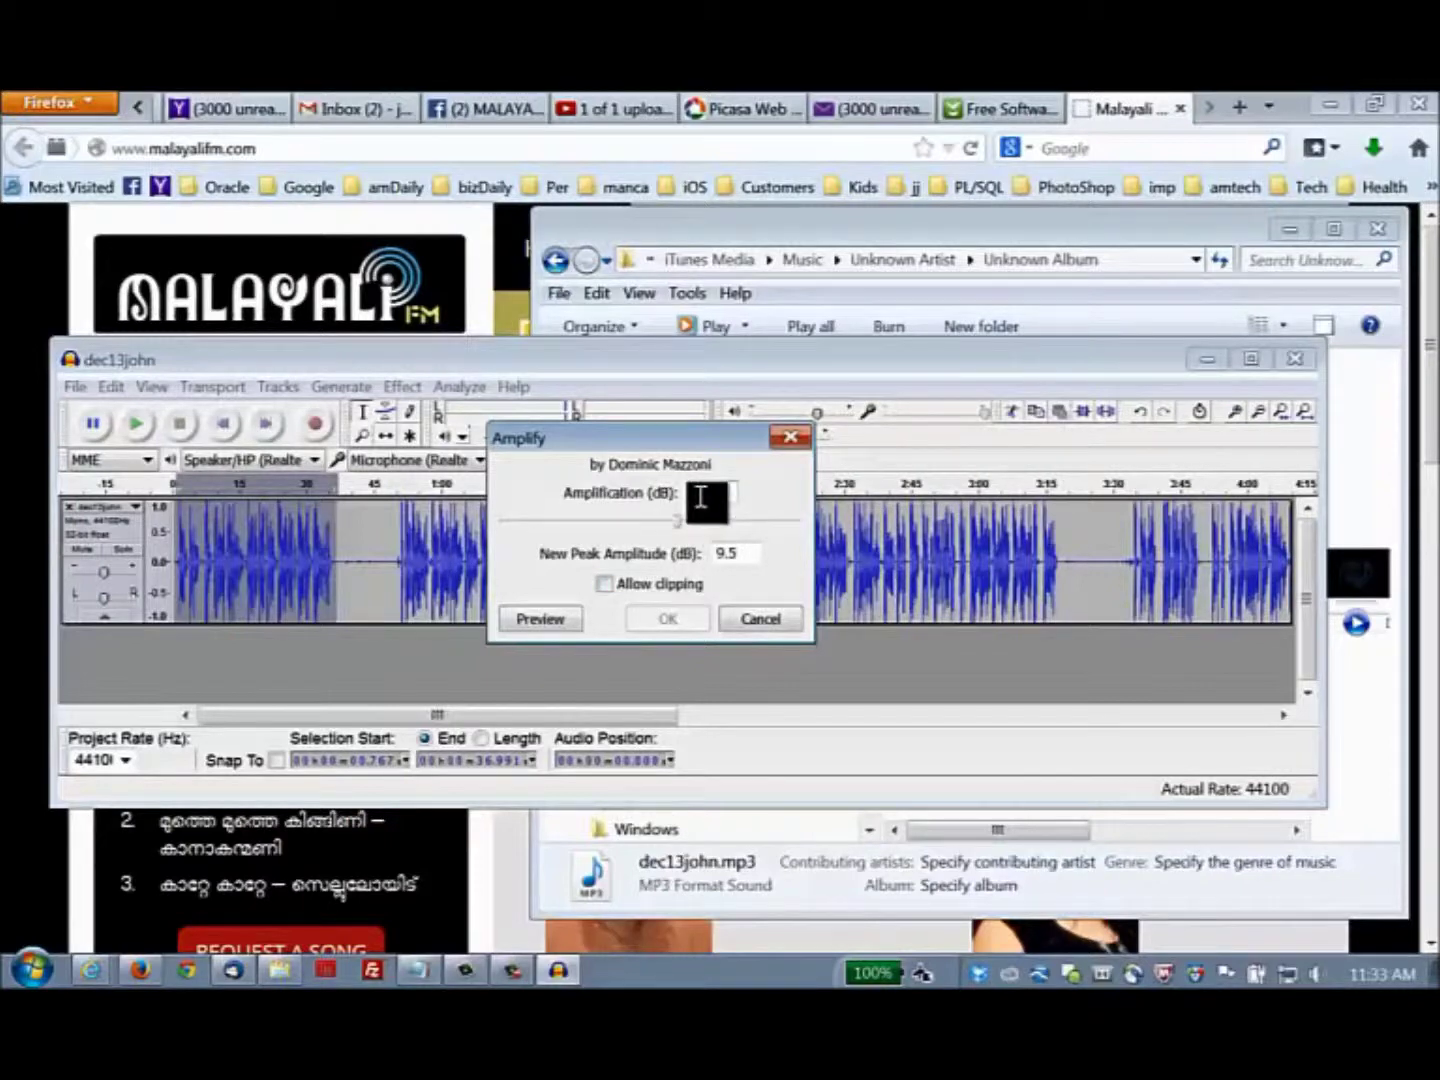
pyautogui.write('9')
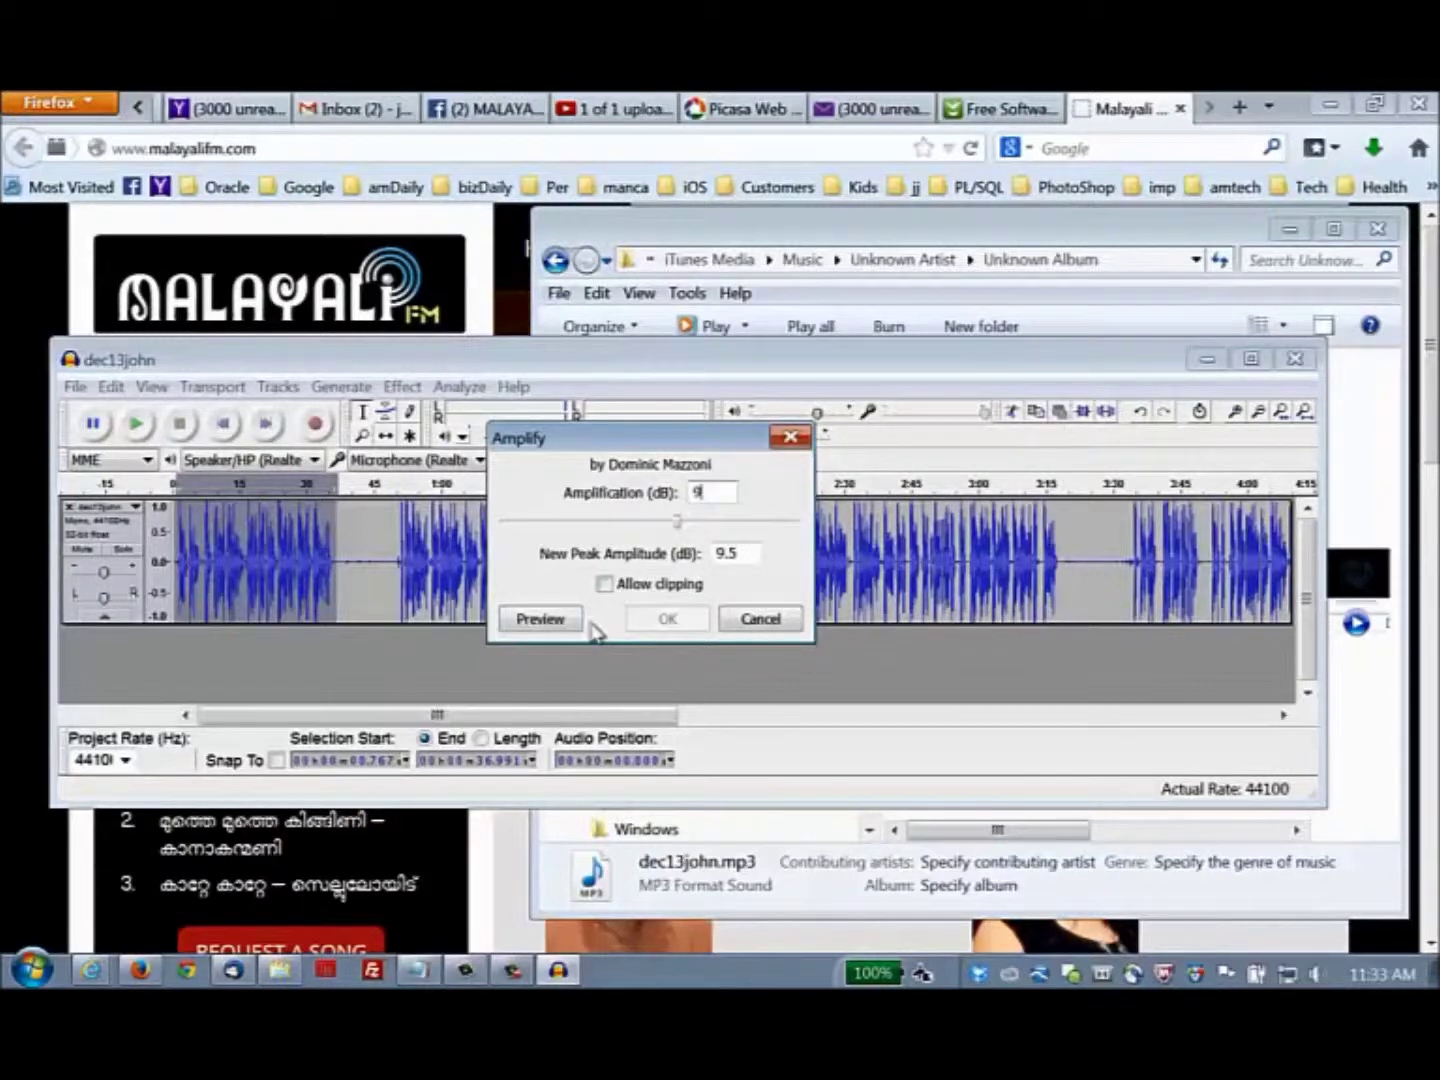
pyautogui.click(538, 620)
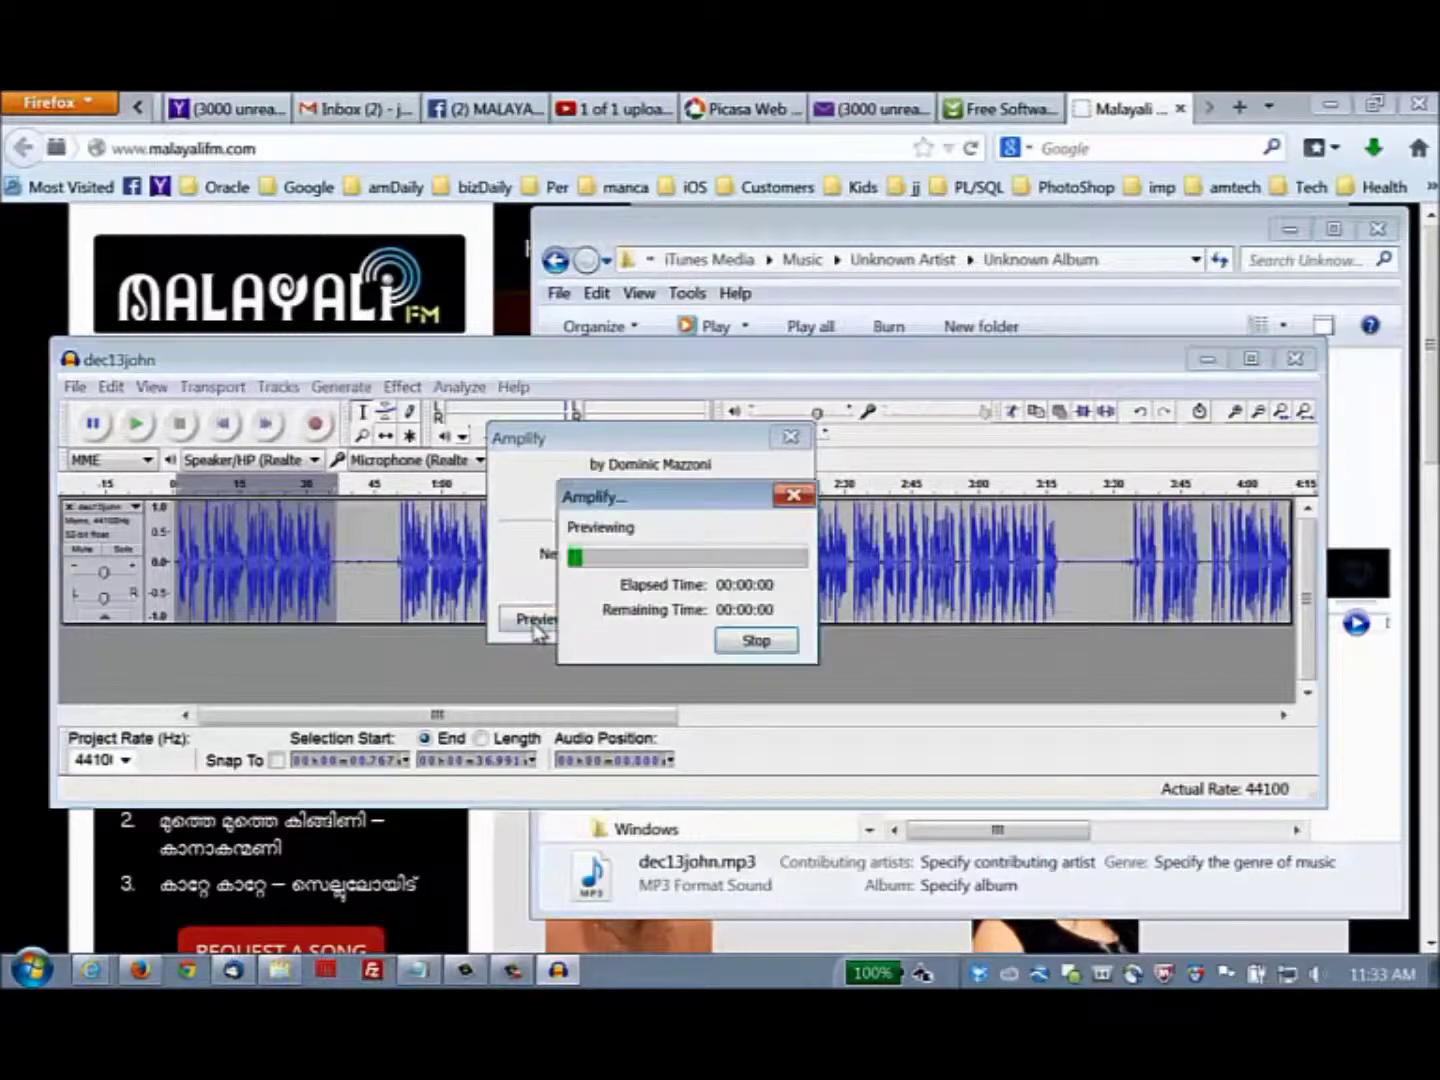
pyautogui.click(744, 644)
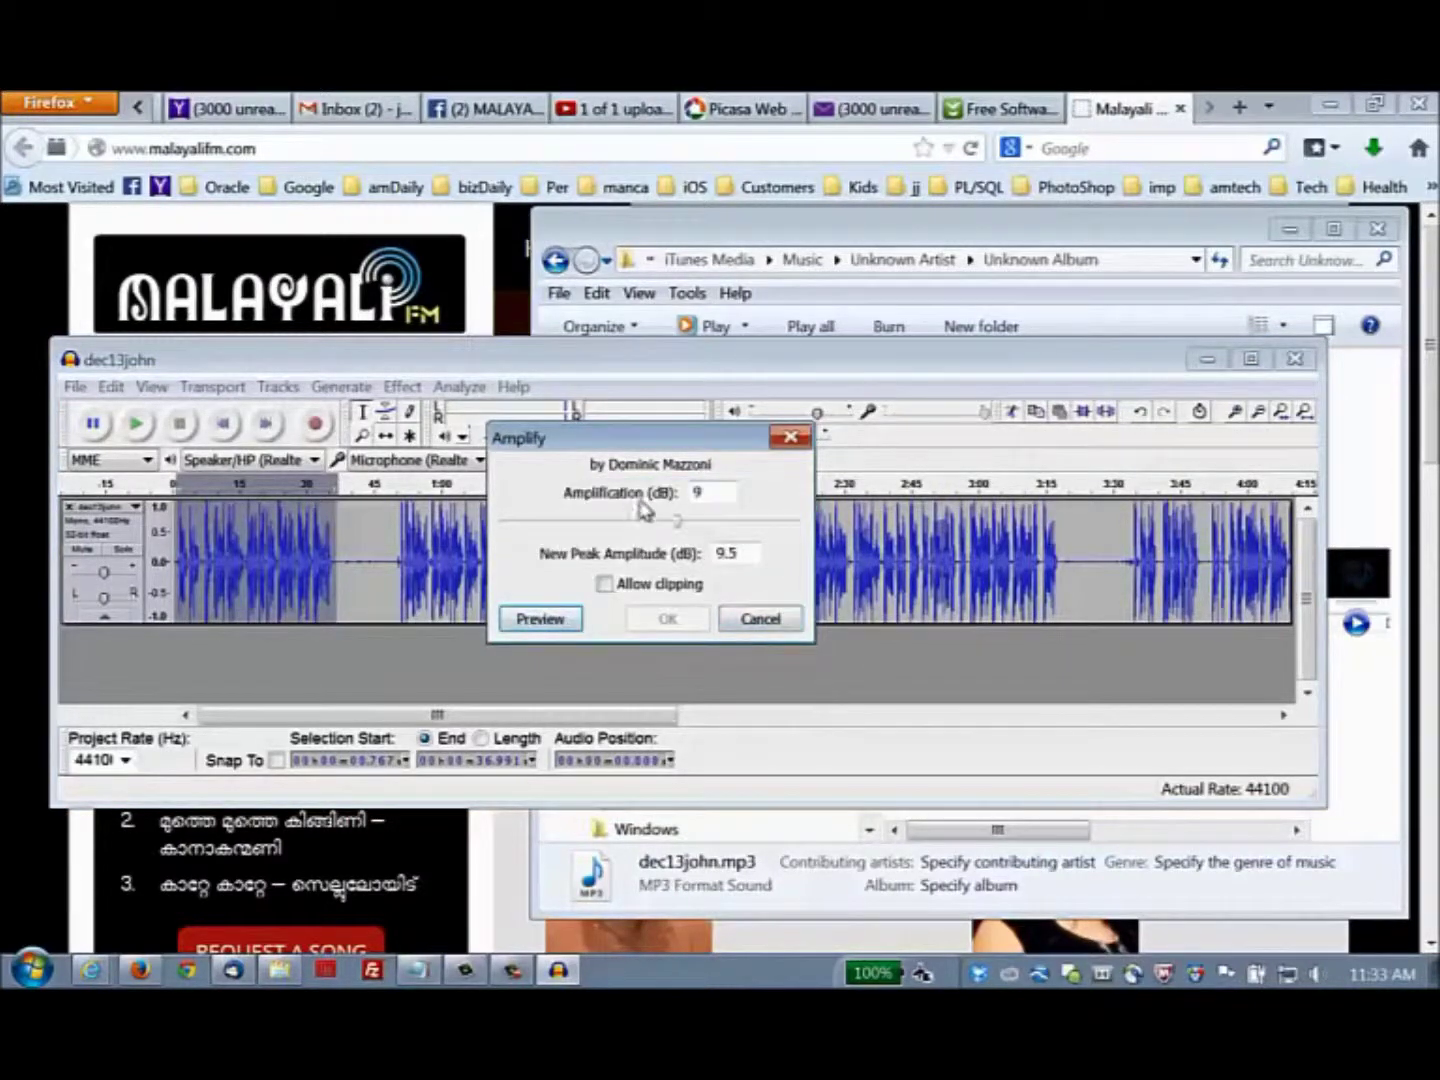
# - Set the amplification to -9 dB, preview it, and apply Amplify to the first speech section
pyautogui.doubleClick(707, 491)
pyautogui.click(716, 495)
pyautogui.doubleClick(716, 498)
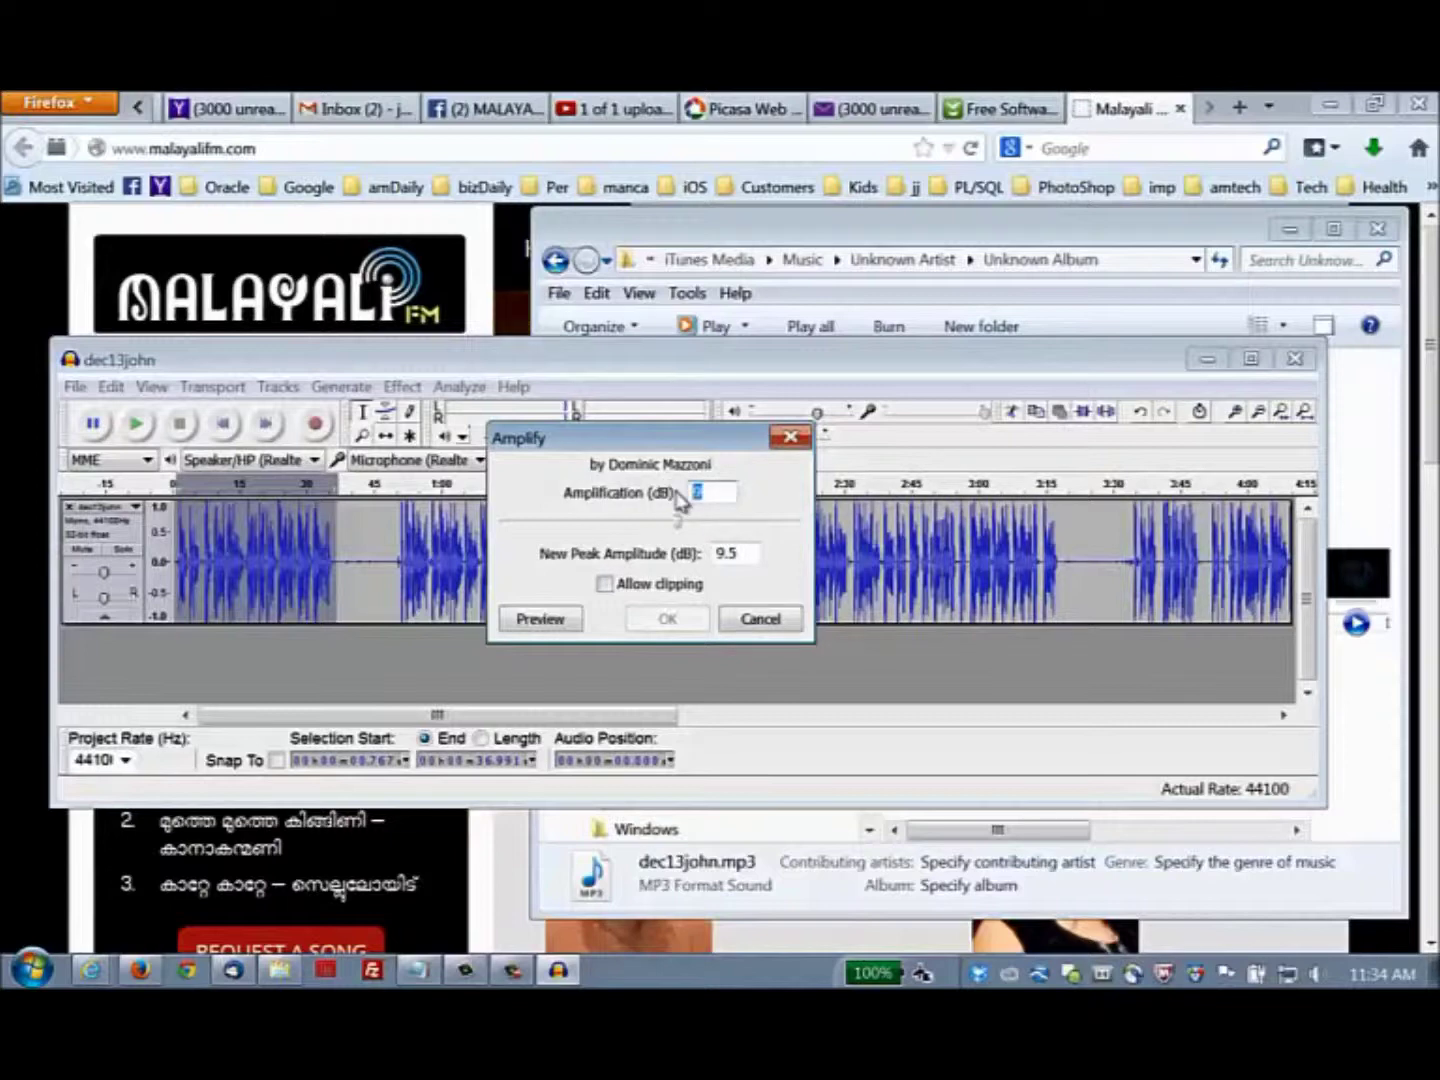
pyautogui.write('9')
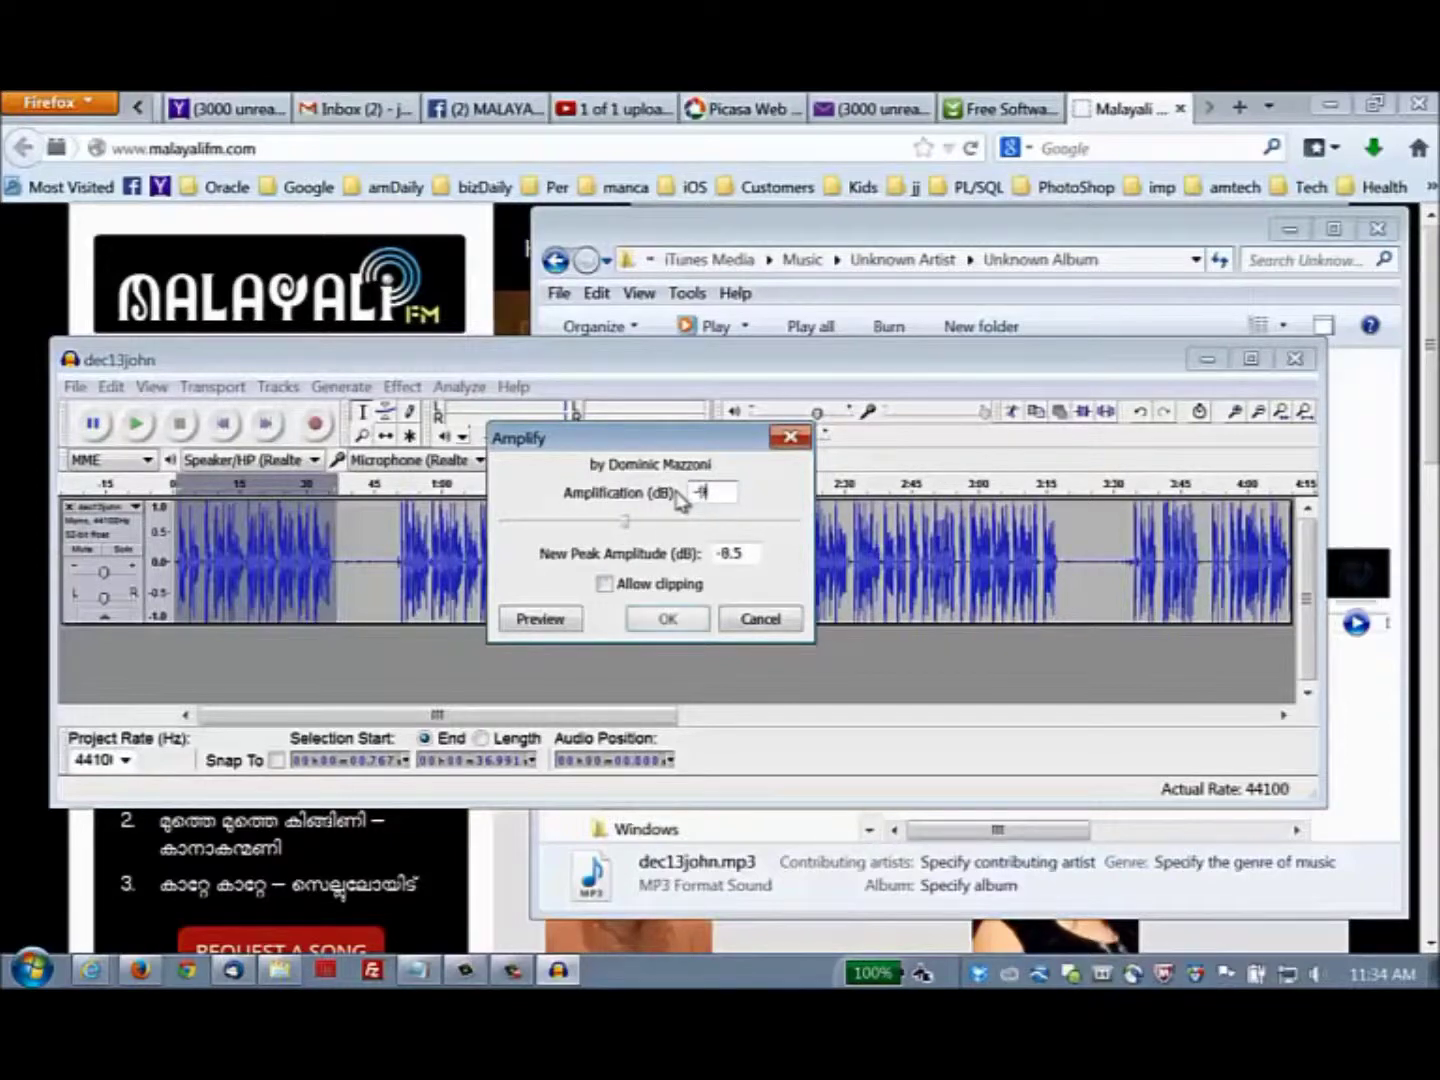
pyautogui.click(540, 619)
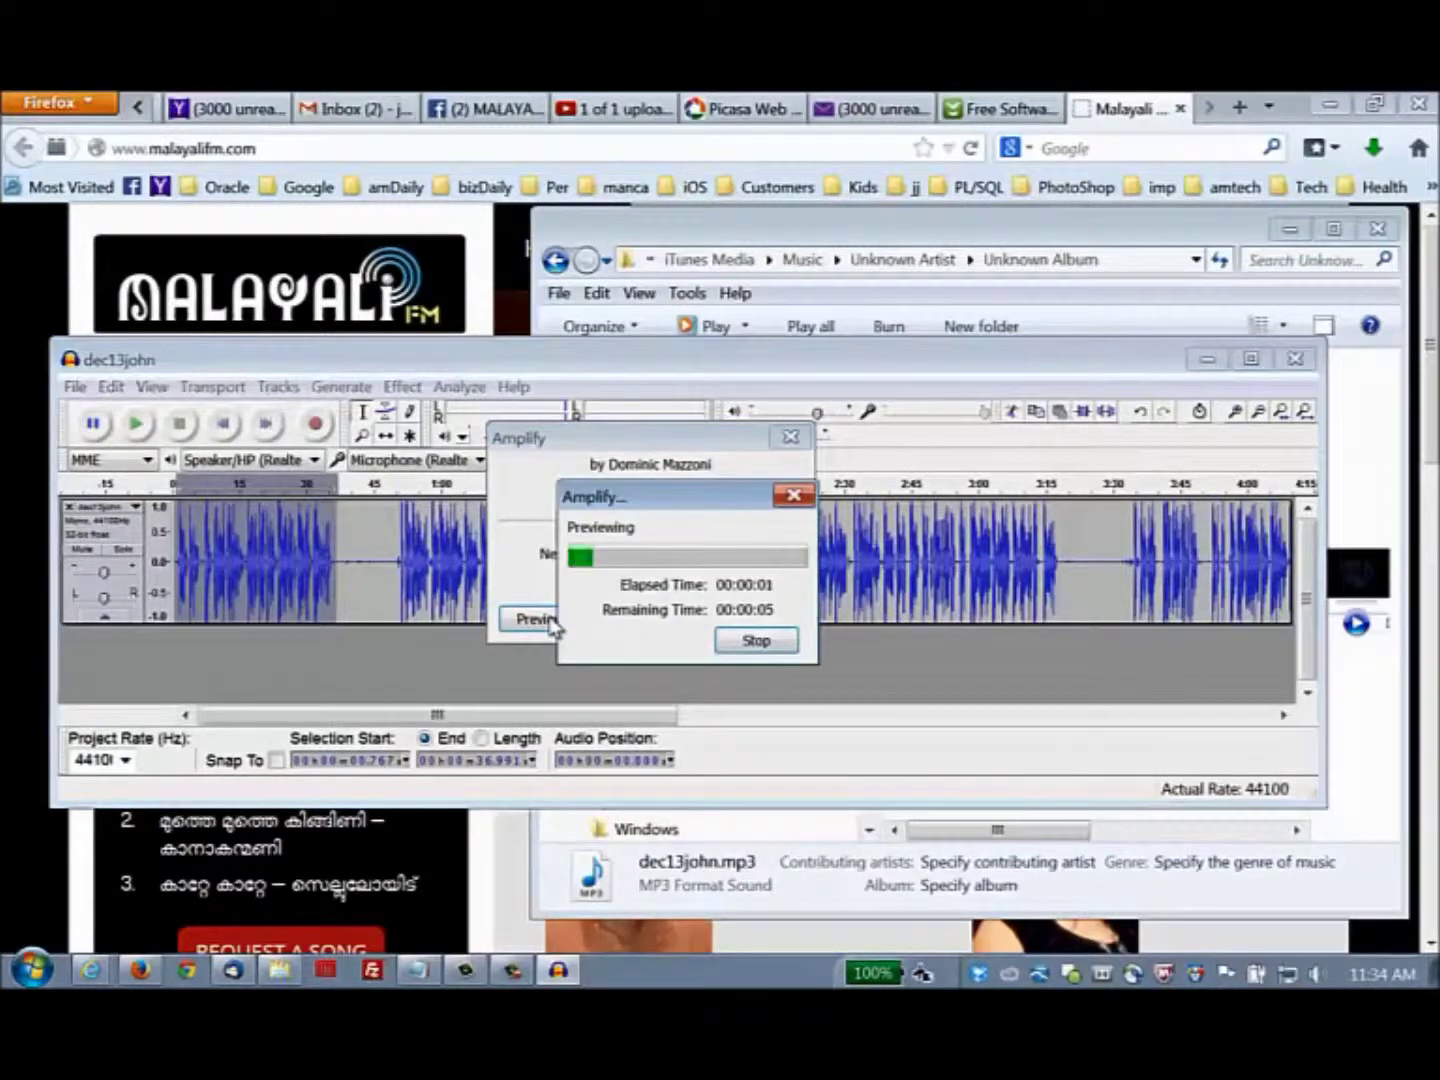
pyautogui.click(754, 640)
pyautogui.click(675, 622)
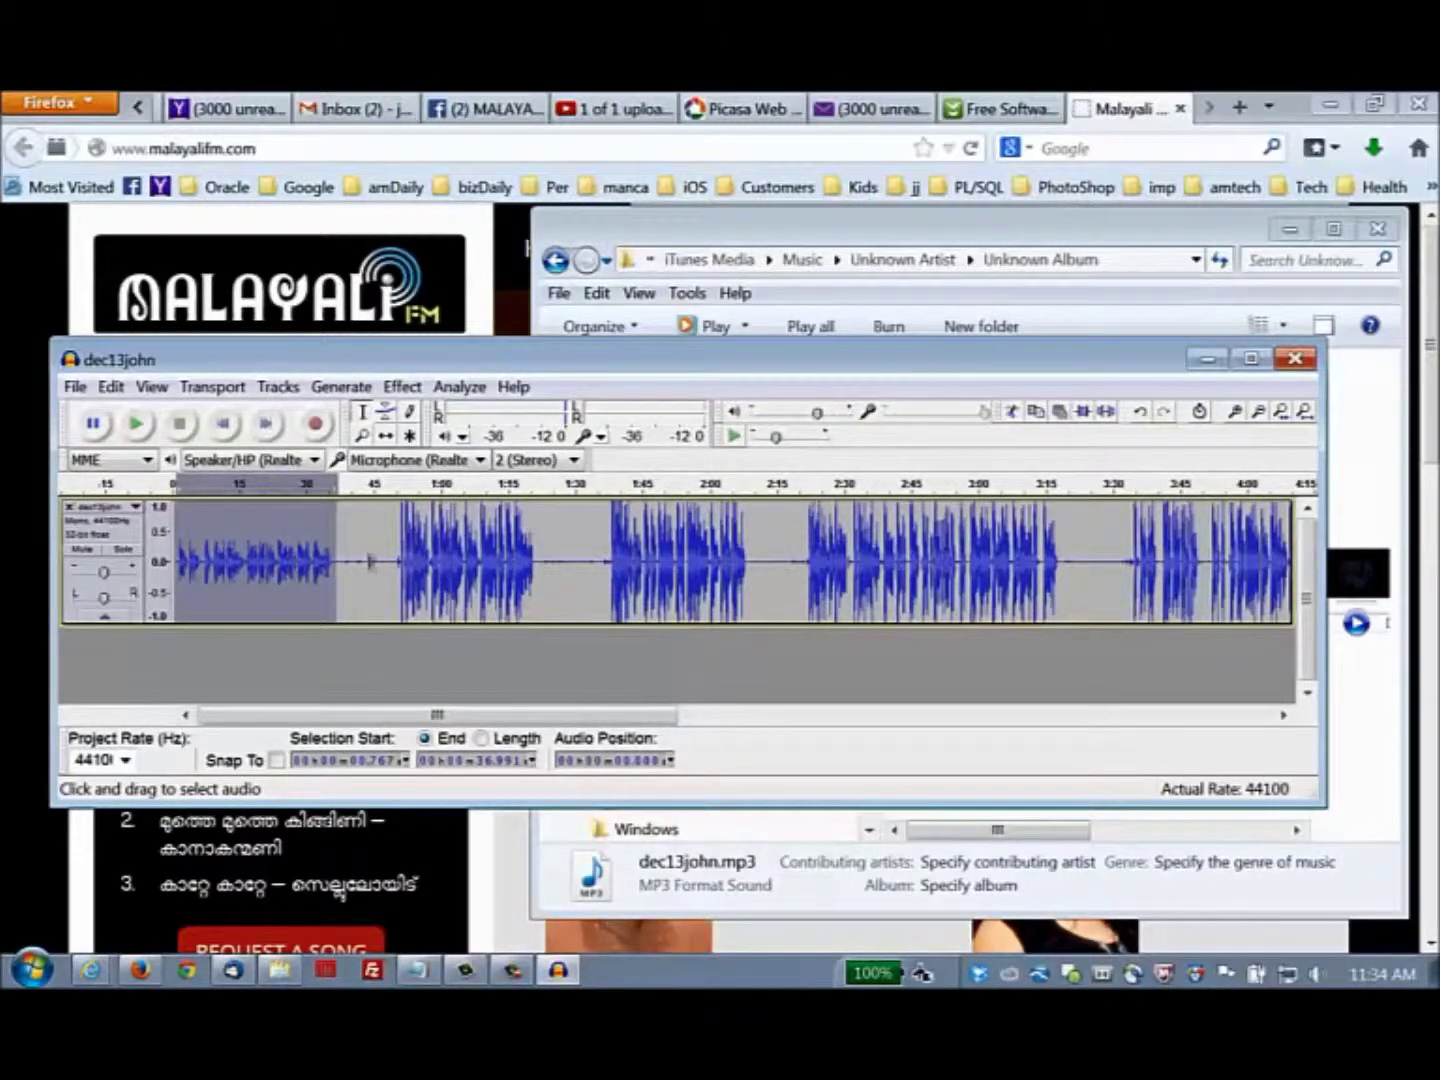
# - Play the recording briefly from about 50 seconds and again from about 7.5 seconds to compare the loudness of the sections
pyautogui.click(397, 560)
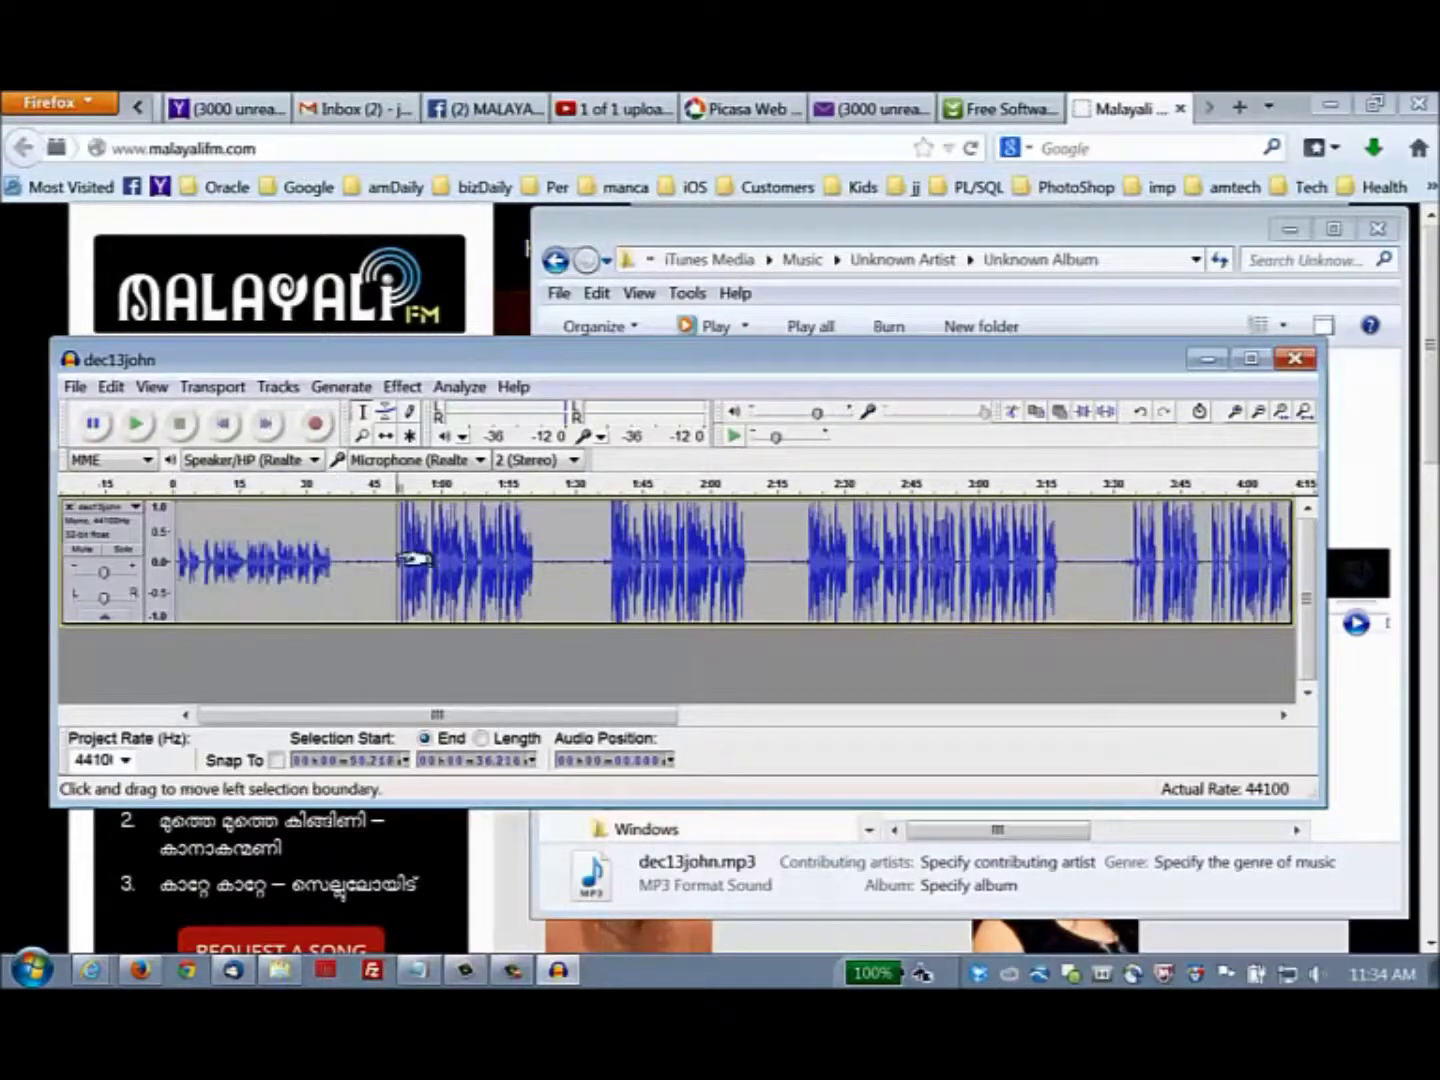
pyautogui.click(137, 425)
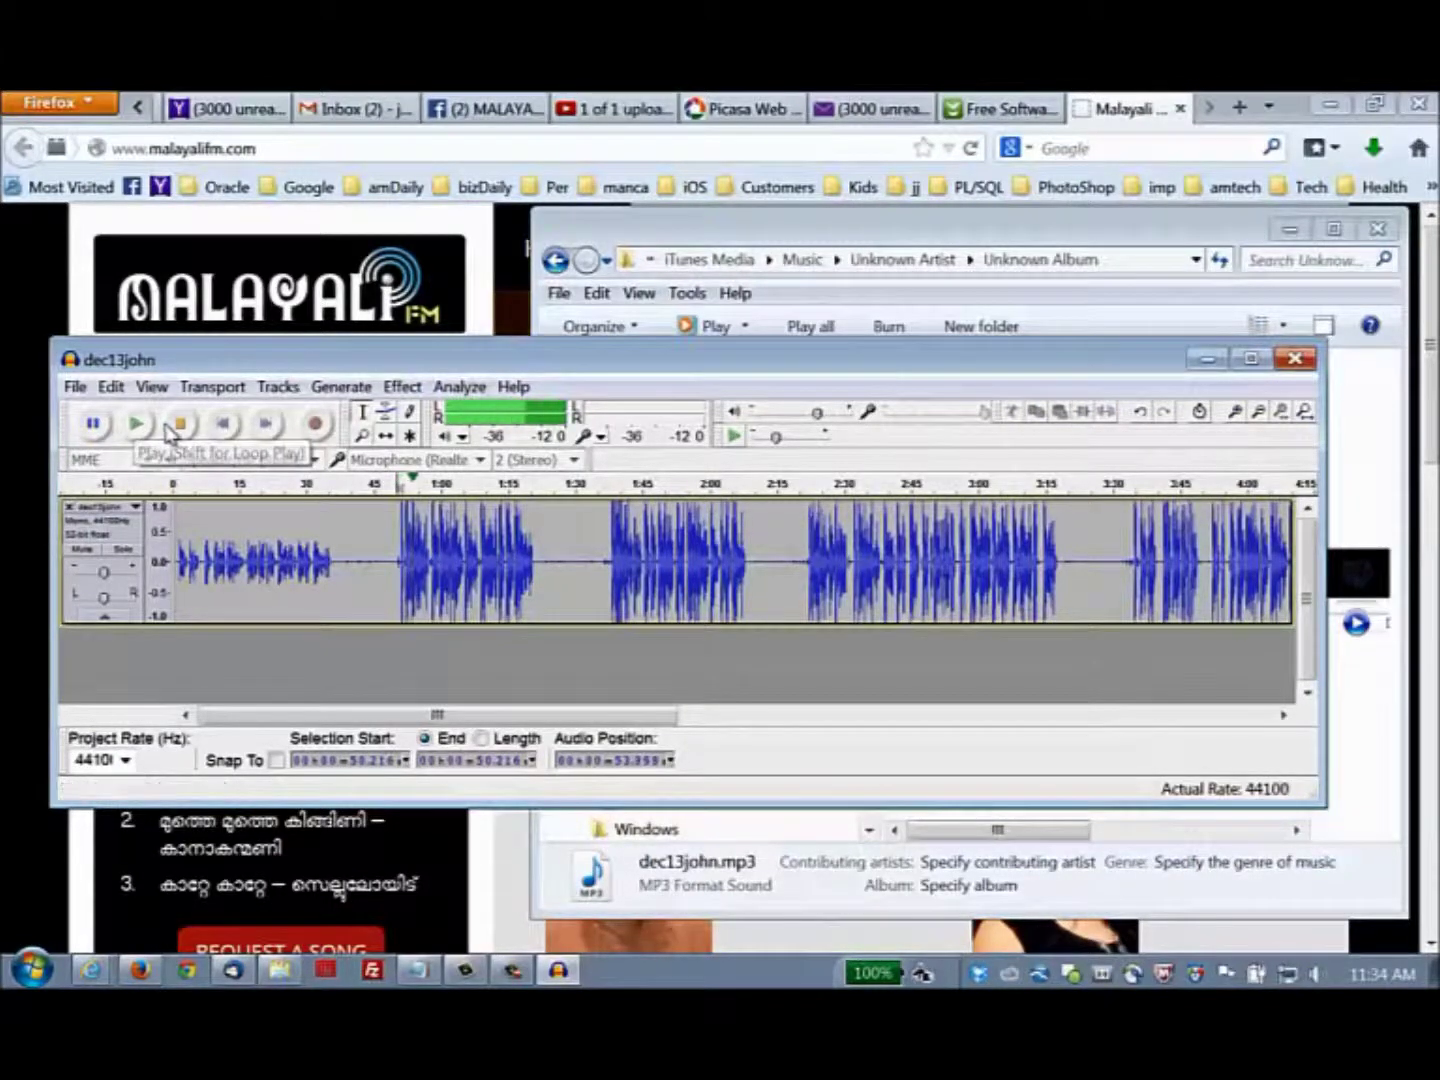
pyautogui.click(180, 425)
pyautogui.click(205, 545)
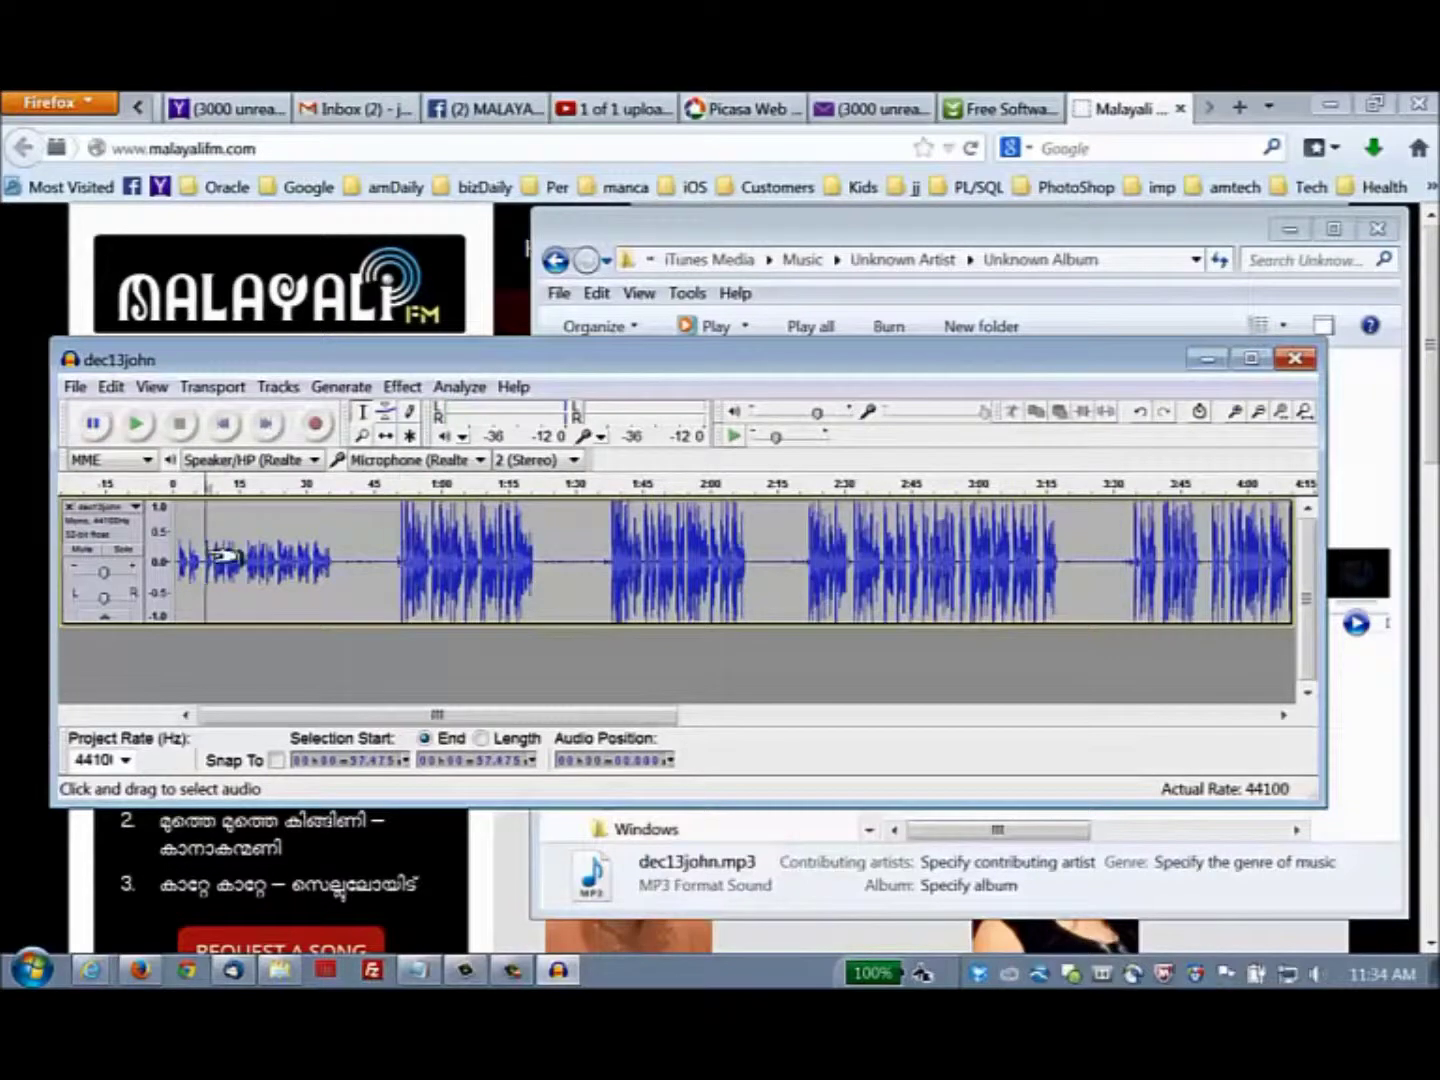
pyautogui.click(146, 428)
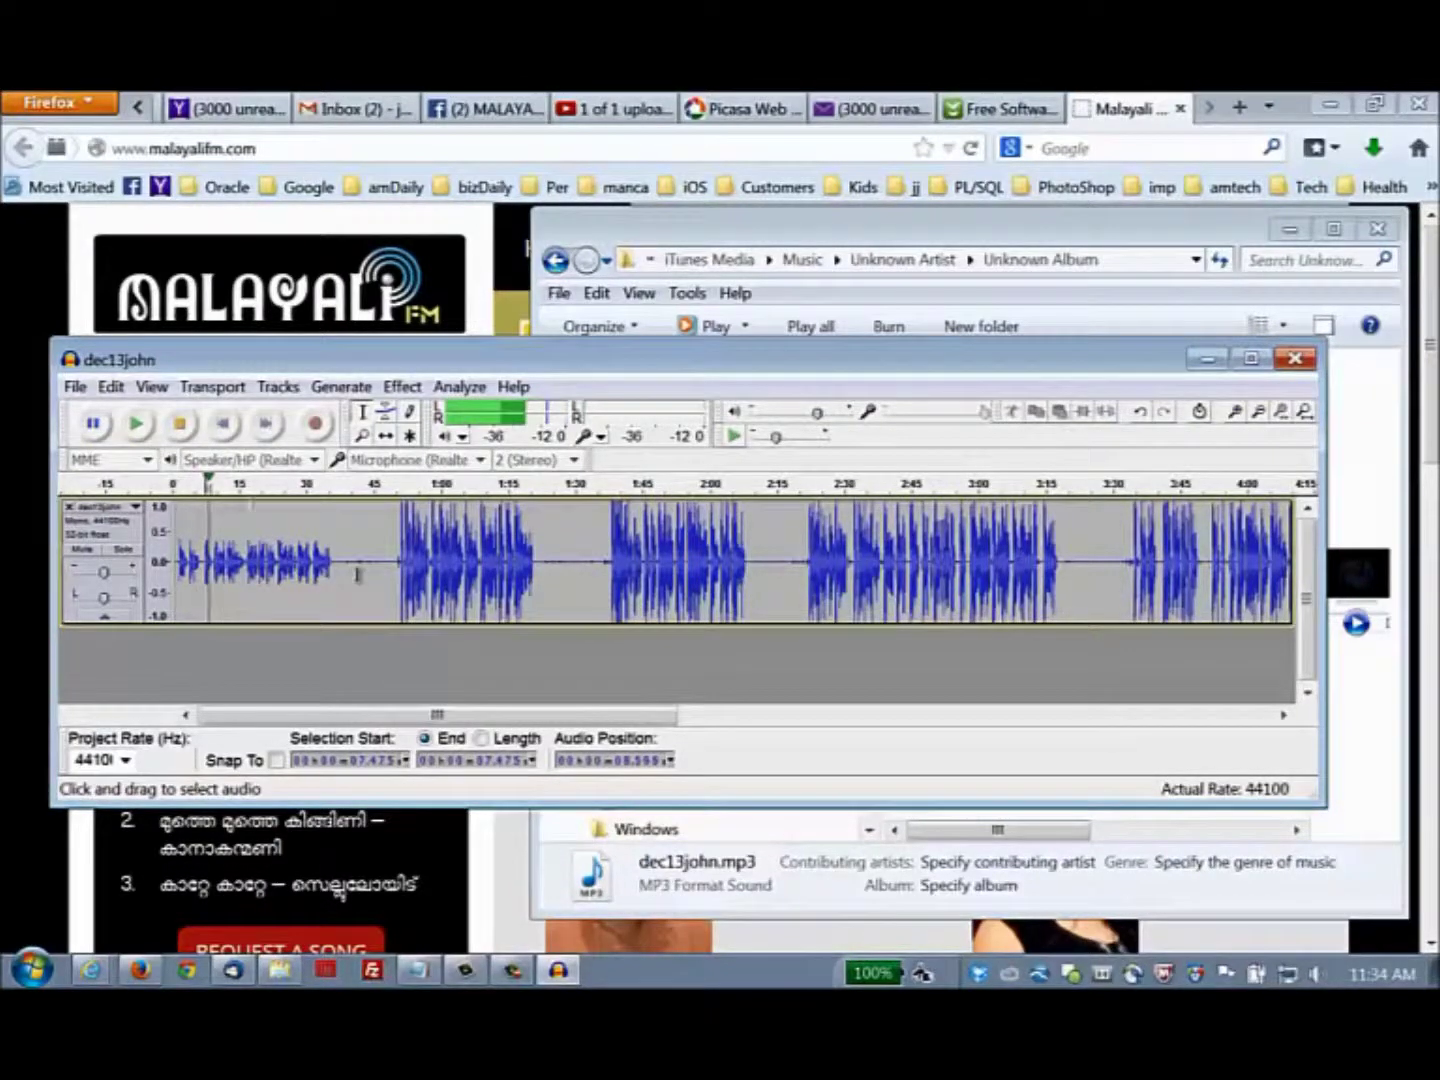
pyautogui.click(181, 426)
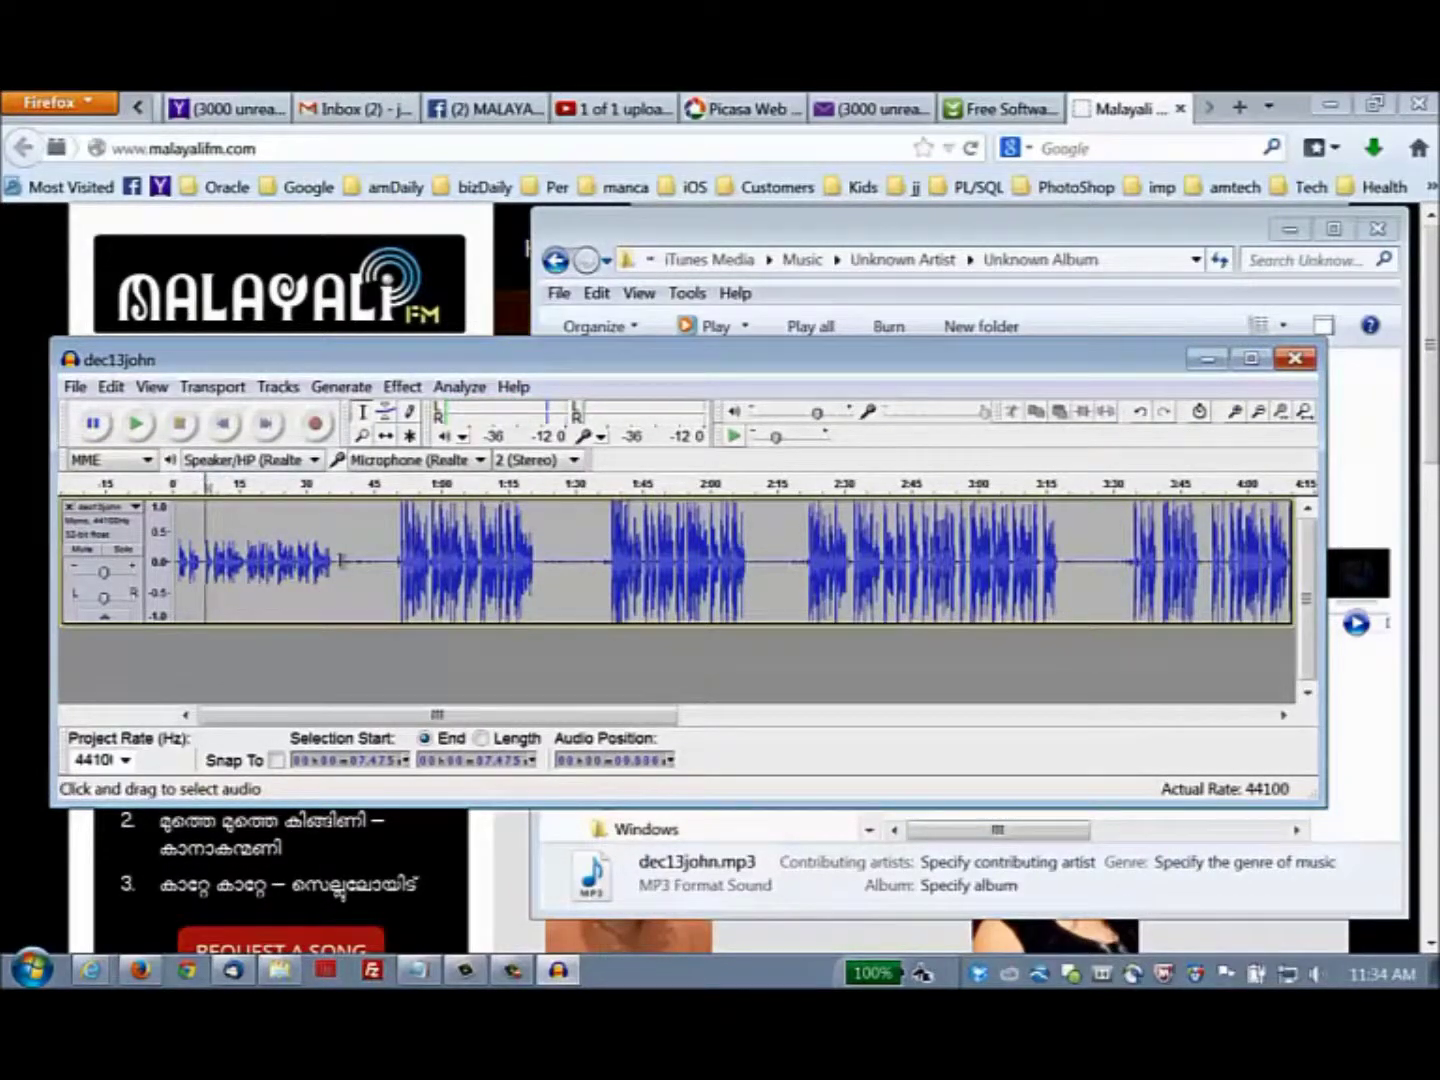
# - Select the audio from about 1.7 to 7.9 seconds, preview Amplify at its default amplification, and apply it
pyautogui.moveTo(343, 560); pyautogui.dragTo(183, 563)
pyautogui.click(283, 561)
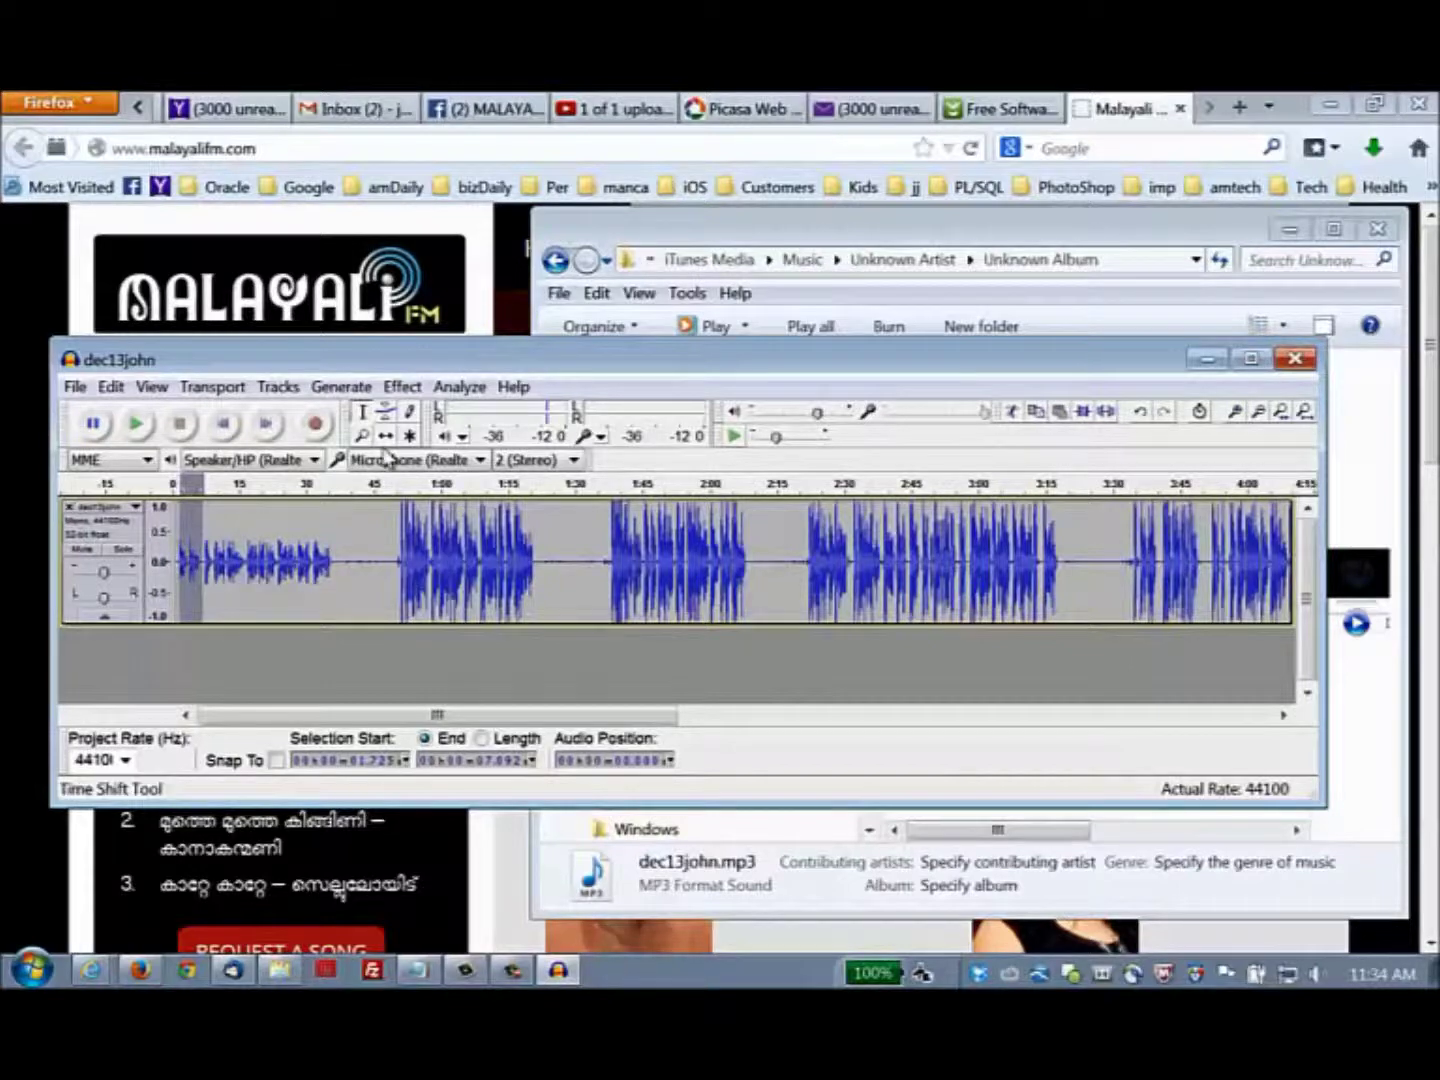
pyautogui.click(401, 386)
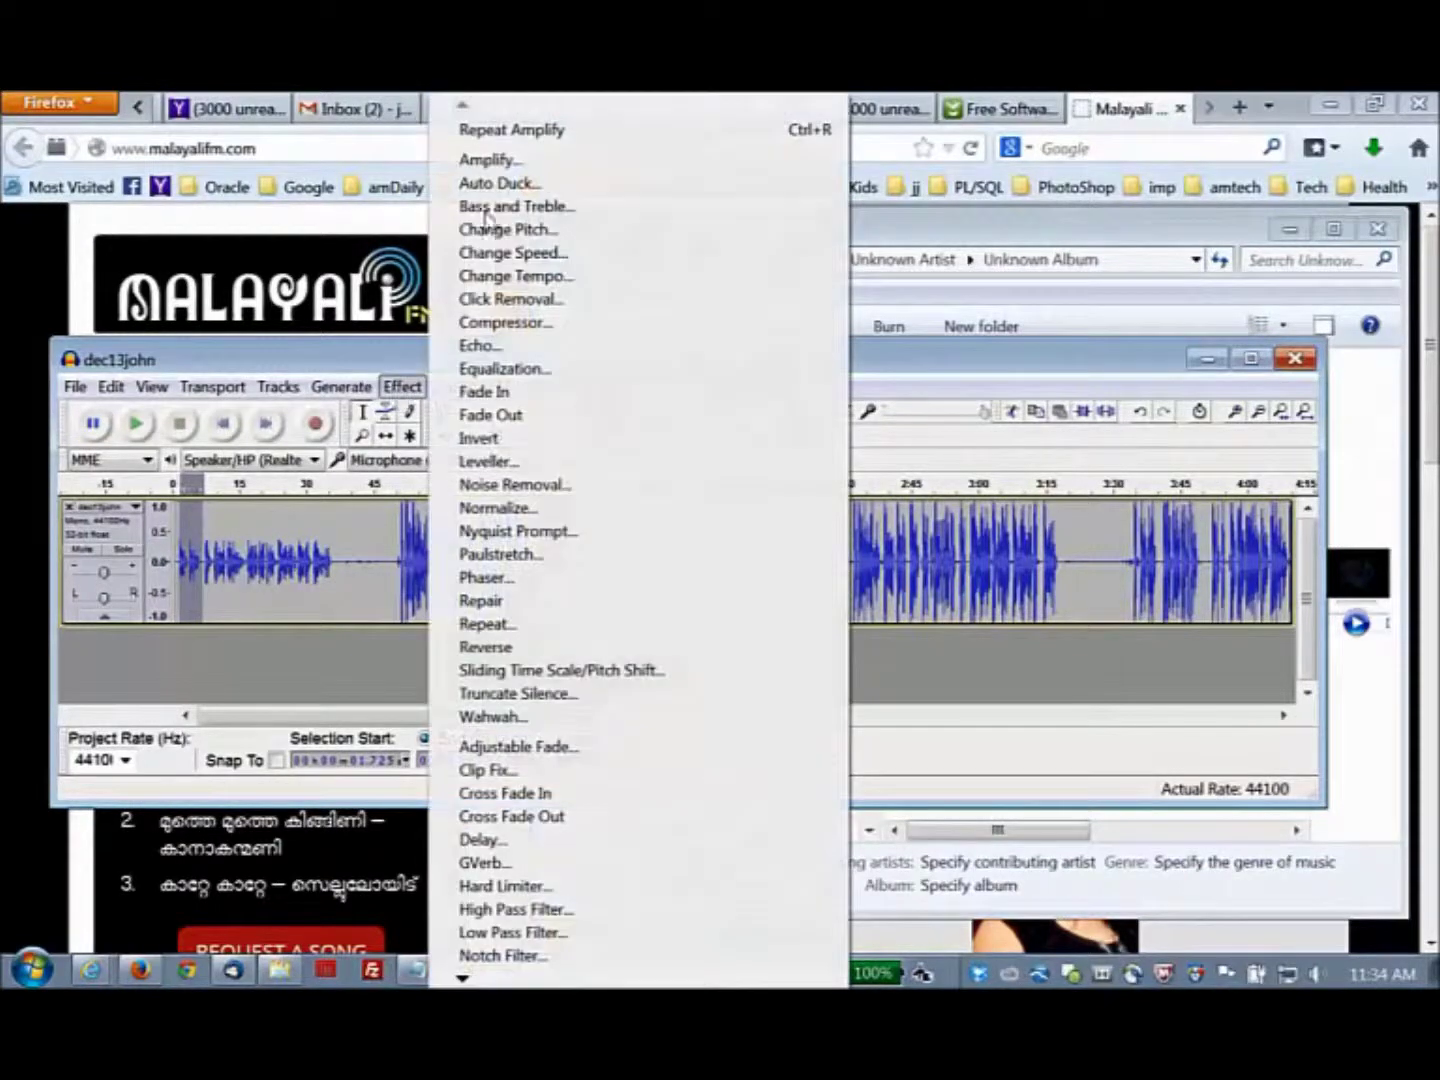
pyautogui.click(491, 159)
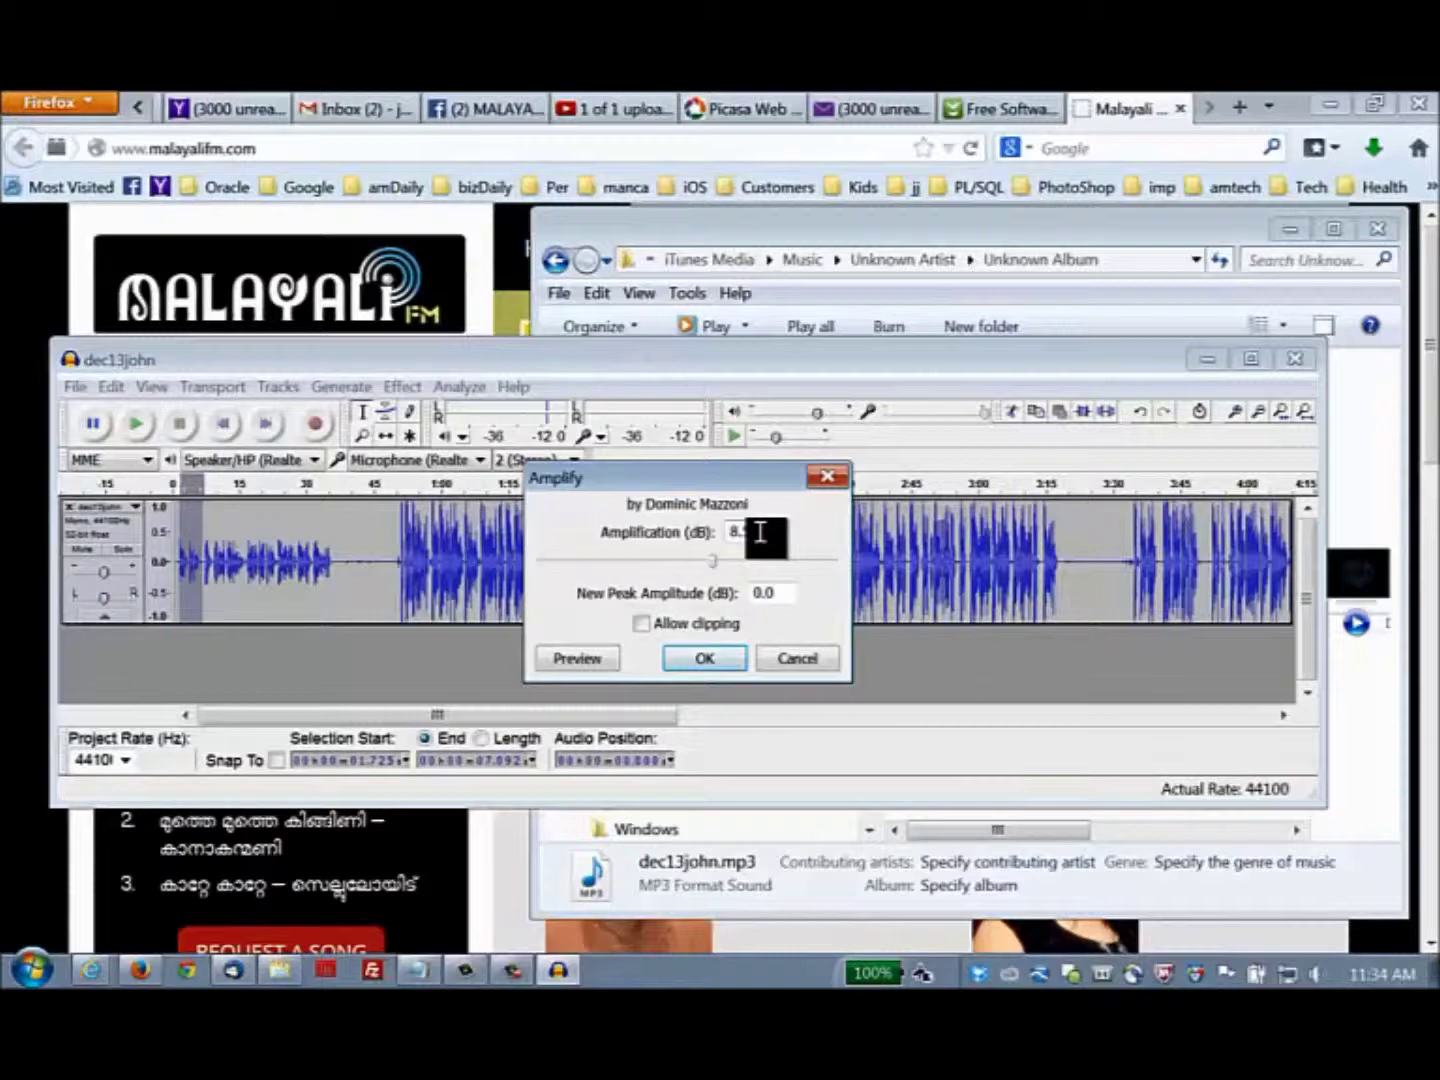
pyautogui.moveTo(759, 528); pyautogui.dragTo(689, 533)
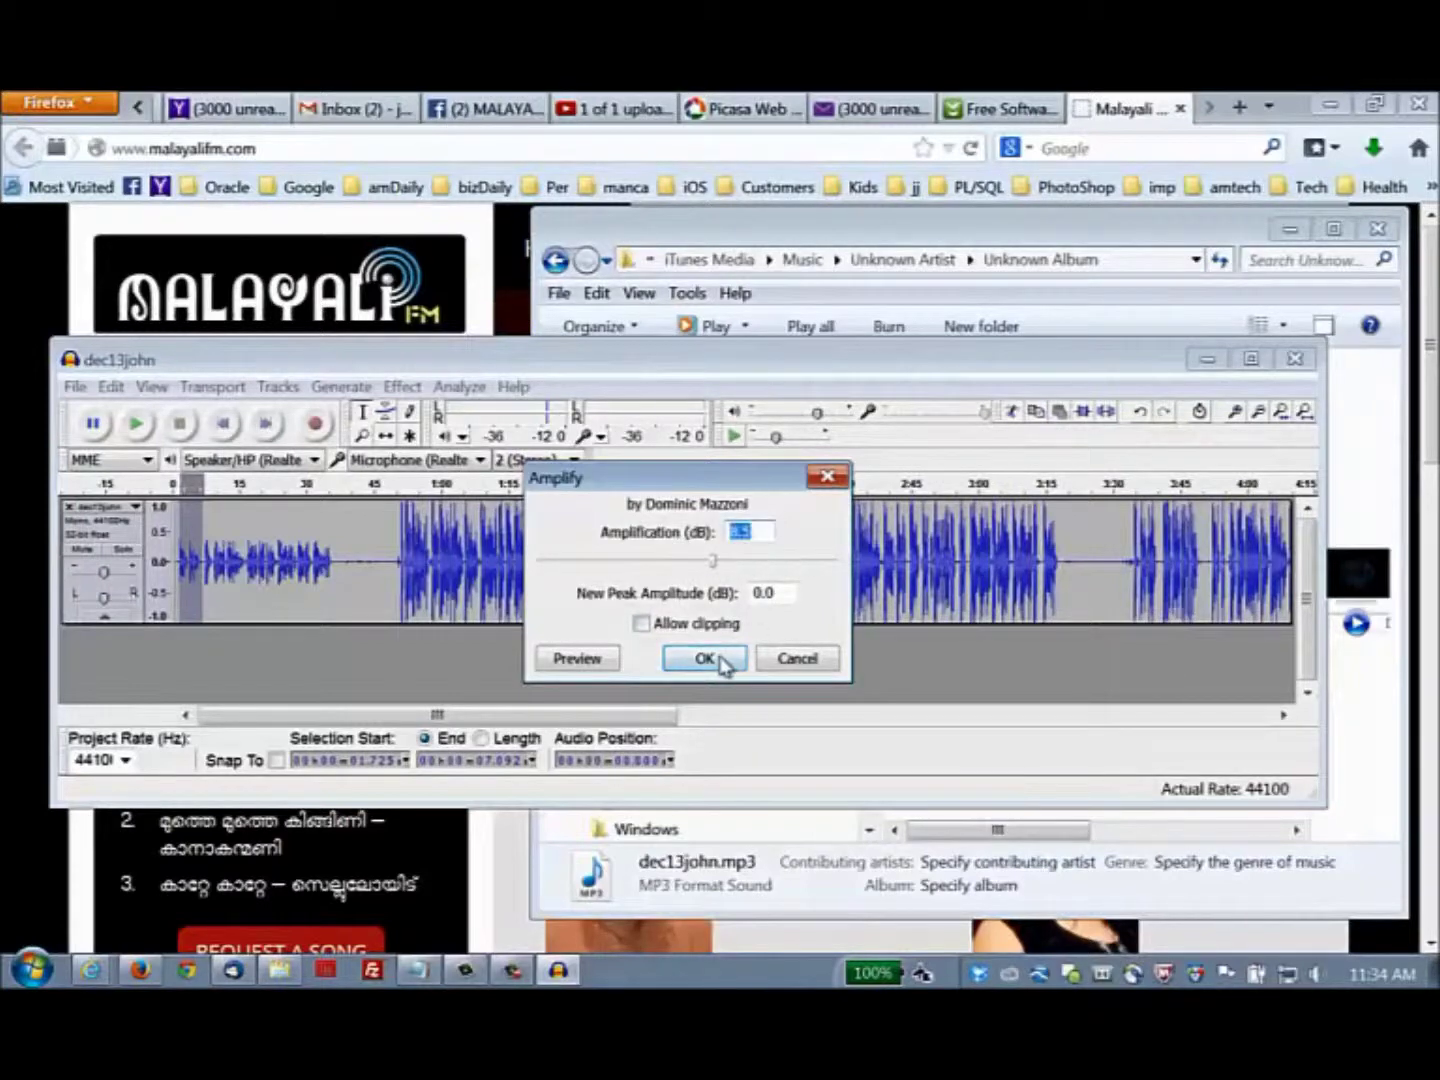
pyautogui.click(581, 659)
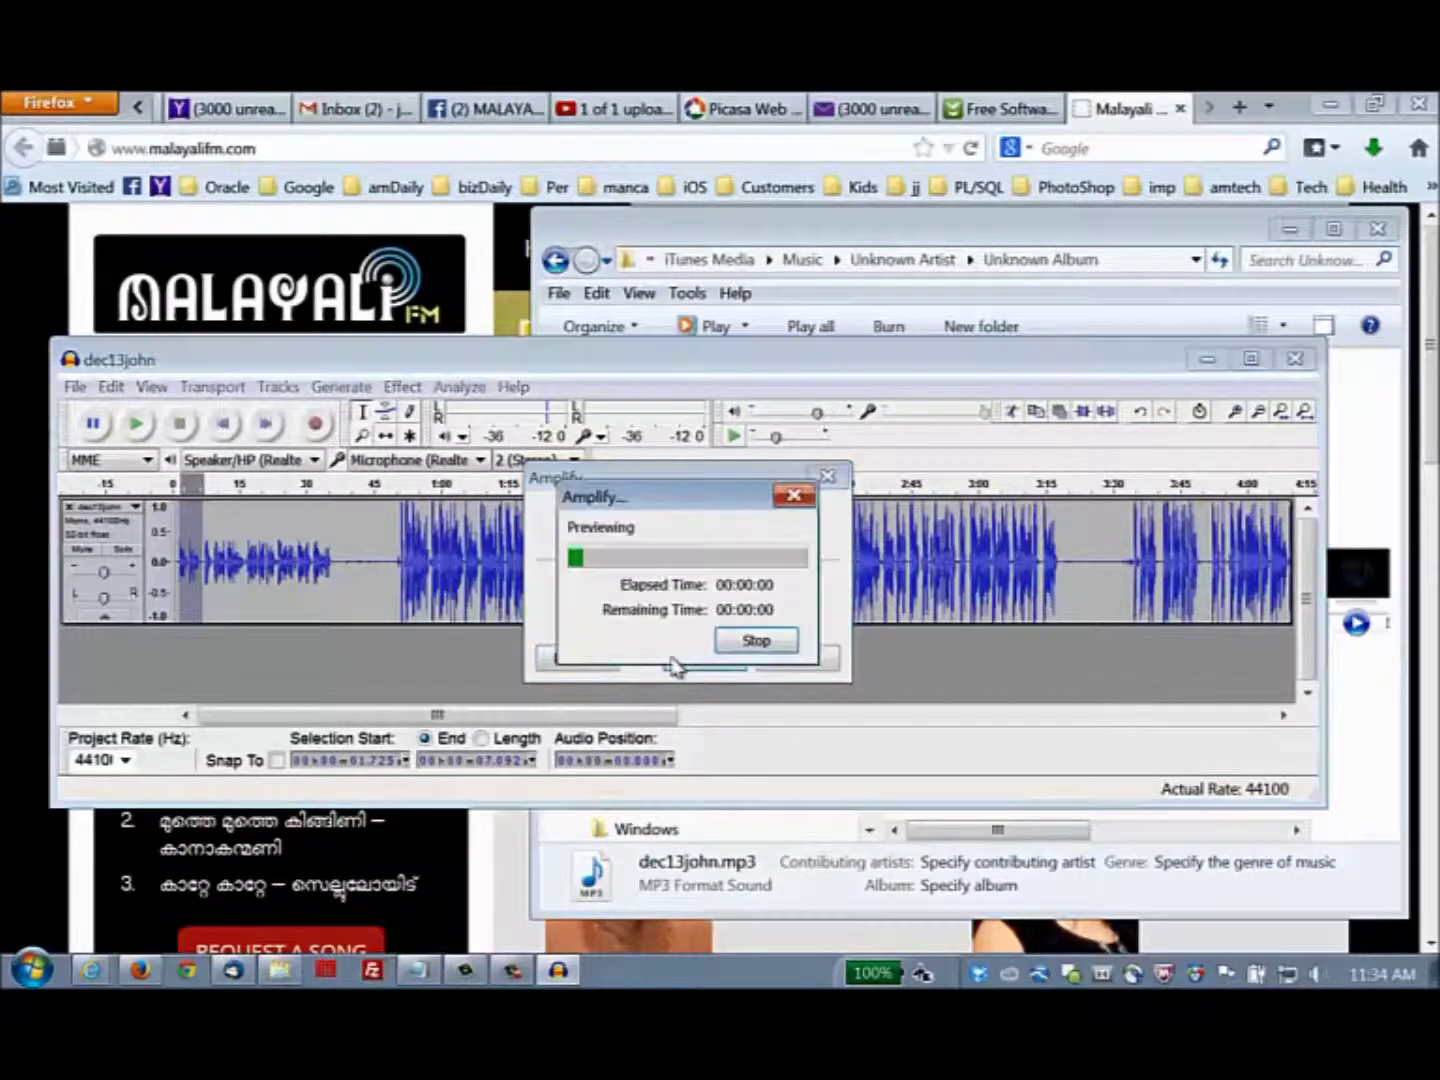
pyautogui.click(760, 641)
pyautogui.click(704, 657)
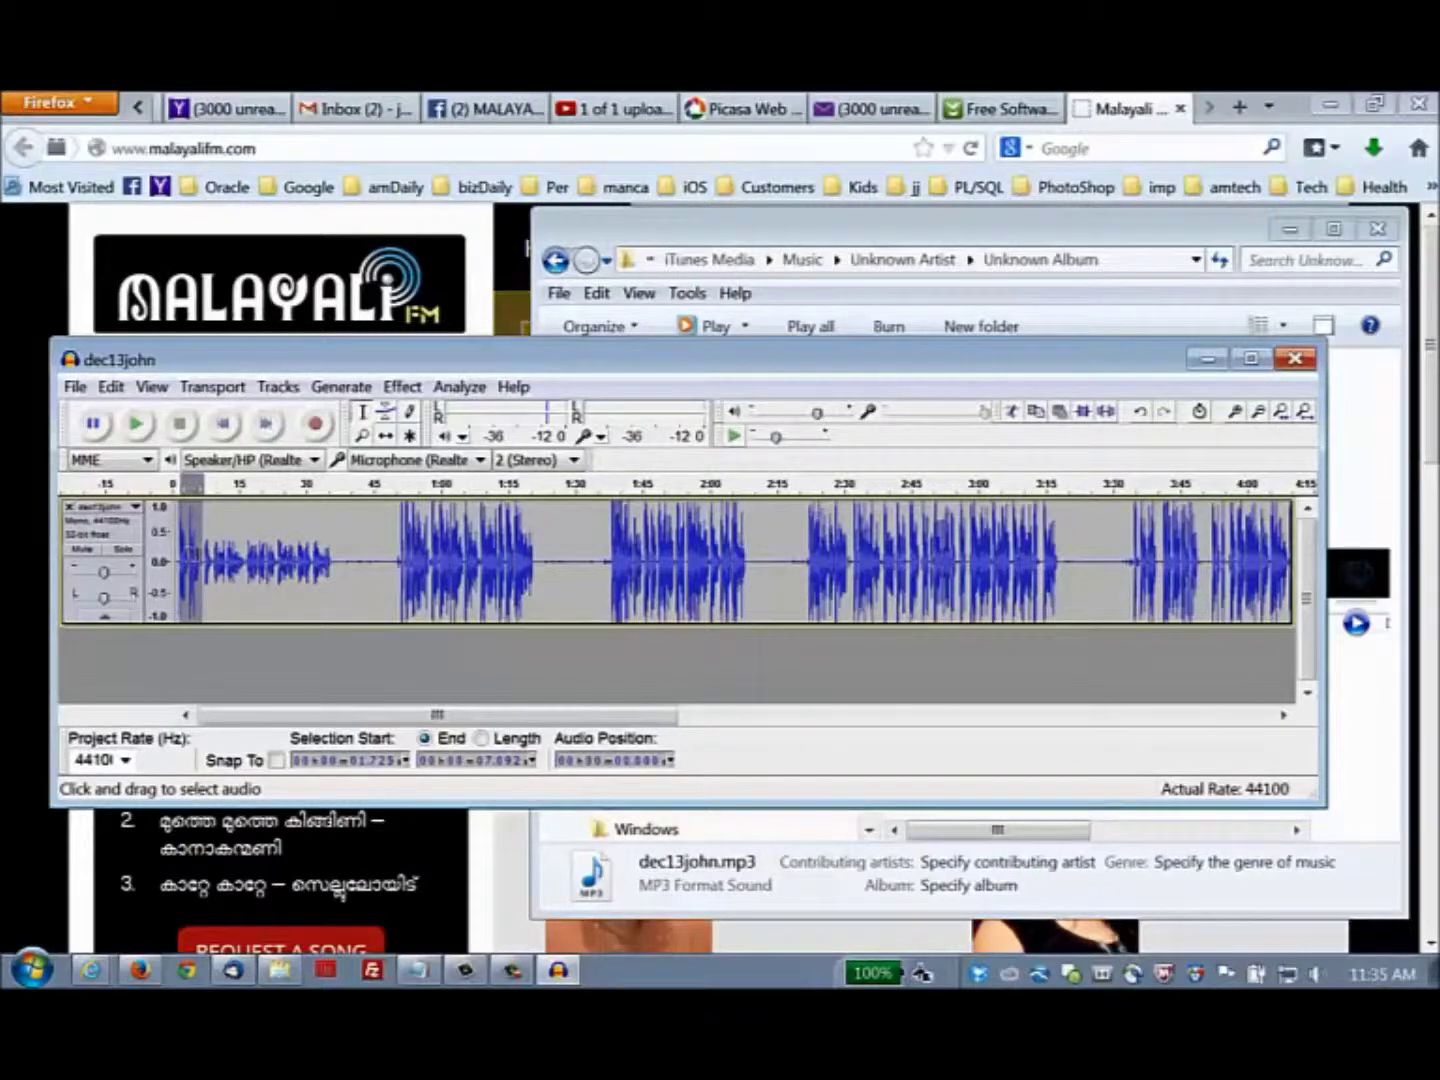
# - Amplify the same selection by 8 dB, preview it, allow clipping, and apply the effect
pyautogui.click(403, 387)
pyautogui.click(488, 159)
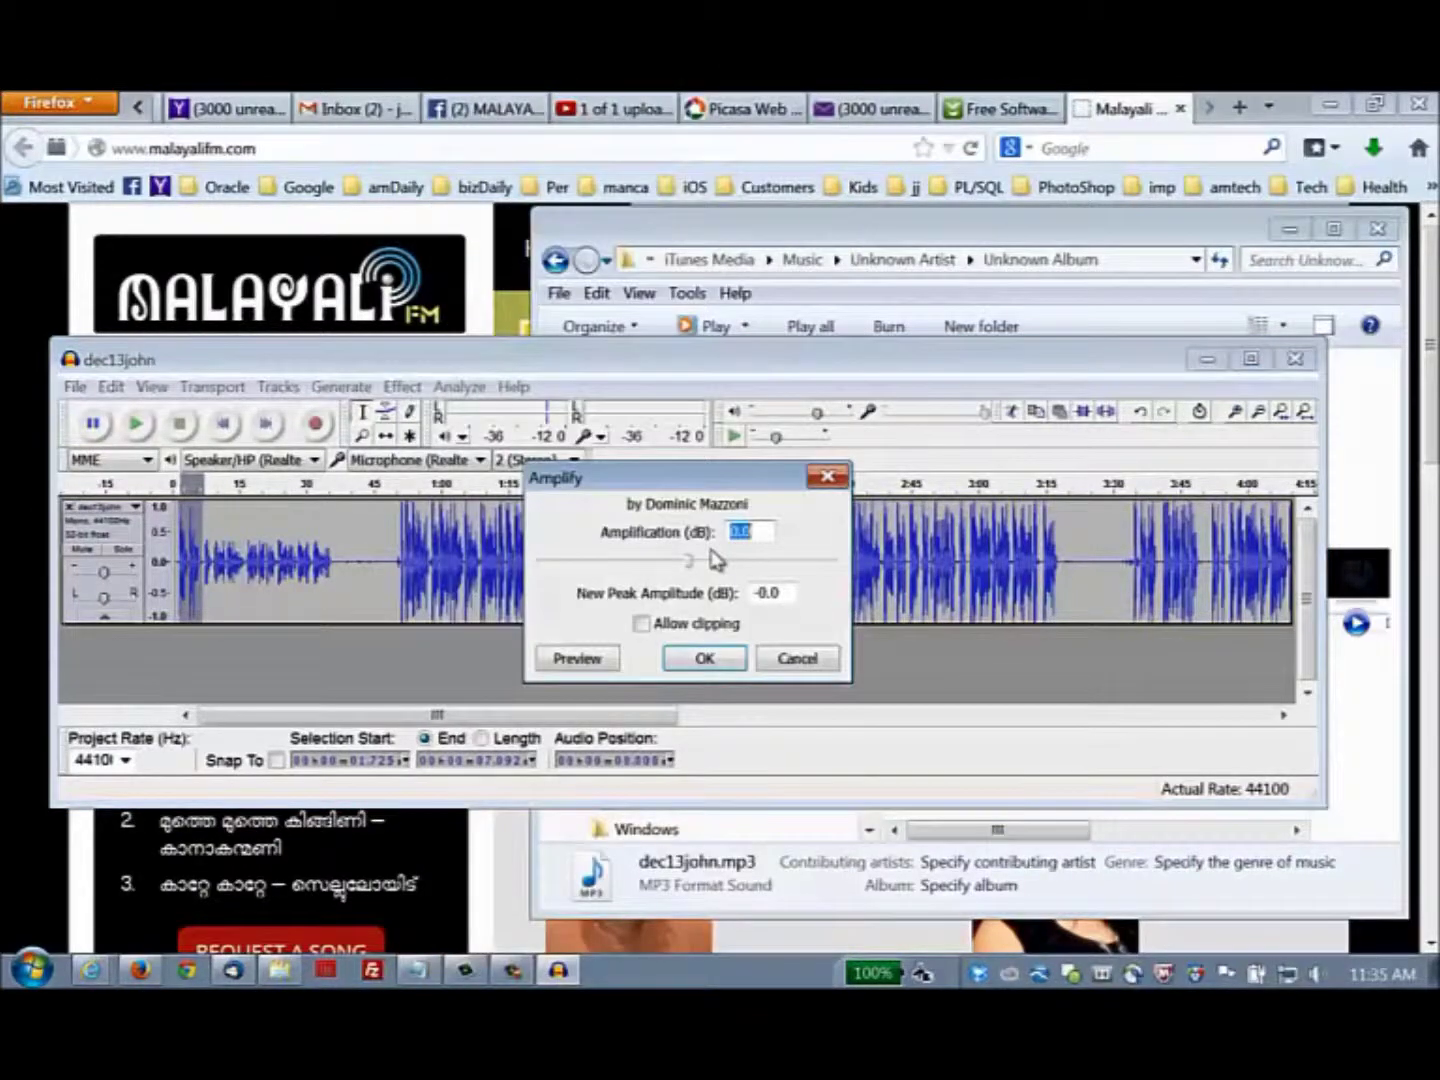
pyautogui.moveTo(745, 533); pyautogui.dragTo(707, 537)
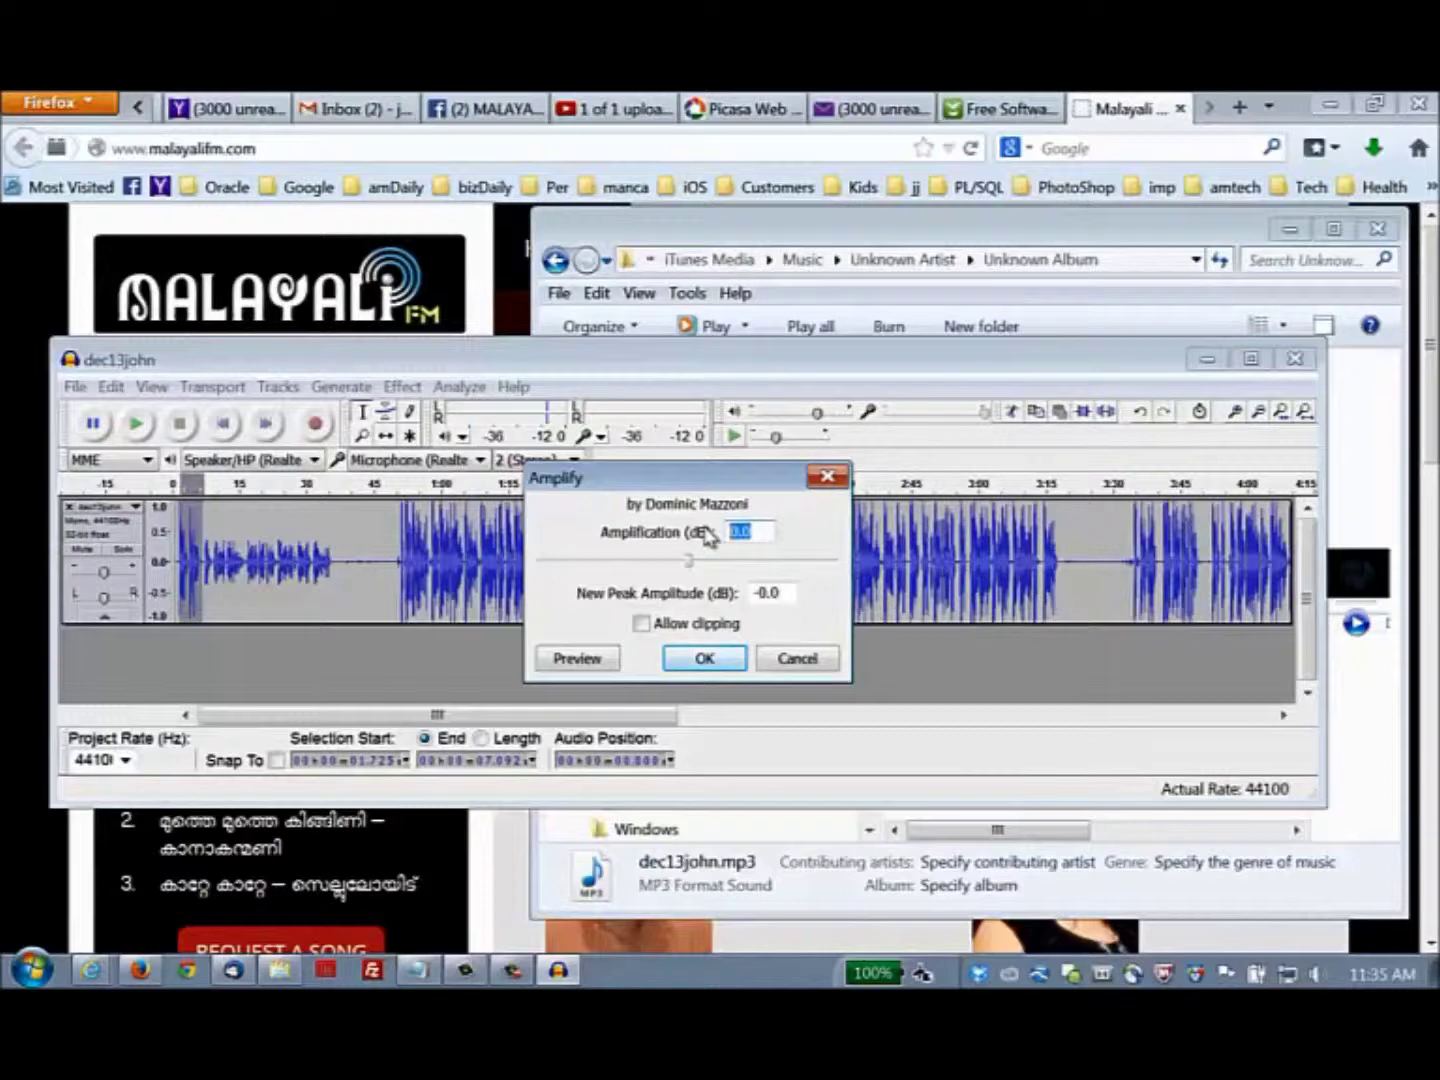
pyautogui.write('8')
pyautogui.click(599, 662)
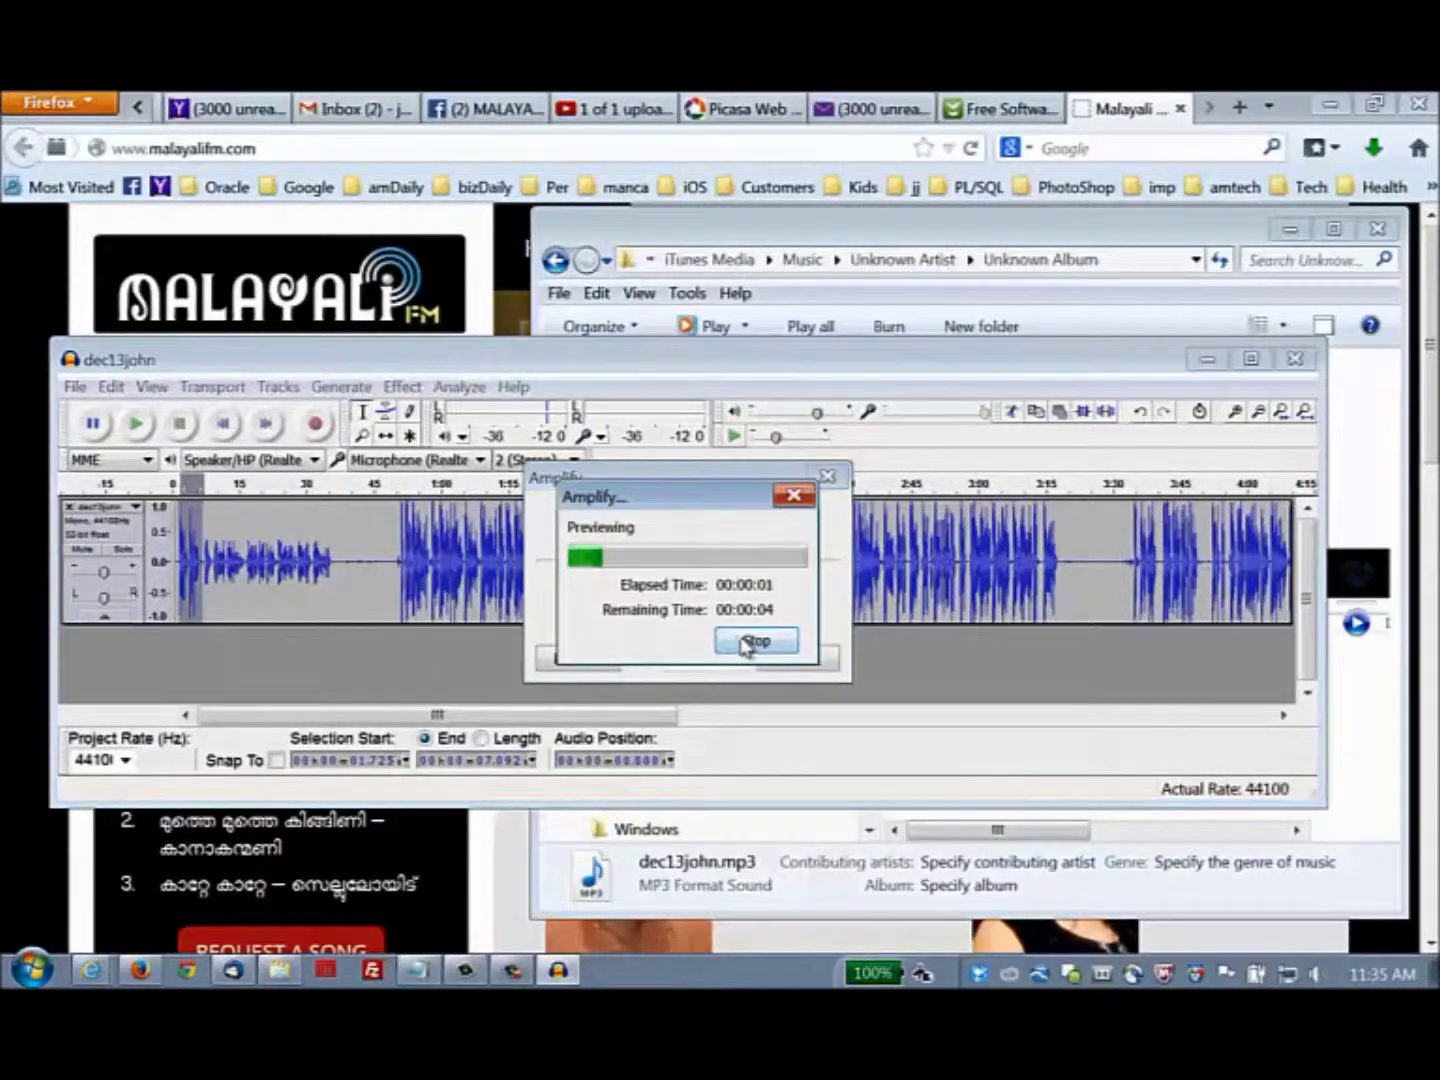
pyautogui.click(750, 645)
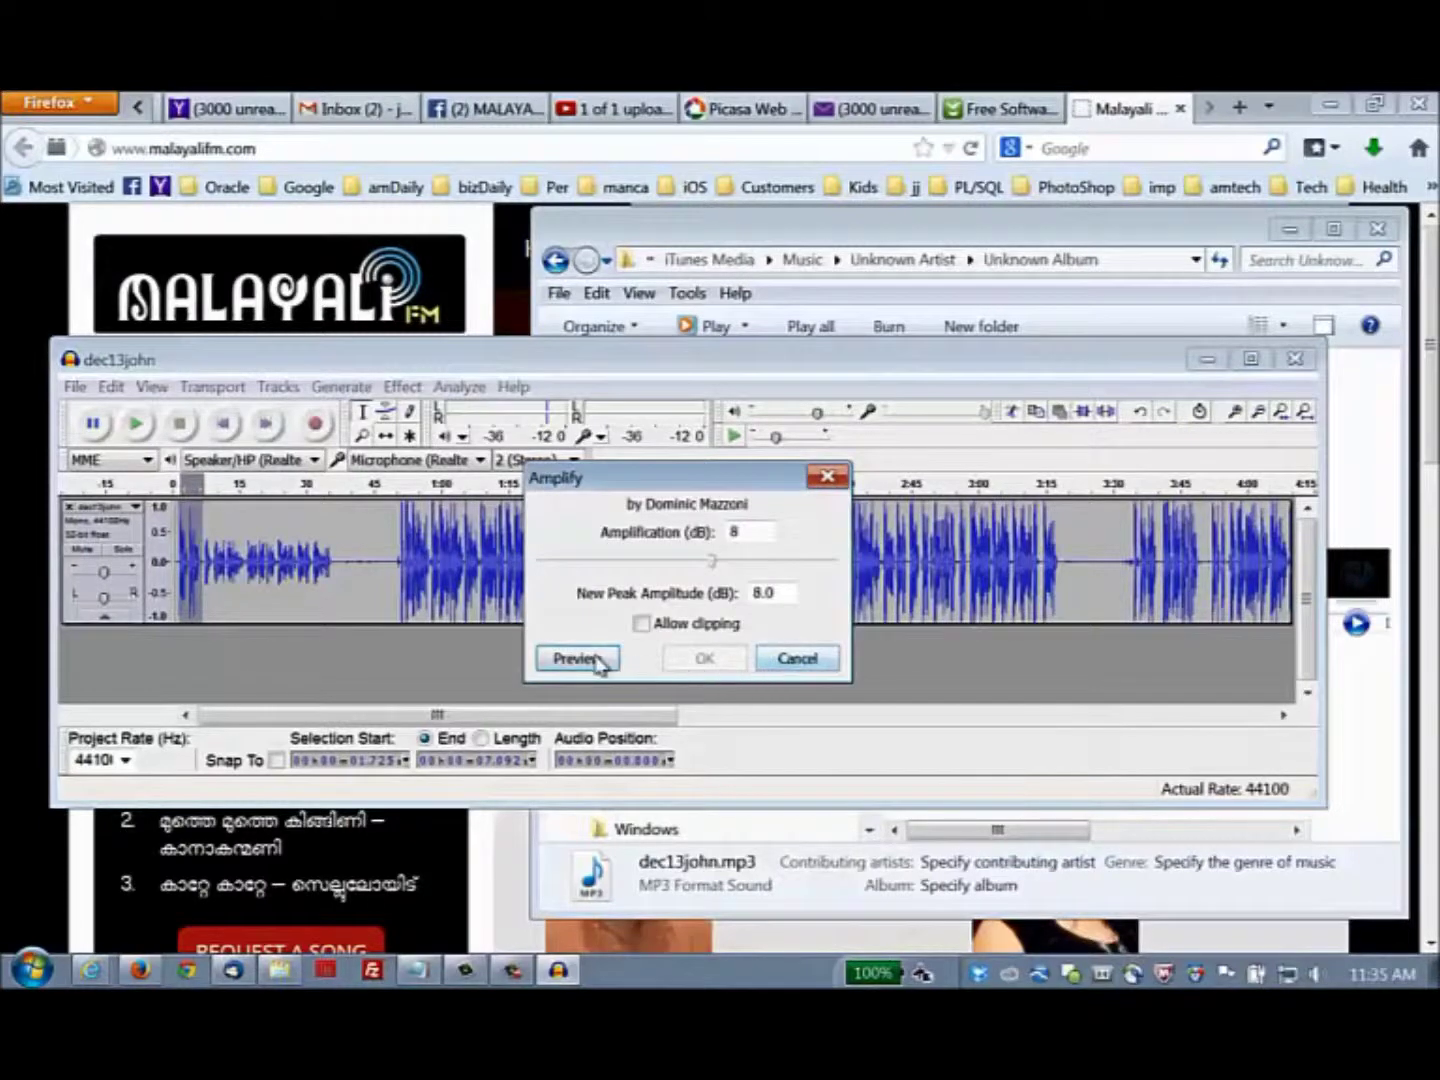
pyautogui.click(592, 662)
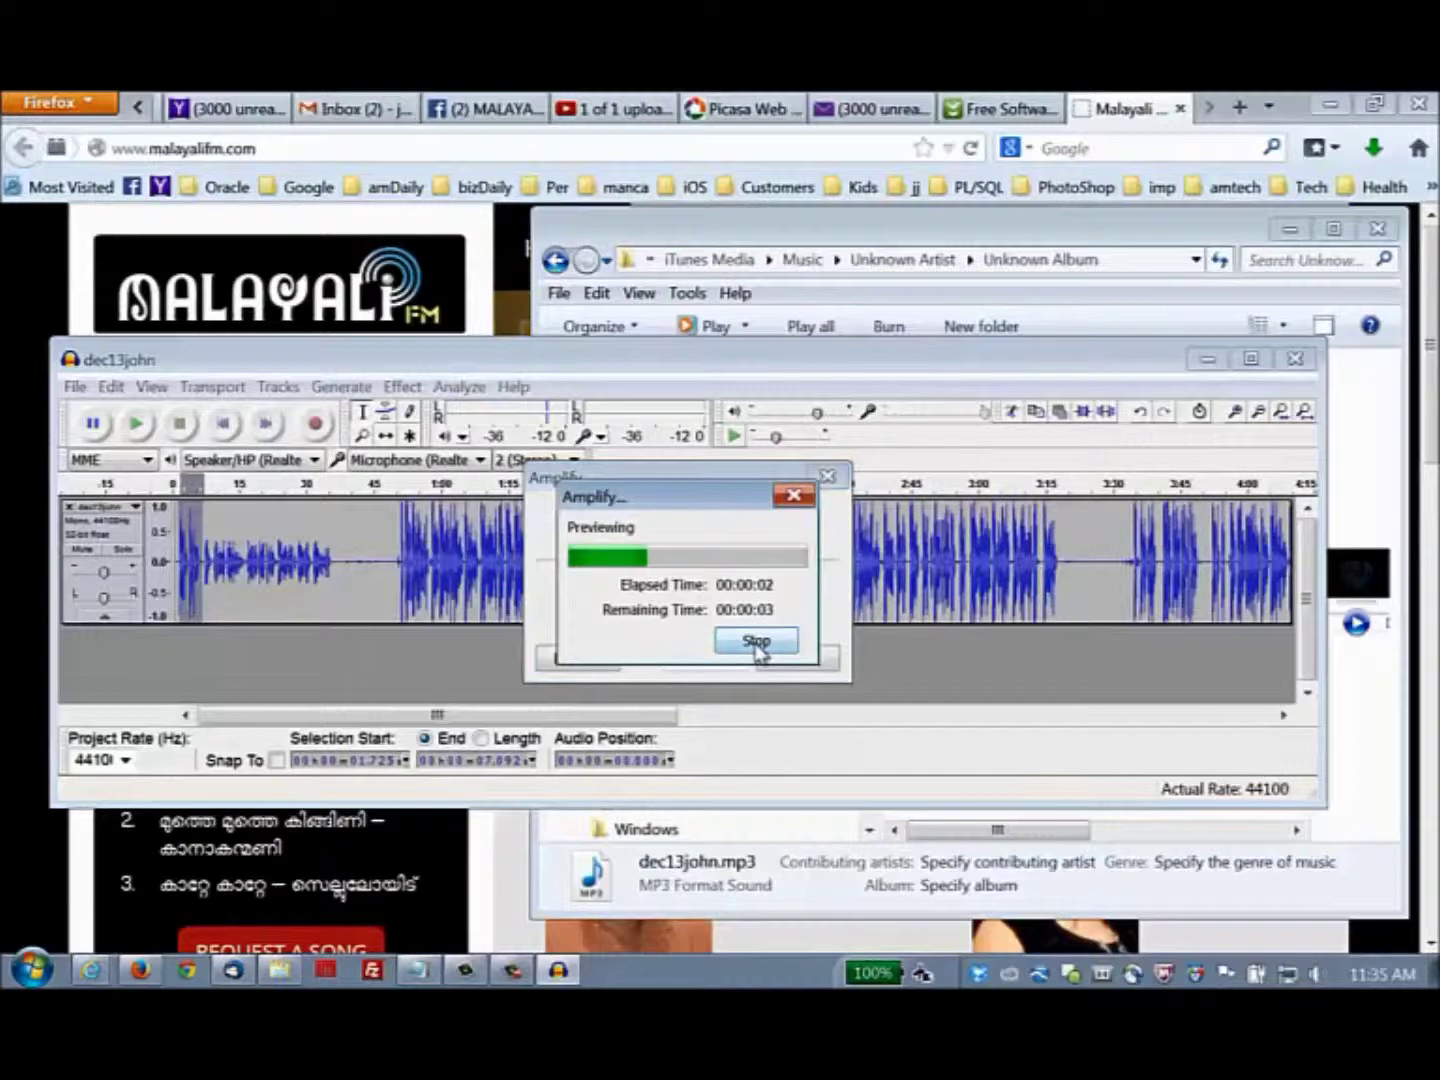
pyautogui.click(757, 647)
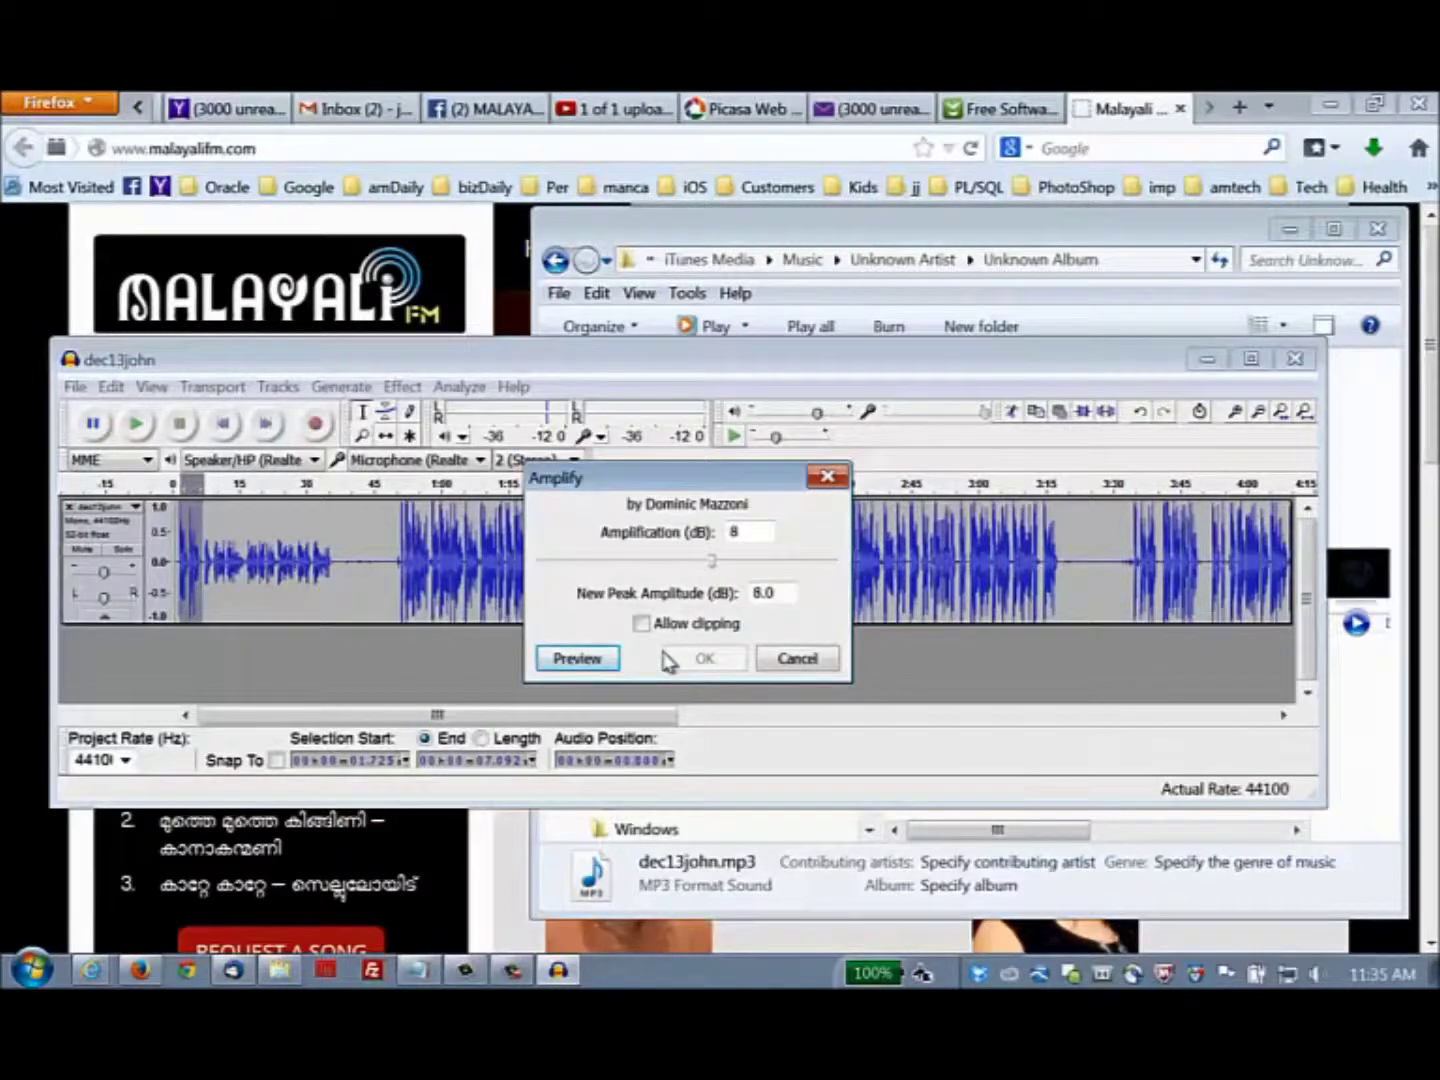
pyautogui.click(641, 624)
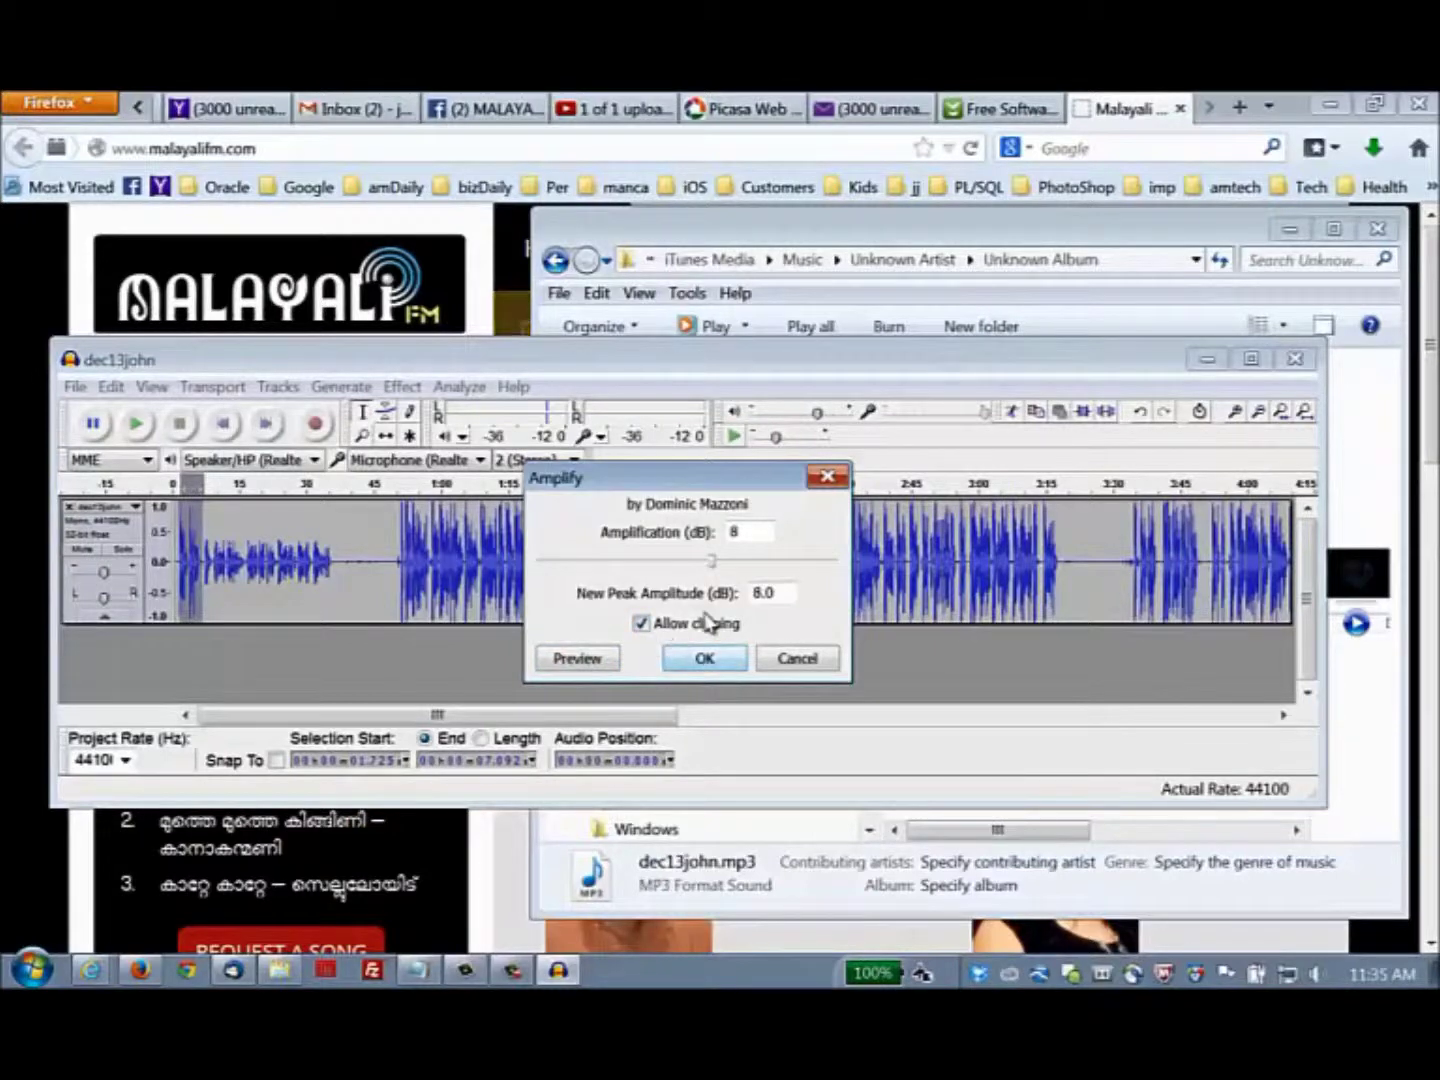
pyautogui.click(707, 659)
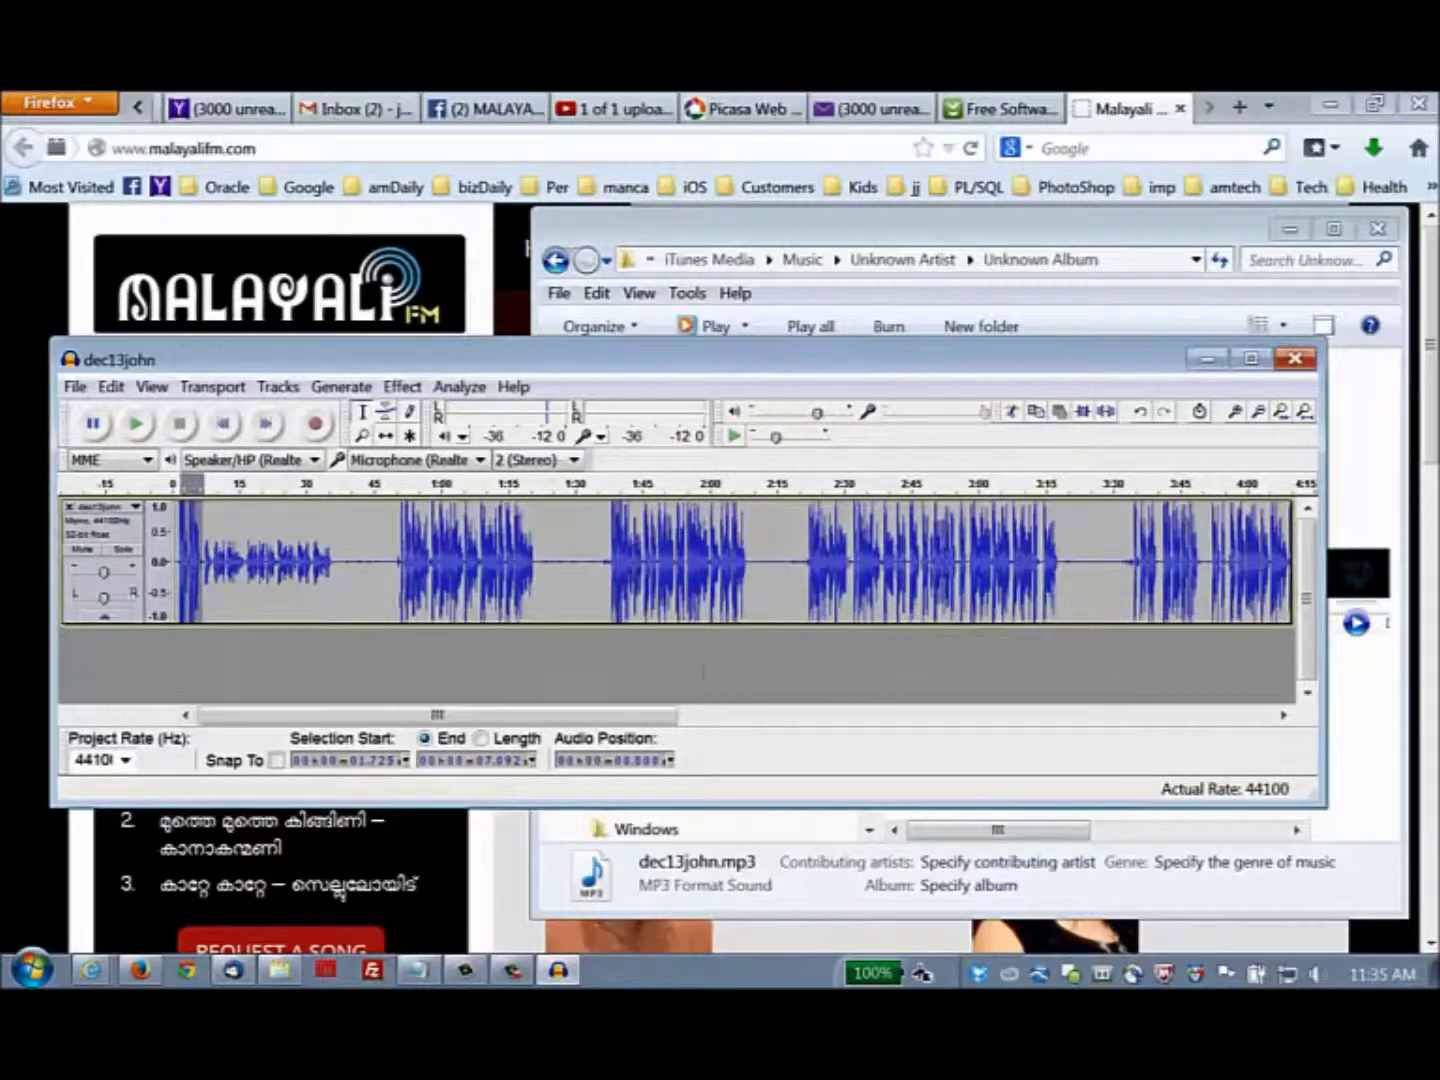
# - Play the amplified selection, and then the stretch from about 4 to 11.9 seconds across its end, to compare loudness
pyautogui.click(139, 429)
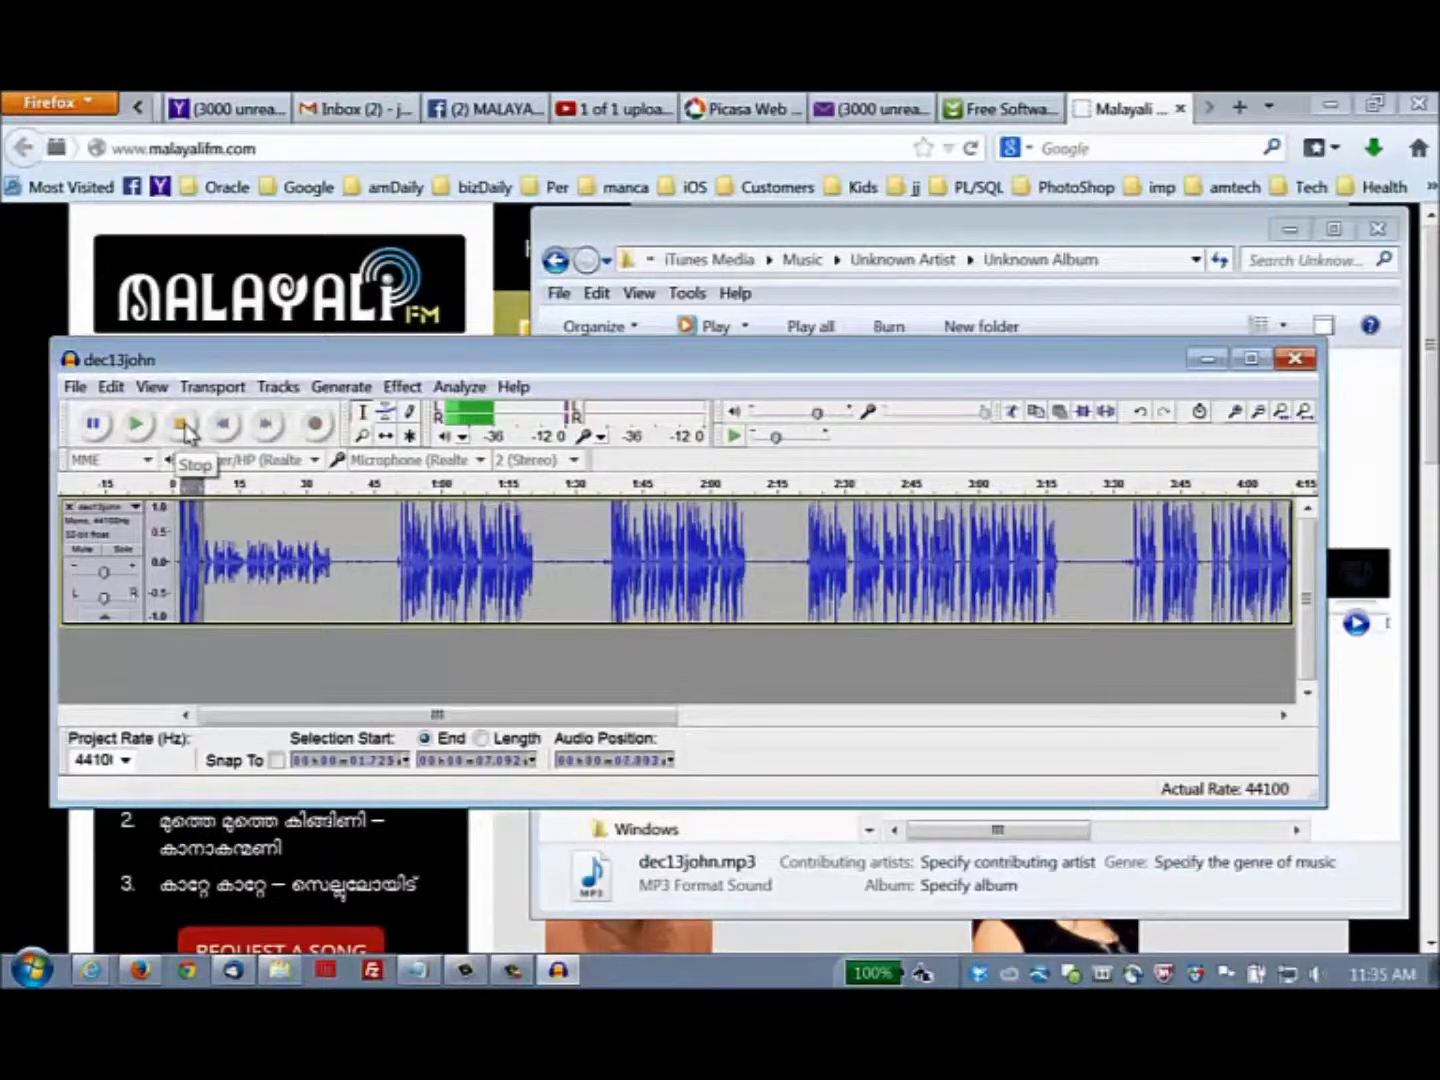
pyautogui.click(184, 429)
pyautogui.moveTo(192, 560); pyautogui.dragTo(225, 561)
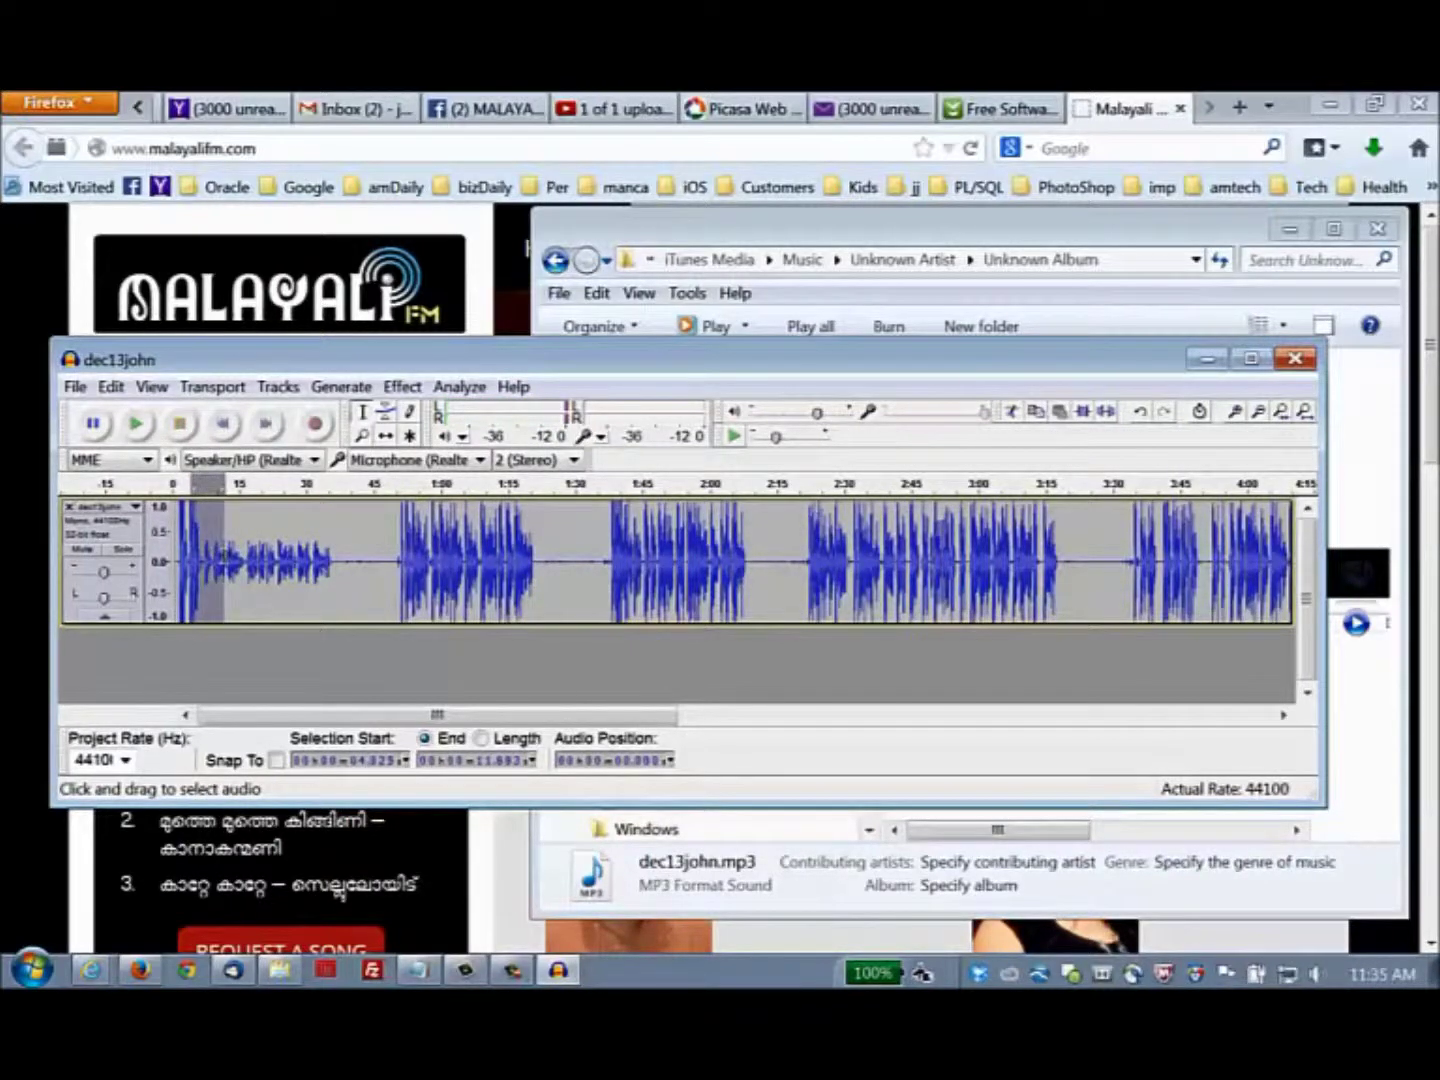
pyautogui.click(136, 424)
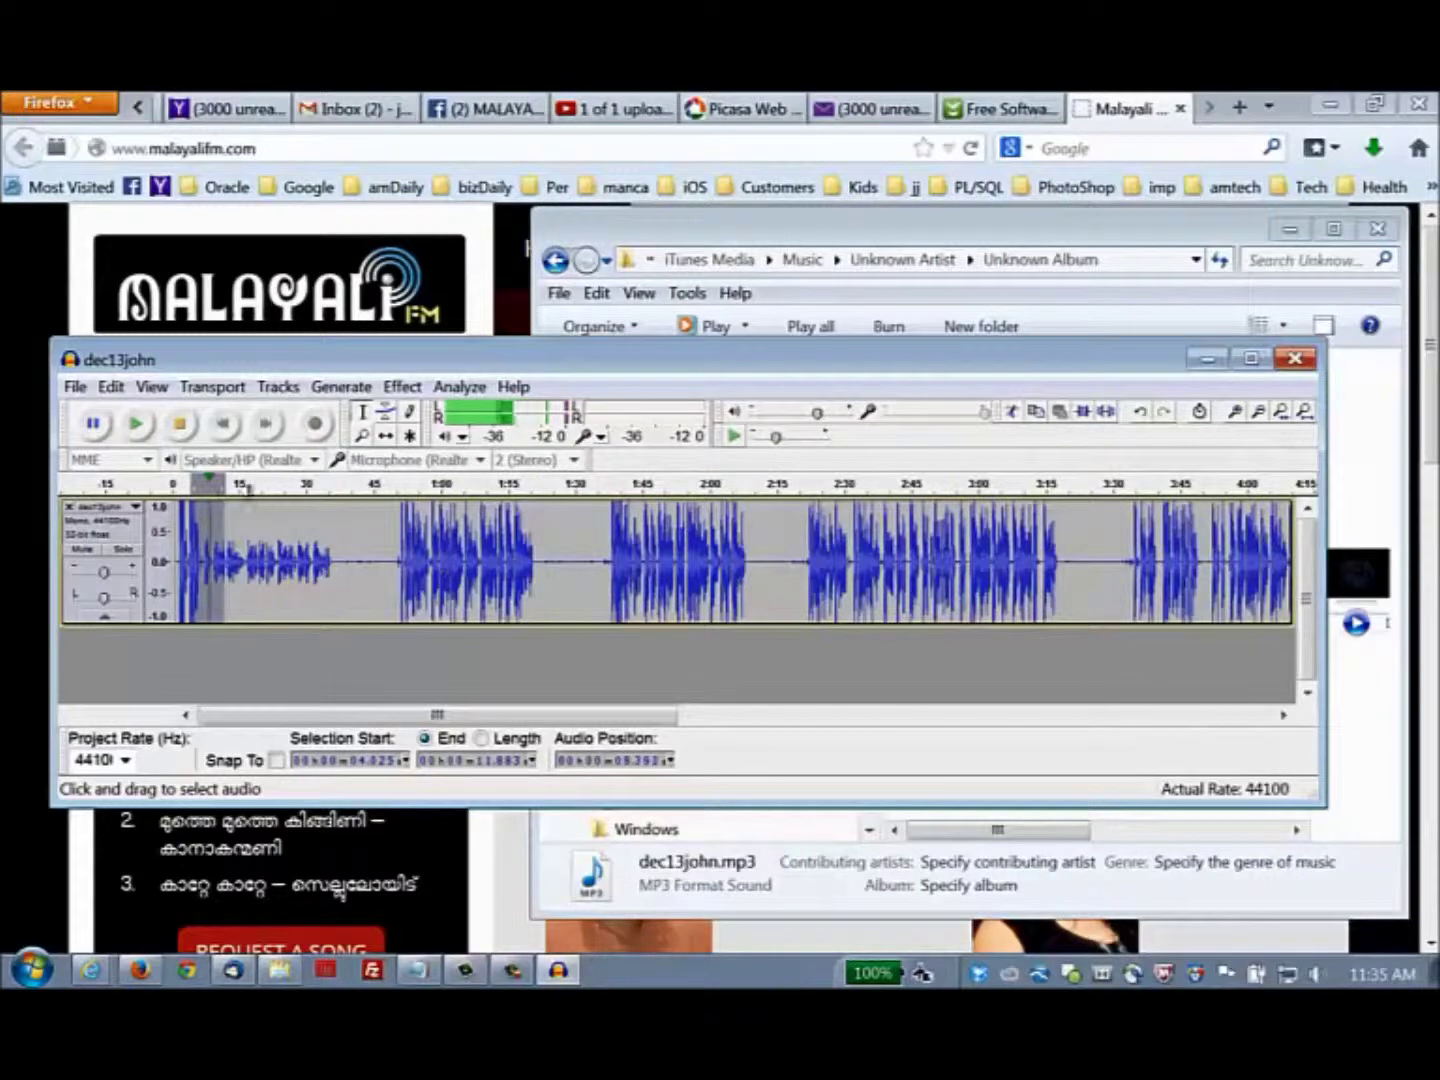
pyautogui.click(180, 427)
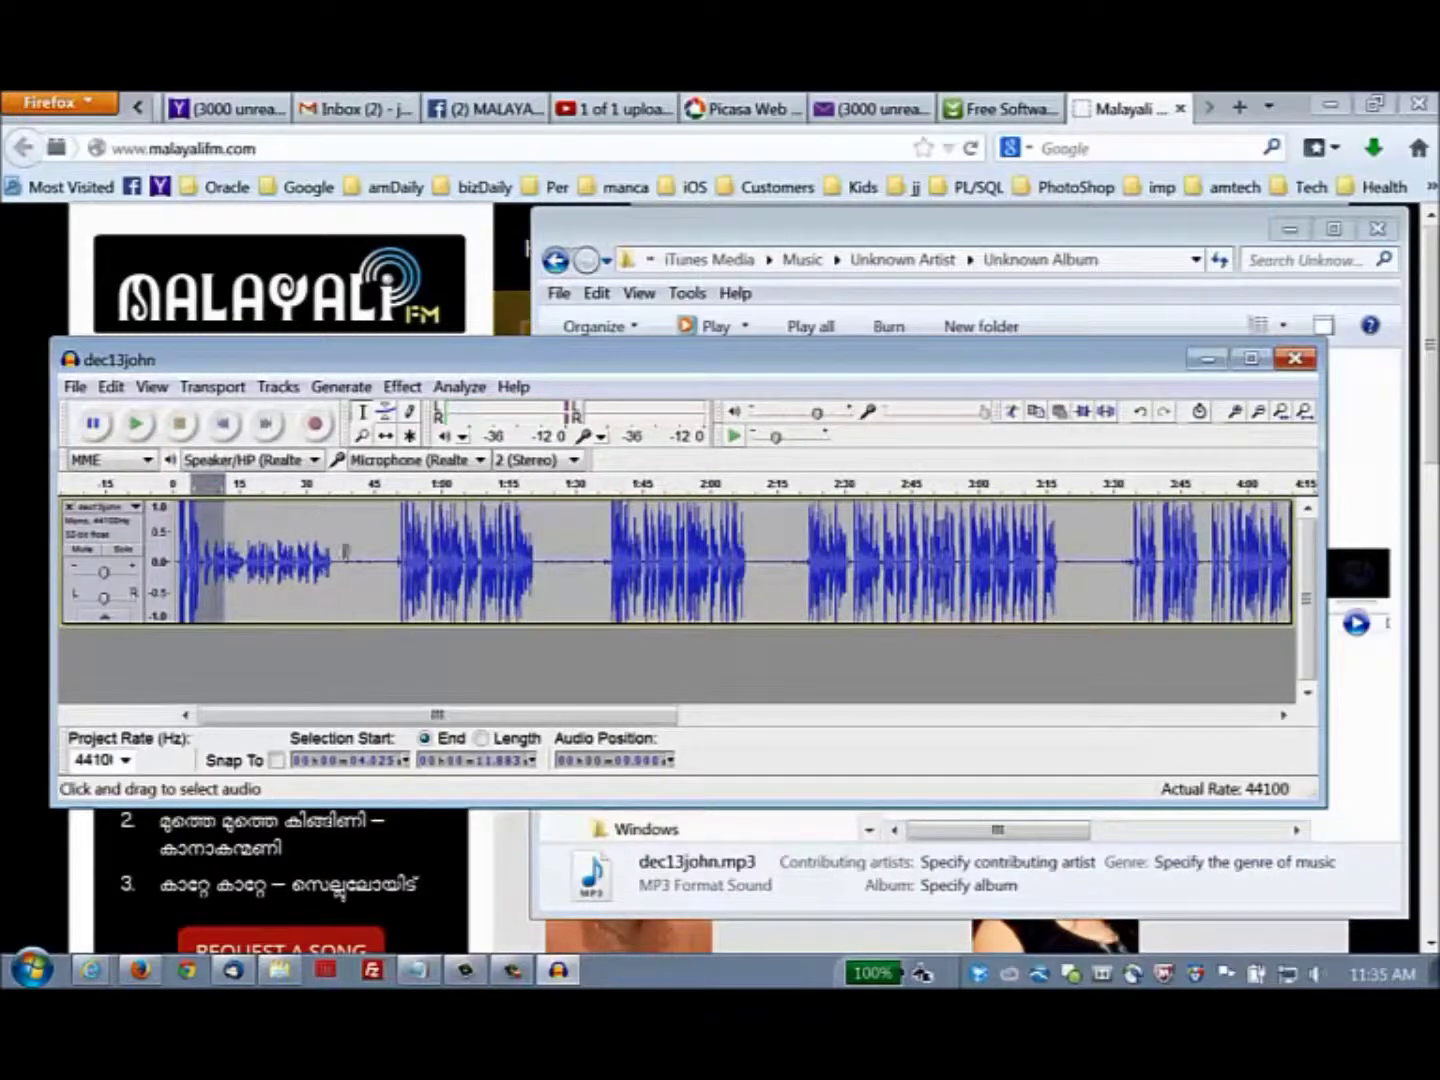
# - Delete the silence from about 39 to 47 seconds and from about 1:17 to 1:28, after the first and second speech sections
pyautogui.click(378, 566)
pyautogui.press('Right')
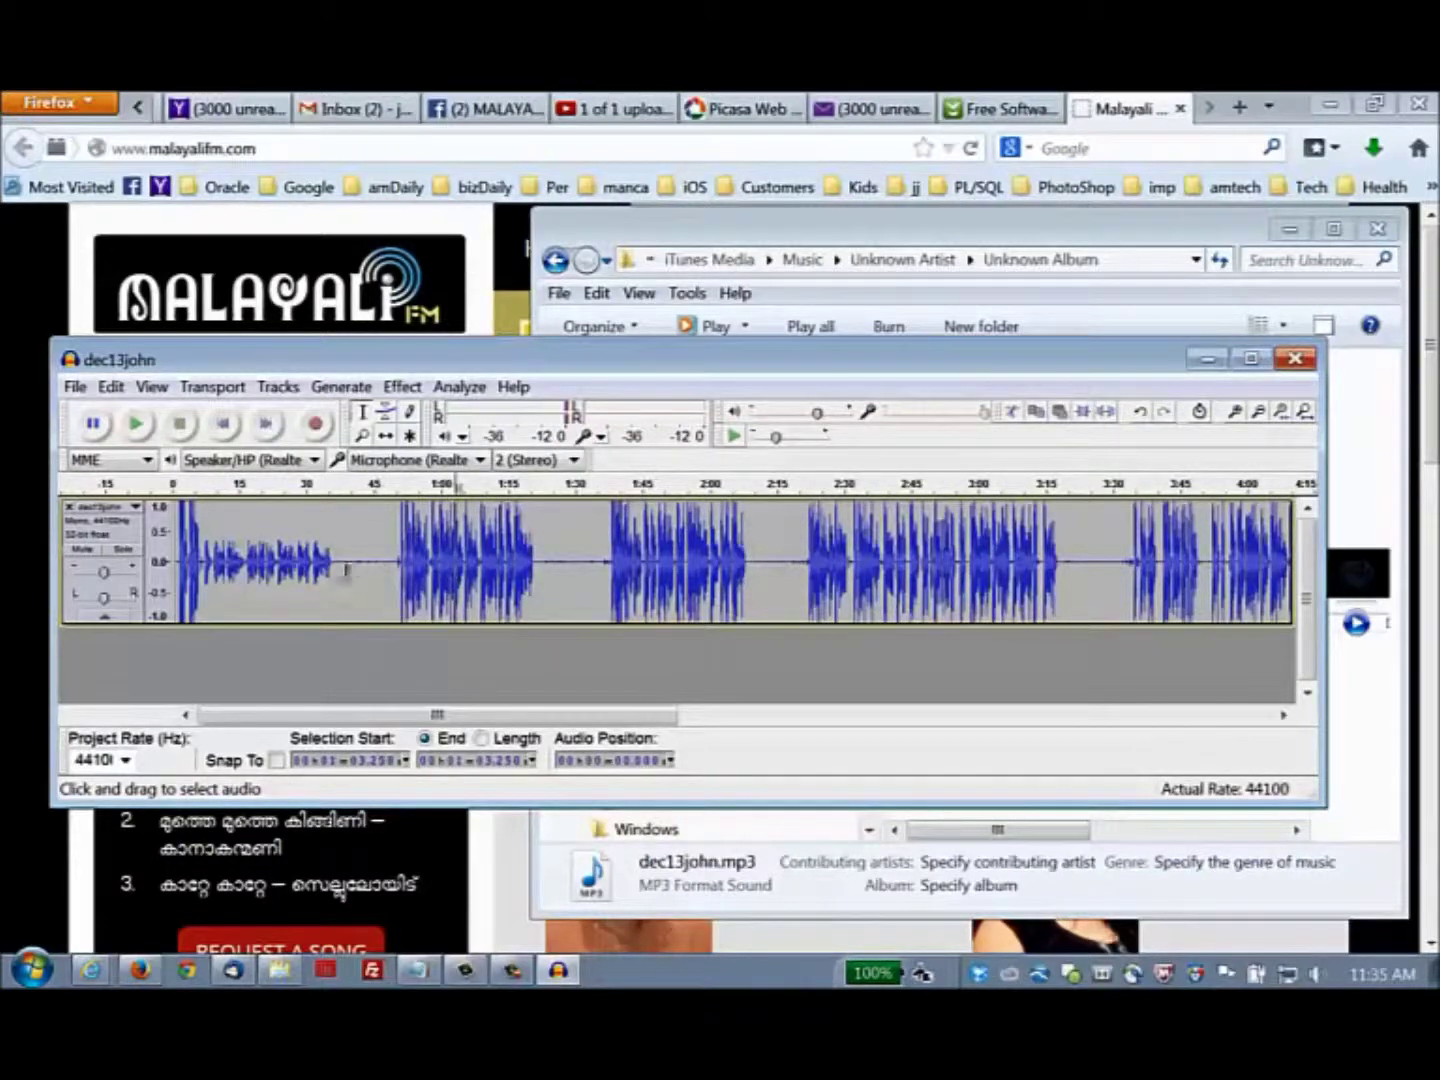
pyautogui.moveTo(347, 558); pyautogui.dragTo(383, 565)
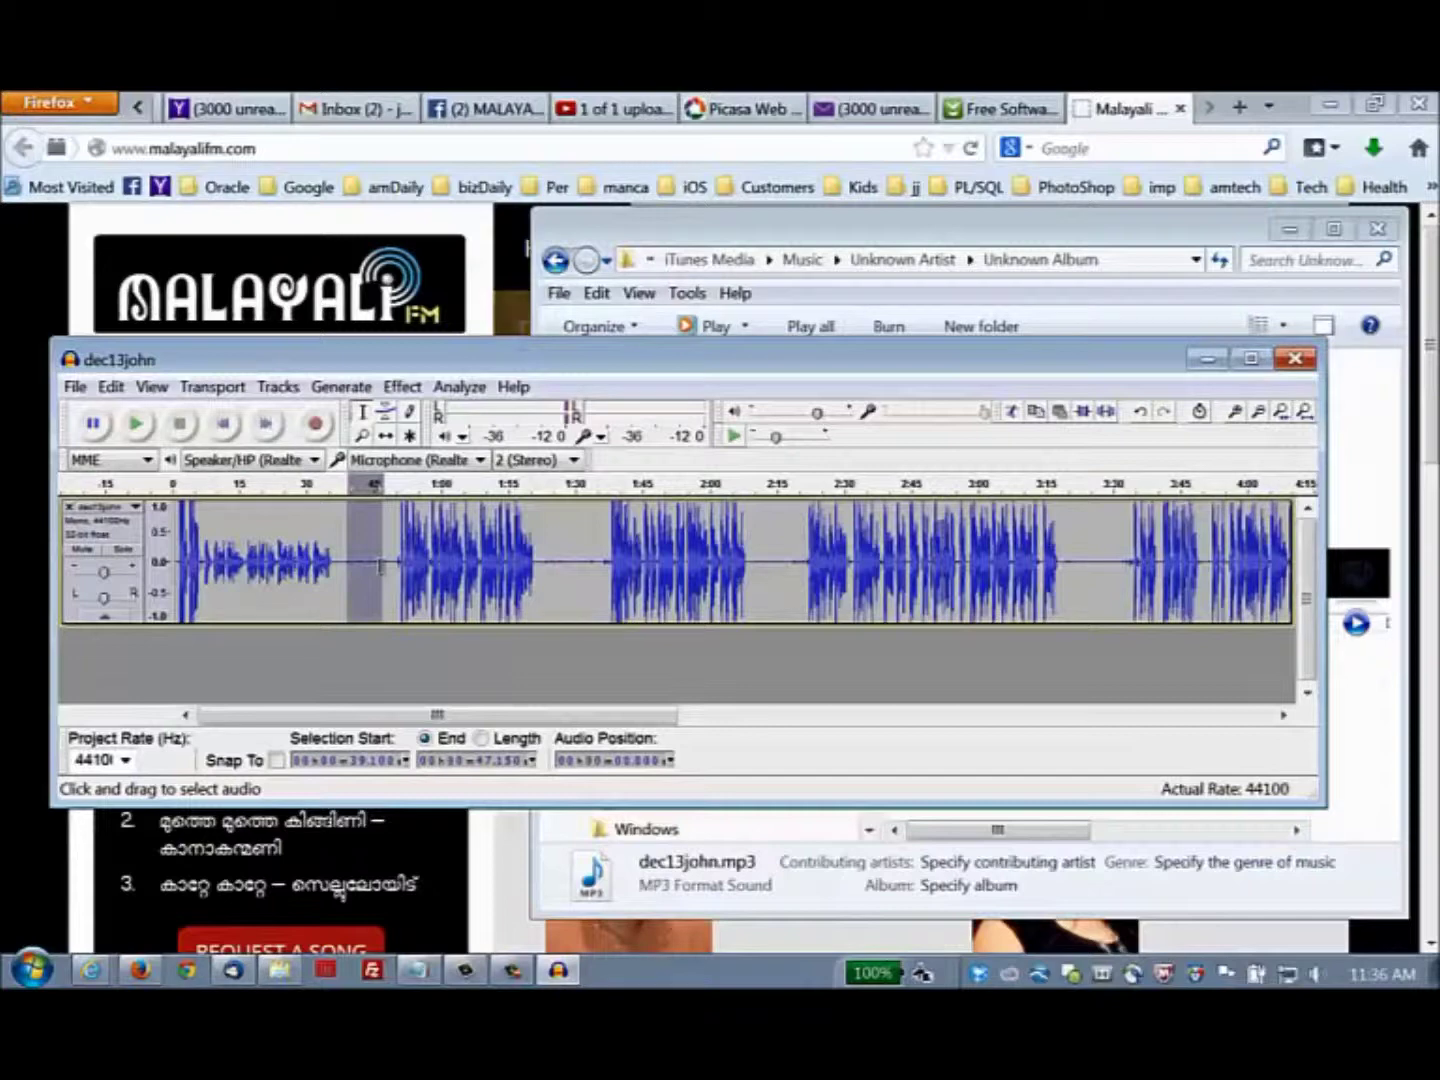
pyautogui.press('Delete')
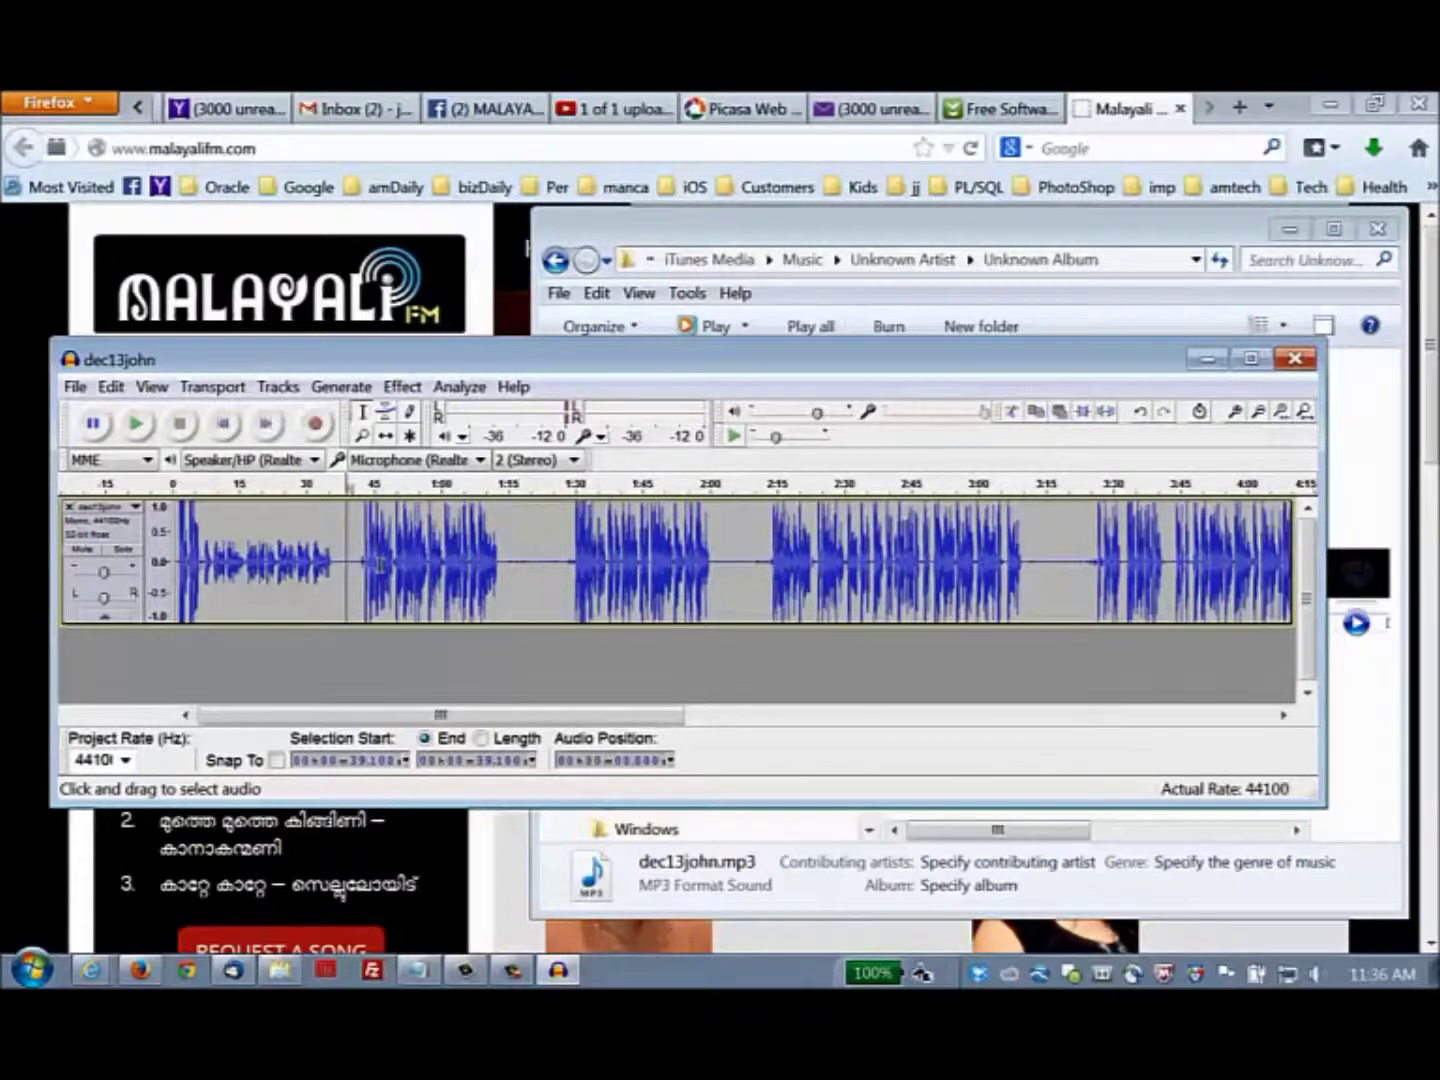
pyautogui.moveTo(518, 560); pyautogui.dragTo(566, 563)
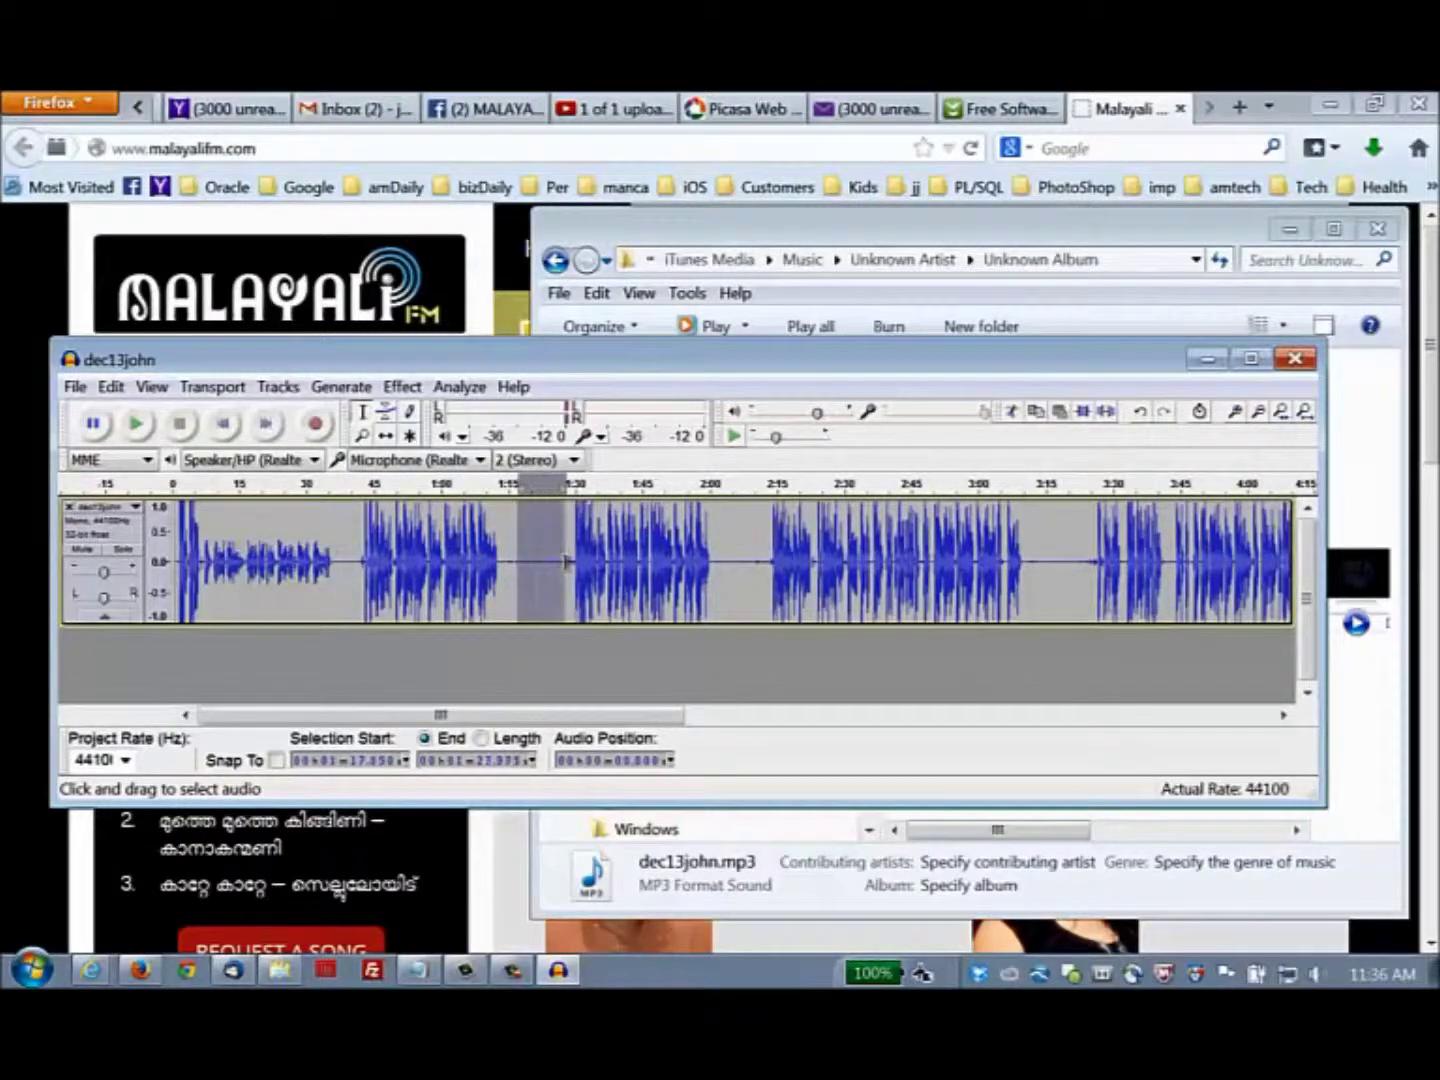
pyautogui.press('Delete')
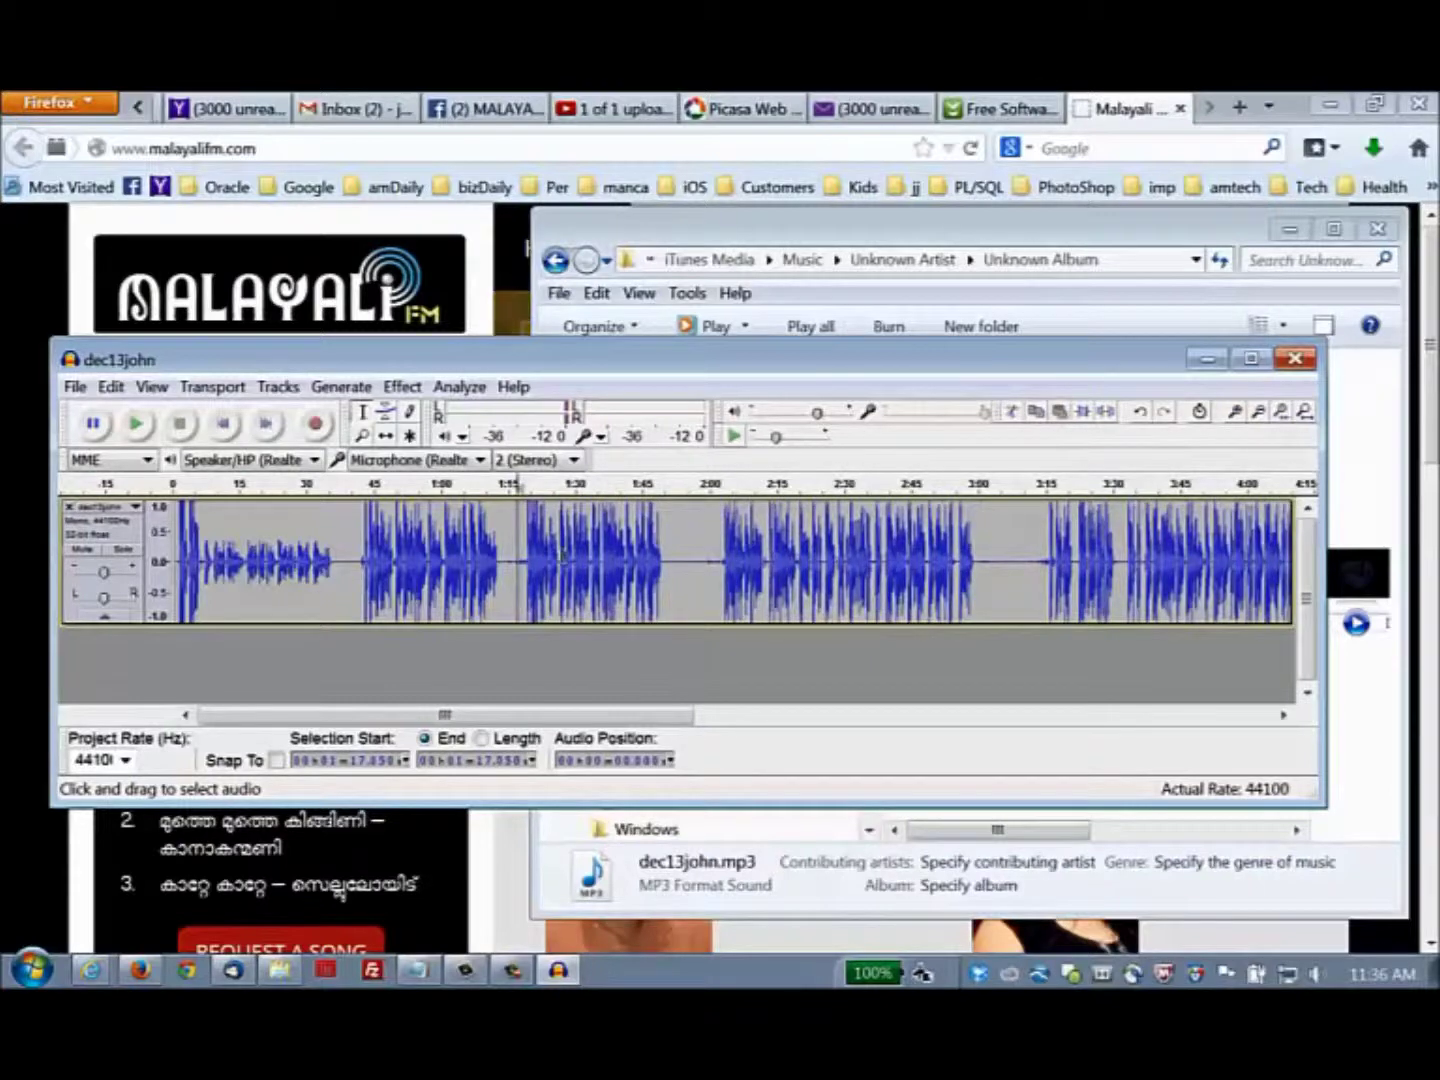
# - Delete about 8 seconds of silence starting at about 3:04, between the fourth and fifth speech sections
pyautogui.moveTo(707, 563); pyautogui.dragTo(712, 562)
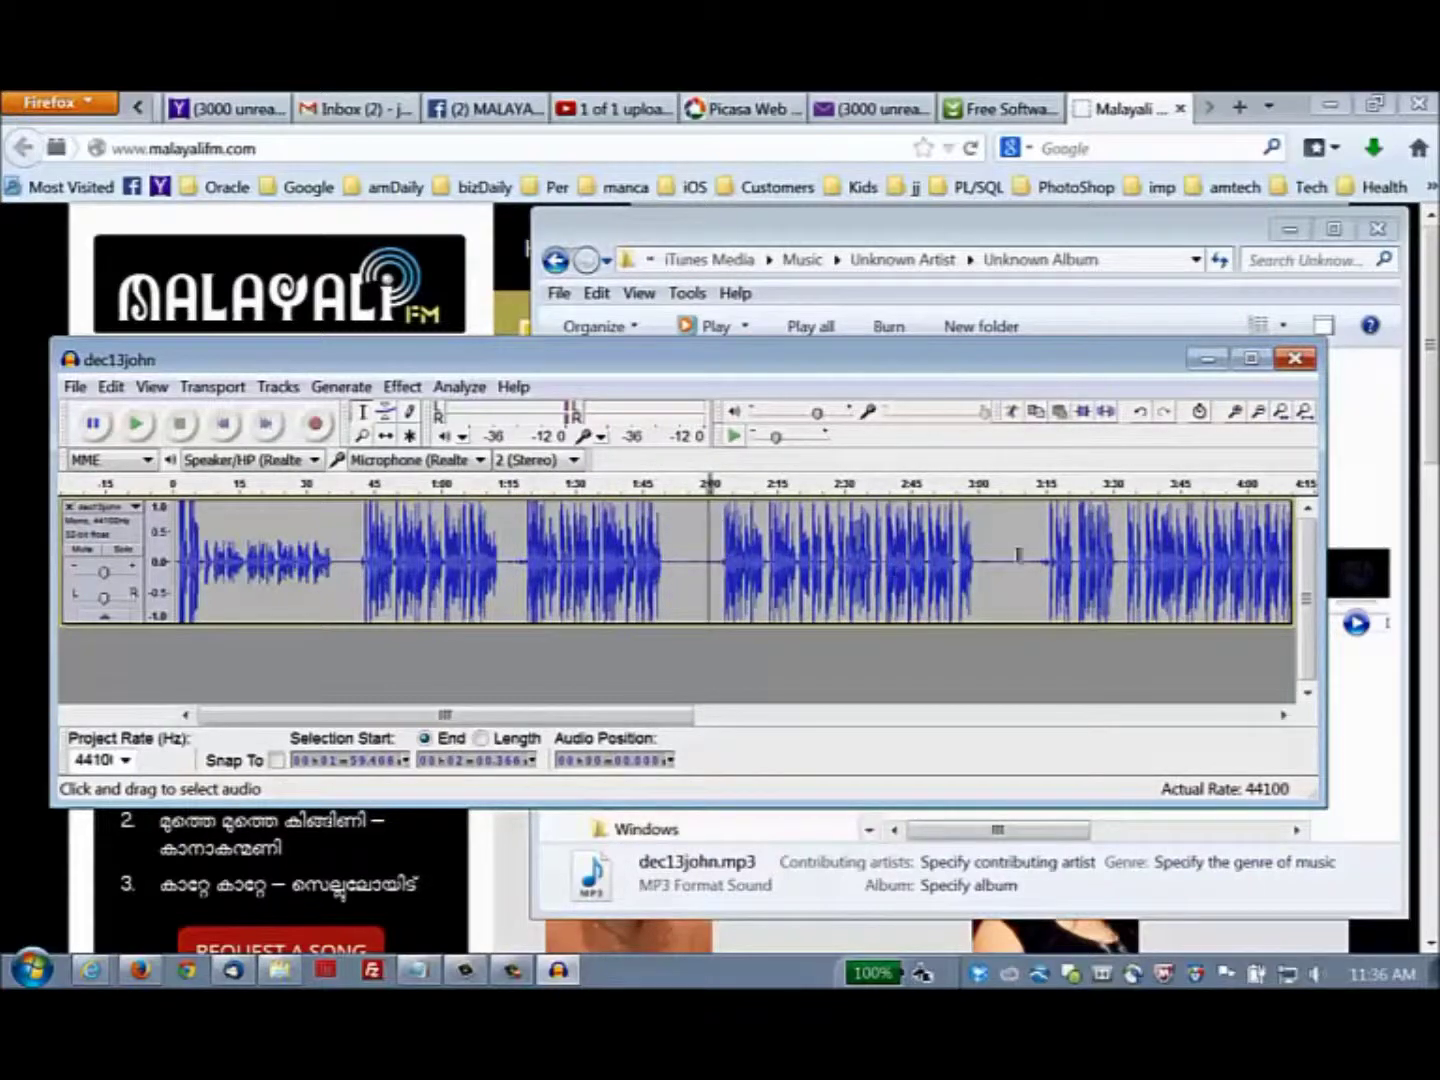
pyautogui.moveTo(997, 563); pyautogui.dragTo(1033, 564)
pyautogui.press('Delete')
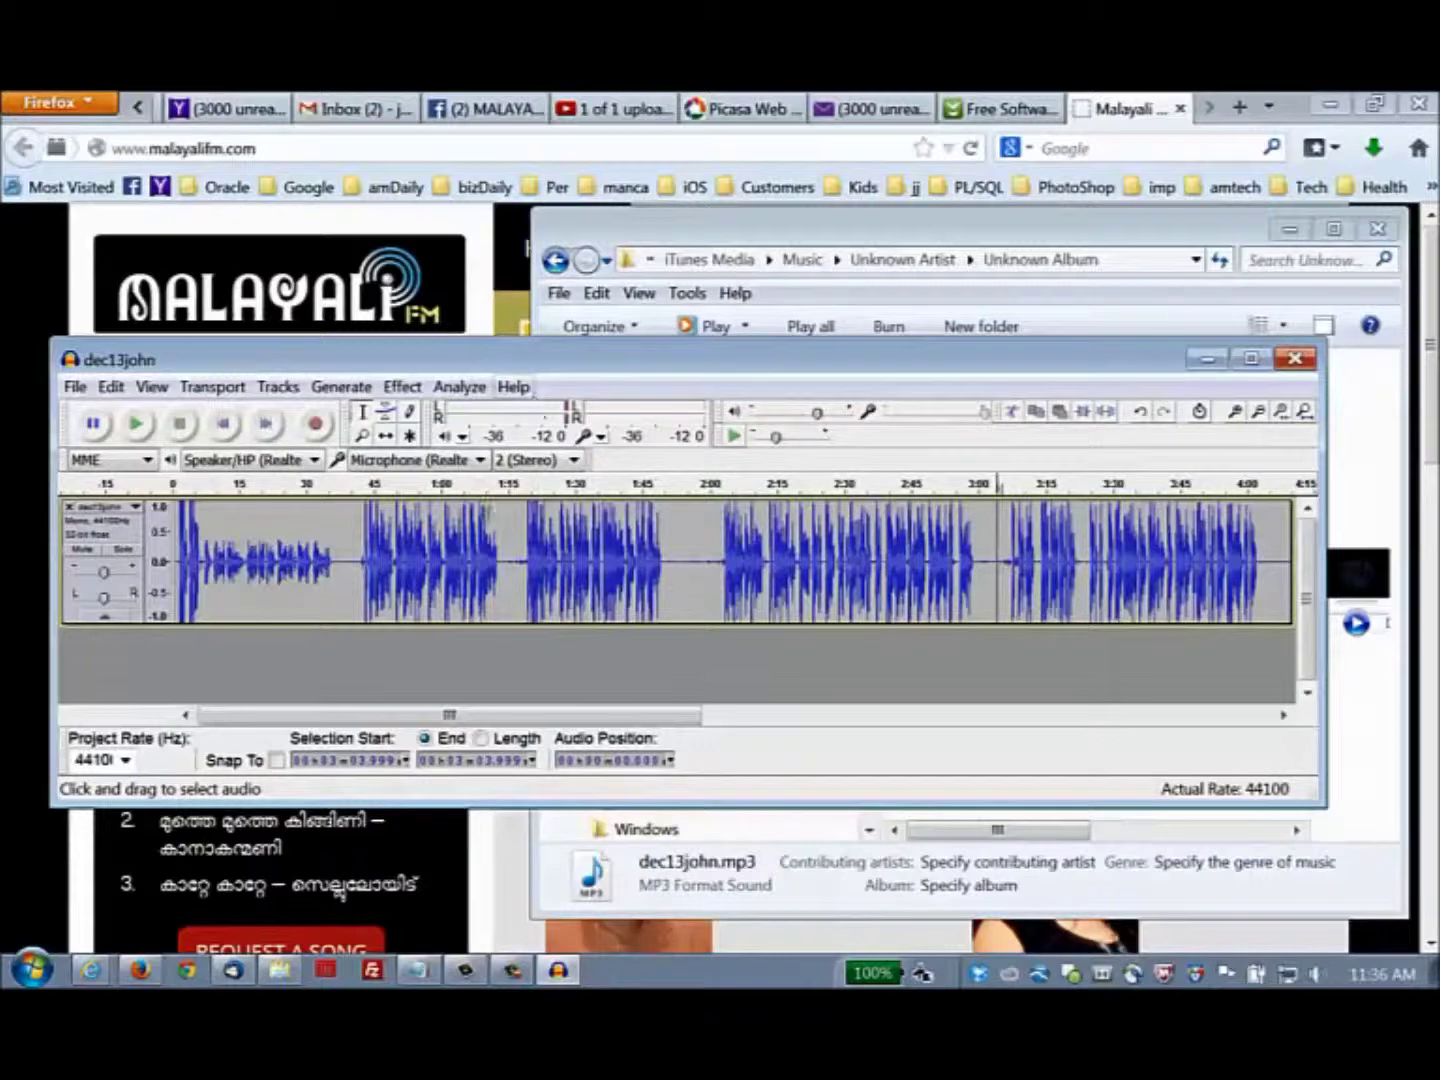
# - Capture a Noise Removal profile from the silence between about 1:59 and 2:00, after the third speech section
pyautogui.click(715, 558)
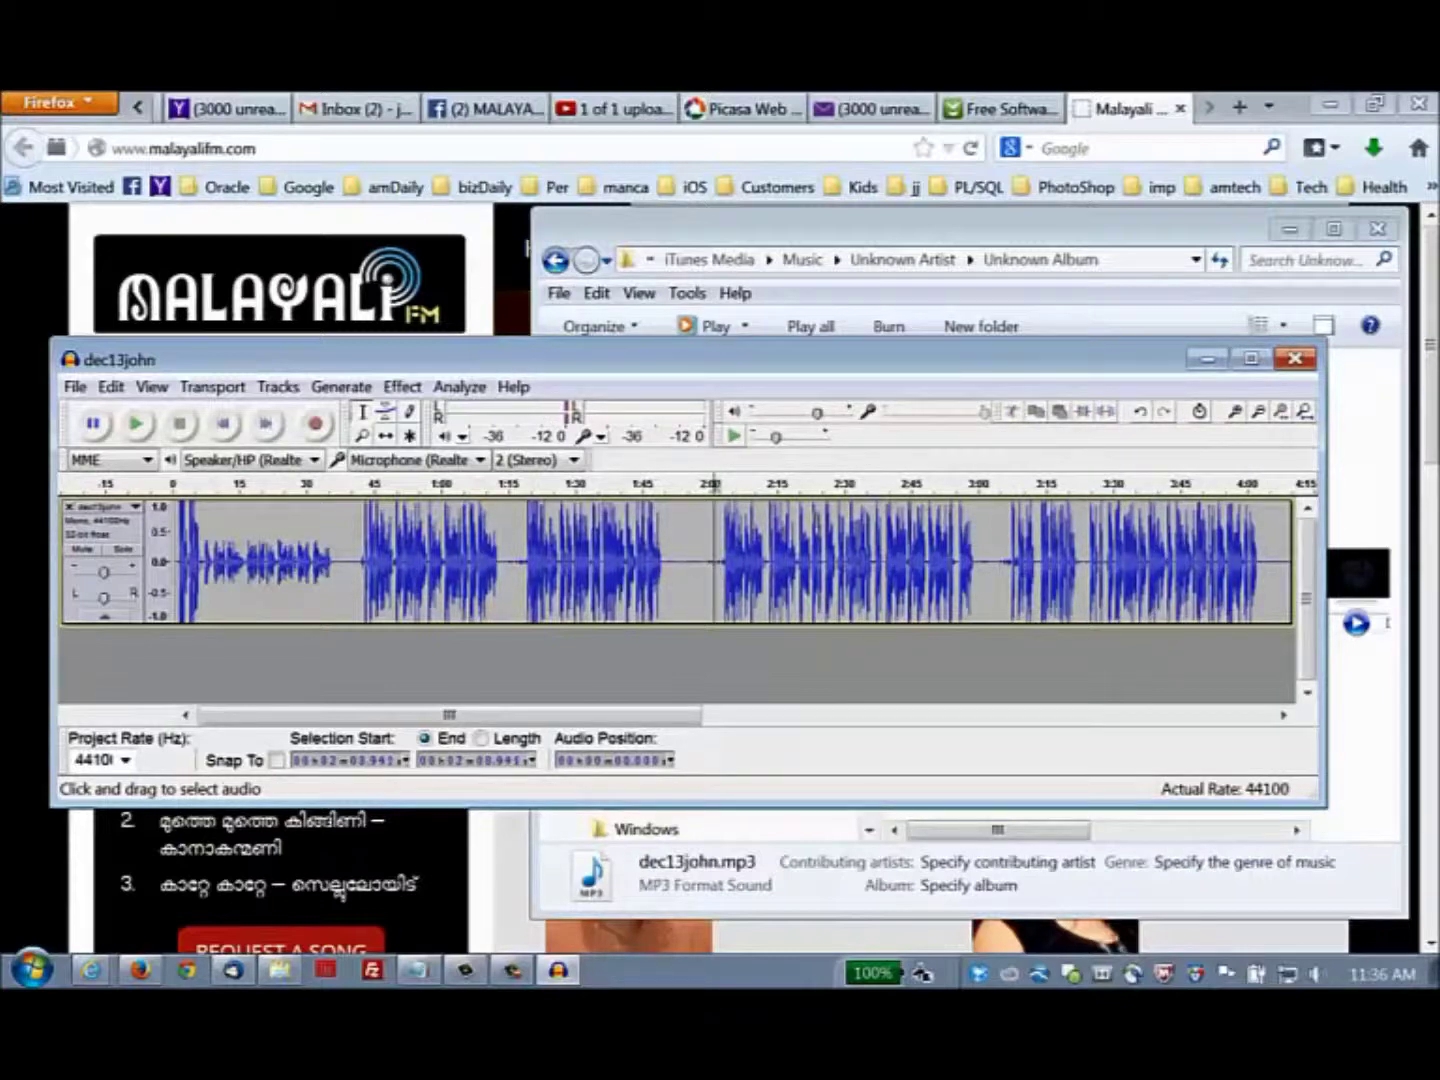
pyautogui.click(711, 530)
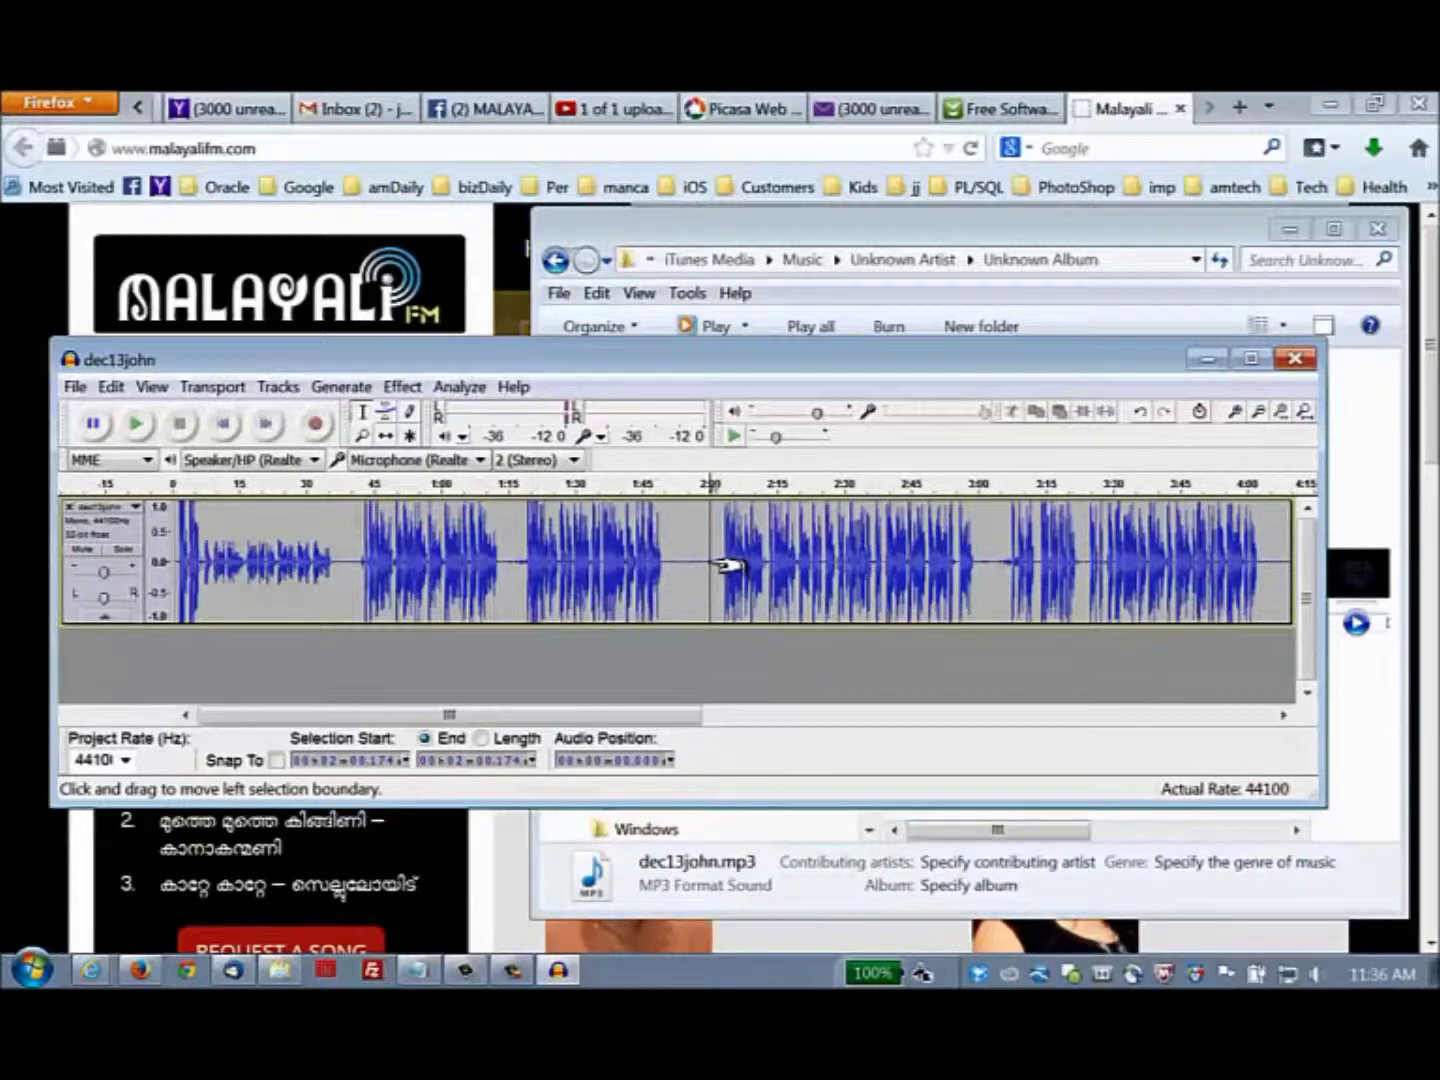
pyautogui.moveTo(713, 565); pyautogui.dragTo(707, 565)
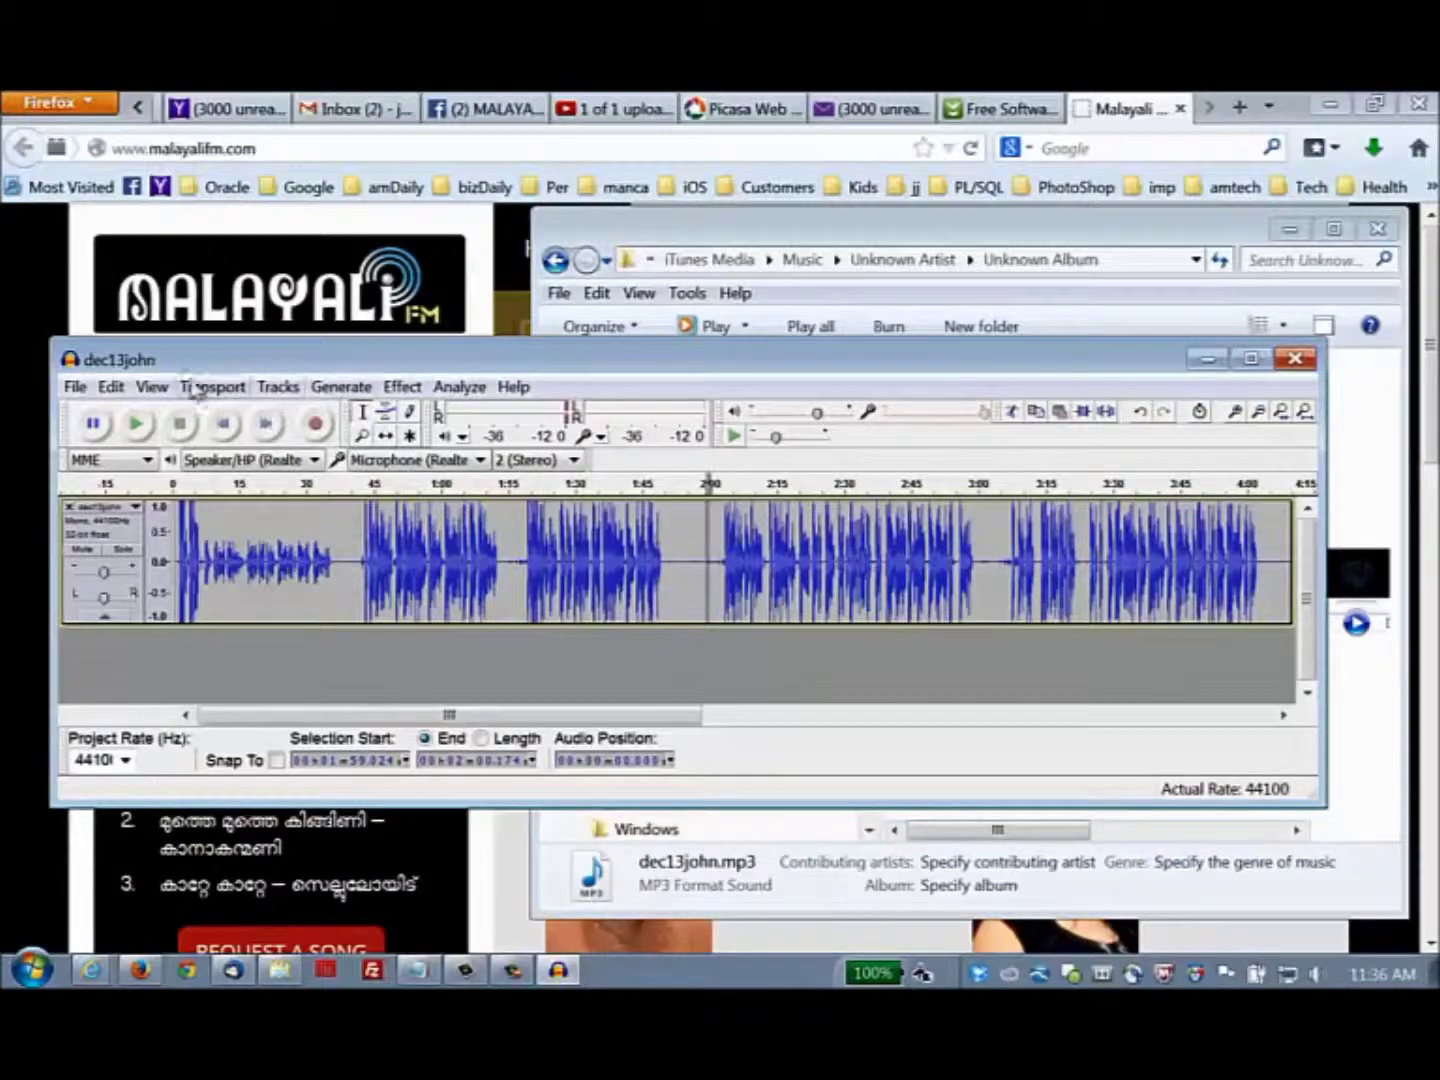
pyautogui.click(404, 388)
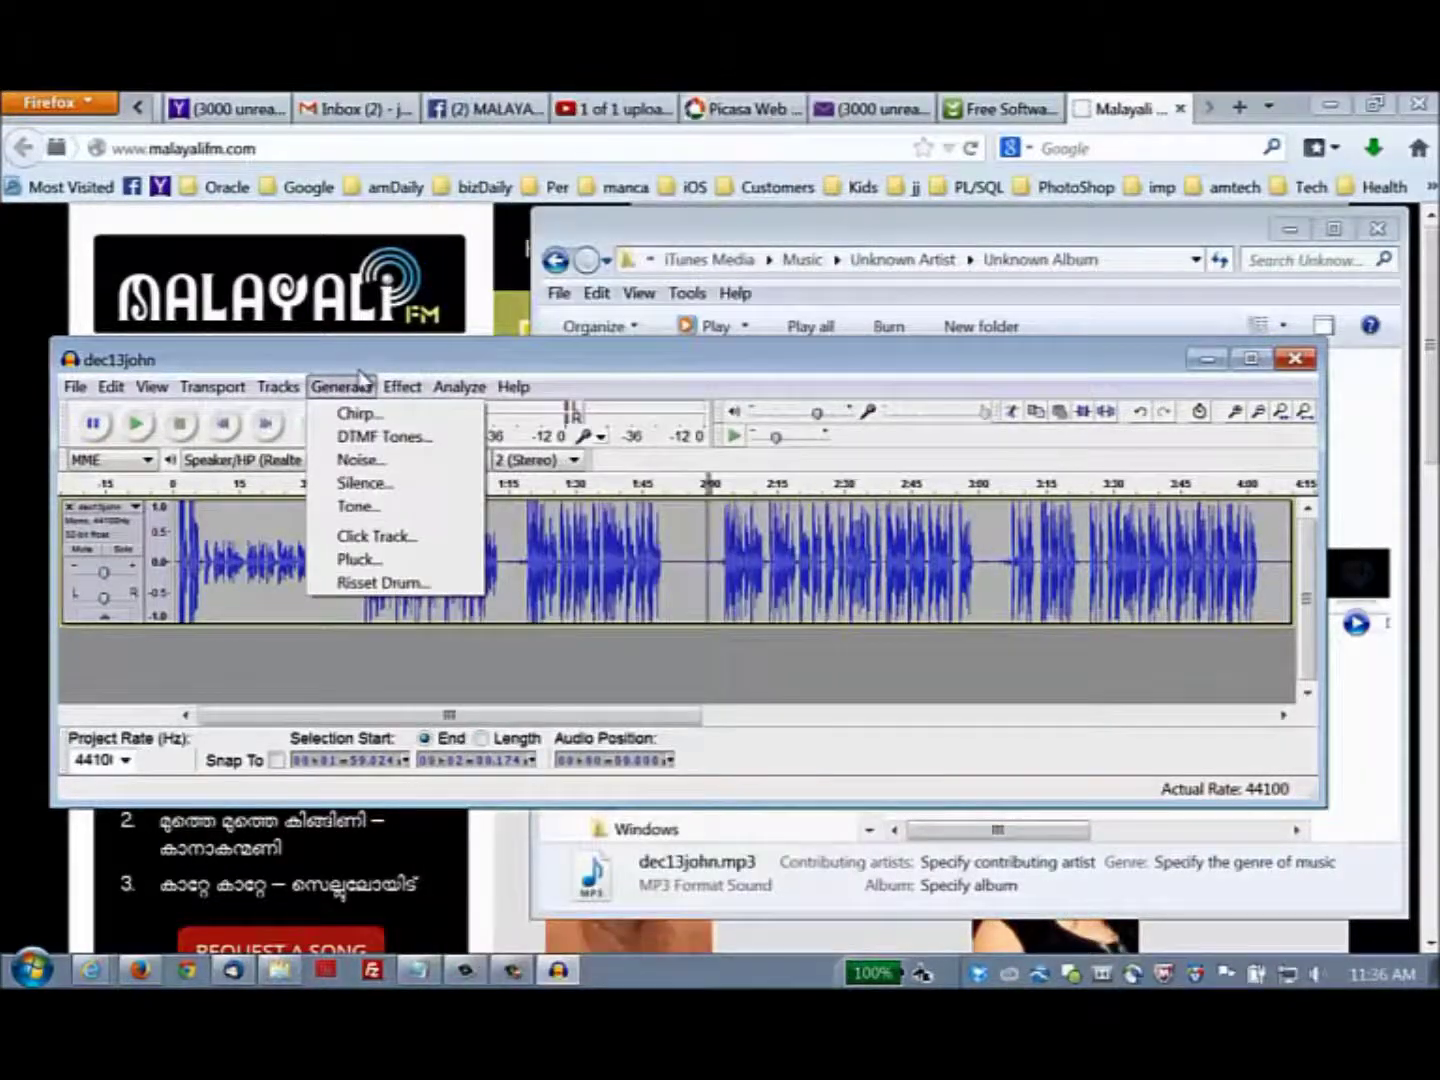
pyautogui.moveTo(145, 390)
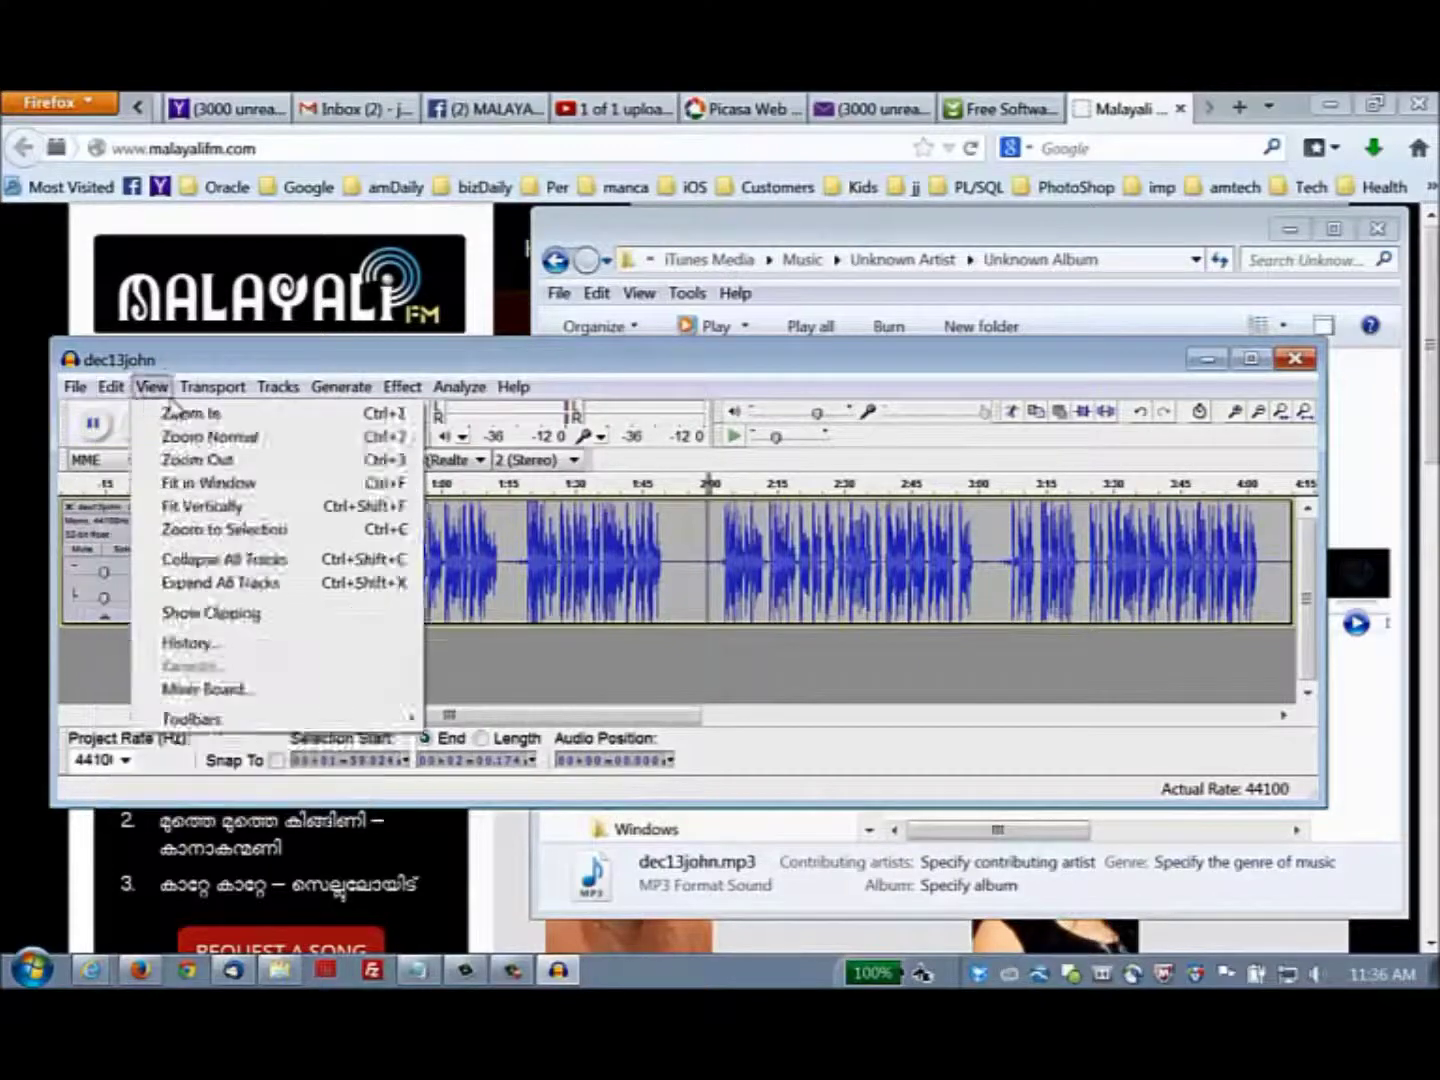
pyautogui.moveTo(284, 391)
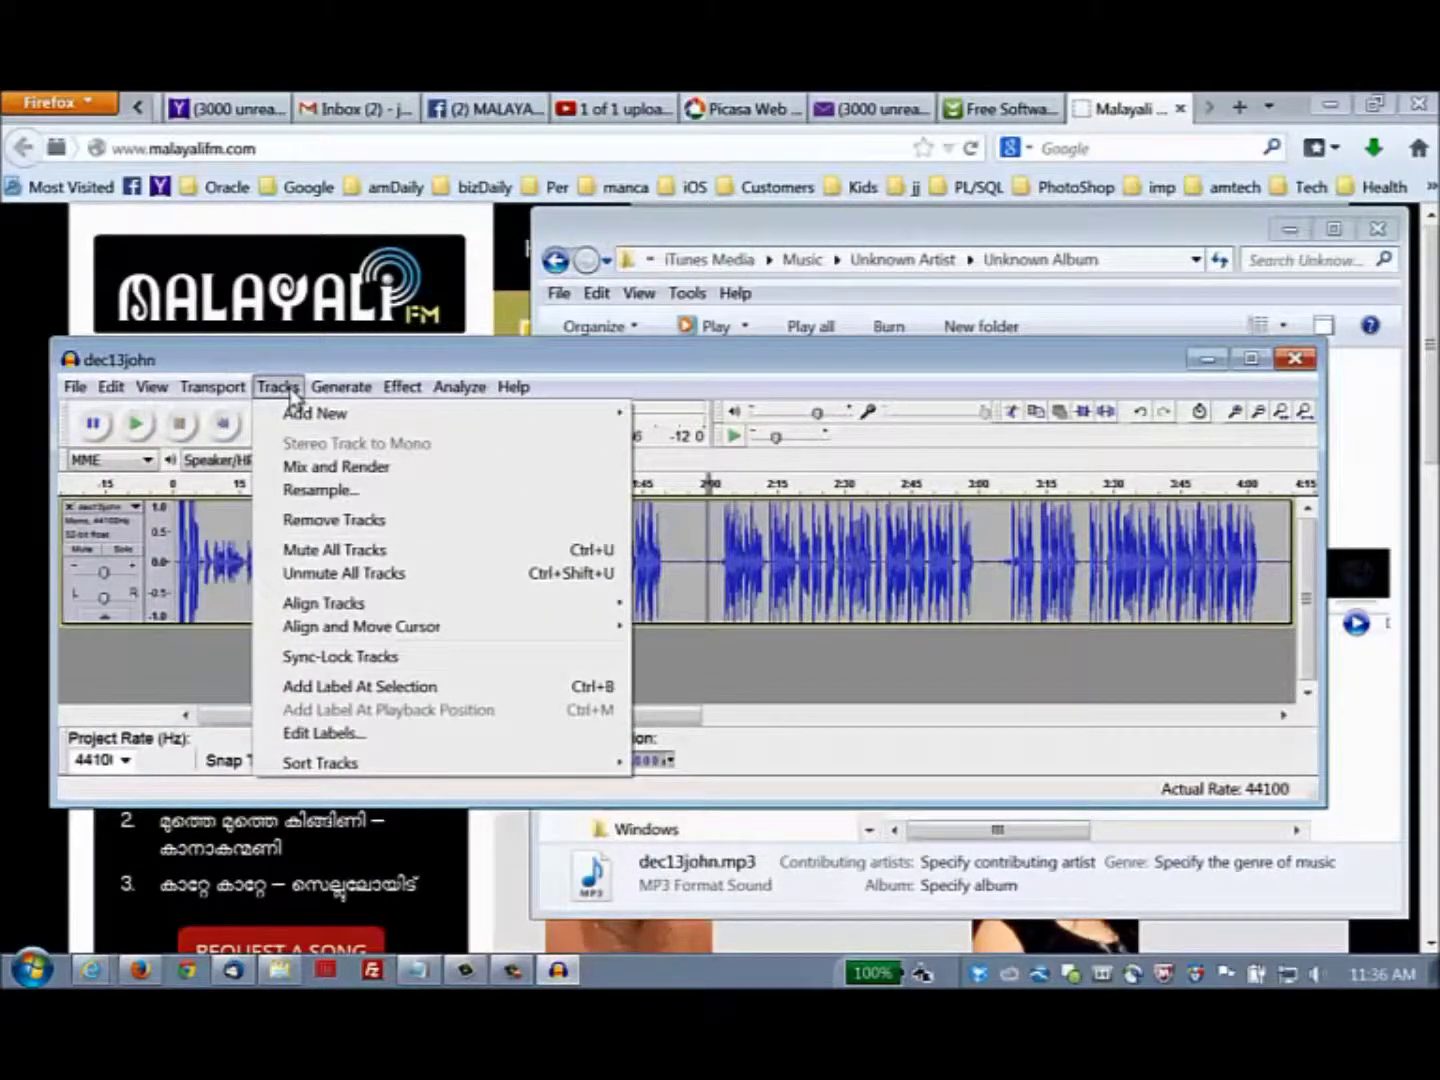
pyautogui.moveTo(335, 400)
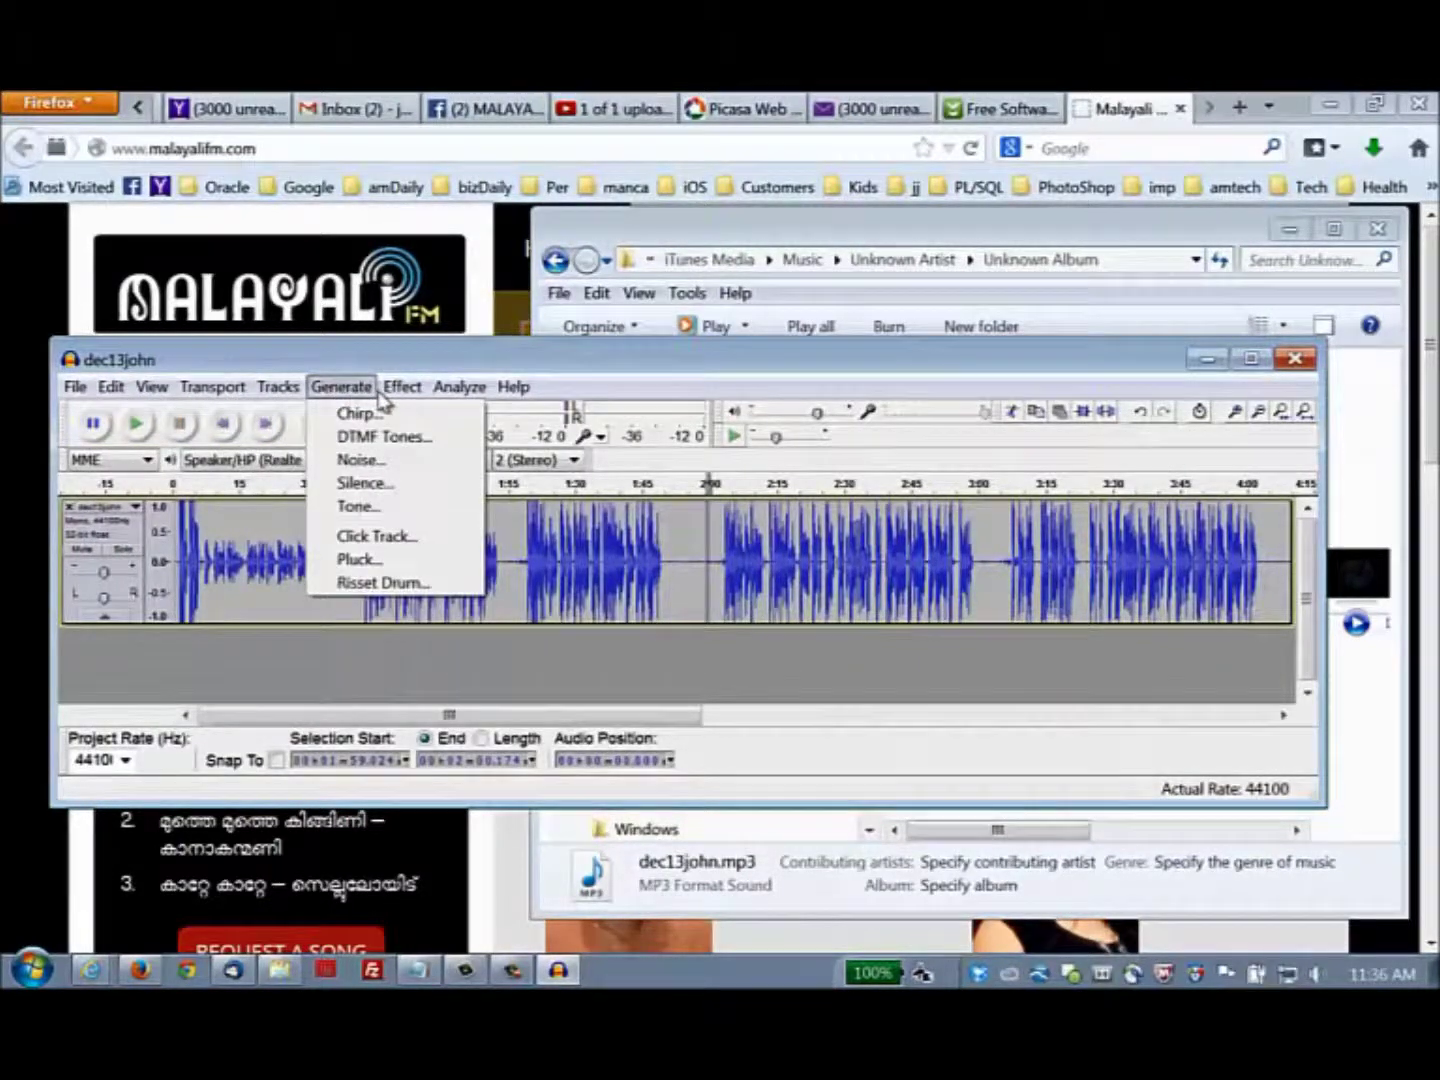
pyautogui.moveTo(390, 401)
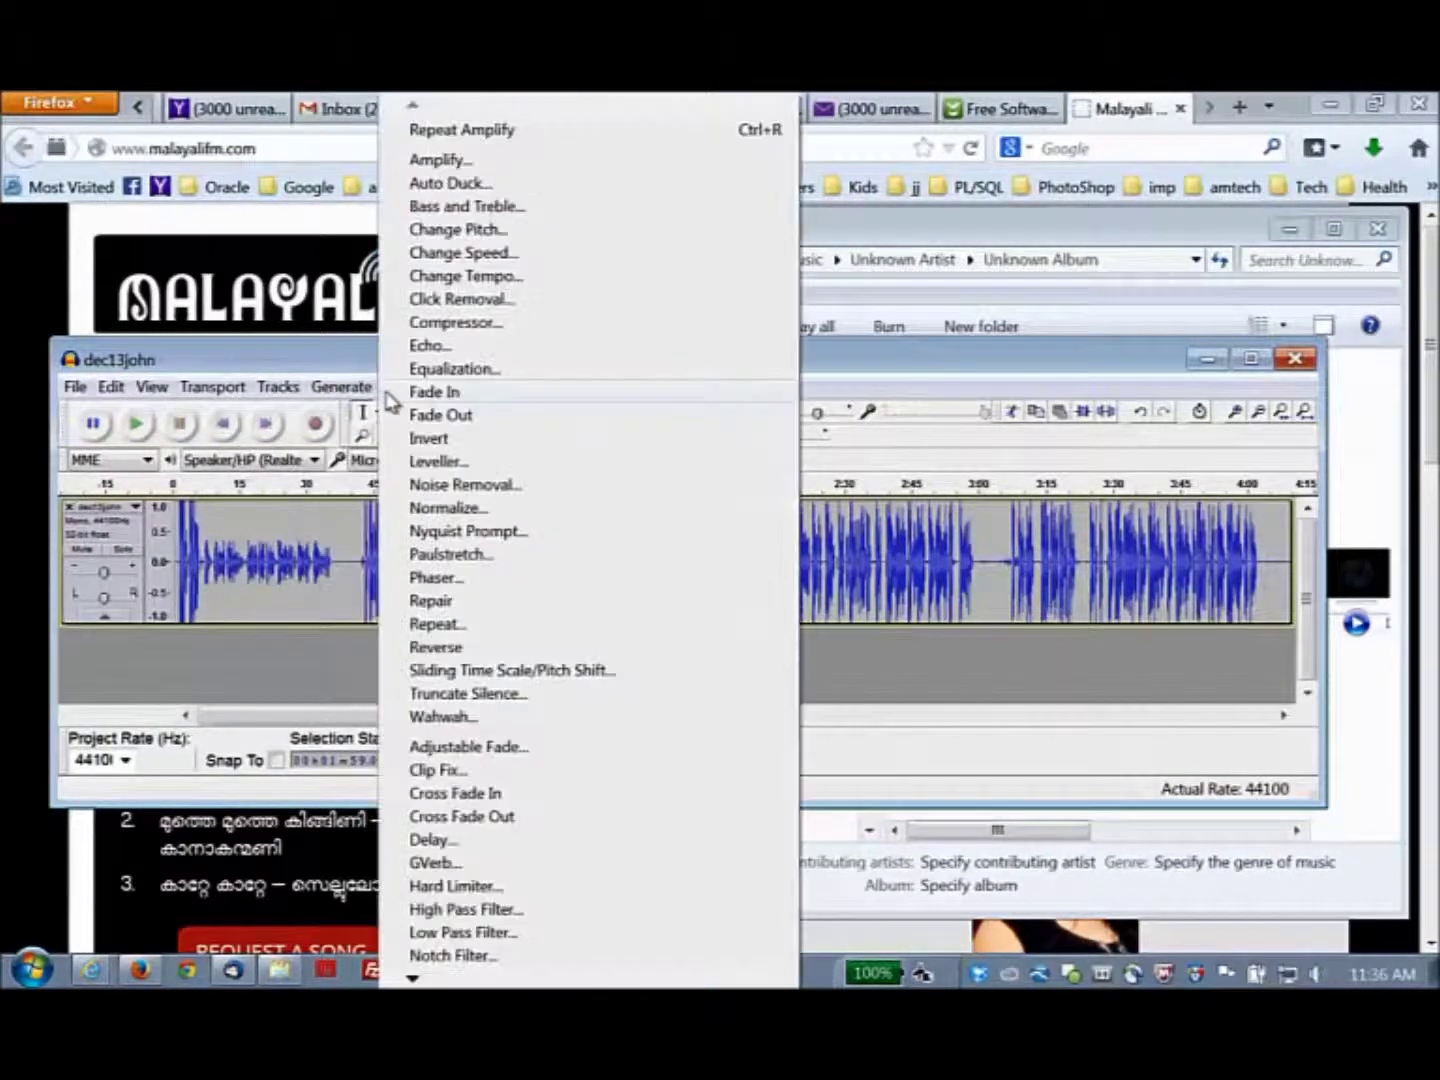
pyautogui.click(448, 486)
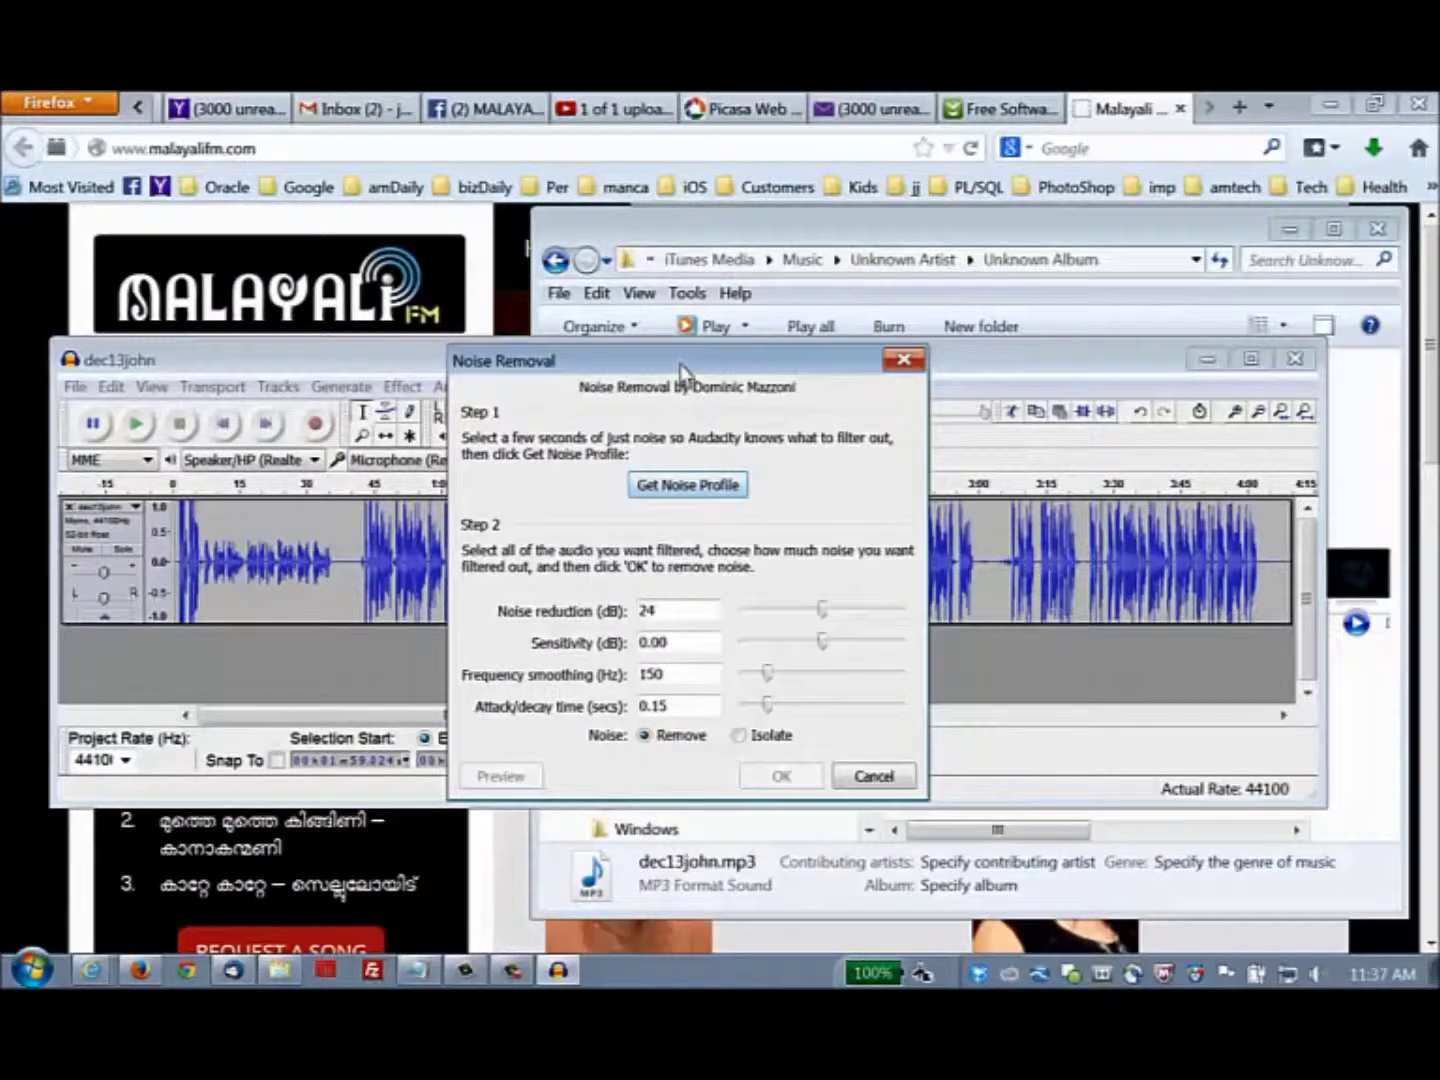
pyautogui.moveTo(680, 366); pyautogui.dragTo(384, 396)
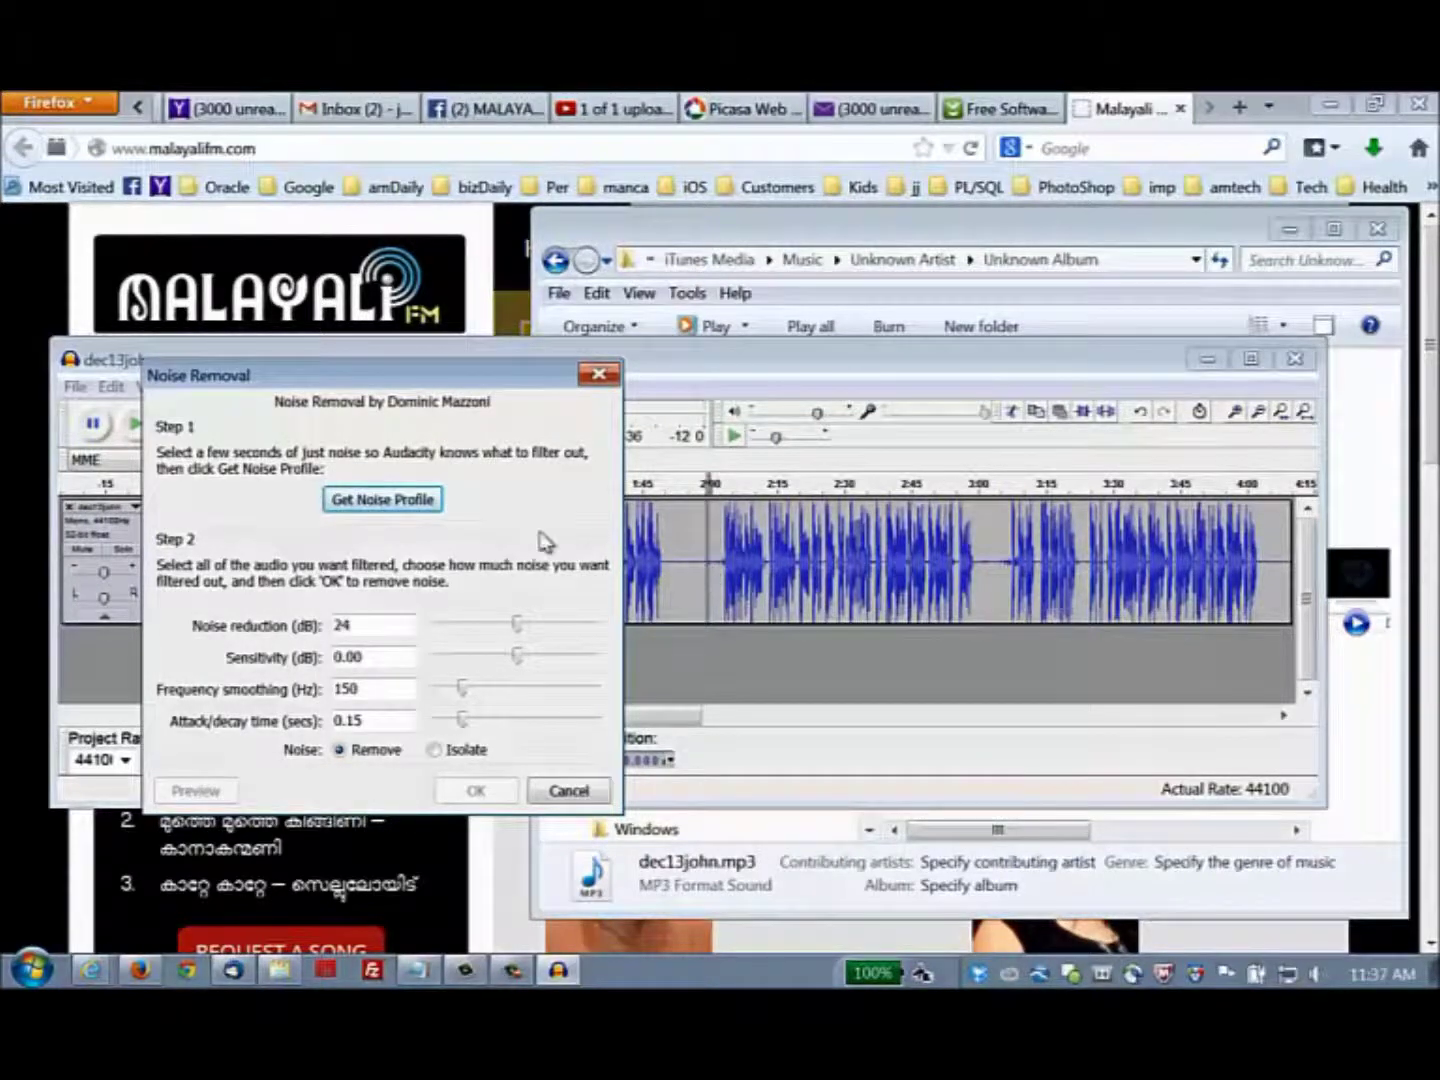
pyautogui.click(396, 502)
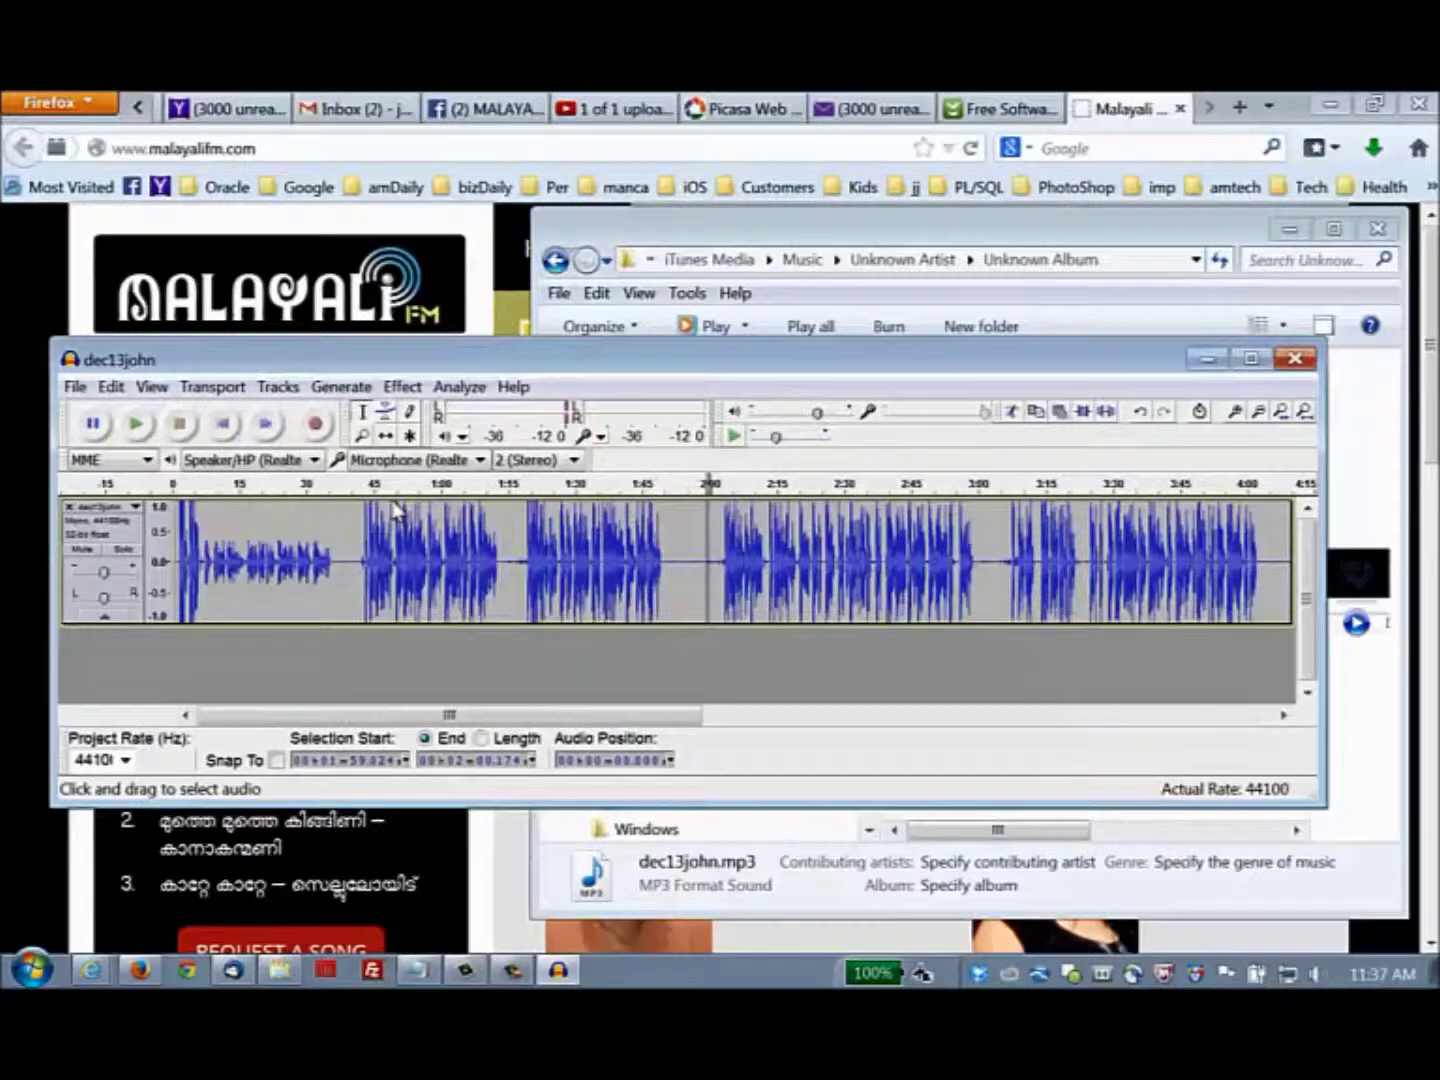
# - Select the track from about 0.8 seconds to its end and apply Noise Removal with 24 dB reduction and the Remove option
pyautogui.click(716, 560)
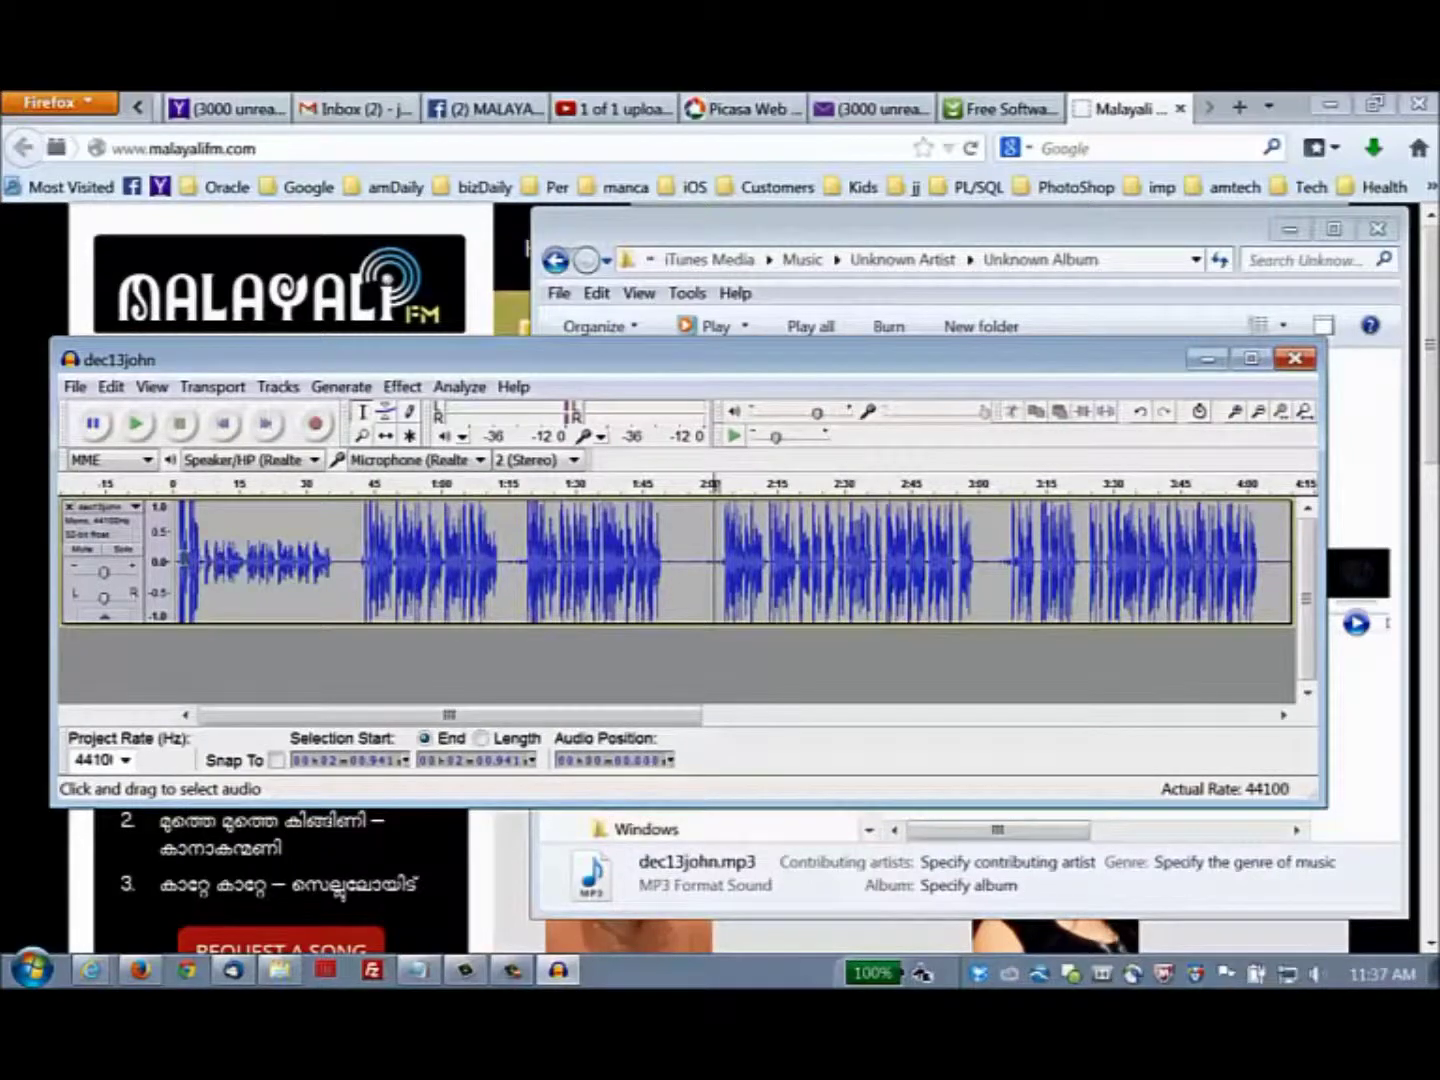
pyautogui.moveTo(175, 560); pyautogui.dragTo(1205, 561)
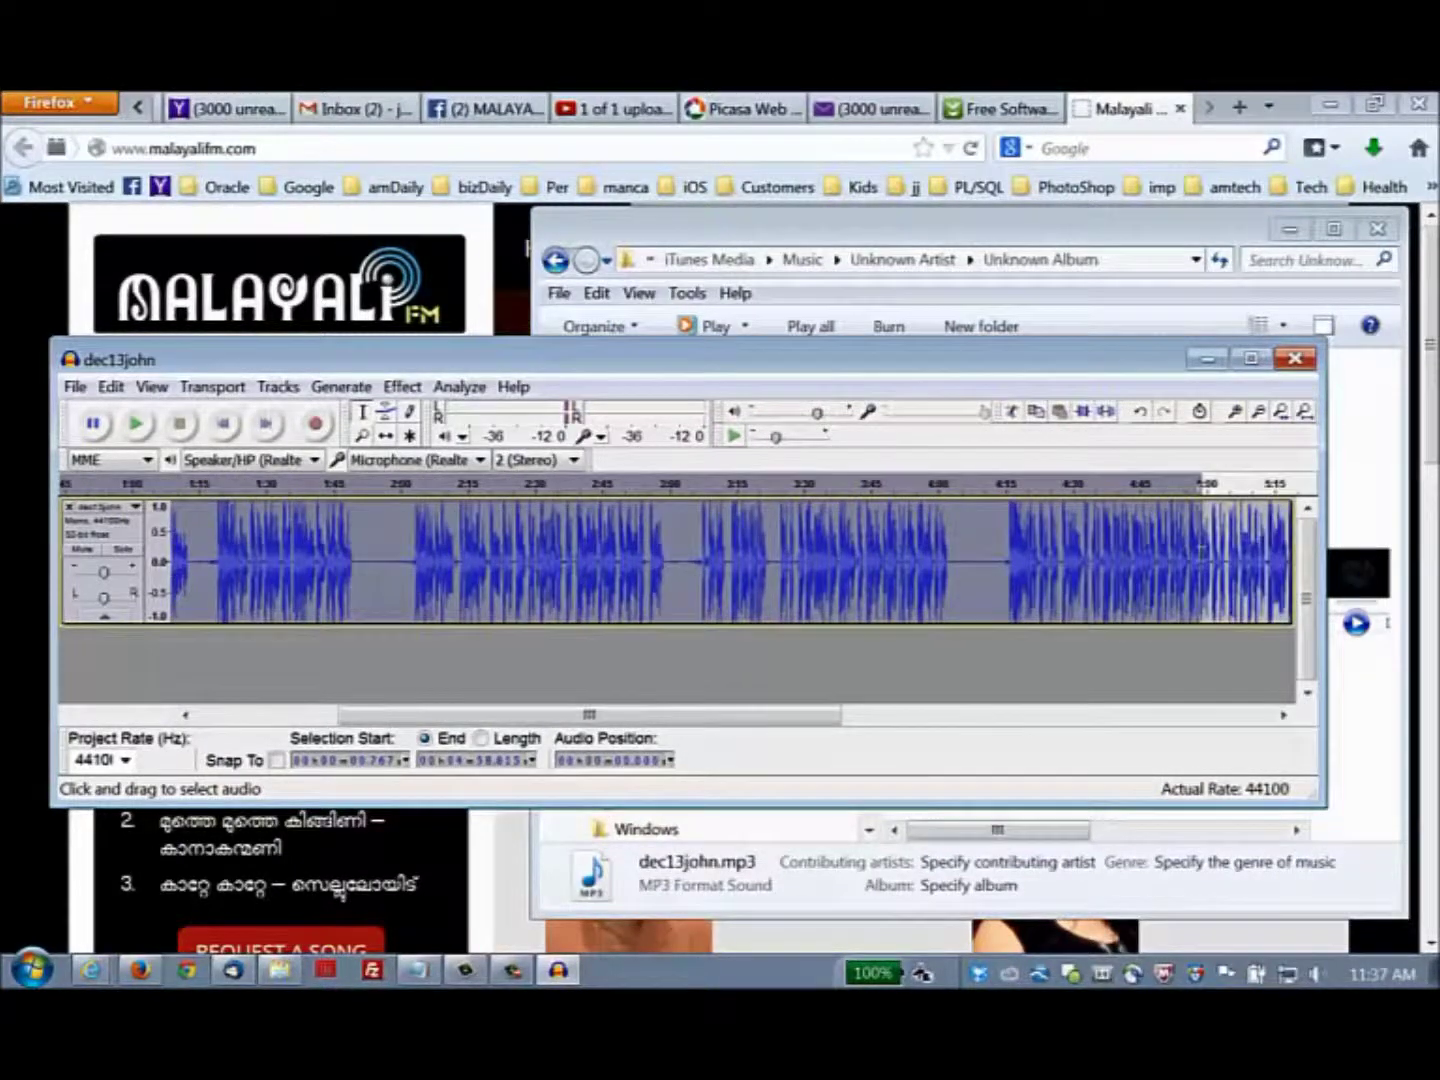
pyautogui.click(1259, 413)
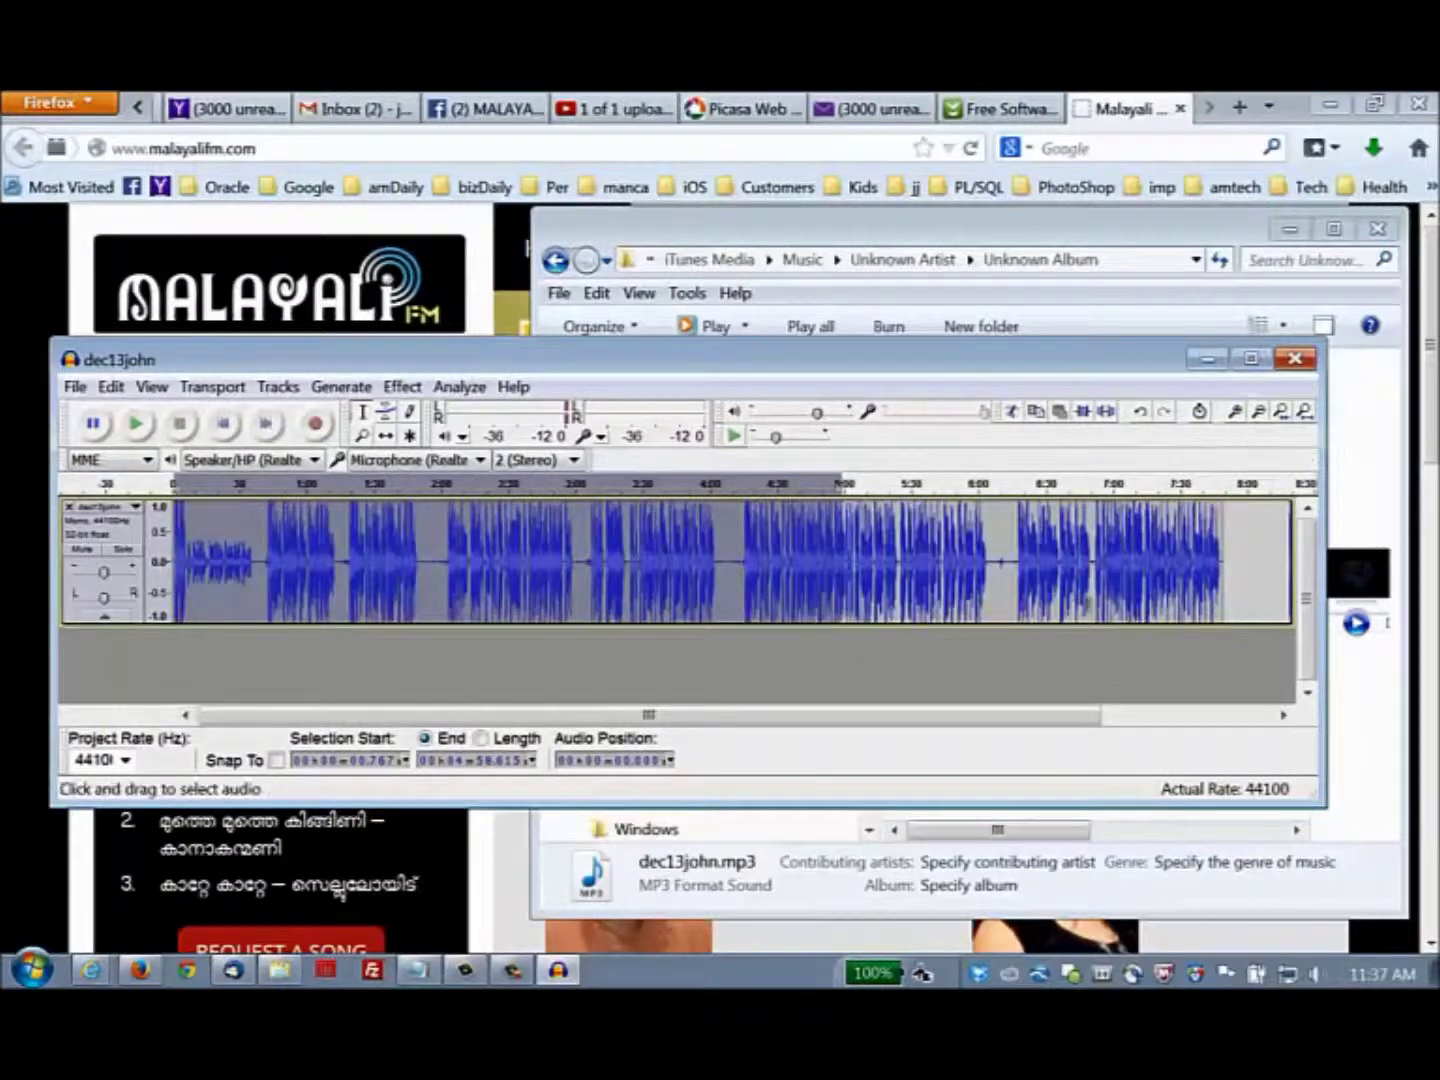
pyautogui.moveTo(820, 566); pyautogui.dragTo(1204, 579)
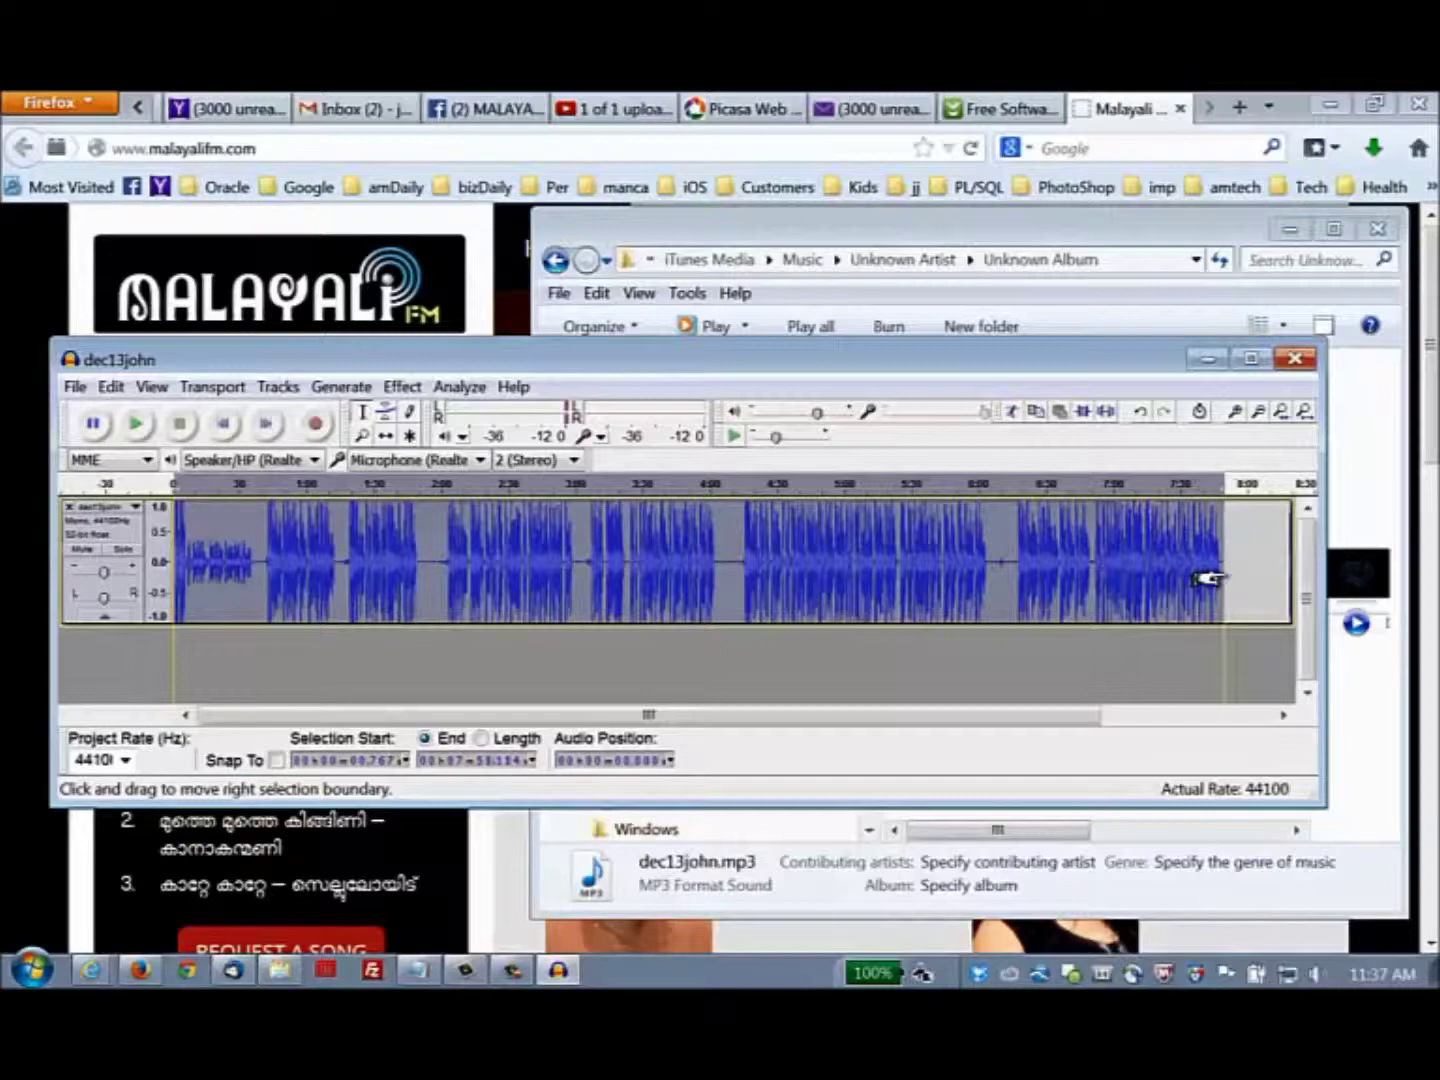
pyautogui.click(394, 392)
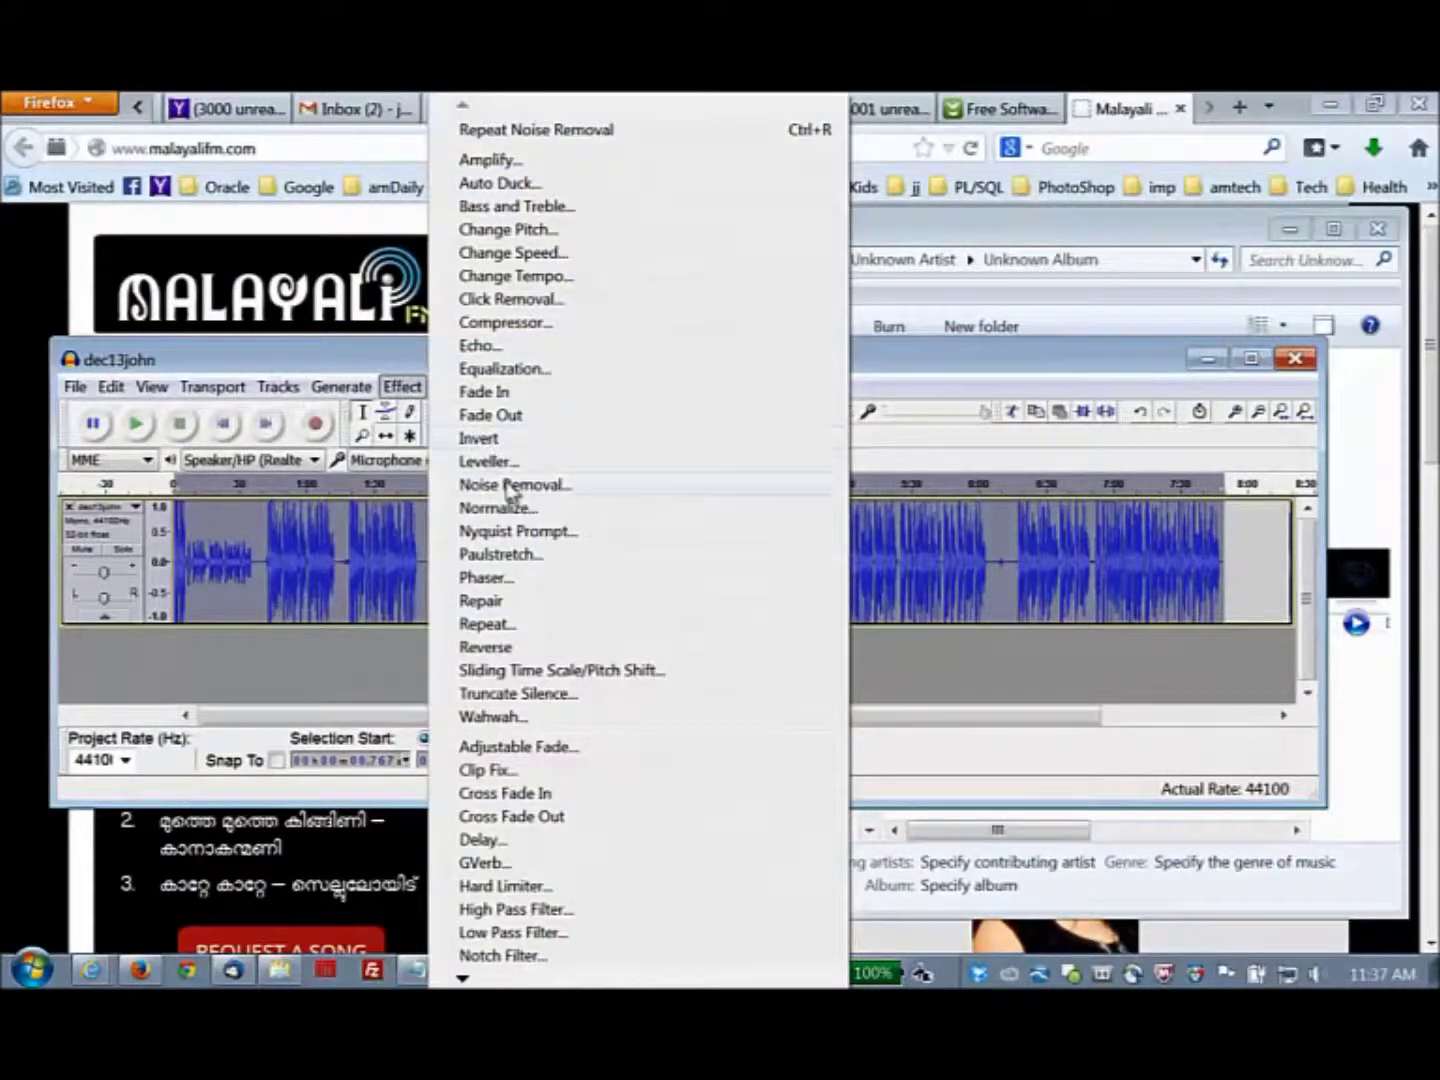
pyautogui.click(512, 488)
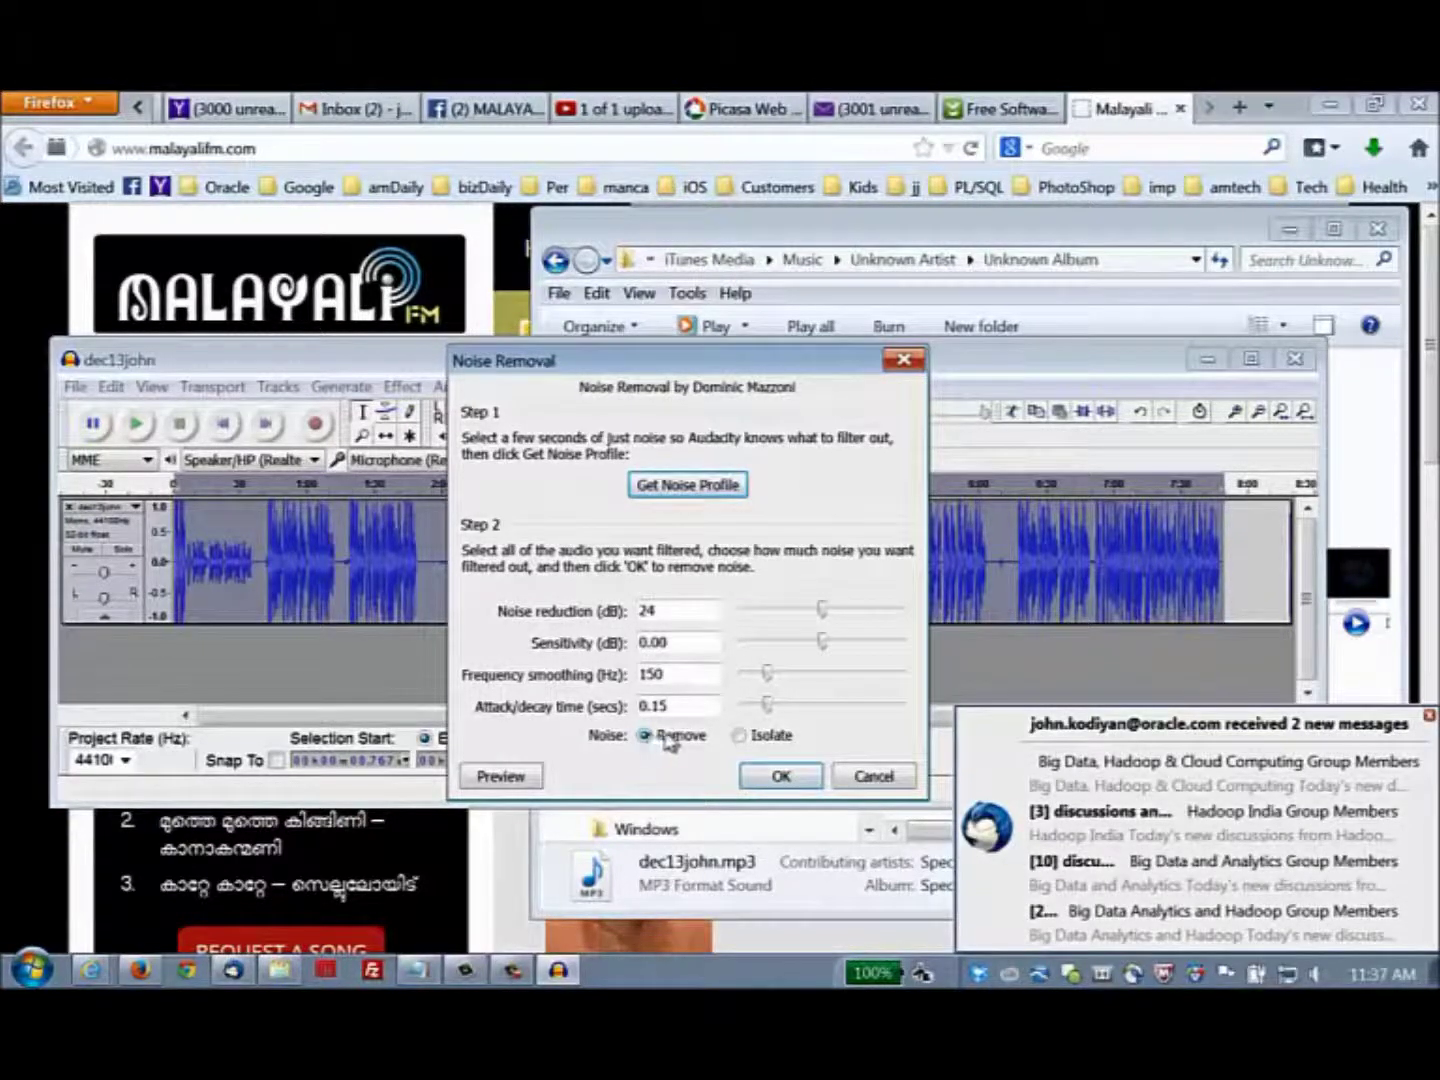
pyautogui.click(778, 777)
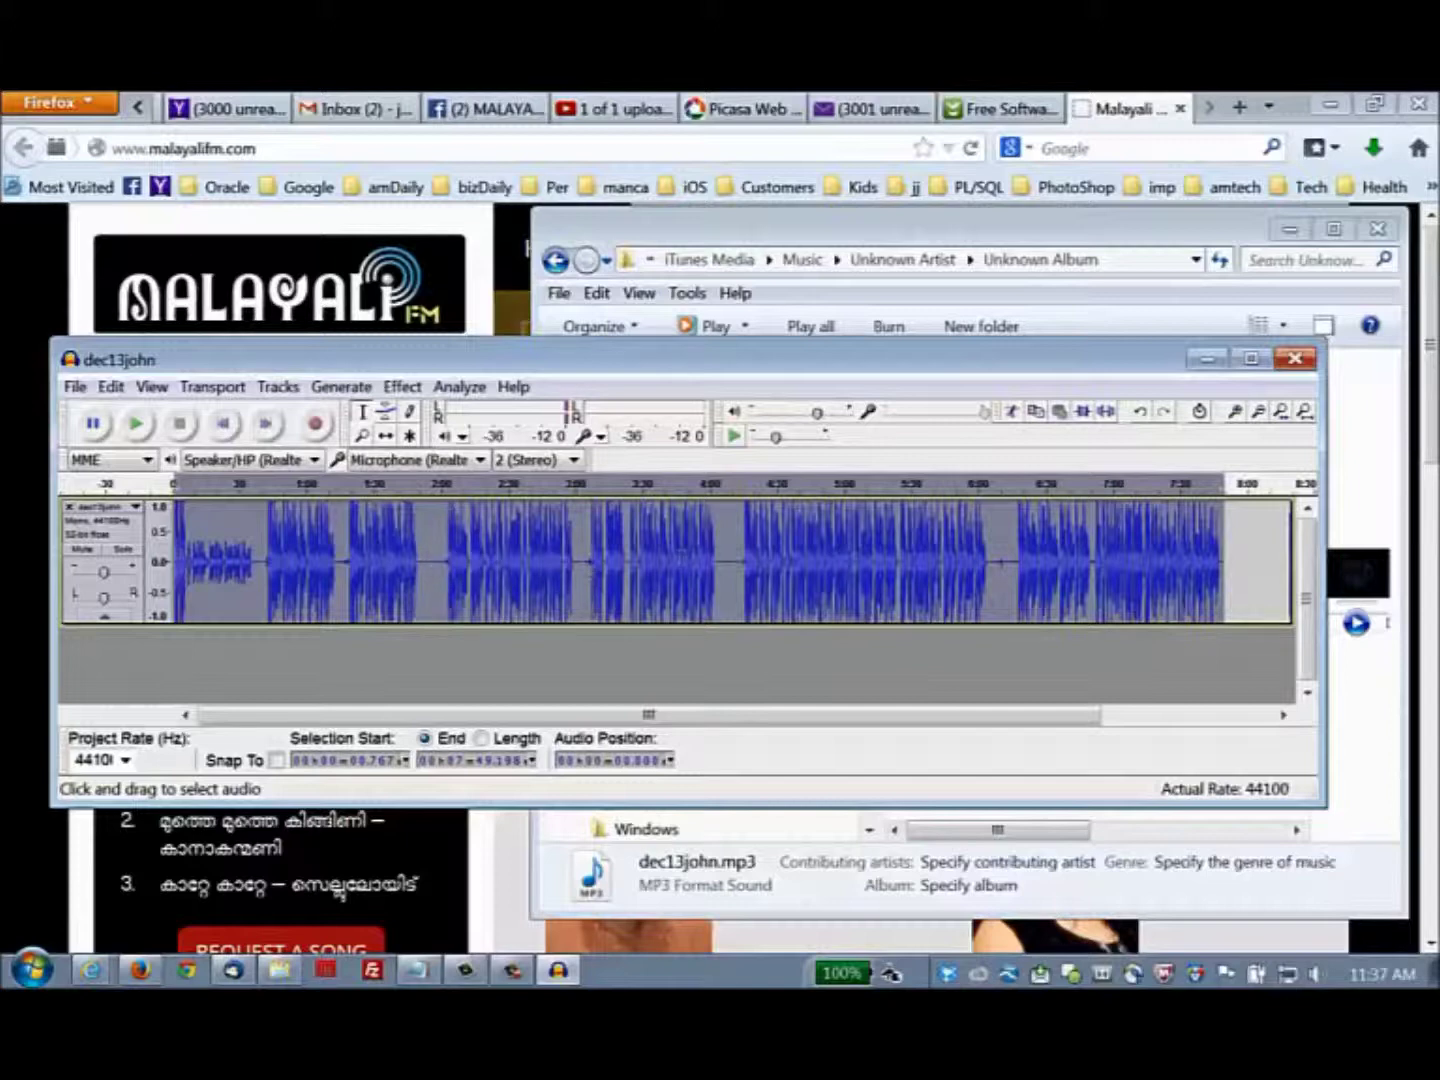
# - Capture a new Noise Removal profile from the residual noise between about 6:10 and 6:12
pyautogui.click(1006, 563)
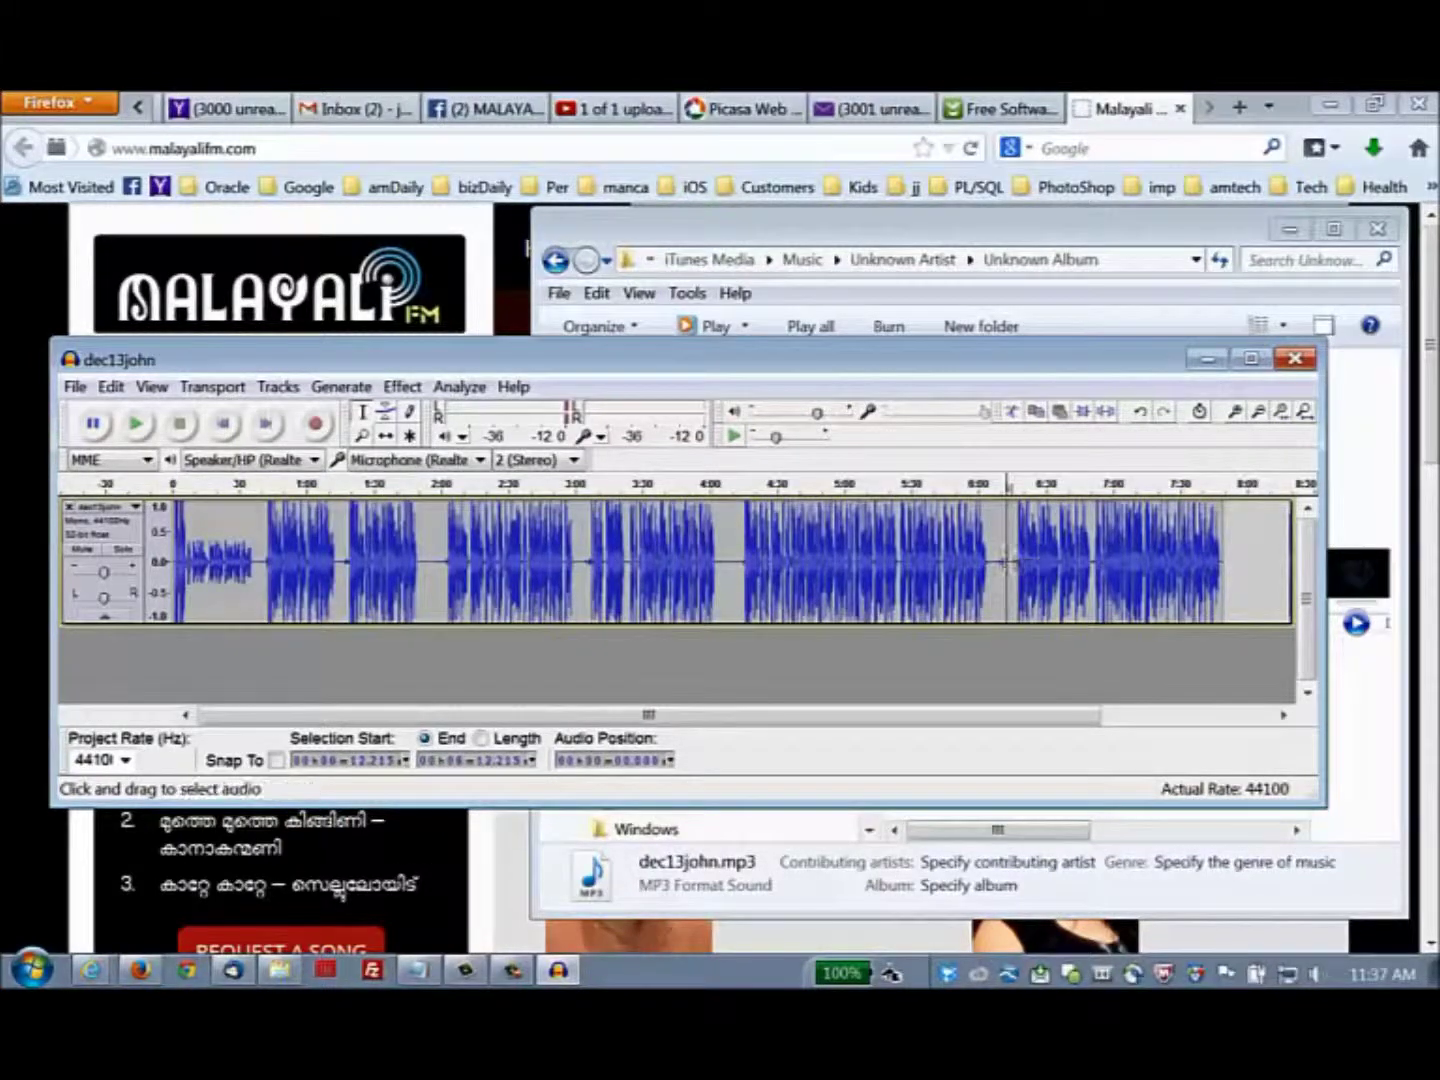
pyautogui.click(1004, 563)
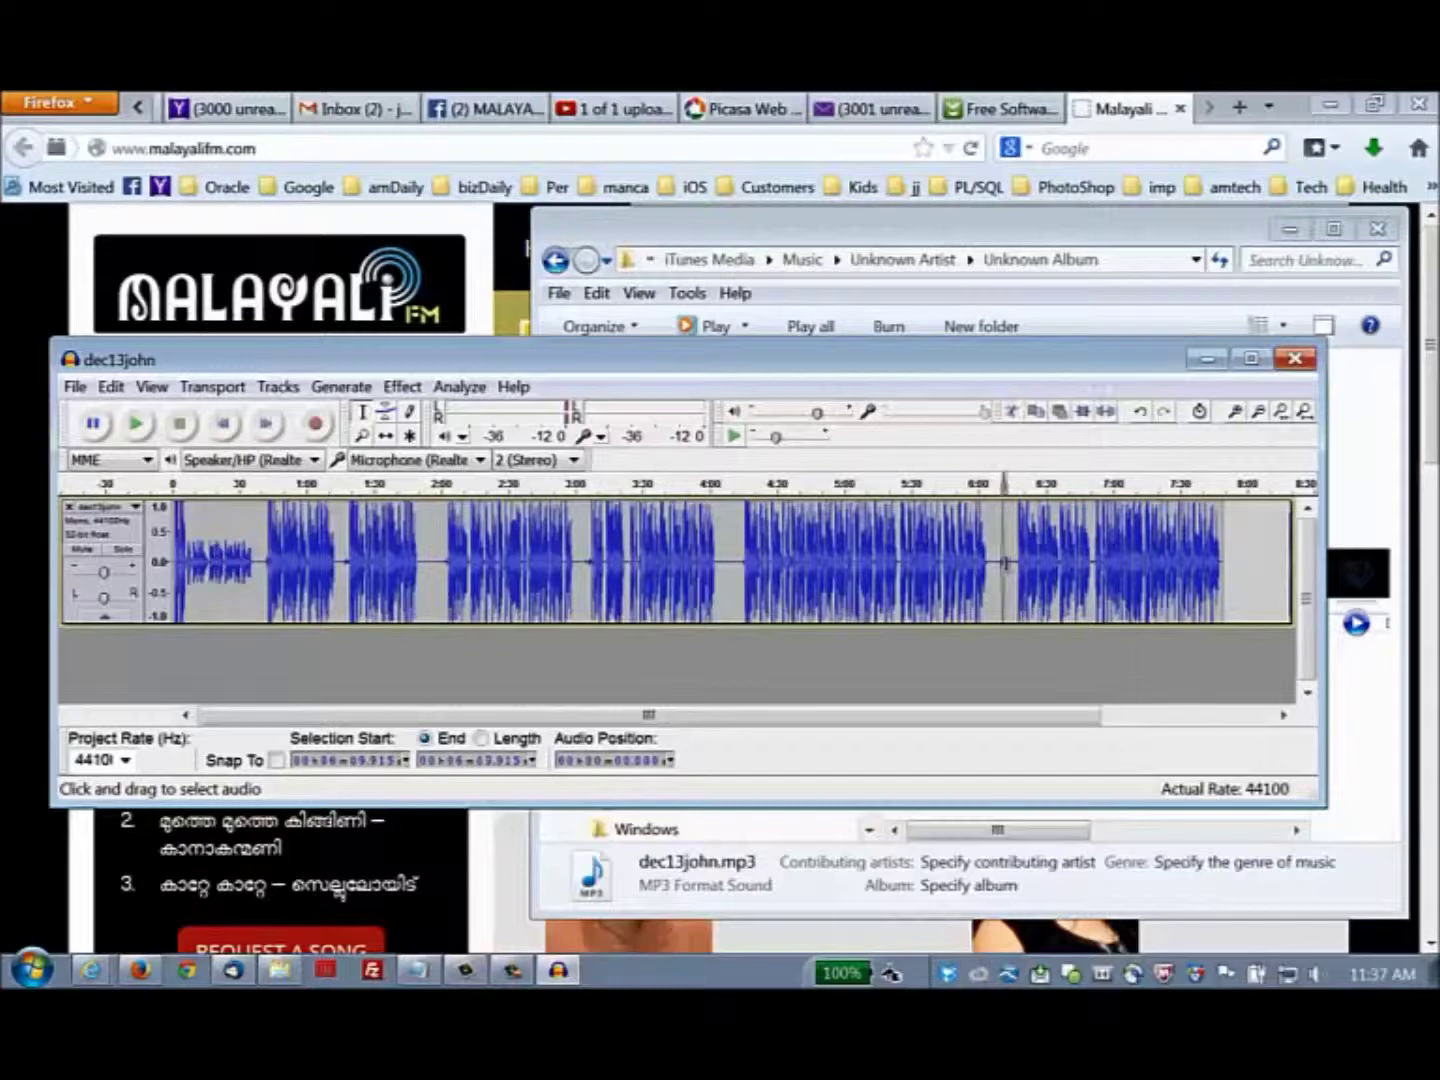
pyautogui.moveTo(1004, 562); pyautogui.dragTo(1003, 565)
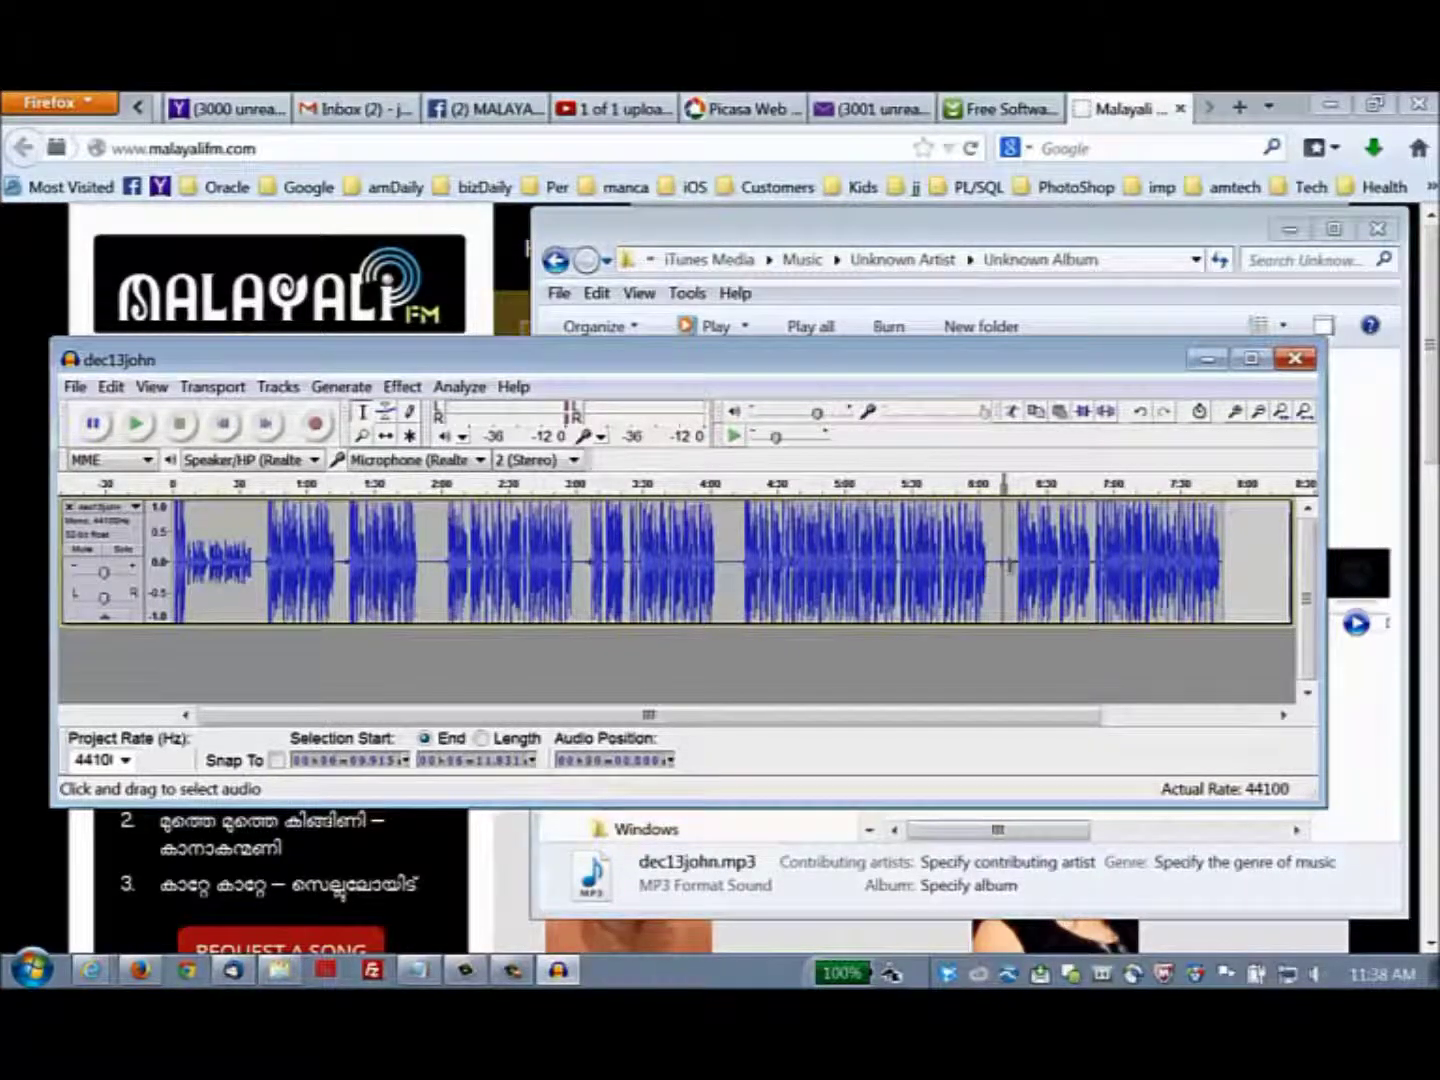
pyautogui.click(403, 386)
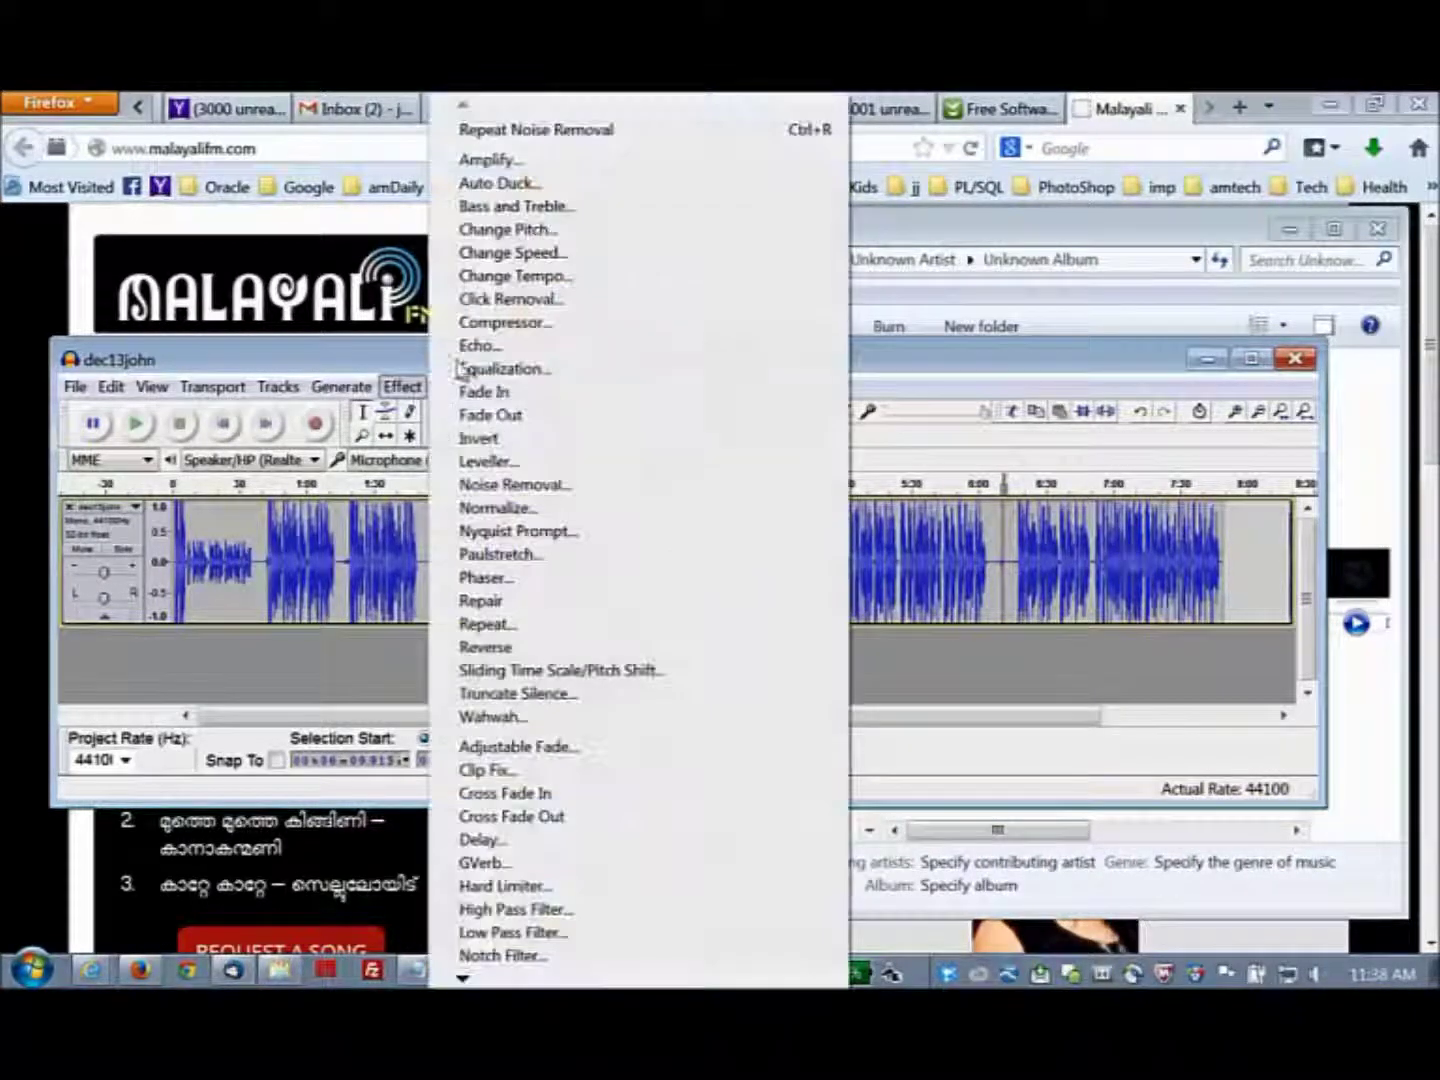
pyautogui.click(505, 484)
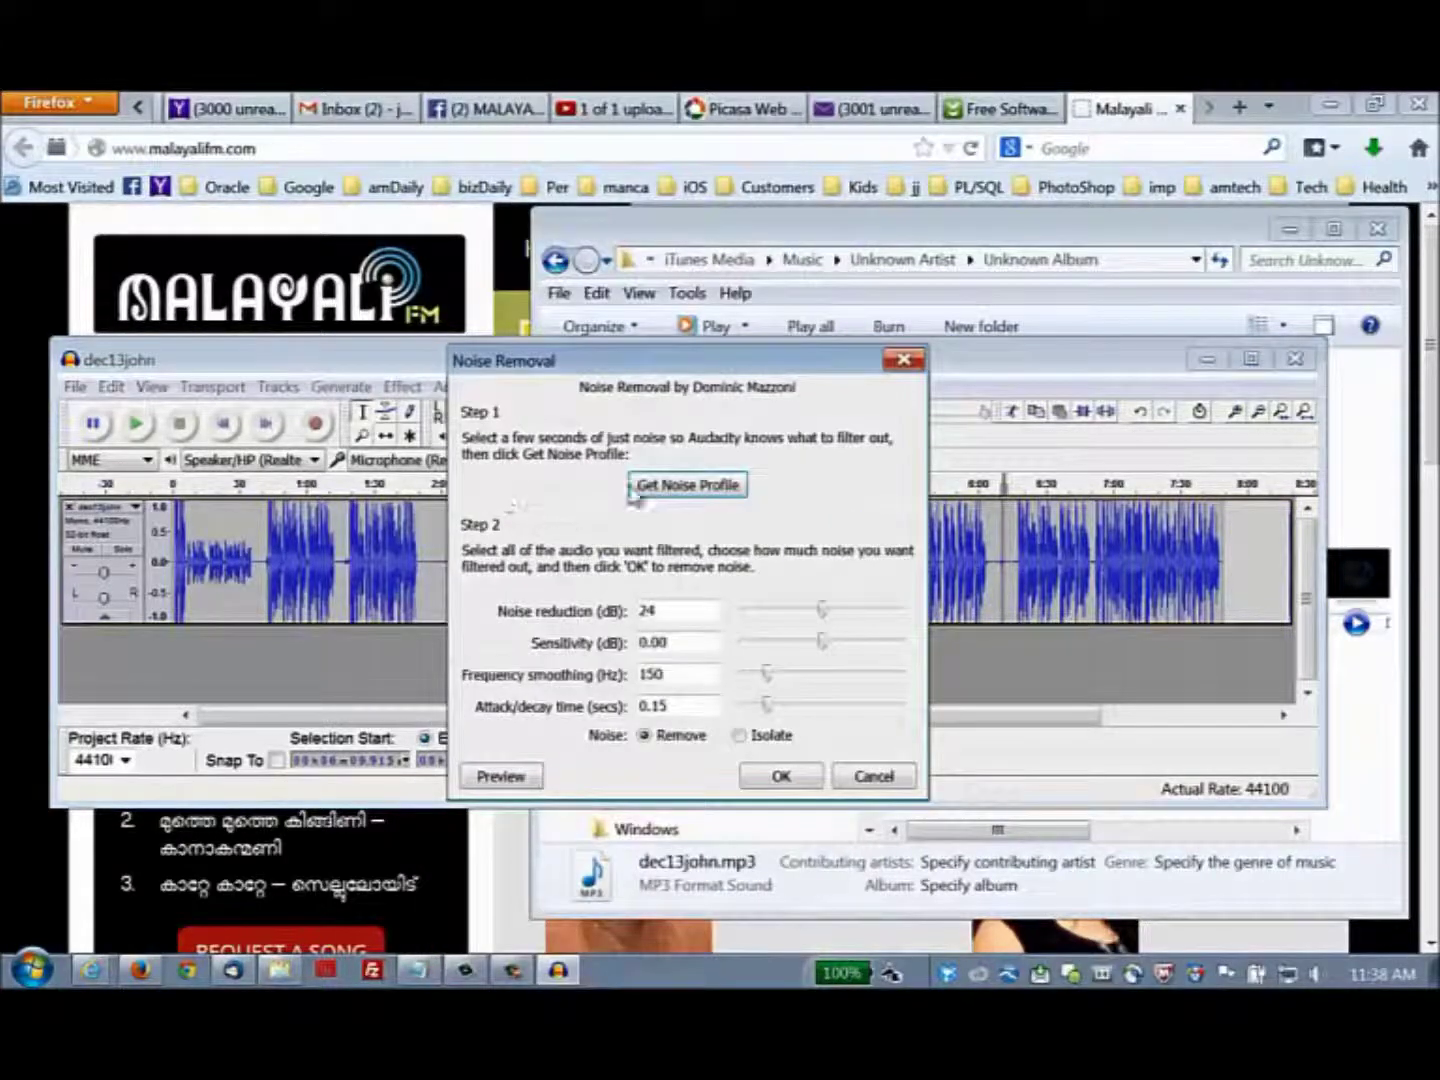
pyautogui.click(685, 485)
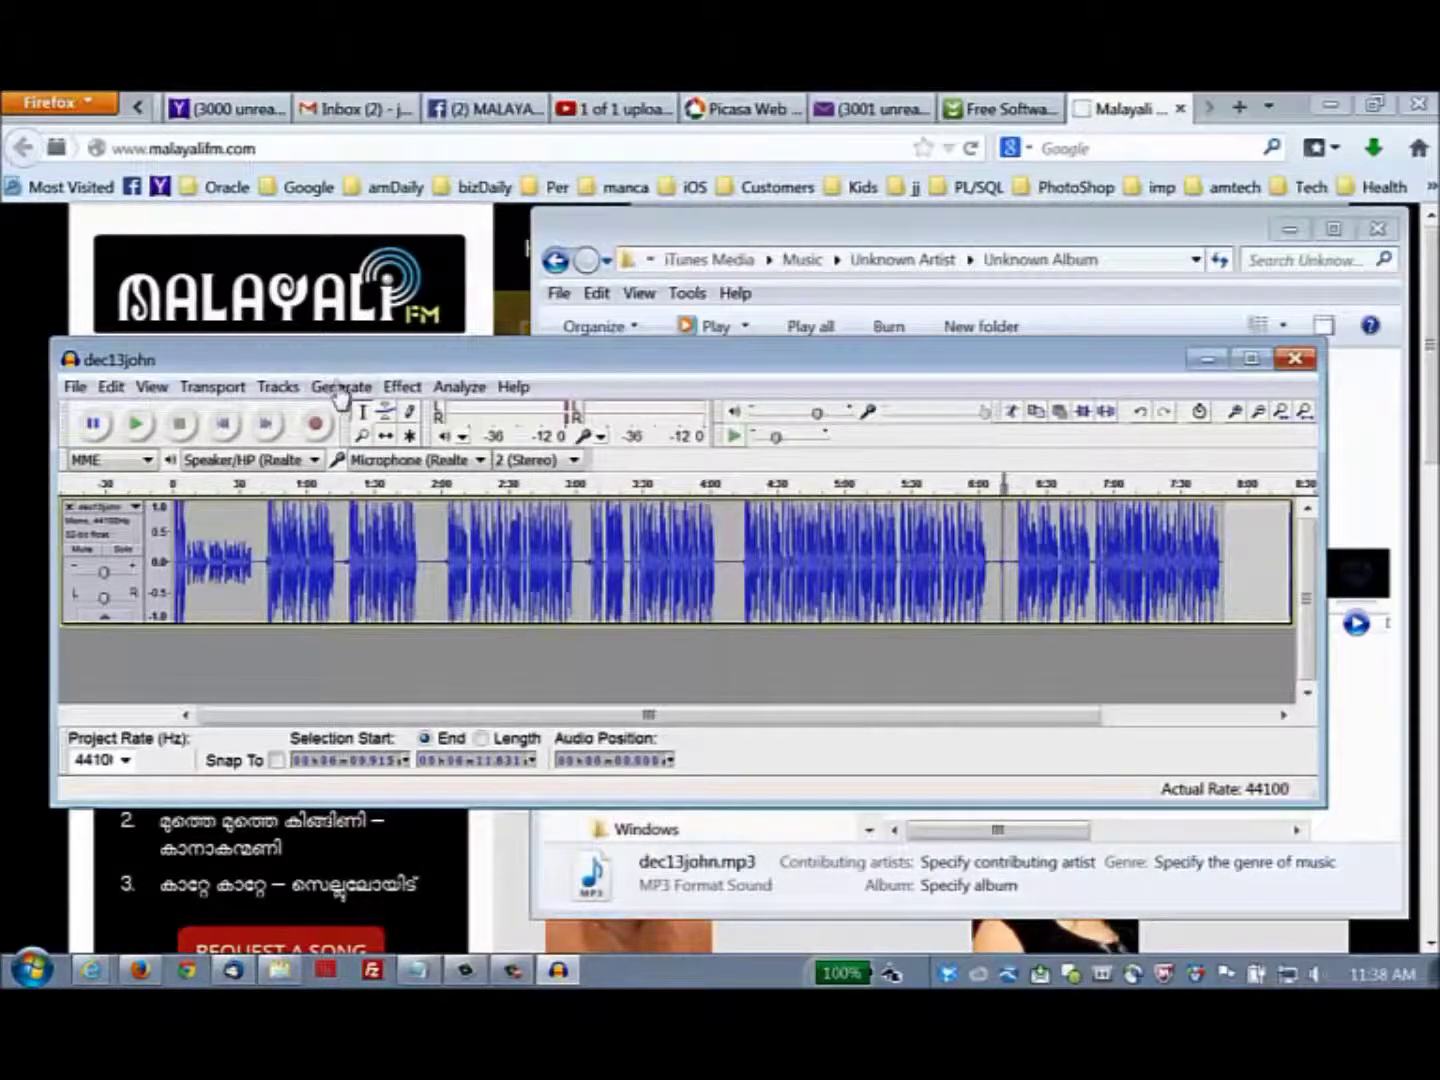
# - Apply Noise Removal with 24 dB reduction to the same two-second selection near 6:10
pyautogui.click(400, 391)
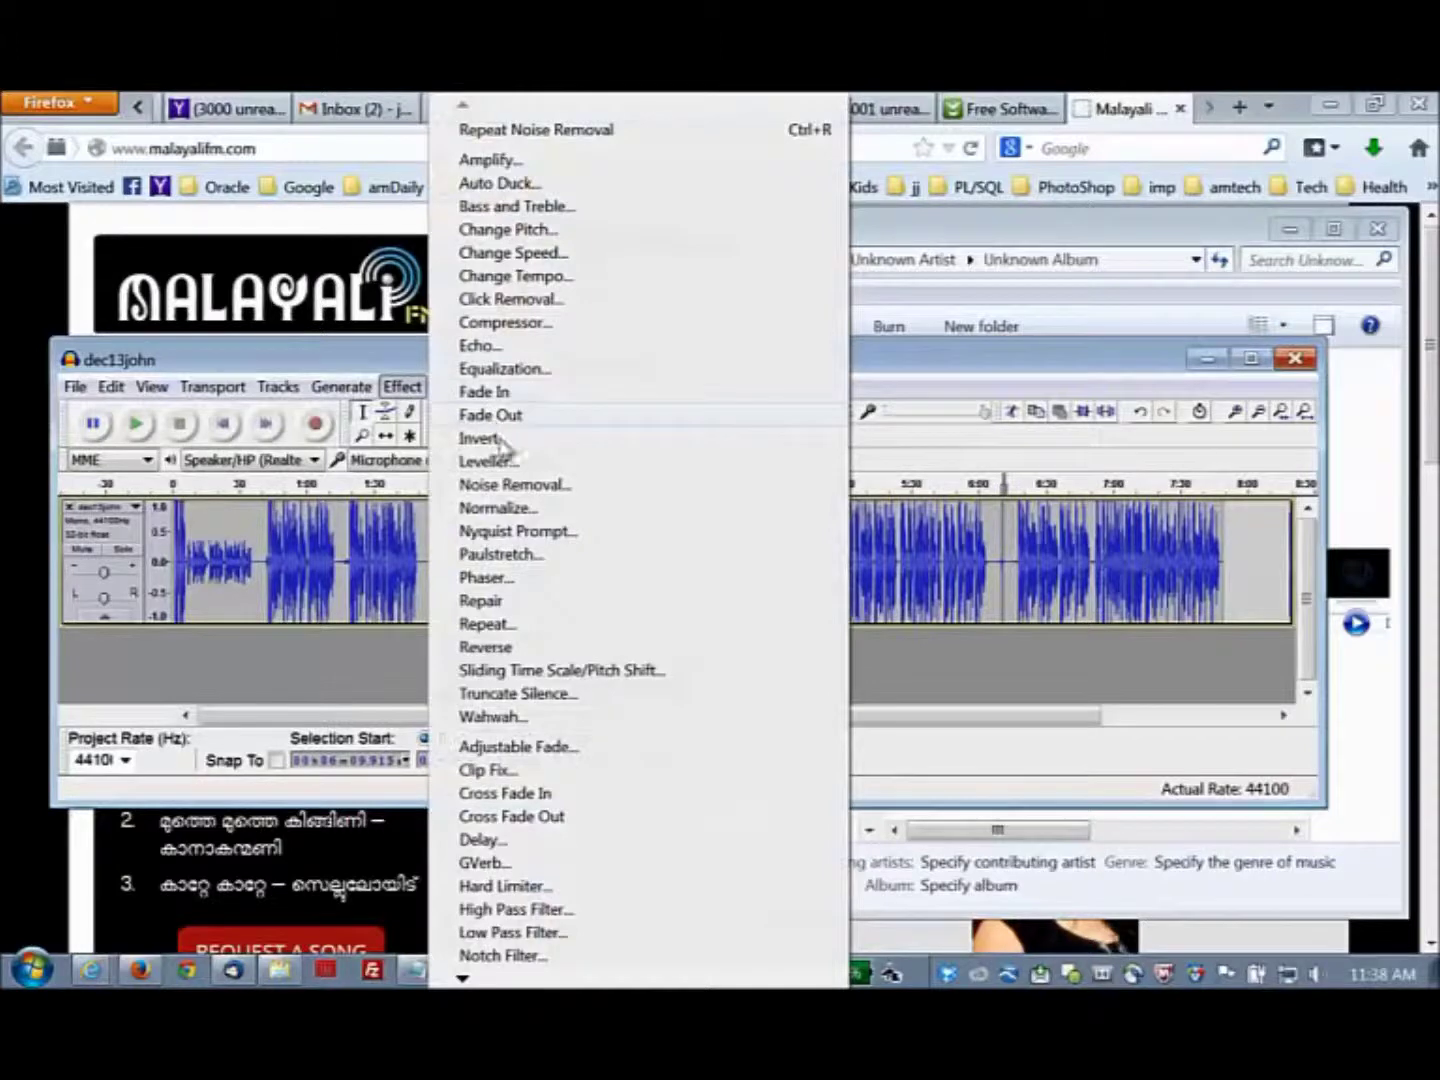
pyautogui.click(505, 485)
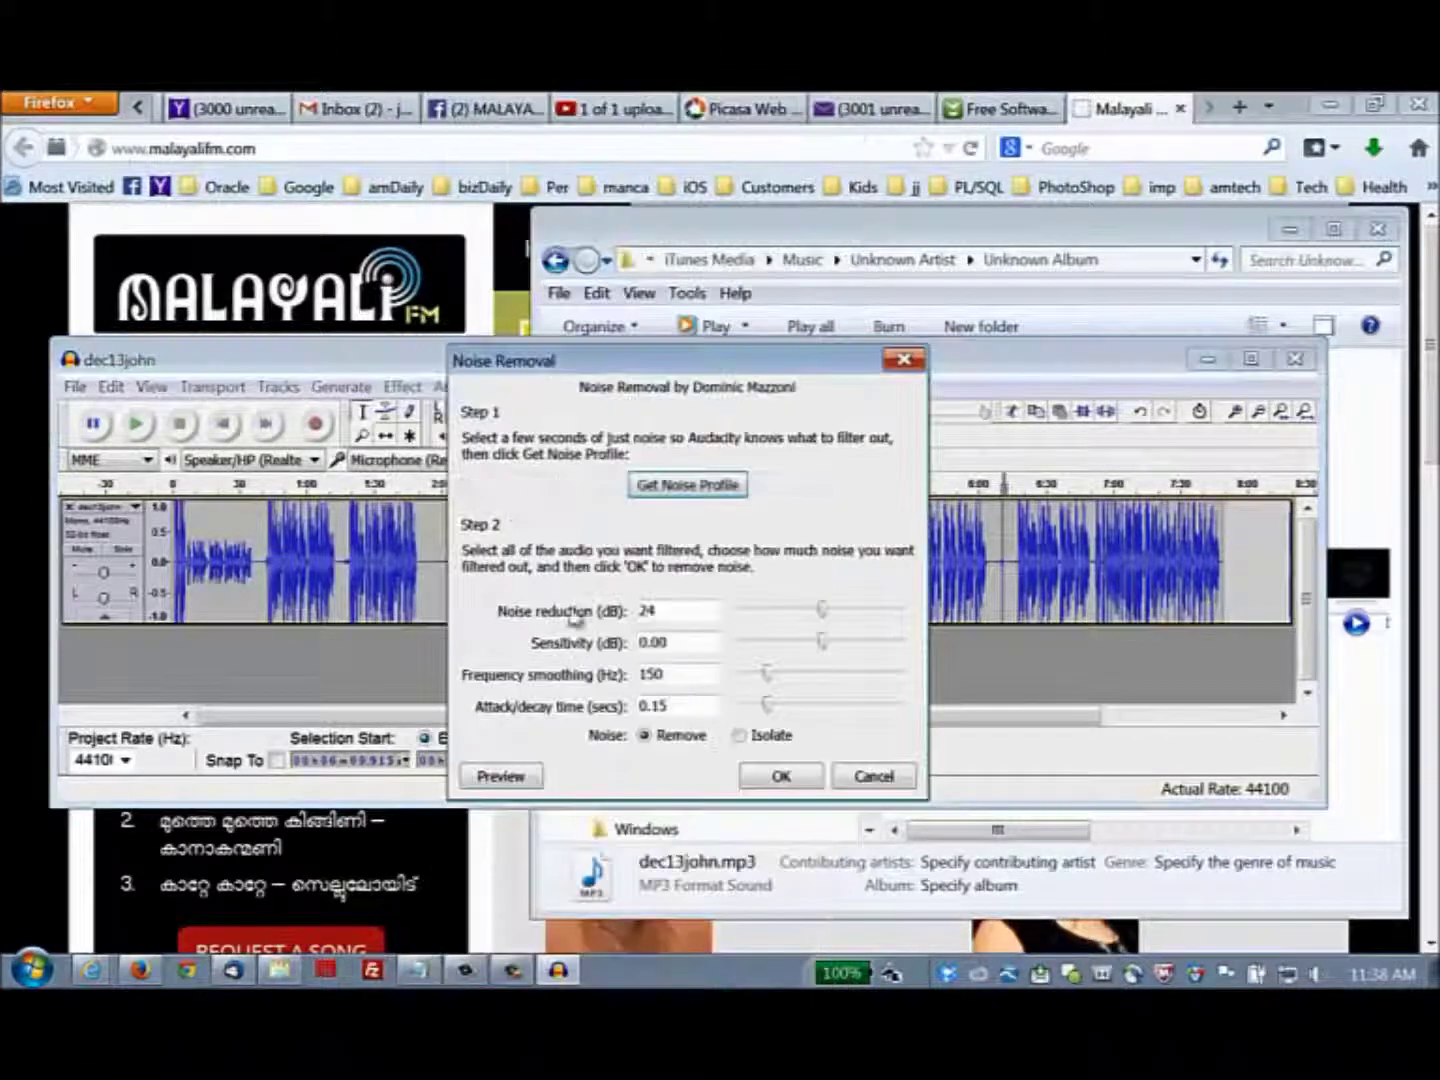
pyautogui.click(782, 777)
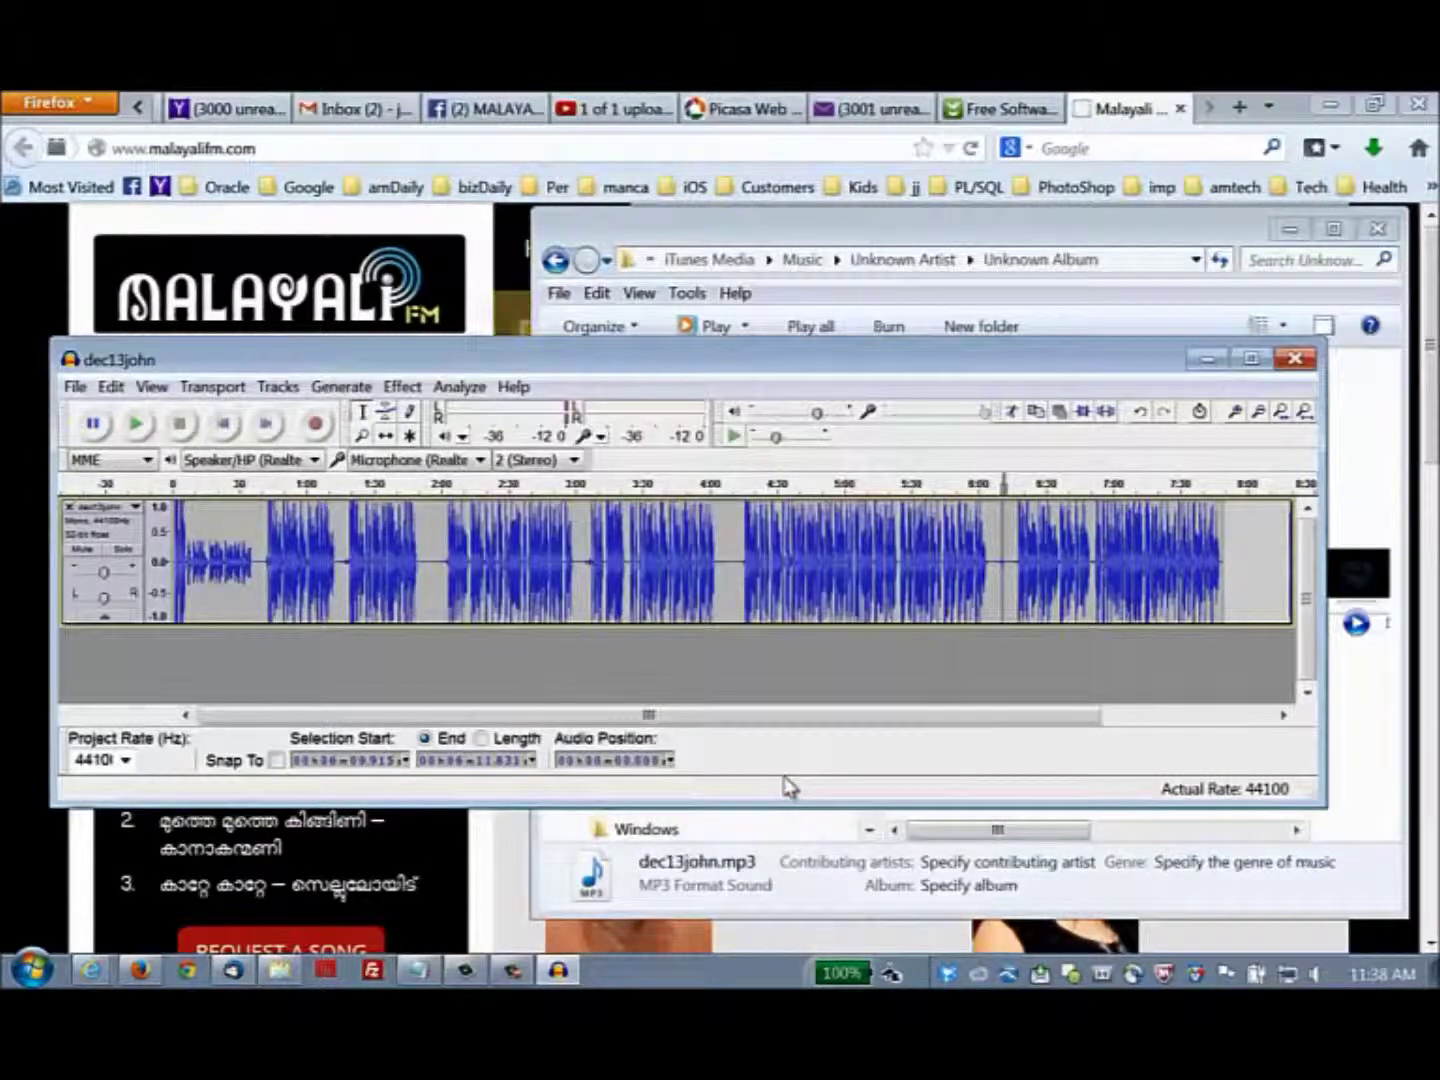
pyautogui.click(1011, 562)
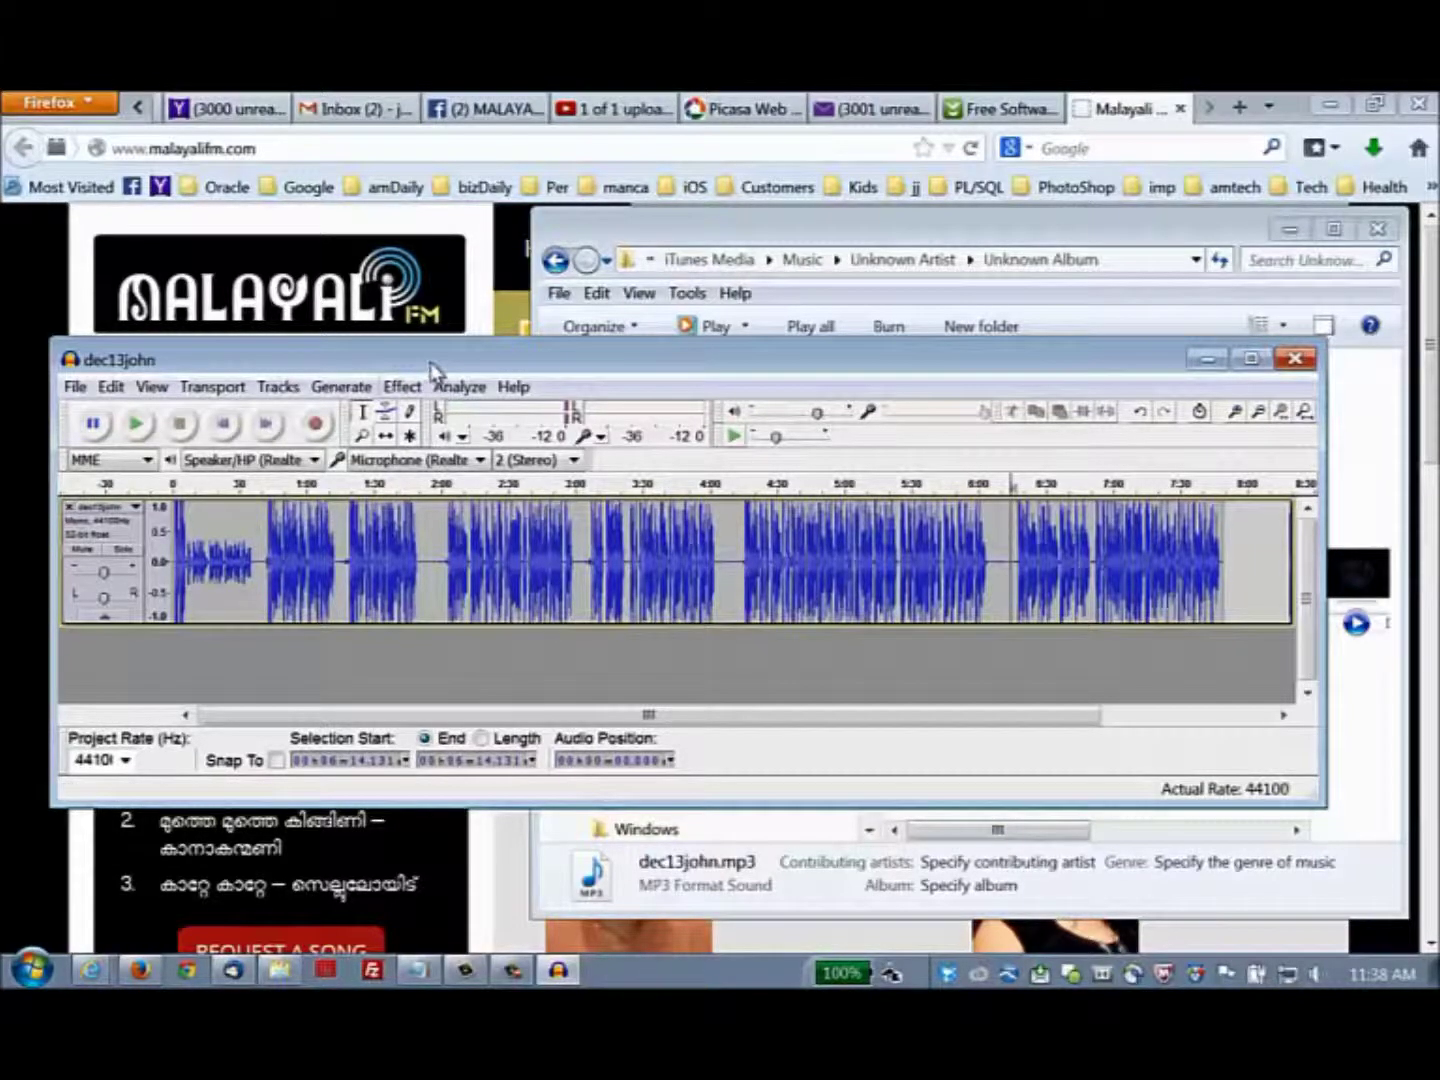
pyautogui.moveTo(432, 362); pyautogui.dragTo(495, 402)
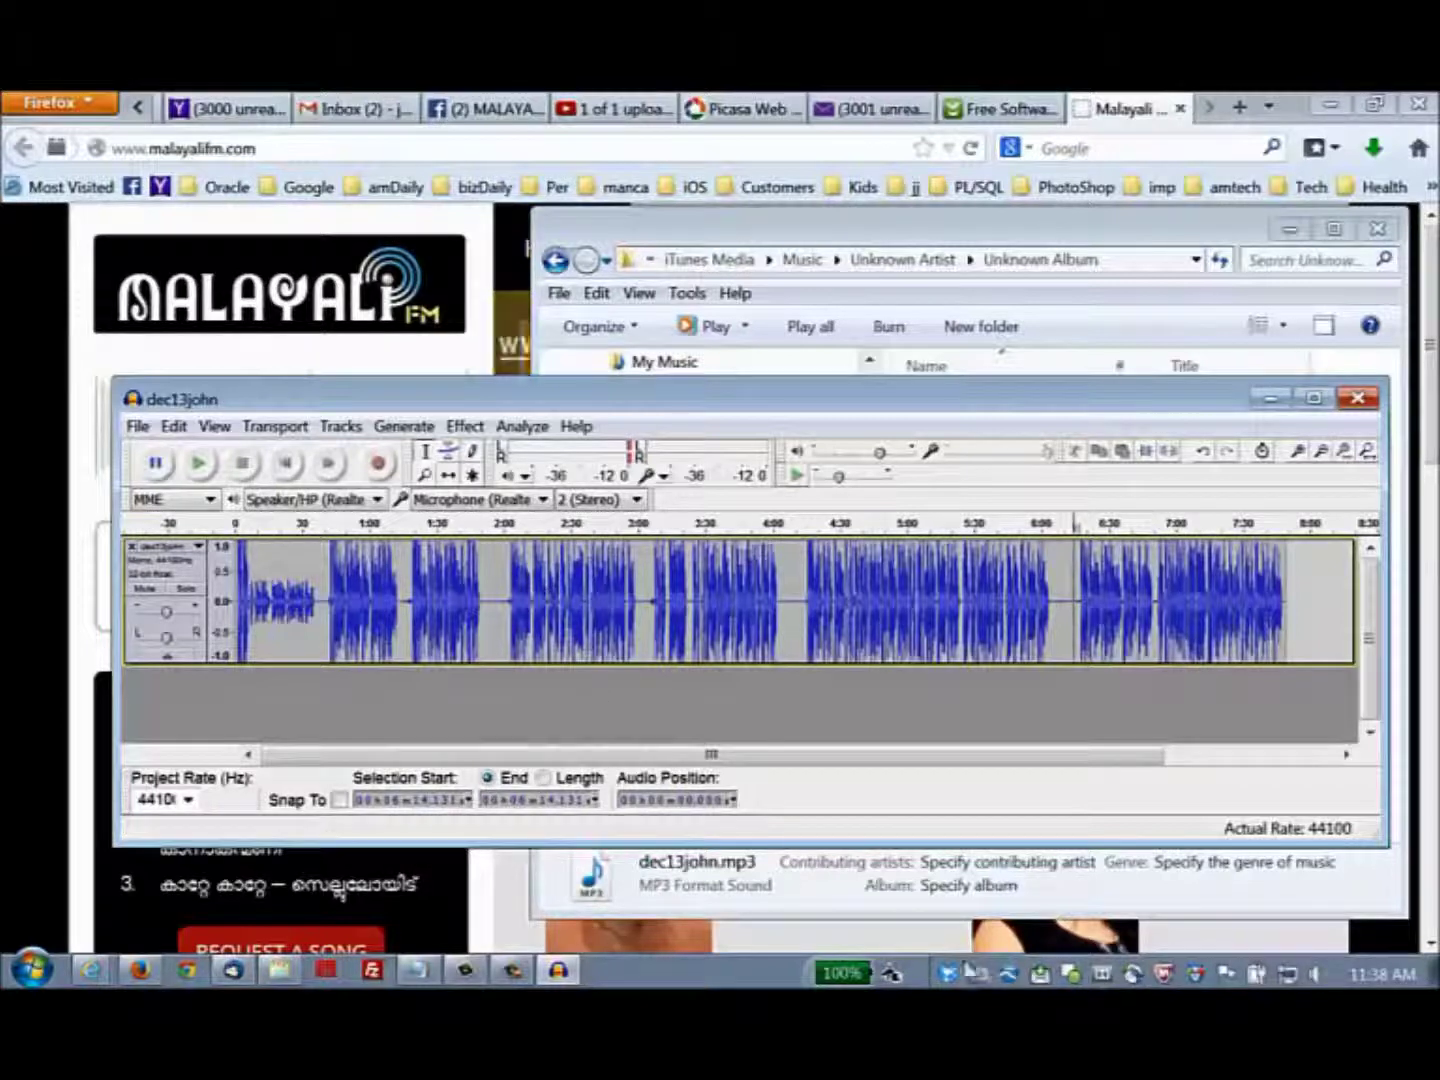
pyautogui.click(513, 971)
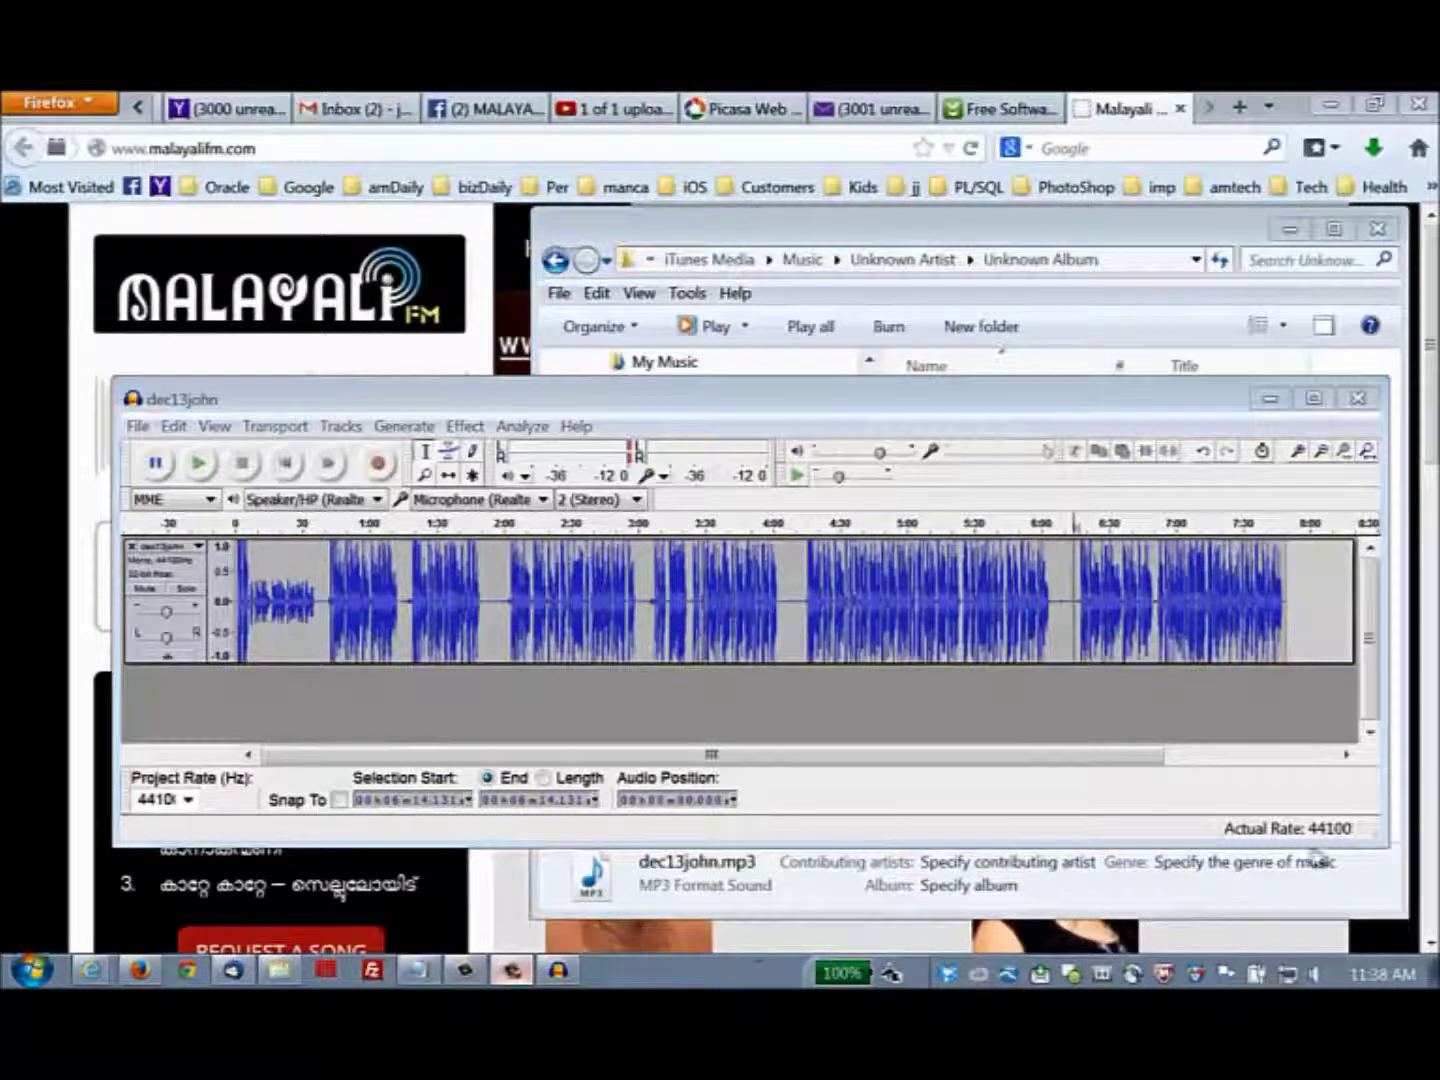